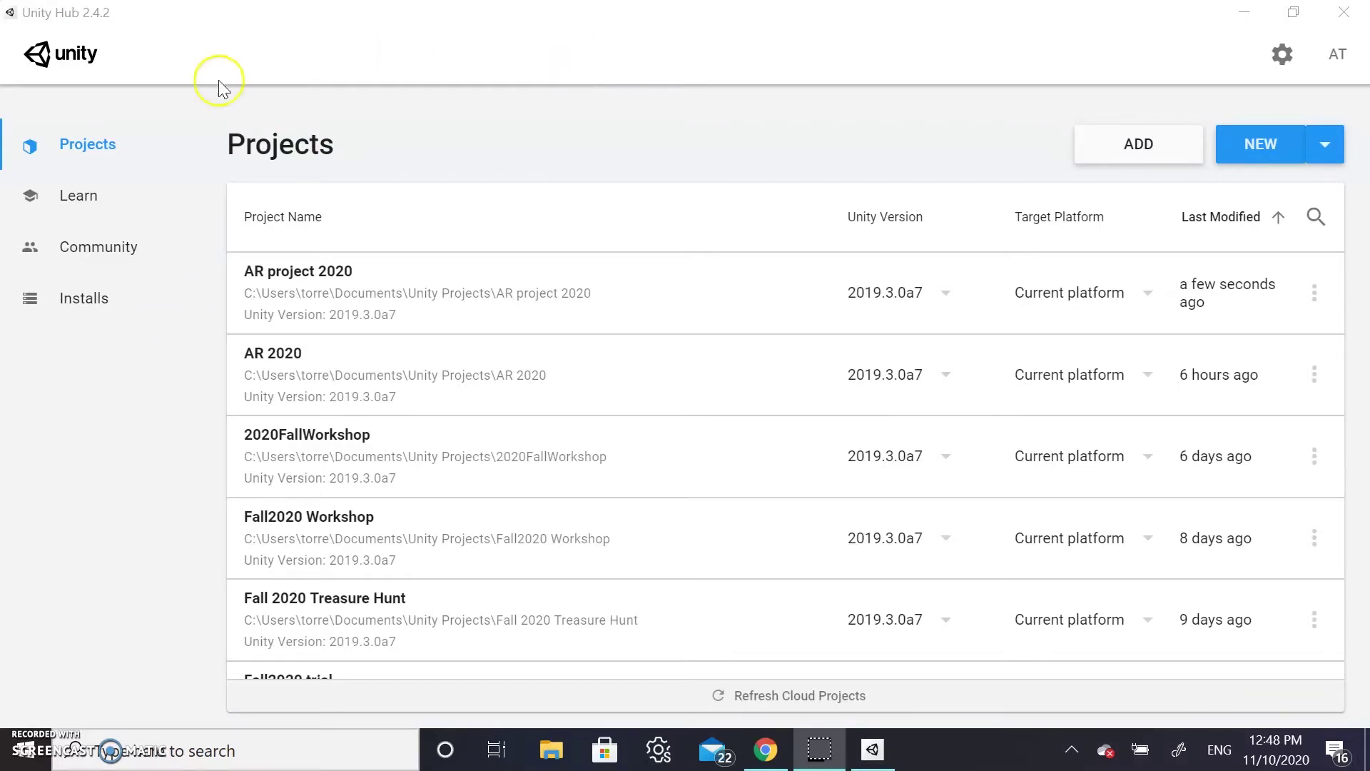
Check the installed editors and version list, then start a new Unity 2019.3.0a7 project
{"action": "left_click", "coordinate": [64, 304]}
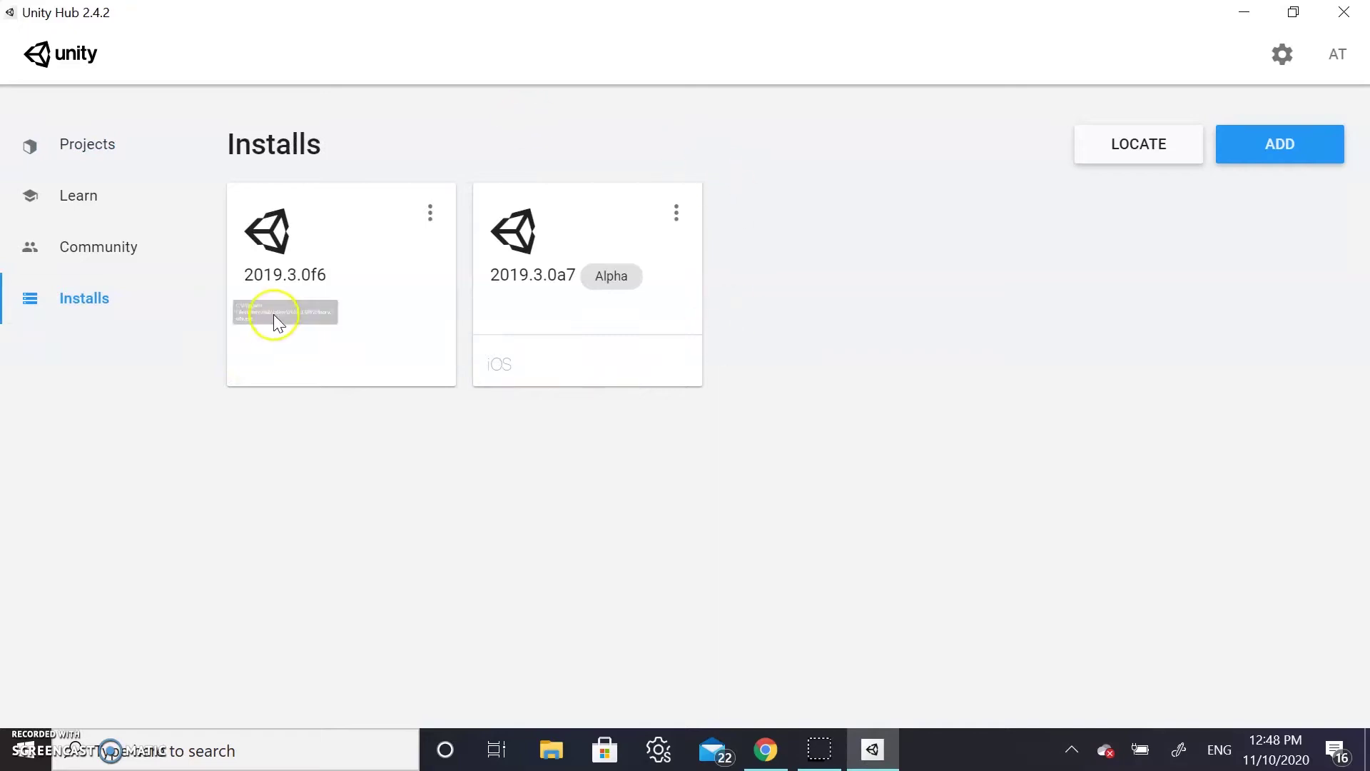
{"action": "left_click", "coordinate": [96, 159]}
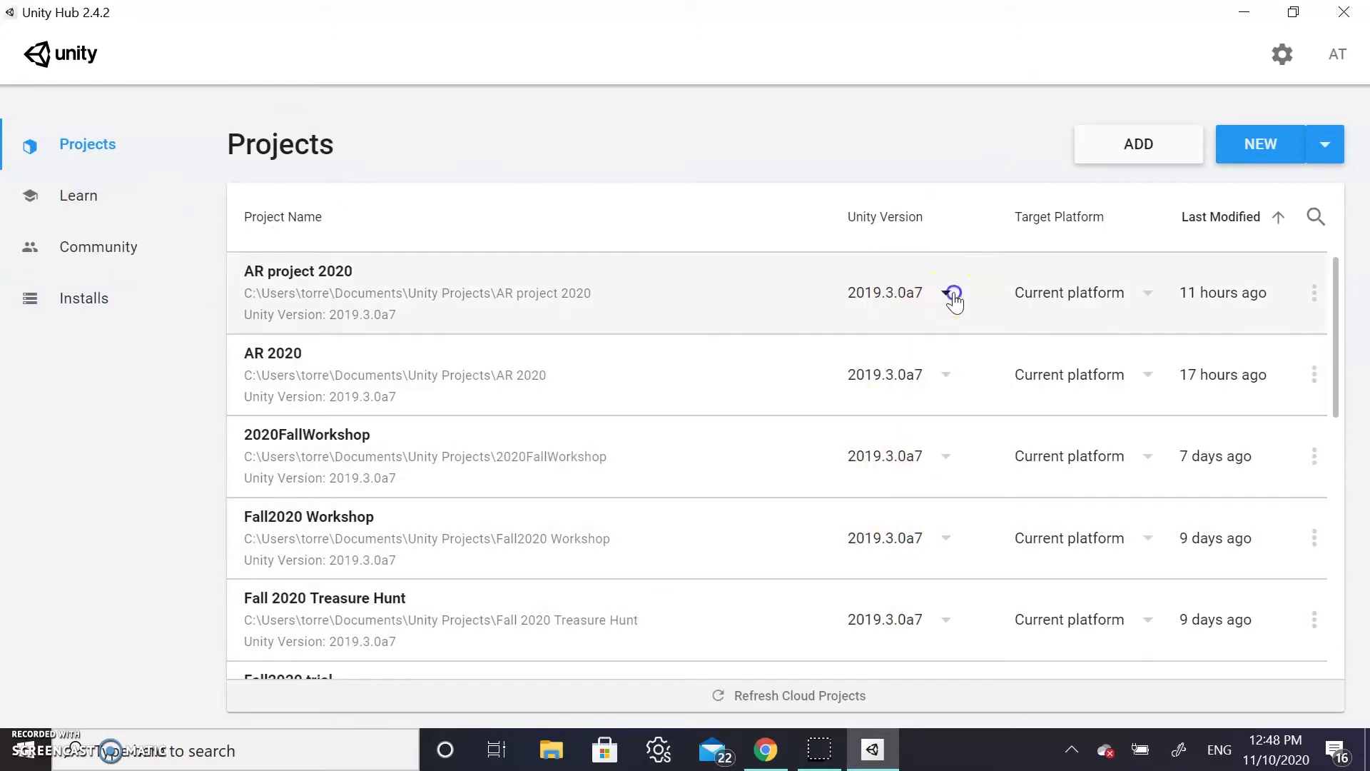
{"action": "left_click", "coordinate": [950, 294]}
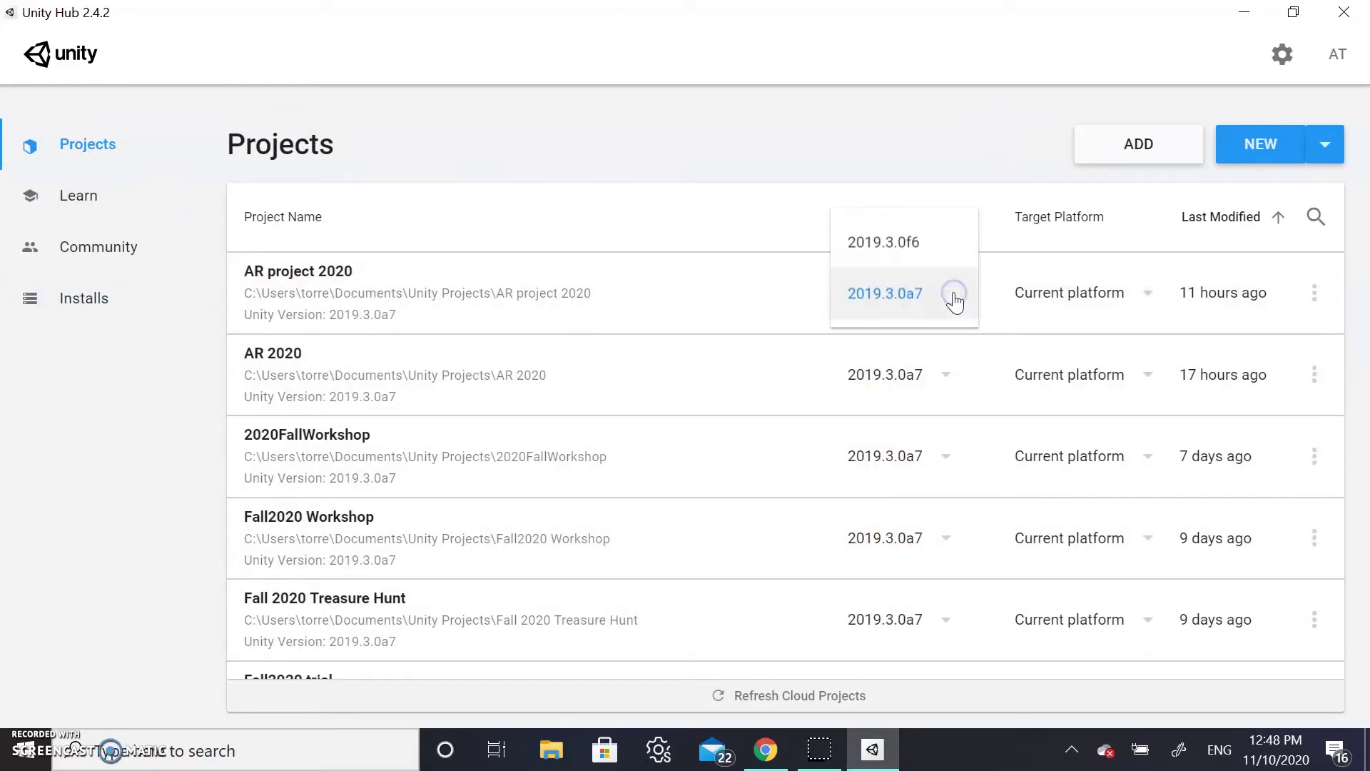
{"action": "left_click", "coordinate": [958, 144]}
{"action": "left_click", "coordinate": [1268, 150]}
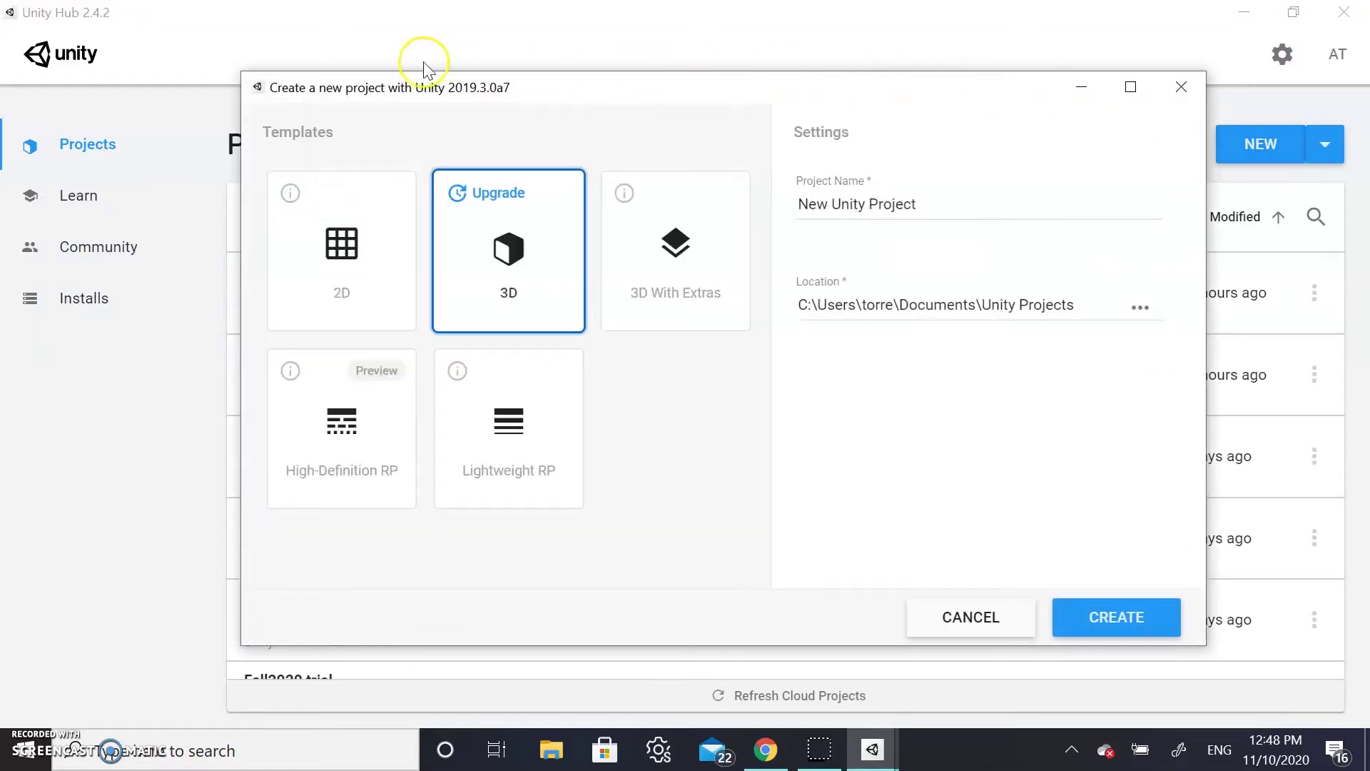
Name the new 3D project 'AR Poster 2020' and create it
{"action": "left_click", "coordinate": [923, 201]}
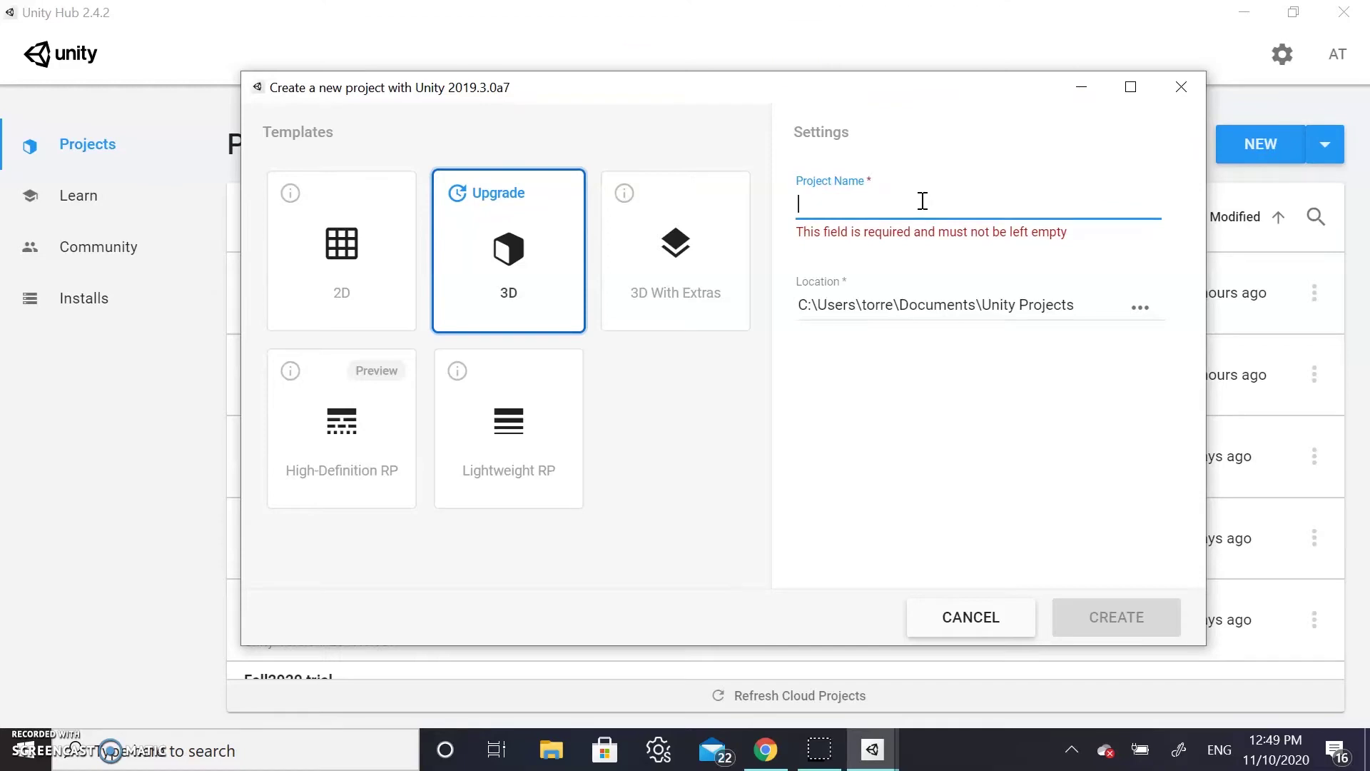
{"action": "type", "text": "AR "}
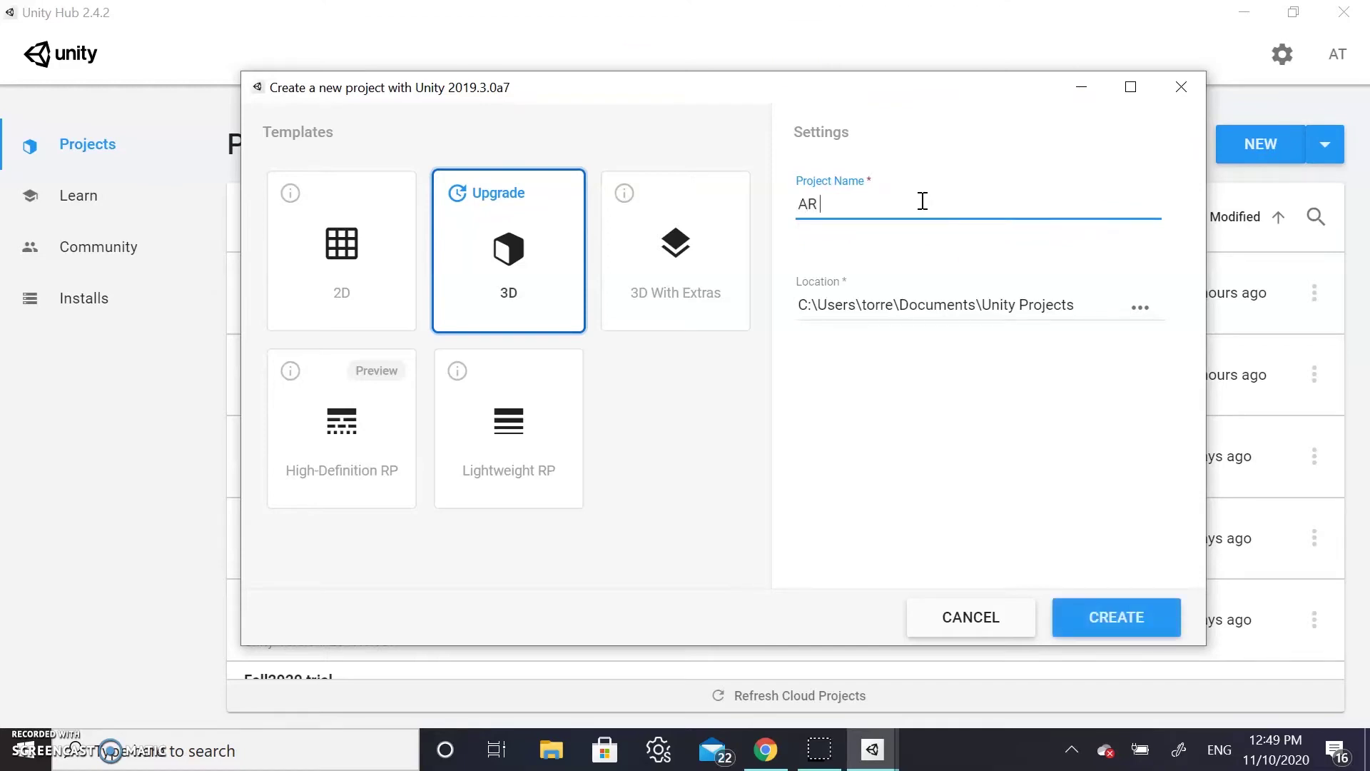
{"action": "type", "text": "Poster 2020"}
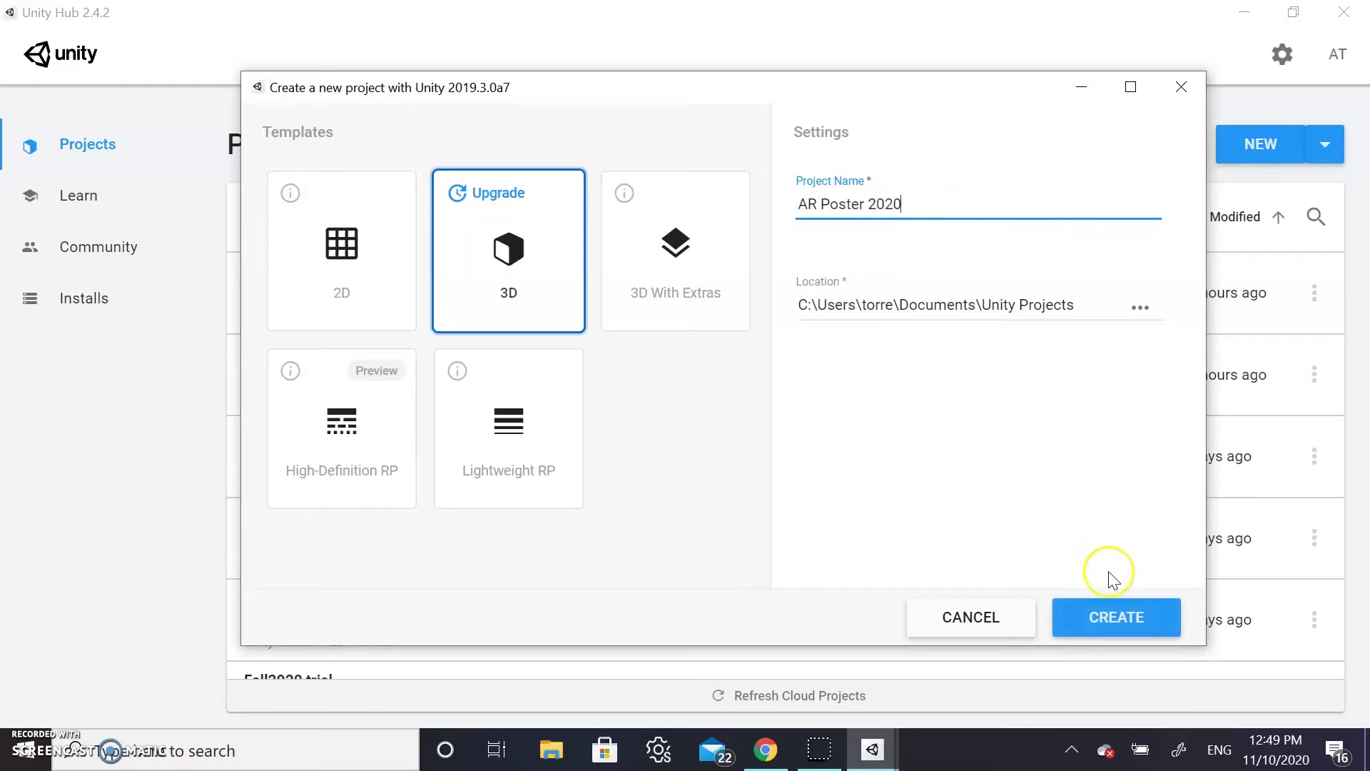
{"action": "left_click", "coordinate": [1111, 616]}
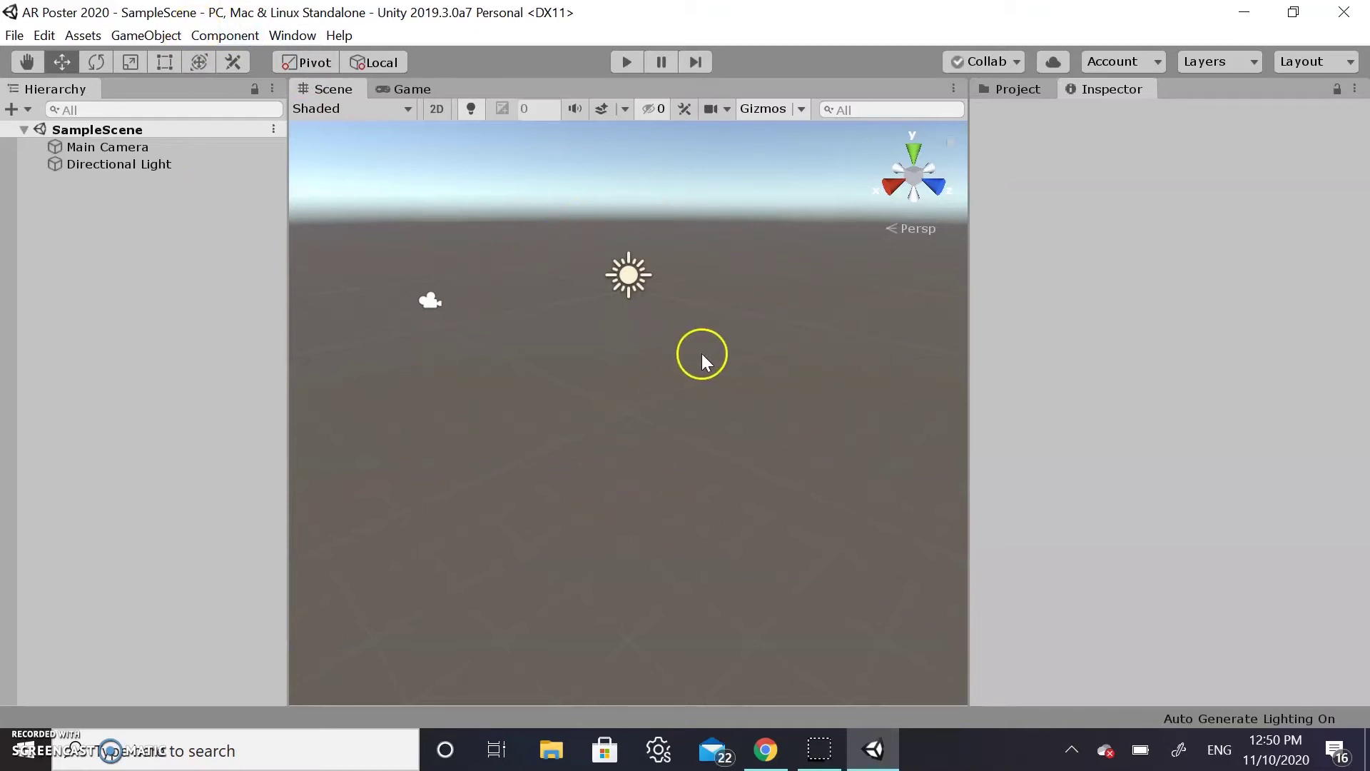
Select the Main Camera and preview its view in the Game tab, then return to Scene
{"action": "left_click", "coordinate": [627, 280]}
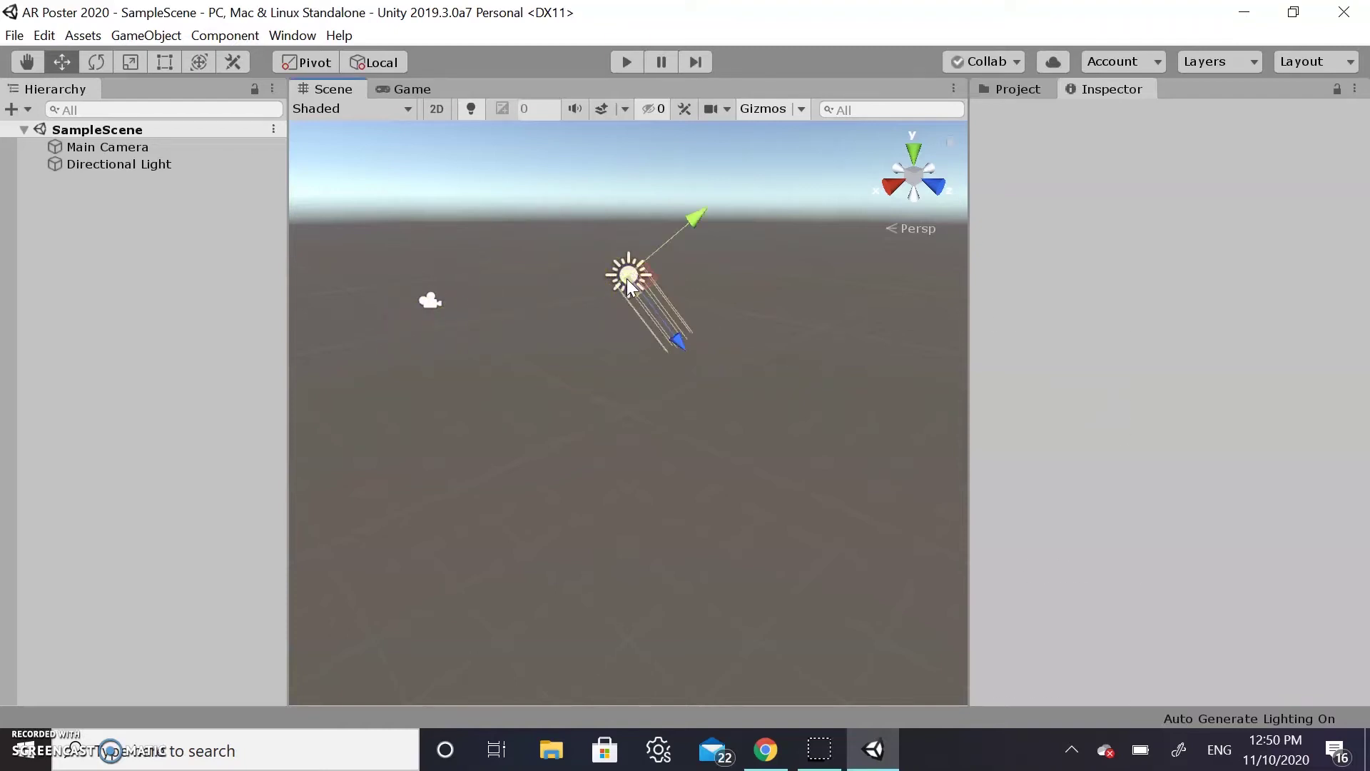
{"action": "left_click", "coordinate": [143, 147]}
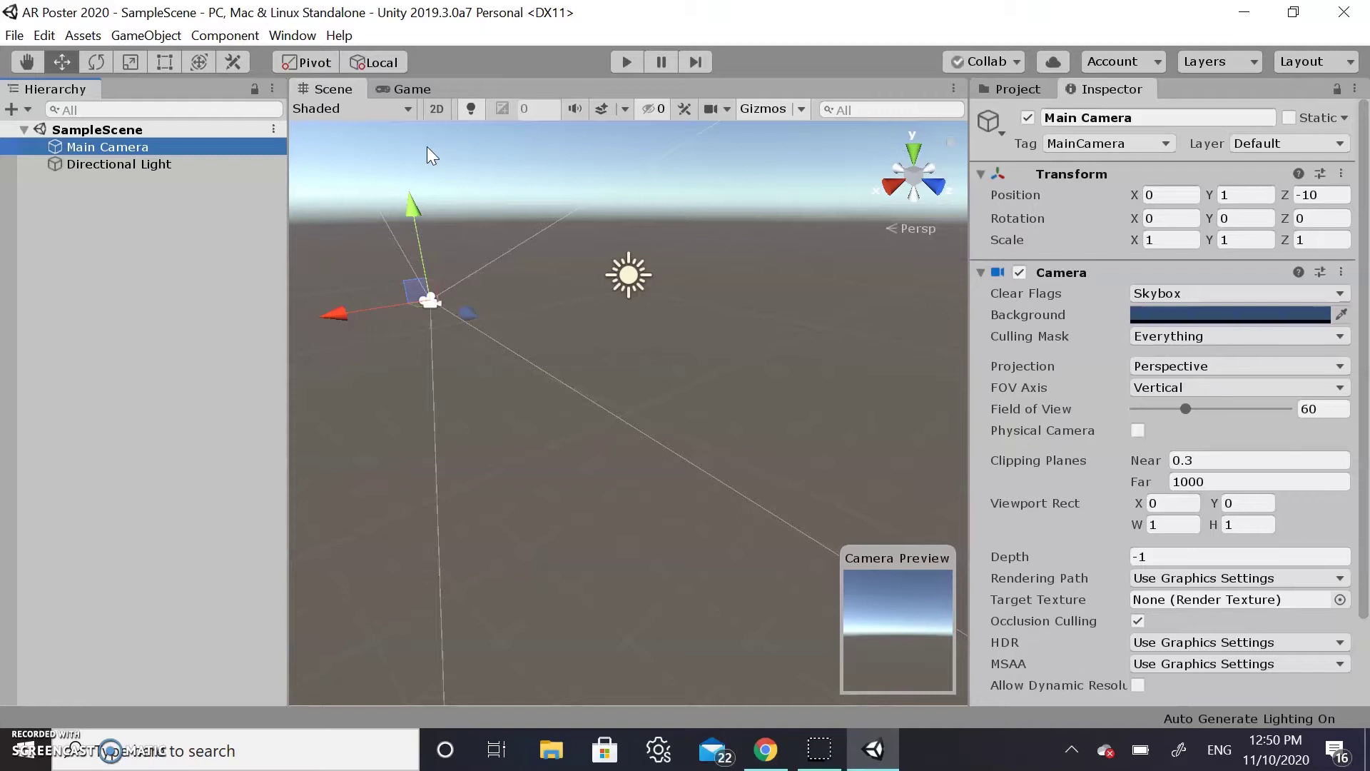
{"action": "left_click", "coordinate": [475, 498]}
{"action": "left_click", "coordinate": [411, 90]}
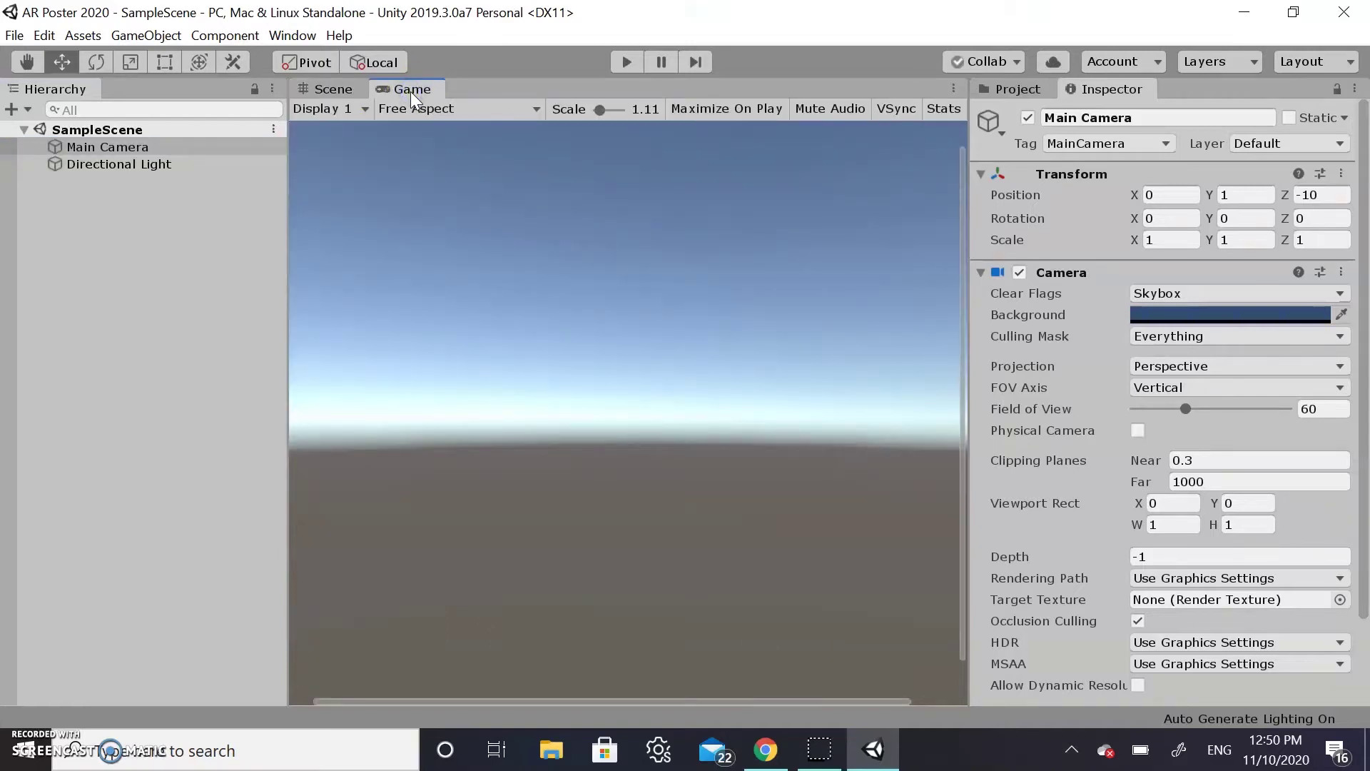
{"action": "left_click", "coordinate": [327, 89]}
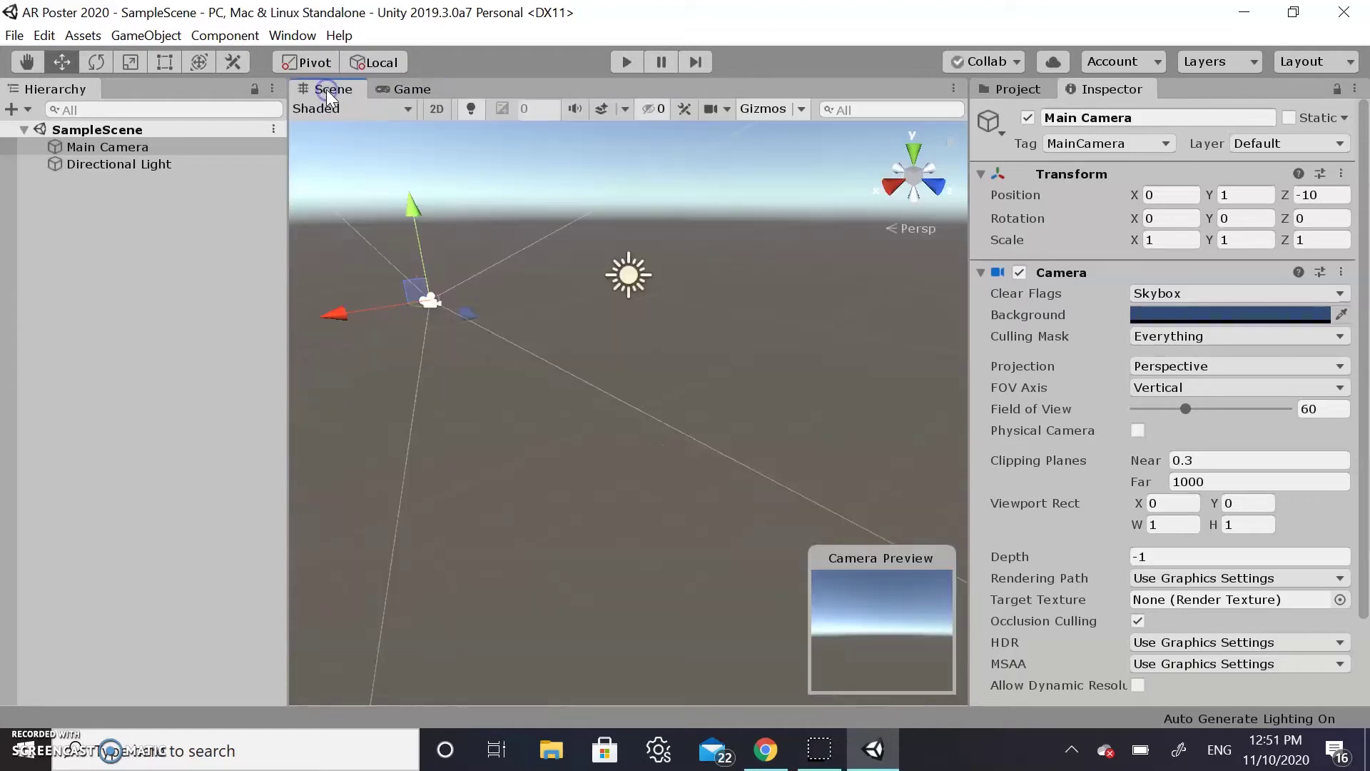
{"action": "left_click", "coordinate": [452, 310]}
Inspect the Directional Light settings, then reselect Main Camera and show the Project assets
{"action": "left_click", "coordinate": [628, 275]}
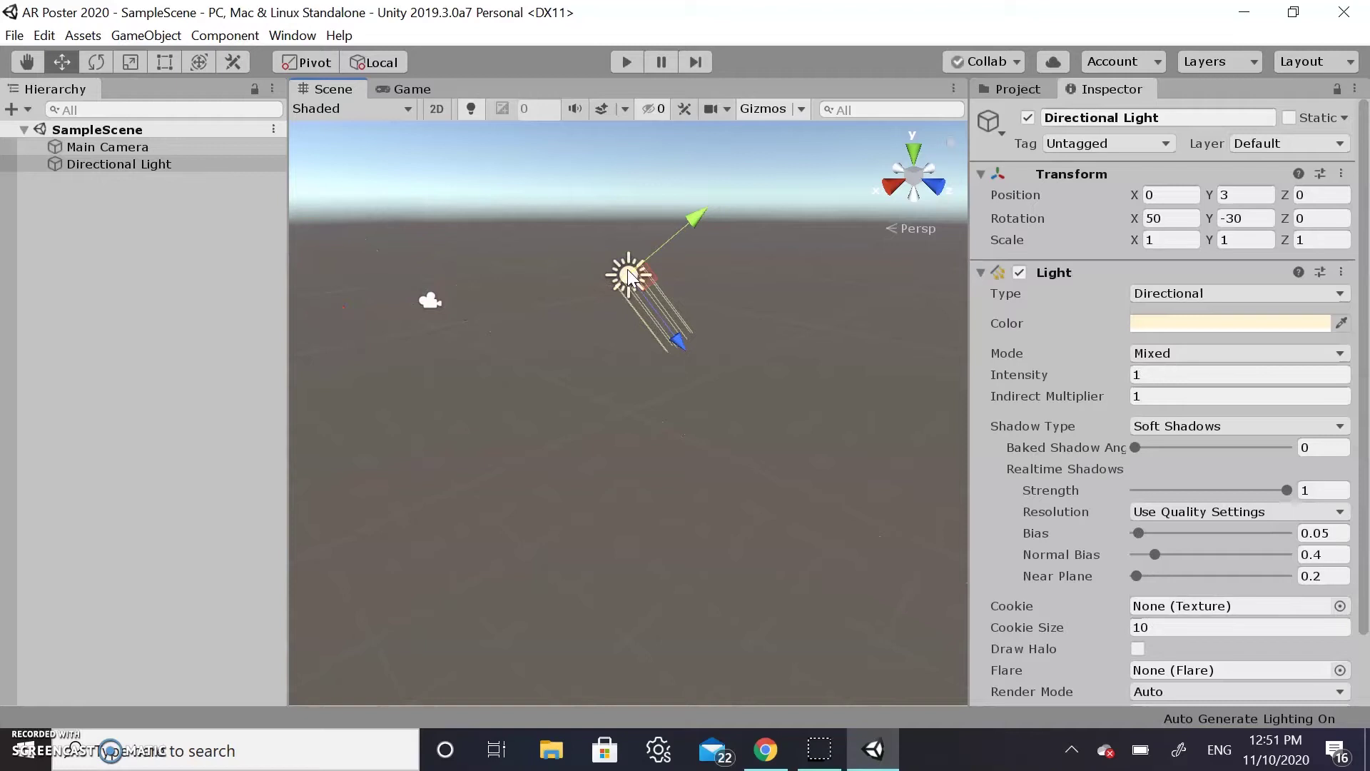
{"action": "left_click", "coordinate": [1055, 291]}
{"action": "scroll", "coordinate": [1089, 267], "scroll_direction": "down", "scroll_amount": 3}
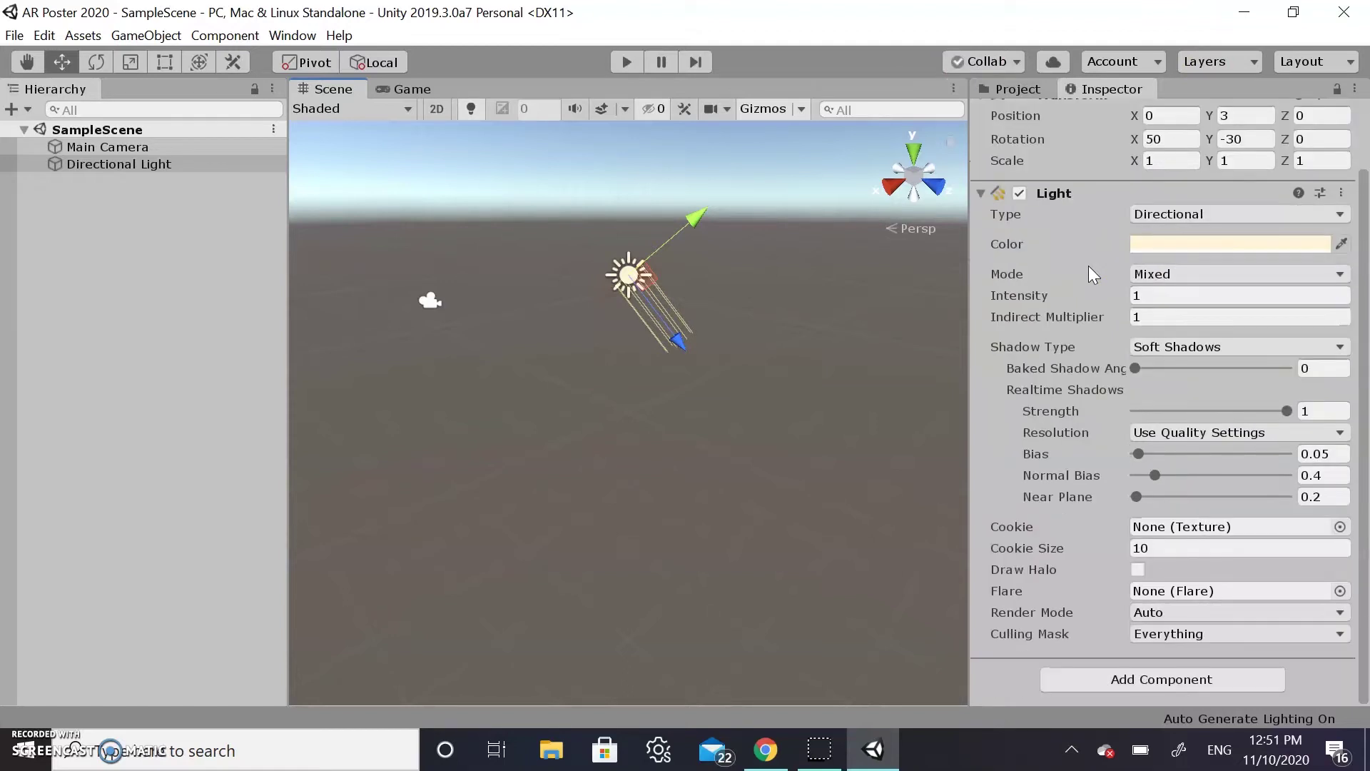
{"action": "scroll", "coordinate": [1089, 274], "scroll_direction": "up", "scroll_amount": 3}
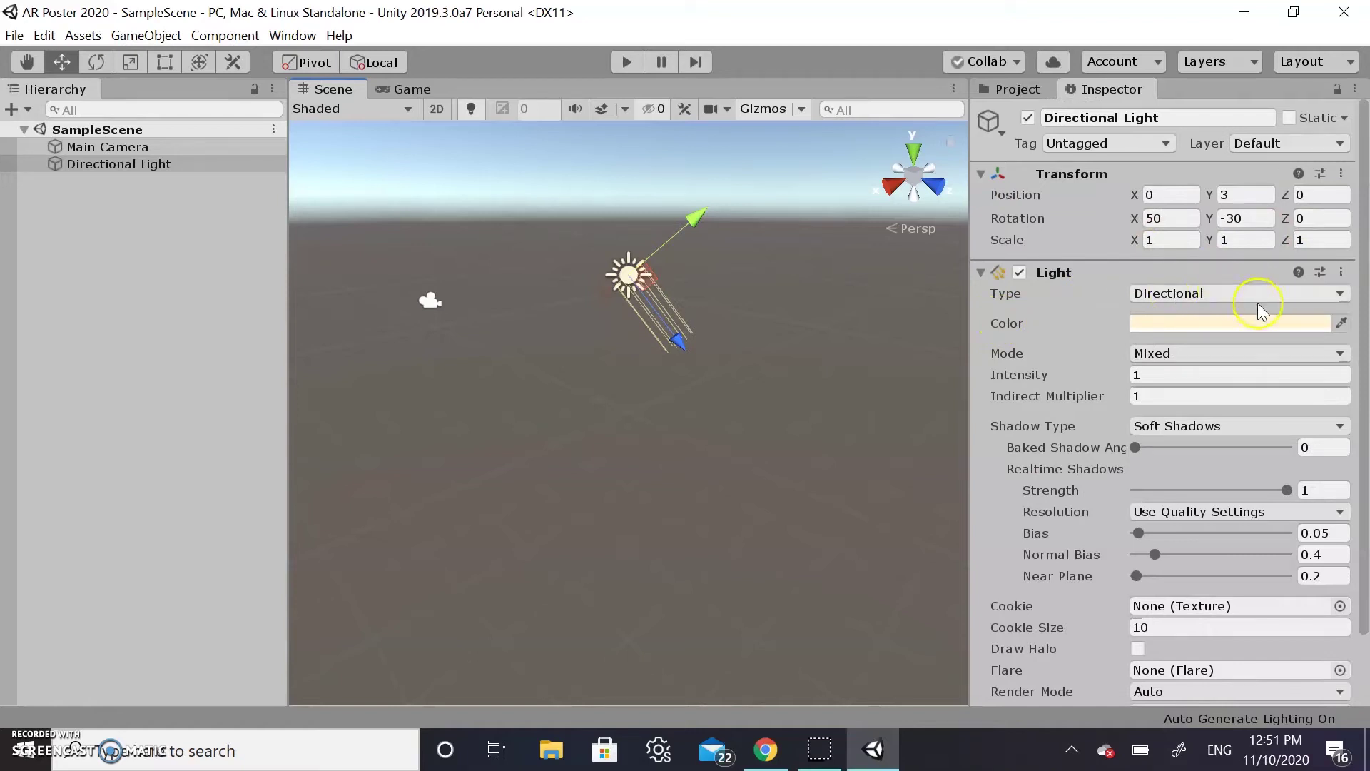
{"action": "scroll", "coordinate": [1054, 463], "scroll_direction": "down", "scroll_amount": 3}
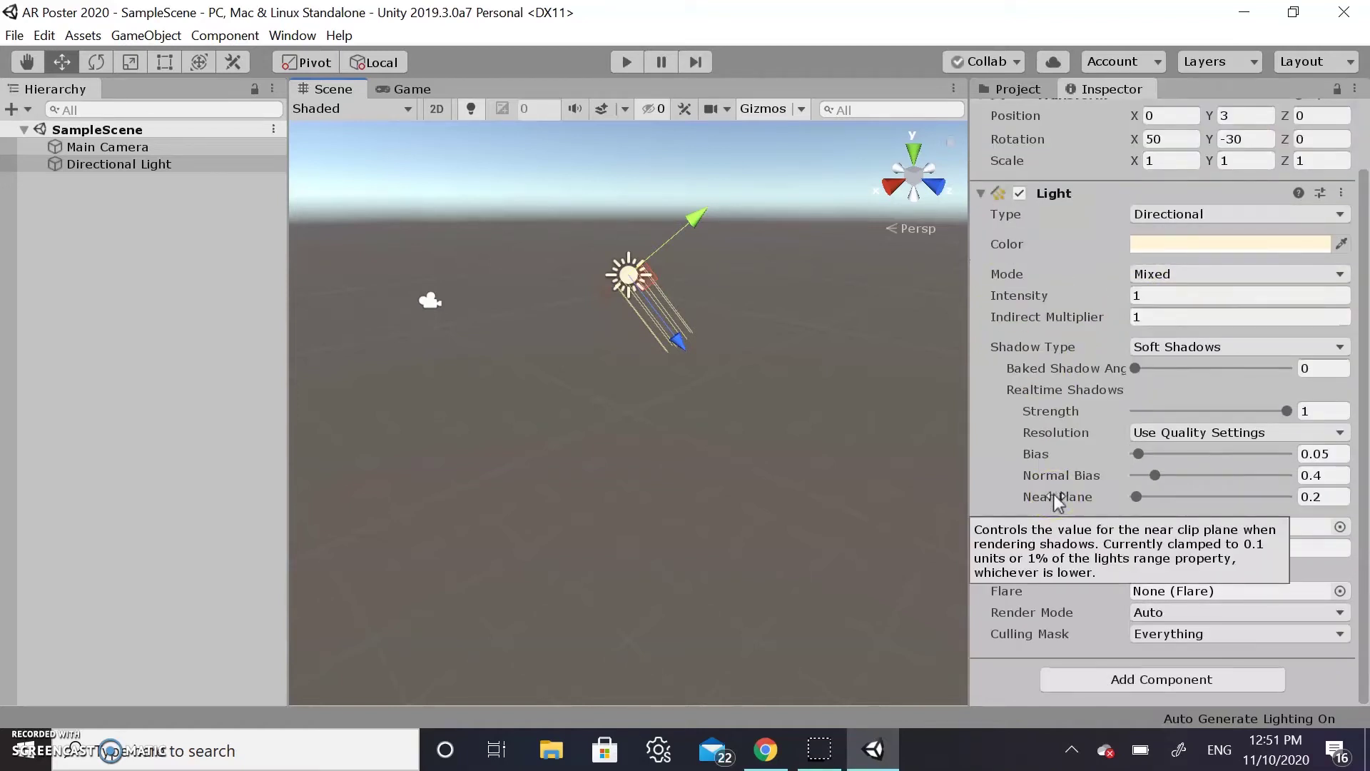
{"action": "scroll", "coordinate": [1093, 300], "scroll_direction": "up", "scroll_amount": 3}
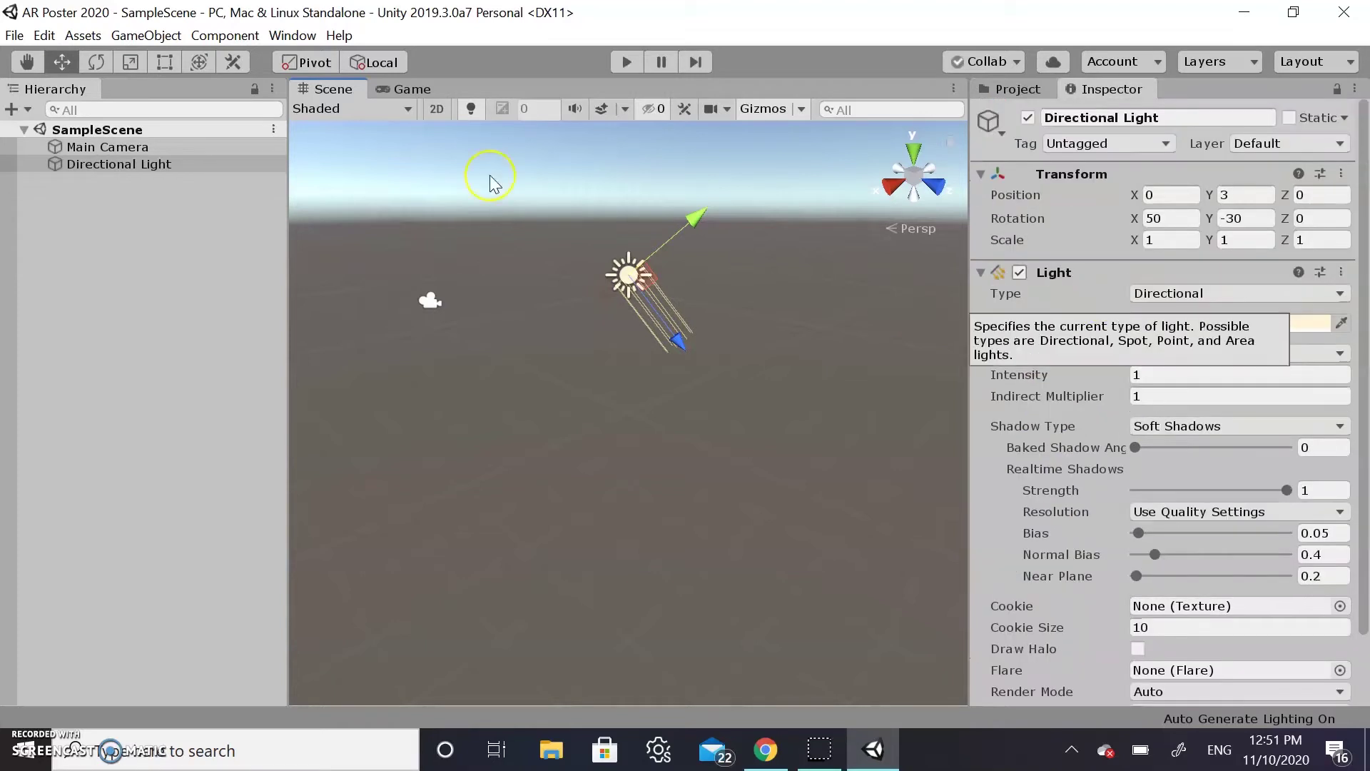
{"action": "left_click", "coordinate": [223, 148]}
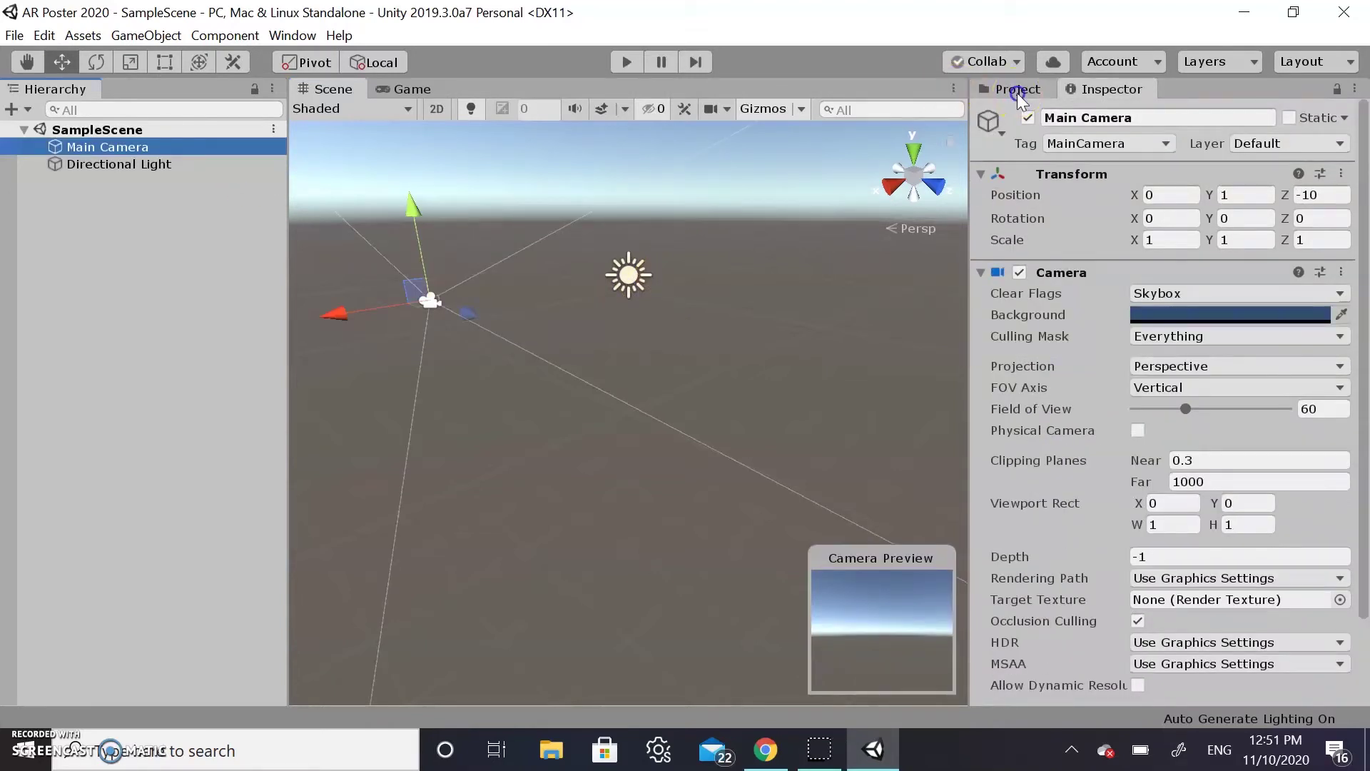
{"action": "left_click", "coordinate": [1017, 92]}
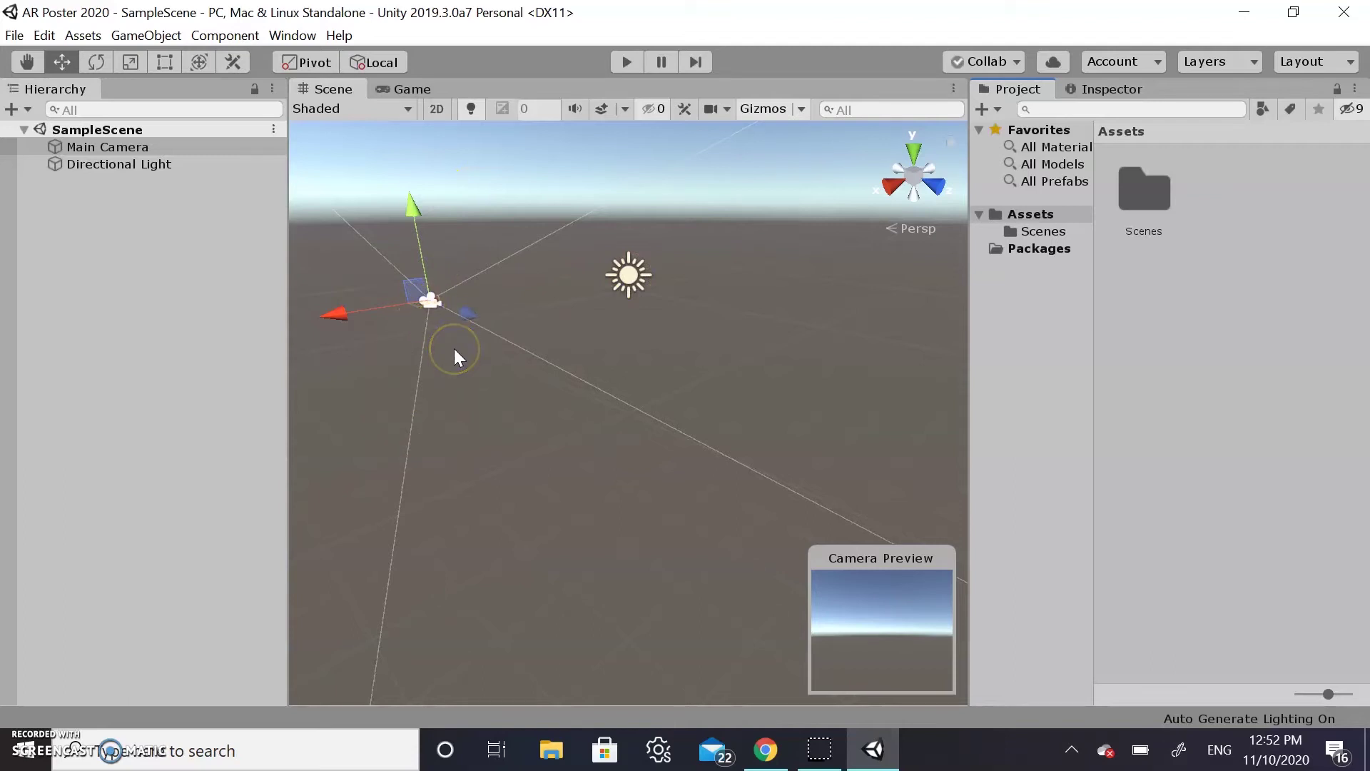
Frame the Main Camera with F, zoom in, and orbit the Scene view around it
{"action": "key", "text": "f"}
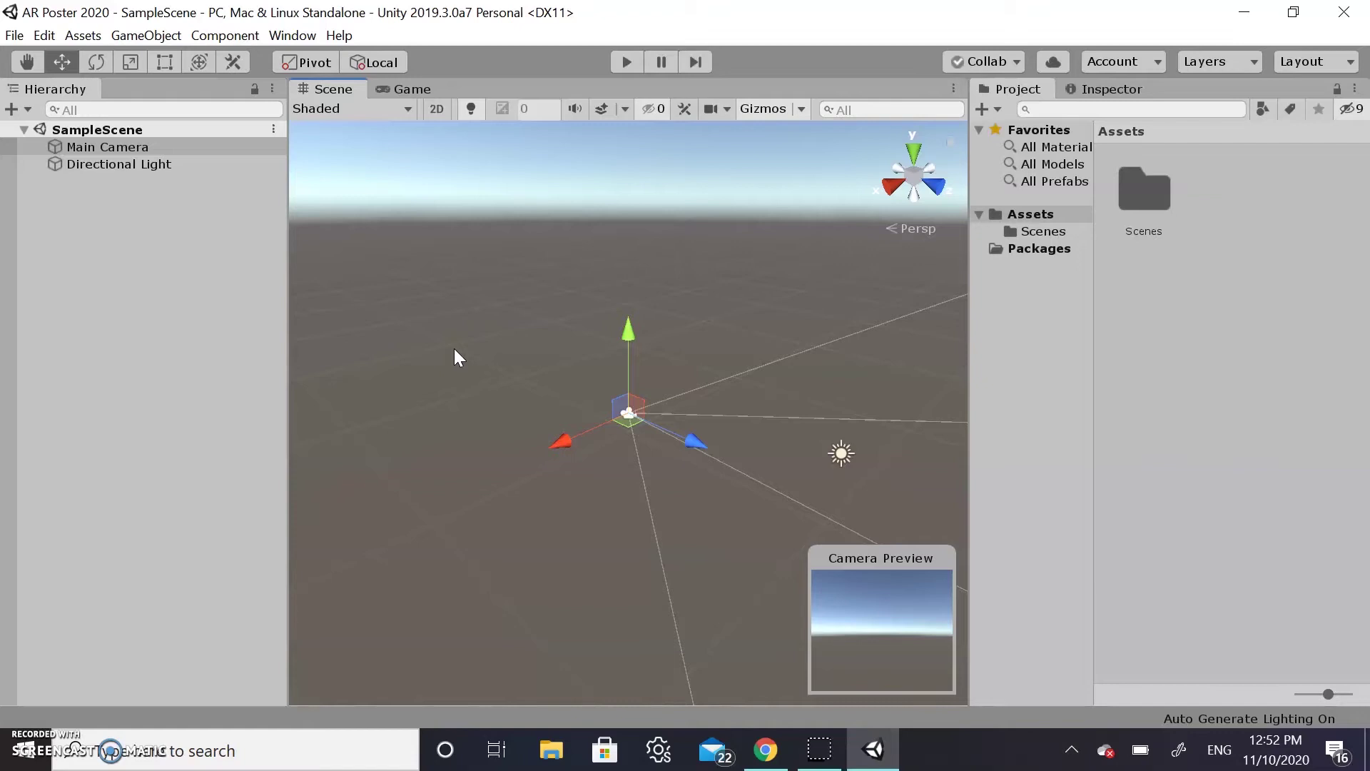
{"action": "scroll", "coordinate": [454, 349], "scroll_direction": "up", "scroll_amount": 8}
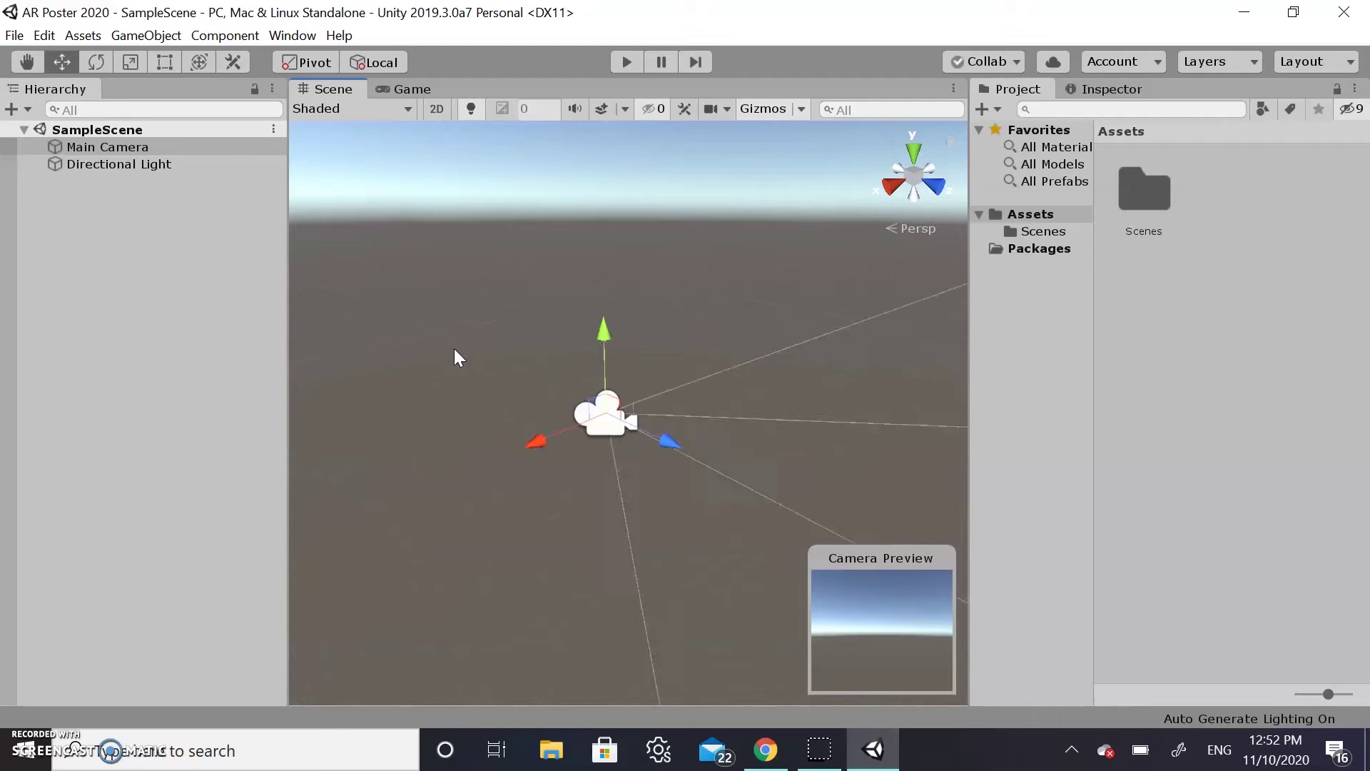
{"action": "right_click_drag", "start_coordinate": [677, 371], "coordinate": [606, 319]}
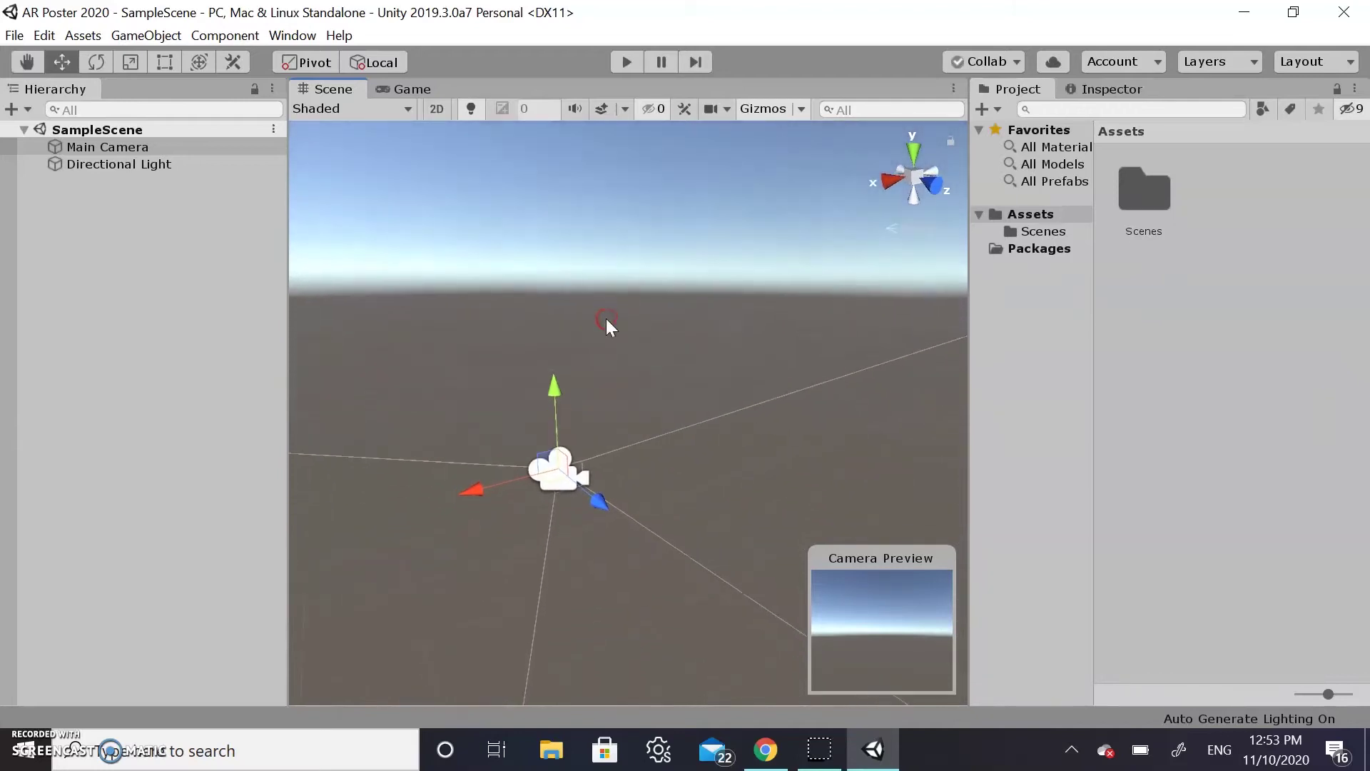
{"action": "scroll", "coordinate": [606, 319], "scroll_direction": "up", "scroll_amount": 5}
{"action": "scroll", "coordinate": [606, 319], "scroll_direction": "down", "scroll_amount": 4}
{"action": "scroll", "coordinate": [606, 319], "scroll_direction": "down", "scroll_amount": 1}
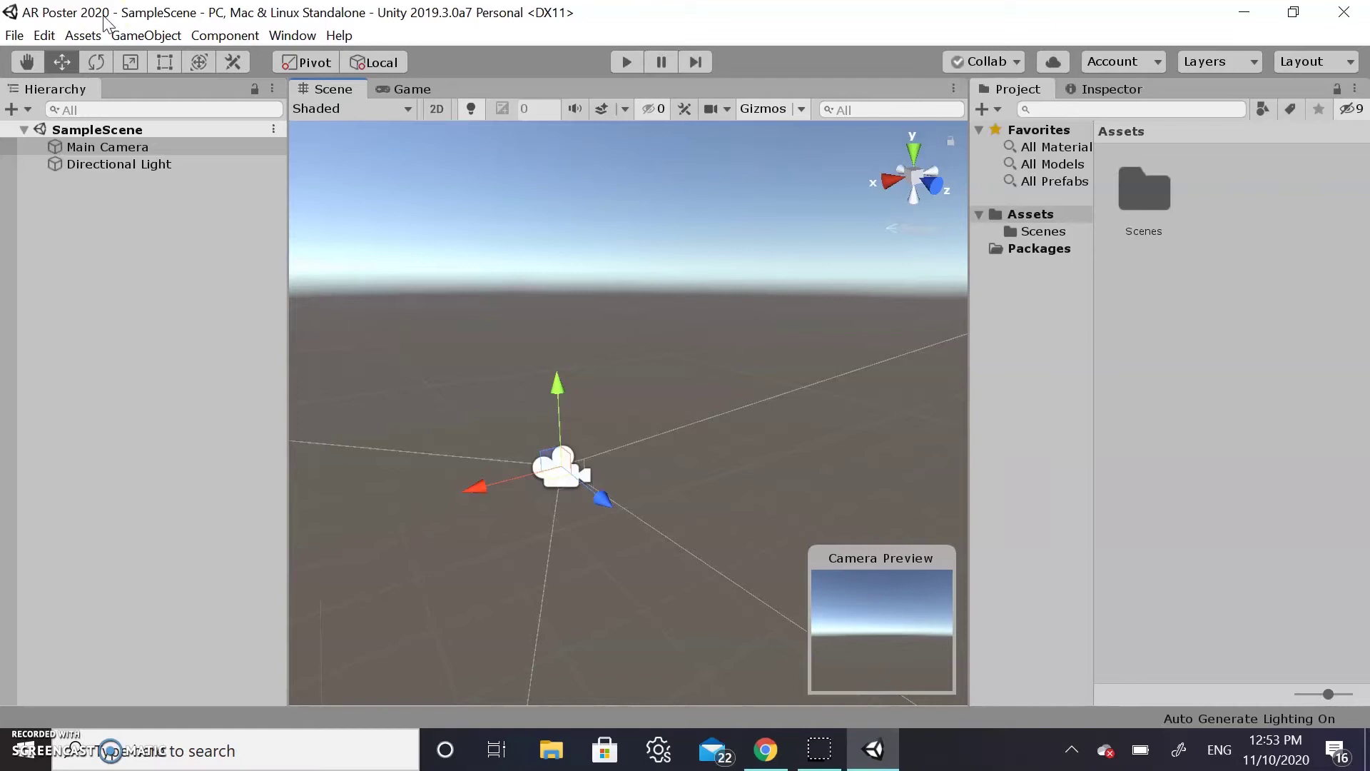
Select Android in Build Settings and switch the platform to it
{"action": "left_click", "coordinate": [14, 35]}
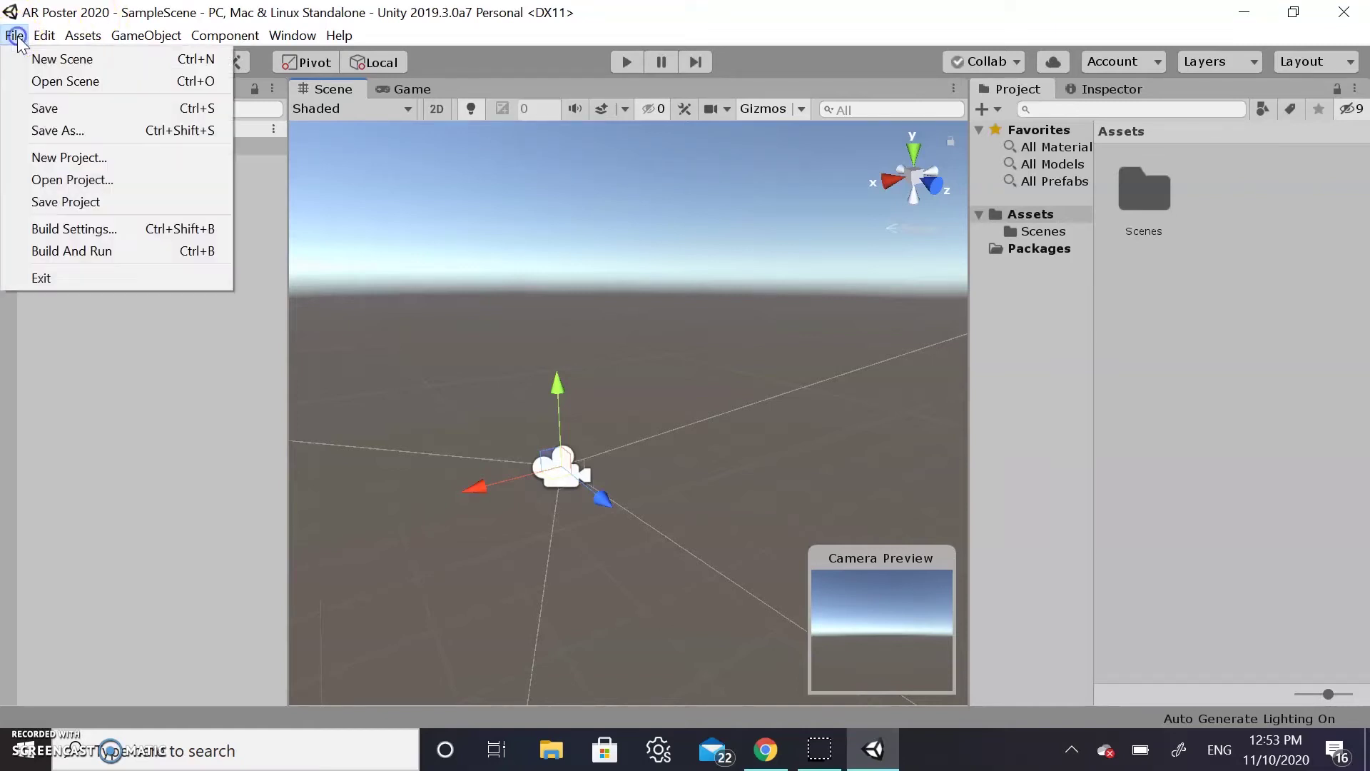
{"action": "left_click", "coordinate": [60, 229]}
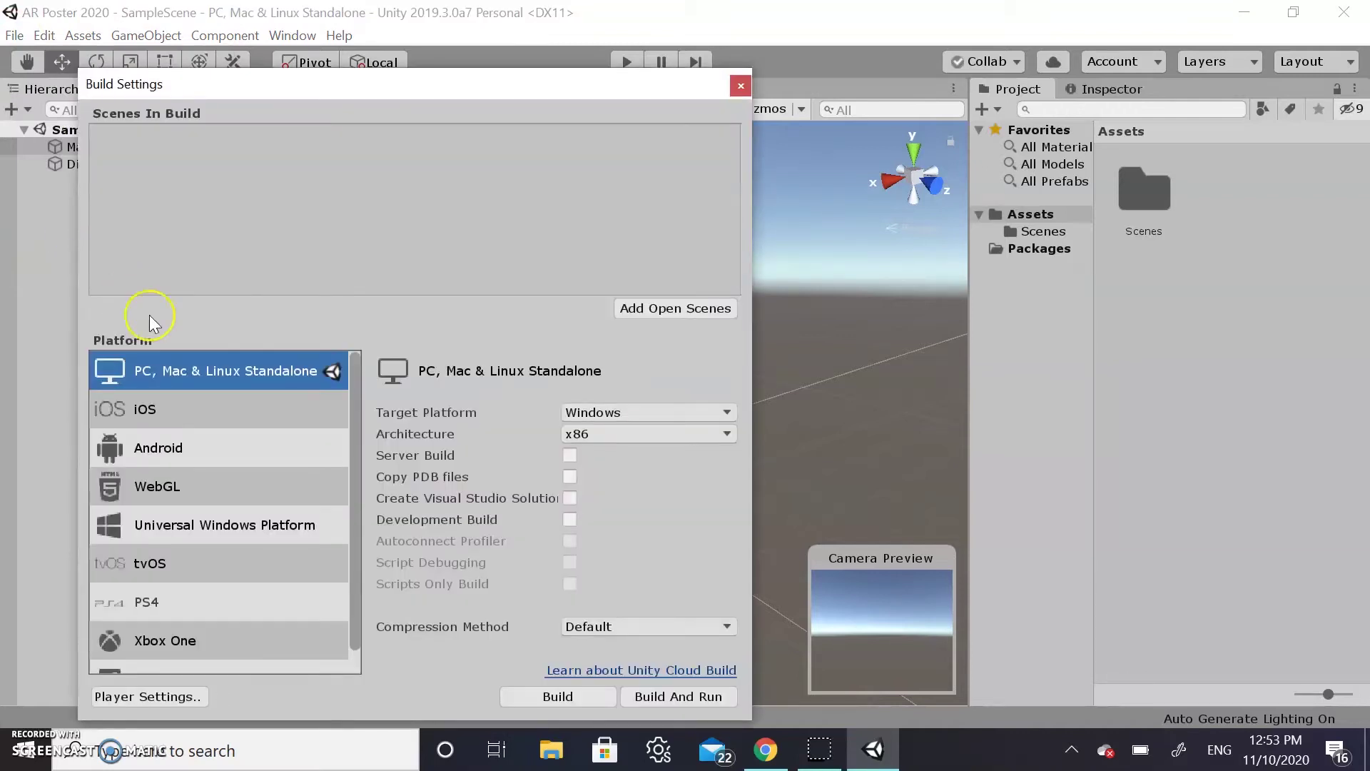
{"action": "left_click", "coordinate": [182, 448]}
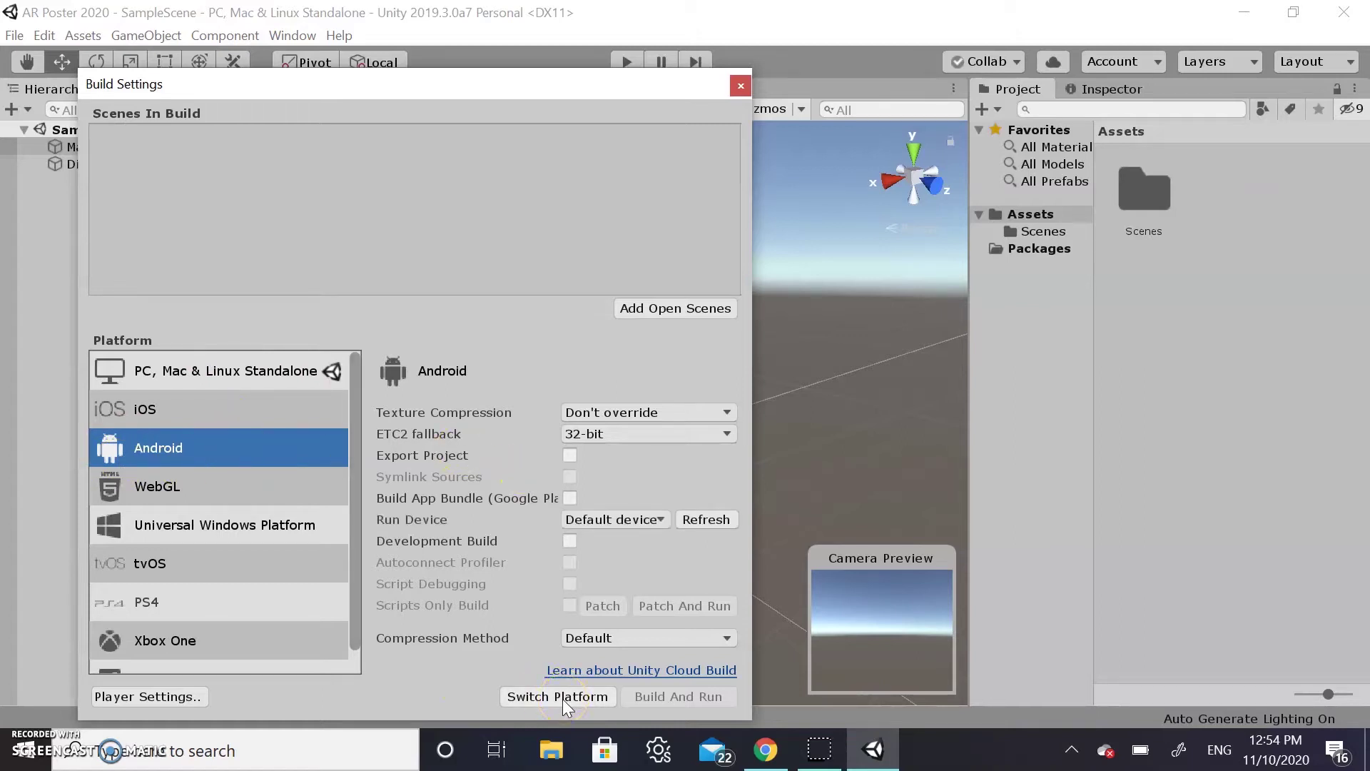
{"action": "left_click", "coordinate": [562, 700]}
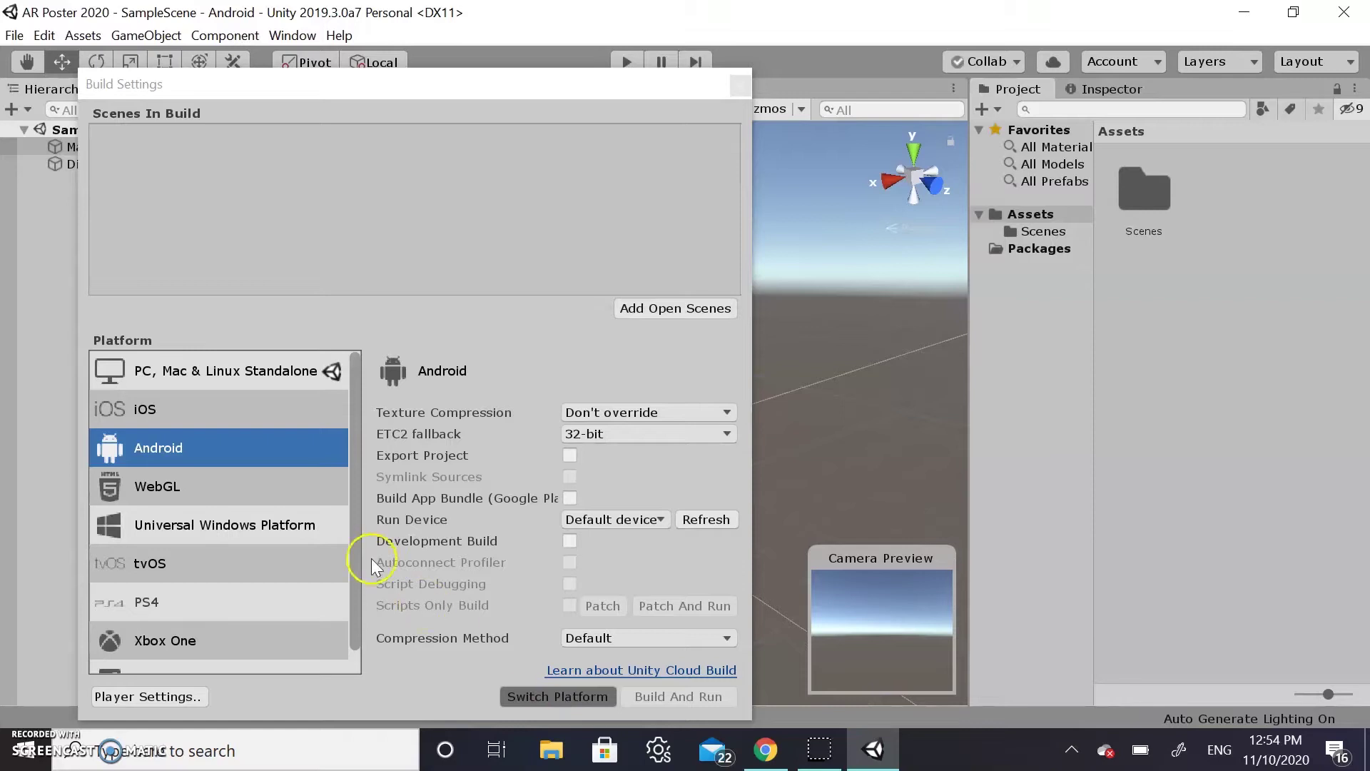
Remove Vulkan from the Android Graphics APIs in Player settings, leaving OpenGLES3
{"action": "left_click", "coordinate": [137, 696]}
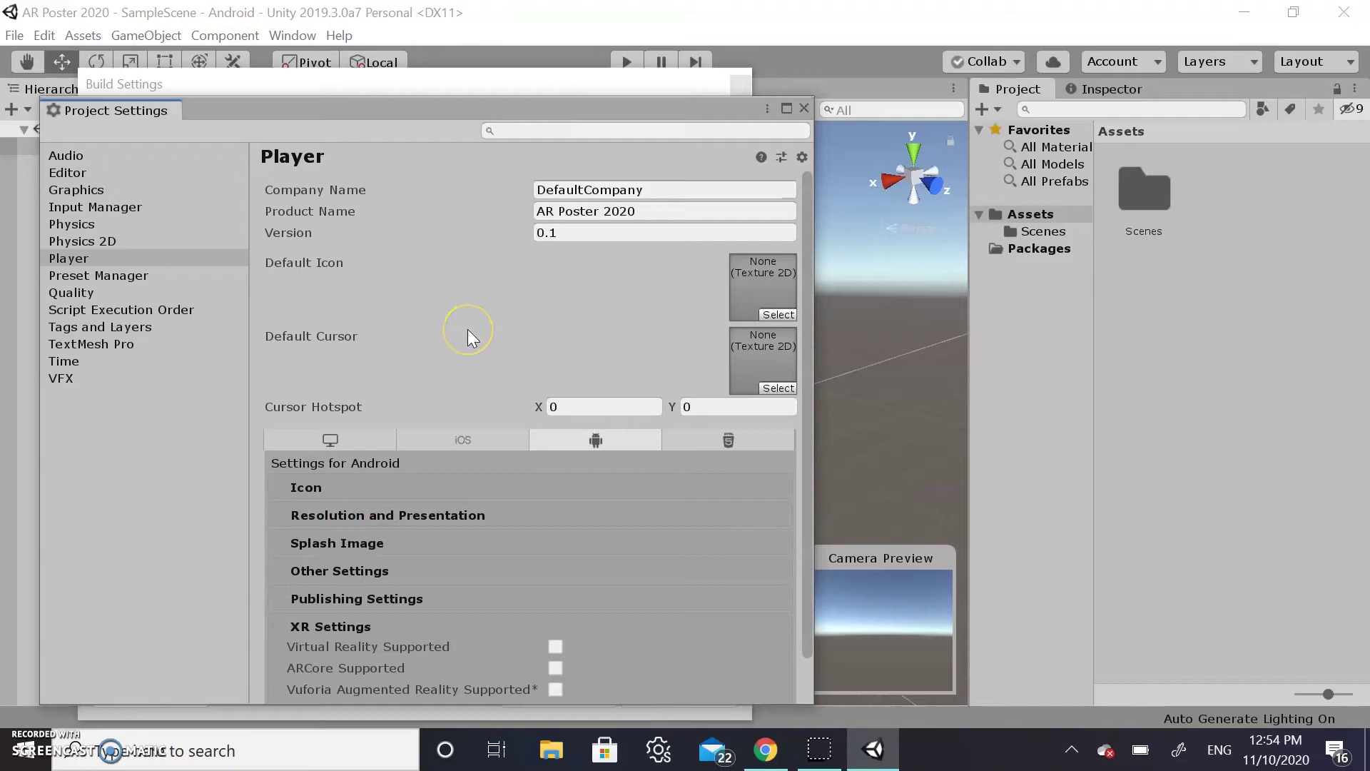
{"action": "scroll", "coordinate": [469, 329], "scroll_direction": "down", "scroll_amount": 3}
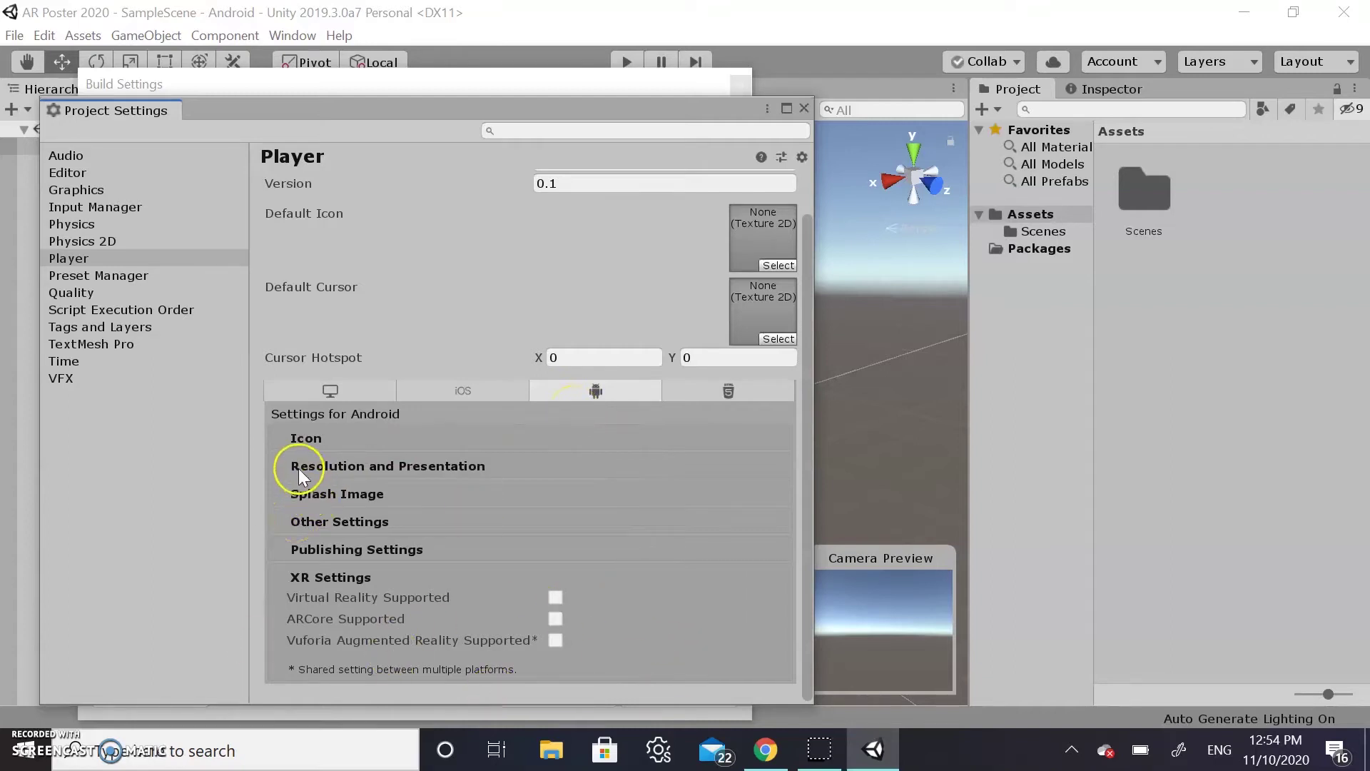
{"action": "left_click", "coordinate": [313, 521]}
{"action": "scroll", "coordinate": [313, 522], "scroll_direction": "down", "scroll_amount": 3}
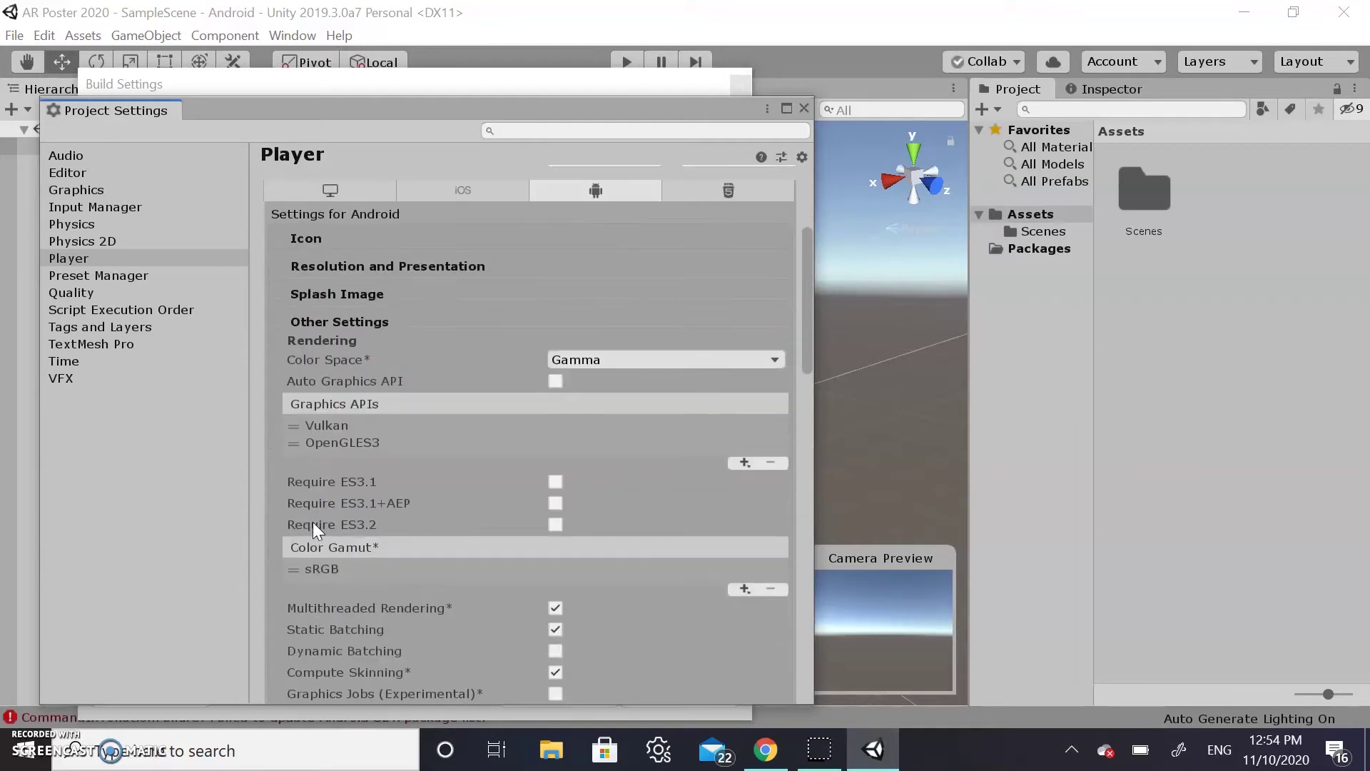
{"action": "left_click", "coordinate": [343, 426]}
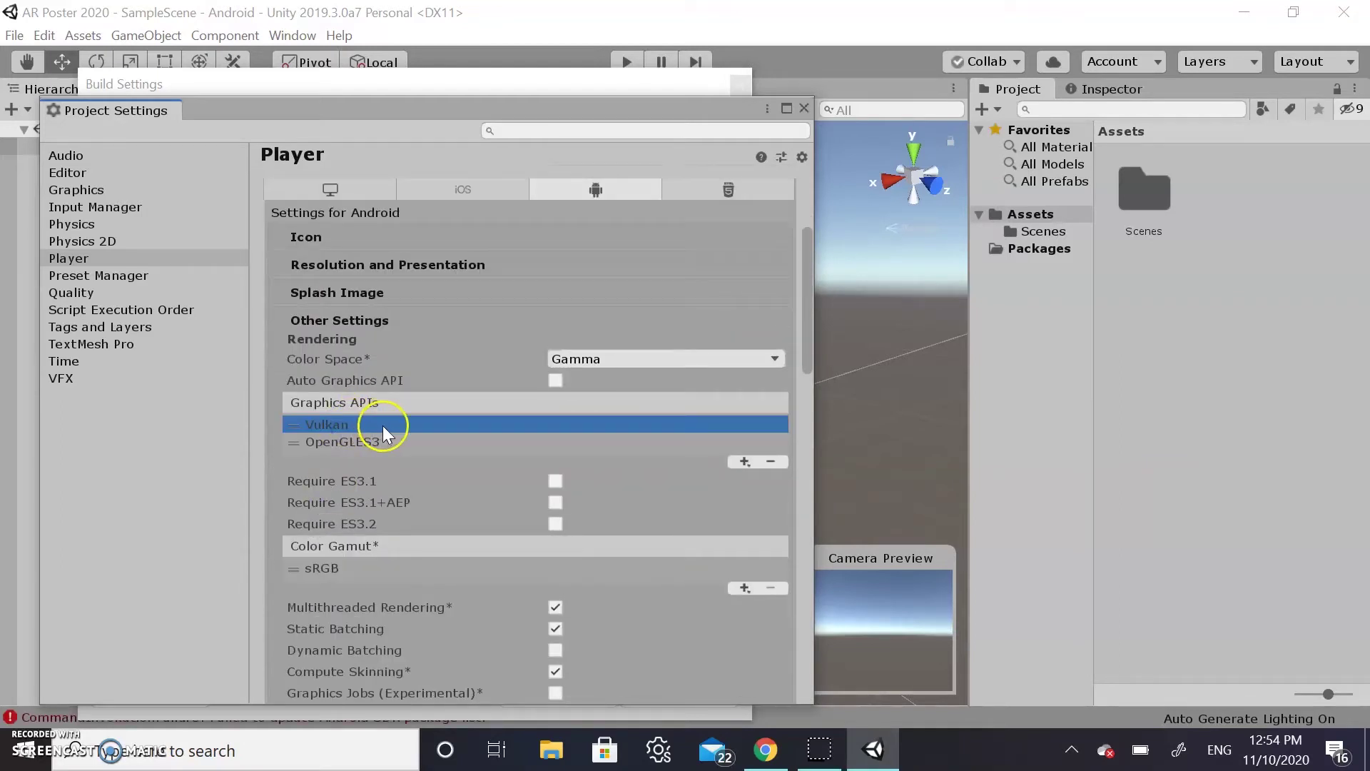
{"action": "left_click", "coordinate": [774, 463]}
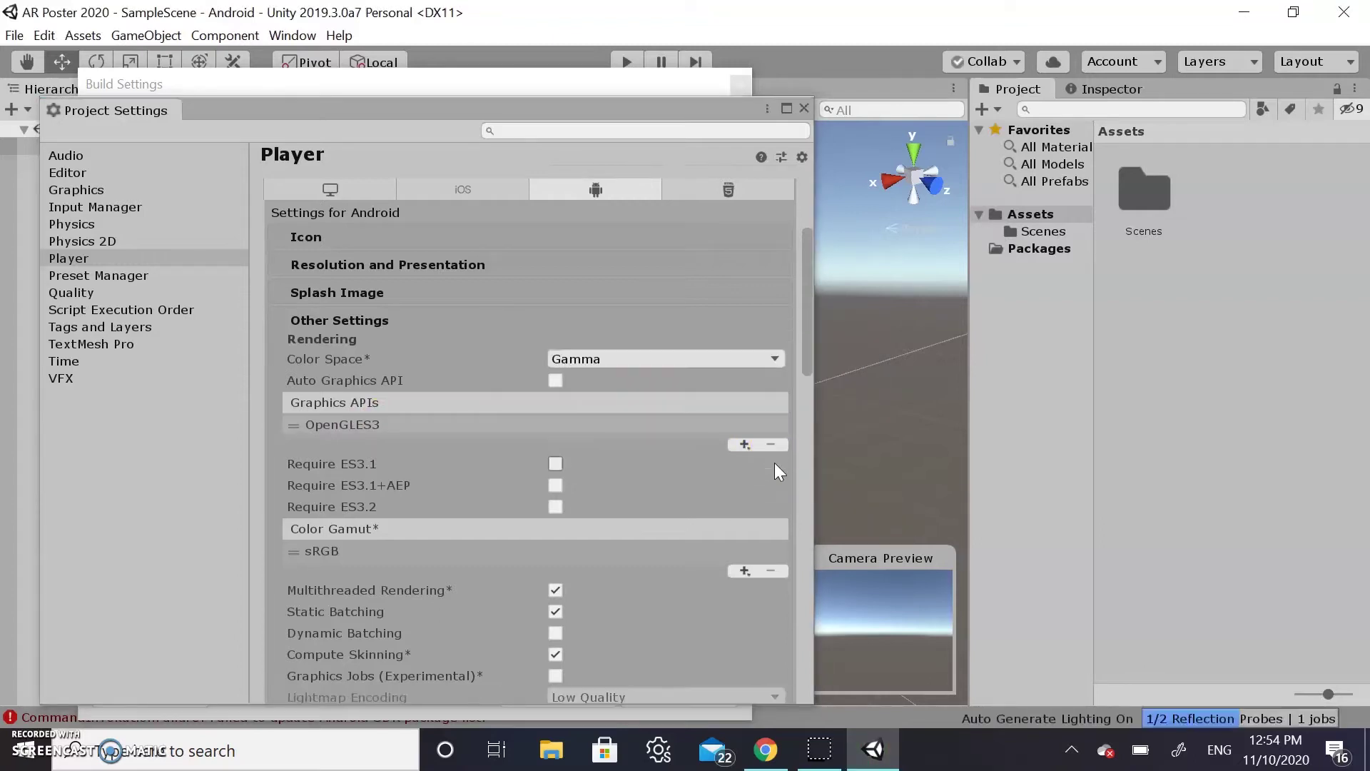
{"action": "scroll", "coordinate": [421, 439], "scroll_direction": "down", "scroll_amount": 8}
{"action": "scroll", "coordinate": [422, 439], "scroll_direction": "up", "scroll_amount": 6}
{"action": "scroll", "coordinate": [422, 440], "scroll_direction": "up", "scroll_amount": 3}
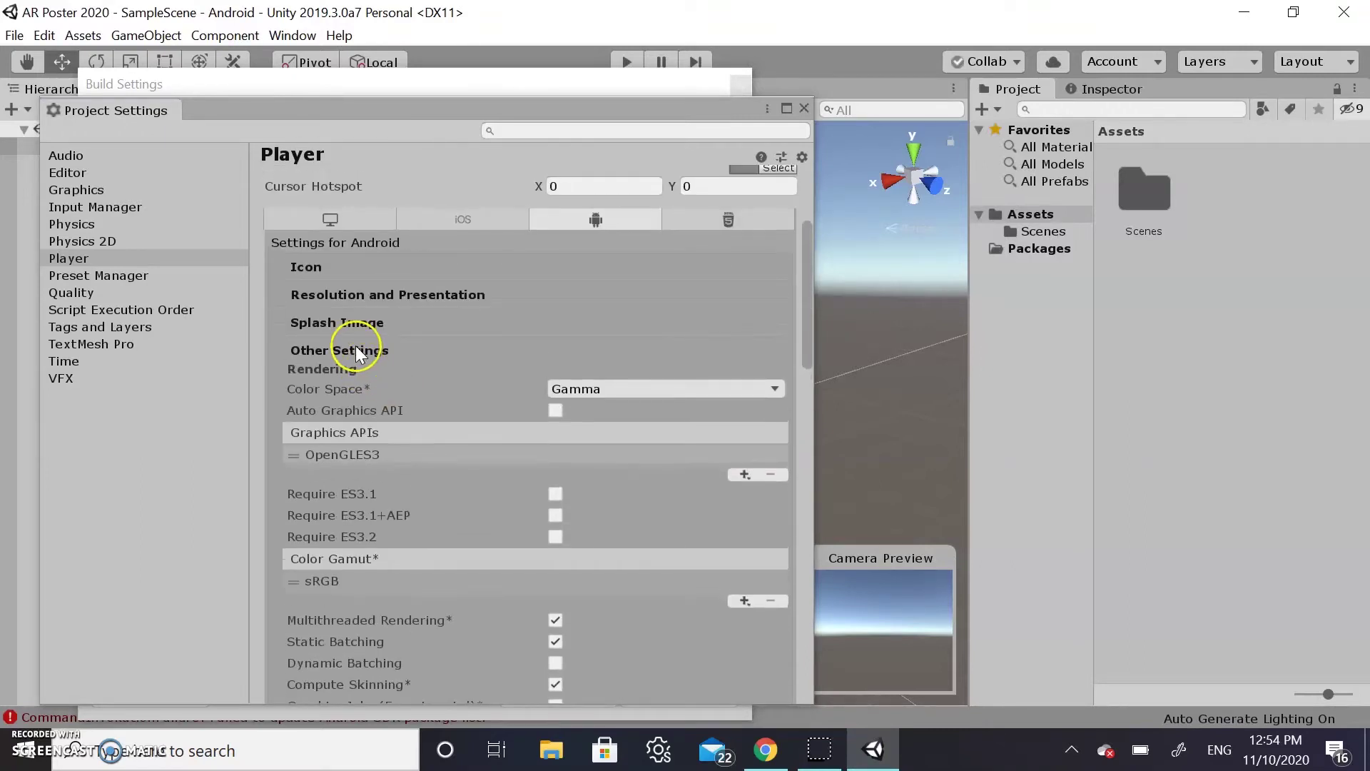
Tick Vuforia Augmented Reality Supported in Android XR Settings, then close Project and Build Settings
{"action": "left_click", "coordinate": [356, 347]}
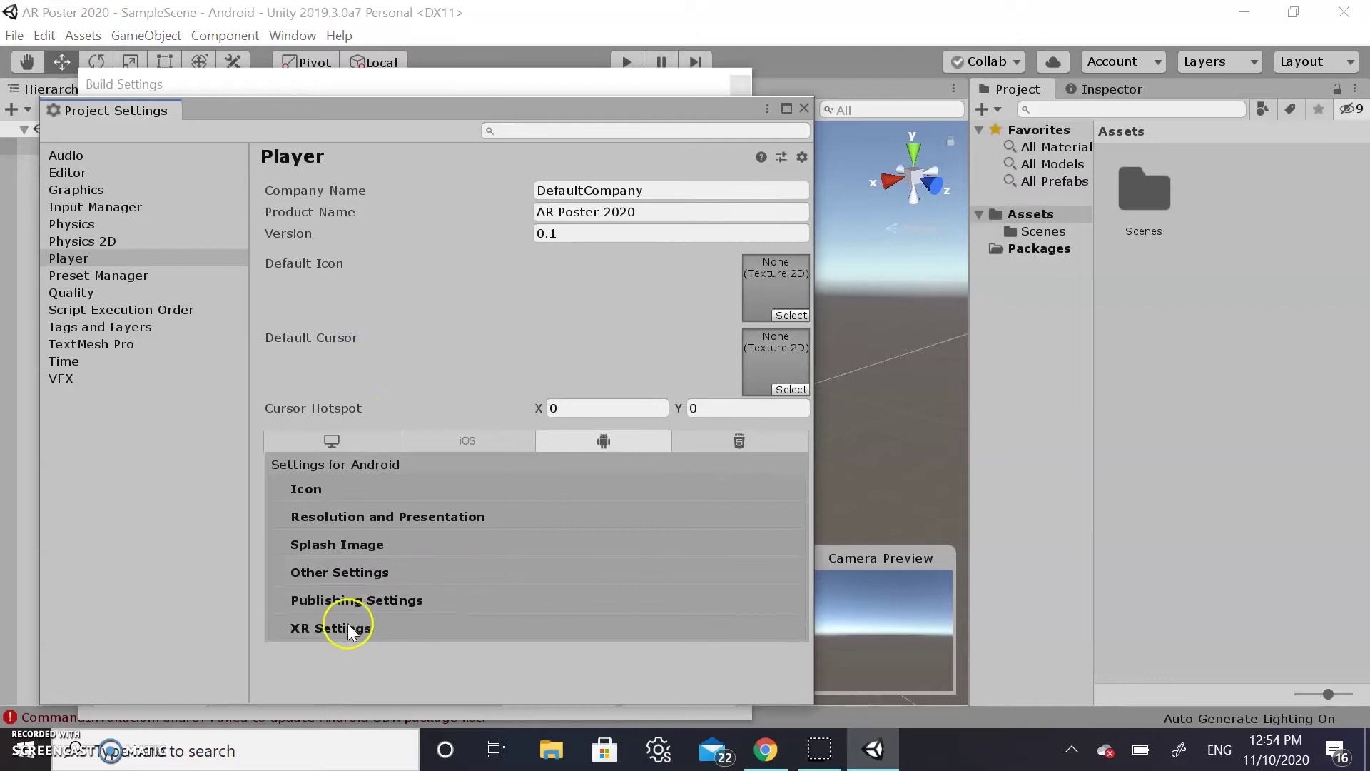
{"action": "left_click", "coordinate": [340, 627]}
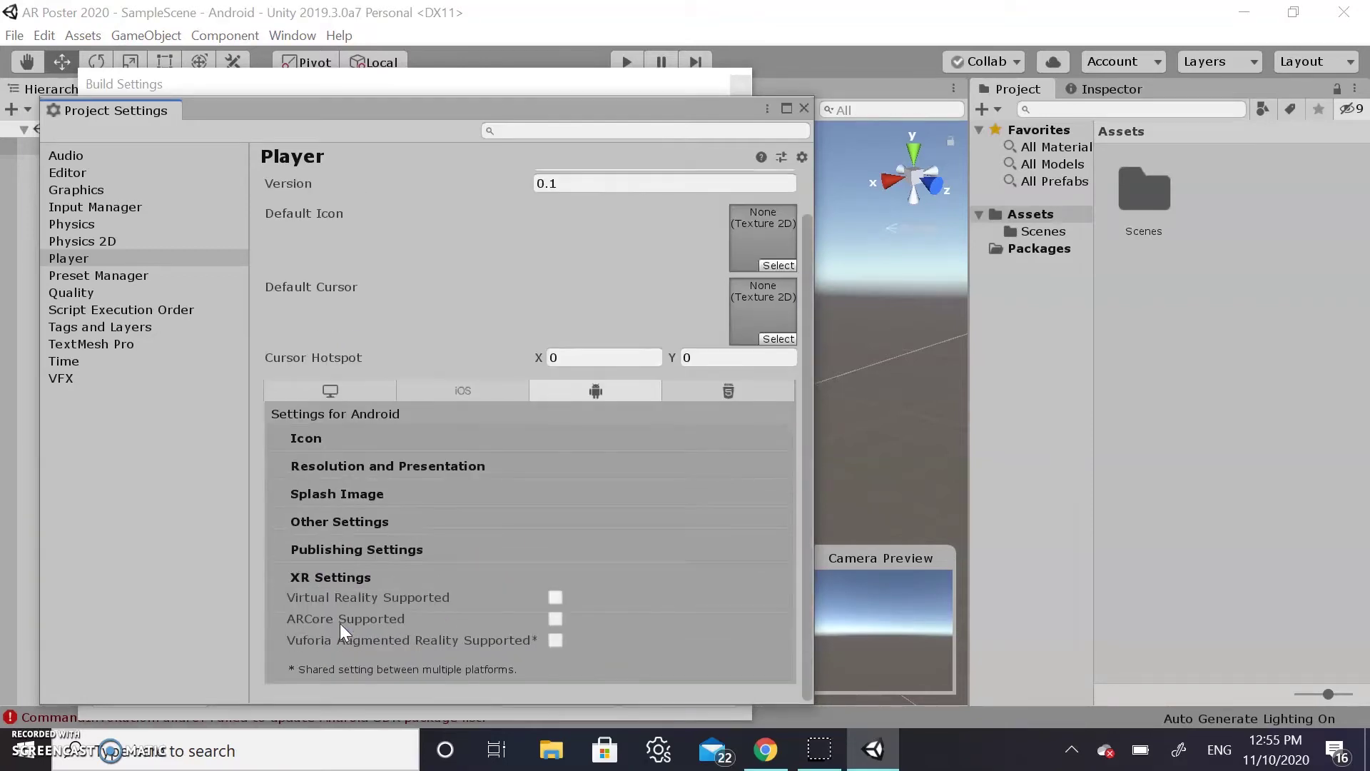
{"action": "left_click", "coordinate": [555, 638]}
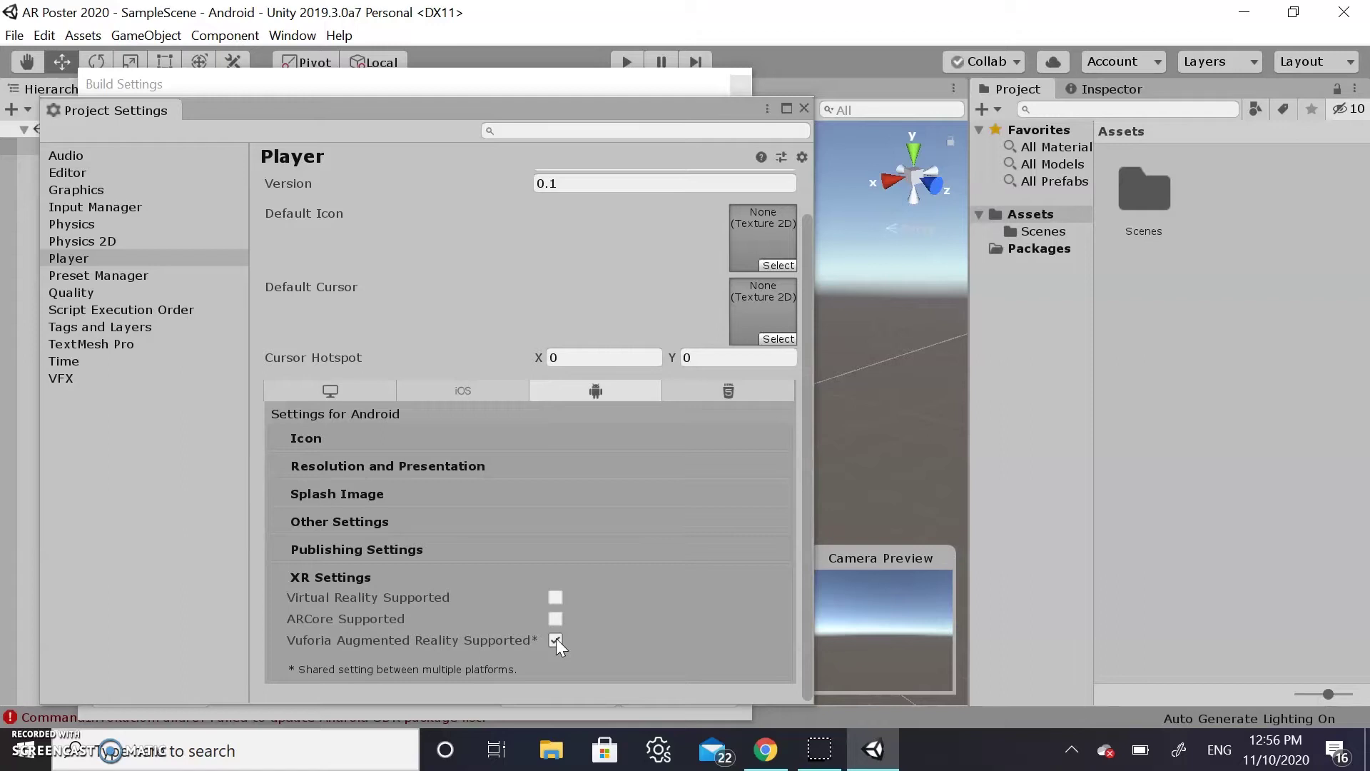
{"action": "left_click", "coordinate": [803, 108]}
{"action": "left_click", "coordinate": [739, 86]}
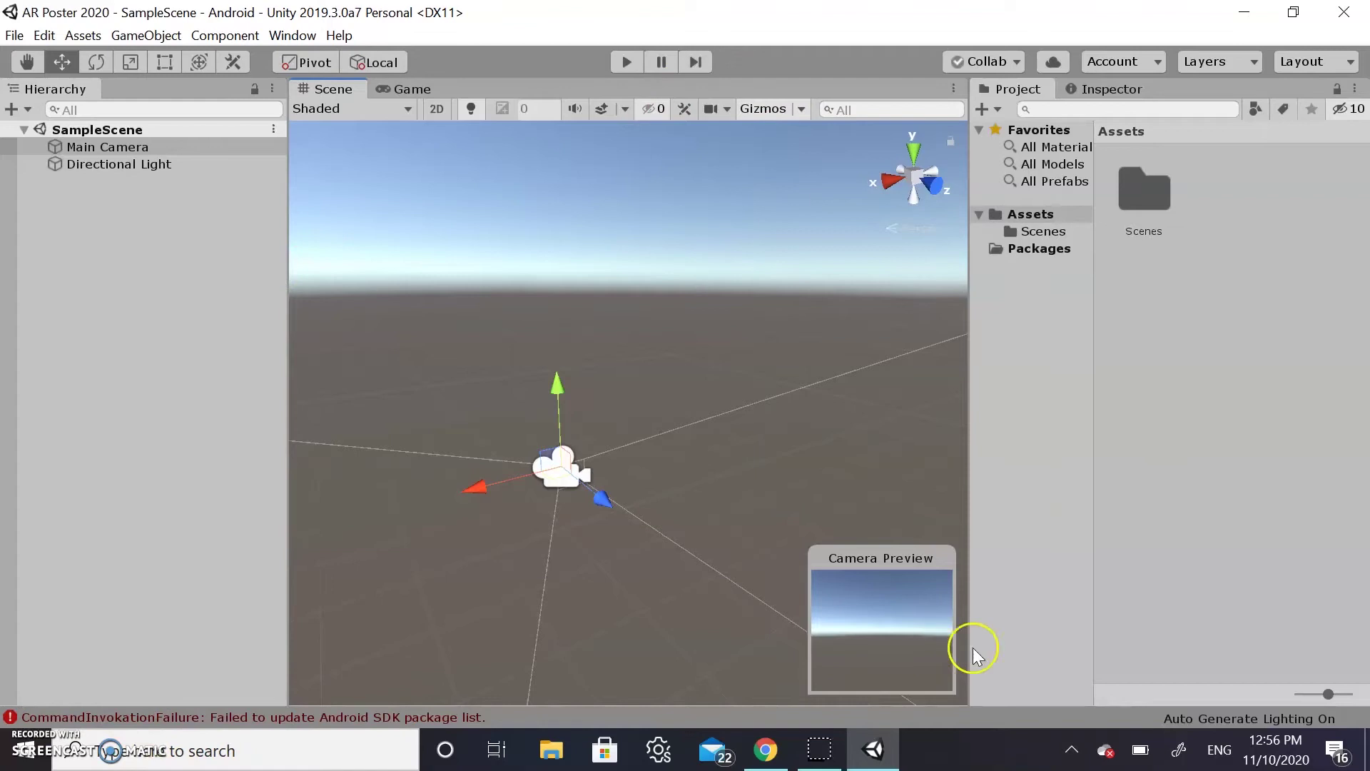
{"action": "left_click", "coordinate": [370, 716]}
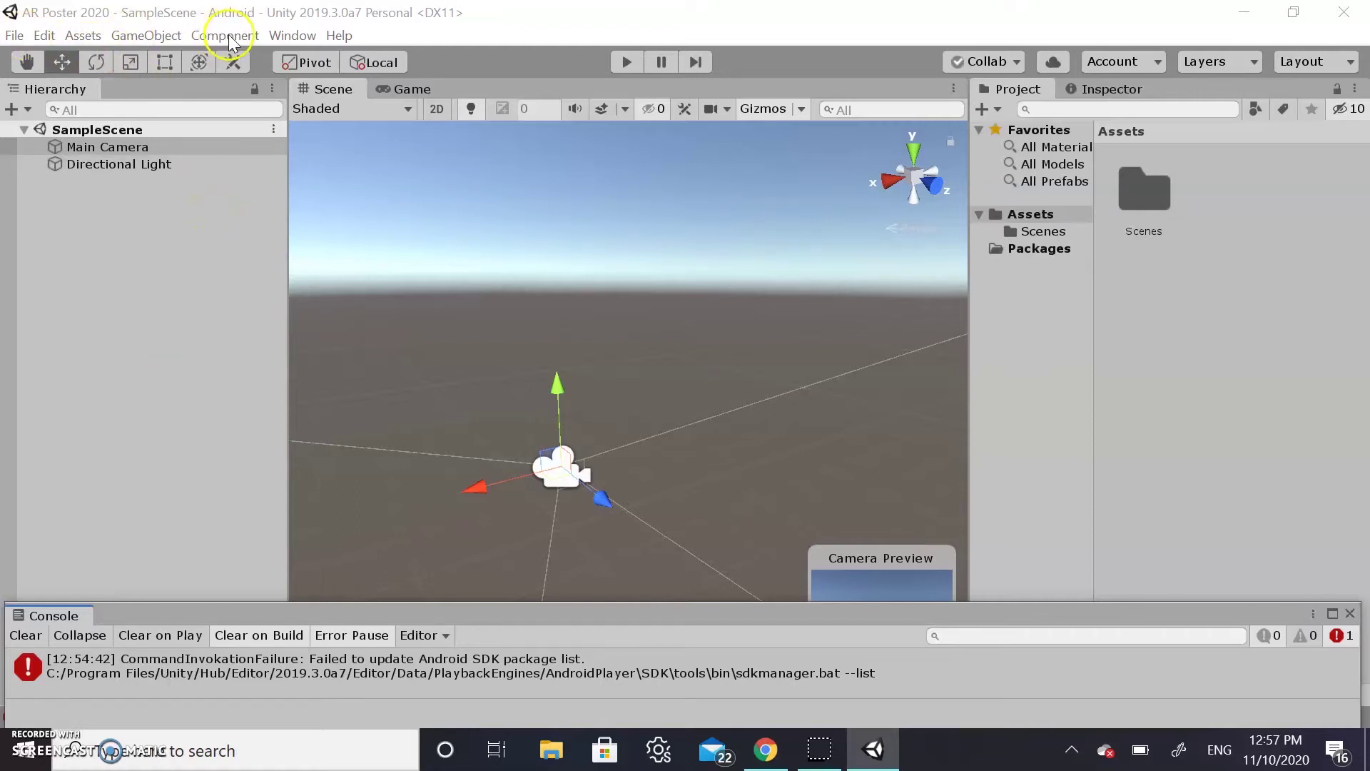
{"action": "left_click", "coordinate": [1350, 614]}
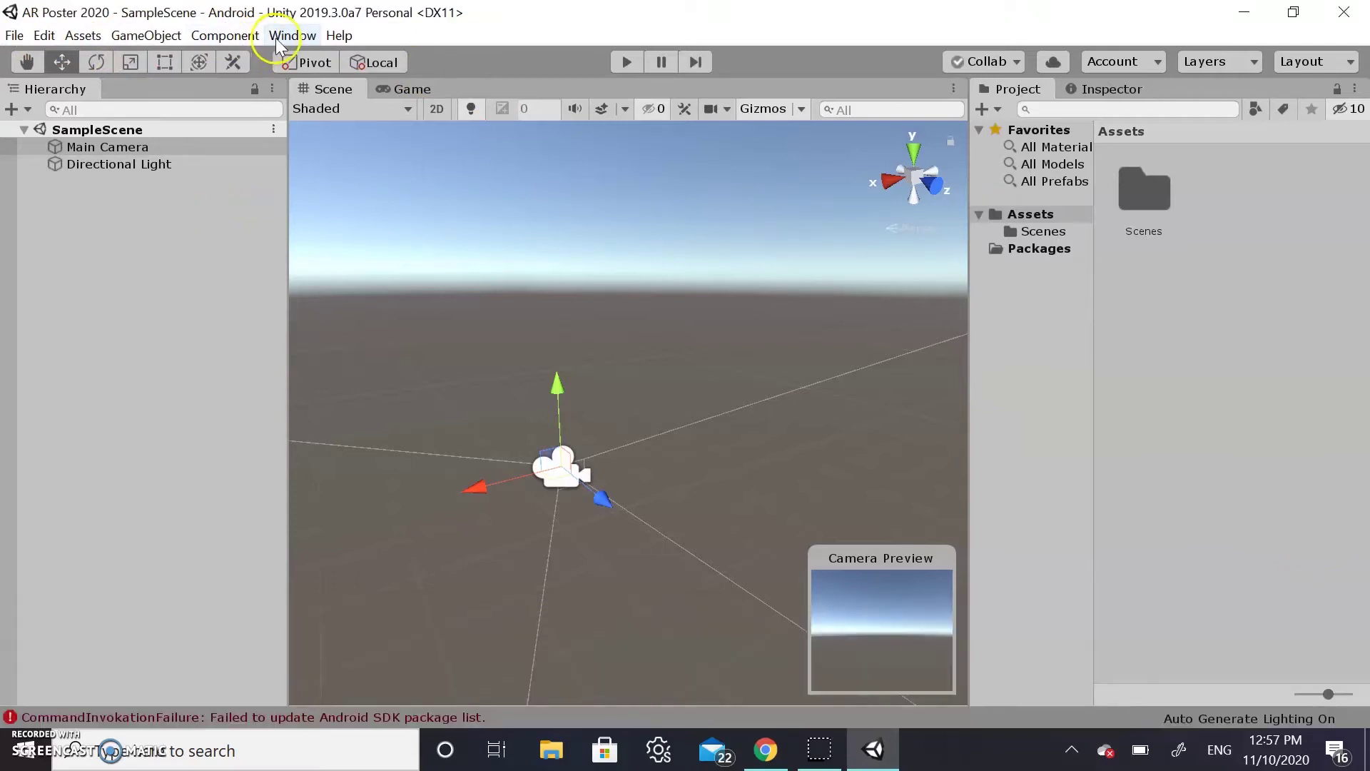
Open Window > Vuforia Configuration in the Inspector and follow the Download Vuforia Engine 9.1.7 link
{"action": "left_click", "coordinate": [289, 36]}
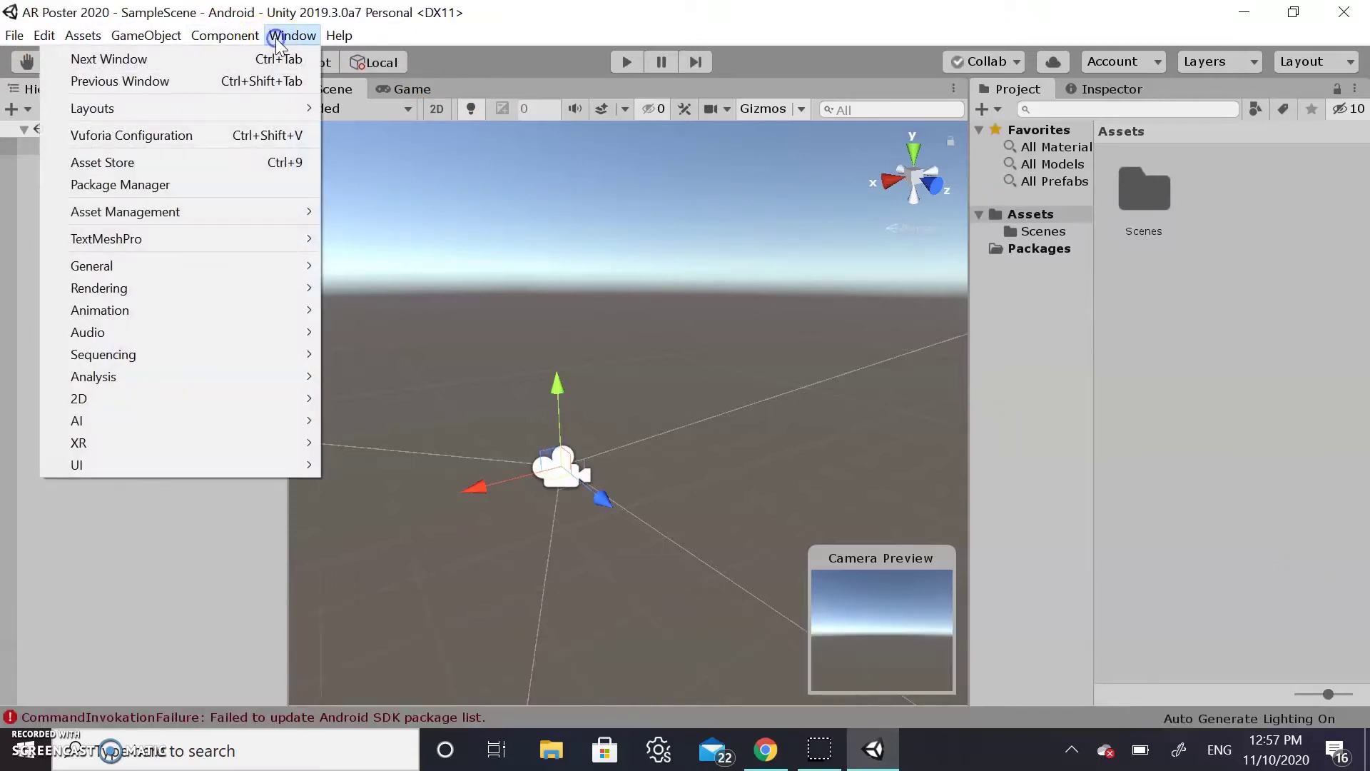
{"action": "left_click", "coordinate": [198, 130]}
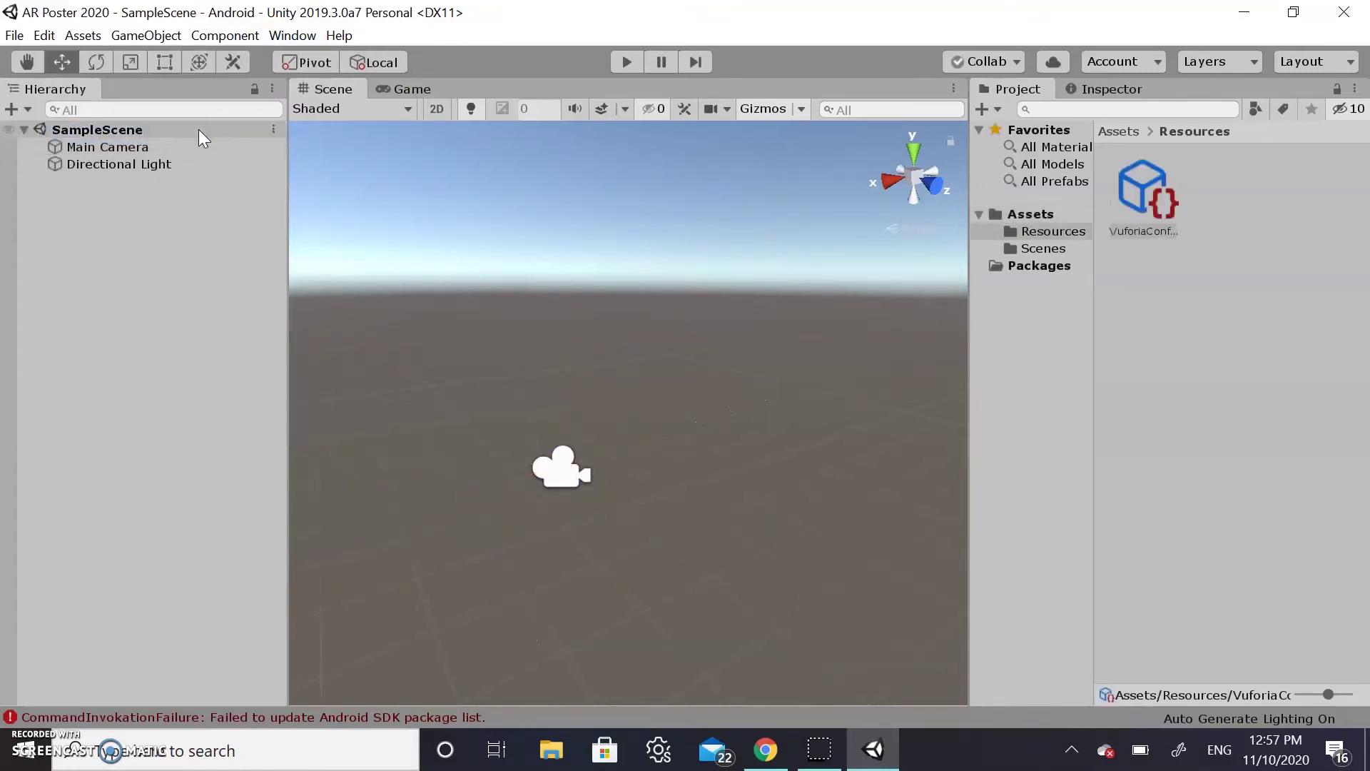
{"action": "left_click", "coordinate": [1100, 89]}
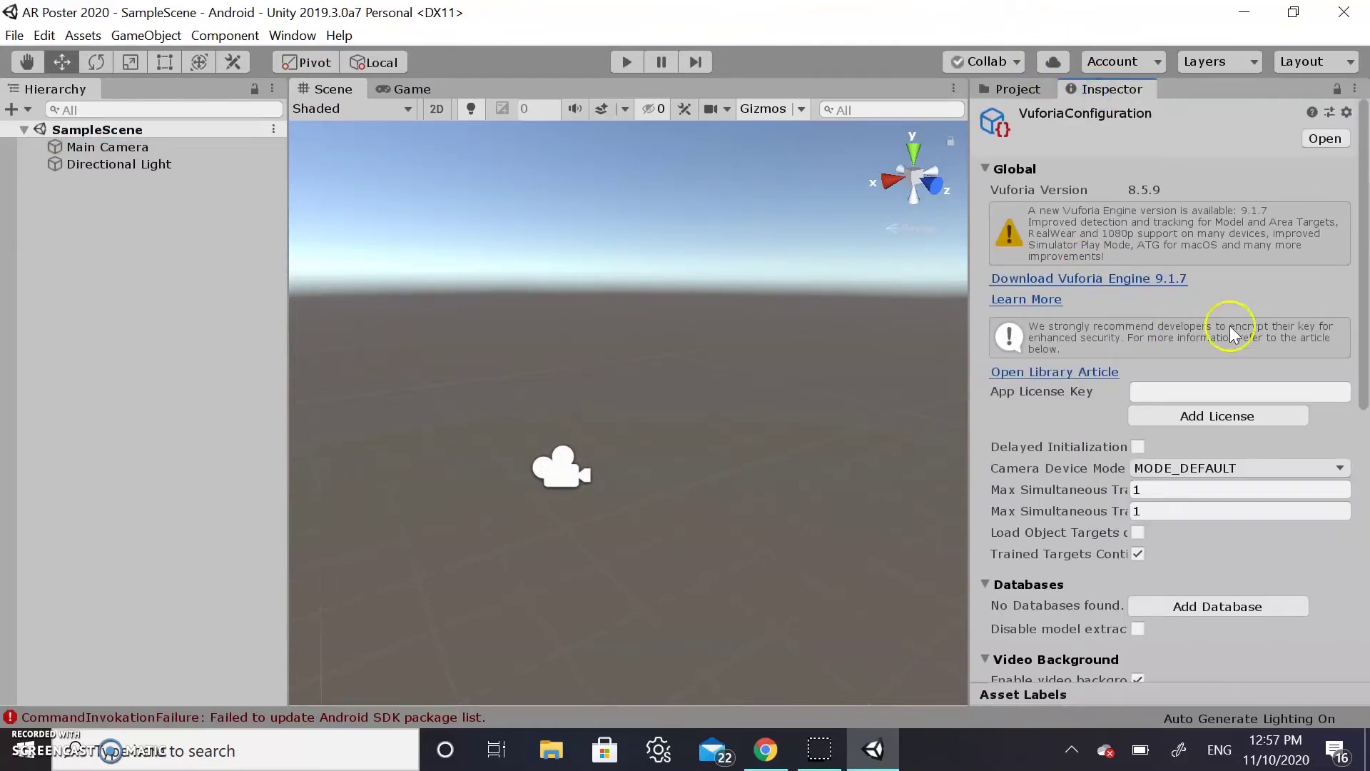
{"action": "scroll", "coordinate": [1256, 226], "scroll_direction": "down", "scroll_amount": 3}
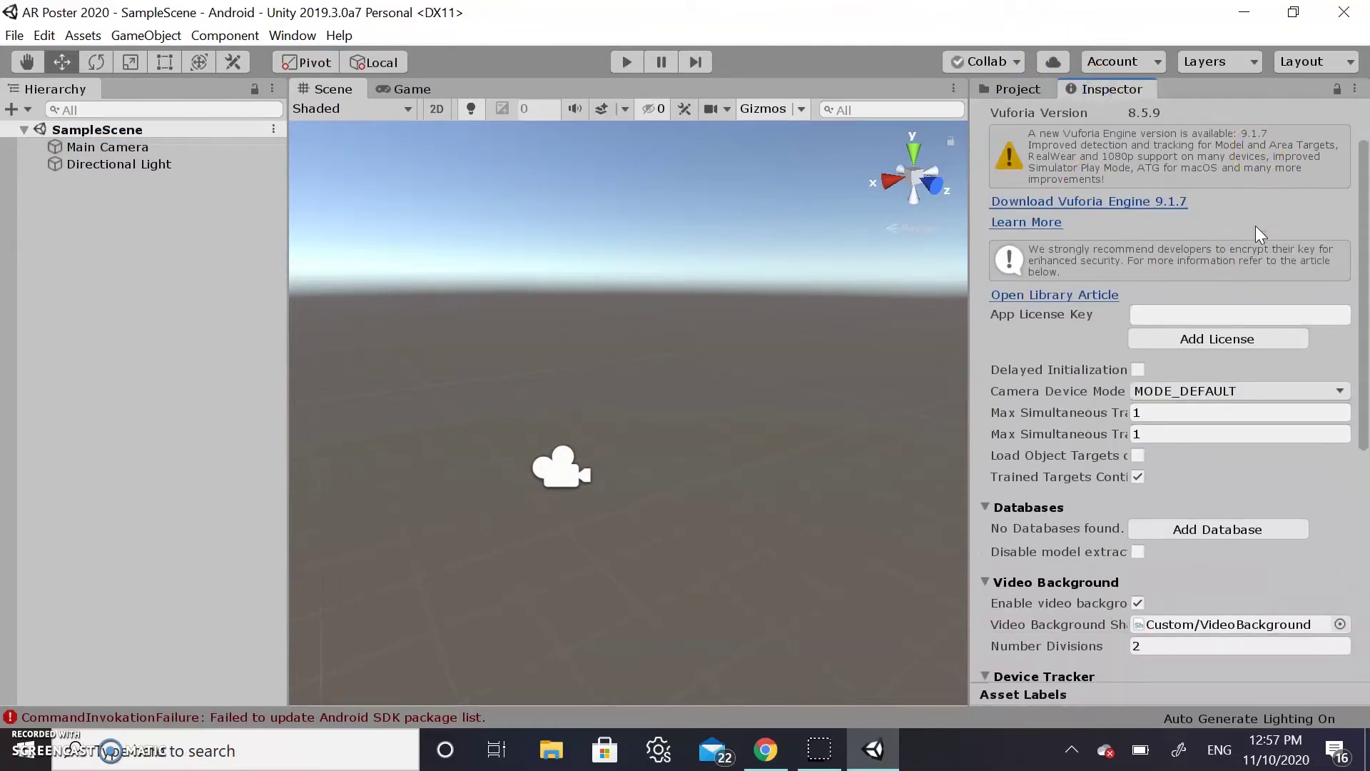
{"action": "scroll", "coordinate": [1256, 225], "scroll_direction": "up", "scroll_amount": 3}
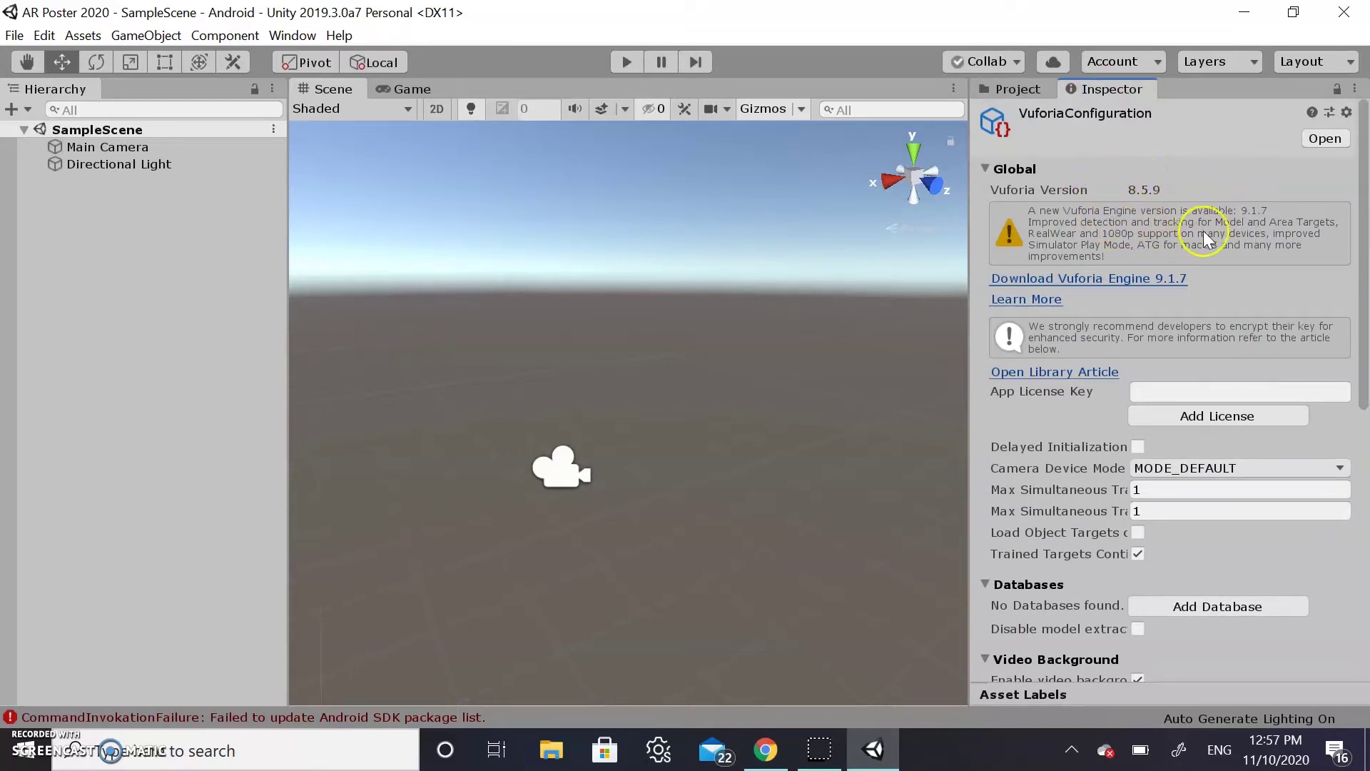
{"action": "left_click", "coordinate": [1151, 284]}
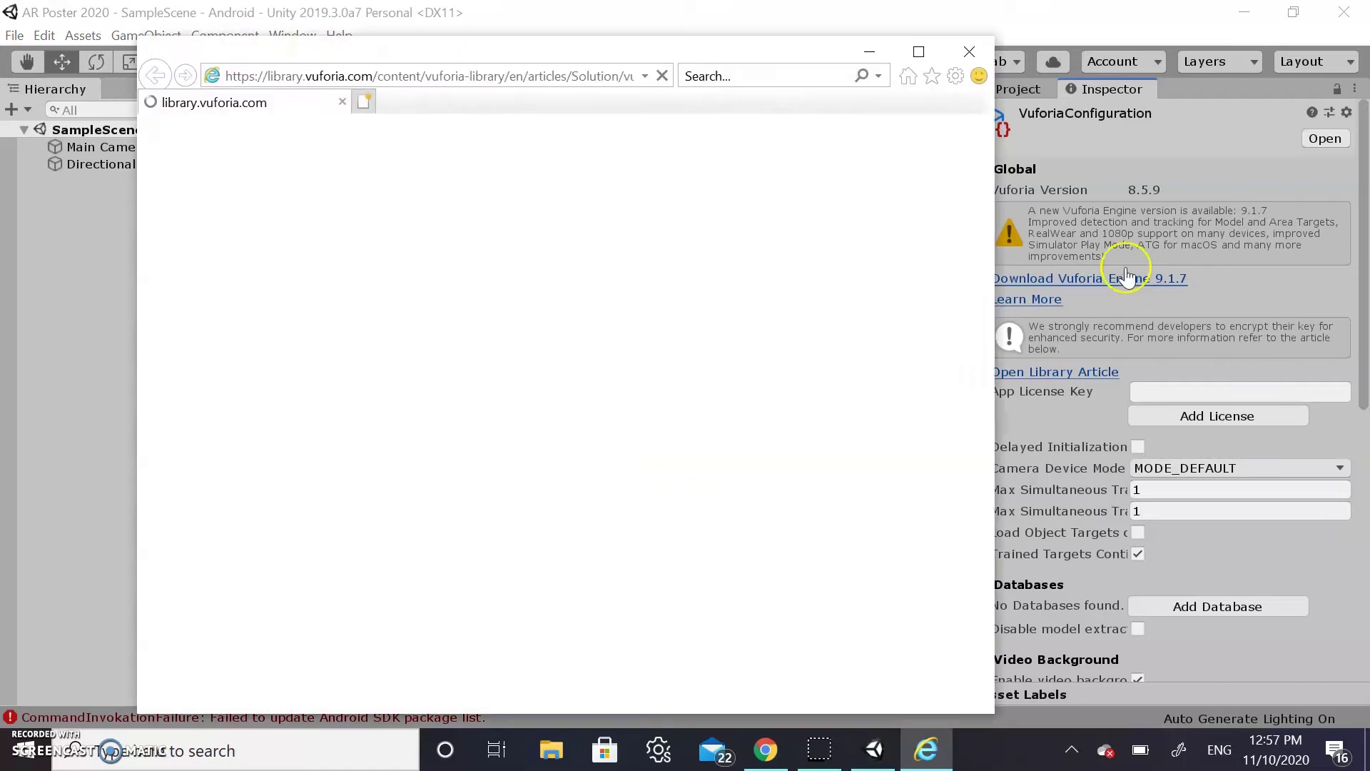
Go from the package hosting article to SDK Downloads and request the Unity package
{"action": "left_click", "coordinate": [516, 301]}
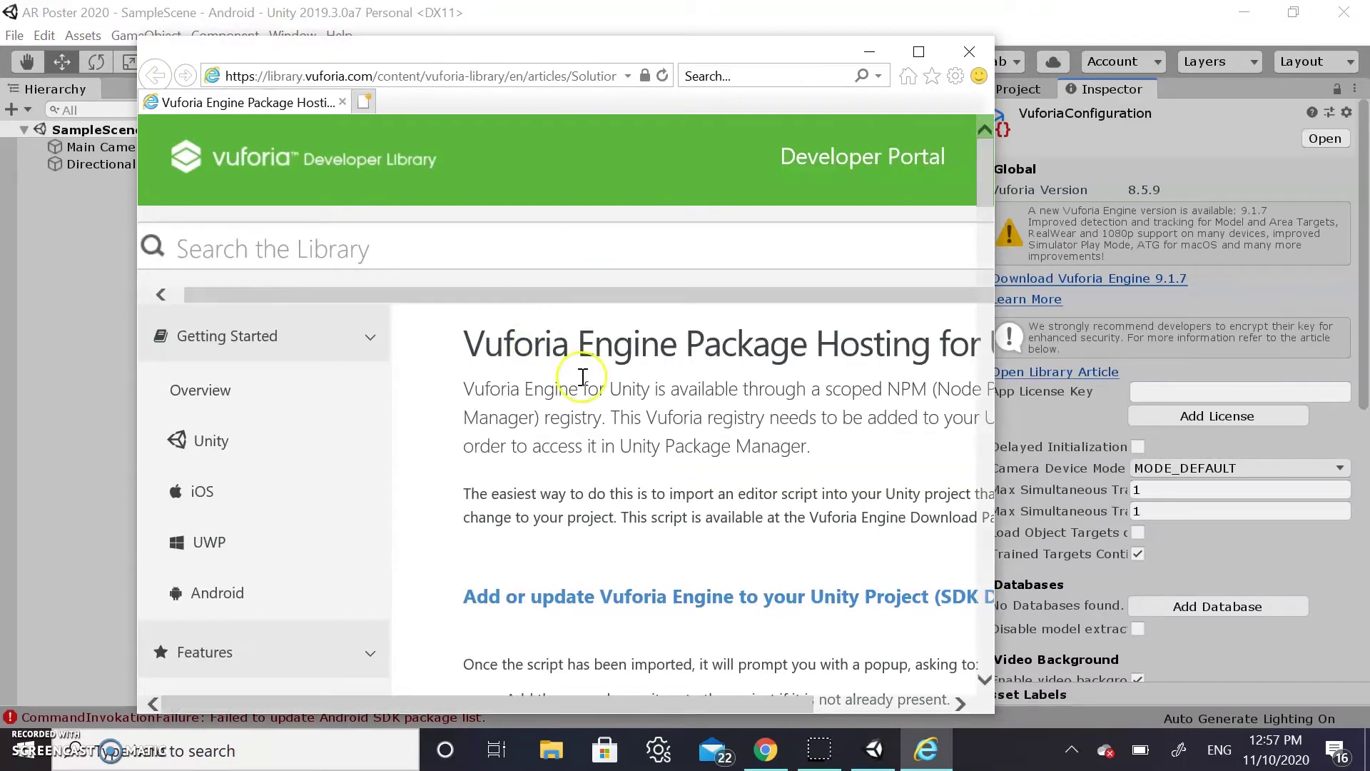
{"action": "scroll", "coordinate": [611, 407], "scroll_direction": "down", "scroll_amount": 3}
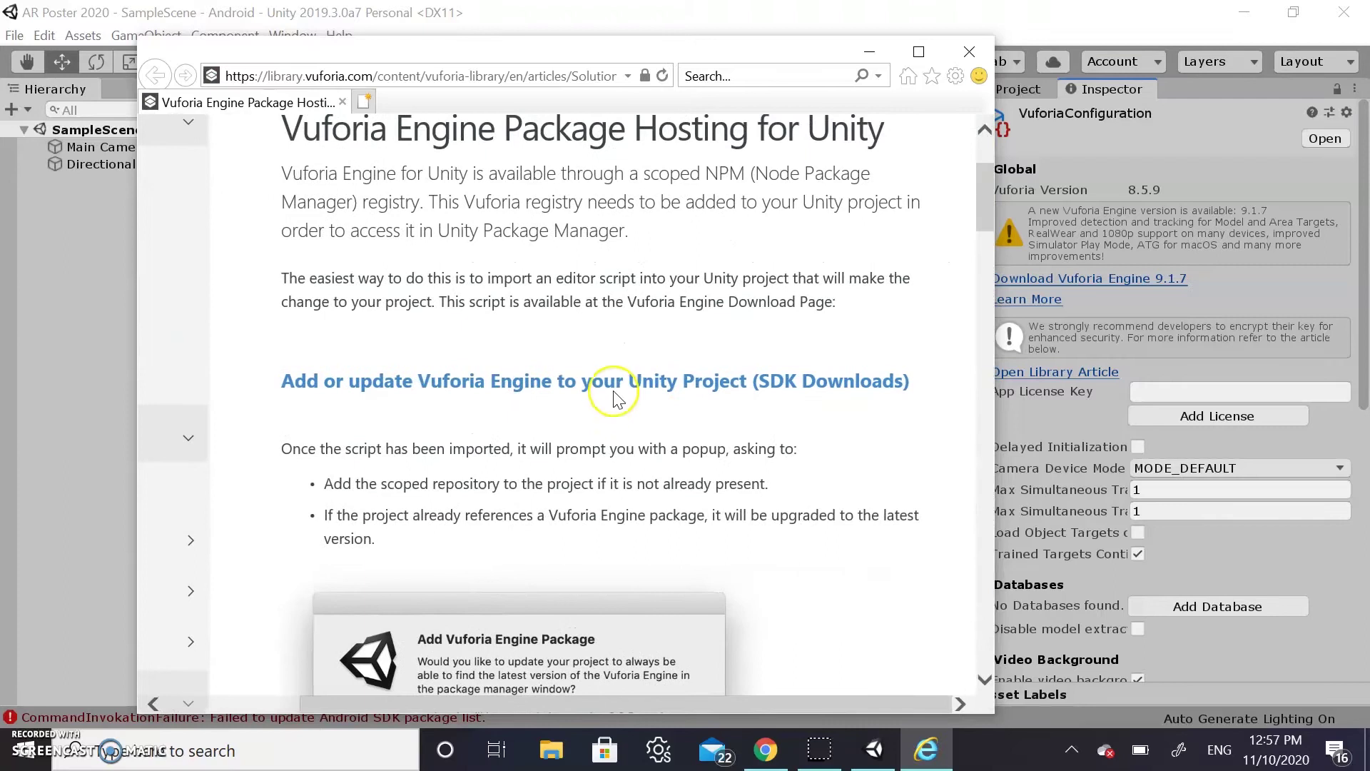
{"action": "left_click", "coordinate": [613, 385]}
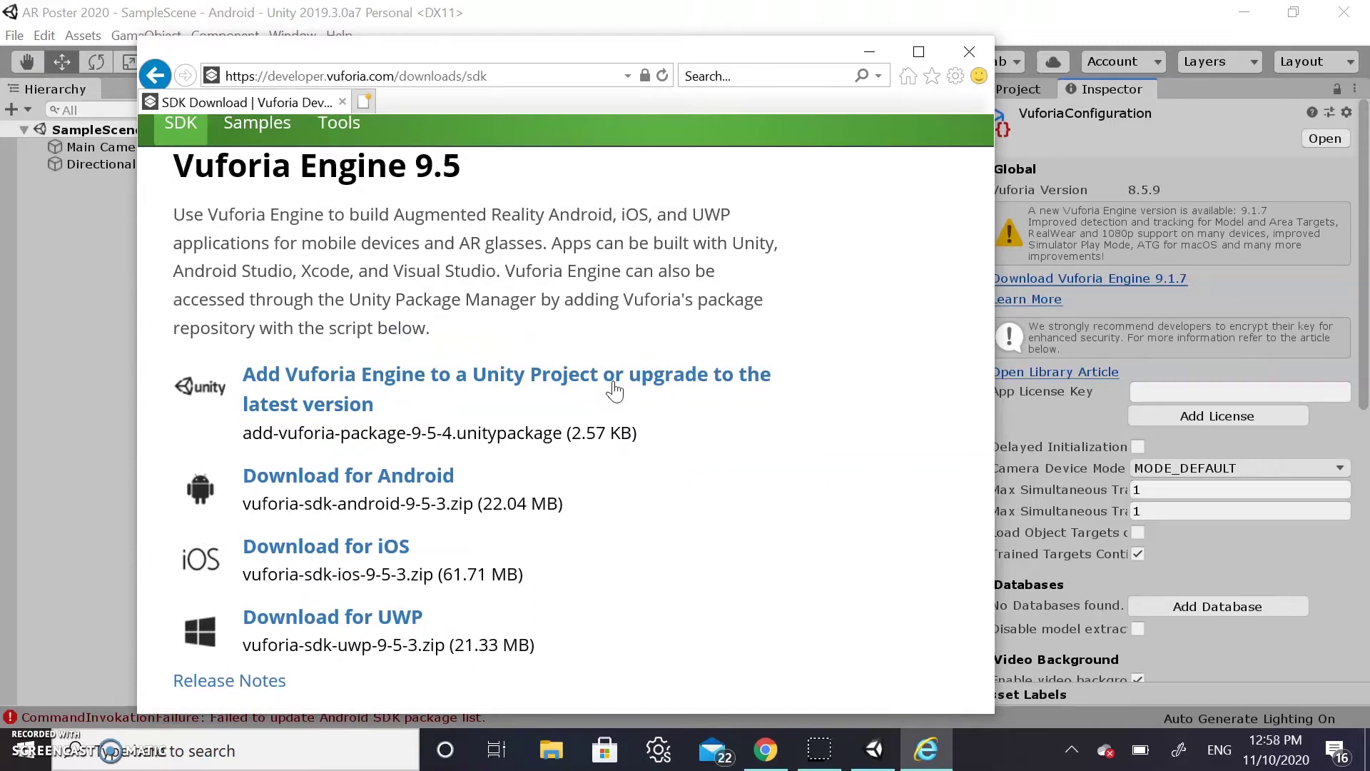
{"action": "left_click", "coordinate": [500, 444]}
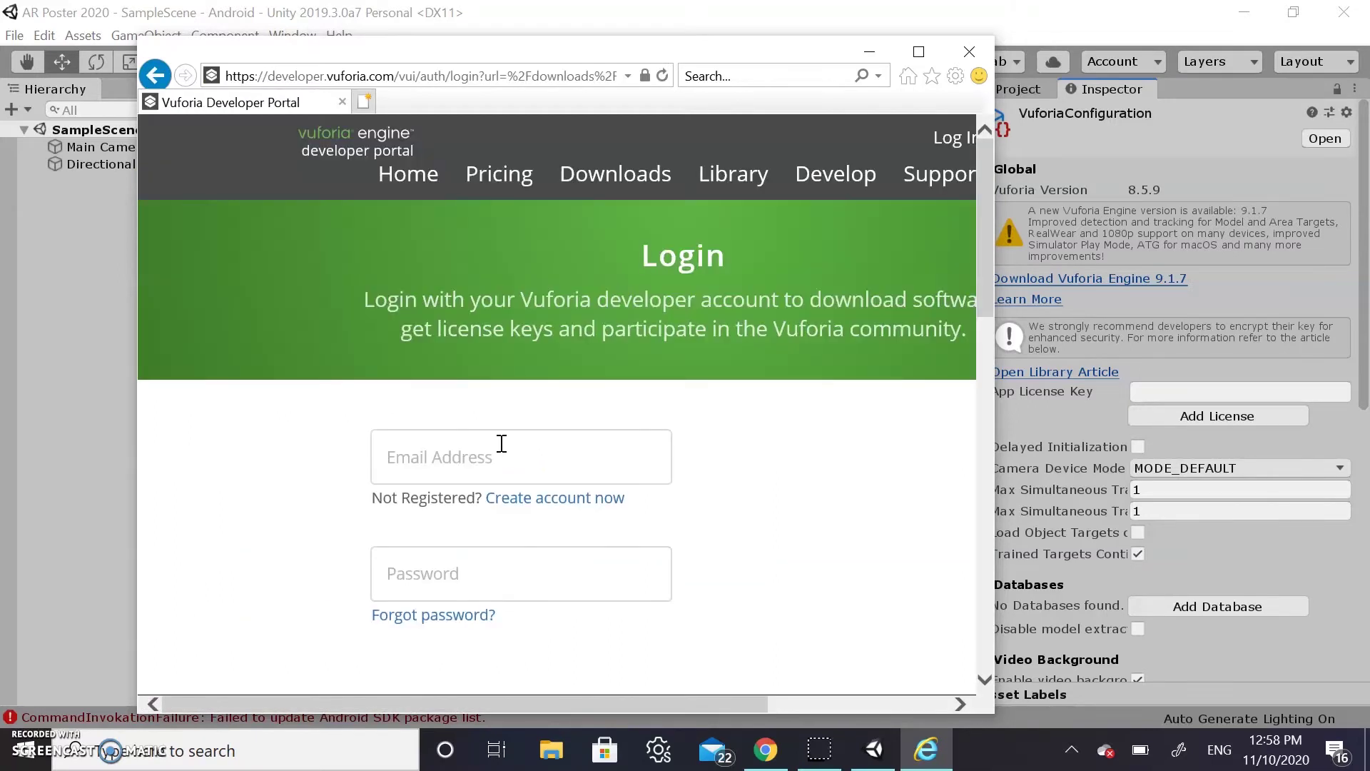
Log in to the Vuforia Developer Portal with the account e-mail address and password
{"action": "scroll", "coordinate": [502, 444], "scroll_direction": "right", "scroll_amount": 2}
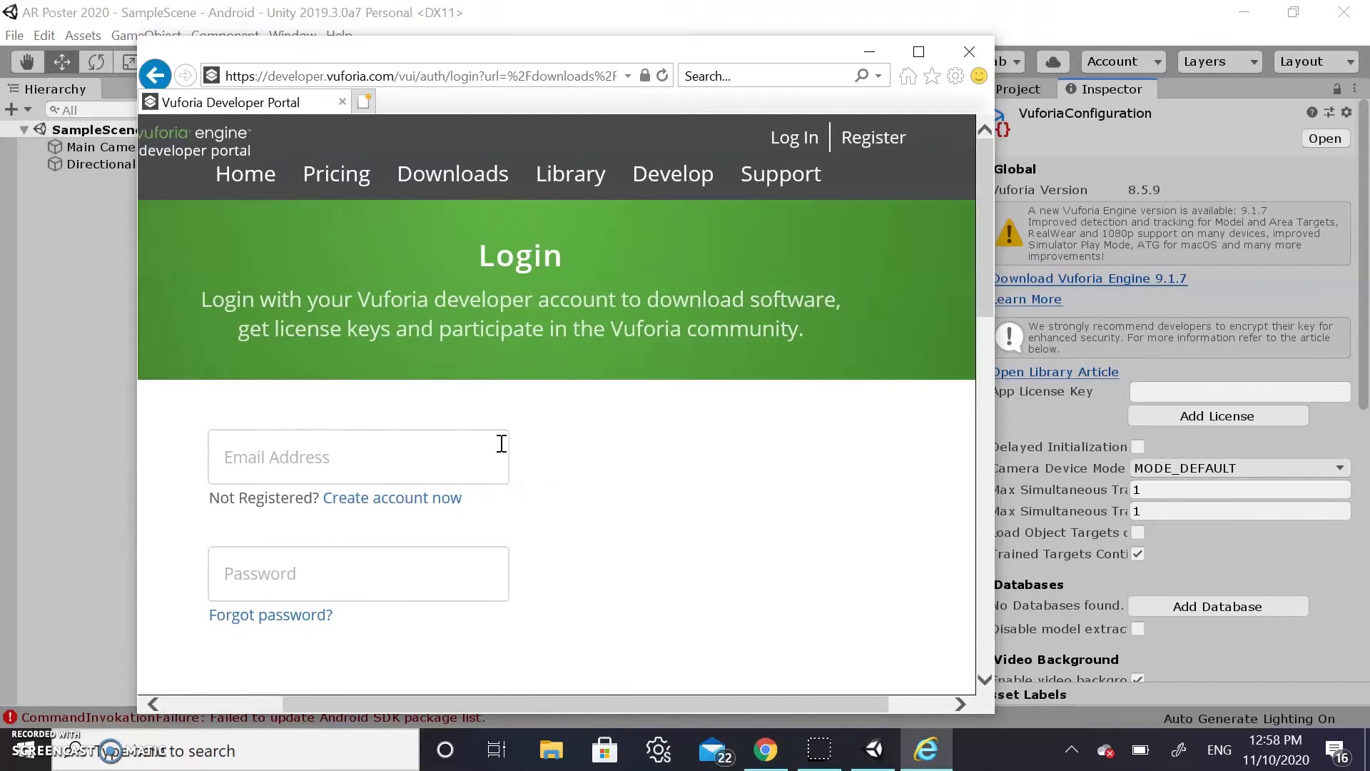
{"action": "scroll", "coordinate": [502, 444], "scroll_direction": "left", "scroll_amount": 1}
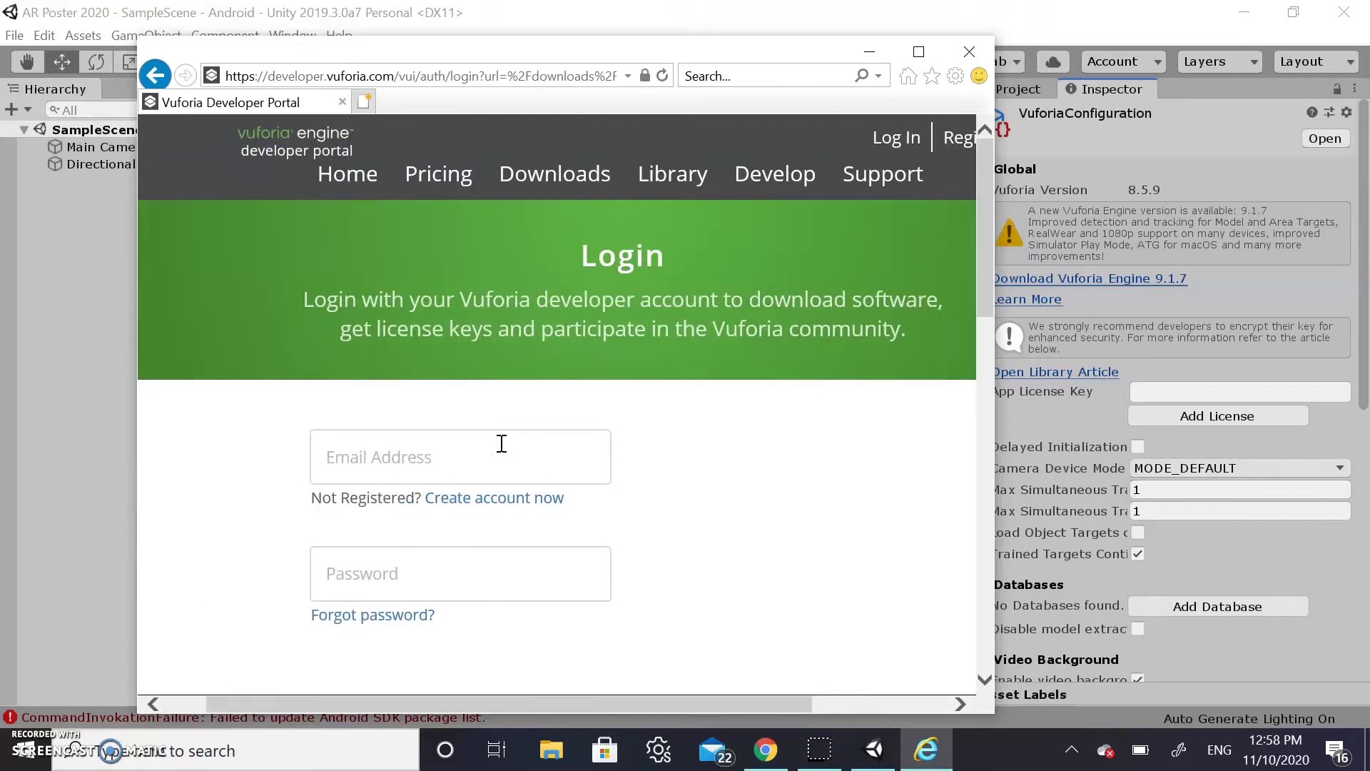
{"action": "left_click", "coordinate": [433, 480]}
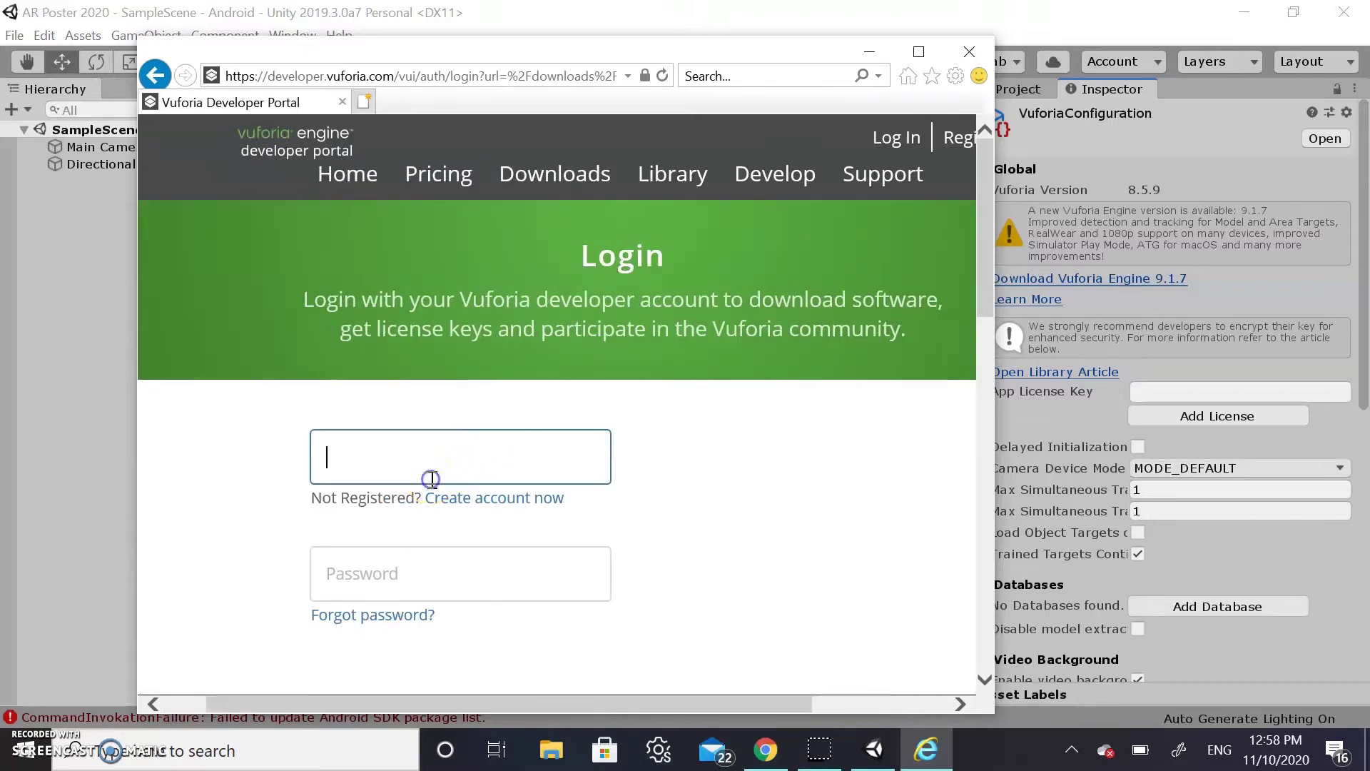
{"action": "scroll", "coordinate": [433, 479], "scroll_direction": "down", "scroll_amount": 2}
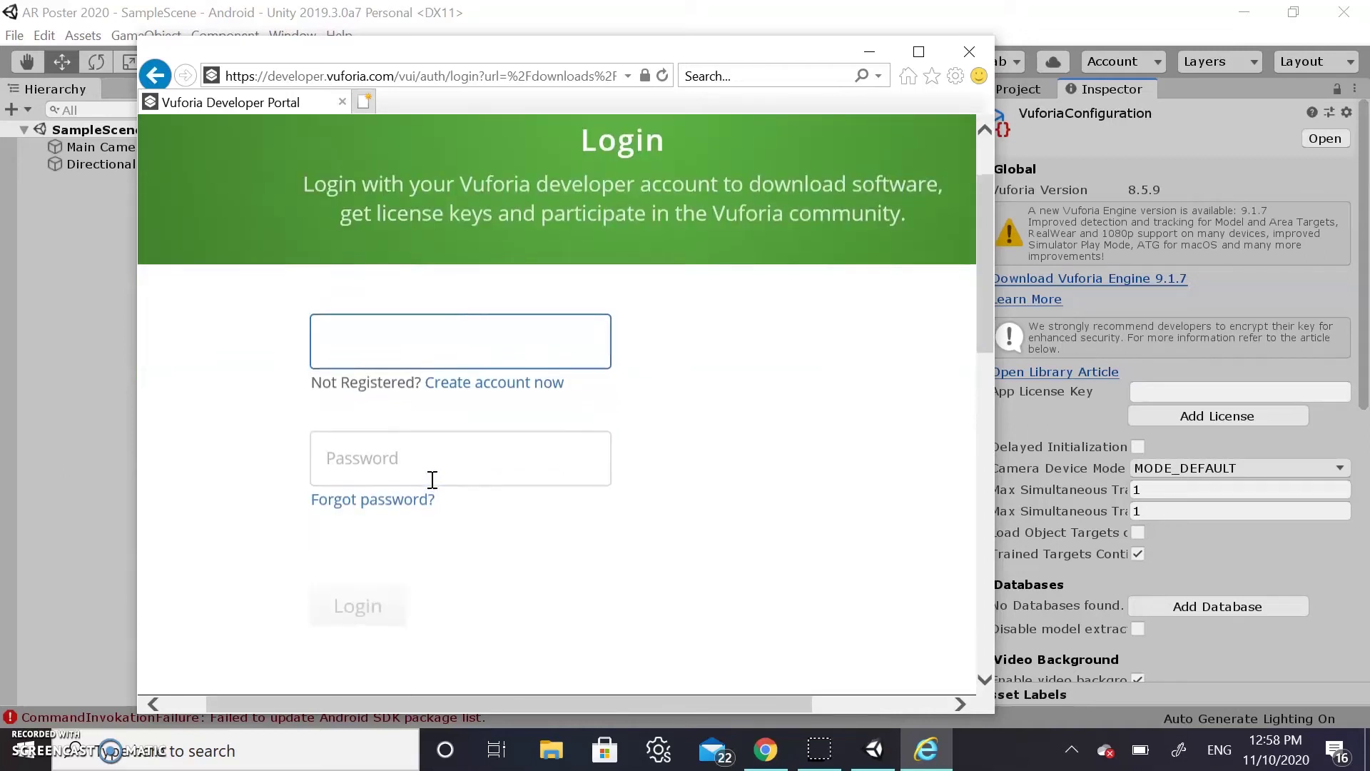
{"action": "left_click", "coordinate": [417, 360]}
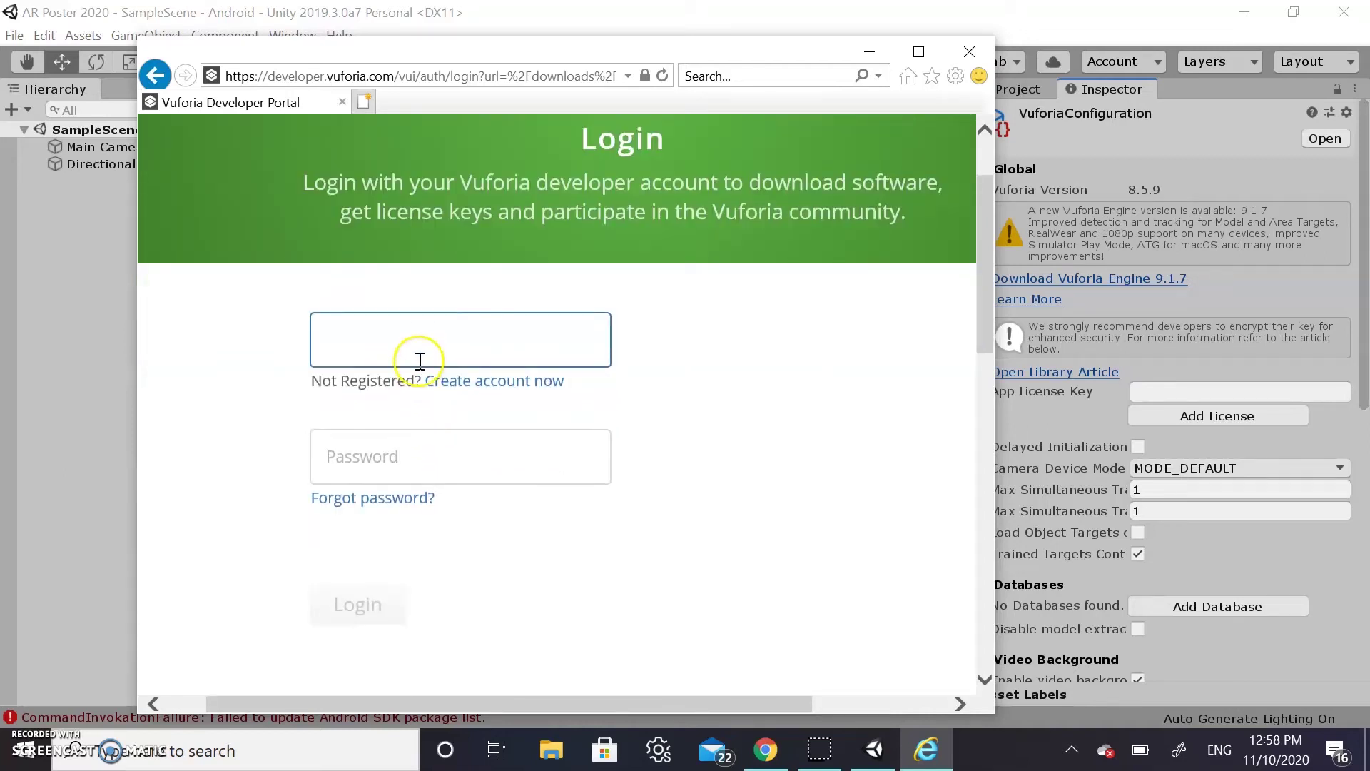
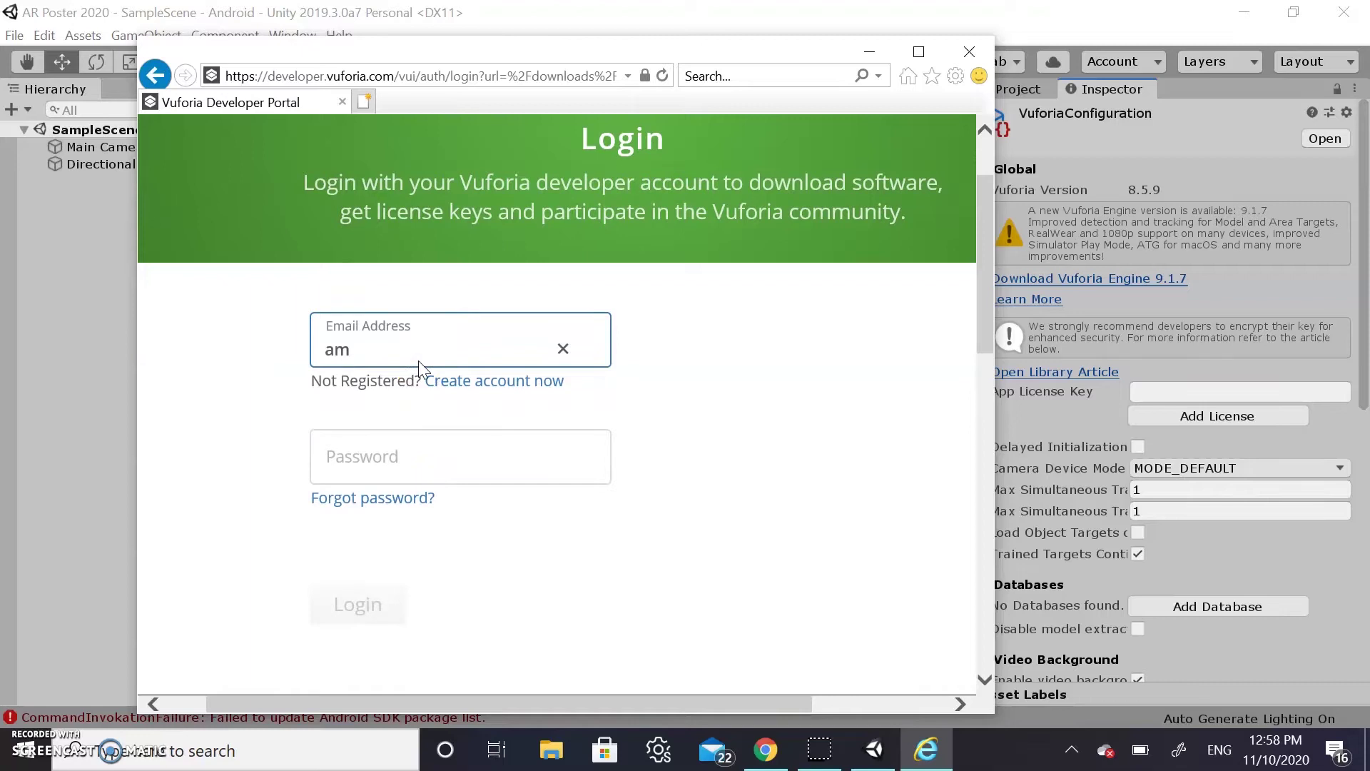
{"action": "key", "text": "Tab"}
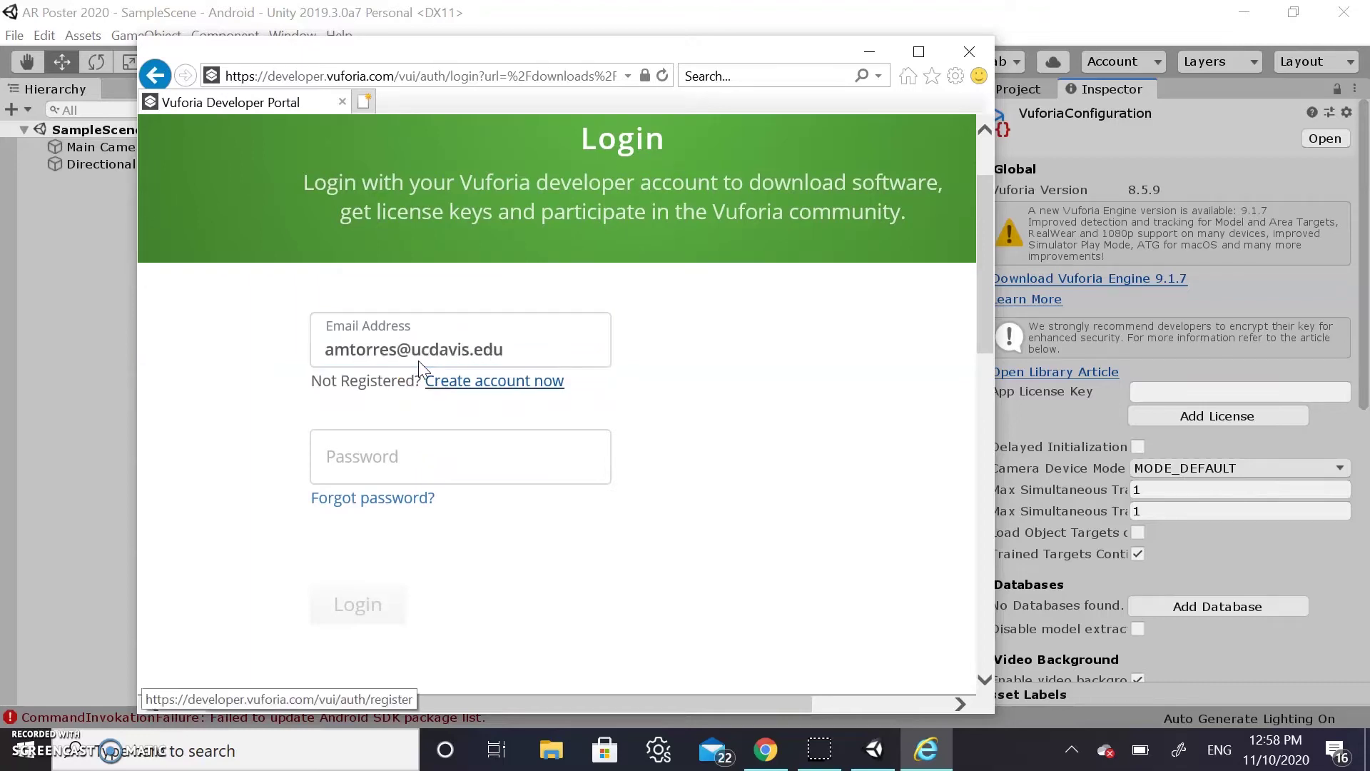
{"action": "left_click", "coordinate": [470, 455]}
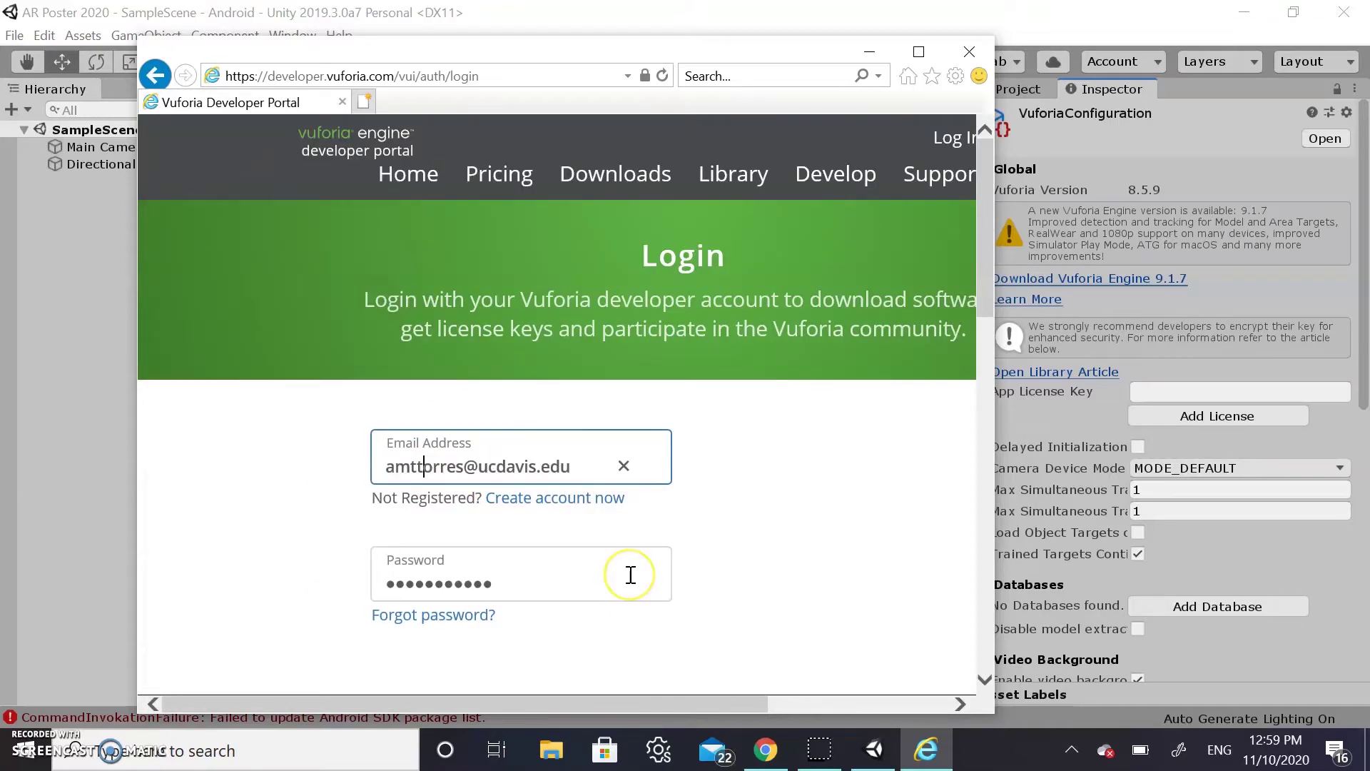
{"action": "scroll", "coordinate": [630, 575], "scroll_direction": "down", "scroll_amount": 1}
{"action": "left_click", "coordinate": [420, 663]}
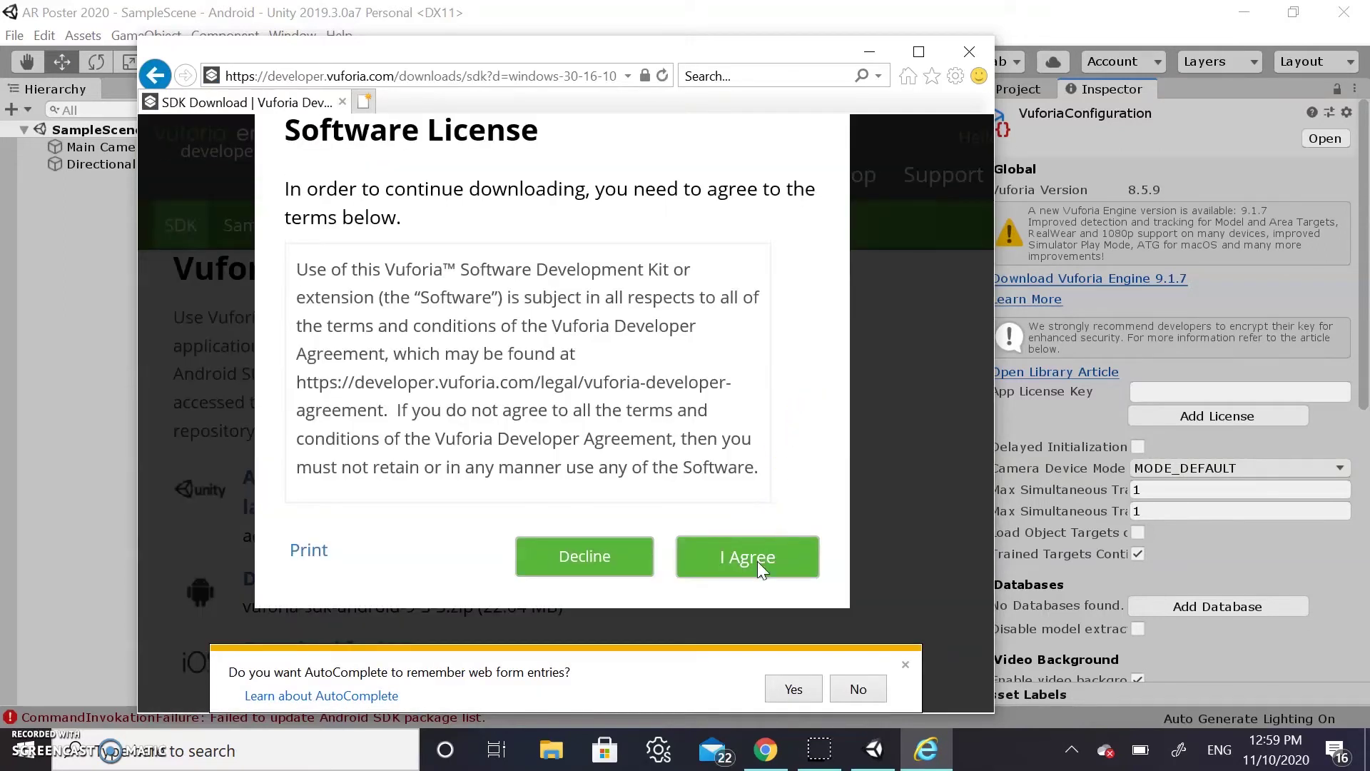
Accept the Vuforia software license and dismiss the AutoComplete prompt
{"action": "left_click", "coordinate": [757, 561]}
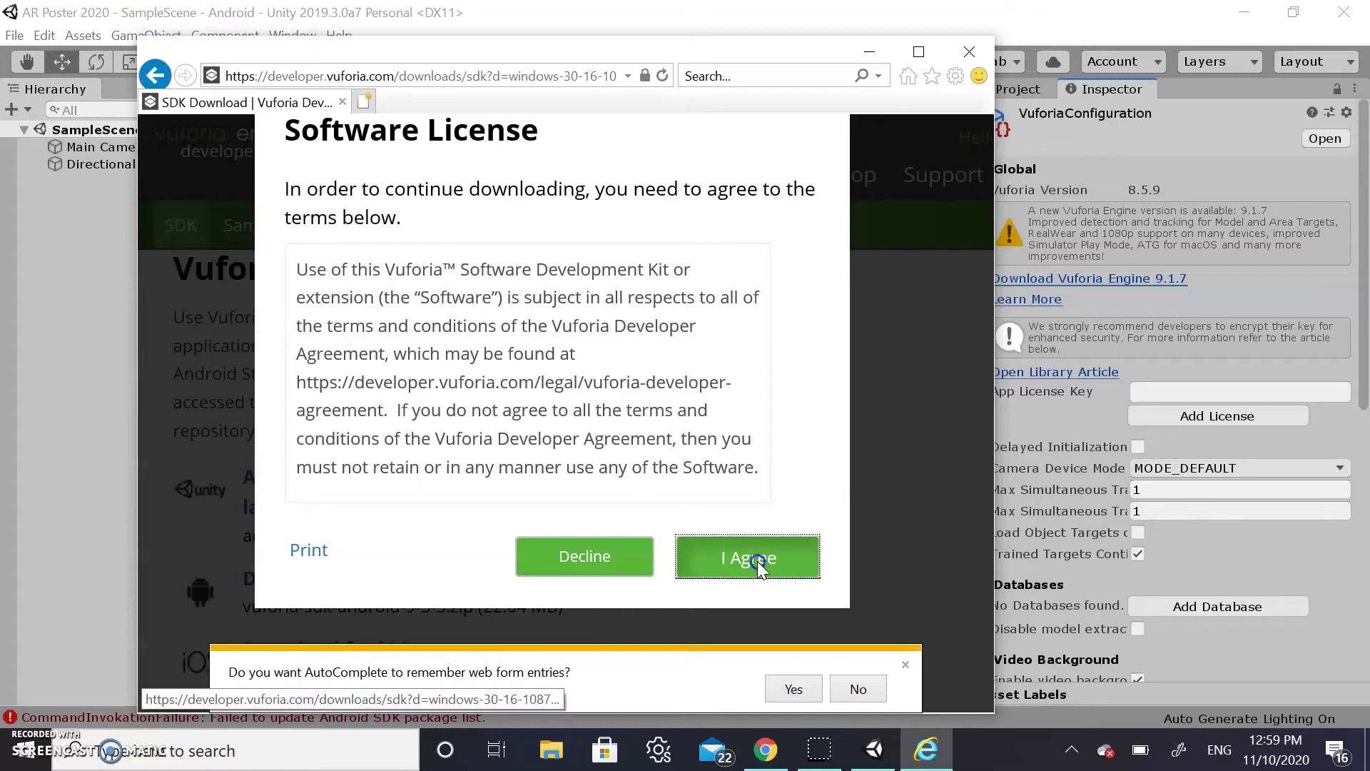
{"action": "left_click", "coordinate": [699, 691]}
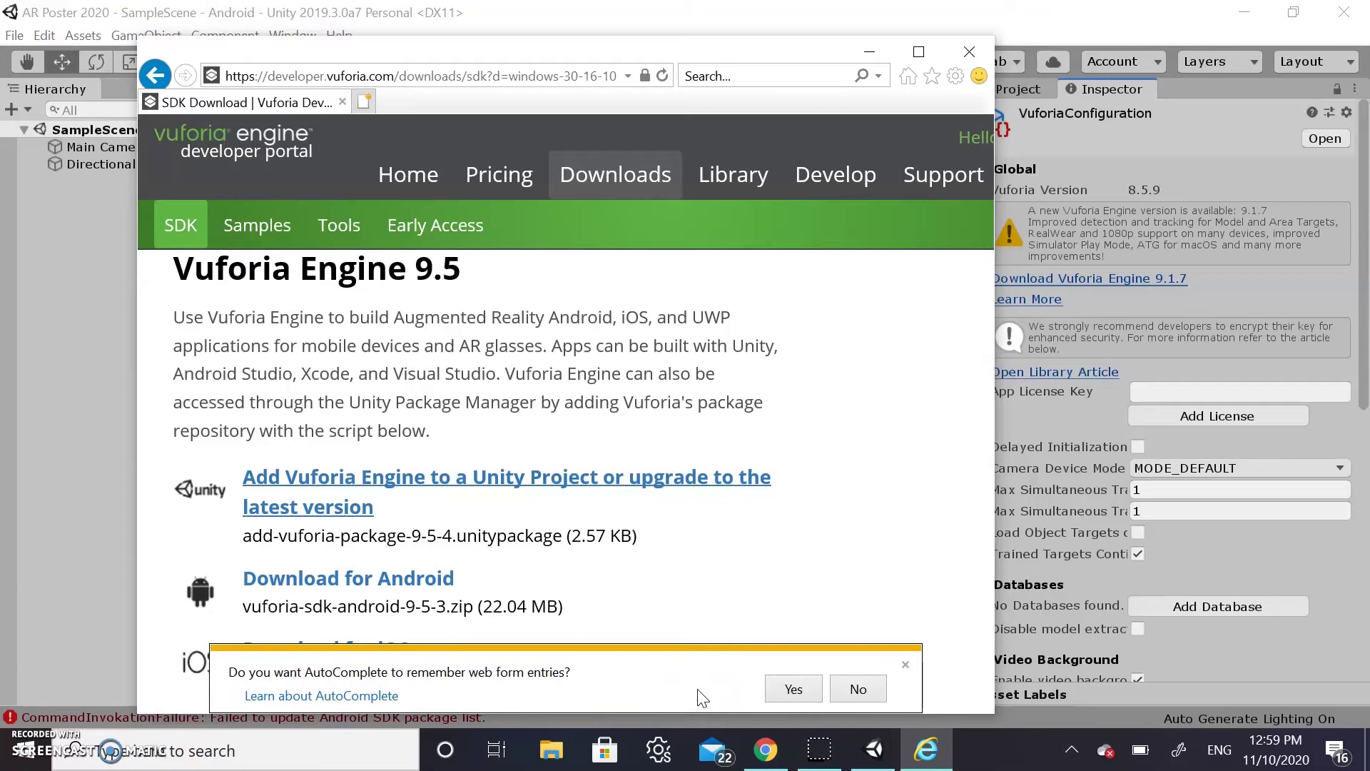
{"action": "left_click", "coordinate": [858, 689]}
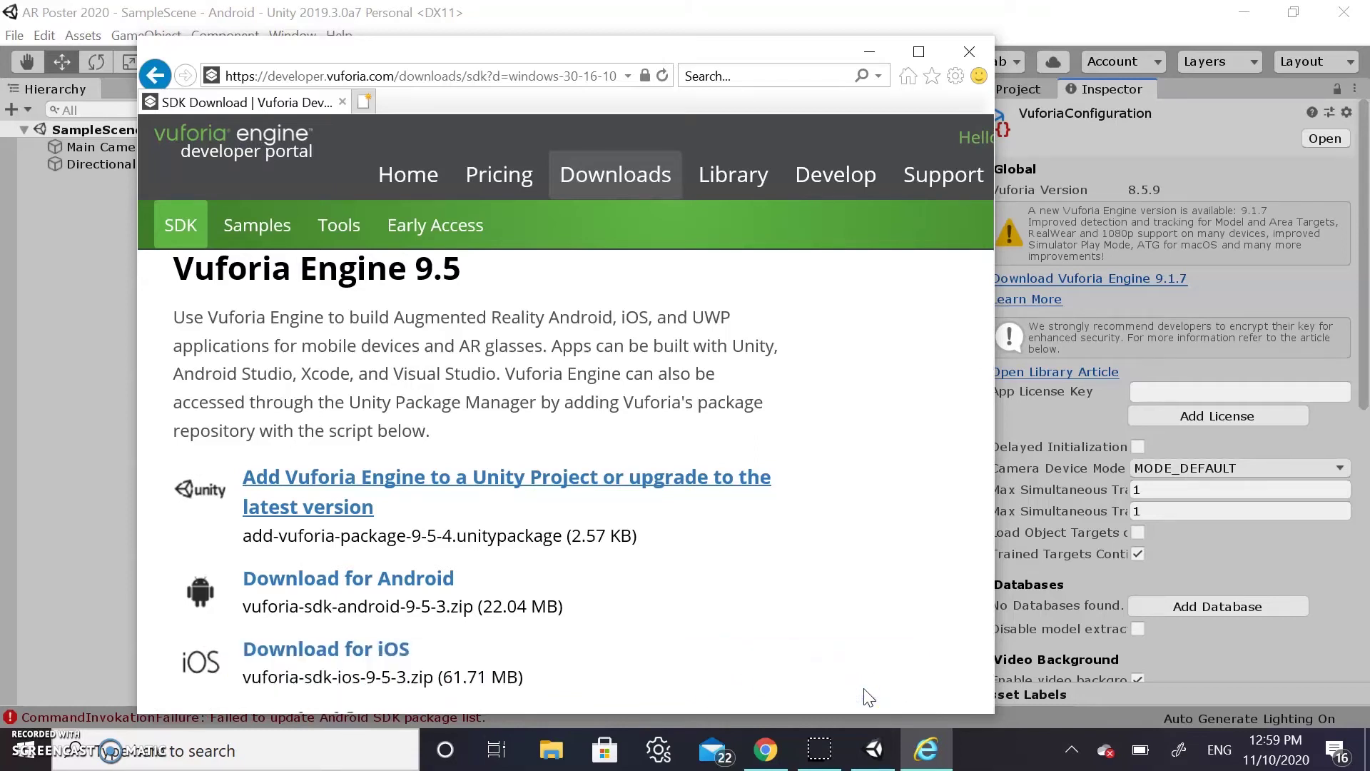
Download the Add Vuforia Engine package and save add-vuforia-package-9-5-4.unitypackage to the computer
{"action": "left_click", "coordinate": [1098, 28]}
{"action": "left_click", "coordinate": [921, 518]}
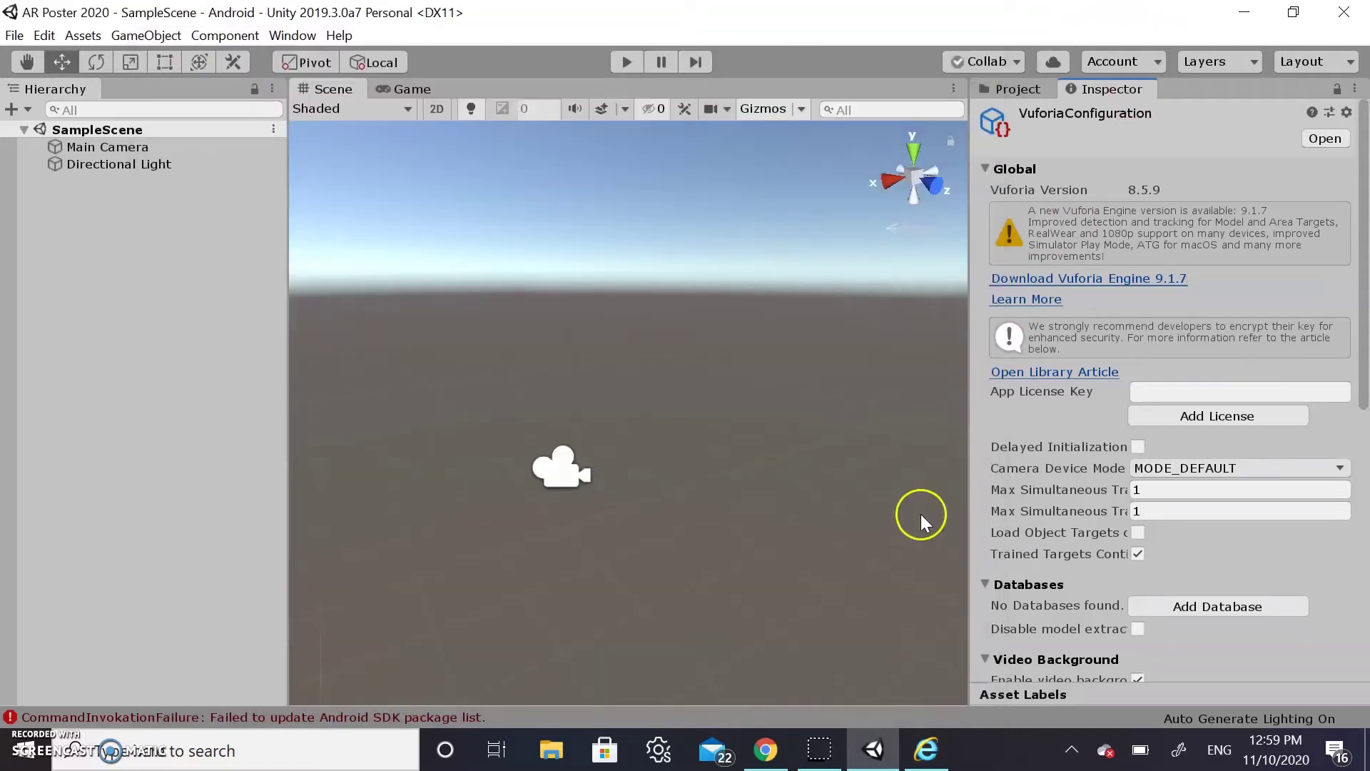
{"action": "left_click", "coordinate": [928, 751]}
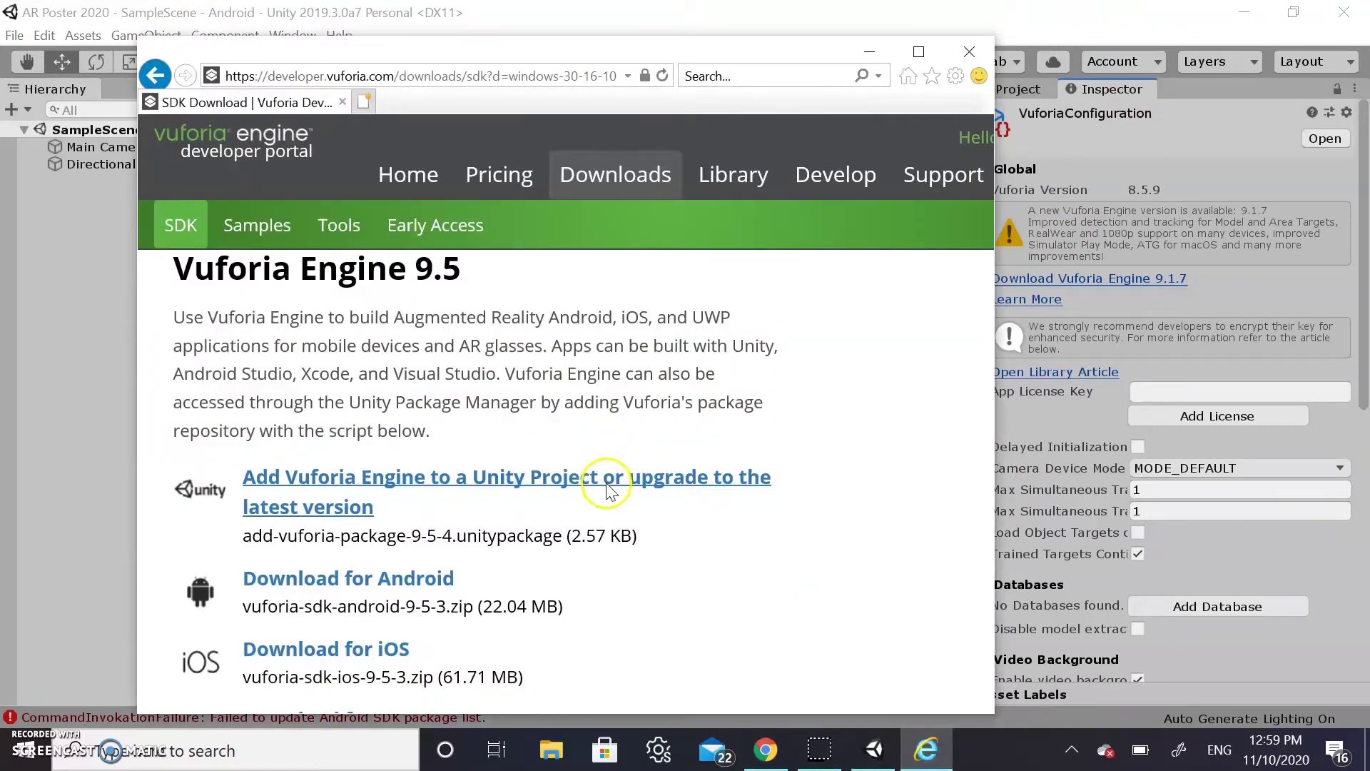
{"action": "left_click", "coordinate": [584, 484]}
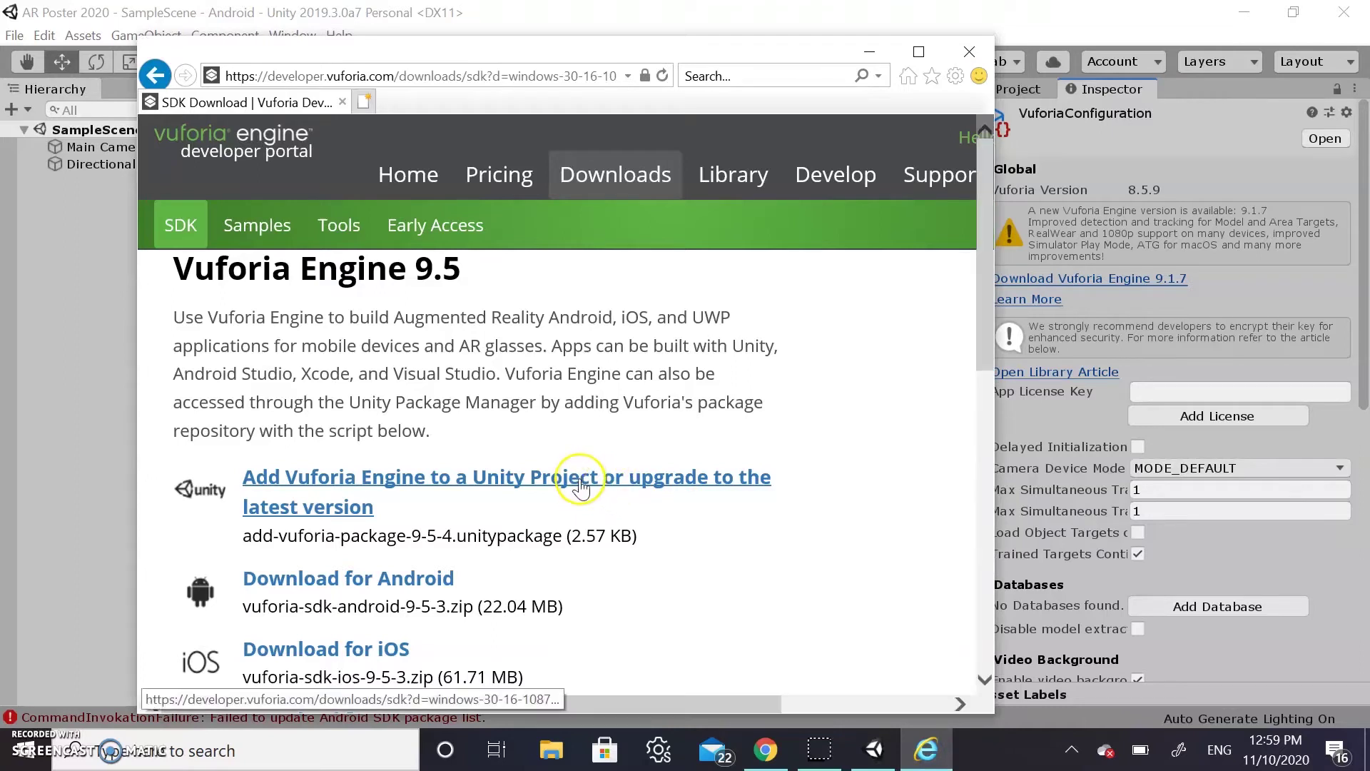
{"action": "left_click", "coordinate": [747, 555]}
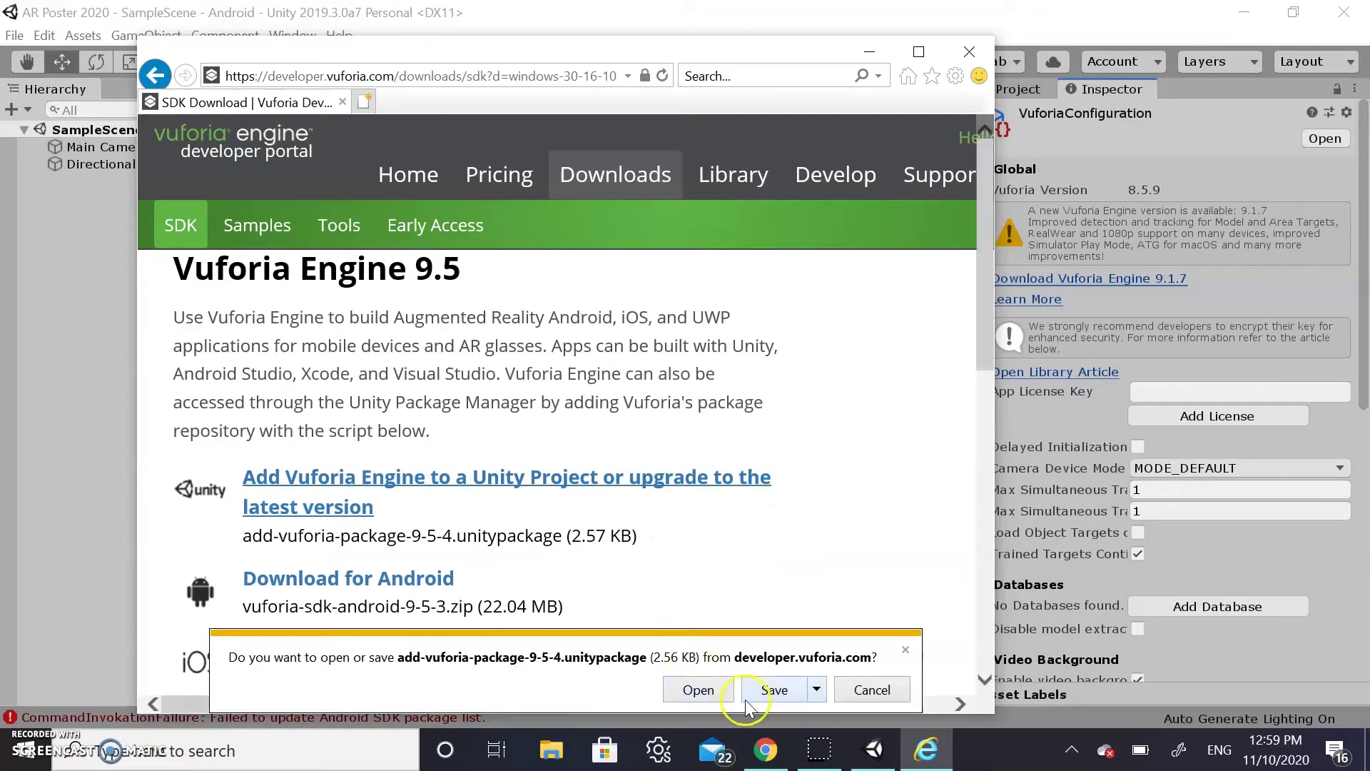
{"action": "left_click", "coordinate": [774, 690]}
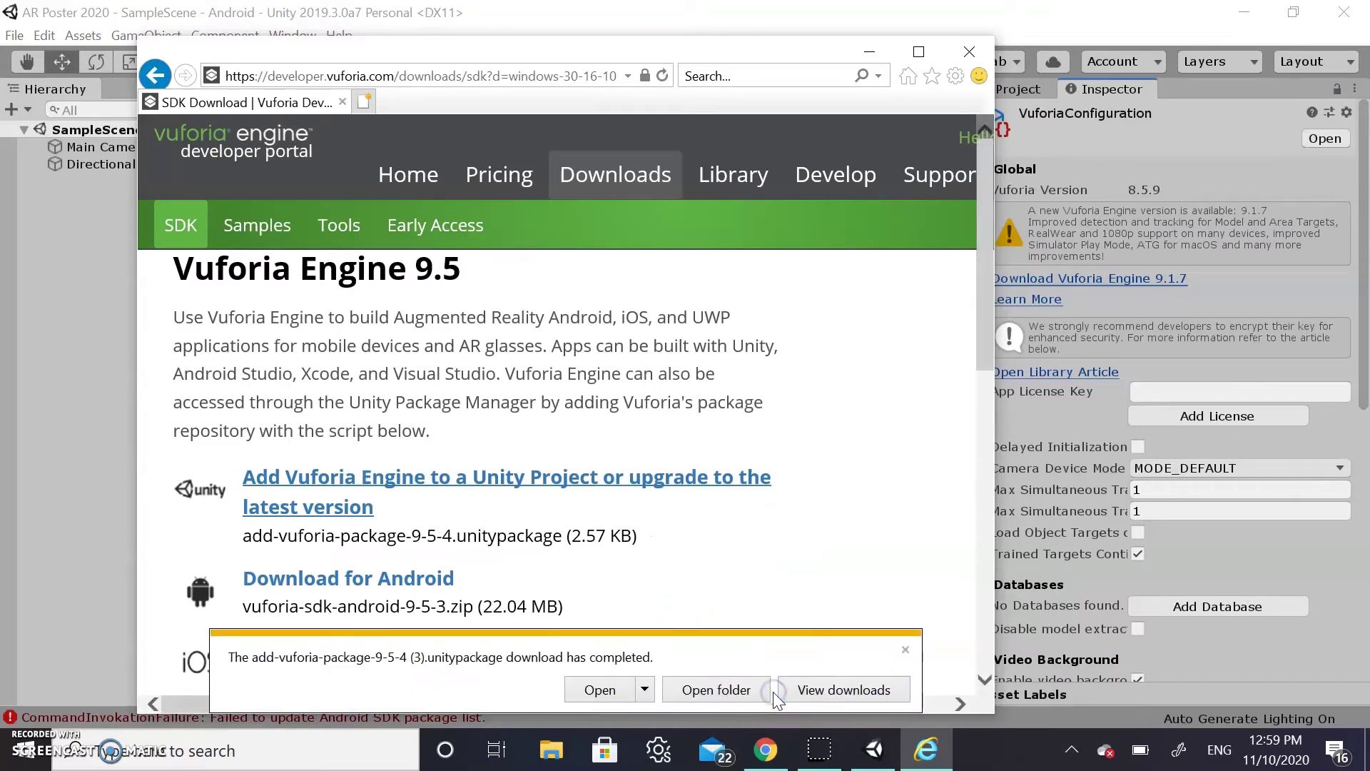
{"action": "left_click", "coordinate": [605, 691]}
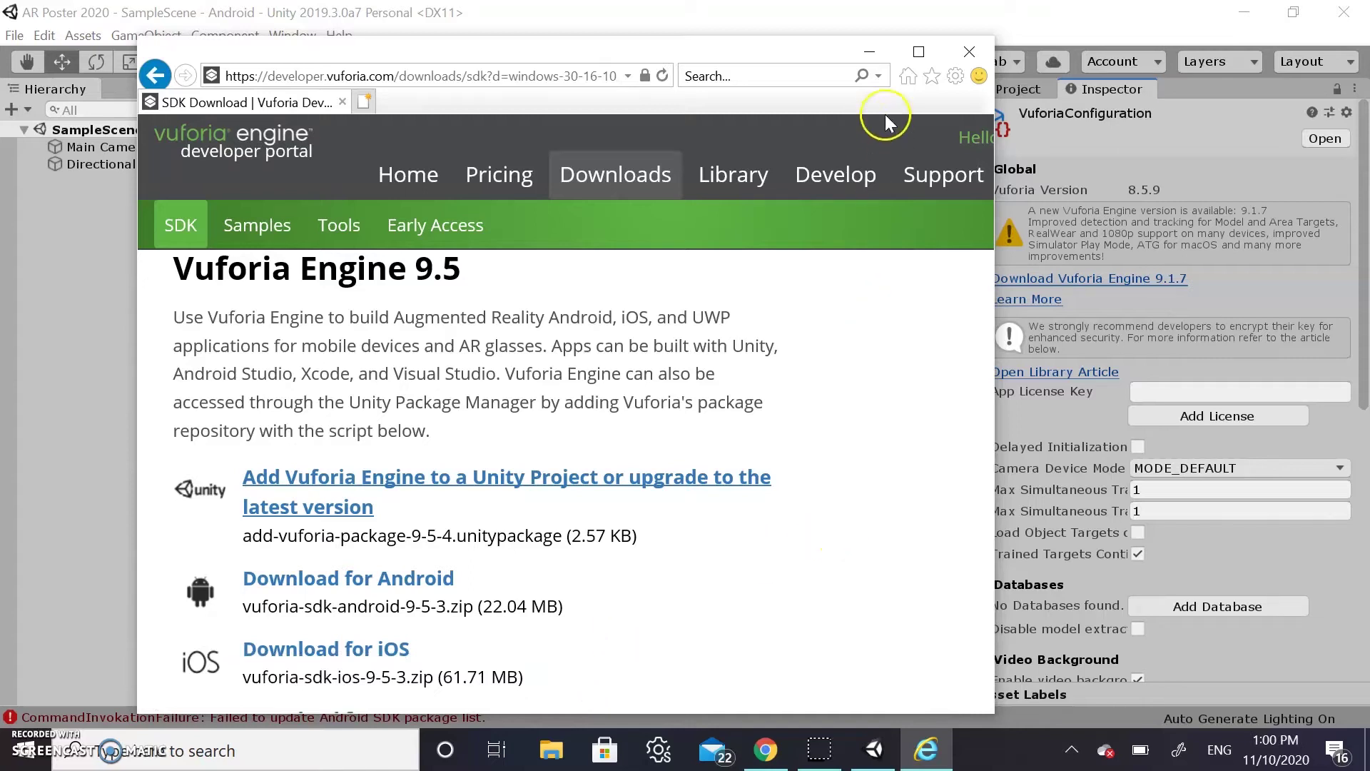
Import the add-vuforia-package-9-5-4 (3) custom package into Unity with all its files
{"action": "left_click", "coordinate": [872, 56]}
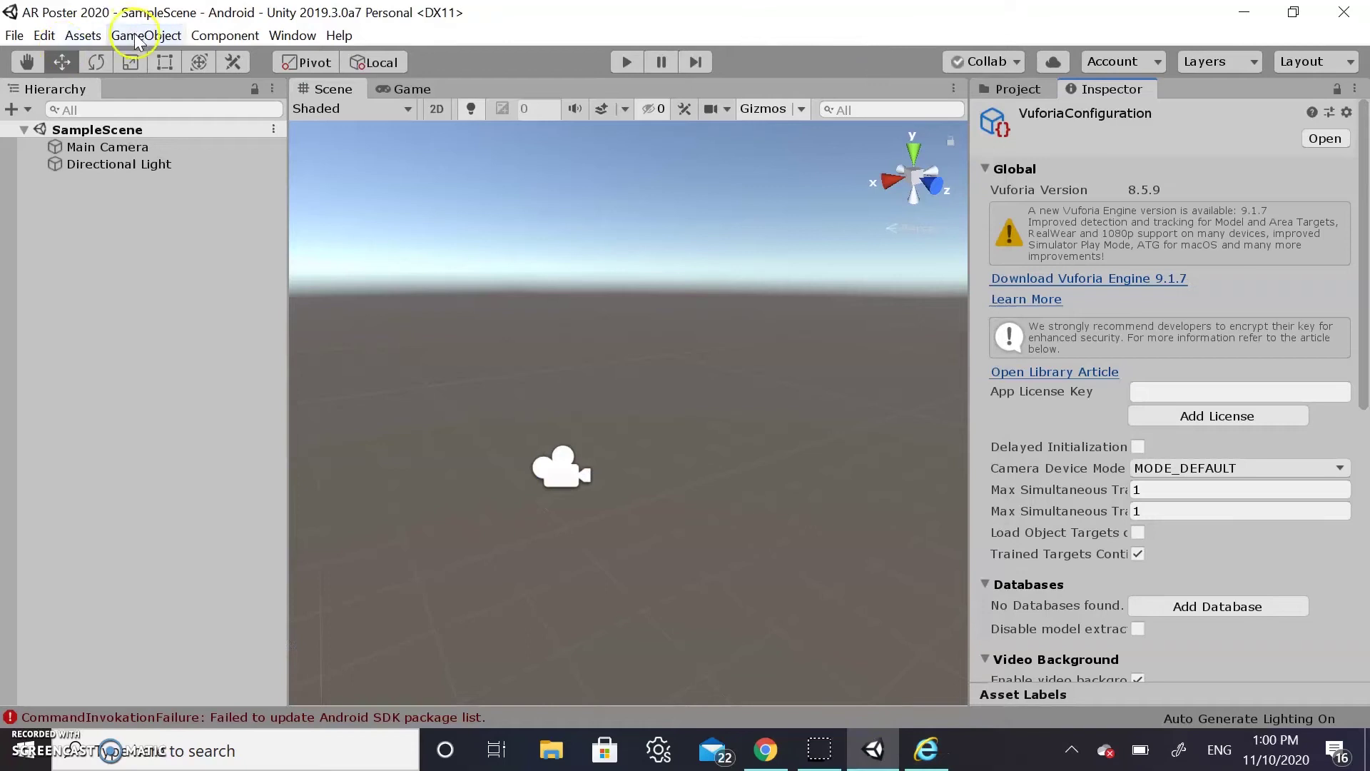
{"action": "left_click", "coordinate": [78, 36]}
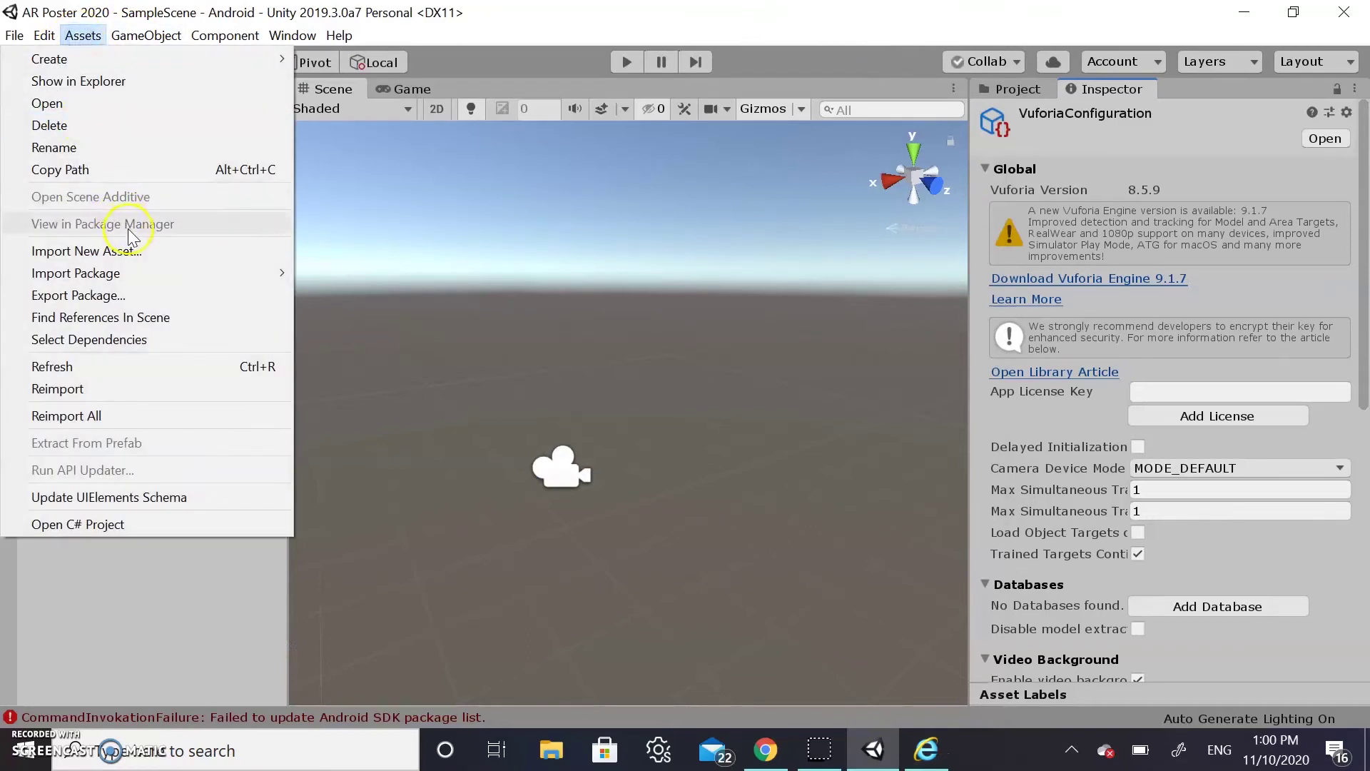
{"action": "mouse_move", "coordinate": [148, 278]}
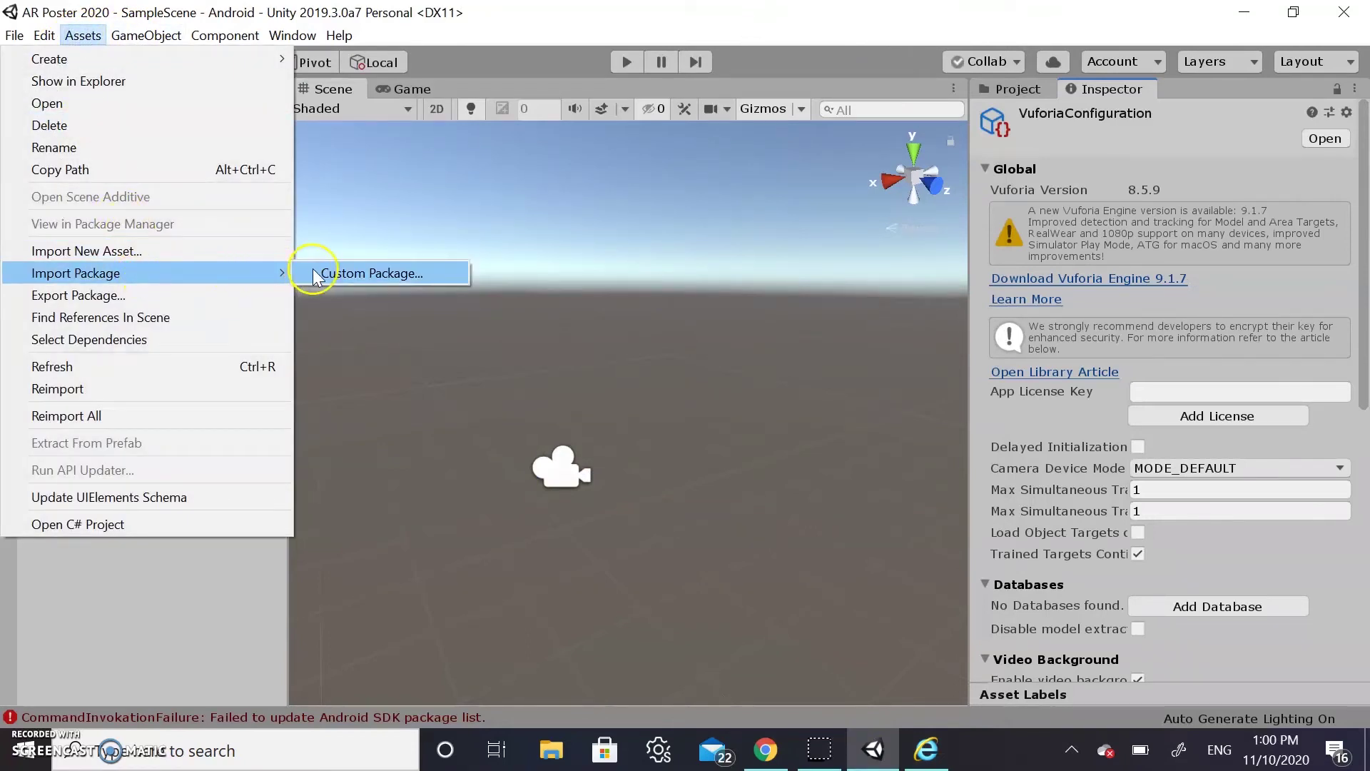
{"action": "left_click", "coordinate": [312, 270]}
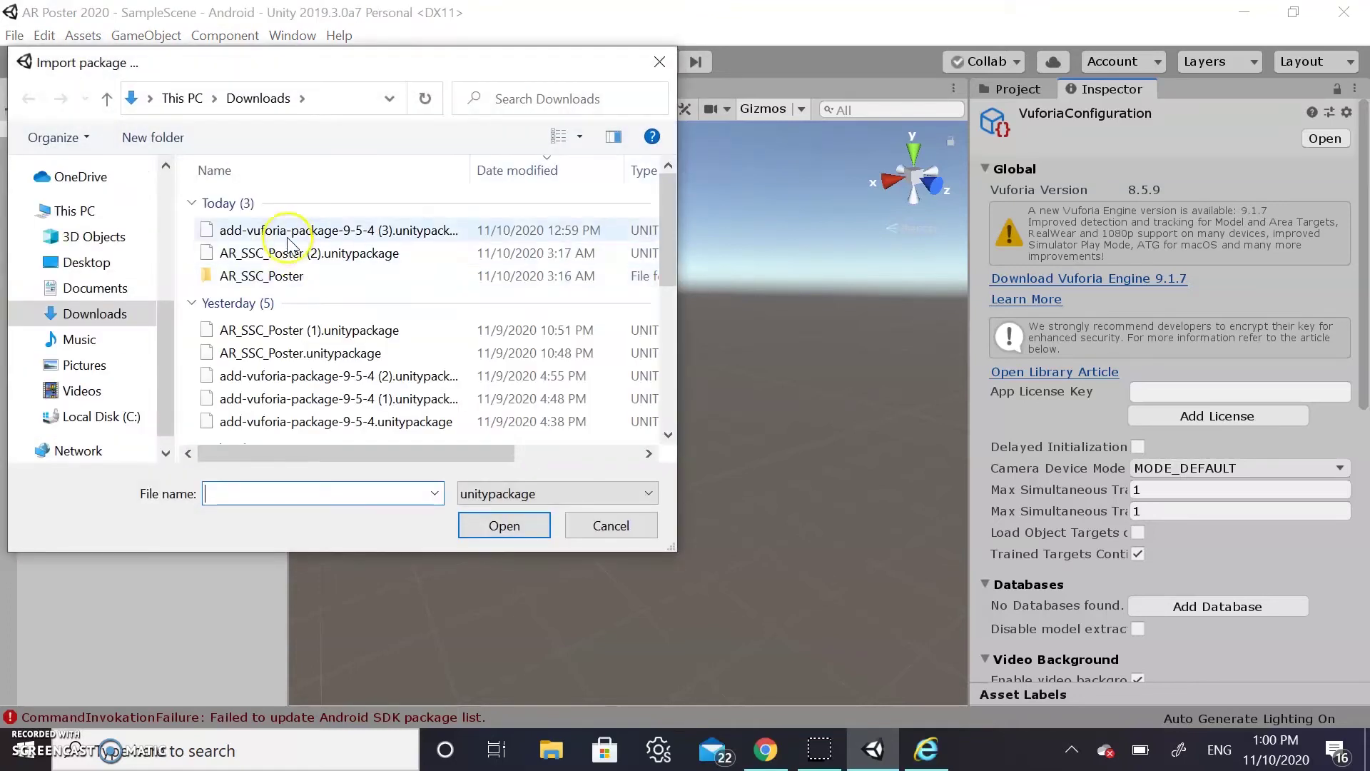
{"action": "left_click", "coordinate": [321, 232]}
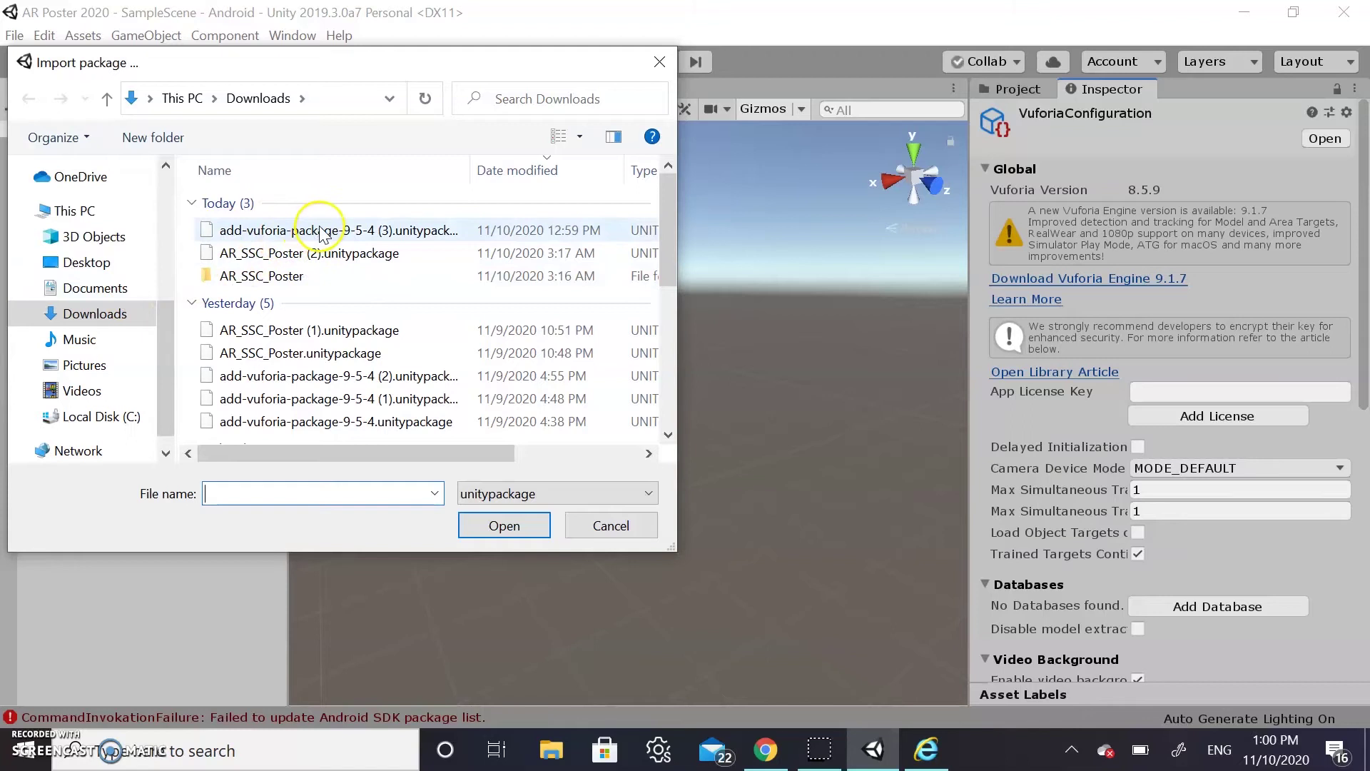
{"action": "left_click", "coordinate": [321, 232]}
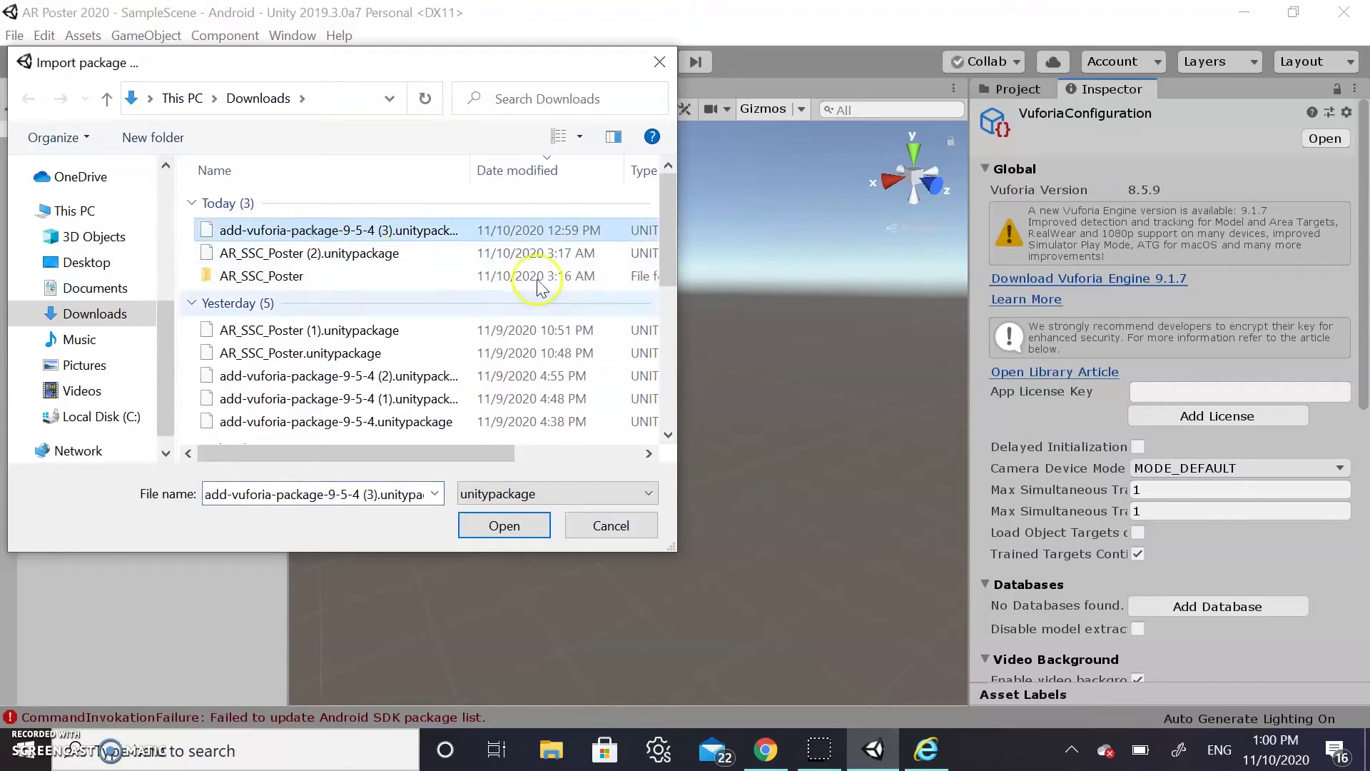
{"action": "left_click", "coordinate": [527, 529]}
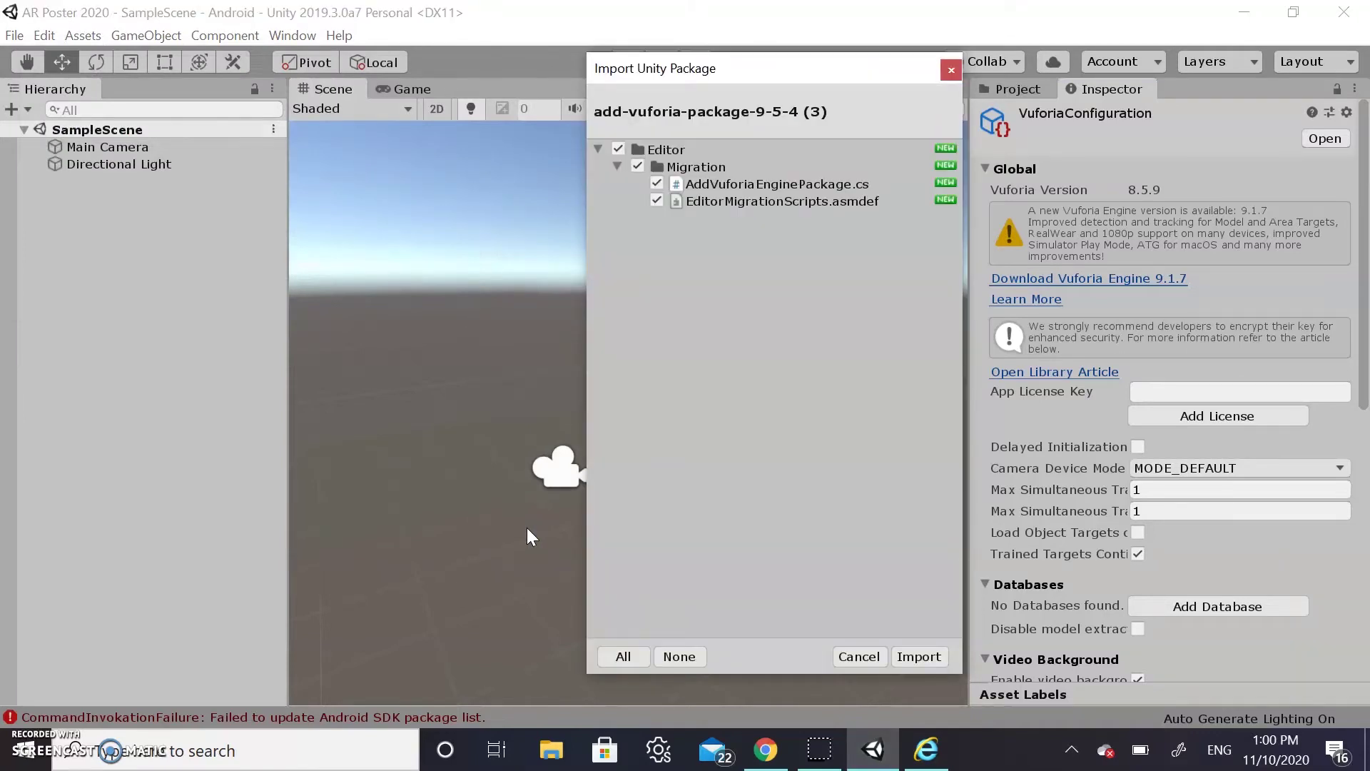
{"action": "left_click", "coordinate": [918, 657]}
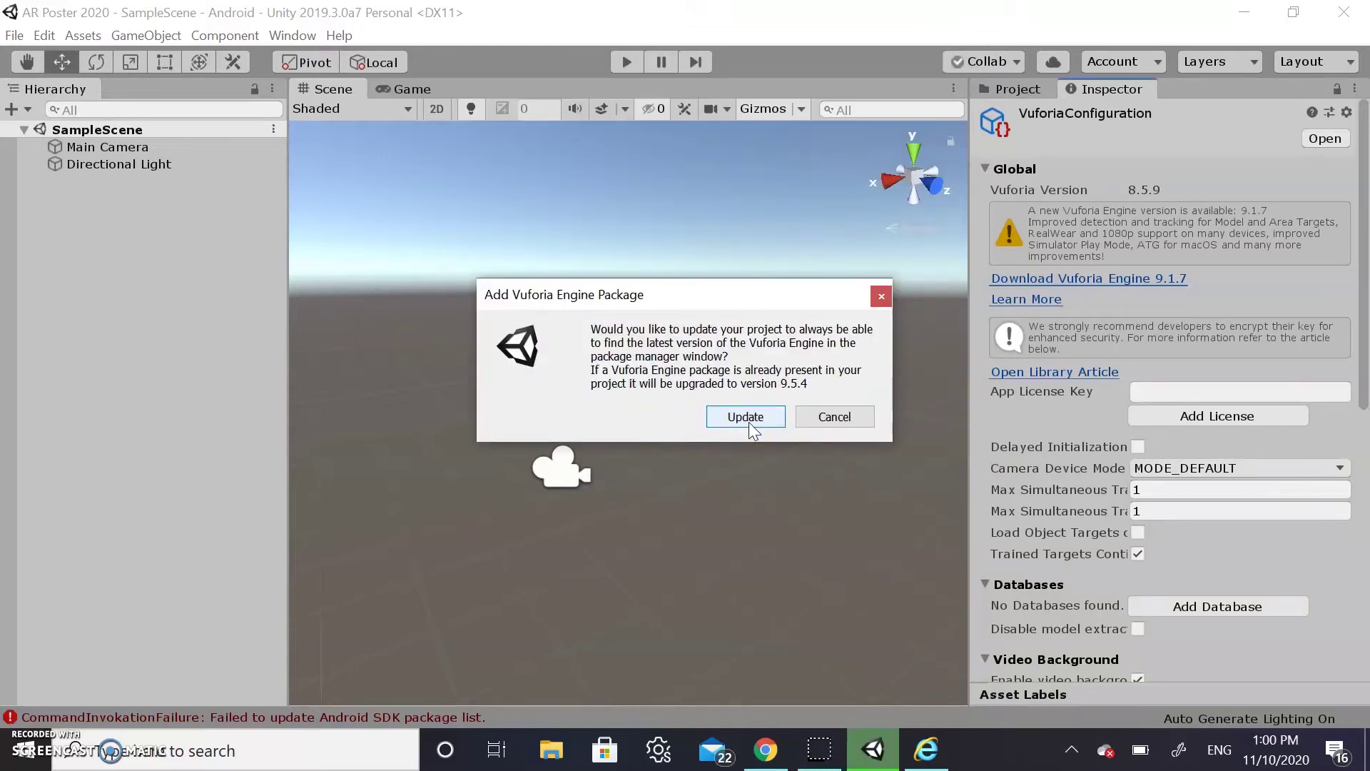
Update Vuforia Engine to 9.5.4, clear the Android SDK error in the Console, and enter Play mode
{"action": "left_click", "coordinate": [748, 419]}
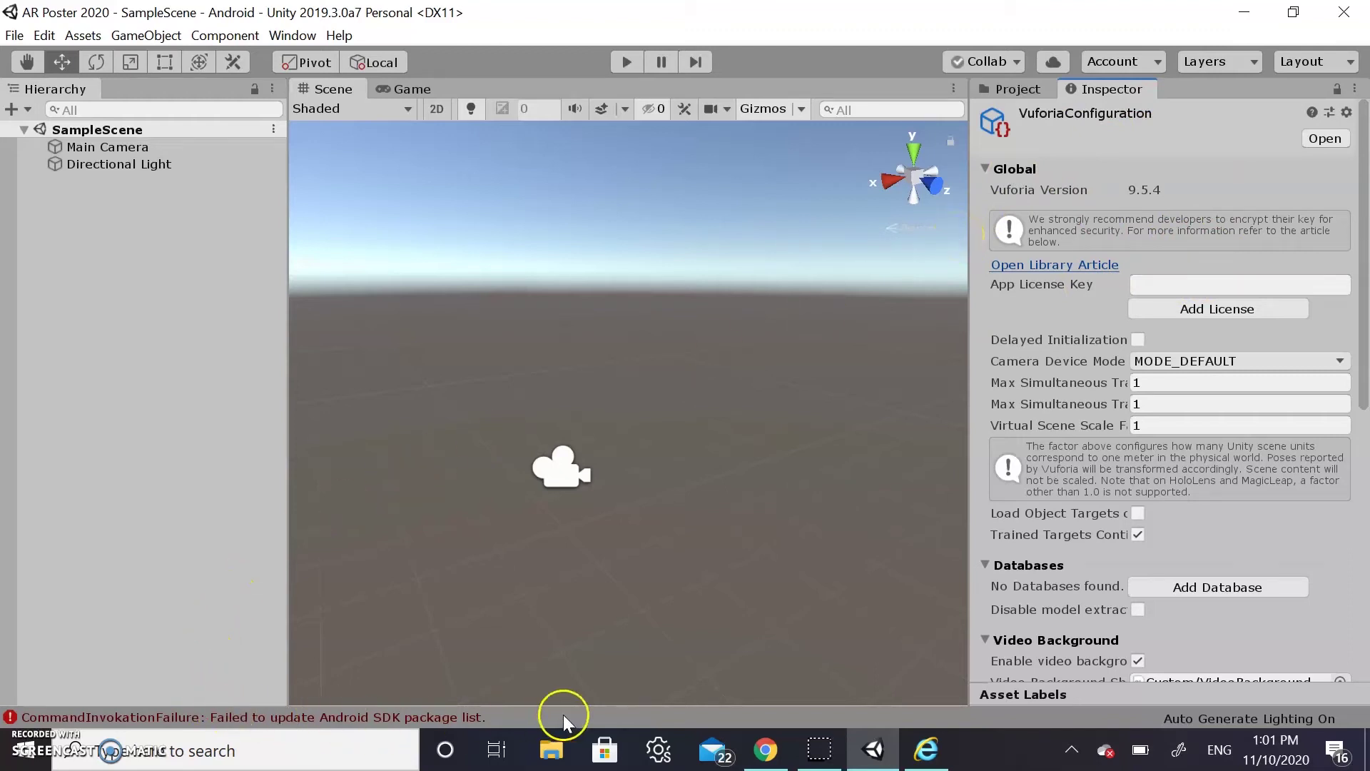
{"action": "left_click", "coordinate": [637, 718]}
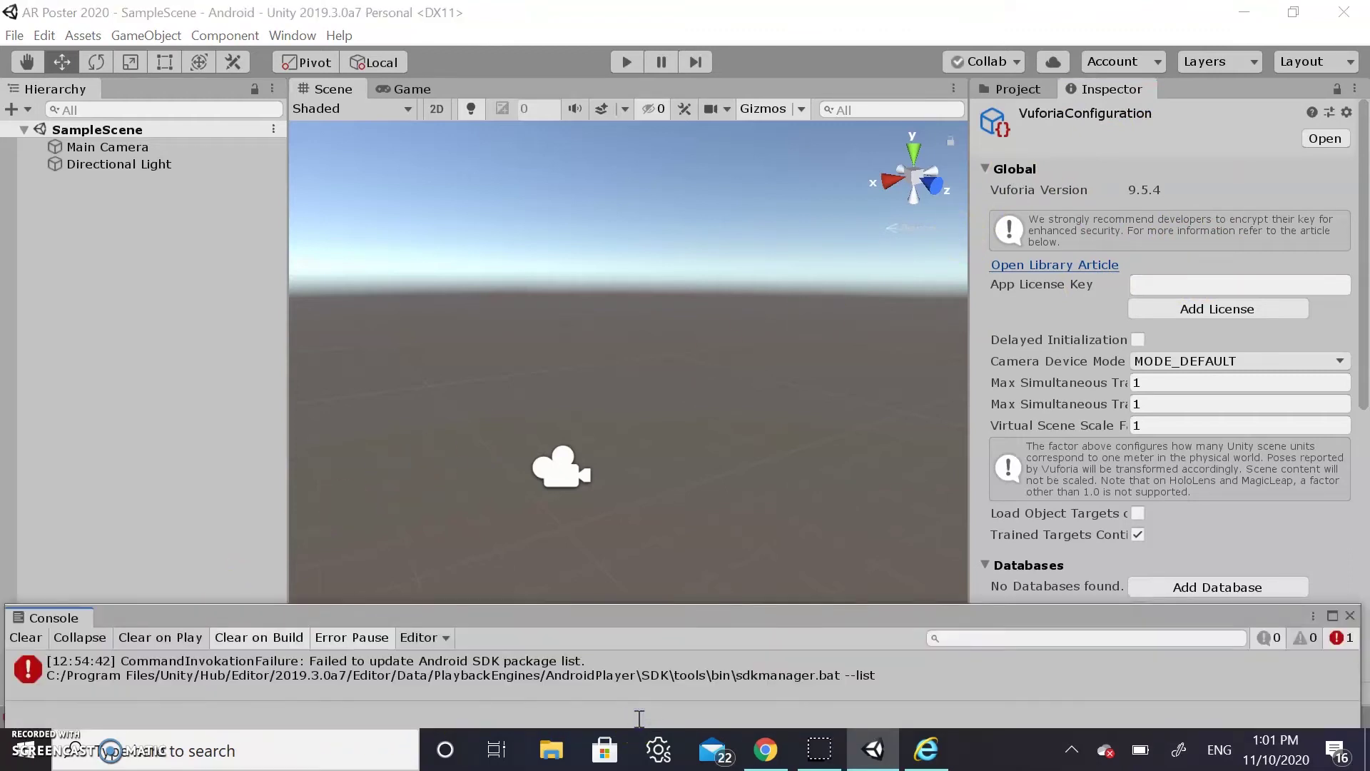
{"action": "left_click", "coordinate": [25, 637]}
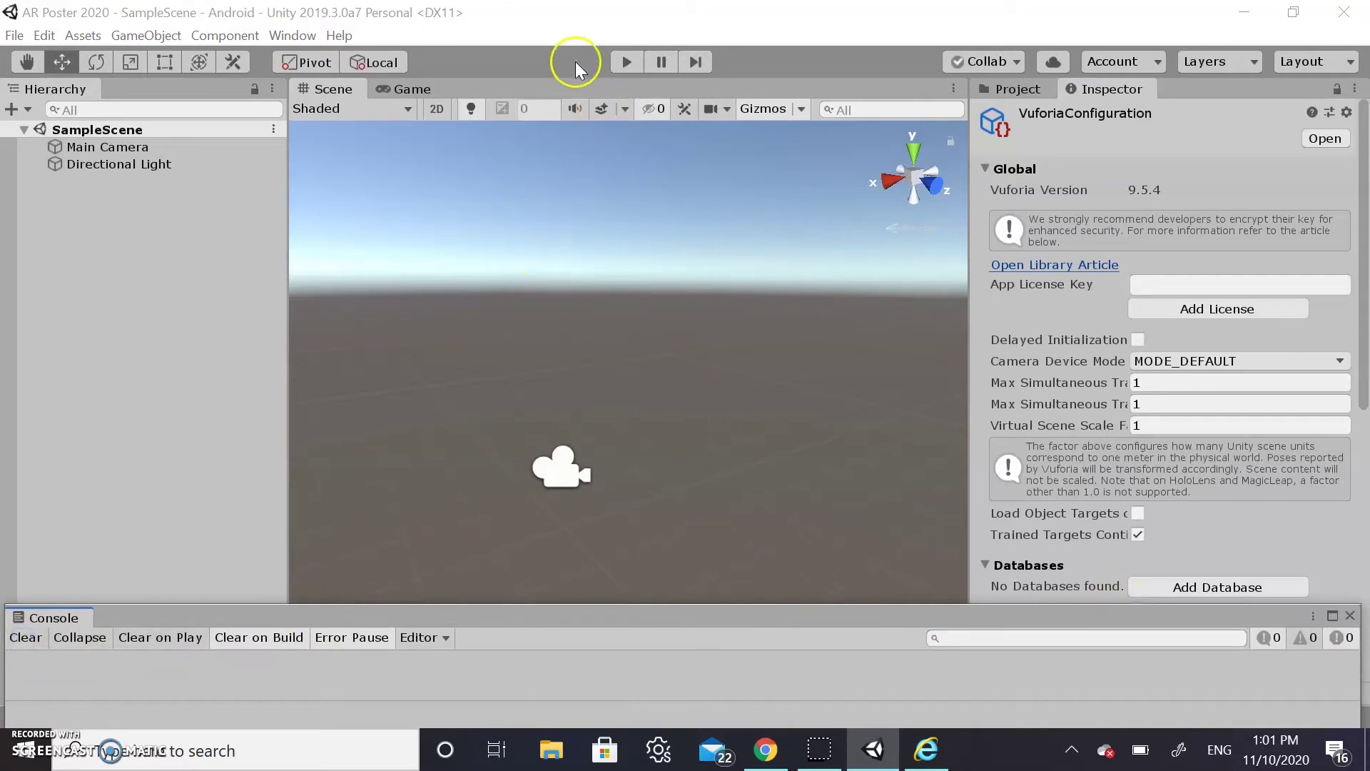
{"action": "left_click", "coordinate": [632, 69]}
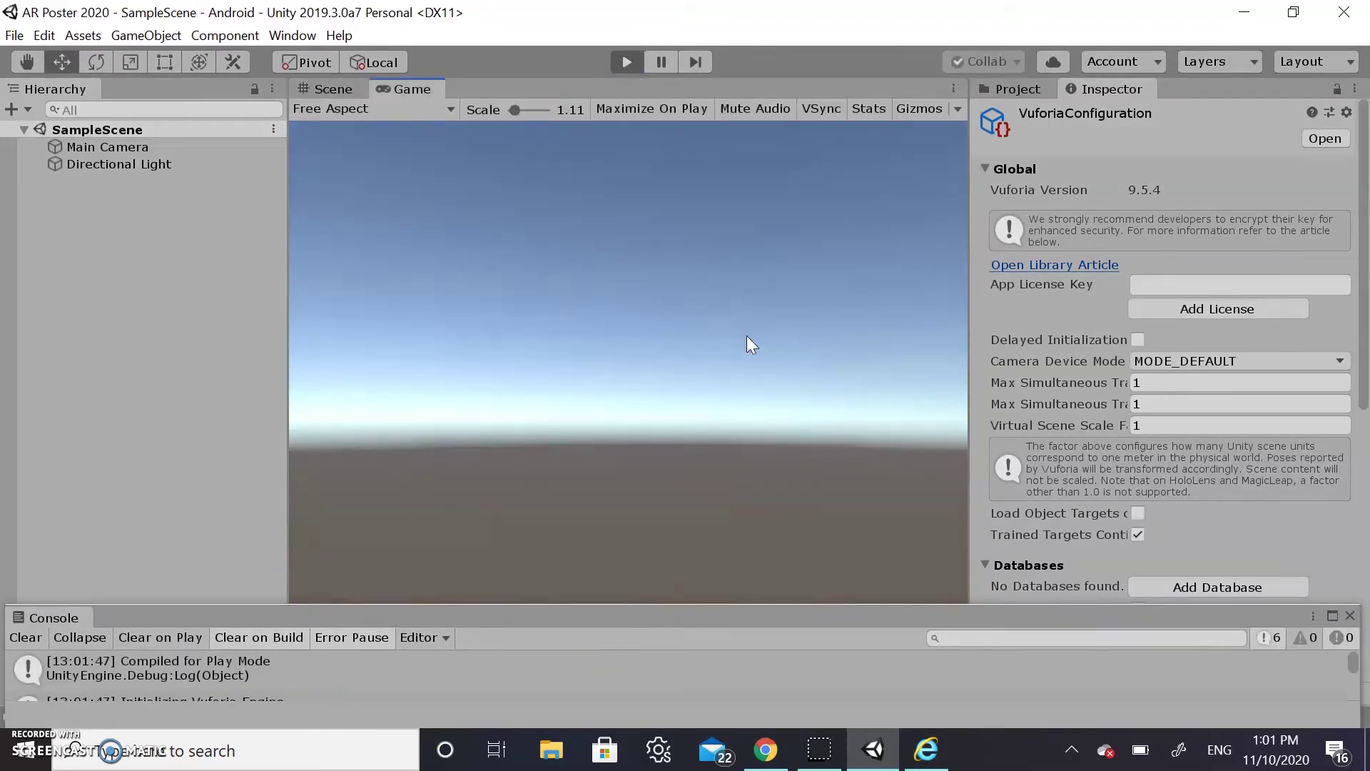
Exit Play mode and scroll the Inspector back to the VuforiaConfiguration header
{"action": "left_click", "coordinate": [628, 64]}
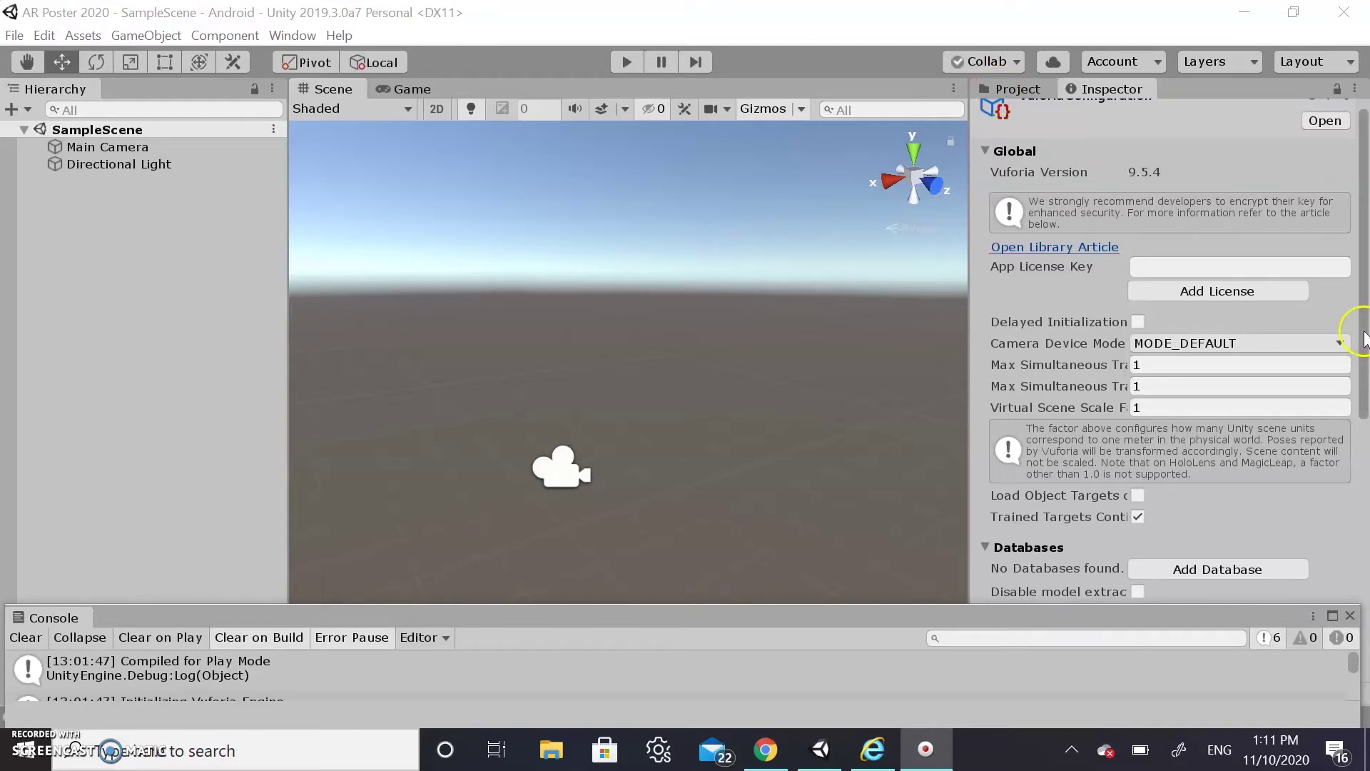
{"action": "scroll", "coordinate": [1346, 336], "scroll_direction": "up", "scroll_amount": 1}
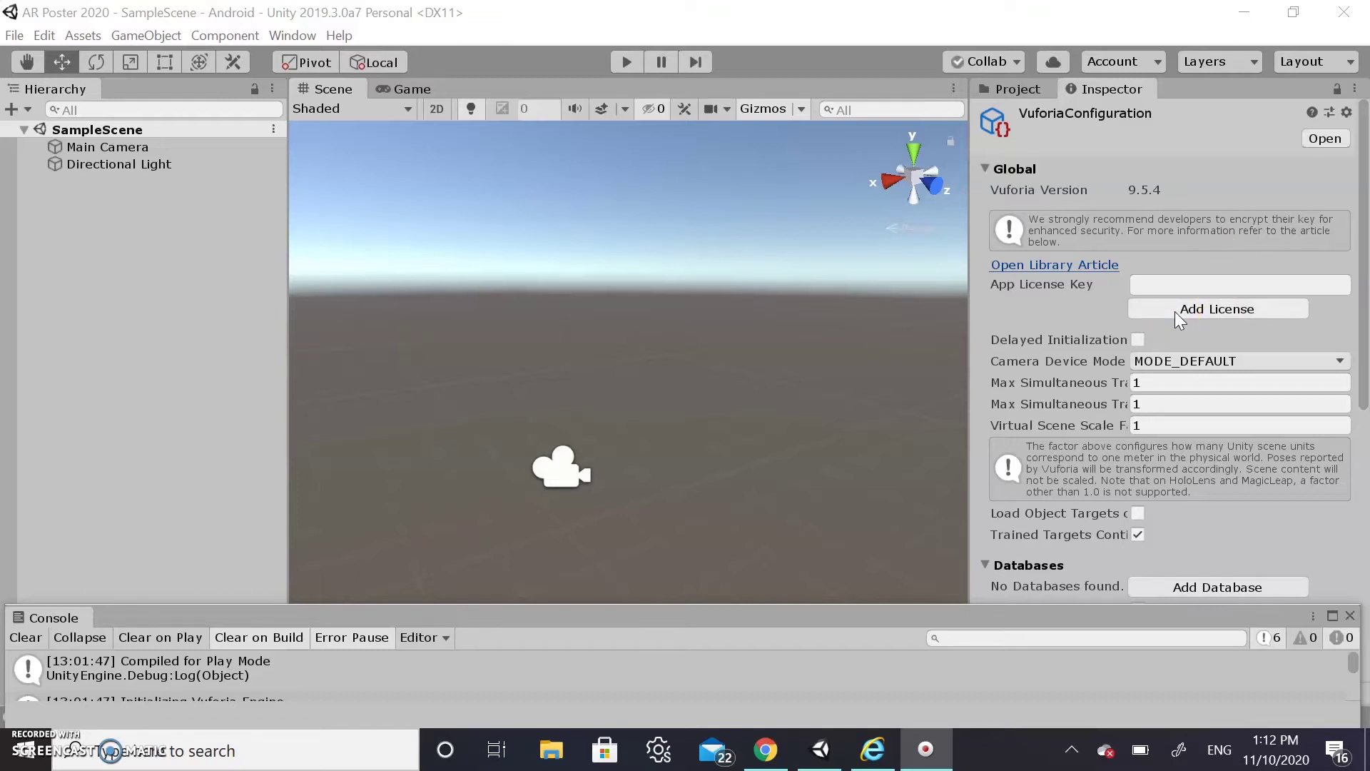
Open the Vuforia License Manager from the App License Key field and start a new development key
{"action": "left_click", "coordinate": [1185, 289]}
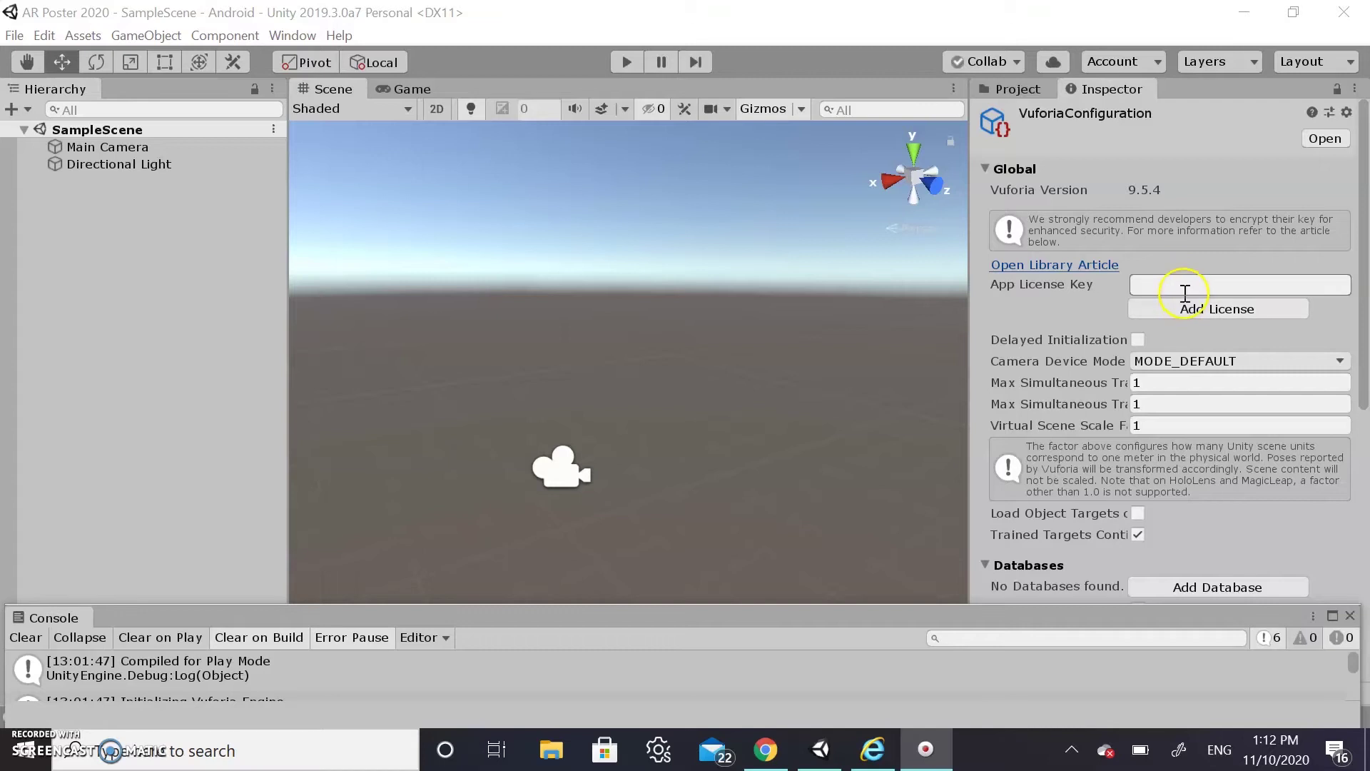
{"action": "left_click", "coordinate": [1201, 312]}
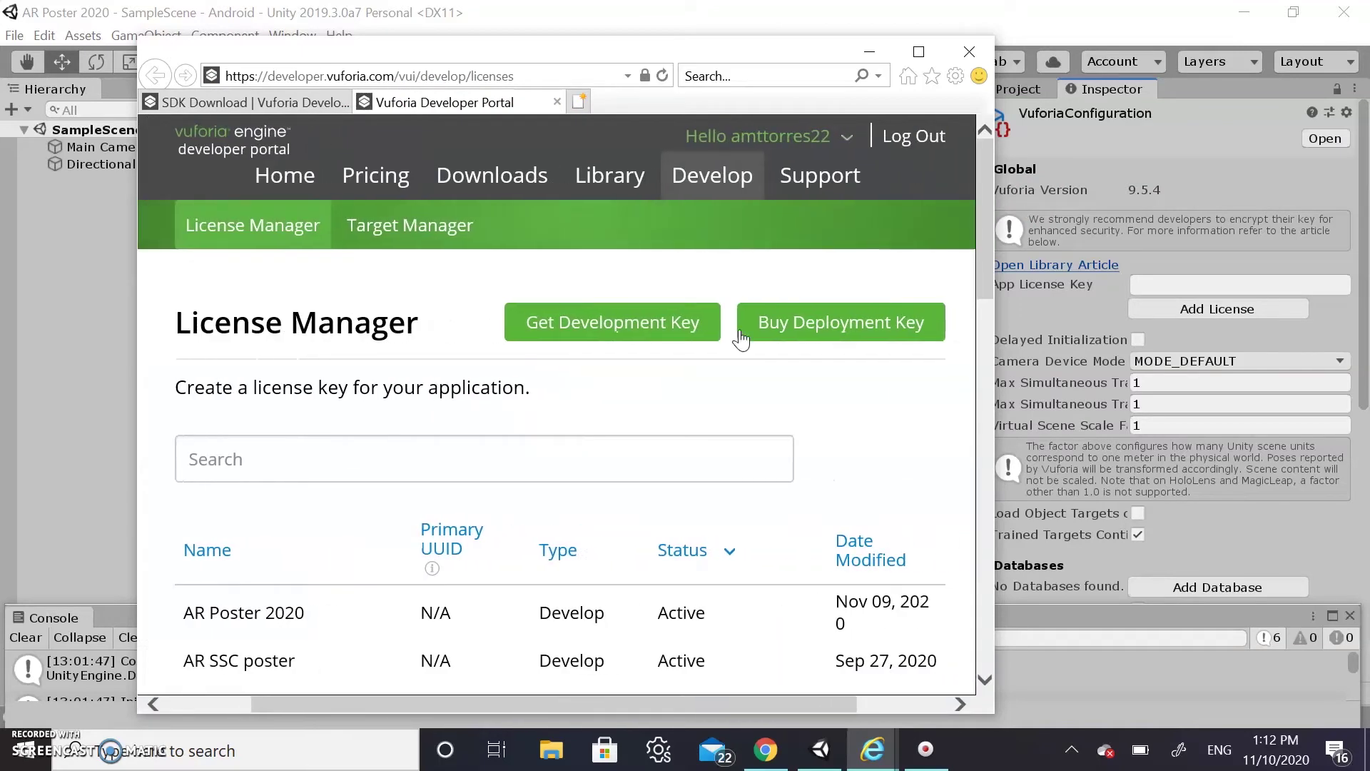
{"action": "scroll", "coordinate": [749, 339], "scroll_direction": "right", "scroll_amount": 2}
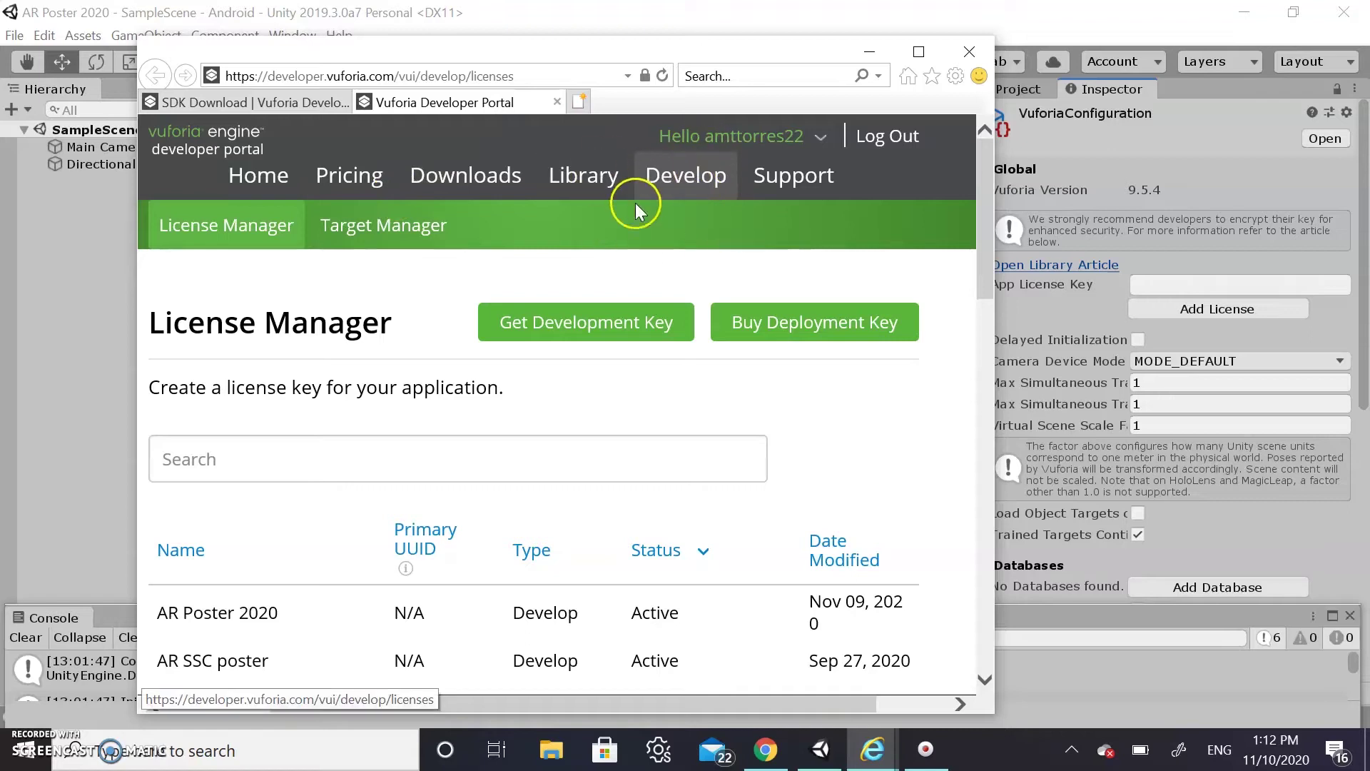
{"action": "left_click", "coordinate": [683, 201]}
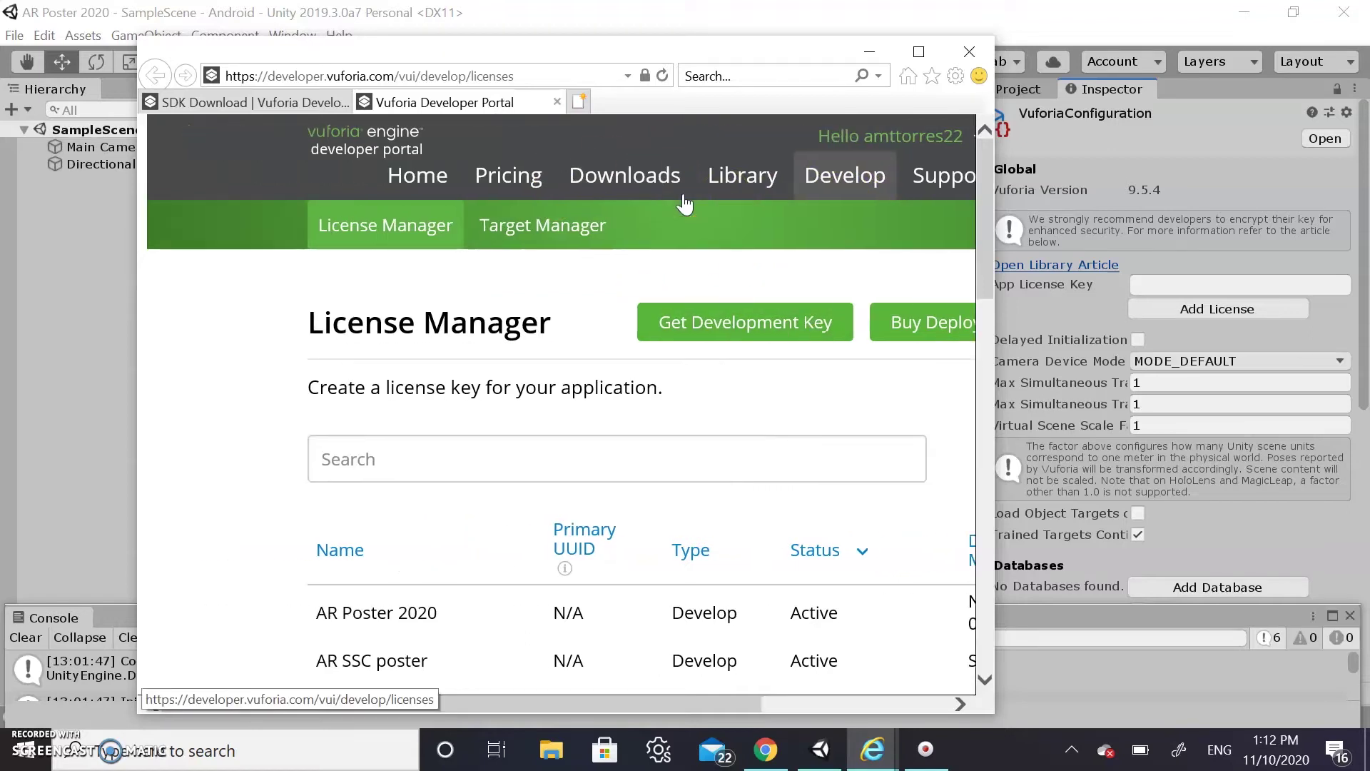
{"action": "scroll", "coordinate": [687, 203], "scroll_direction": "down", "scroll_amount": 4}
{"action": "scroll", "coordinate": [688, 204], "scroll_direction": "down", "scroll_amount": 5}
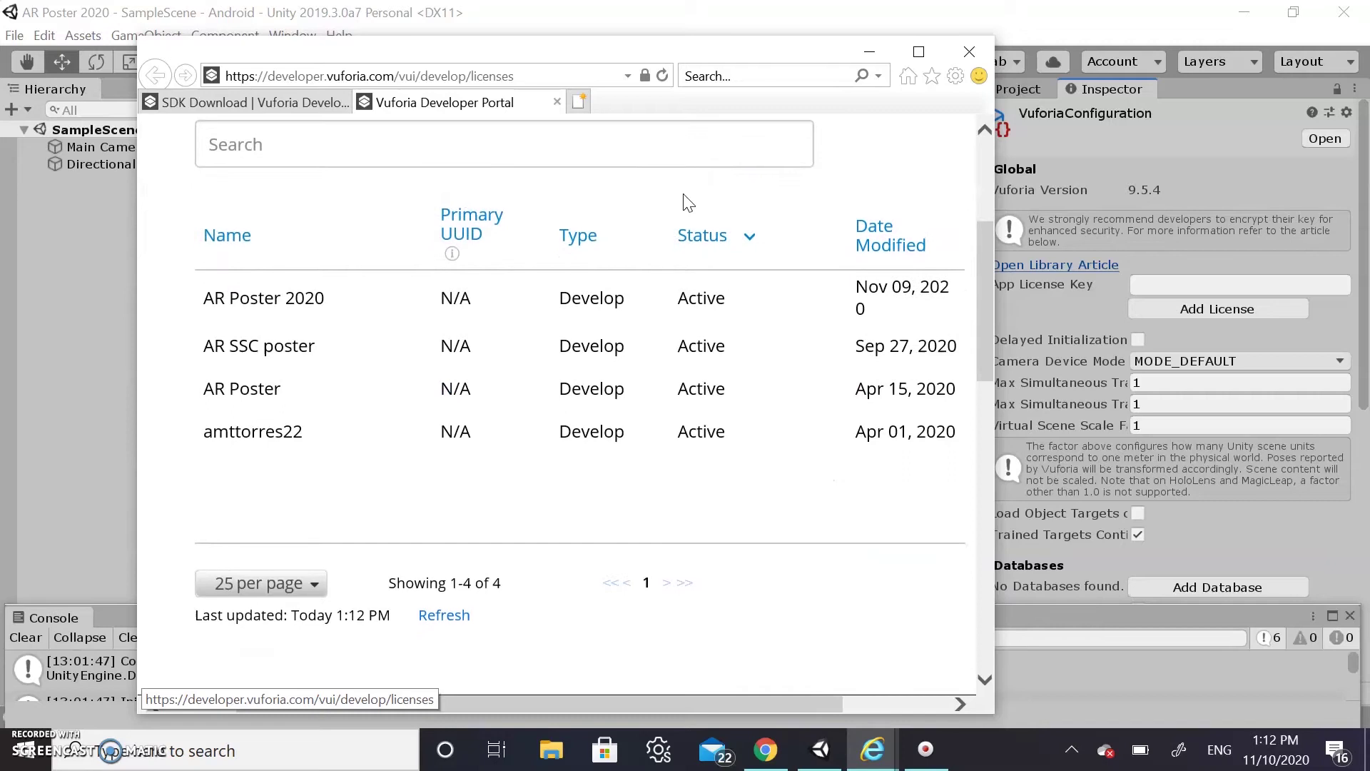
{"action": "scroll", "coordinate": [687, 202], "scroll_direction": "right", "scroll_amount": 3}
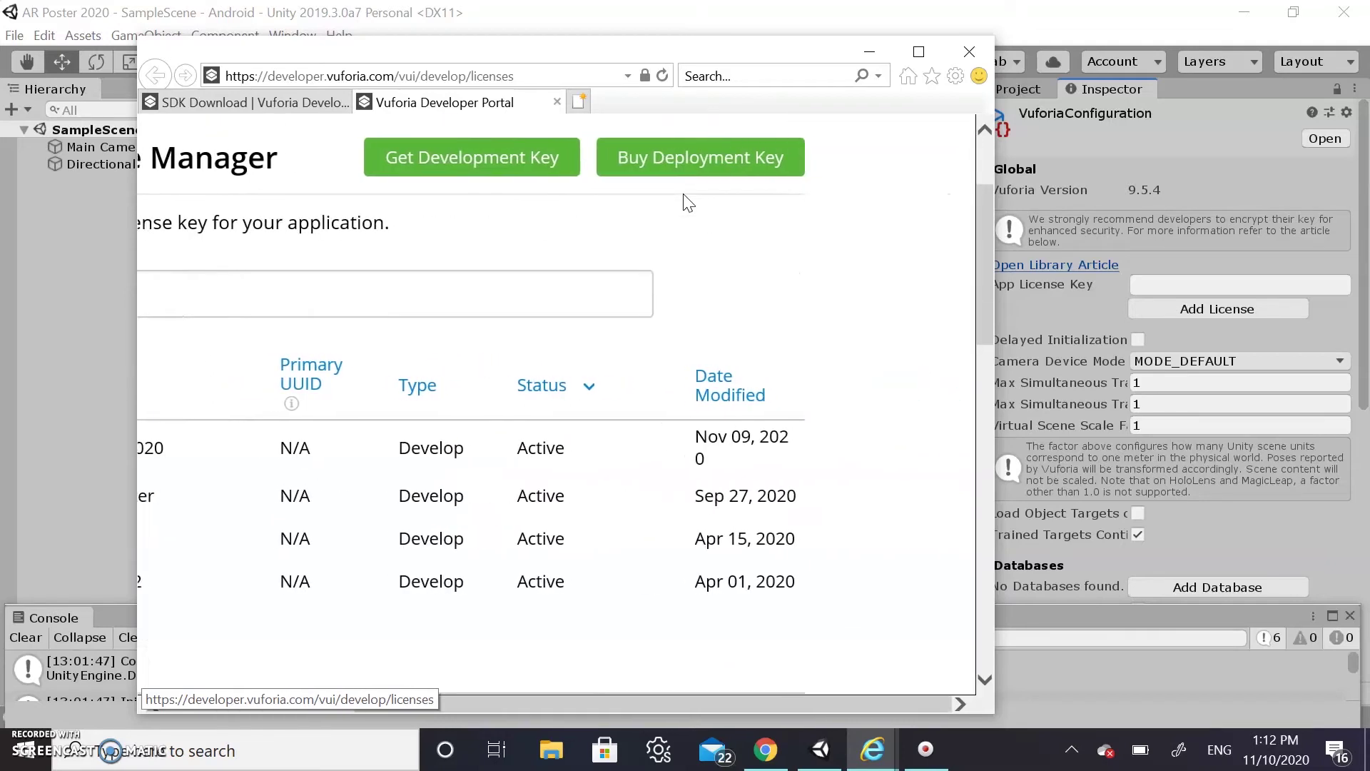
{"action": "scroll", "coordinate": [556, 289], "scroll_direction": "left", "scroll_amount": 4}
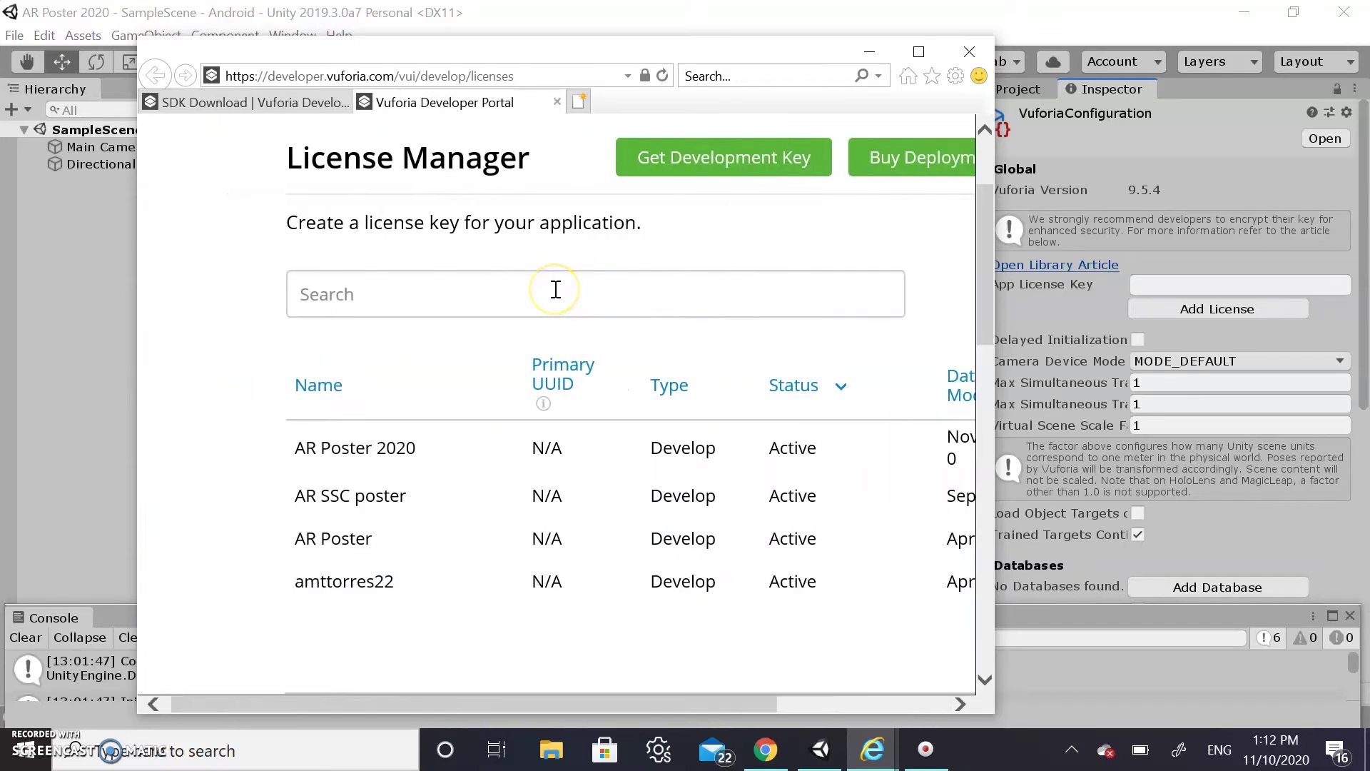
{"action": "left_click", "coordinate": [719, 169]}
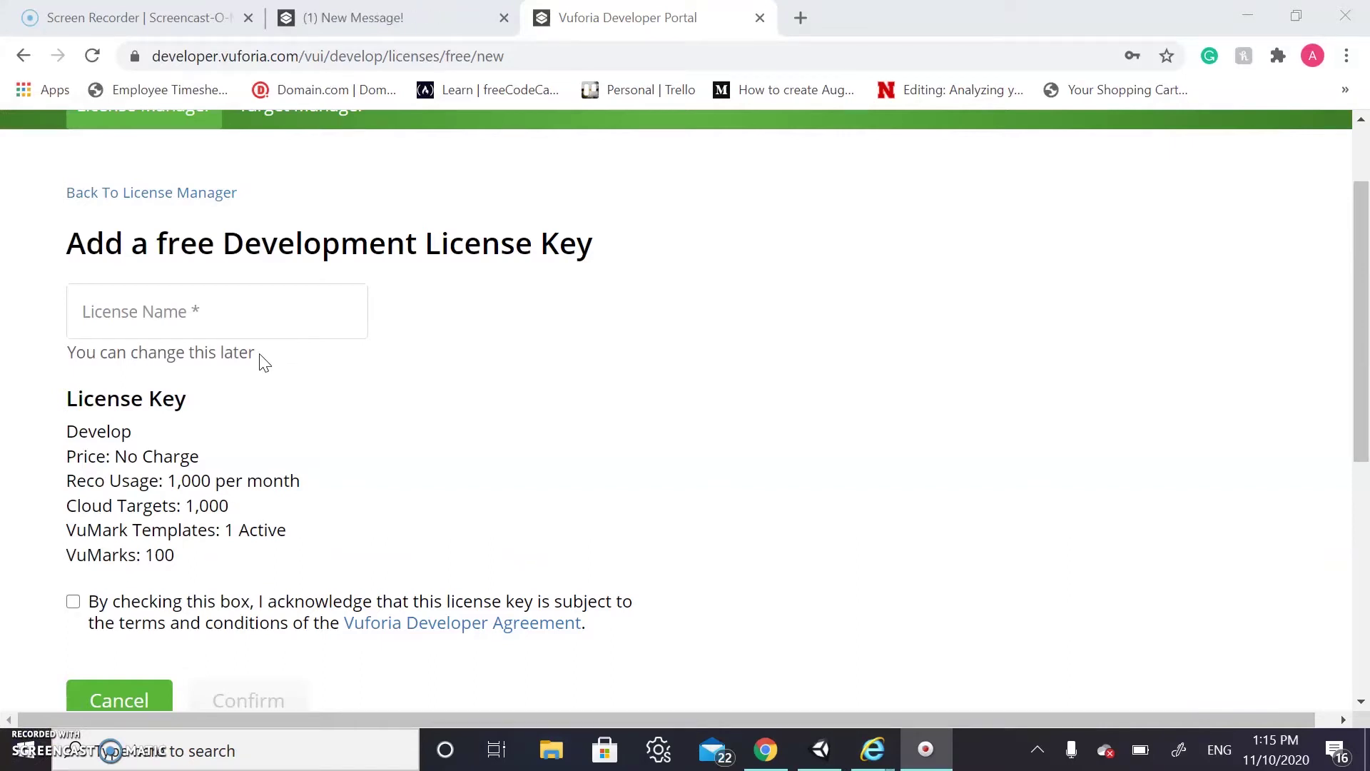
Create the 'AR Poster 2020 Workshop' development license, accept the agreement, and copy its license key
{"action": "left_click", "coordinate": [282, 321]}
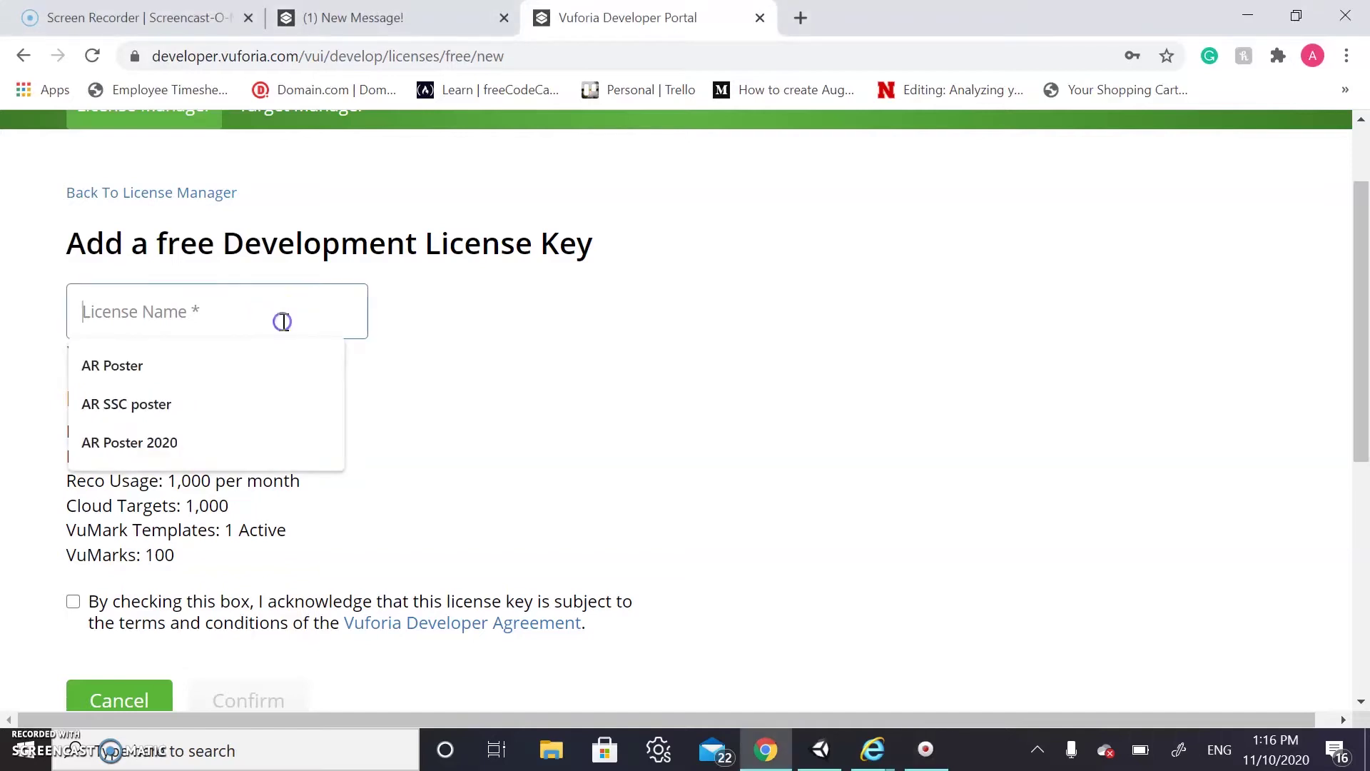
{"action": "type", "text": "A"}
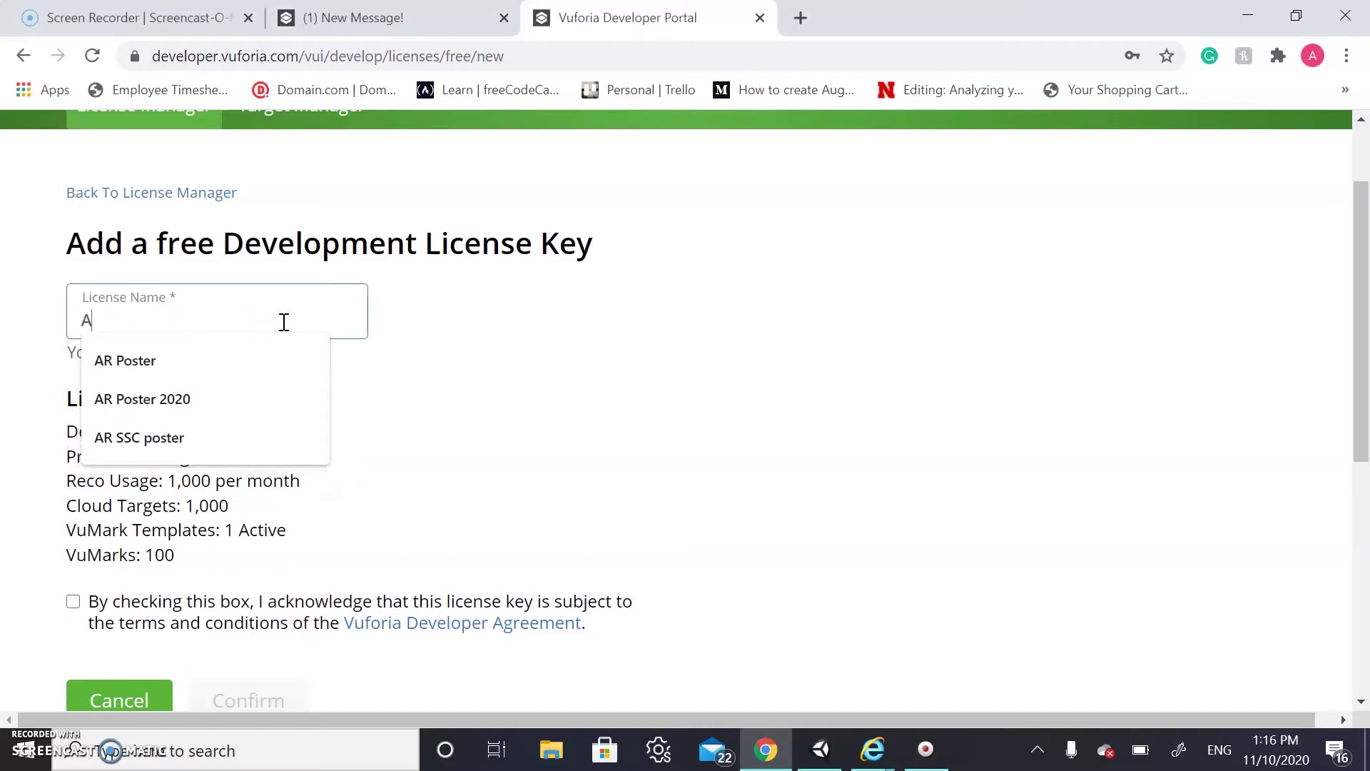
{"action": "type", "text": "R Pos"}
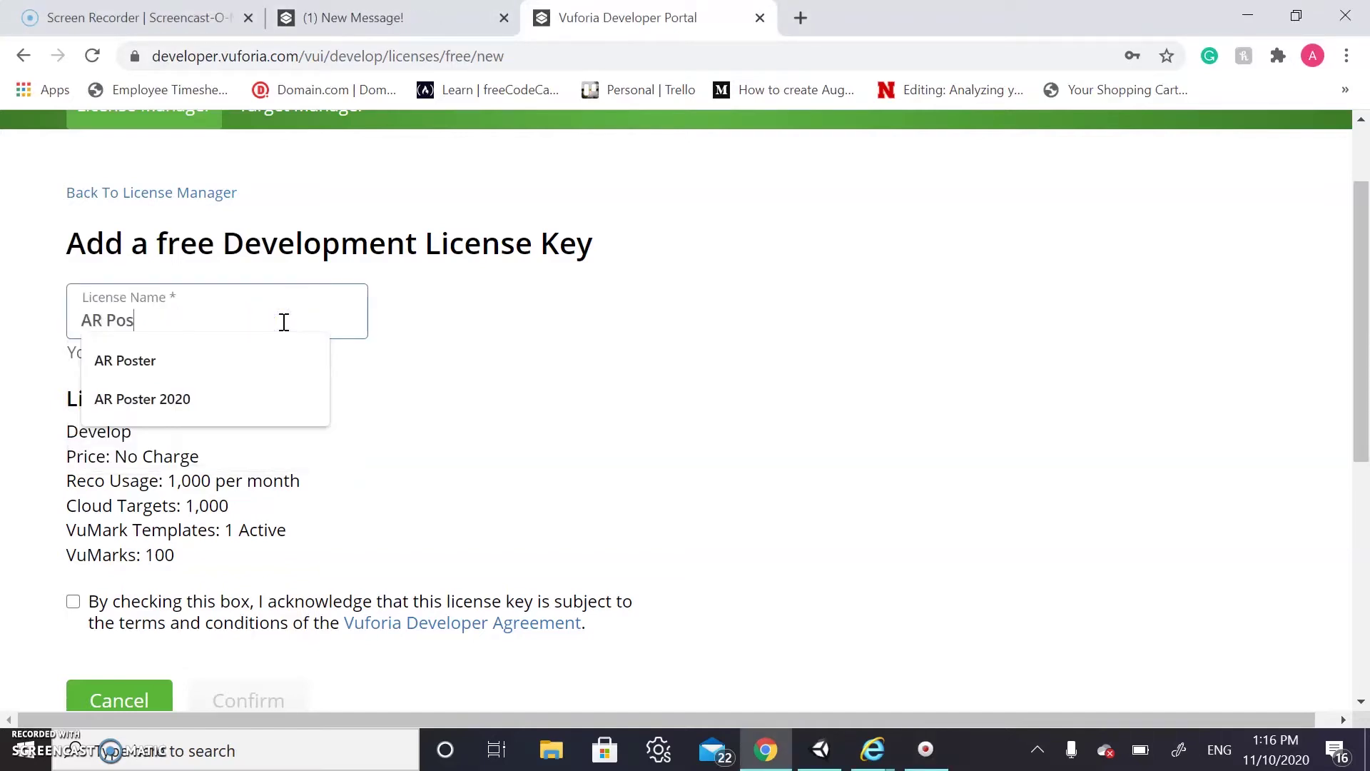
{"action": "type", "text": "ter "}
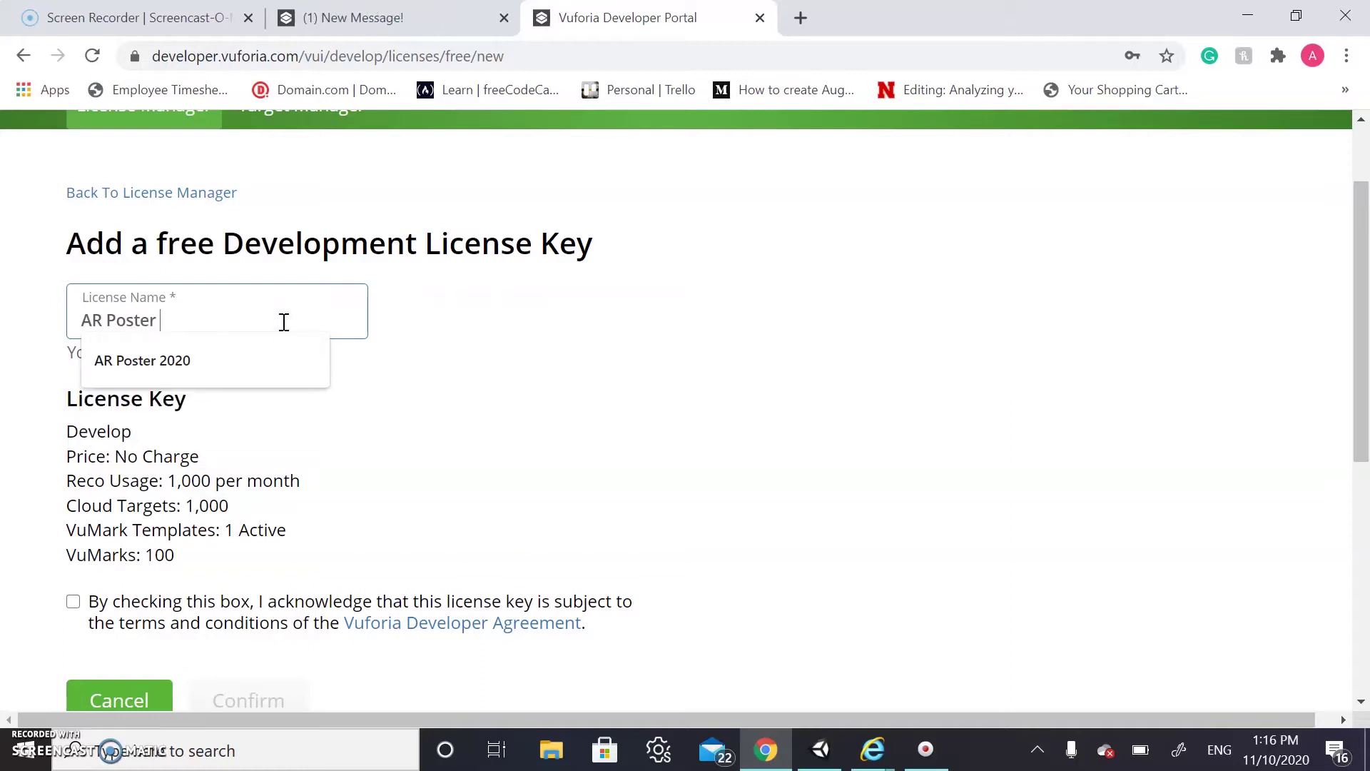
{"action": "type", "text": "2020 Workshop"}
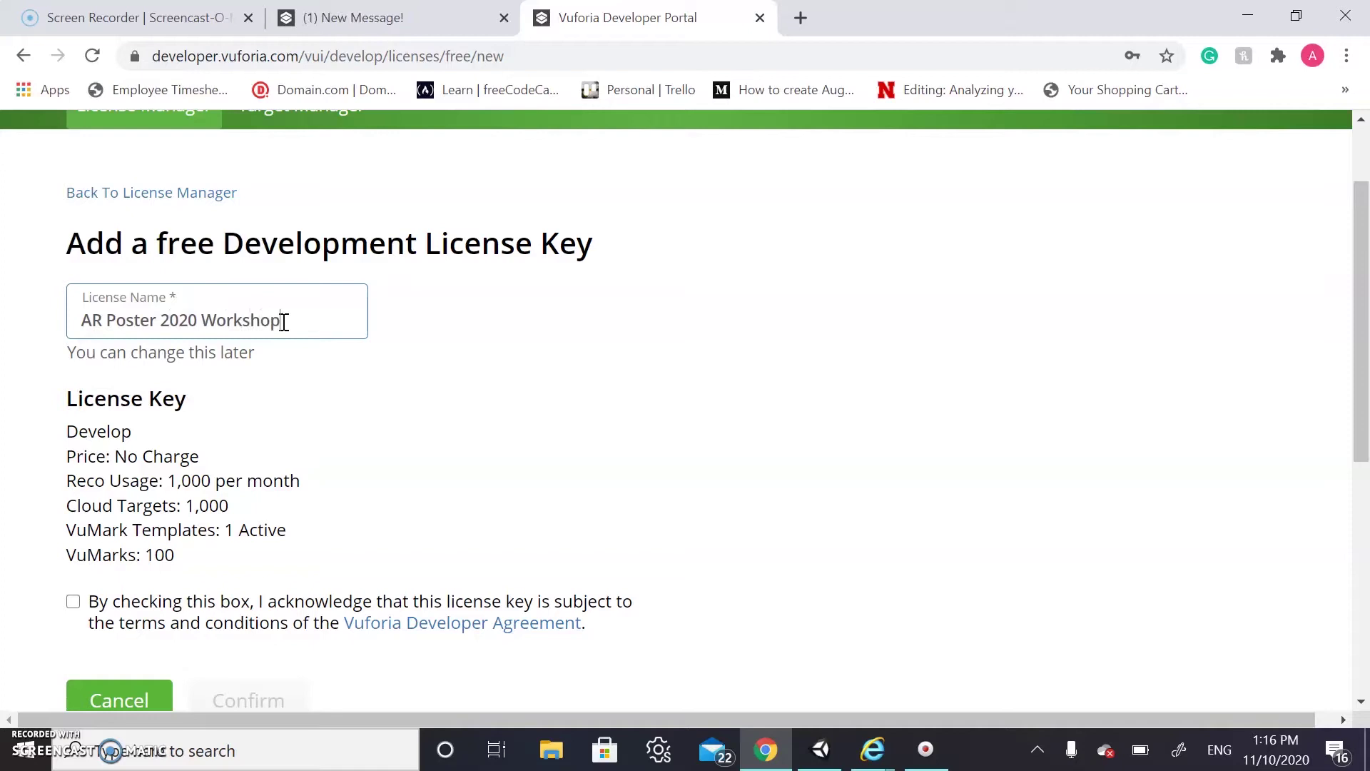
{"action": "scroll", "coordinate": [283, 322], "scroll_direction": "down", "scroll_amount": 1}
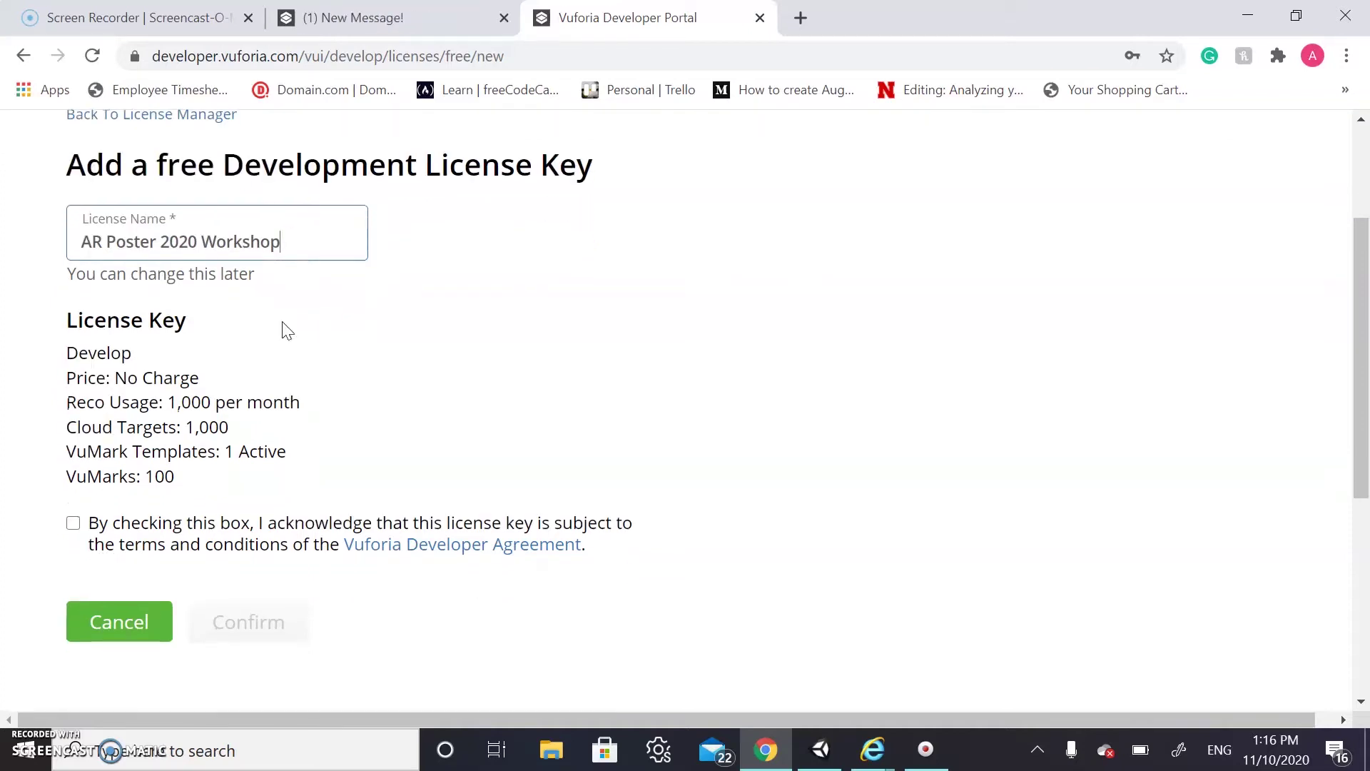
{"action": "scroll", "coordinate": [284, 327], "scroll_direction": "down", "scroll_amount": 1}
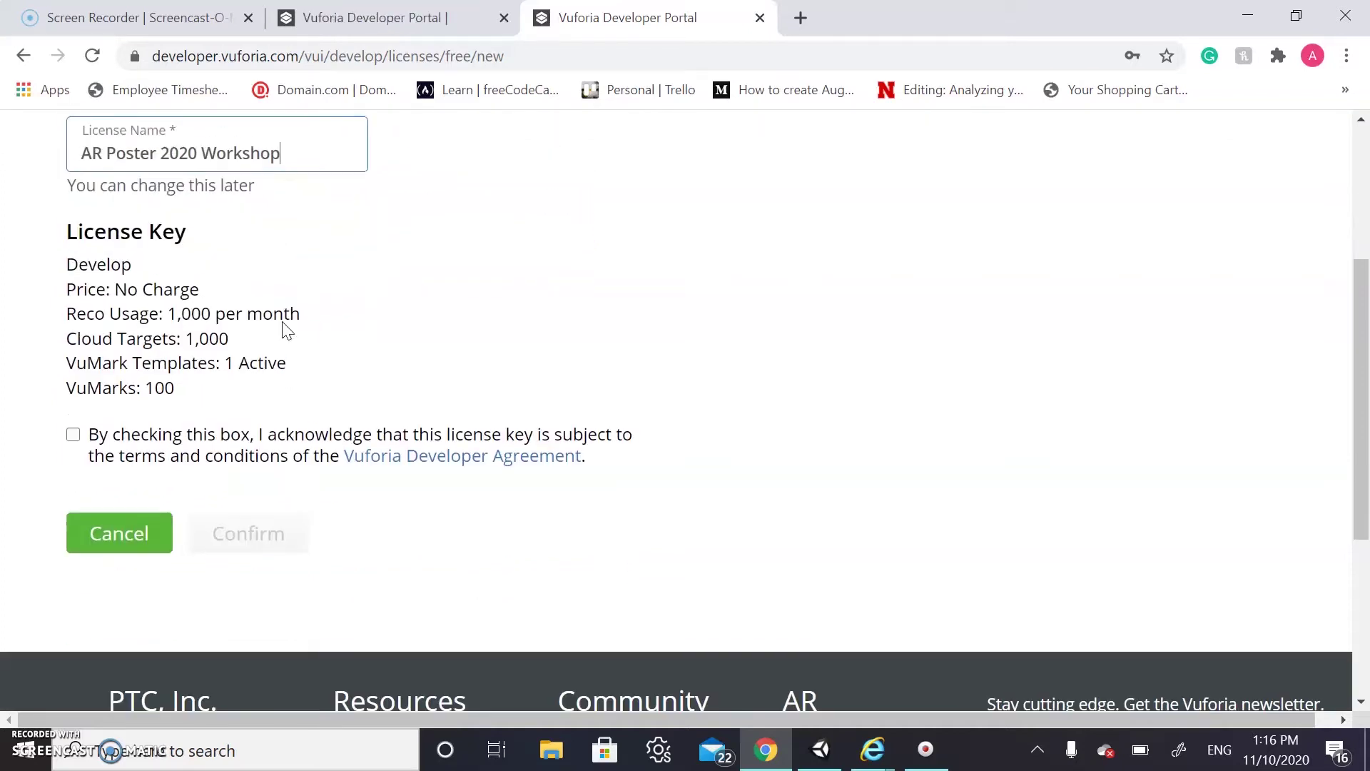
{"action": "left_click", "coordinate": [73, 427]}
{"action": "left_click", "coordinate": [256, 544]}
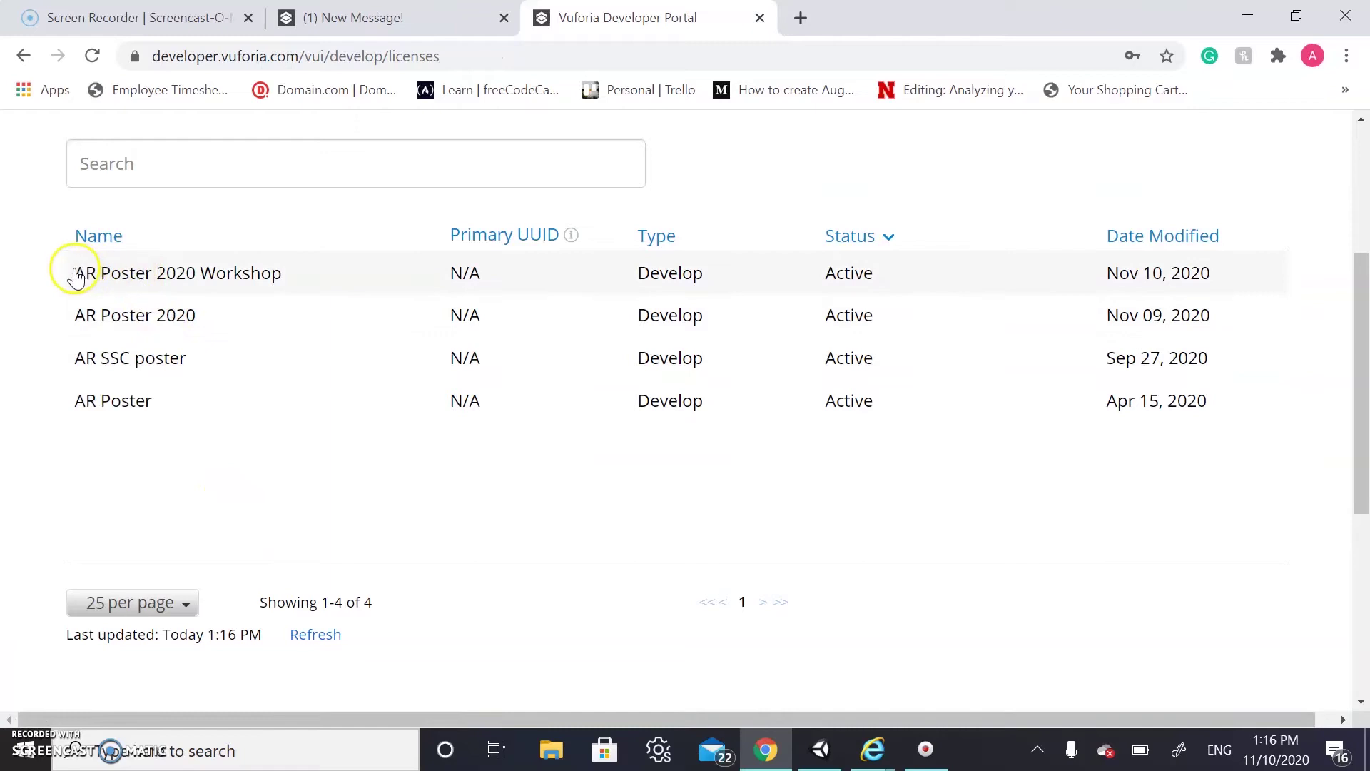
{"action": "left_click", "coordinate": [173, 279]}
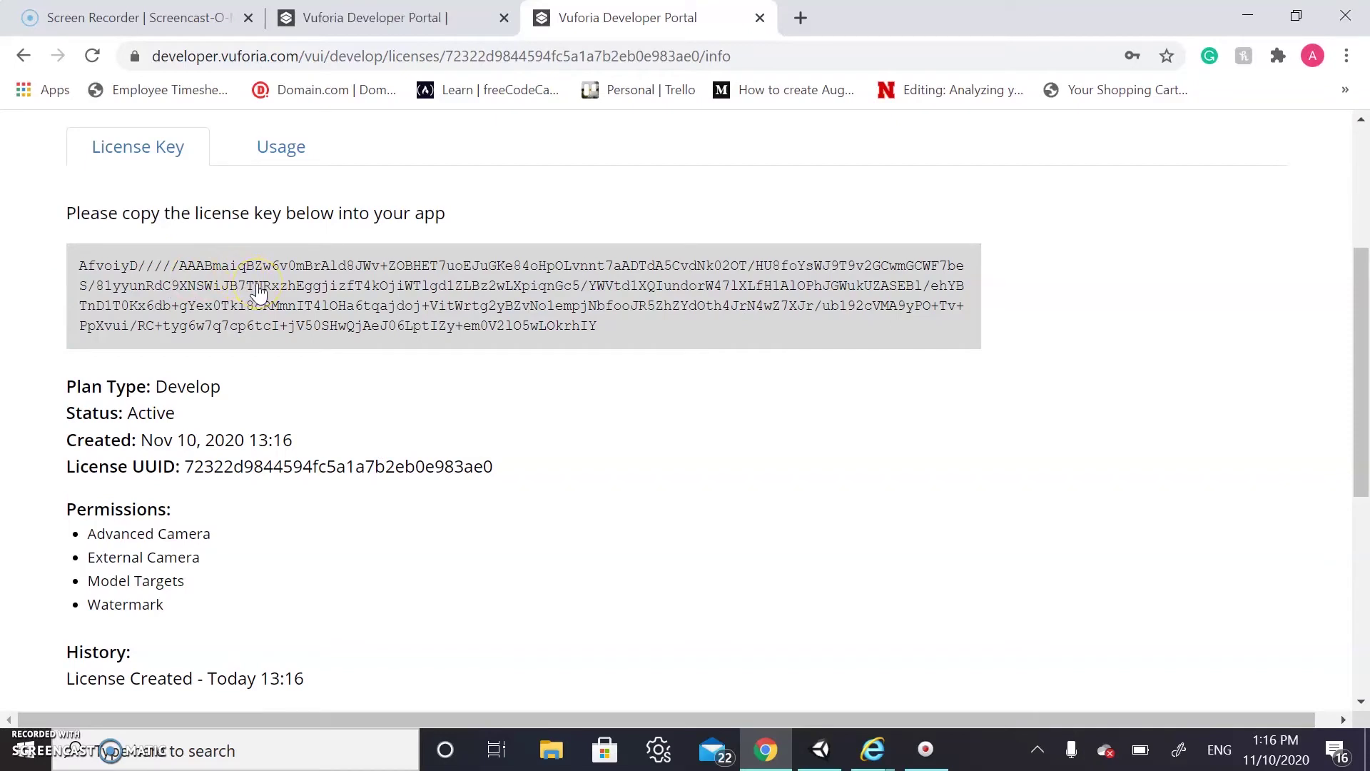
{"action": "left_click", "coordinate": [257, 285]}
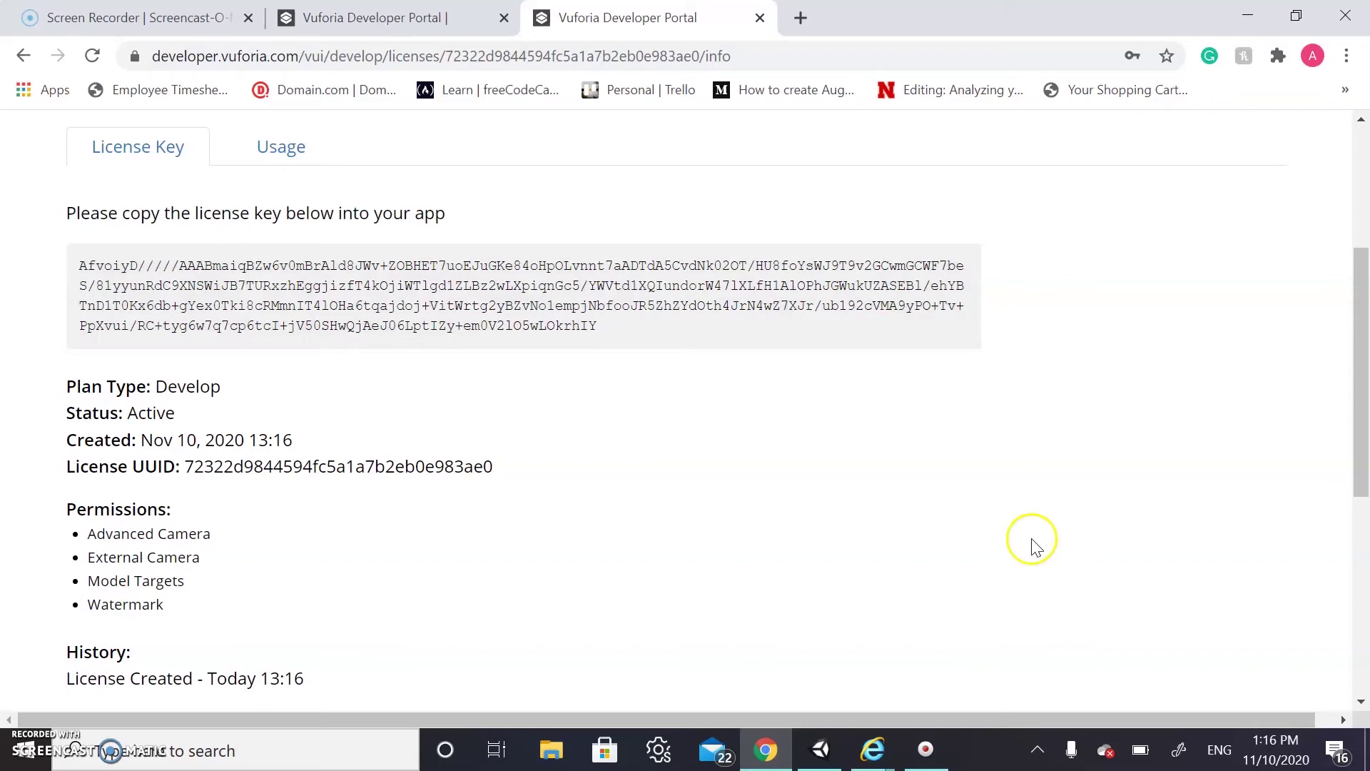
Paste the copied Vuforia license key into Unity's App License Key field
{"action": "left_click", "coordinate": [824, 753]}
{"action": "left_click", "coordinate": [1173, 285]}
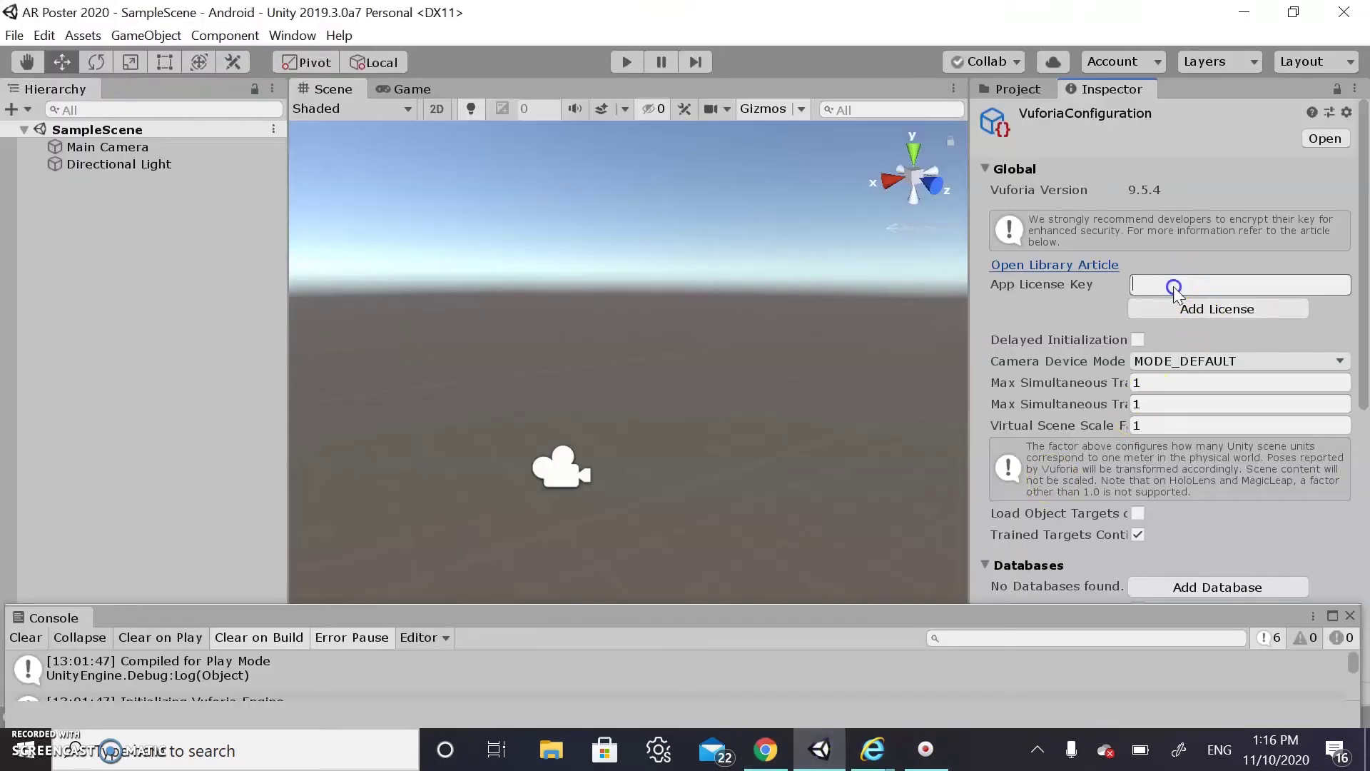
{"action": "key", "text": "ctrl+v"}
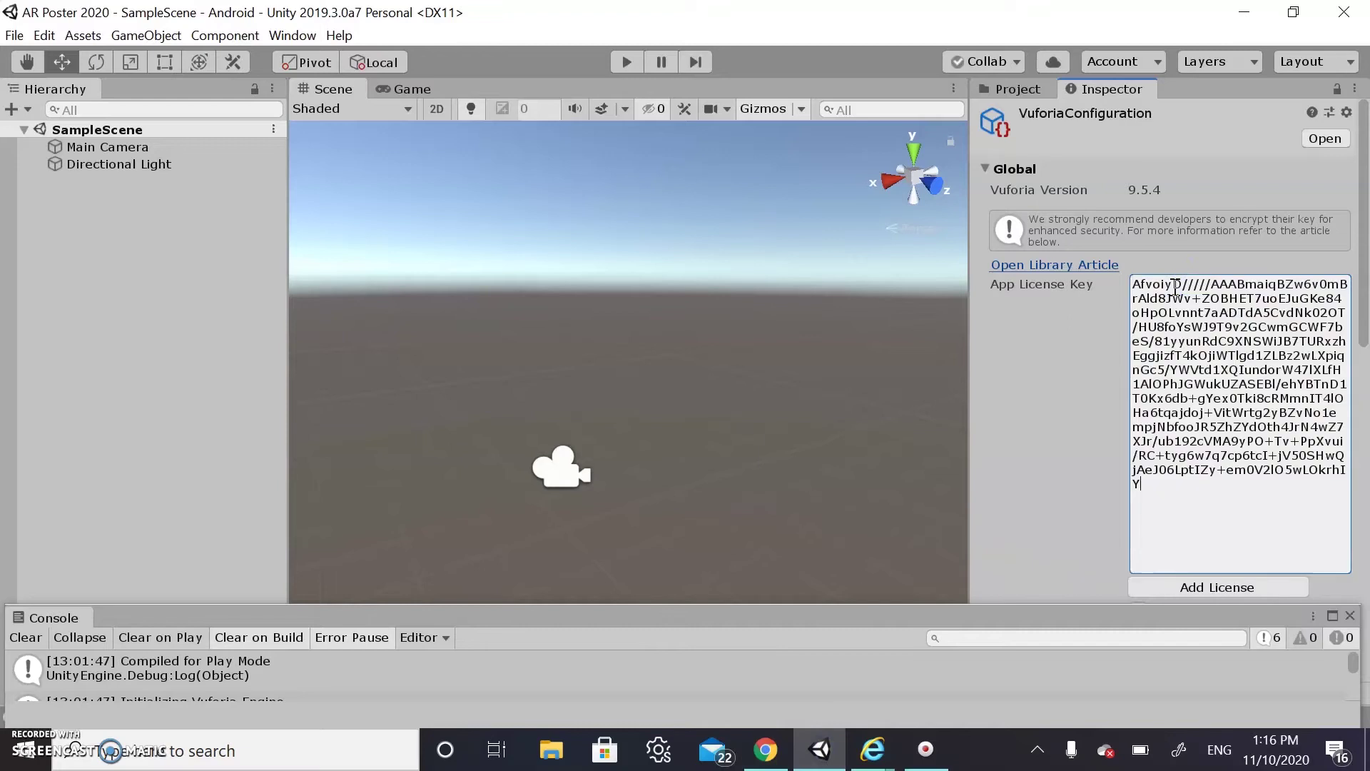
{"action": "scroll", "coordinate": [1036, 500], "scroll_direction": "down", "scroll_amount": 5}
{"action": "scroll", "coordinate": [1037, 500], "scroll_direction": "up", "scroll_amount": 5}
Delete the Directional Light and Main Camera from the scene
{"action": "left_click", "coordinate": [150, 167]}
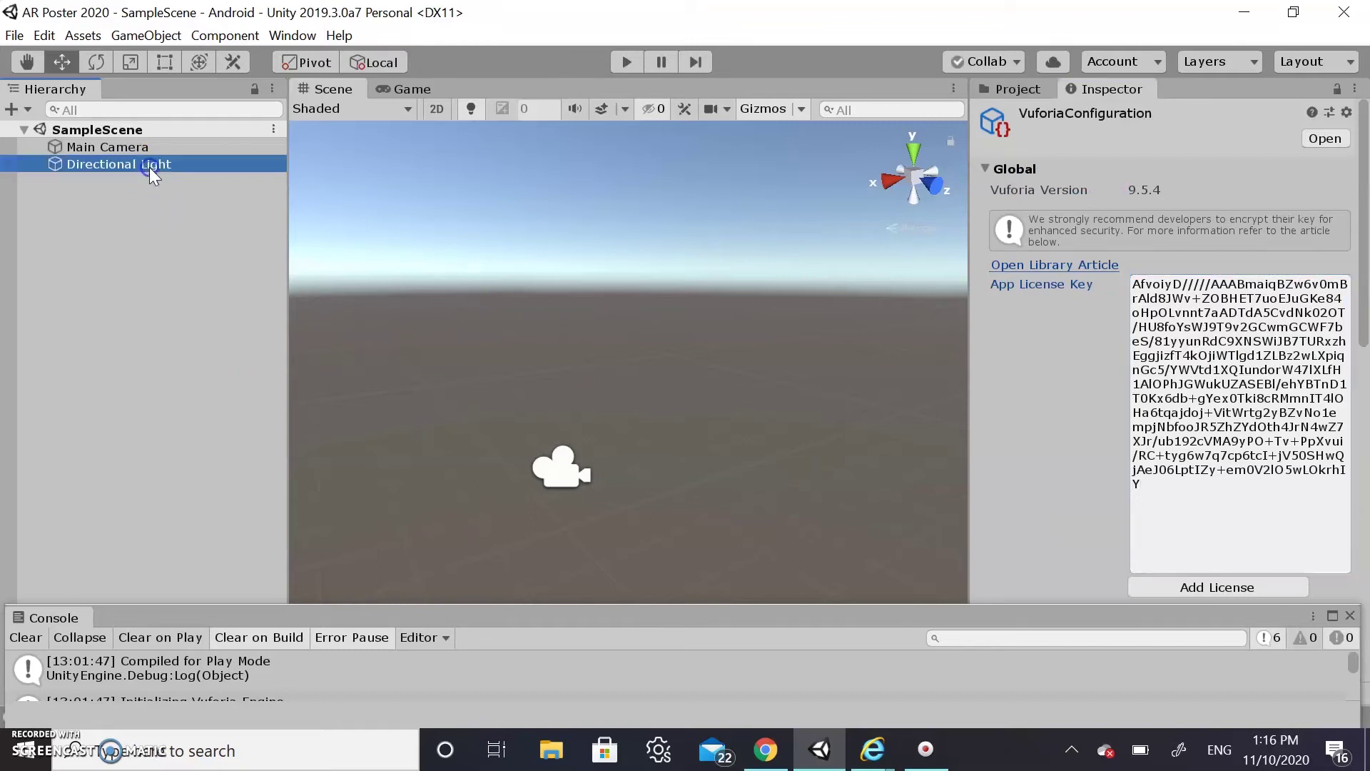
{"action": "key", "text": "Delete"}
{"action": "left_click", "coordinate": [140, 148]}
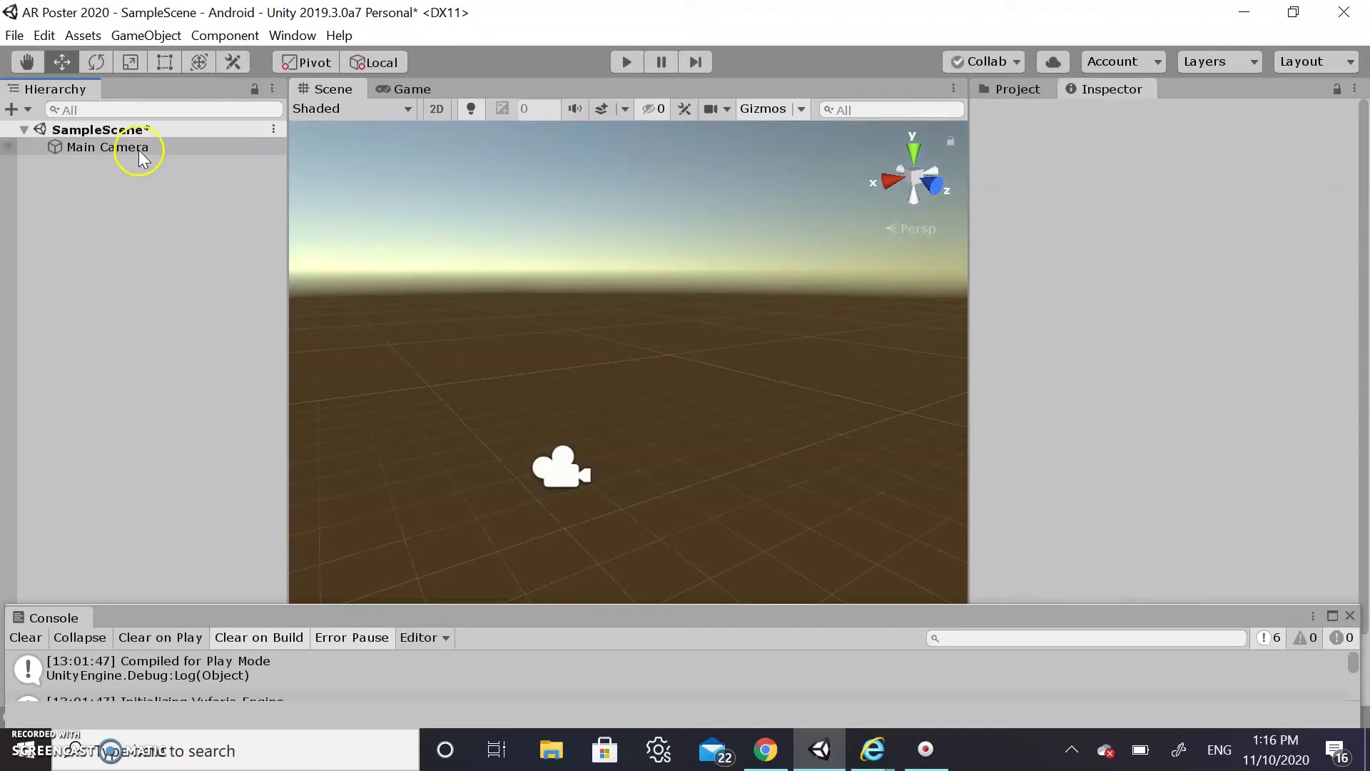
{"action": "key", "text": "Delete"}
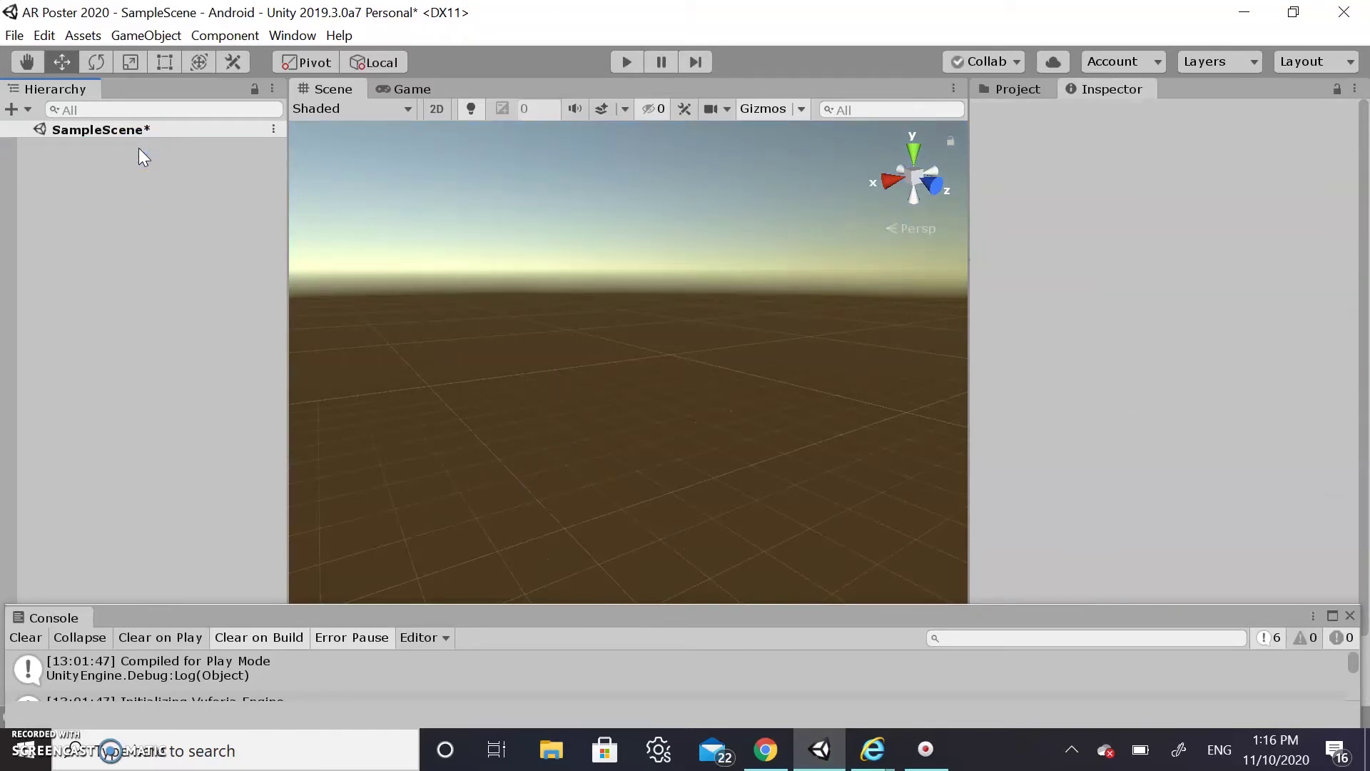
Add a Vuforia AR Camera to the scene from the Hierarchy context menu
{"action": "right_click", "coordinate": [114, 188]}
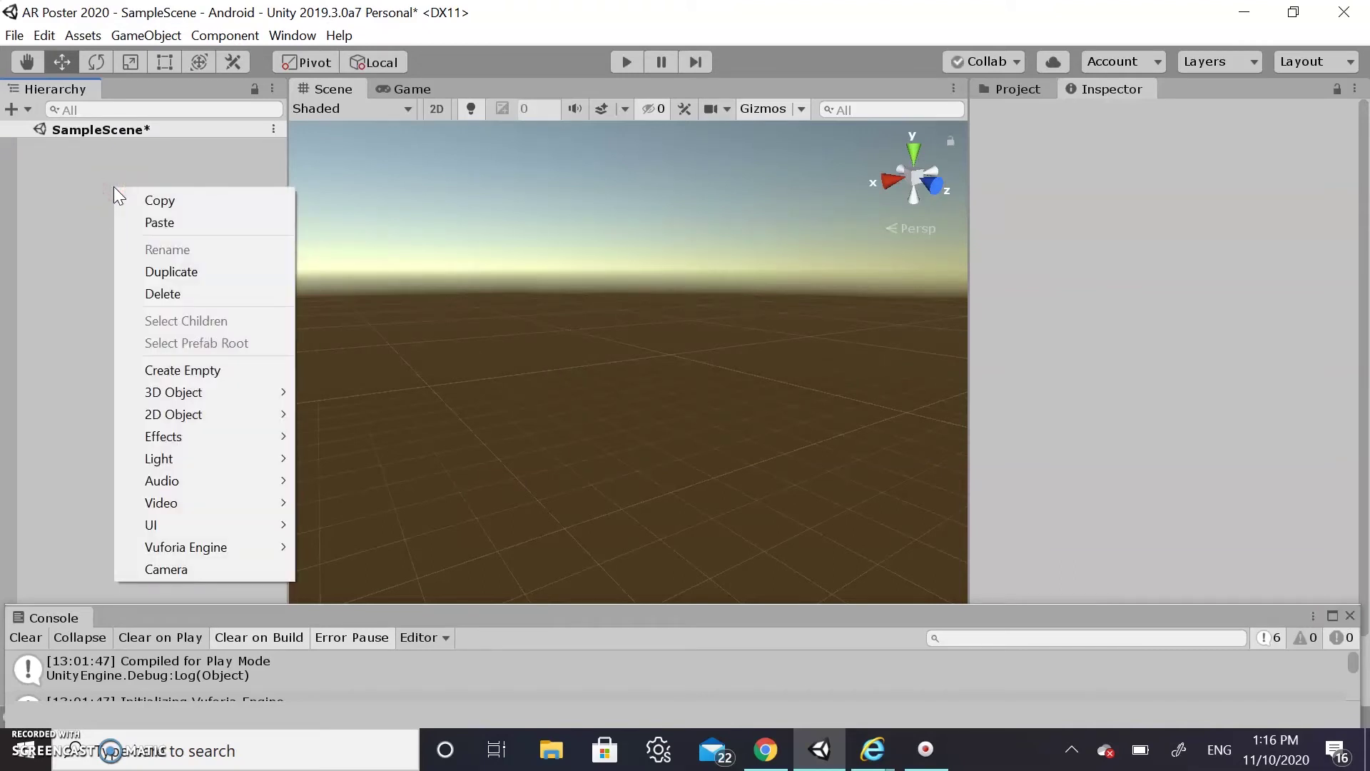
{"action": "mouse_move", "coordinate": [223, 556]}
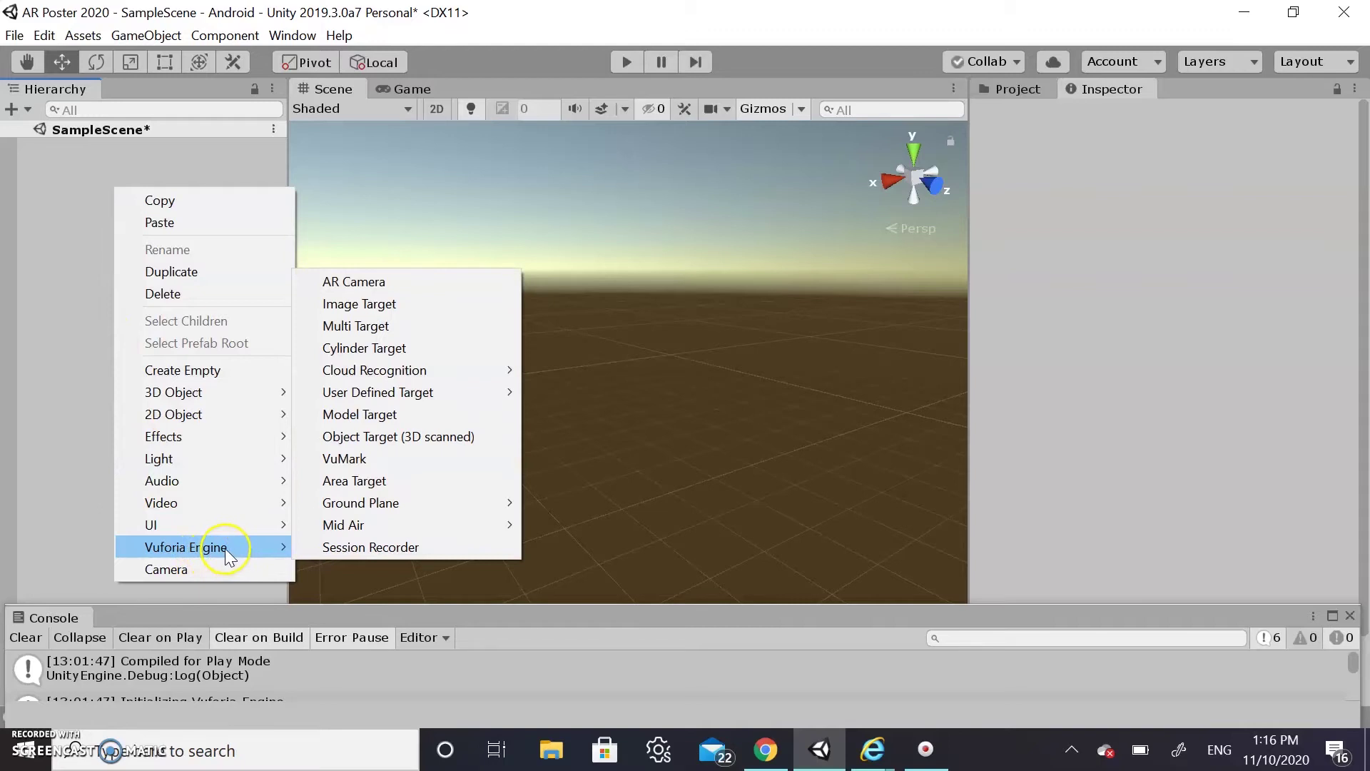
{"action": "left_click", "coordinate": [404, 282]}
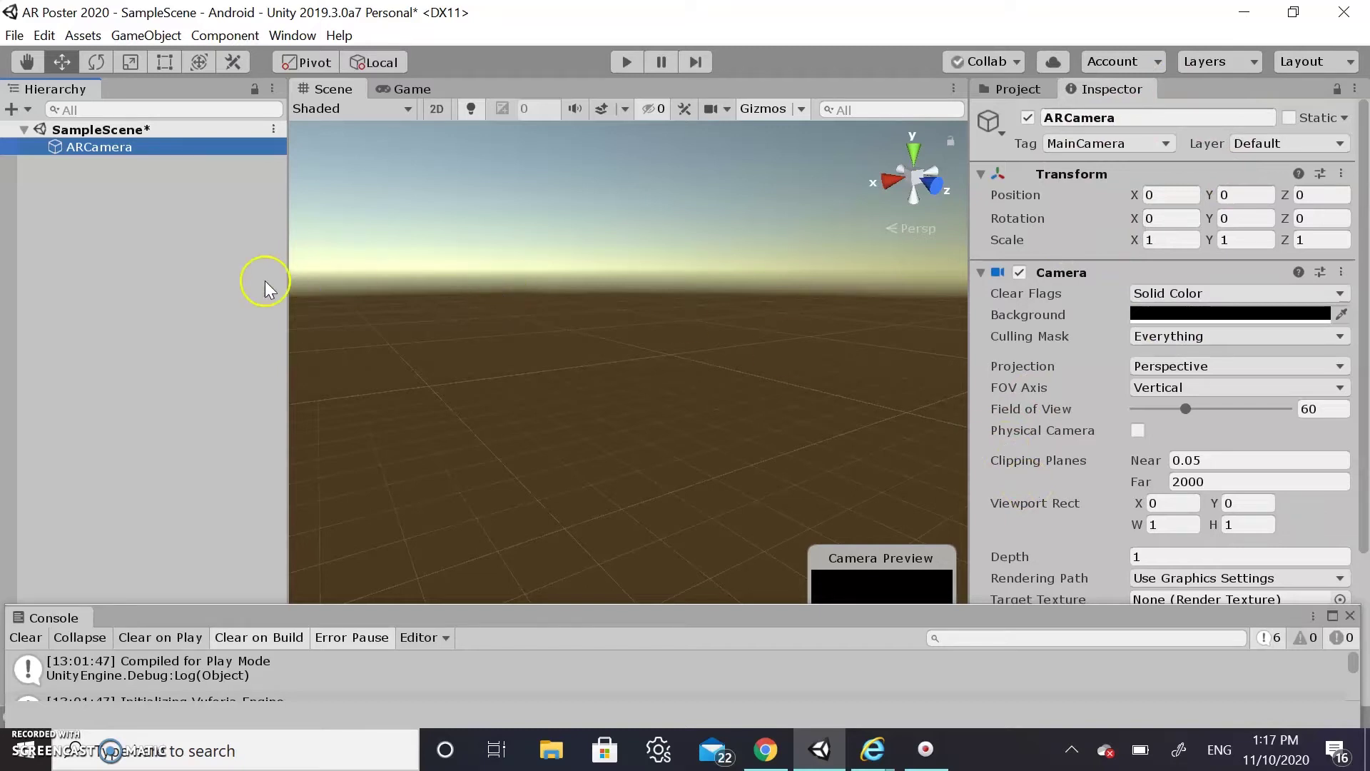
Add a Vuforia Image Target, locate it in the Scene view, and switch back to the browser
{"action": "right_click", "coordinate": [175, 229]}
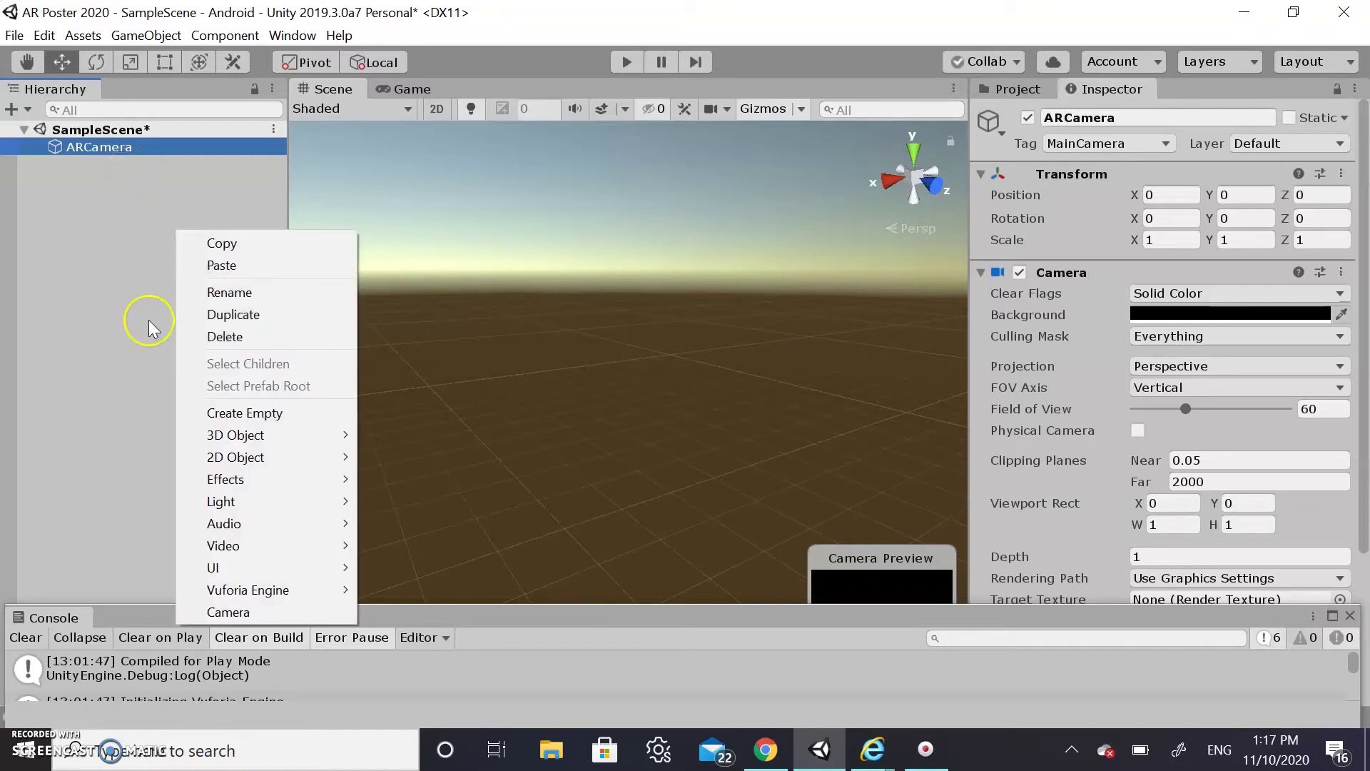
{"action": "mouse_move", "coordinate": [289, 591]}
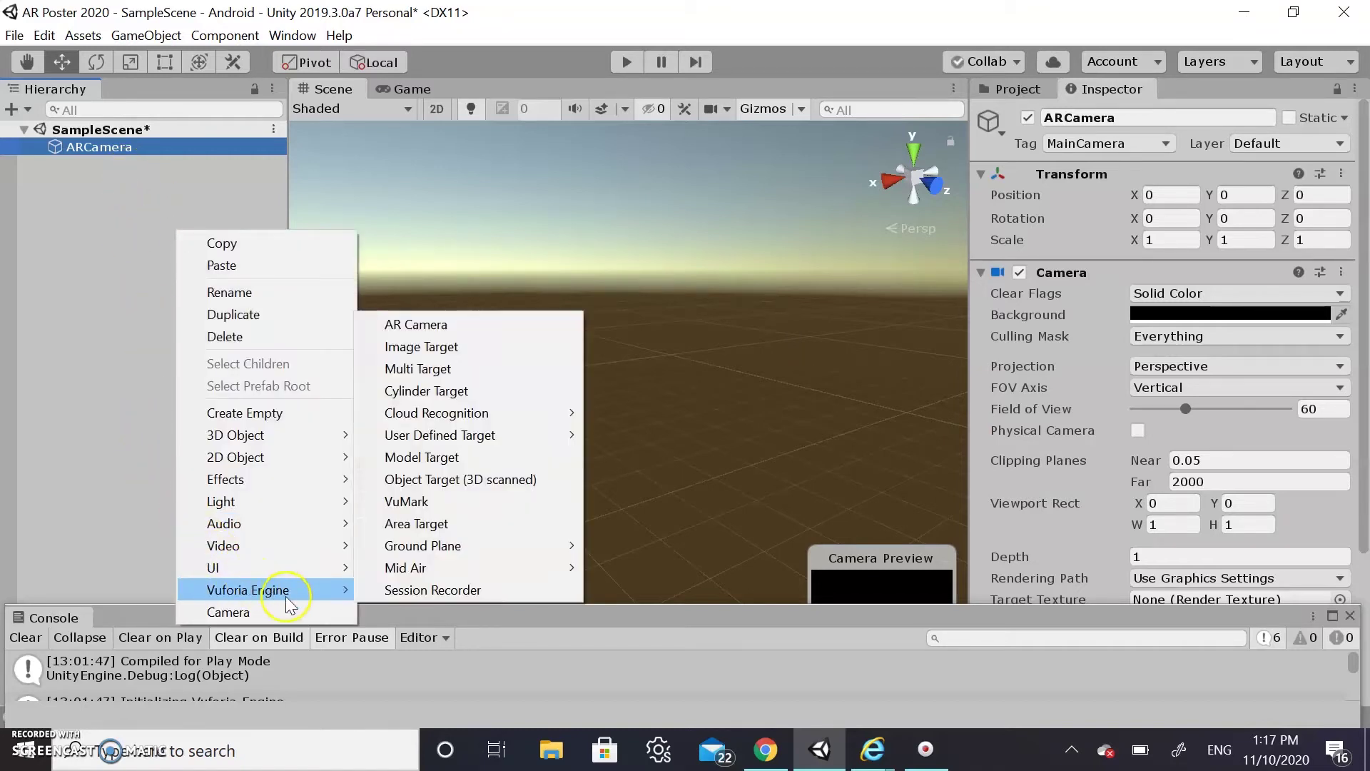
{"action": "left_click", "coordinate": [482, 348]}
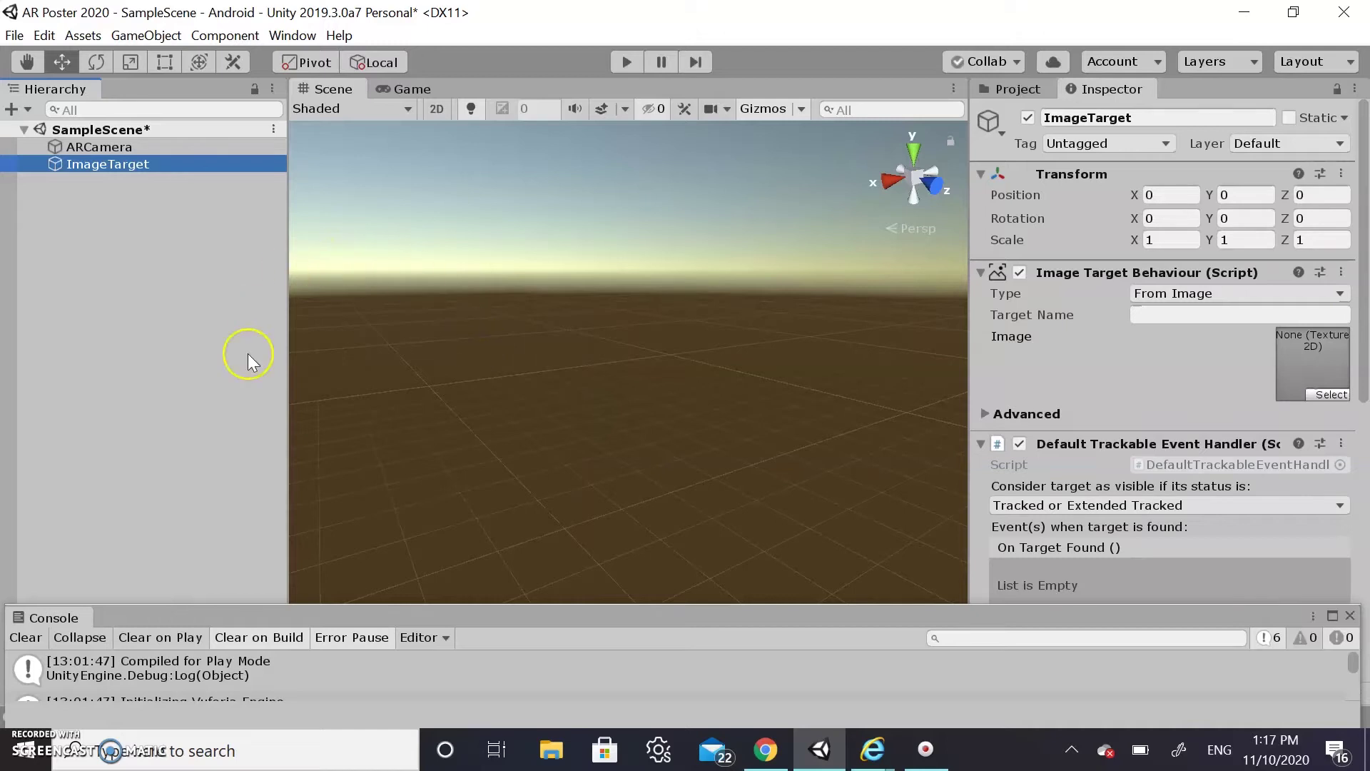
{"action": "scroll", "coordinate": [703, 373], "scroll_direction": "down", "scroll_amount": 10}
{"action": "left_click", "coordinate": [538, 388]}
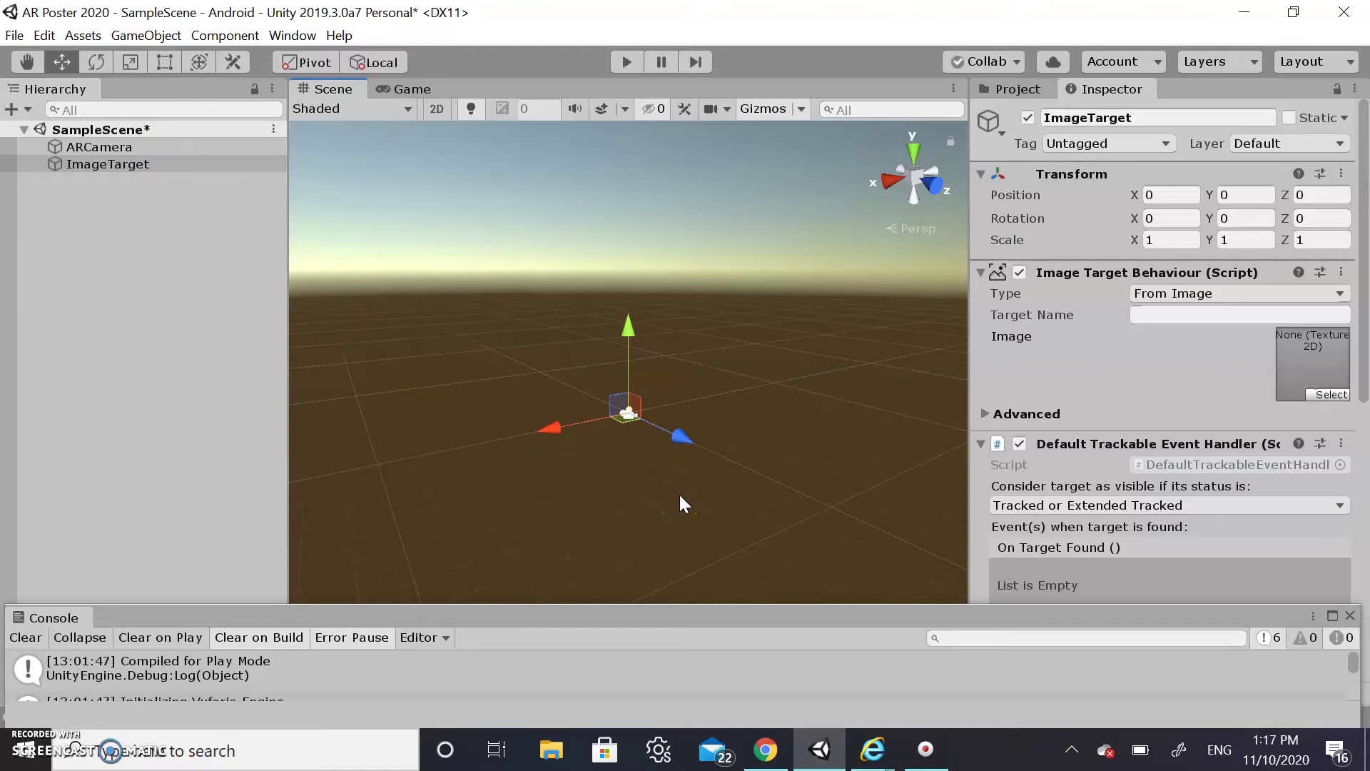
{"action": "scroll", "coordinate": [679, 495], "scroll_direction": "up", "scroll_amount": 3}
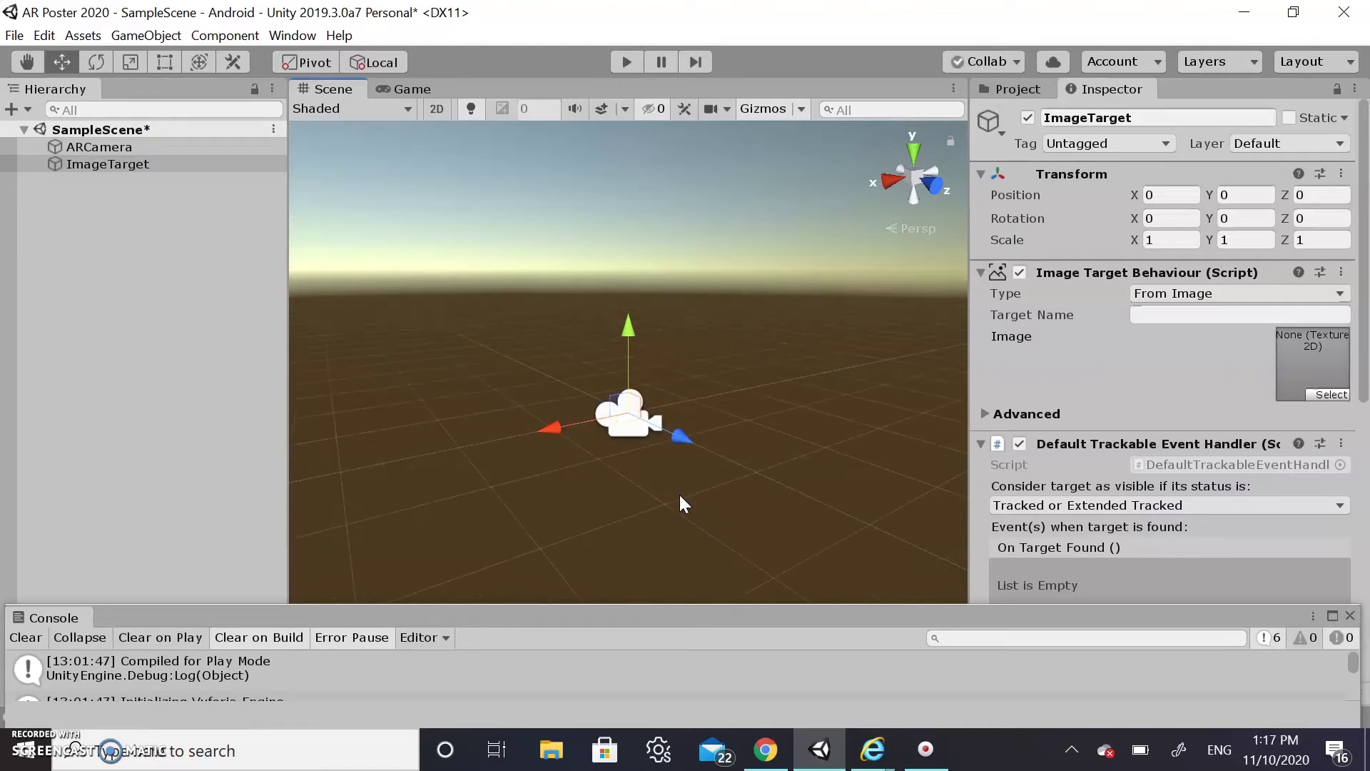
{"action": "scroll", "coordinate": [680, 495], "scroll_direction": "up", "scroll_amount": 3}
{"action": "left_click", "coordinate": [557, 477]}
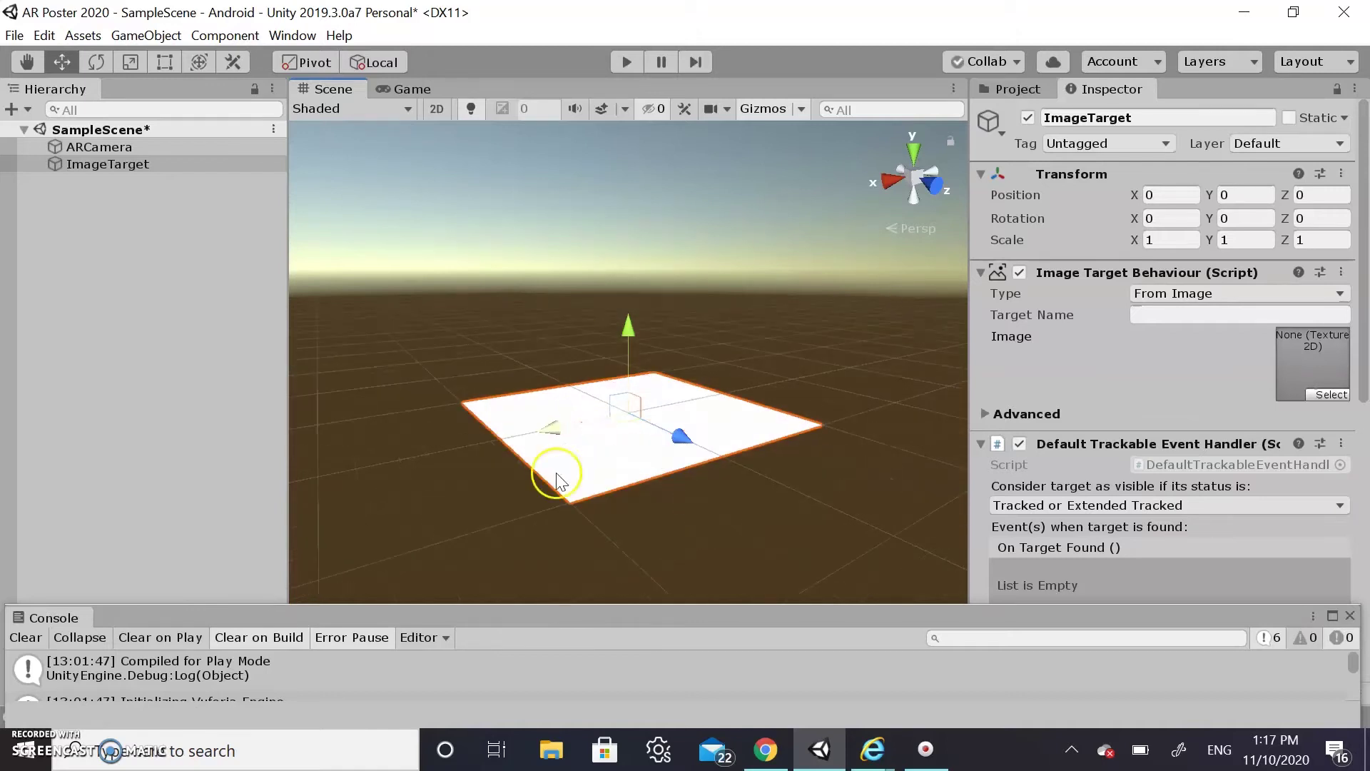
{"action": "left_click", "coordinate": [756, 761]}
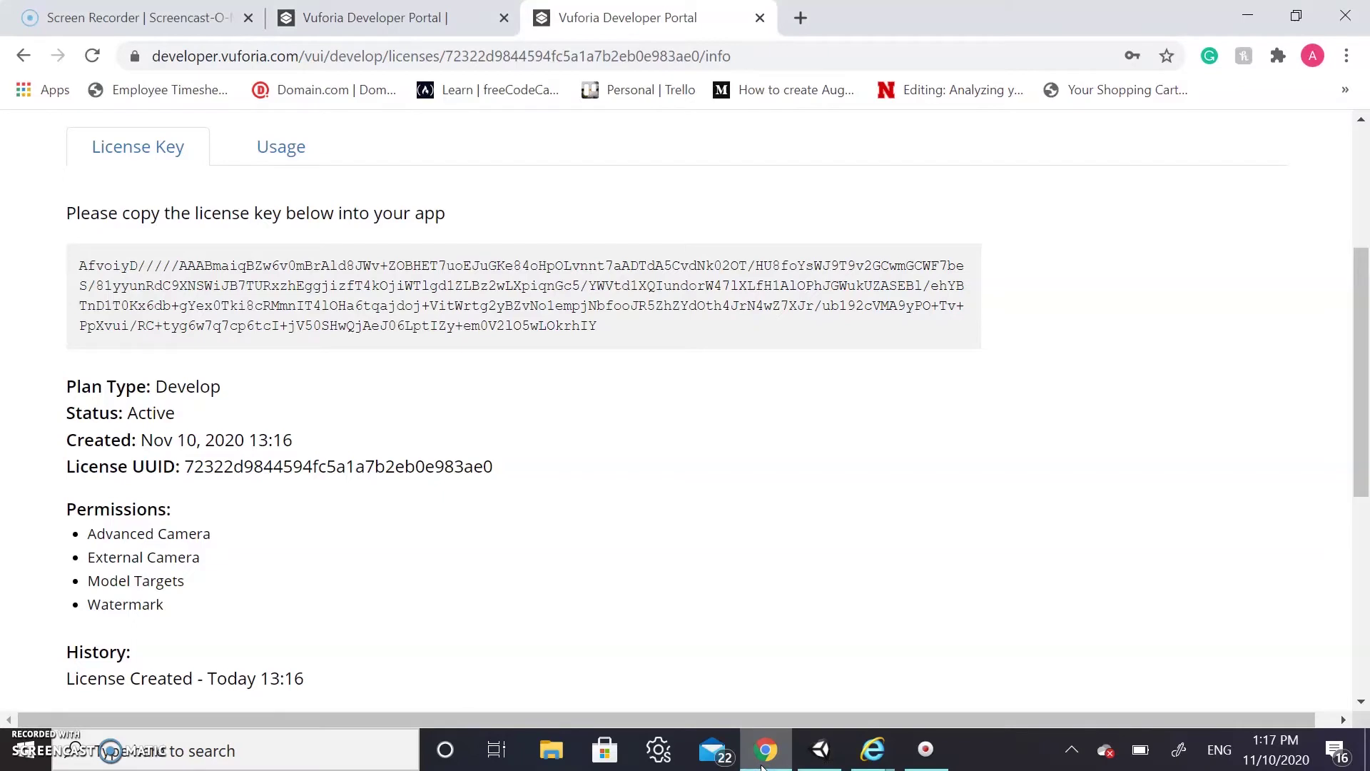
Search Google Images for startup poster and preview the vintage rocket poster
{"action": "left_click", "coordinate": [800, 17]}
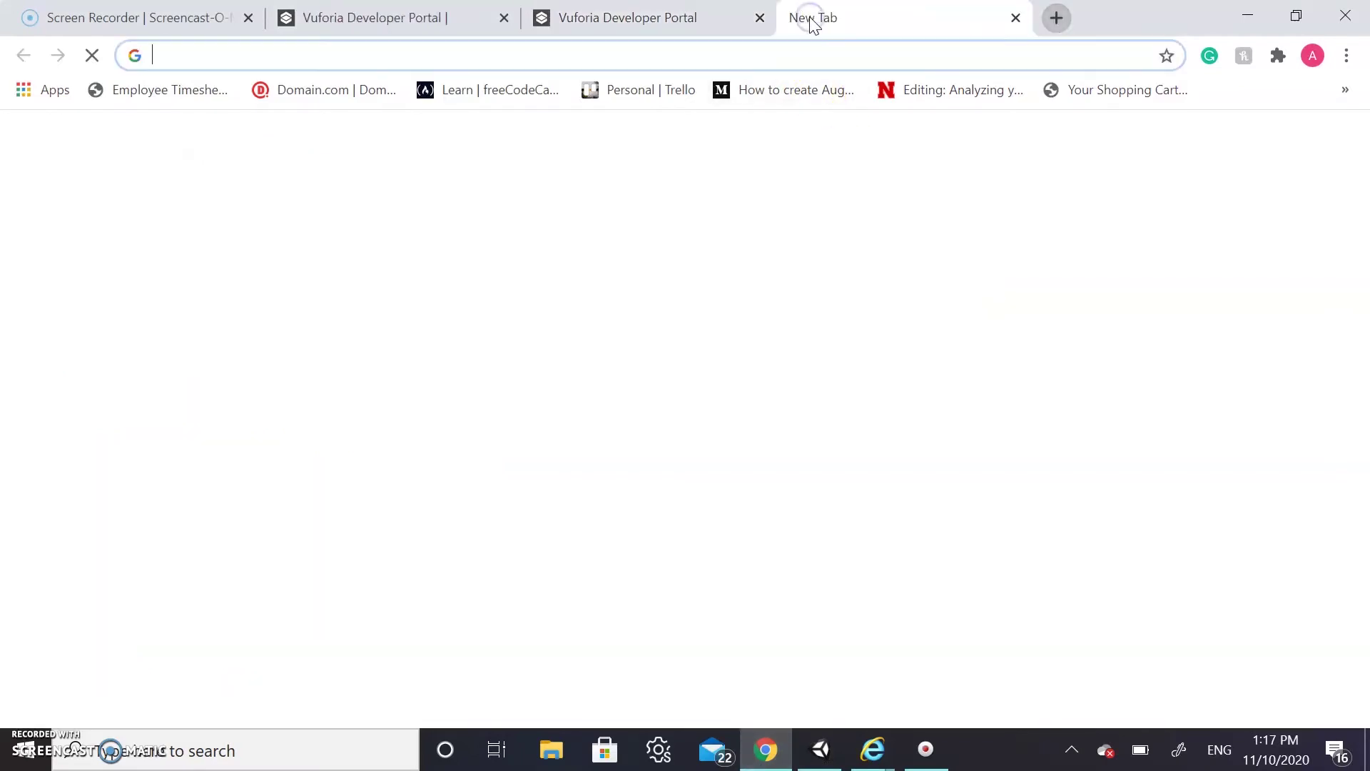
{"action": "type", "text": "s"}
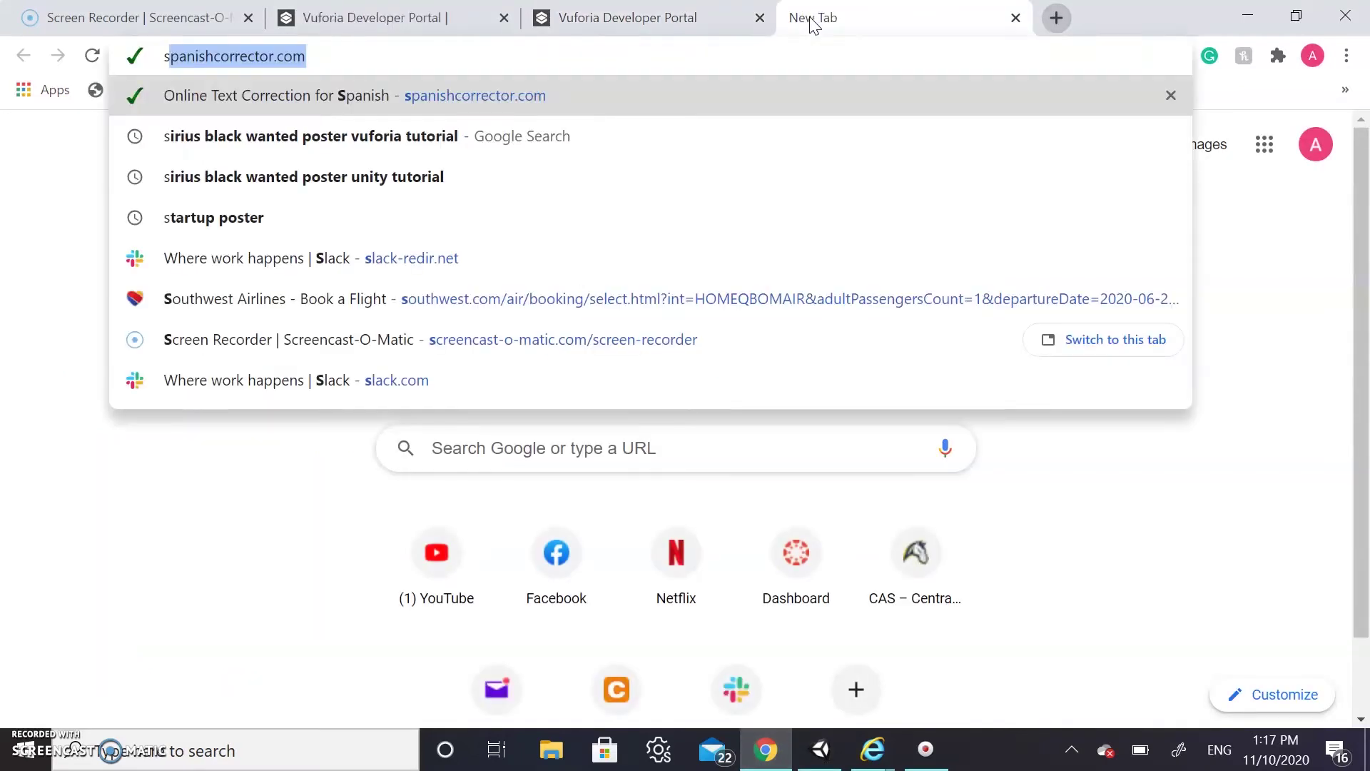
{"action": "left_click", "coordinate": [337, 217]}
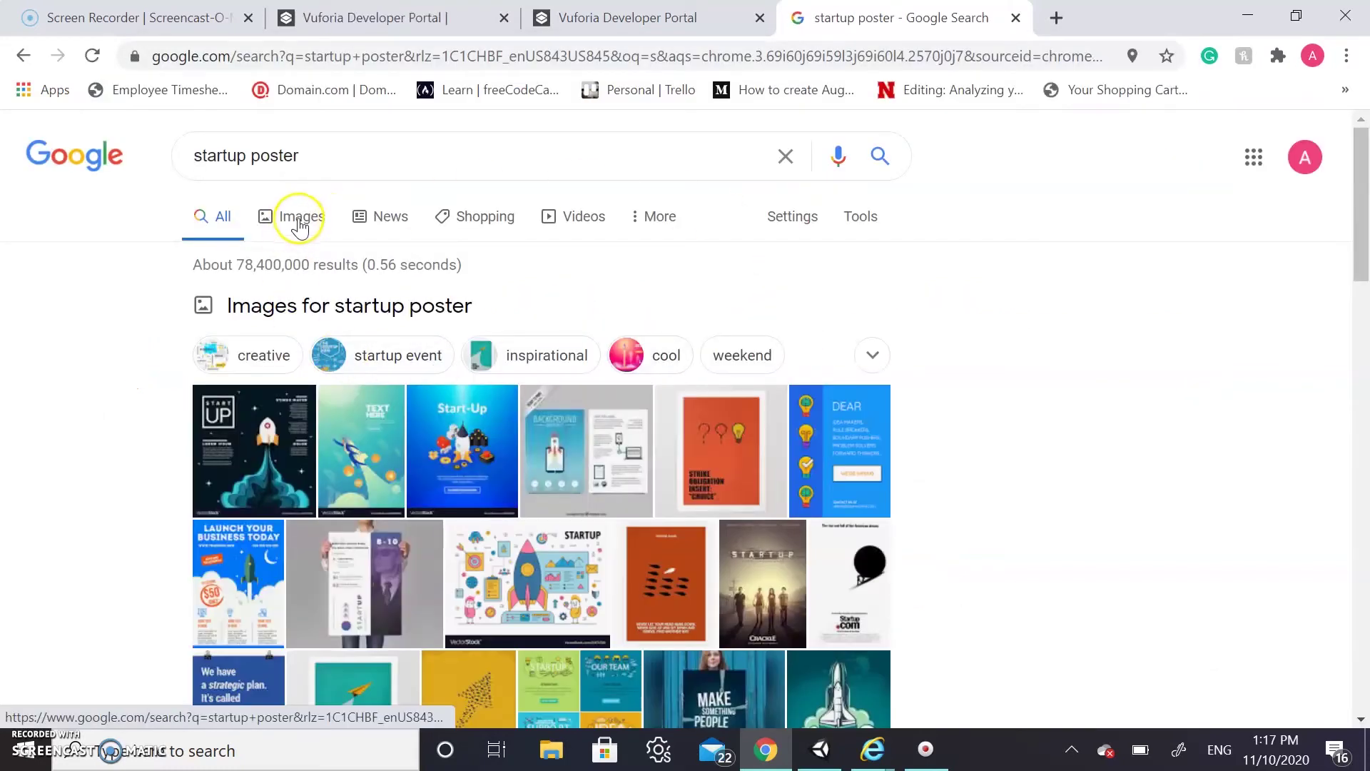
{"action": "left_click", "coordinate": [300, 217]}
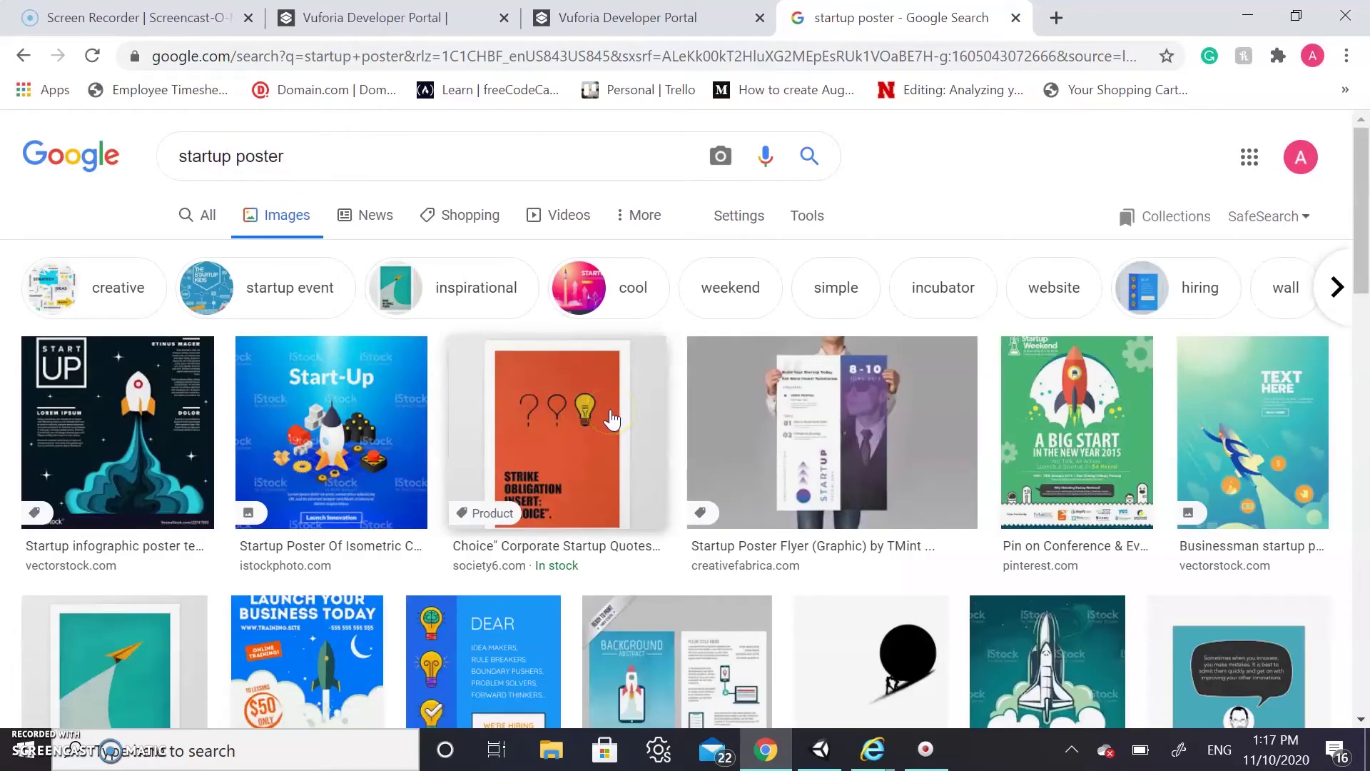
{"action": "scroll", "coordinate": [611, 419], "scroll_direction": "down", "scroll_amount": 8}
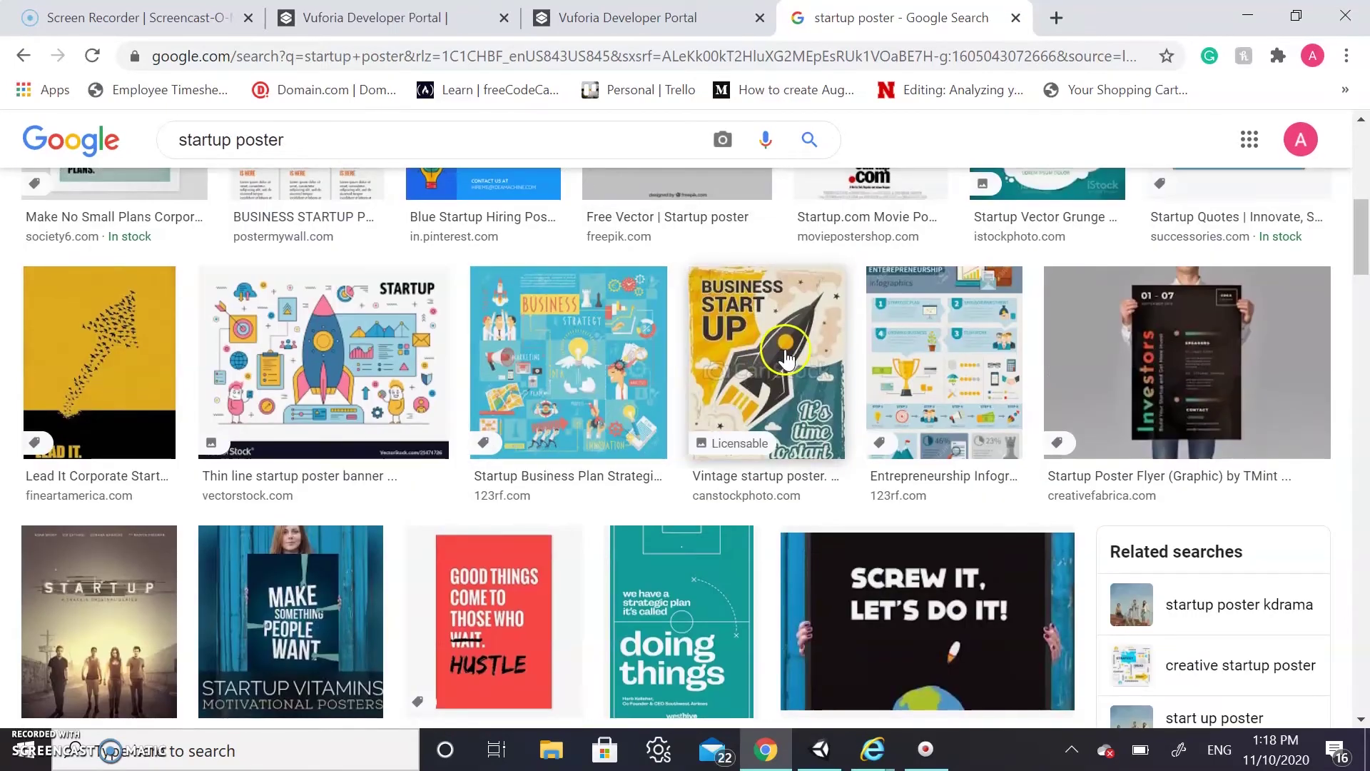
{"action": "left_click", "coordinate": [785, 355]}
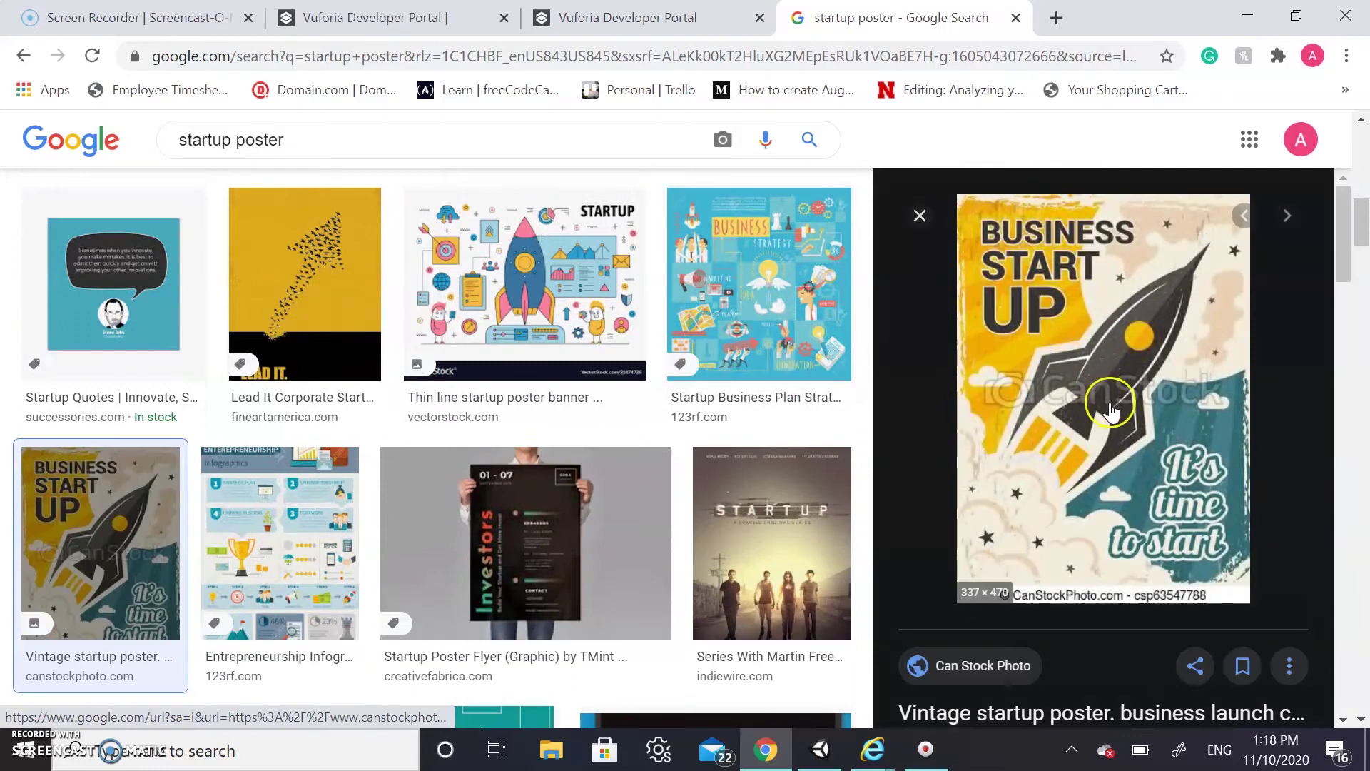
Save the poster image to Downloads as StartupPosterVintage JPG
{"action": "right_click", "coordinate": [1110, 404]}
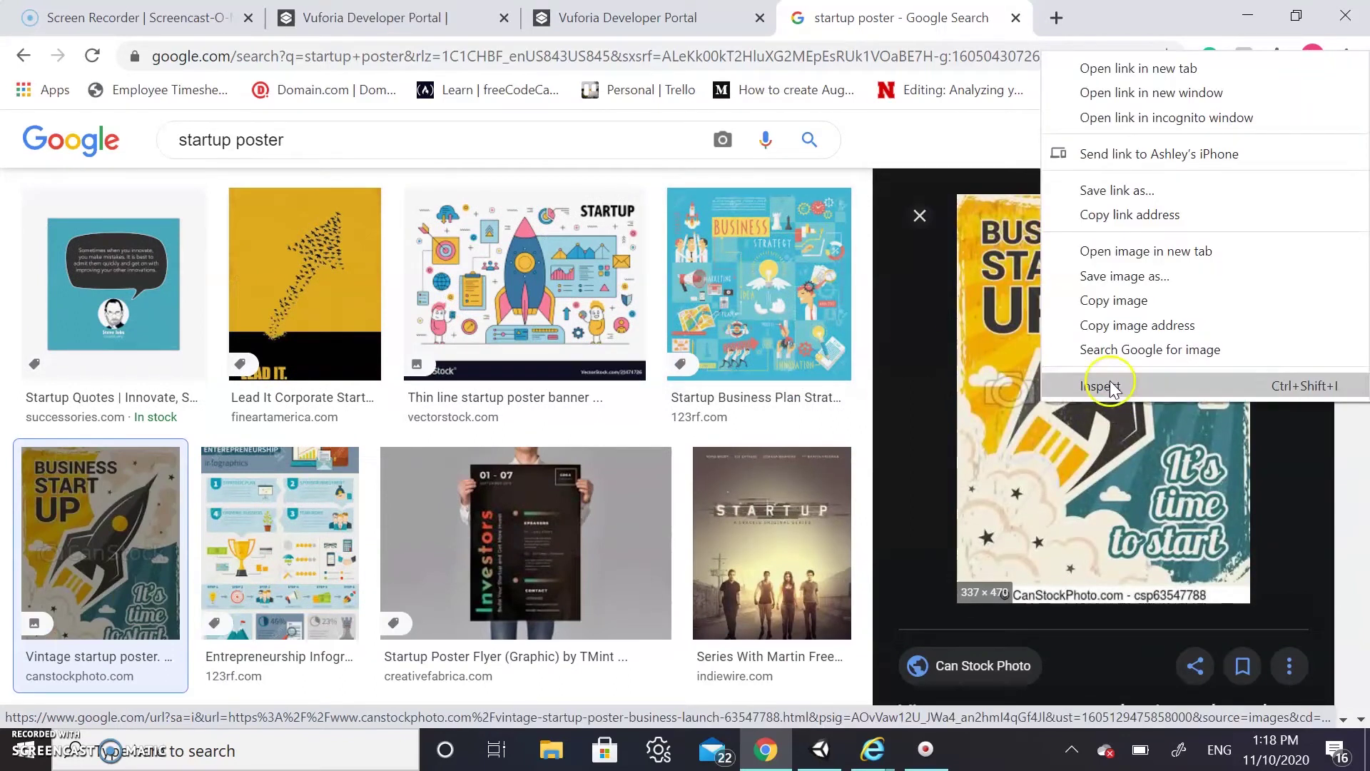
{"action": "left_click", "coordinate": [1131, 276]}
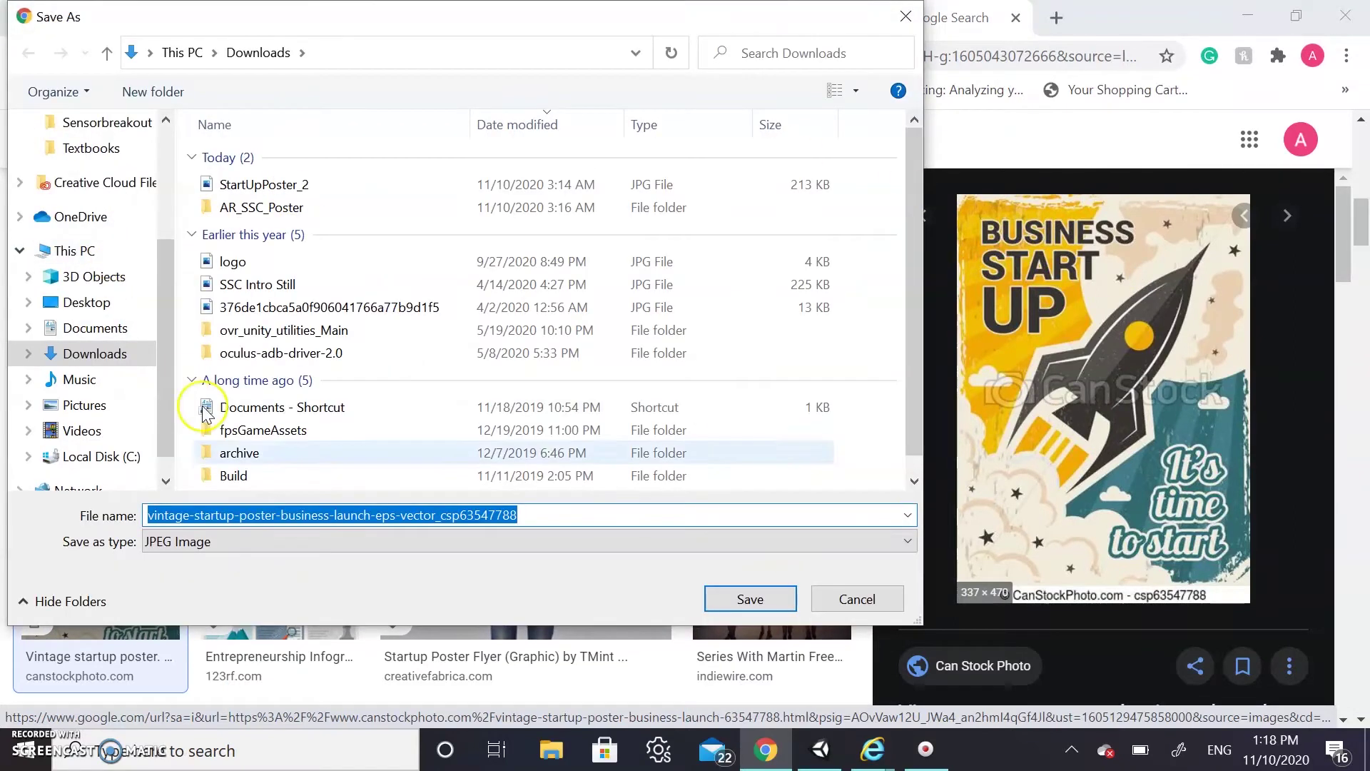
{"action": "type", "text": "StartupPo"}
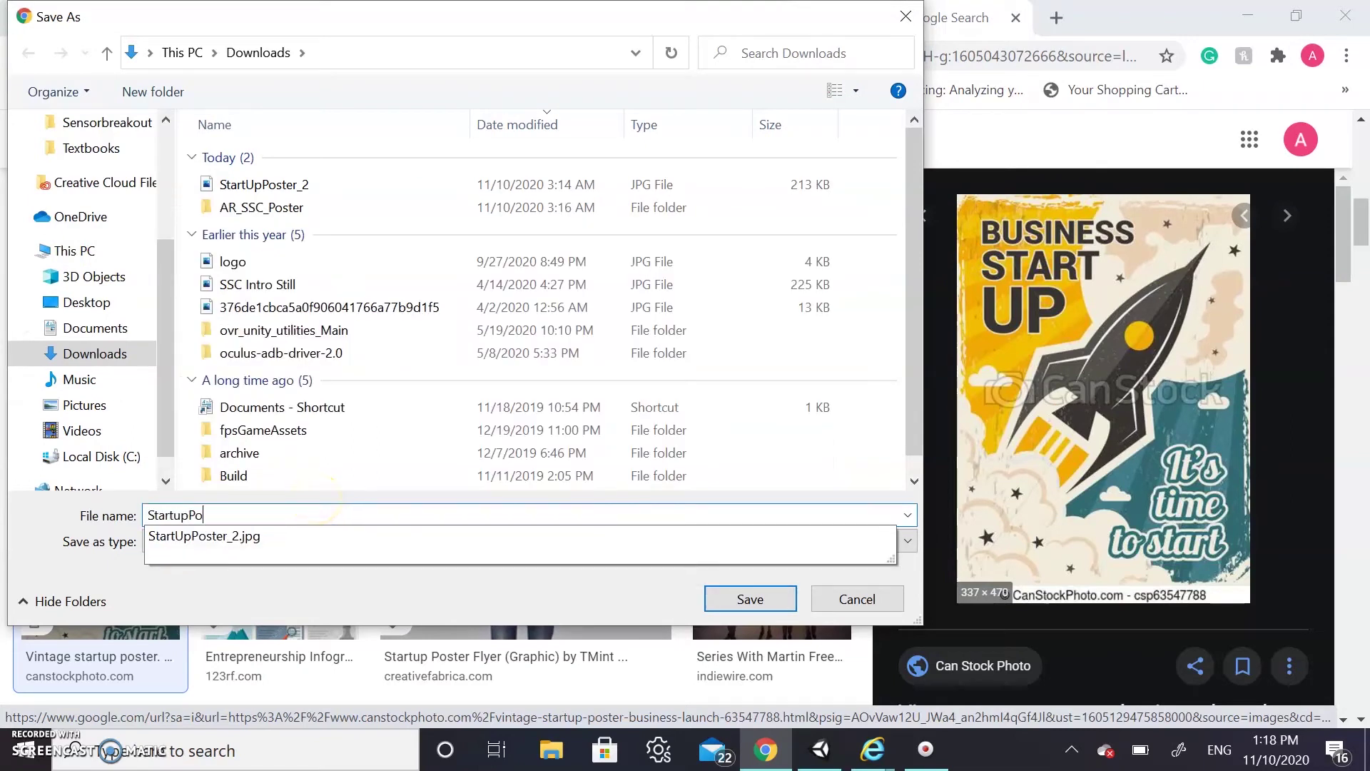
{"action": "type", "text": "os"}
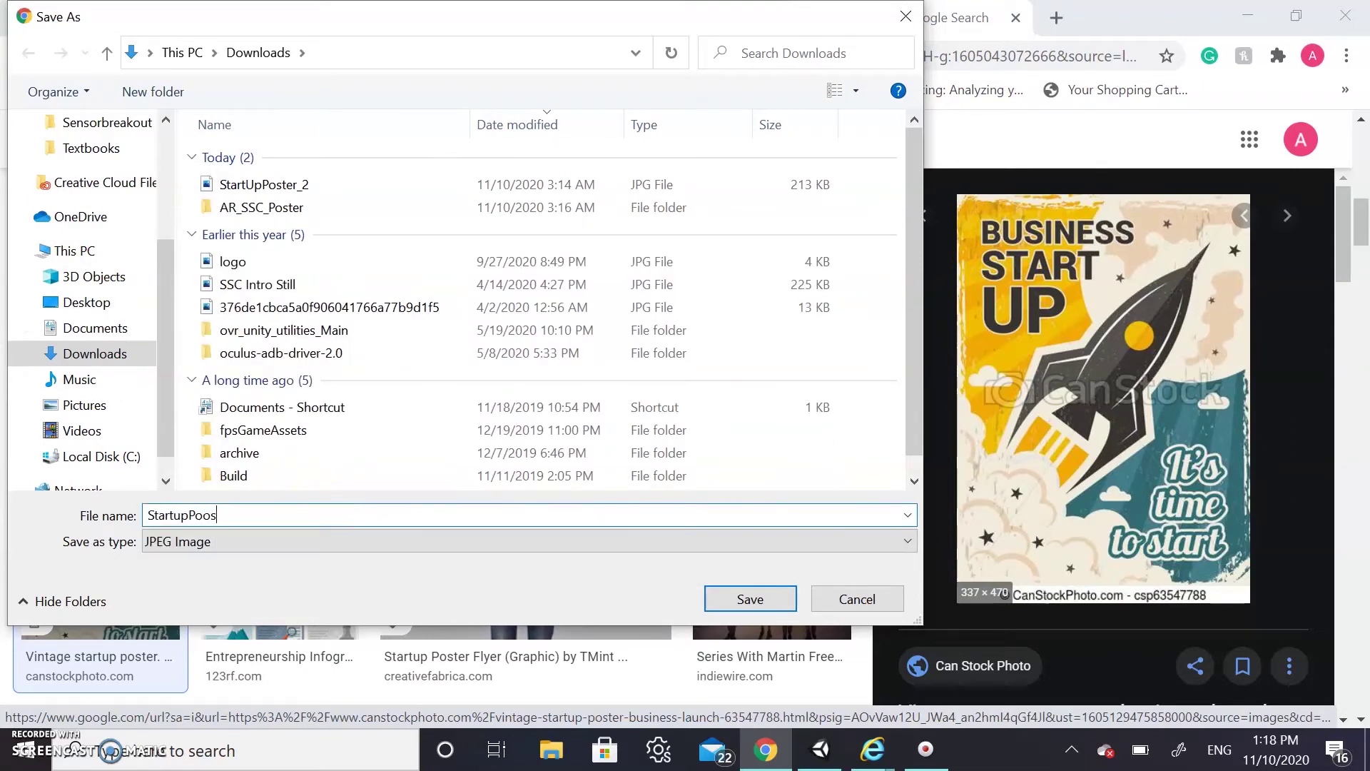
{"action": "key", "text": "BackSpace"}
{"action": "key", "text": "BackSpace"}
{"action": "type", "text": "sterVin"}
{"action": "mouse_move", "coordinate": [788, 761]}
{"action": "key", "text": "Return"}
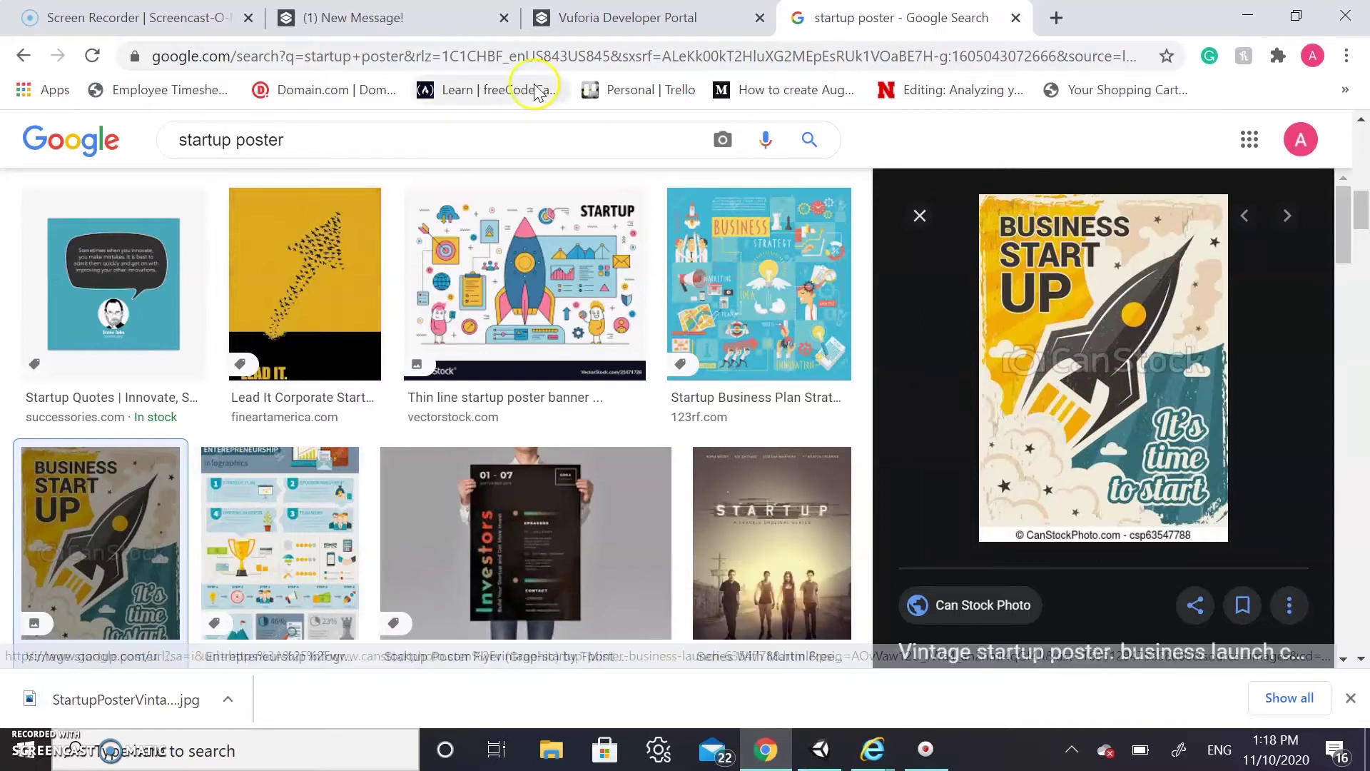
Go to the Target Manager and start adding a new database
{"action": "left_click", "coordinate": [644, 20]}
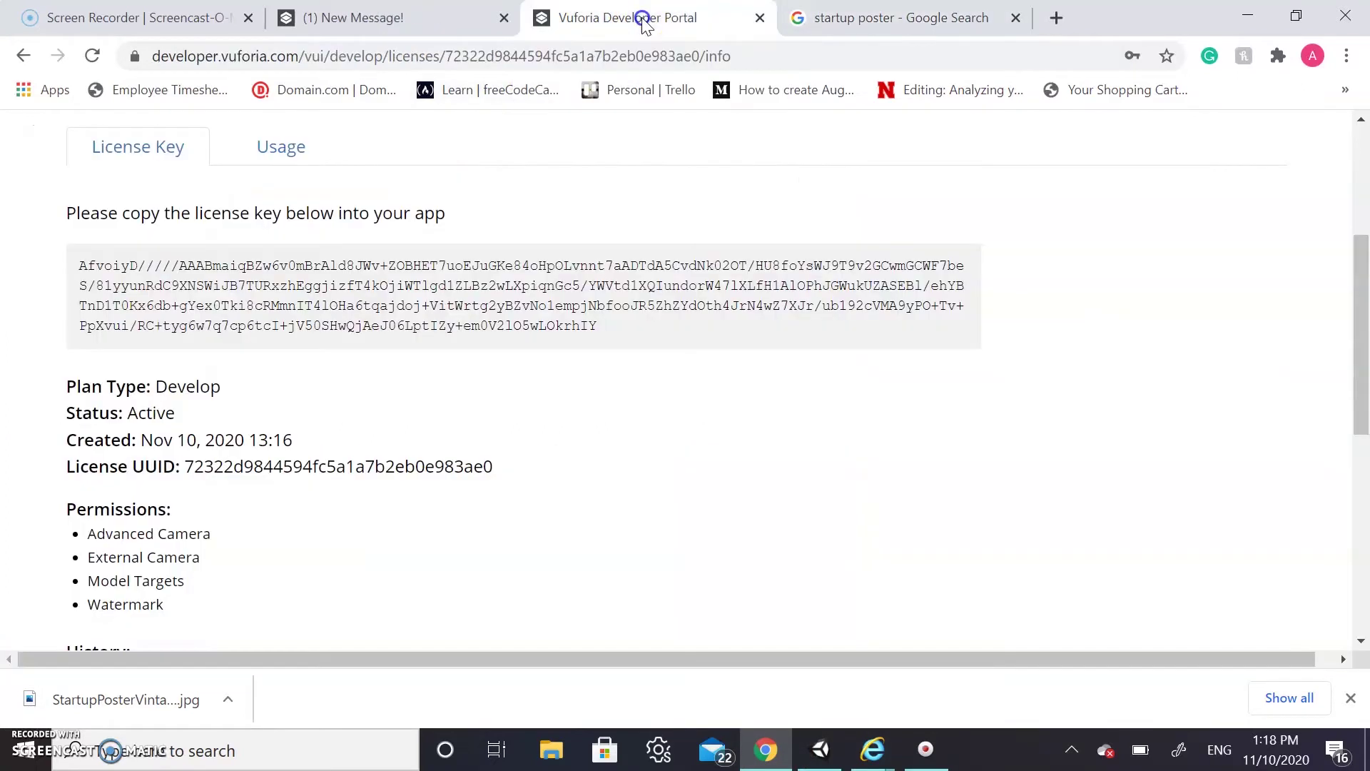
{"action": "scroll", "coordinate": [417, 512], "scroll_direction": "up", "scroll_amount": 5}
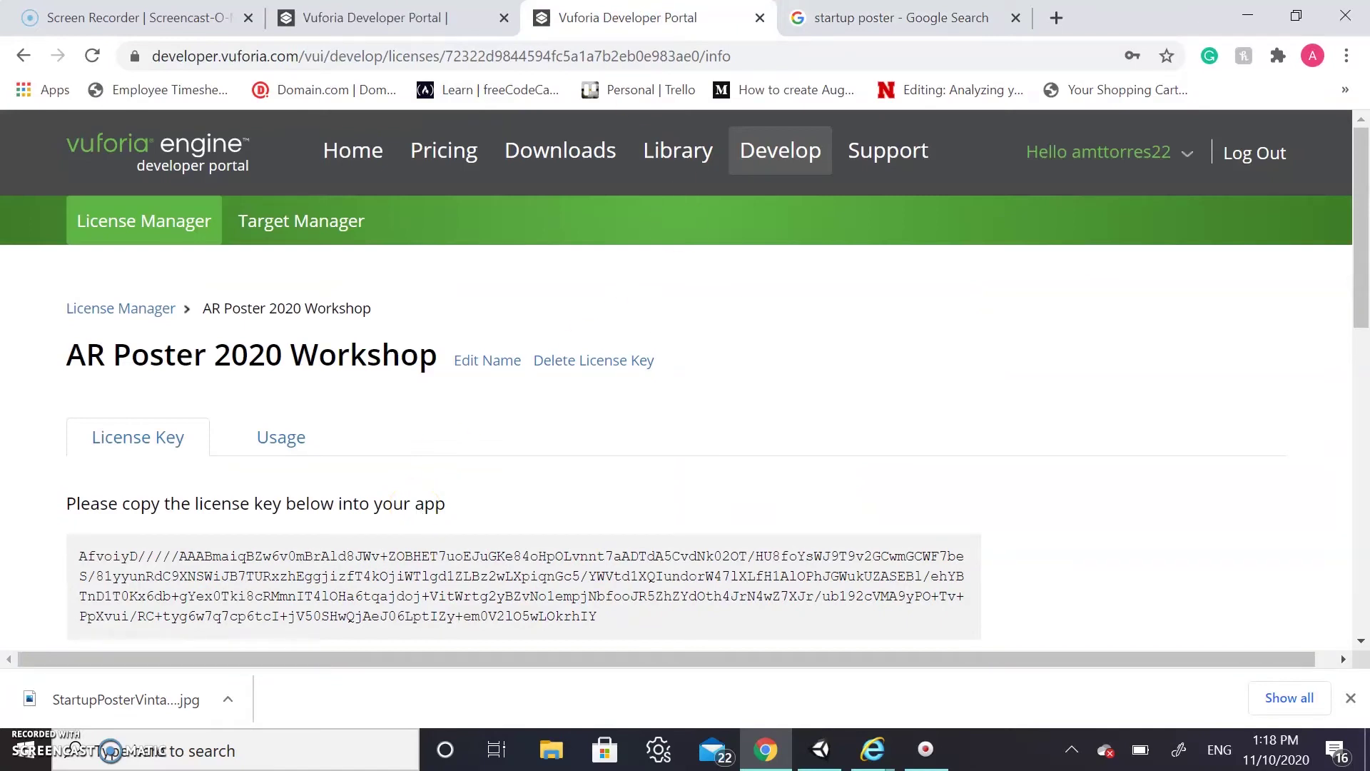
{"action": "left_click", "coordinate": [324, 219]}
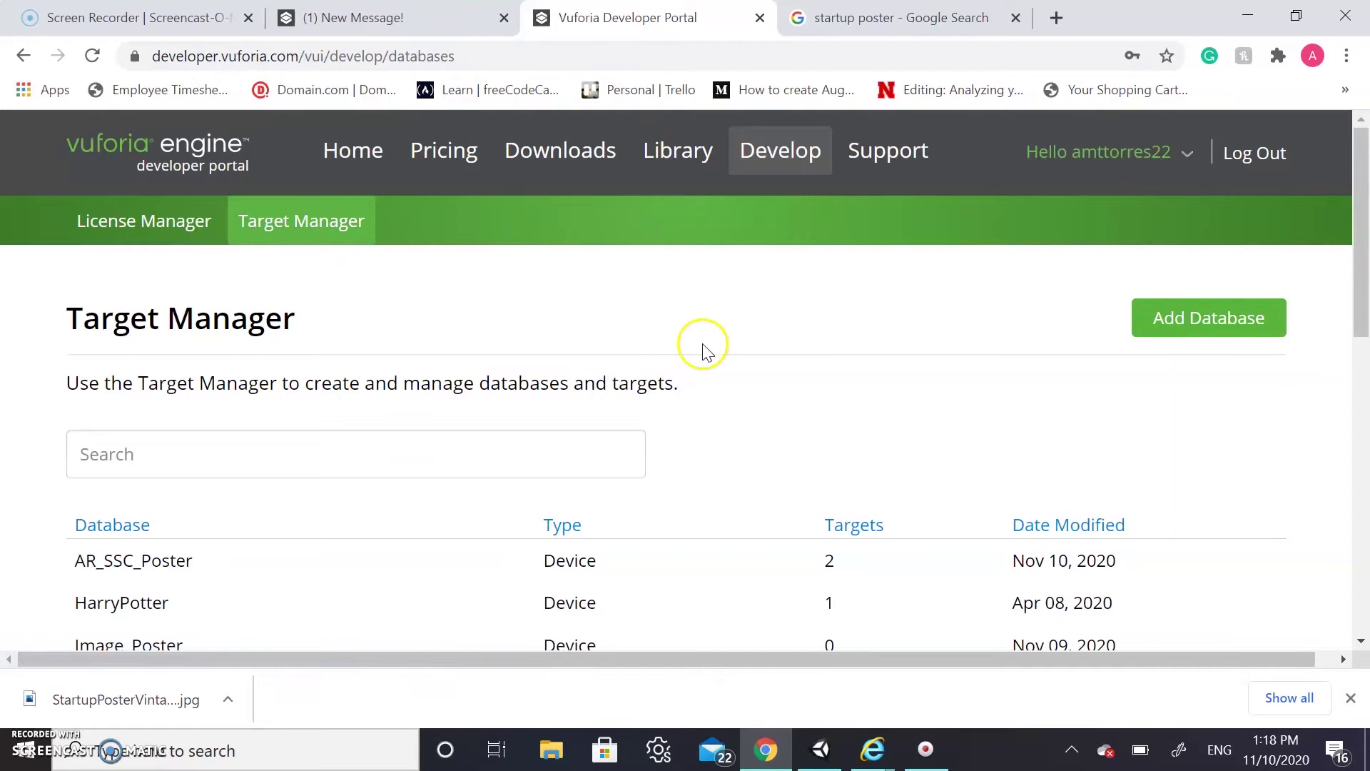
{"action": "scroll", "coordinate": [866, 358], "scroll_direction": "down", "scroll_amount": 2}
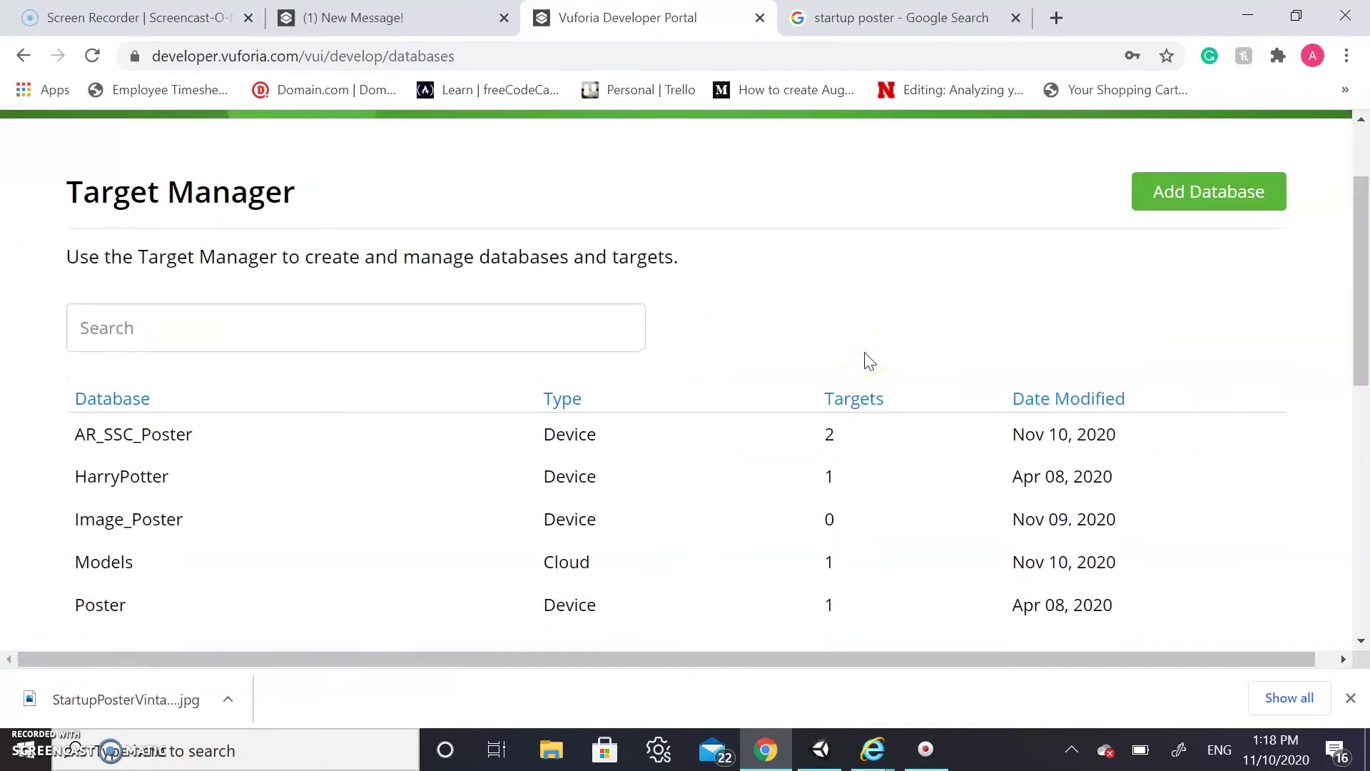
{"action": "left_click", "coordinate": [1203, 202]}
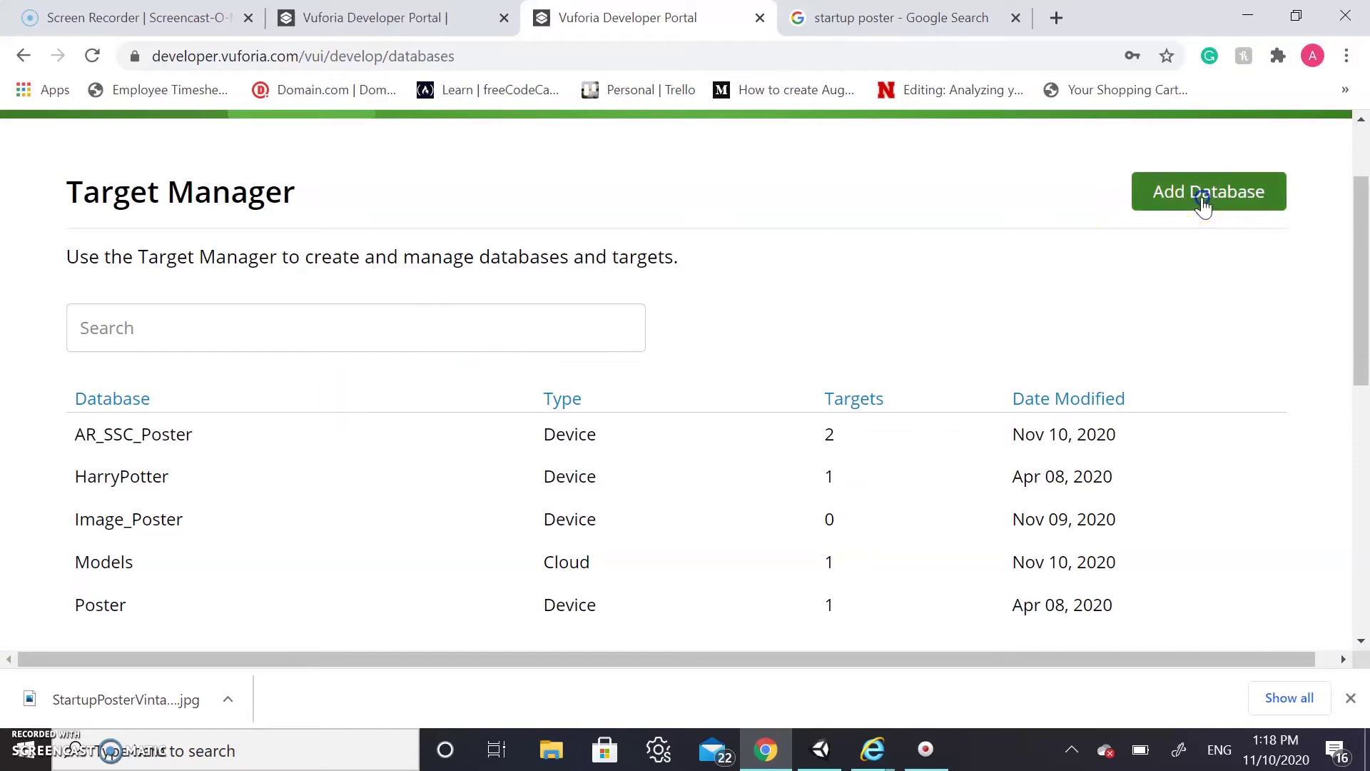
Name the Device database AR_Poster_2020, create it, and open its empty target list
{"action": "left_click", "coordinate": [576, 305]}
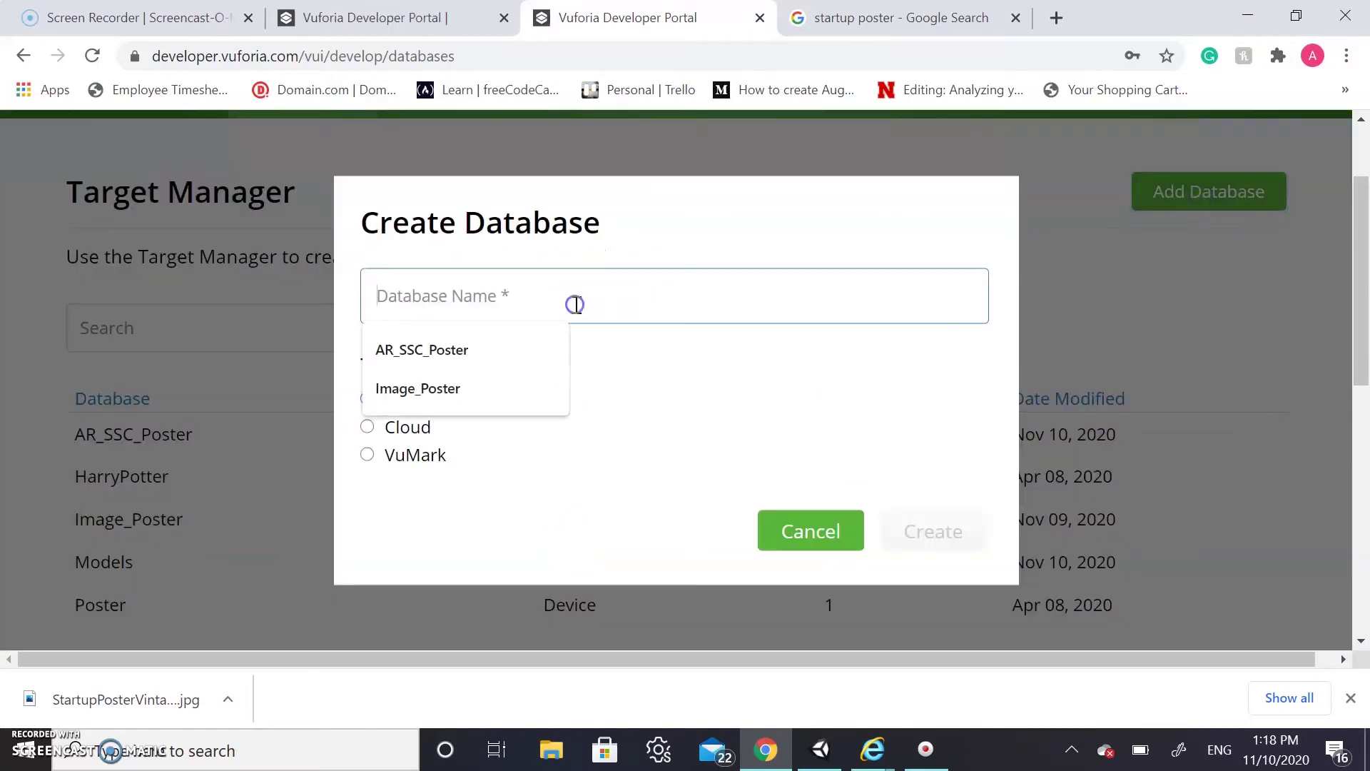
{"action": "type", "text": "A"}
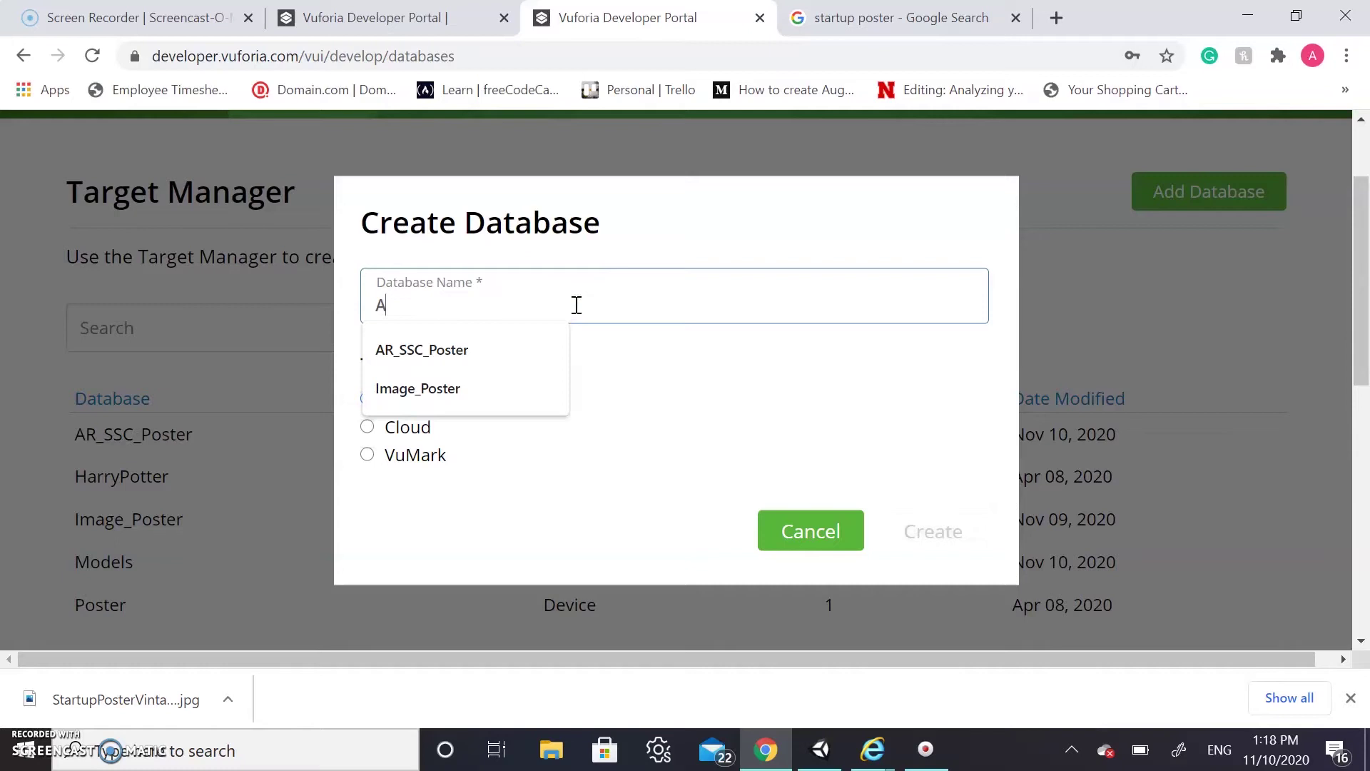
{"action": "type", "text": "R Psster "}
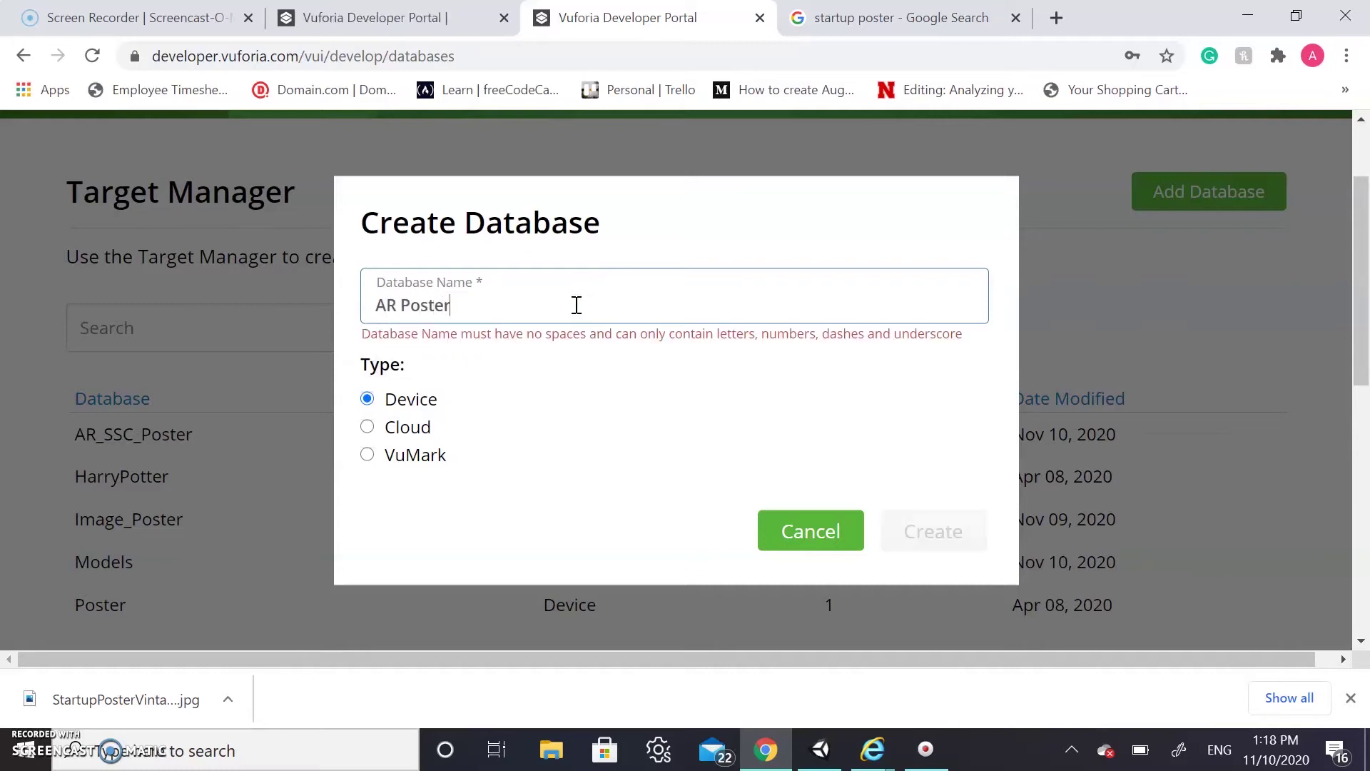
{"action": "type", "text": "2020"}
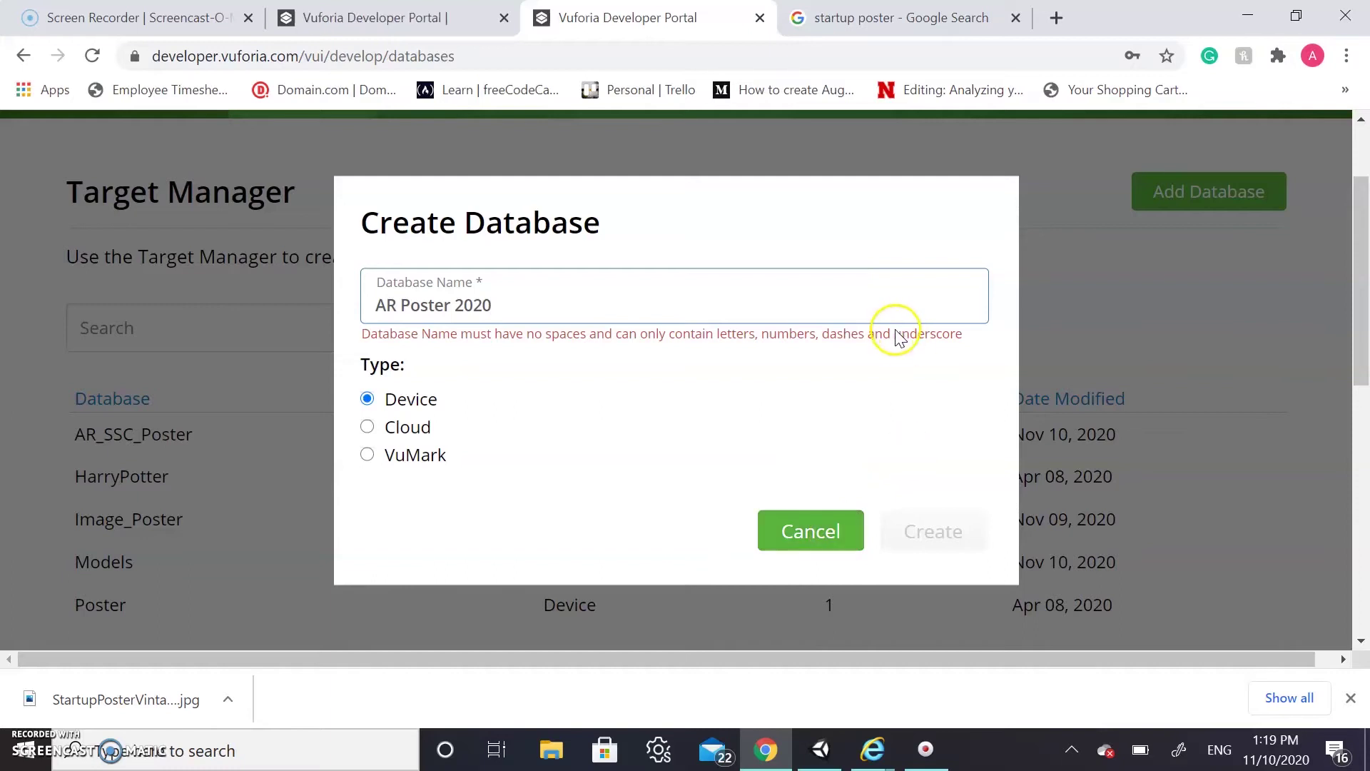
{"action": "left_click", "coordinate": [454, 306]}
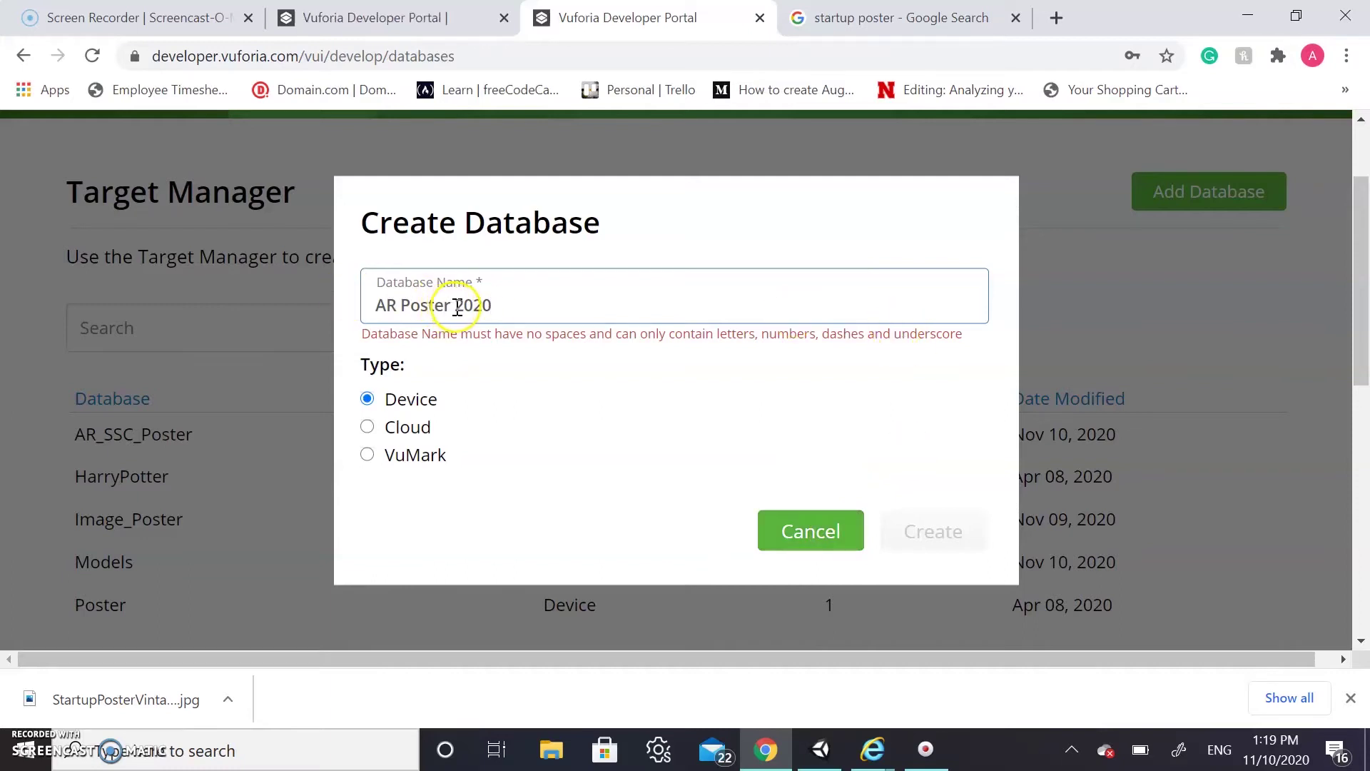
{"action": "key", "text": "BackSpace"}
{"action": "key", "text": "Left"}
{"action": "key", "text": "Left"}
{"action": "key", "text": "Left"}
{"action": "key", "text": "BackSpace"}
{"action": "type", "text": "_"}
{"action": "left_click", "coordinate": [456, 306]}
{"action": "key", "text": "BackSpace"}
{"action": "type", "text": "_"}
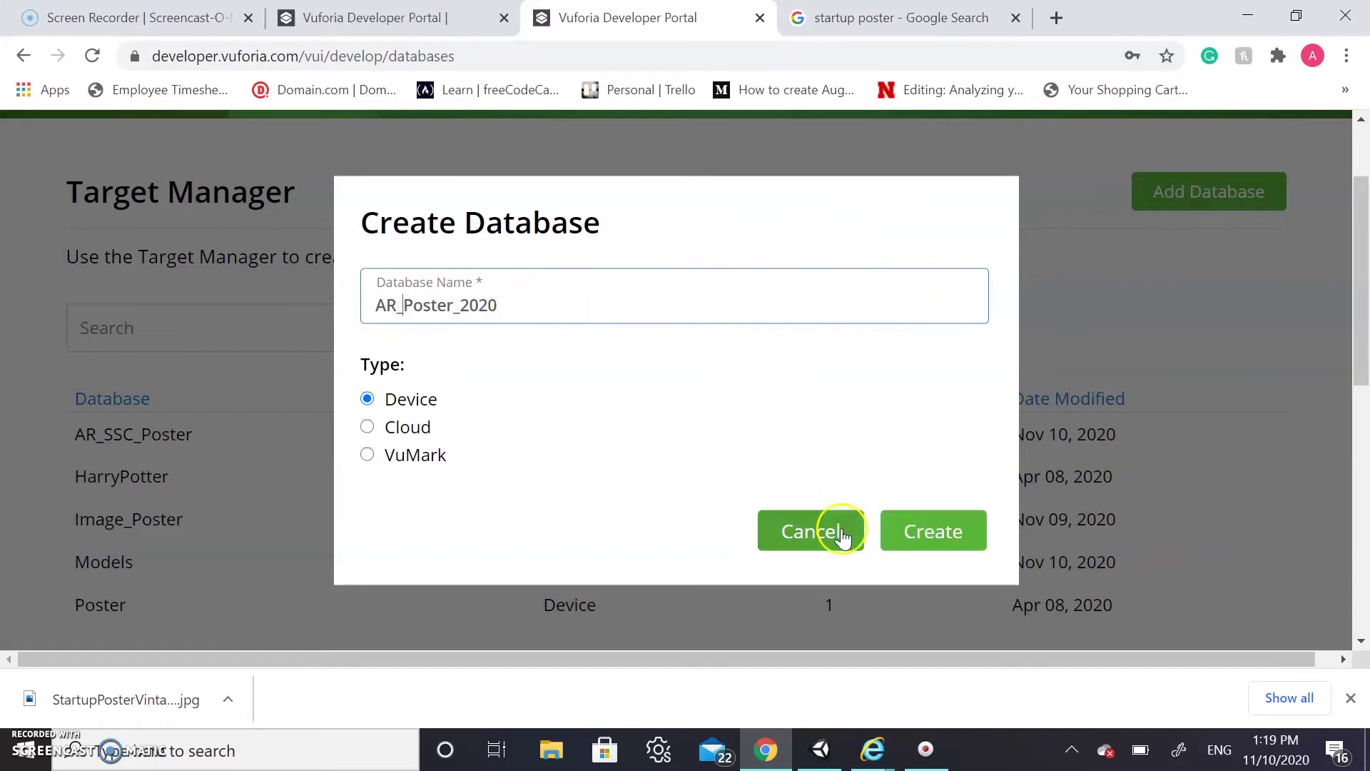
{"action": "left_click", "coordinate": [924, 546]}
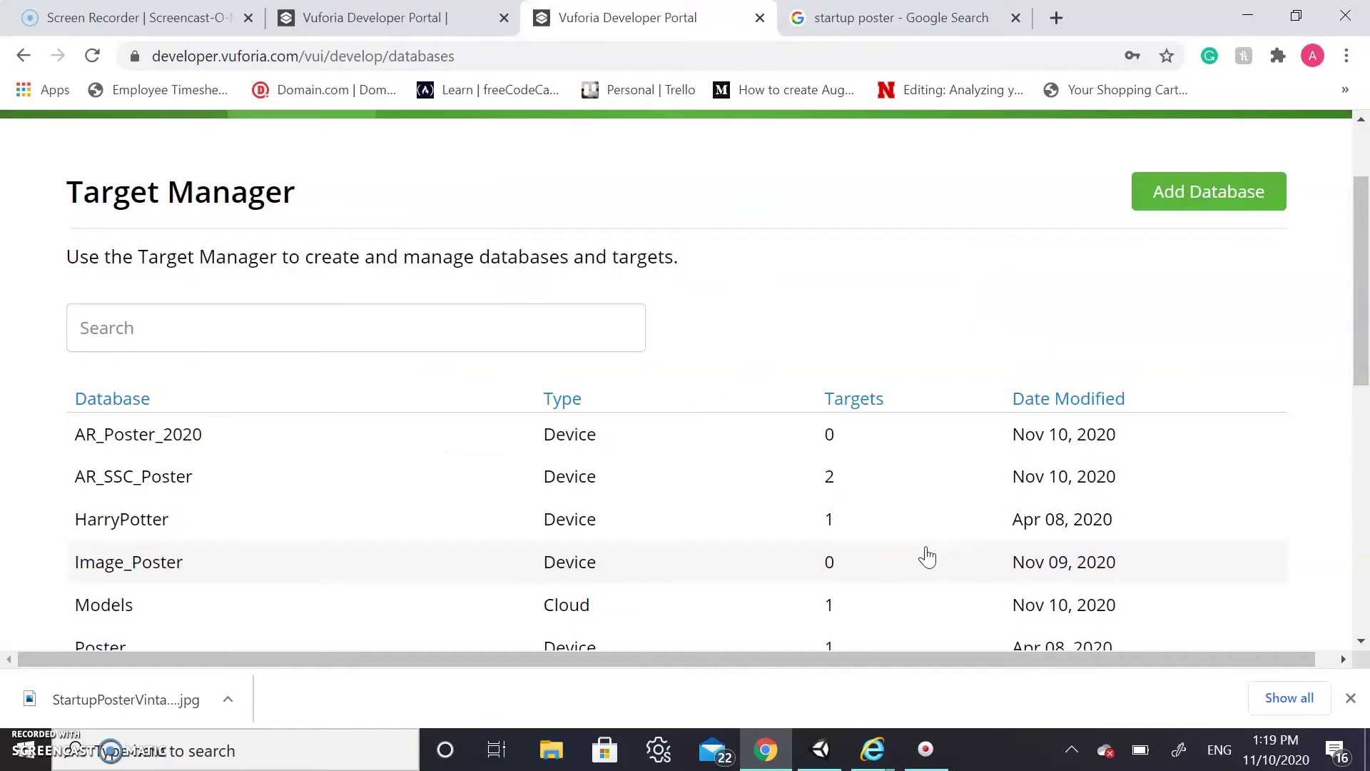
{"action": "left_click", "coordinate": [191, 432]}
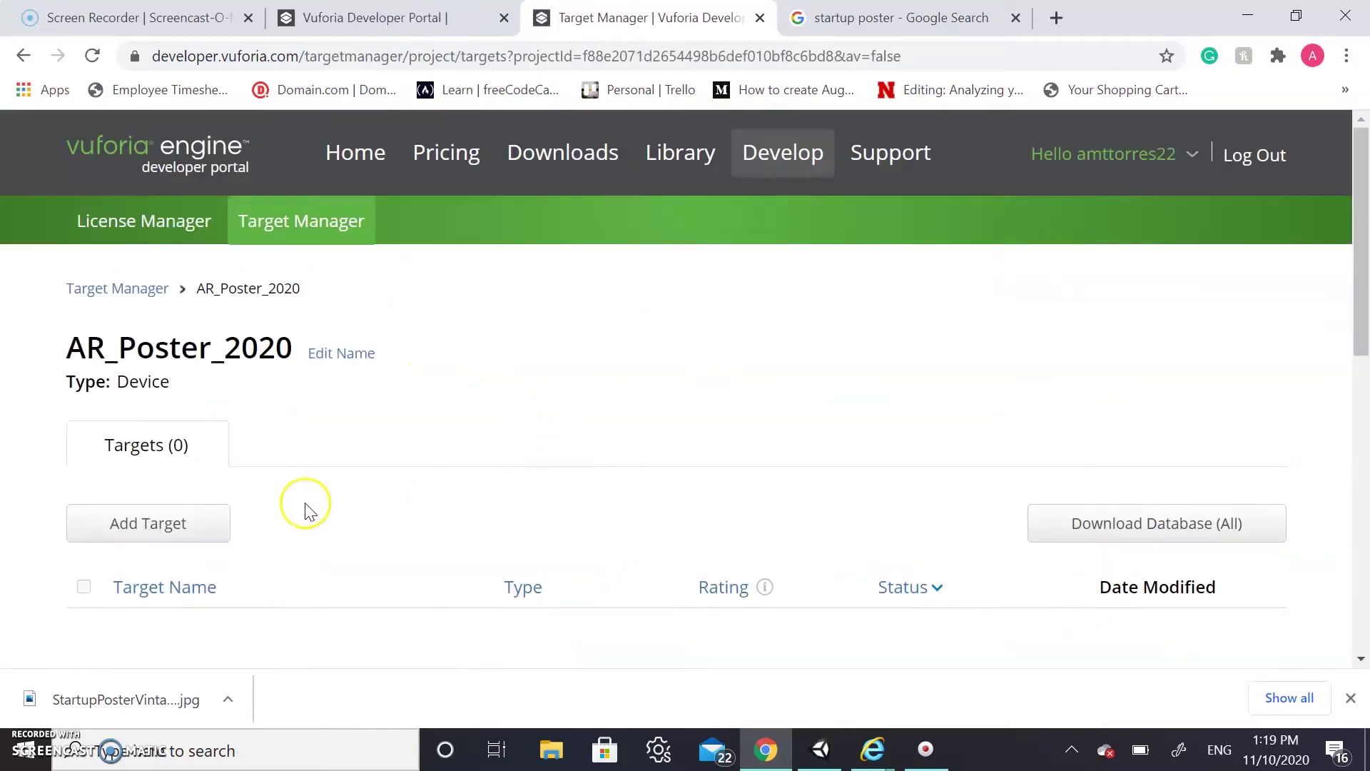
Start a new target and load the StartupPosterVintage poster image file
{"action": "left_click", "coordinate": [170, 525]}
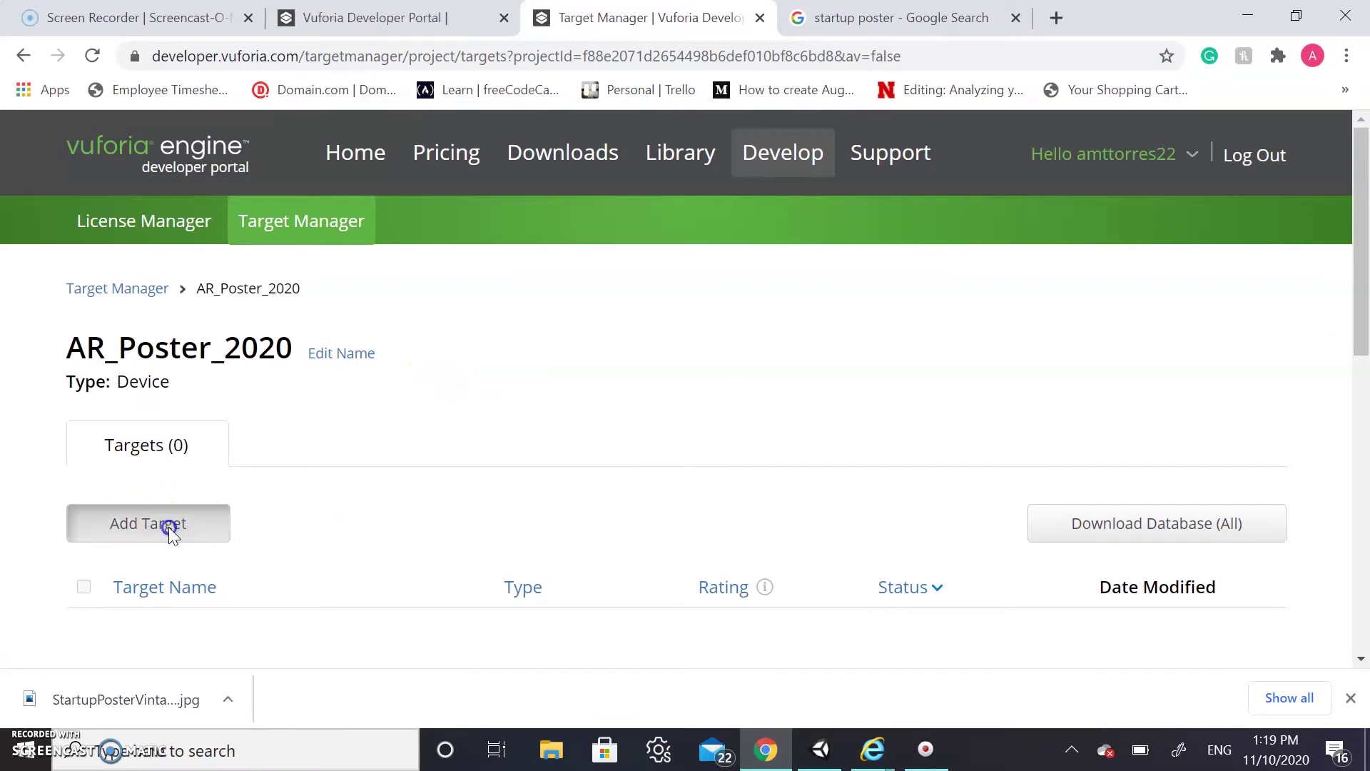
{"action": "scroll", "coordinate": [550, 546], "scroll_direction": "down", "scroll_amount": 1}
{"action": "left_click", "coordinate": [877, 476]}
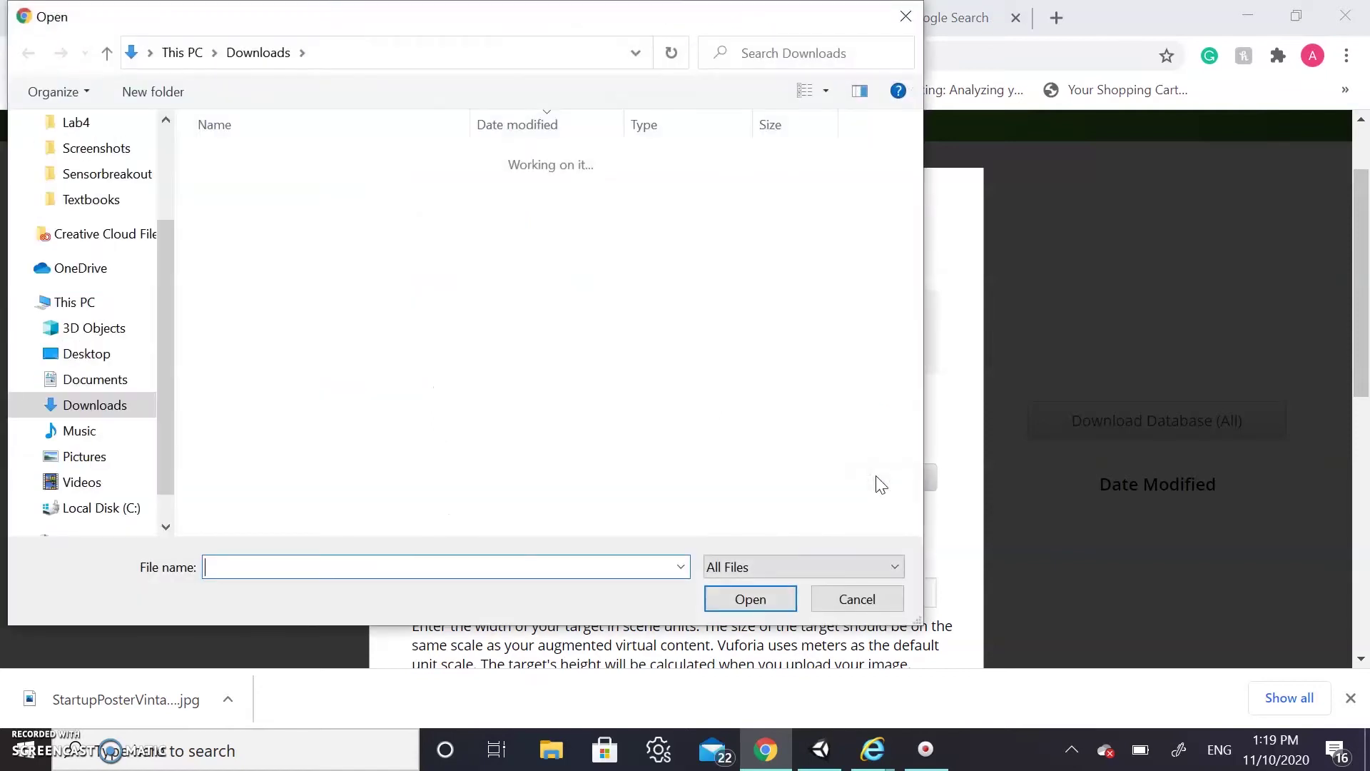
{"action": "left_click", "coordinate": [627, 294]}
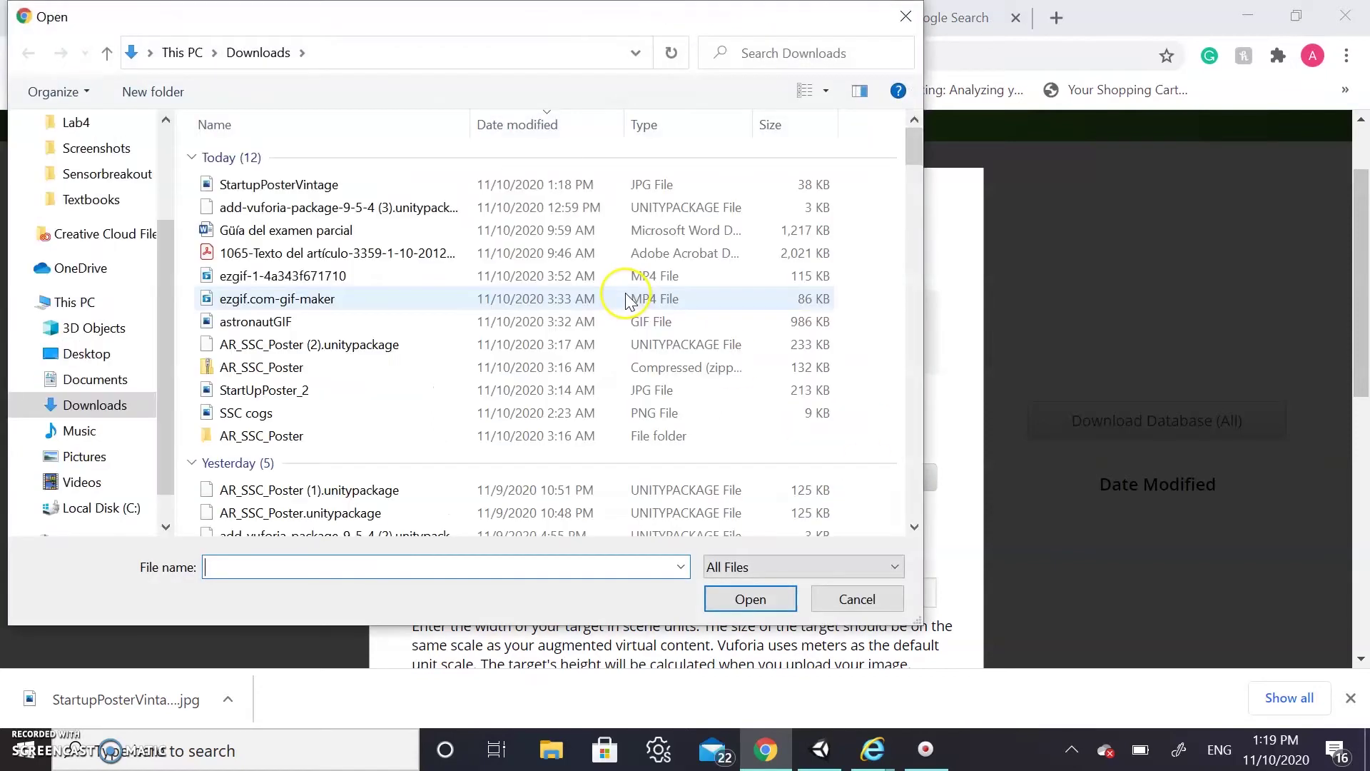
{"action": "left_click", "coordinate": [348, 189]}
{"action": "left_click", "coordinate": [751, 598]}
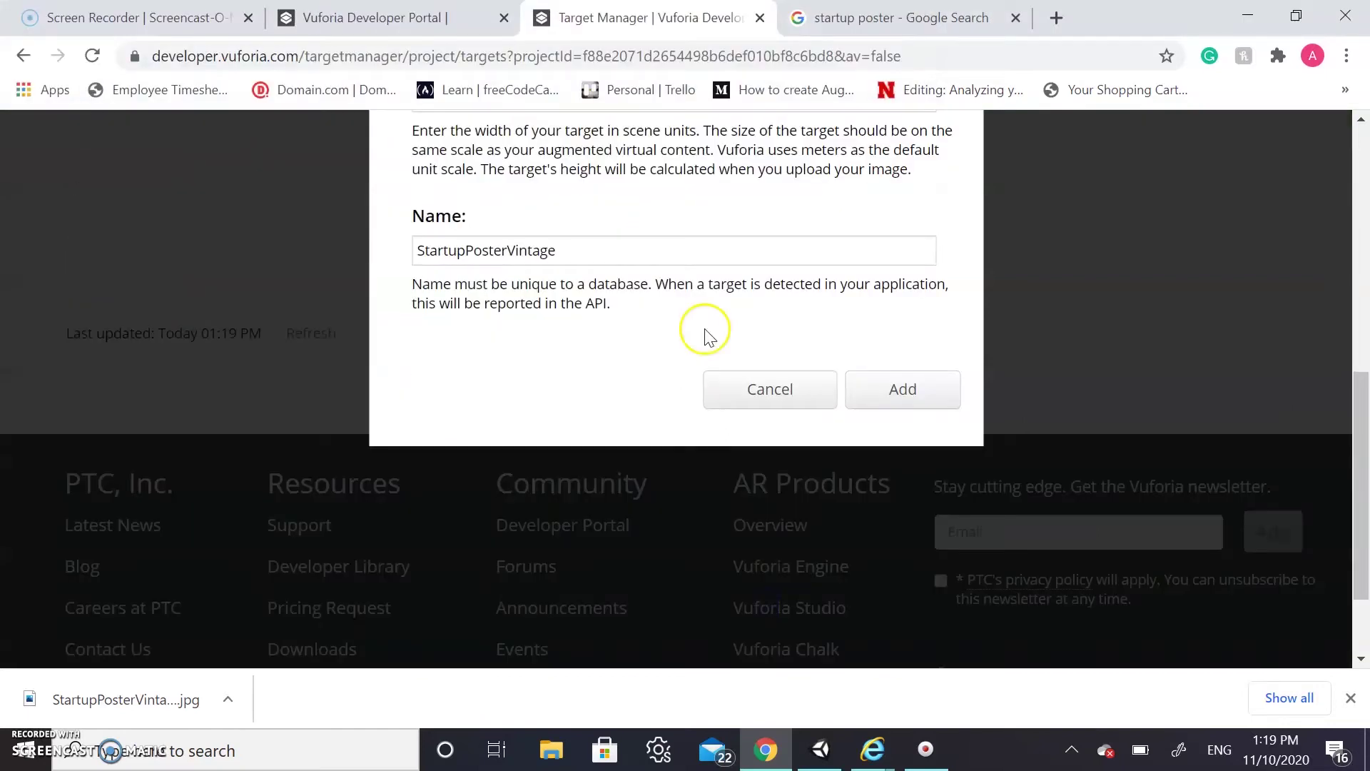
Enter a width of 5 and add the target to AR_Poster_2020
{"action": "scroll", "coordinate": [707, 329], "scroll_direction": "up", "scroll_amount": 4}
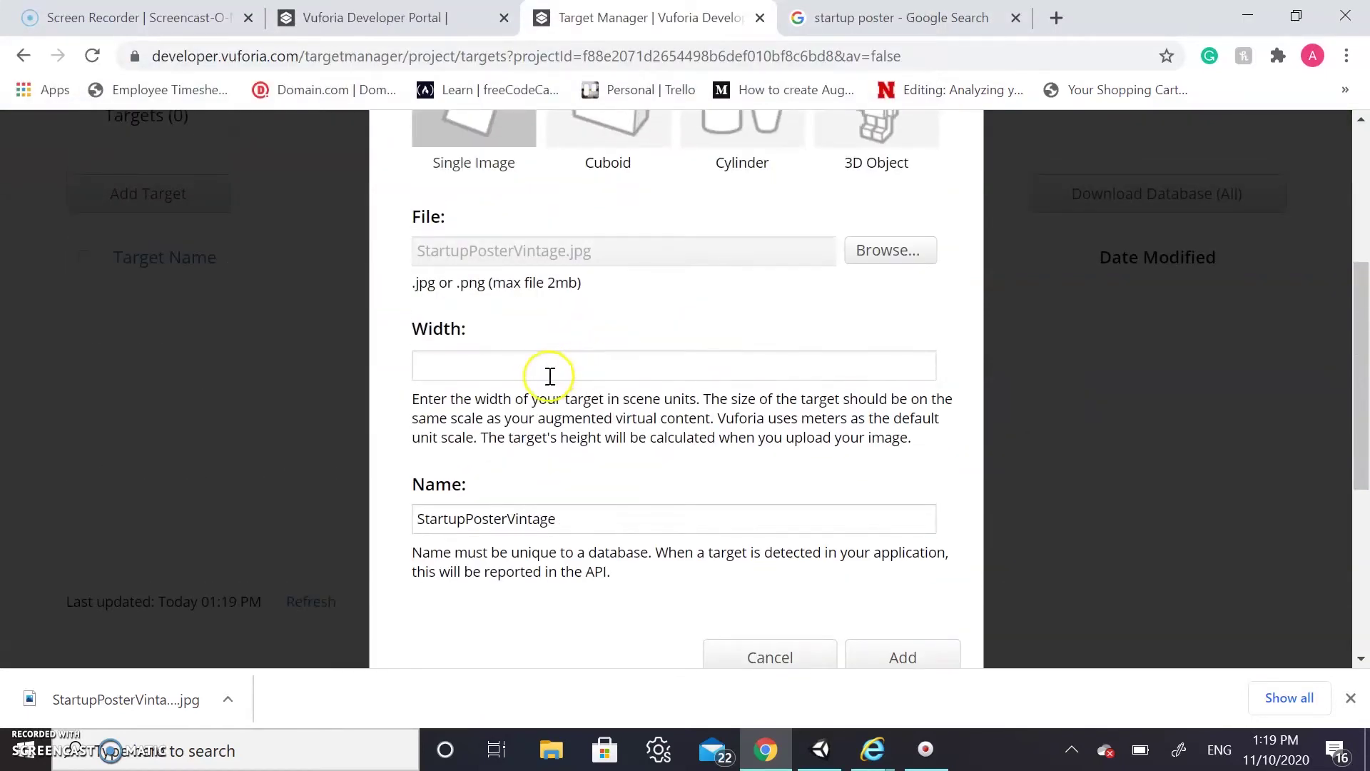
{"action": "left_click", "coordinate": [549, 375]}
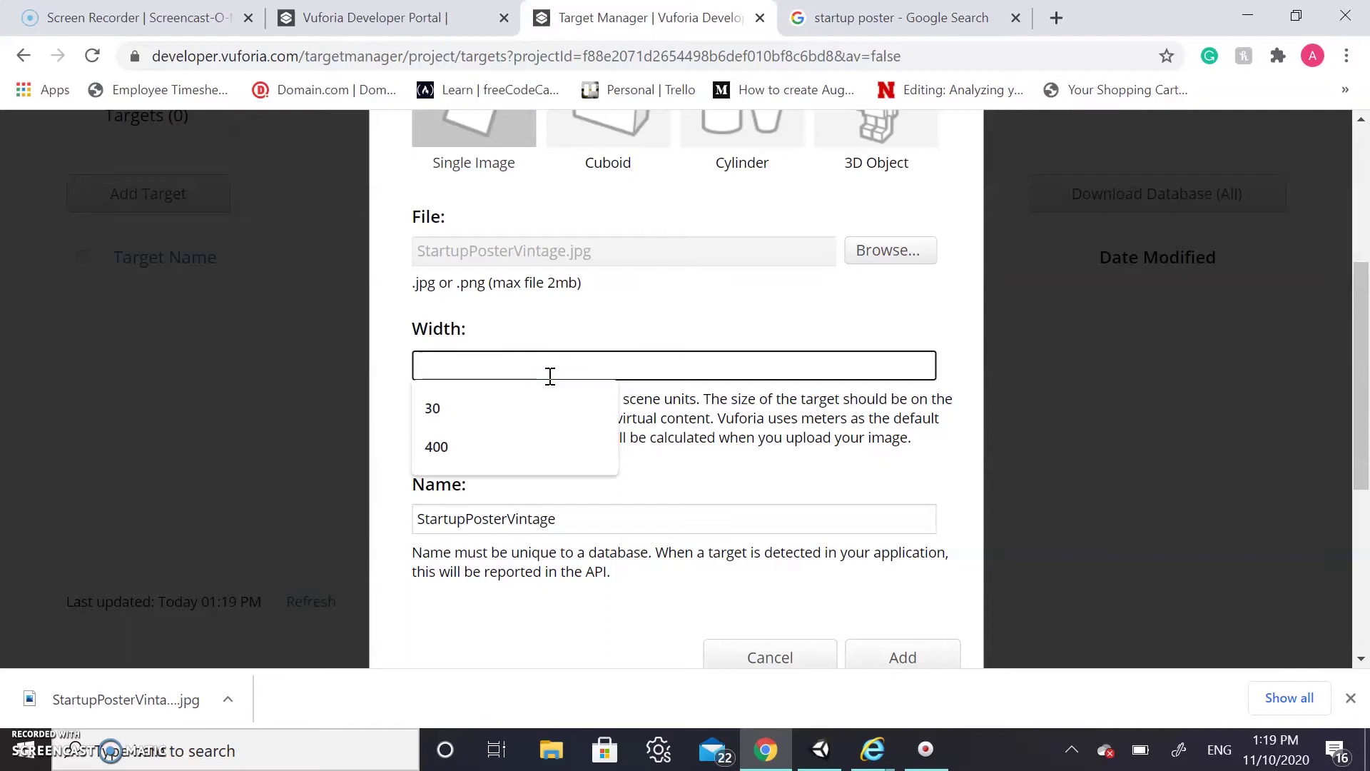
{"action": "type", "text": "5"}
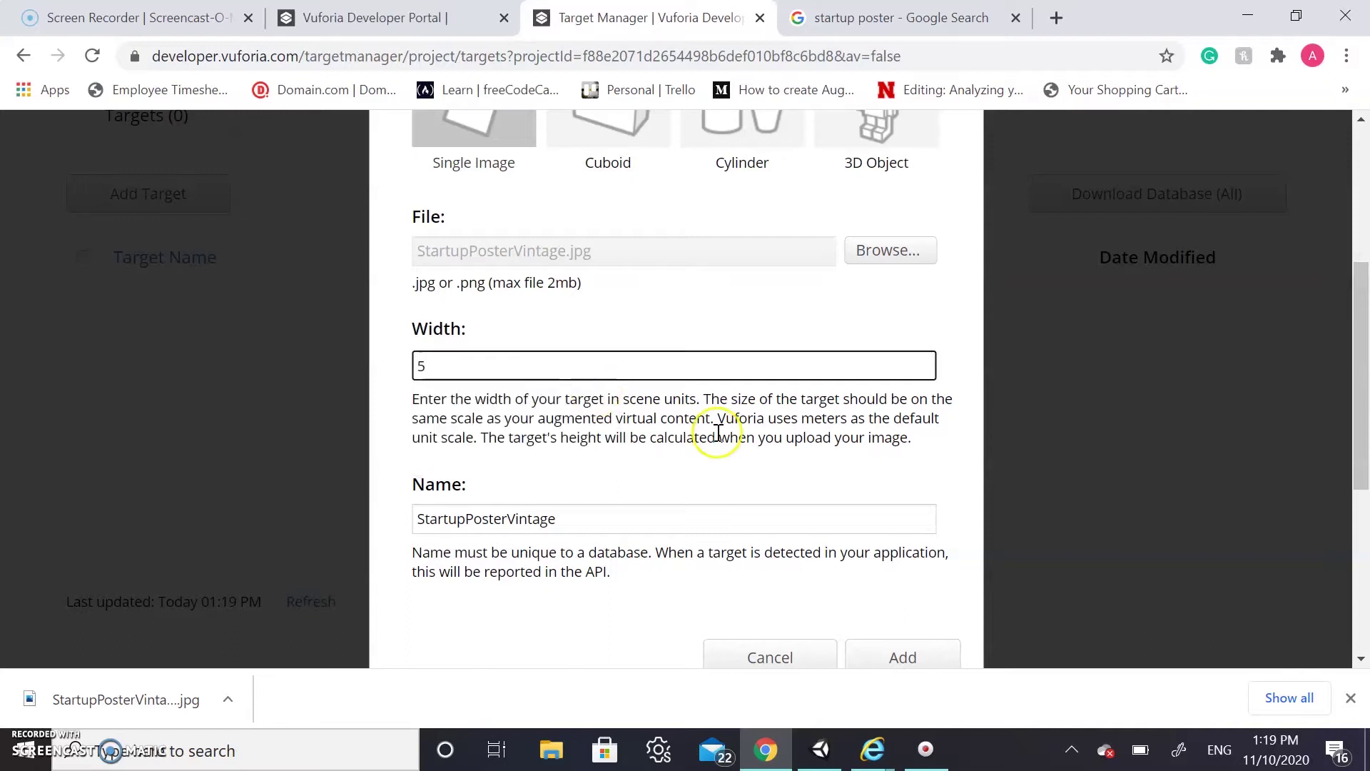
{"action": "scroll", "coordinate": [717, 439], "scroll_direction": "down", "scroll_amount": 2}
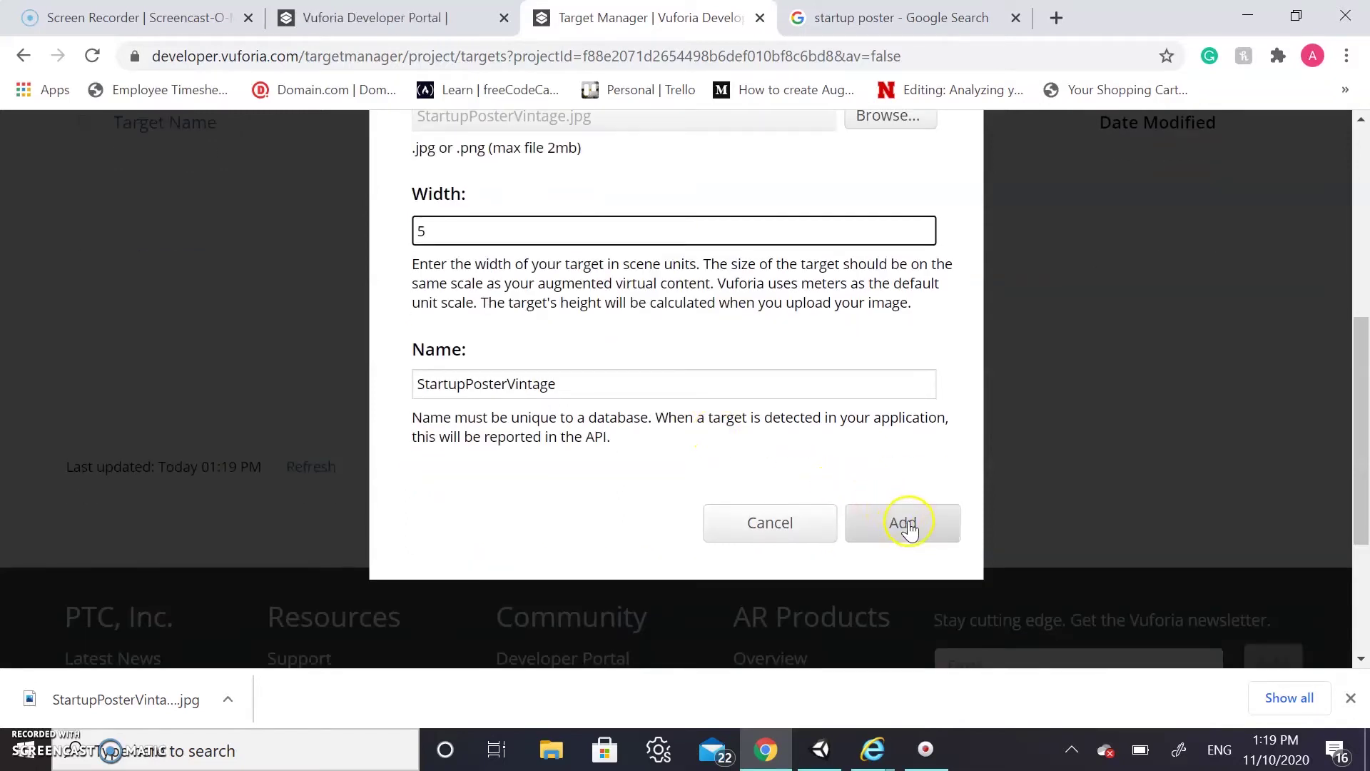
{"action": "left_click", "coordinate": [907, 526]}
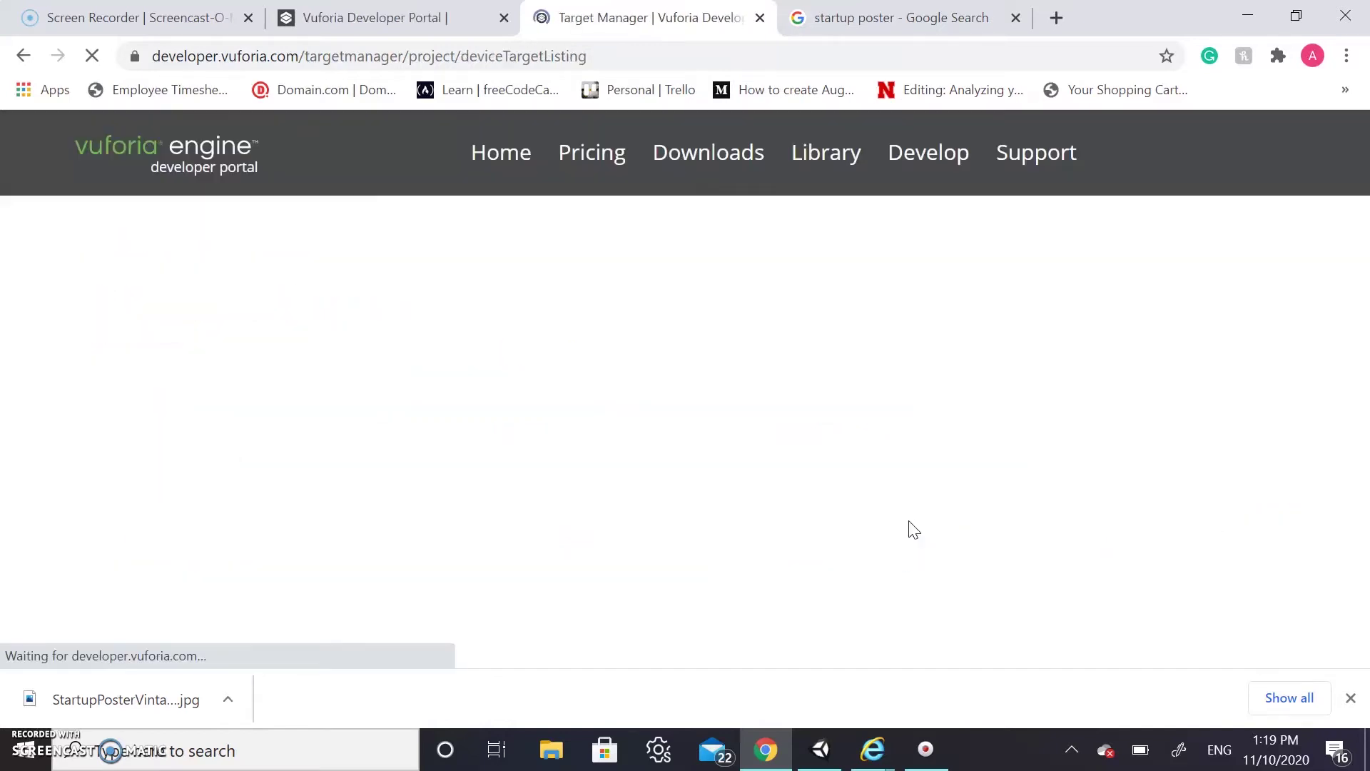
{"action": "scroll", "coordinate": [914, 530], "scroll_direction": "down", "scroll_amount": 1}
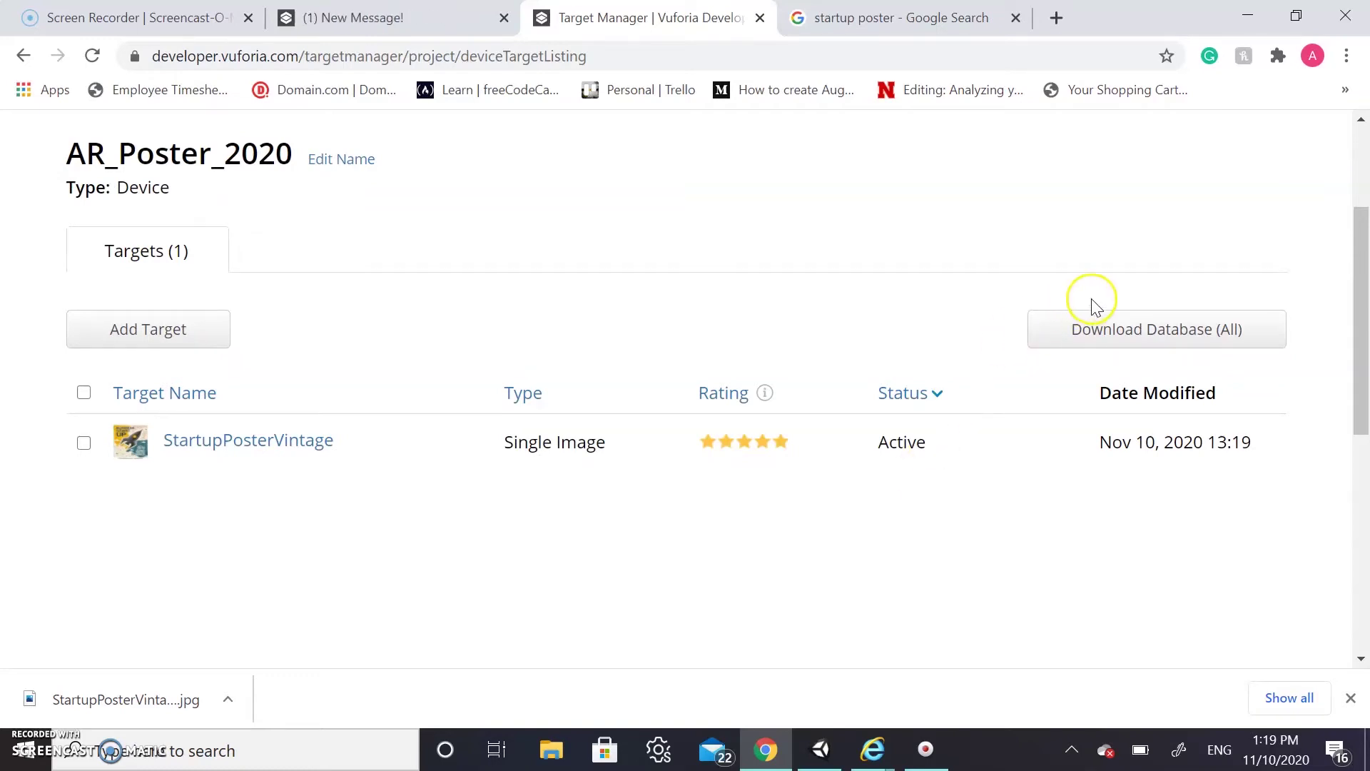
Download the whole AR_Poster_2020 database for Unity Editor, then minimise the browser
{"action": "left_click", "coordinate": [1101, 329]}
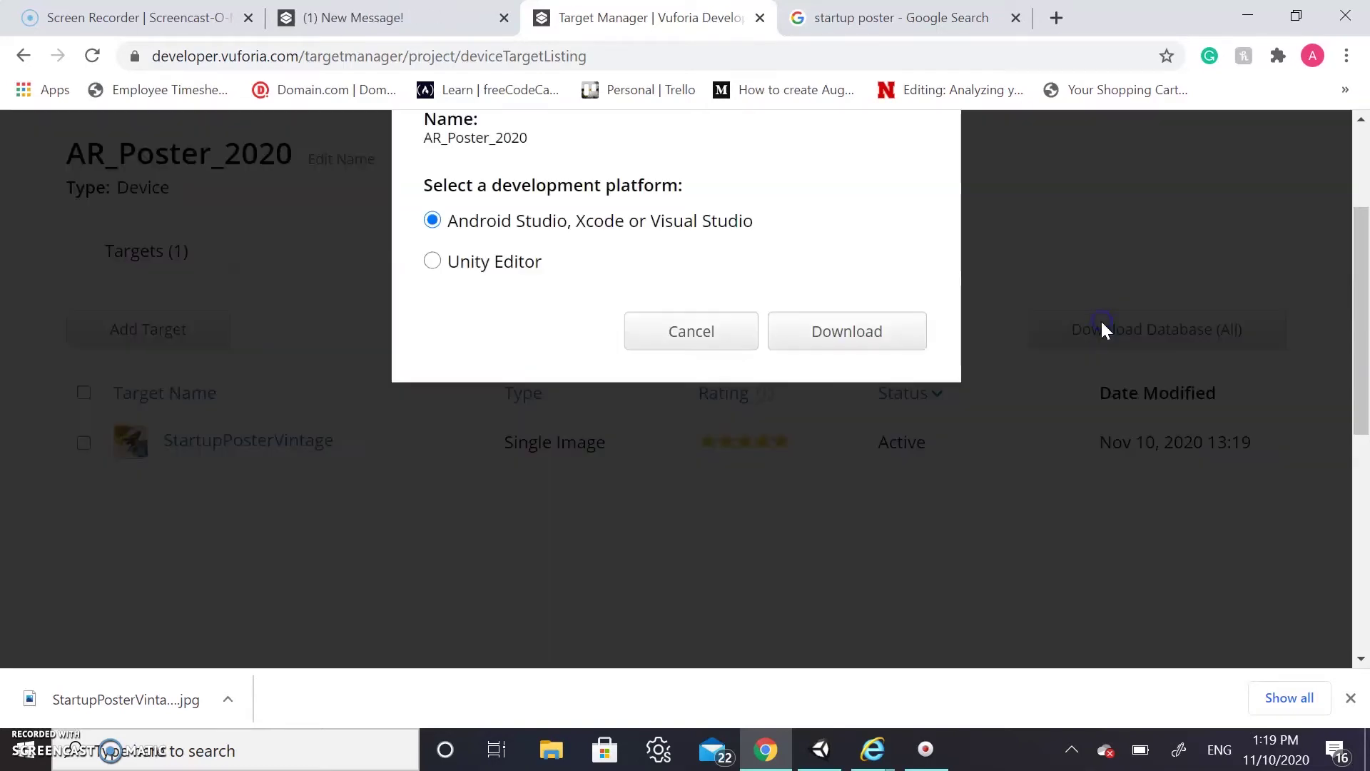
{"action": "left_click", "coordinate": [433, 262]}
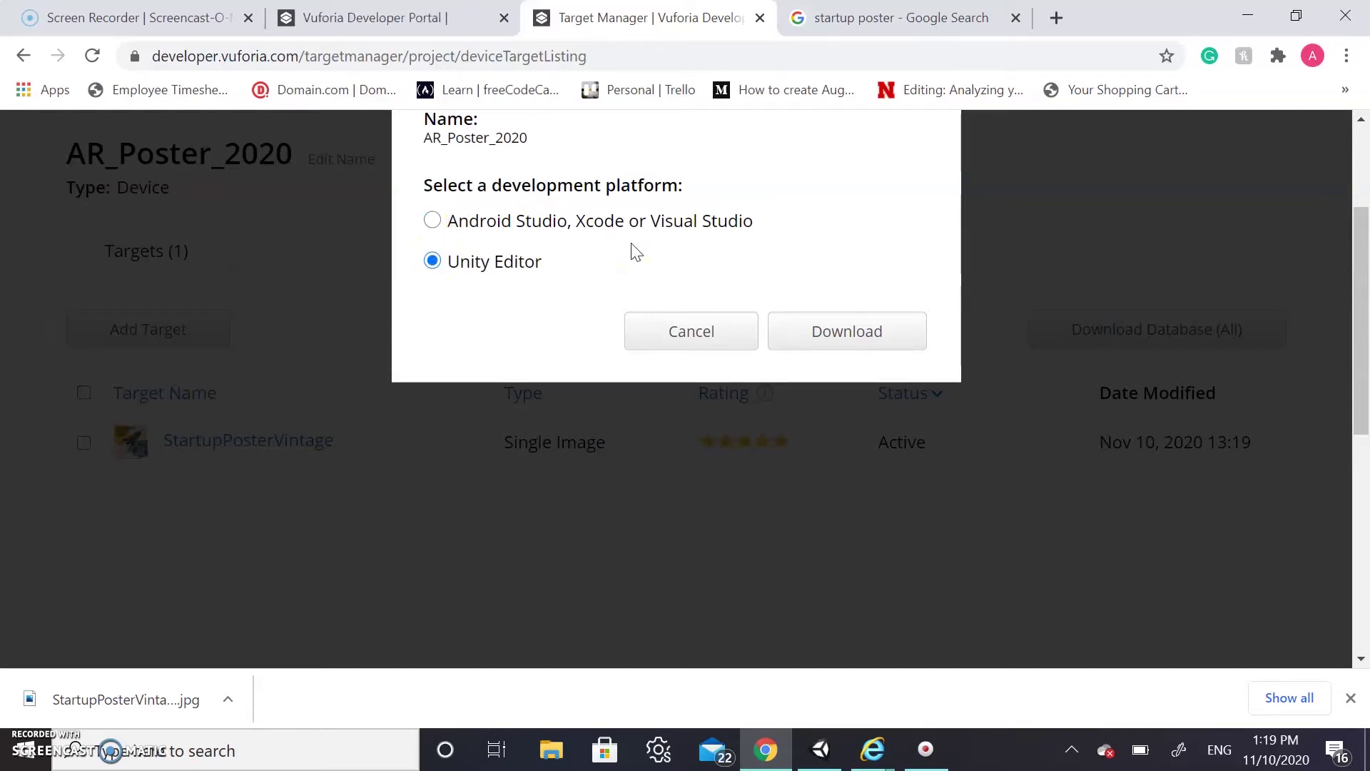
{"action": "scroll", "coordinate": [638, 252], "scroll_direction": "up", "scroll_amount": 2}
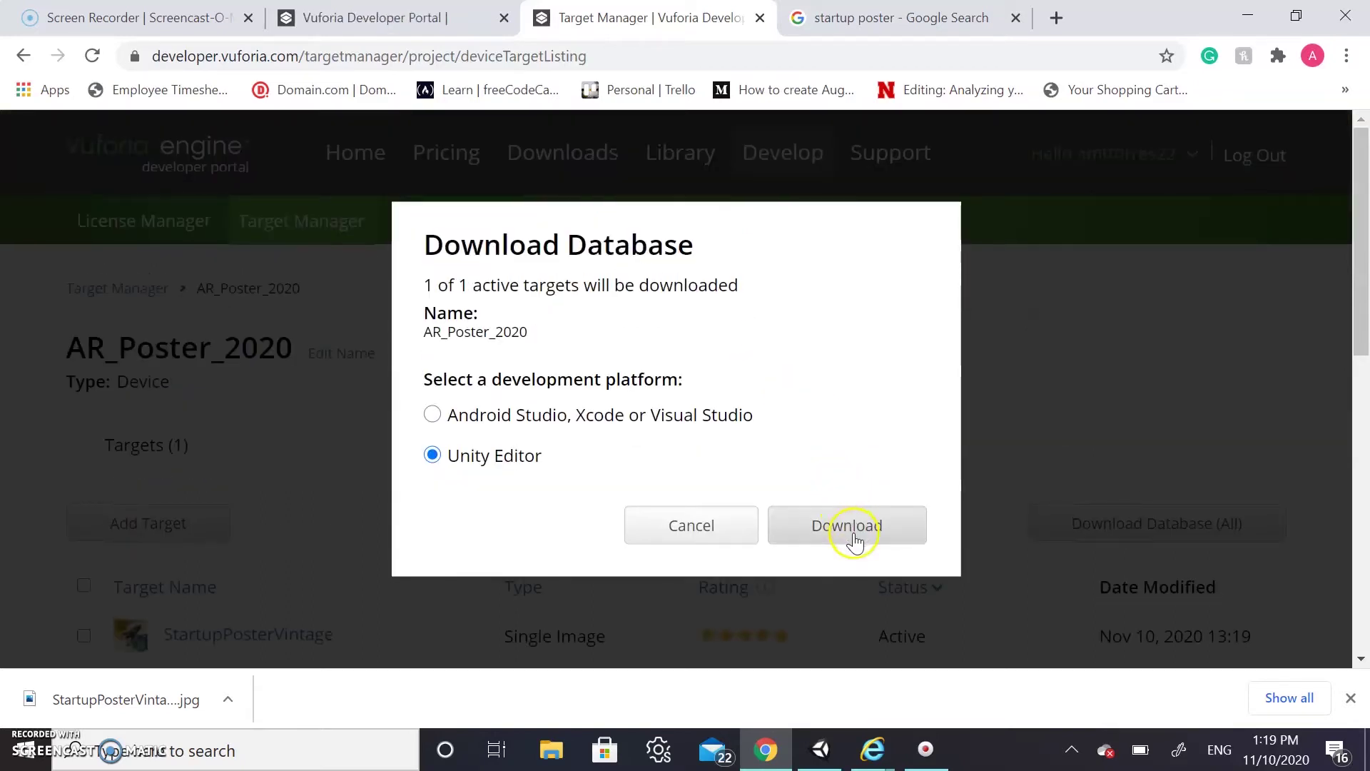
{"action": "left_click", "coordinate": [856, 541]}
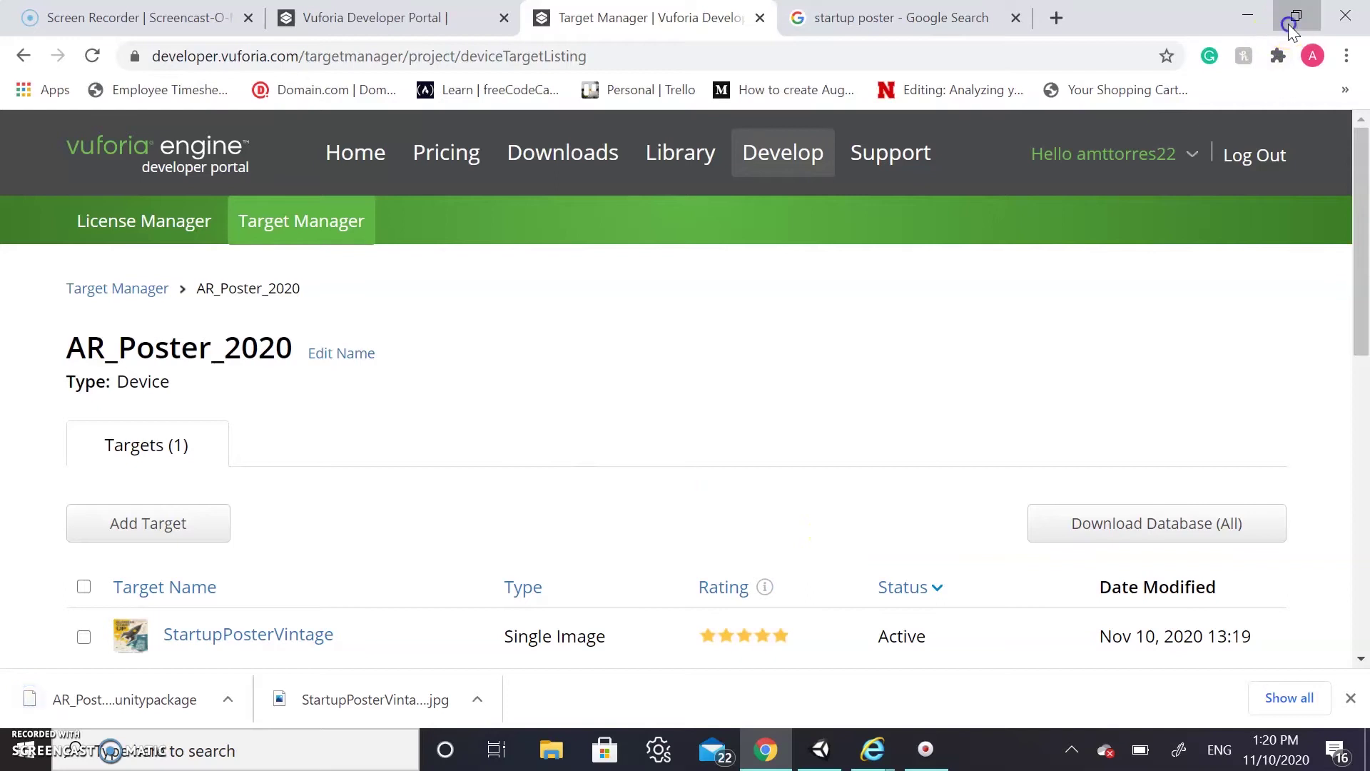
{"action": "left_click", "coordinate": [1294, 21]}
Import the AR_Poster_2020.unitypackage custom package with all its files into Unity
{"action": "left_click_drag", "start_coordinate": [540, 711], "coordinate": [347, 485]}
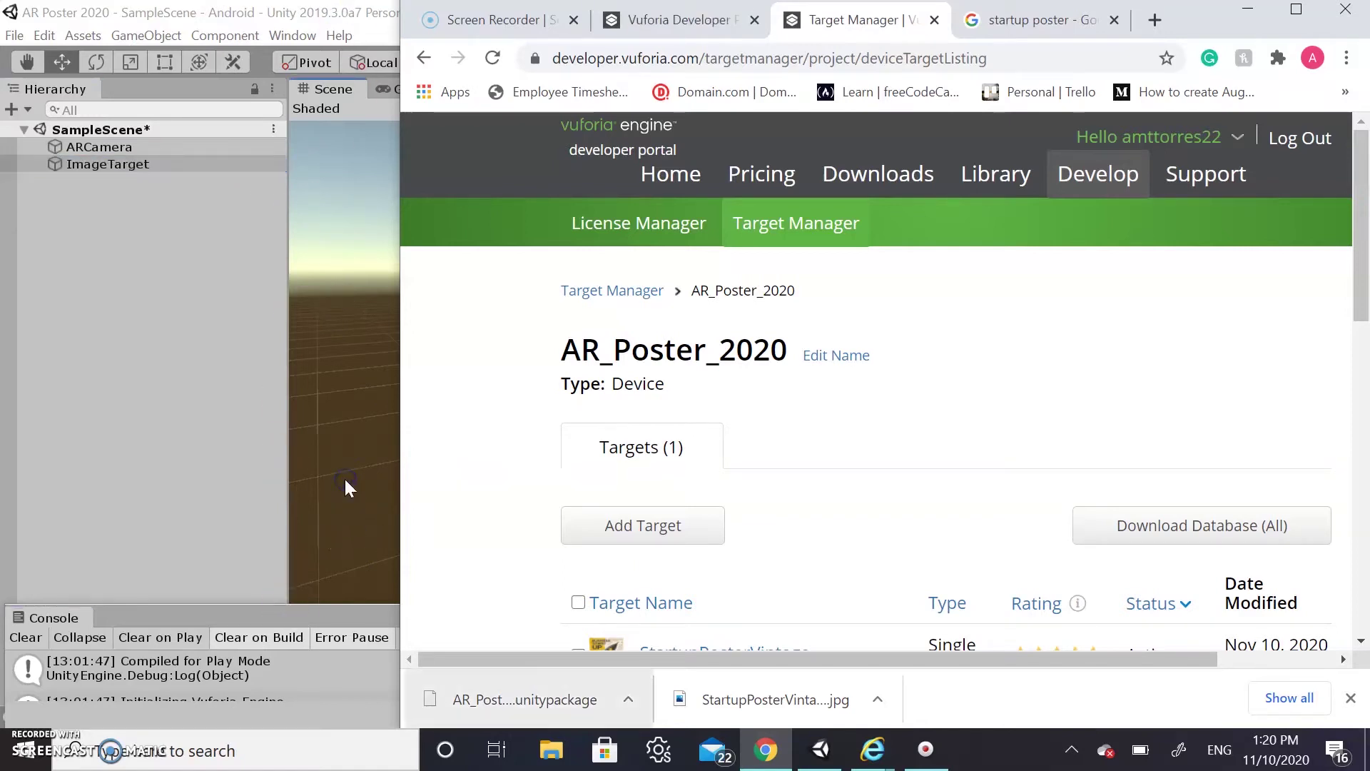
{"action": "left_click", "coordinate": [187, 12]}
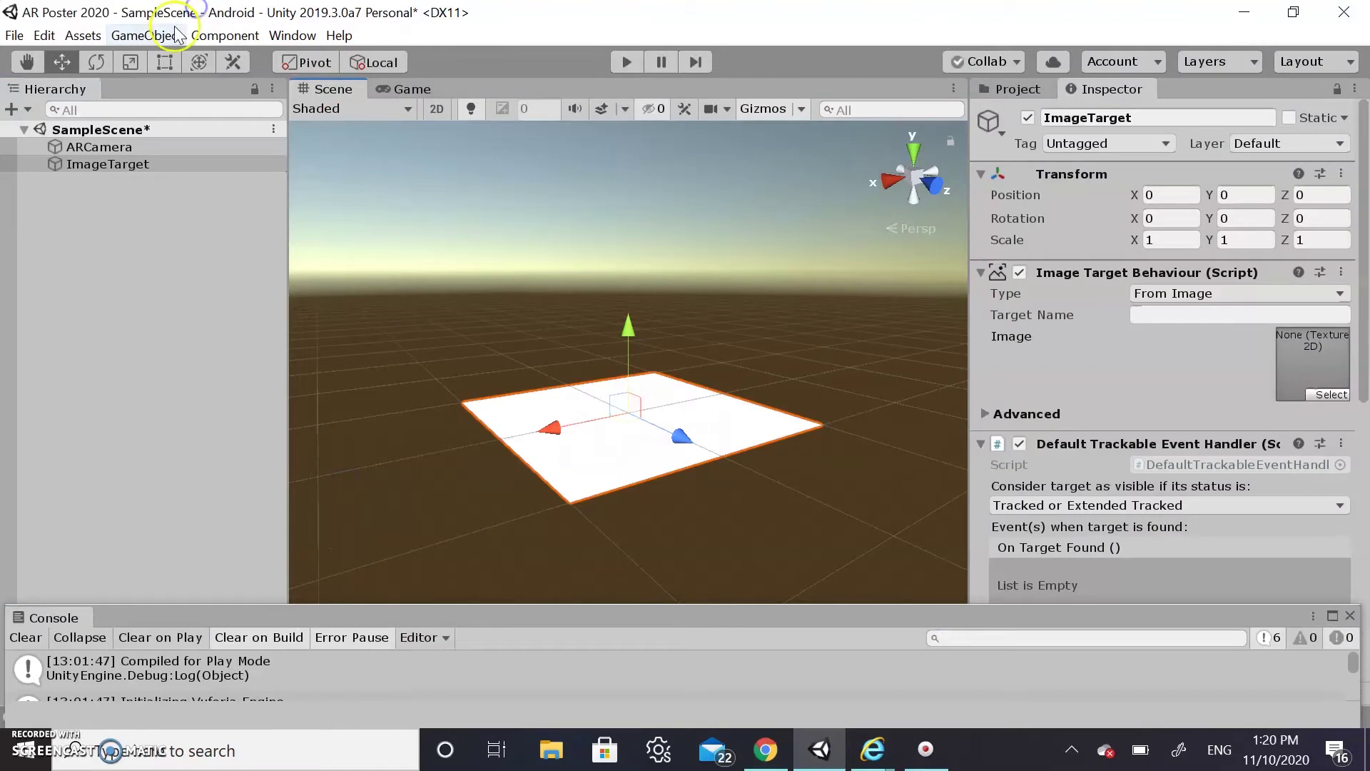
{"action": "left_click", "coordinate": [86, 38]}
{"action": "mouse_move", "coordinate": [139, 275]}
{"action": "left_click", "coordinate": [317, 274]}
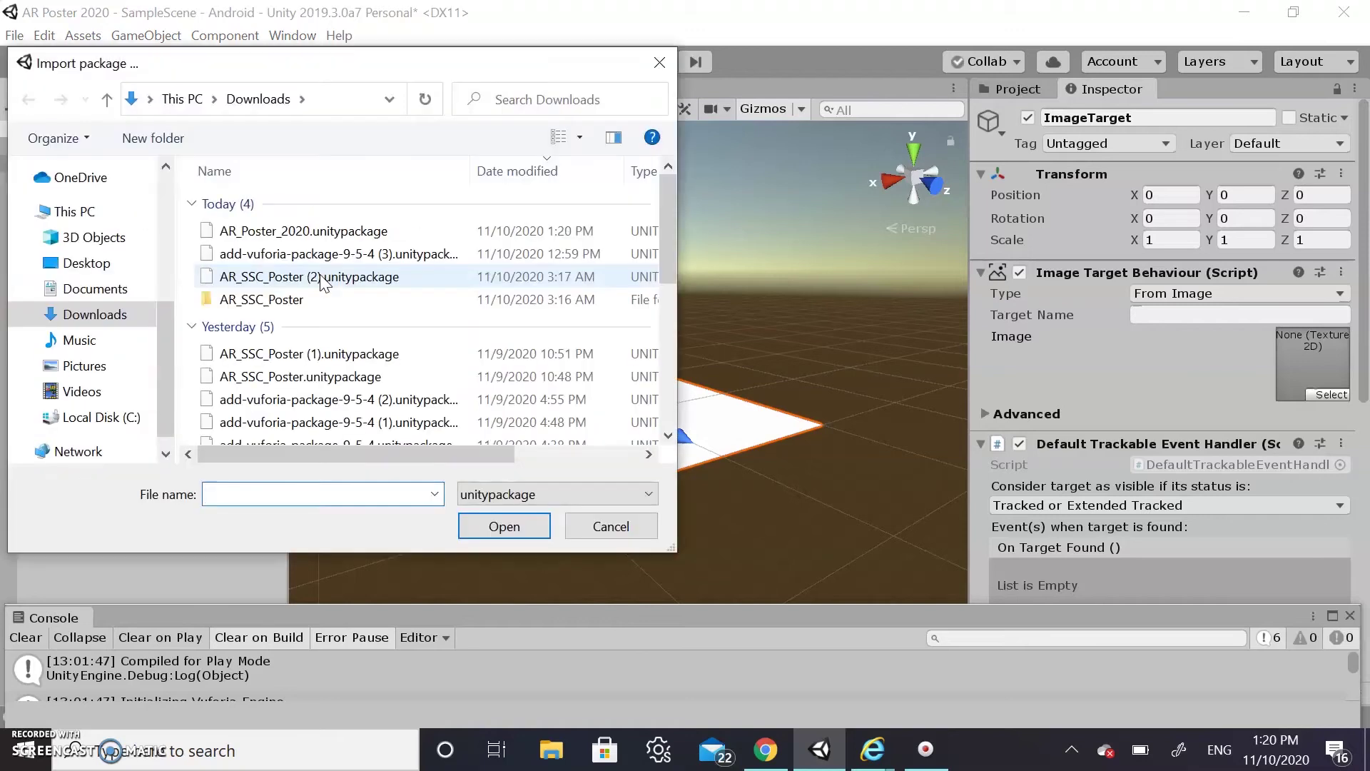
{"action": "left_click", "coordinate": [327, 236]}
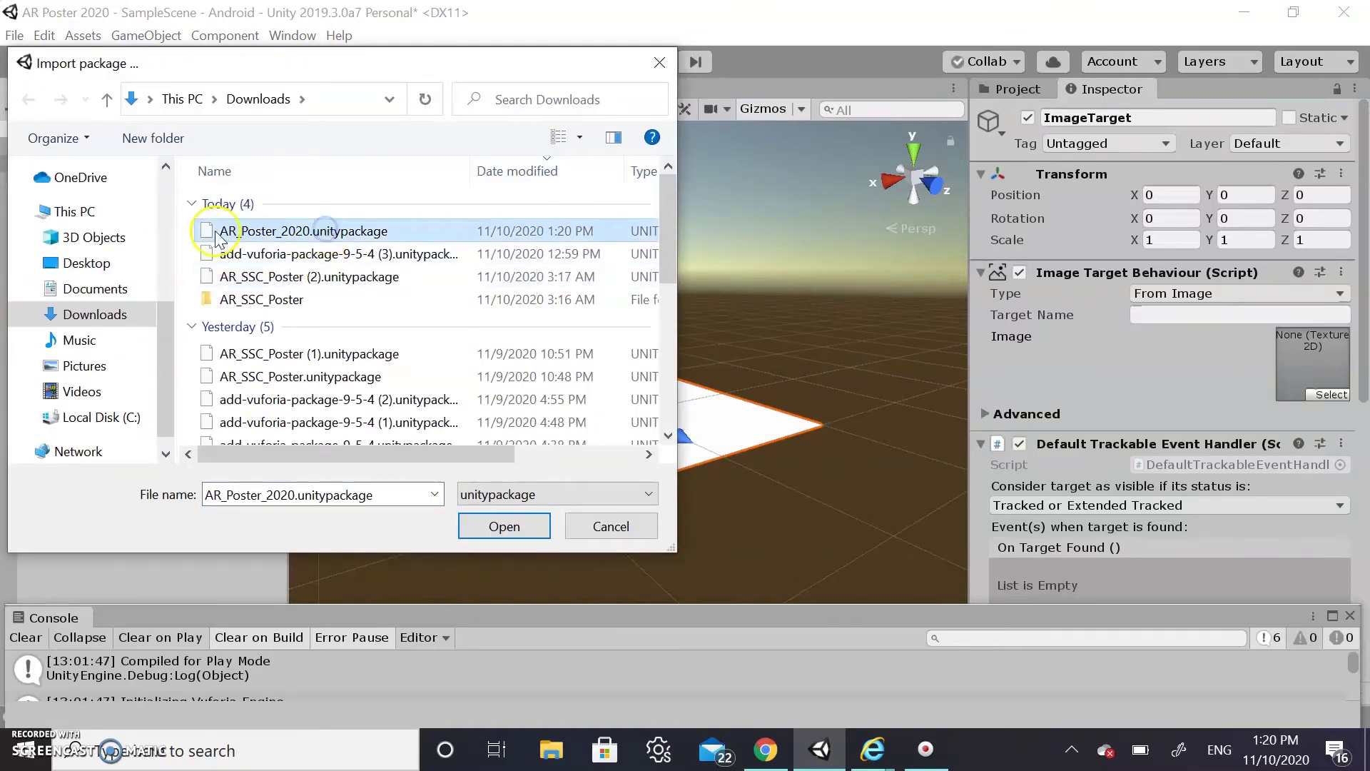
{"action": "left_click", "coordinate": [503, 539]}
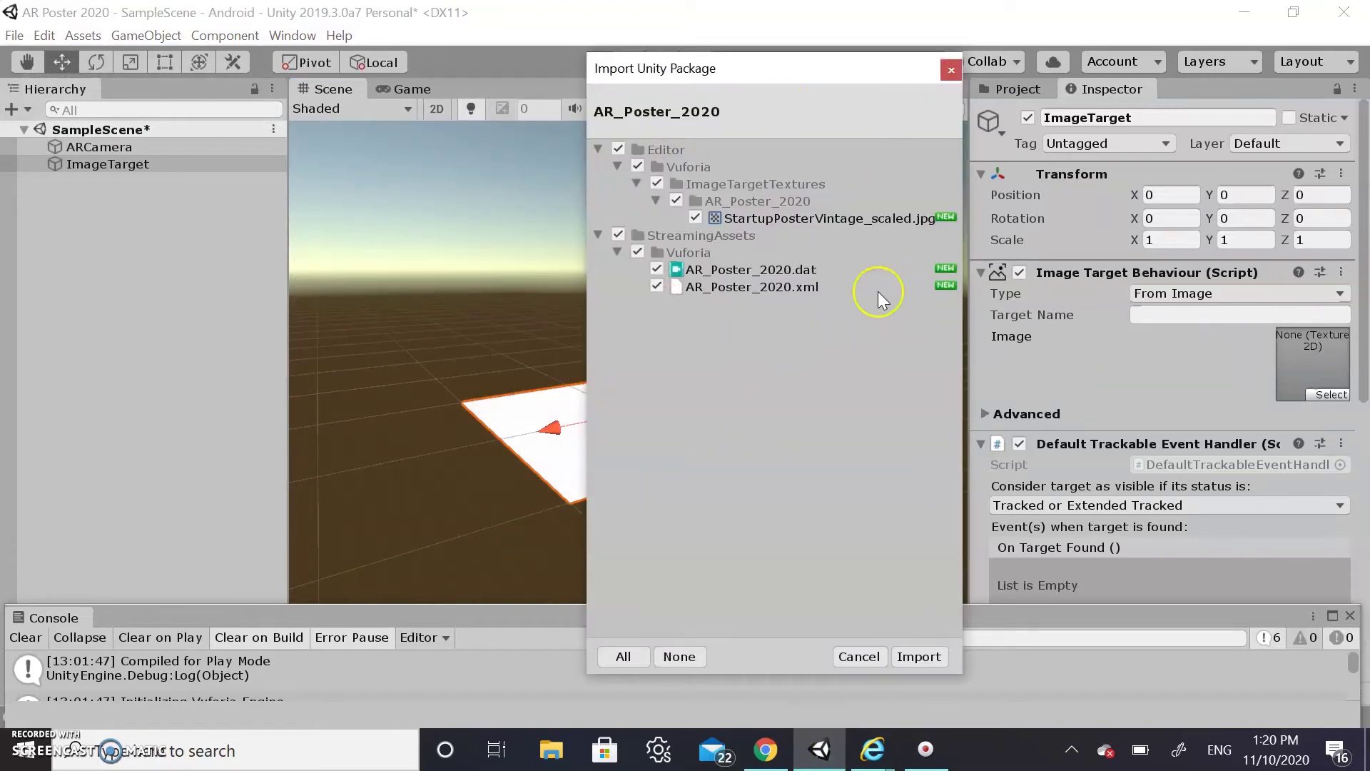
{"action": "left_click", "coordinate": [921, 656]}
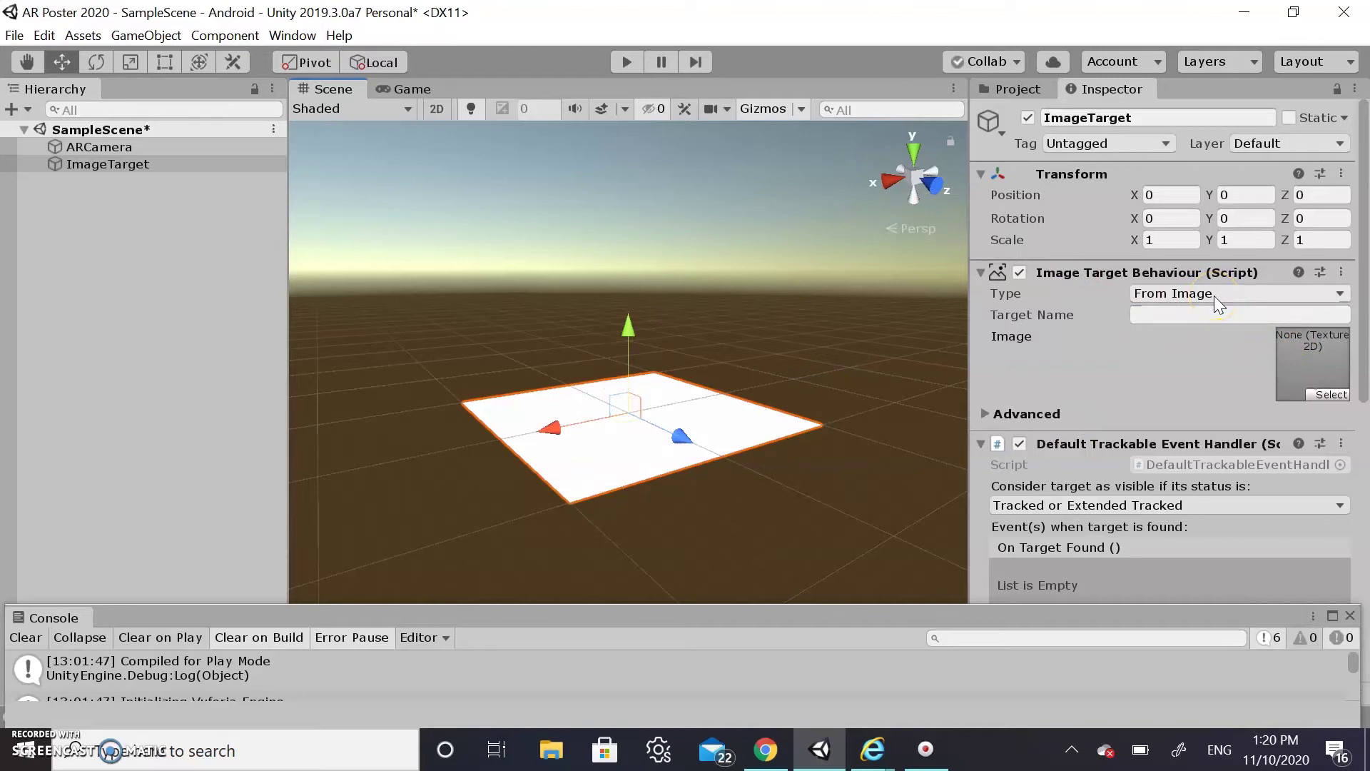
Set the Image Target Type to From Database and Database to AR_Poster_2020
{"action": "left_click", "coordinate": [1214, 295]}
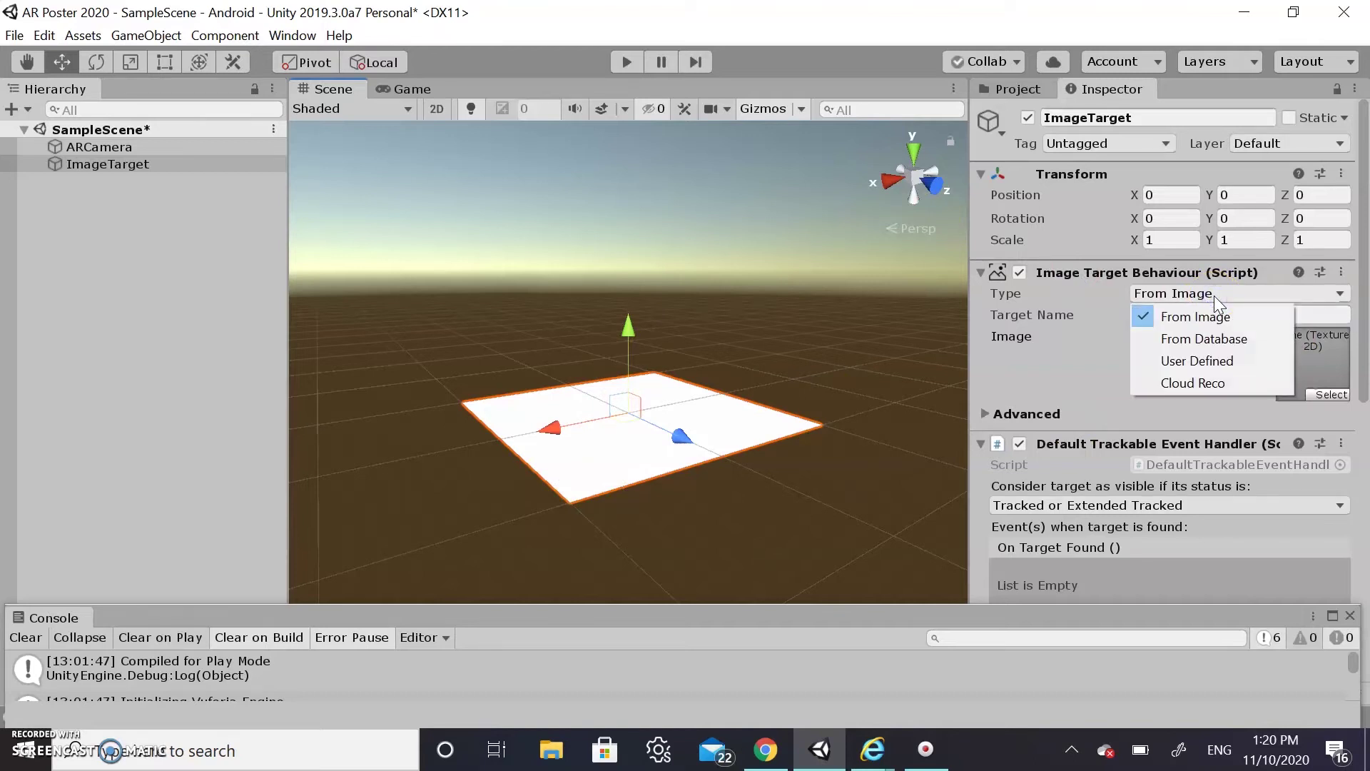
{"action": "left_click", "coordinate": [1175, 341]}
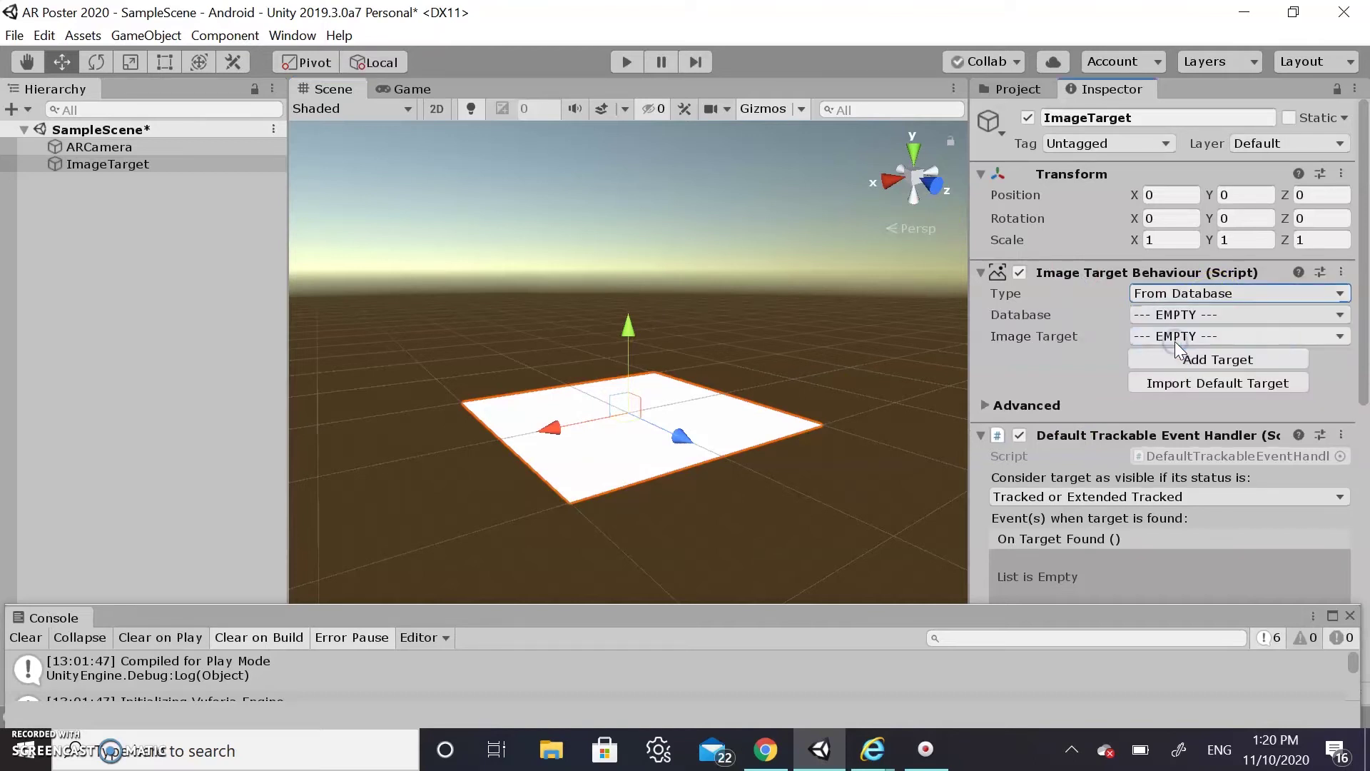
{"action": "left_click", "coordinate": [1212, 316]}
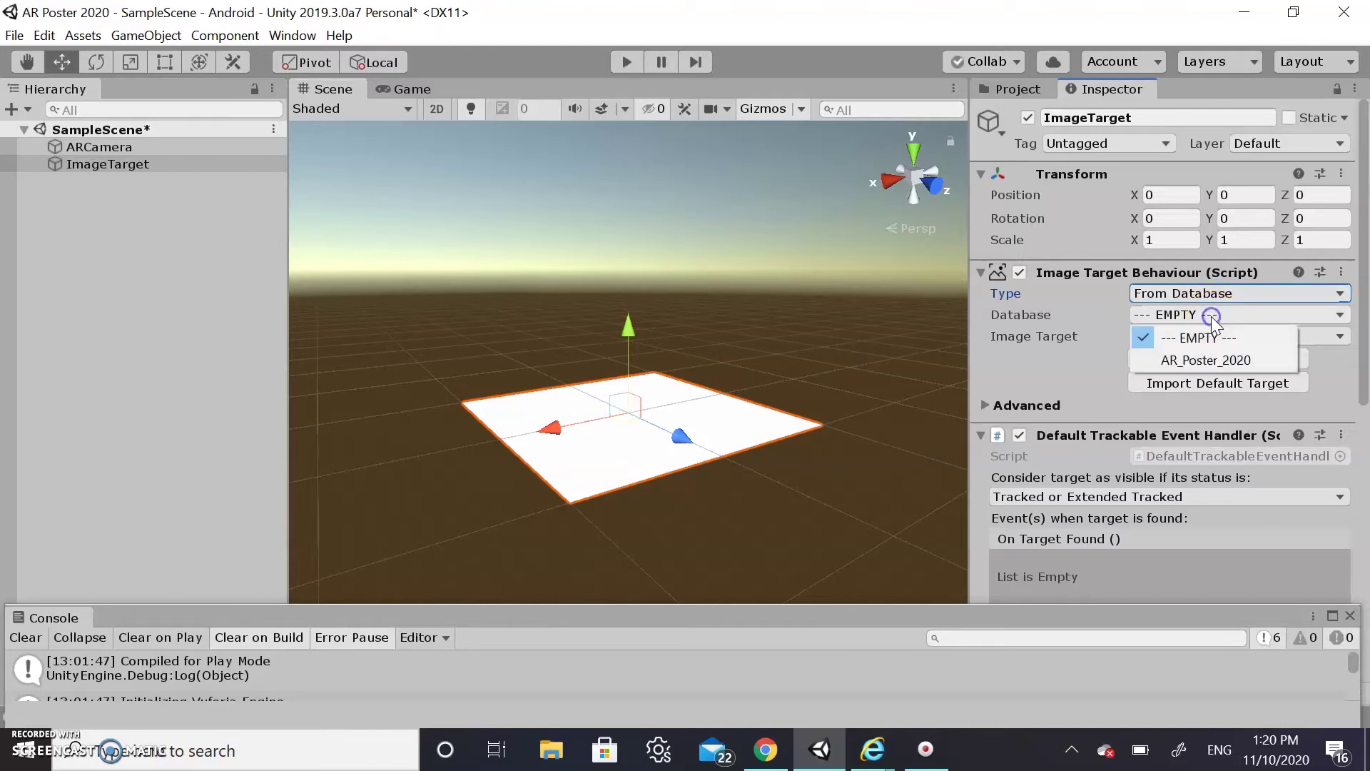
{"action": "left_click", "coordinate": [1188, 358]}
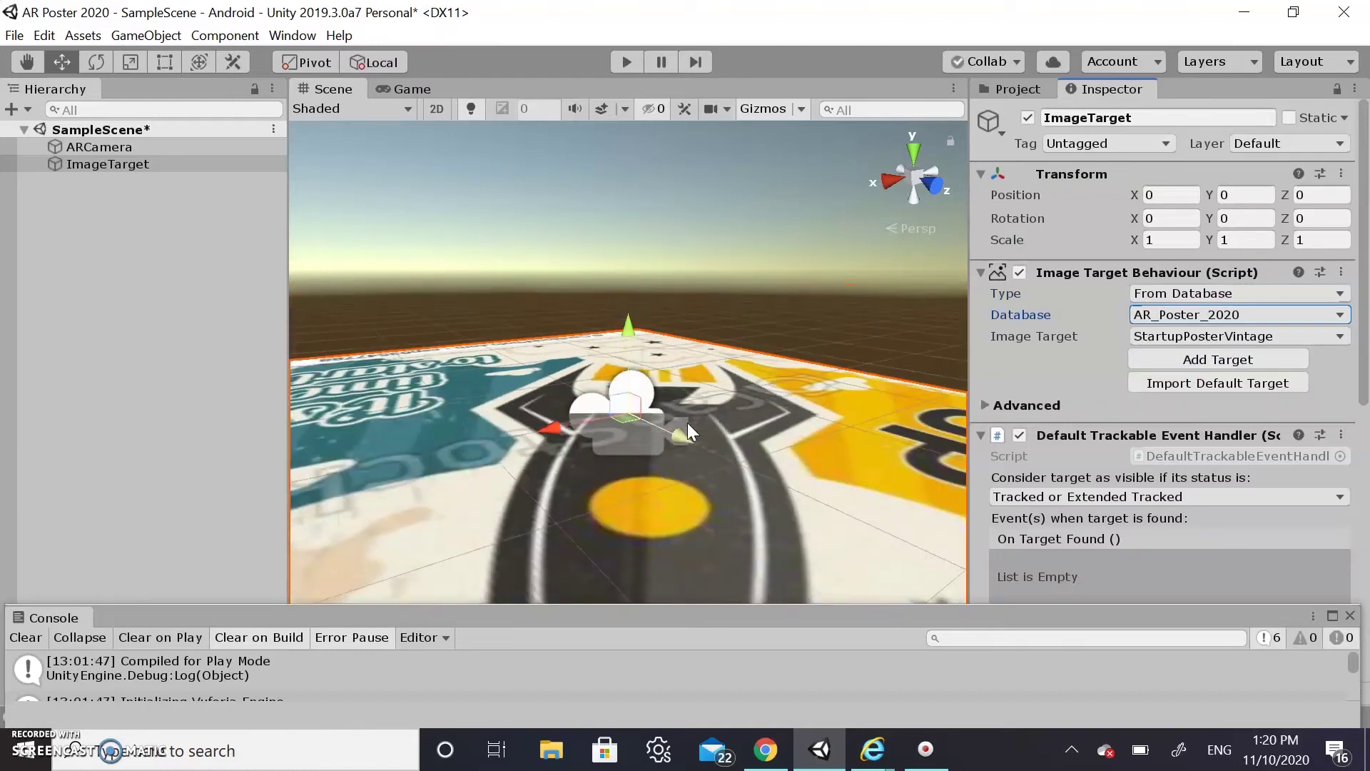
{"action": "scroll", "coordinate": [687, 423], "scroll_direction": "down", "scroll_amount": 5}
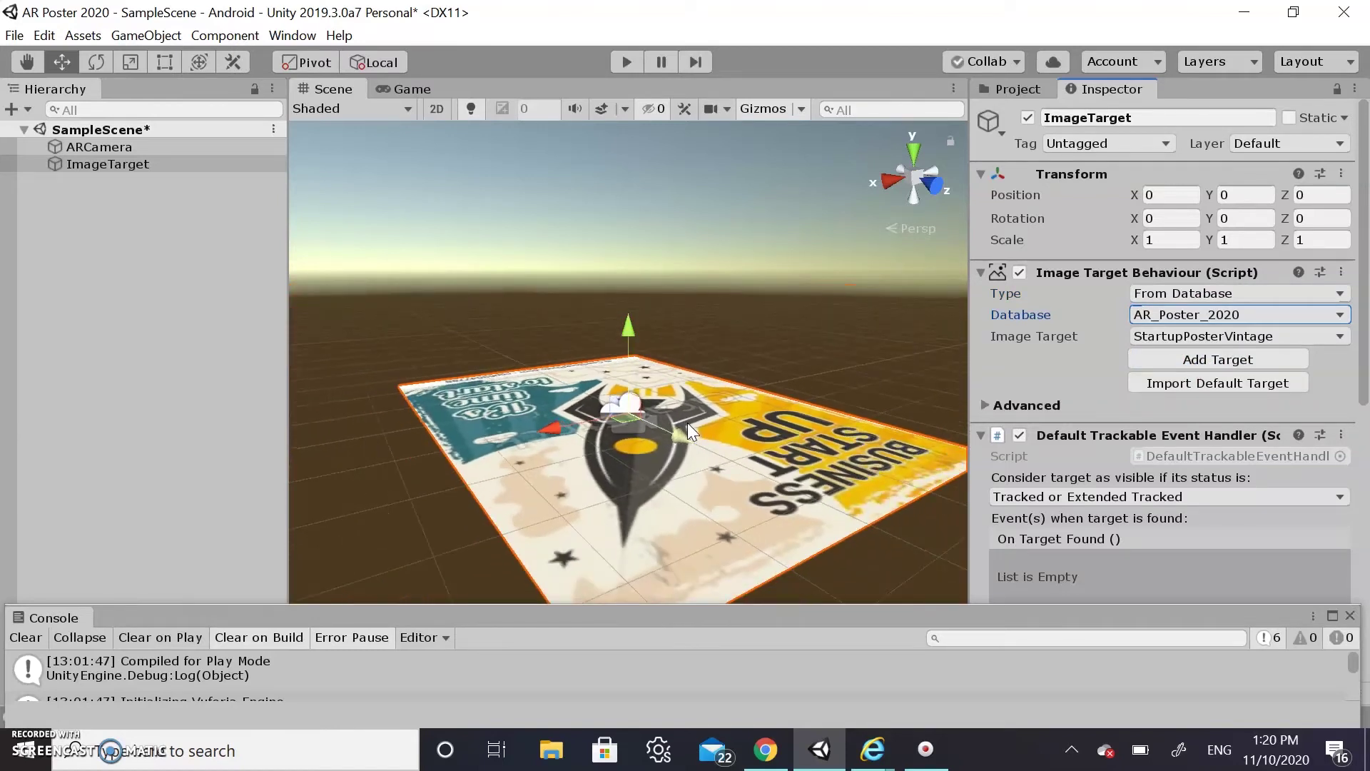
{"action": "scroll", "coordinate": [688, 423], "scroll_direction": "down", "scroll_amount": 3}
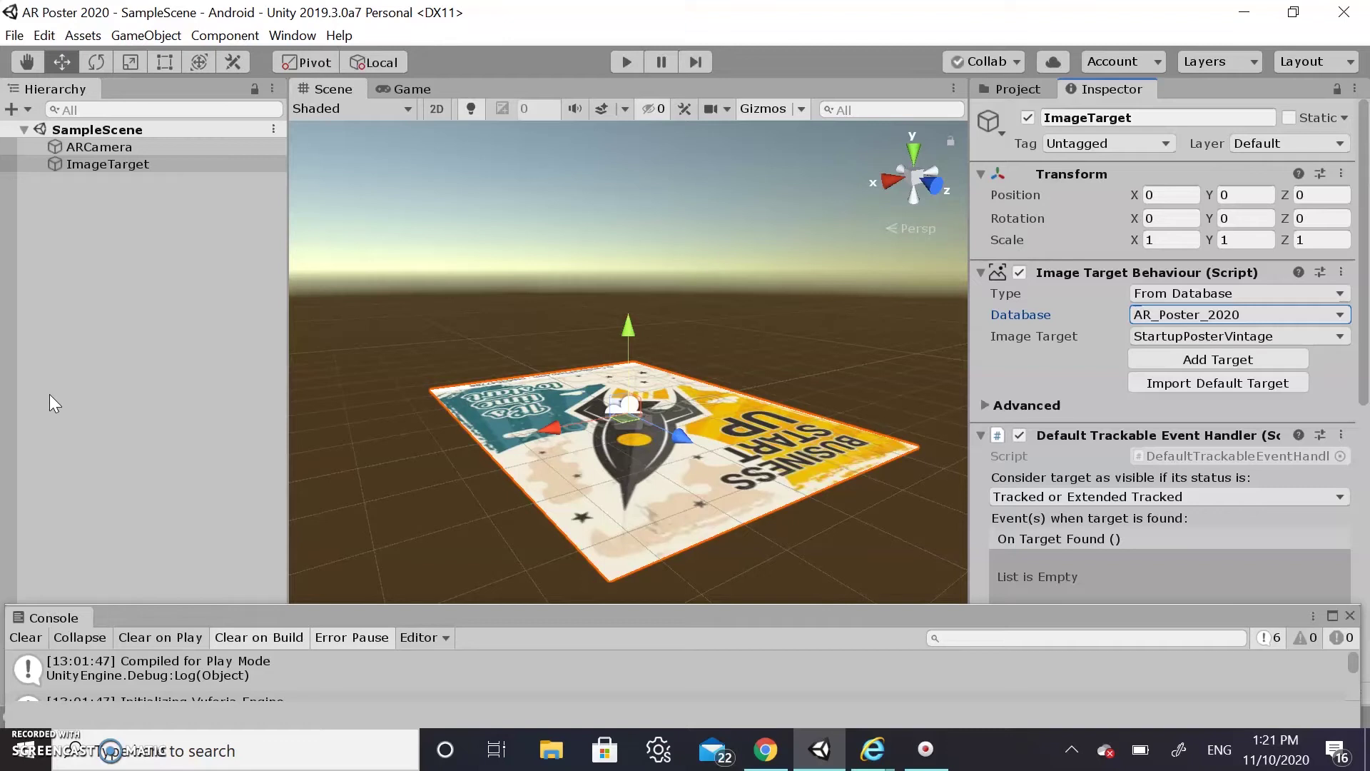
Create a 3D Cube and raise it to Y 0.64 above the poster
{"action": "right_click", "coordinate": [149, 262]}
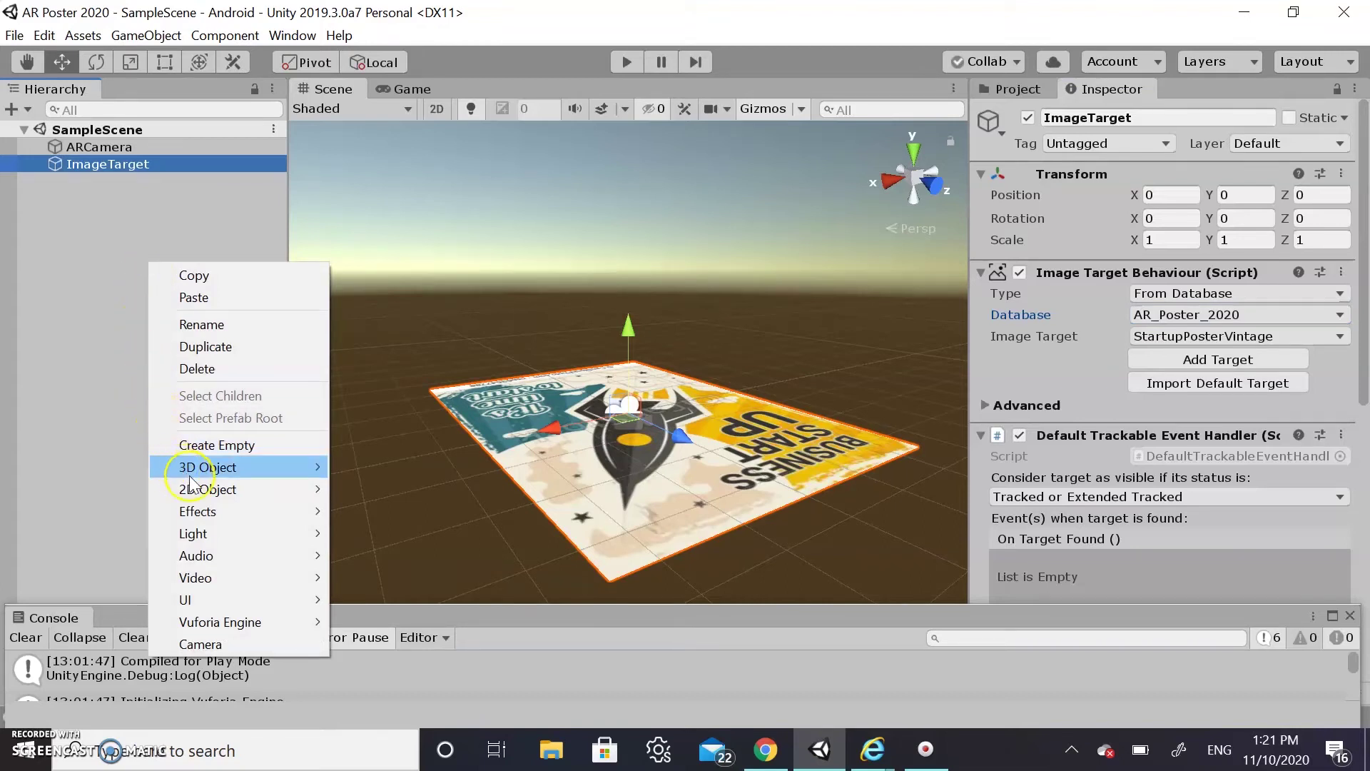
{"action": "mouse_move", "coordinate": [262, 474]}
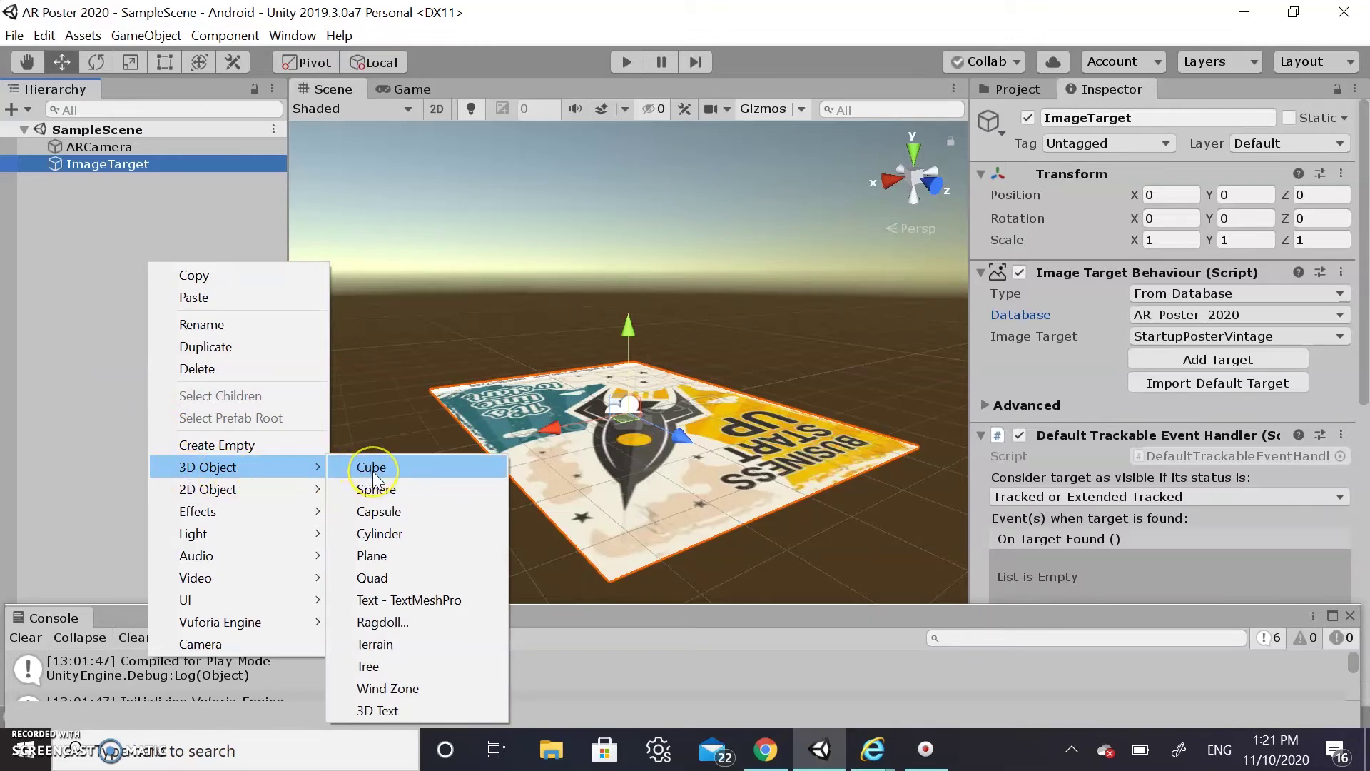
{"action": "left_click", "coordinate": [364, 467]}
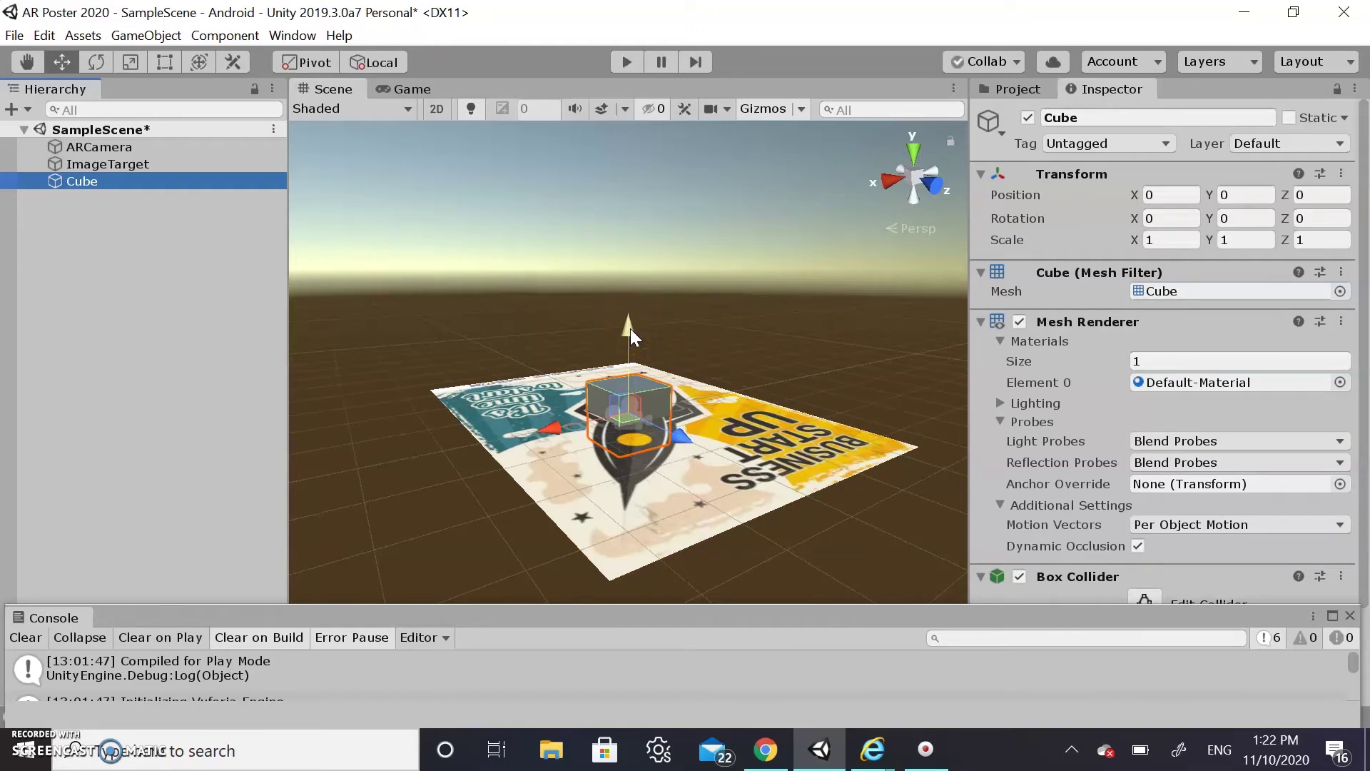
{"action": "left_click_drag", "start_coordinate": [631, 328], "coordinate": [639, 294]}
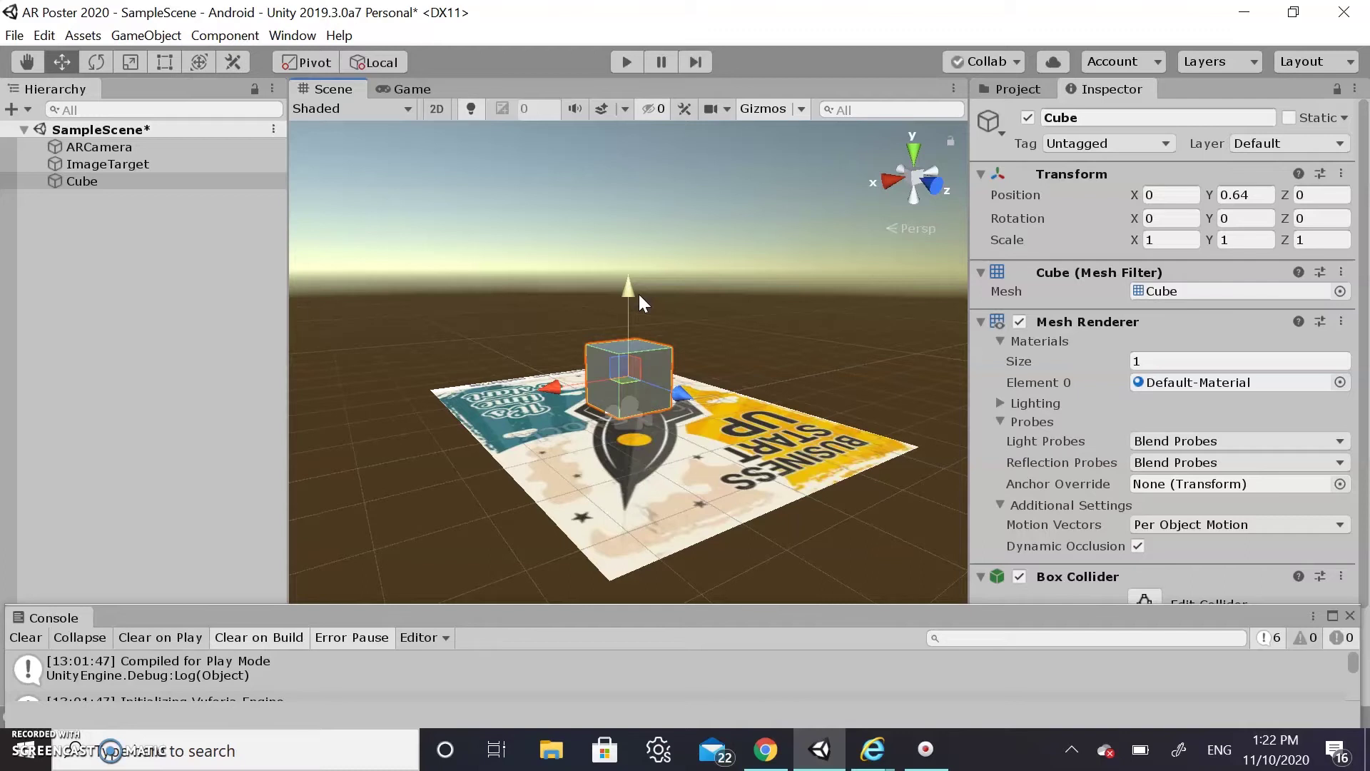
Parent Cube under ImageTarget and ImageTarget under ARCamera, then select Cube
{"action": "left_click", "coordinate": [94, 187]}
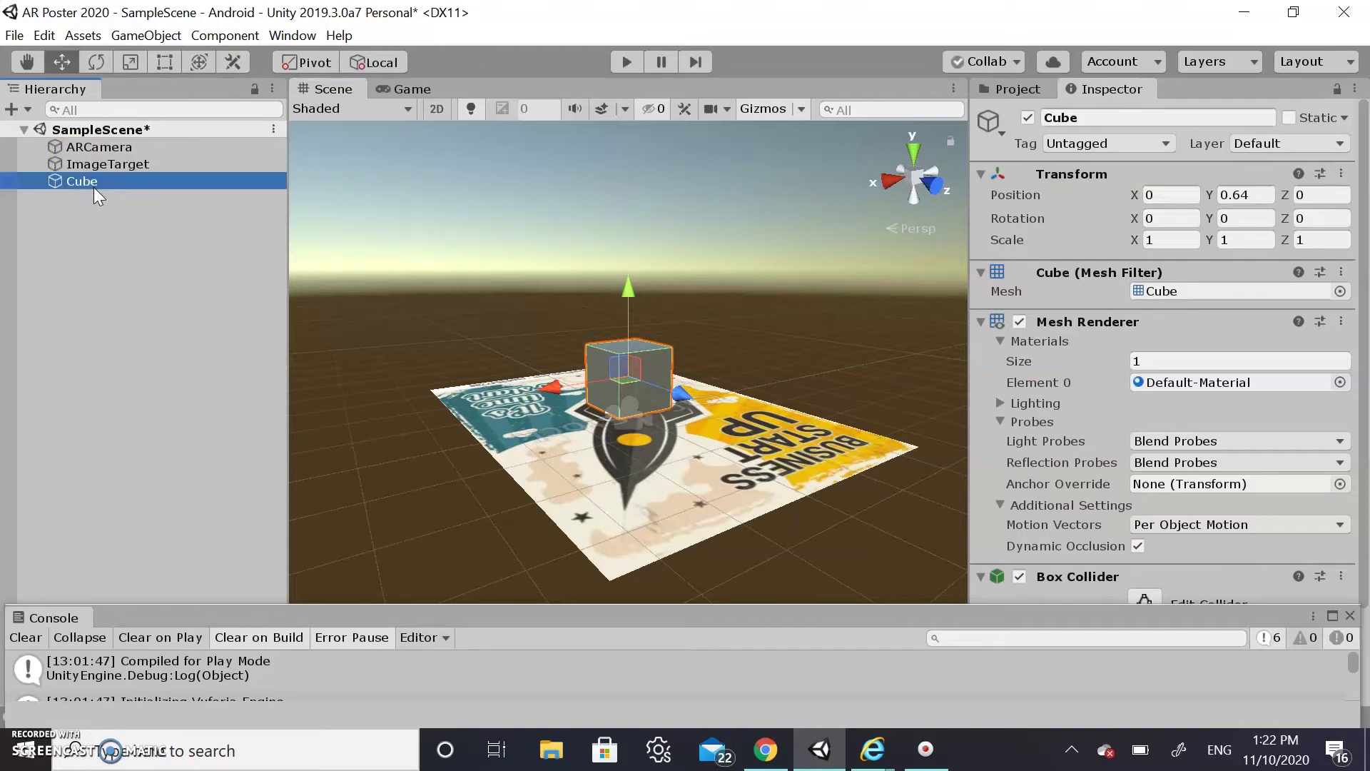
{"action": "left_click_drag", "start_coordinate": [89, 183], "coordinate": [100, 164]}
{"action": "left_click", "coordinate": [107, 164]}
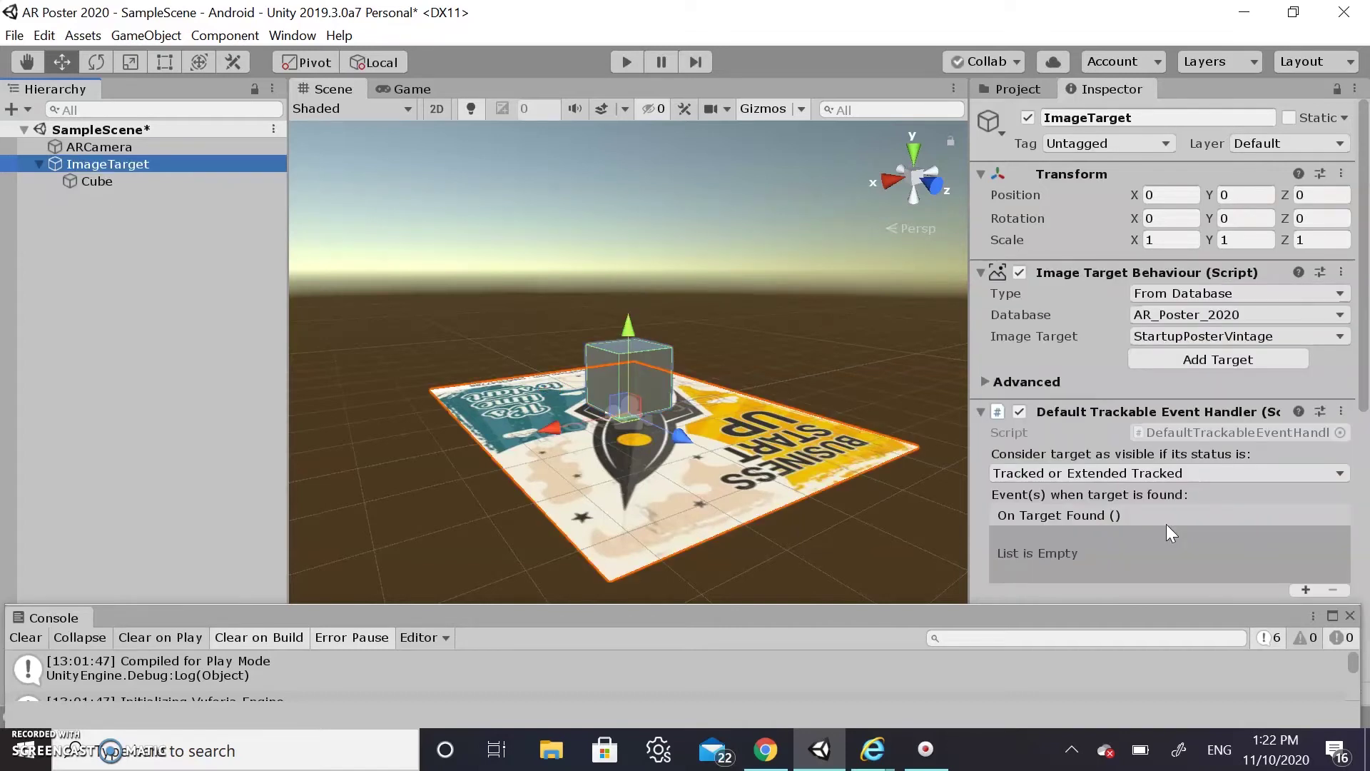
{"action": "scroll", "coordinate": [1224, 443], "scroll_direction": "down", "scroll_amount": 1}
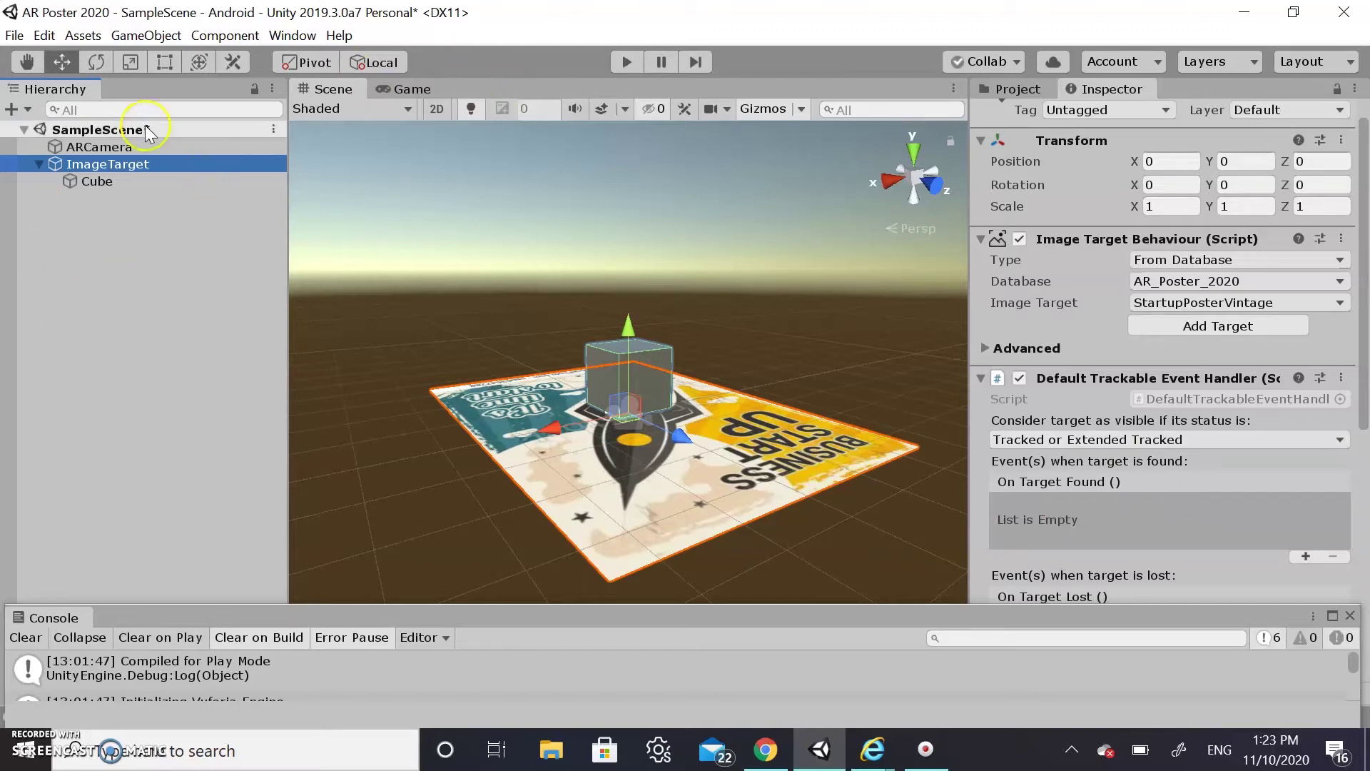
{"action": "left_click", "coordinate": [164, 326]}
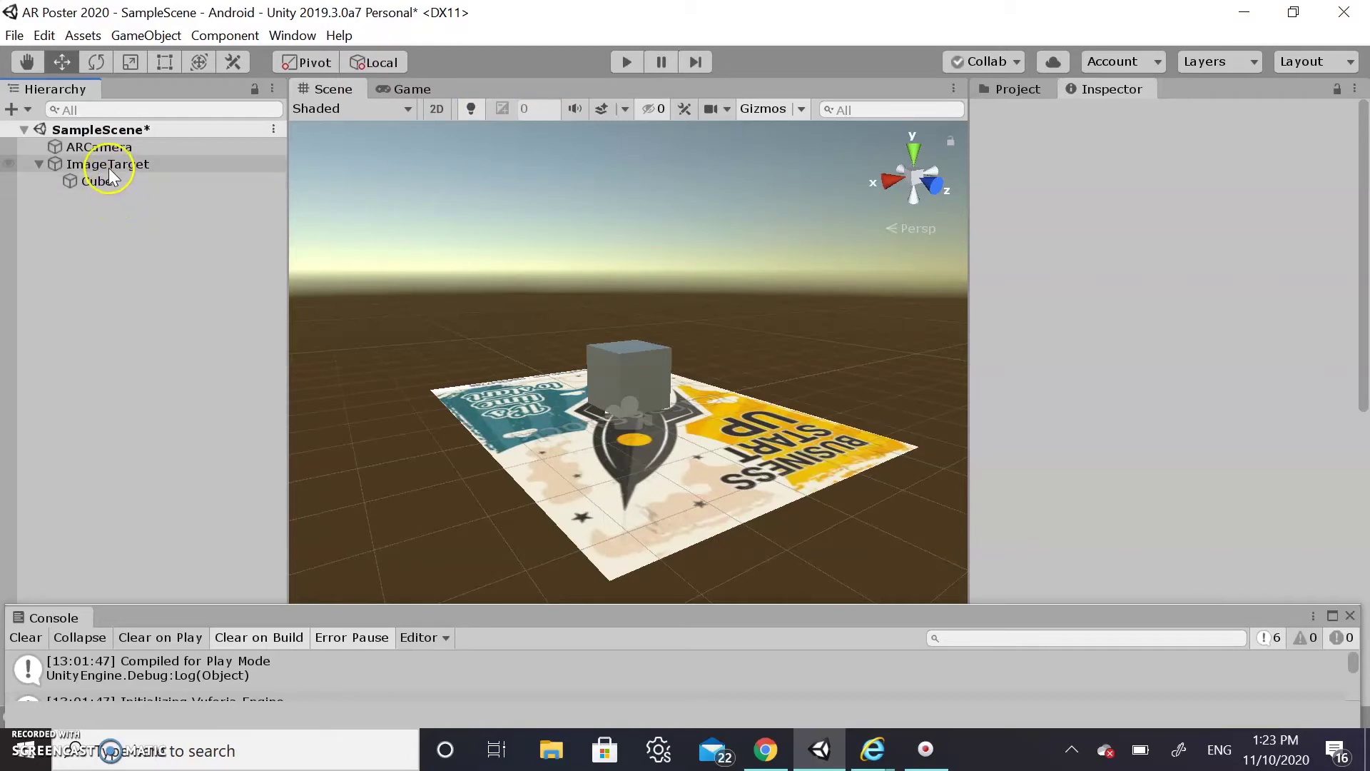
{"action": "left_click_drag", "start_coordinate": [110, 167], "coordinate": [110, 147]}
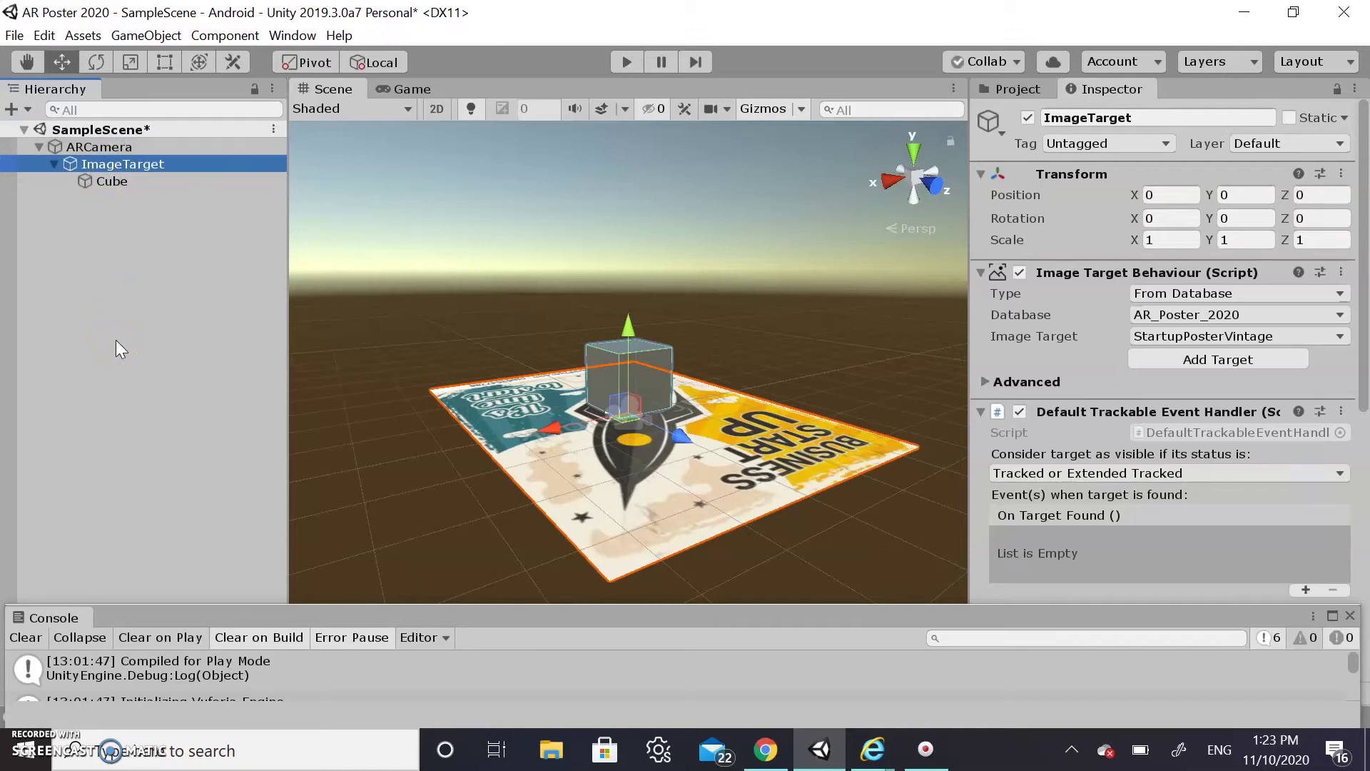
{"action": "left_click", "coordinate": [146, 186]}
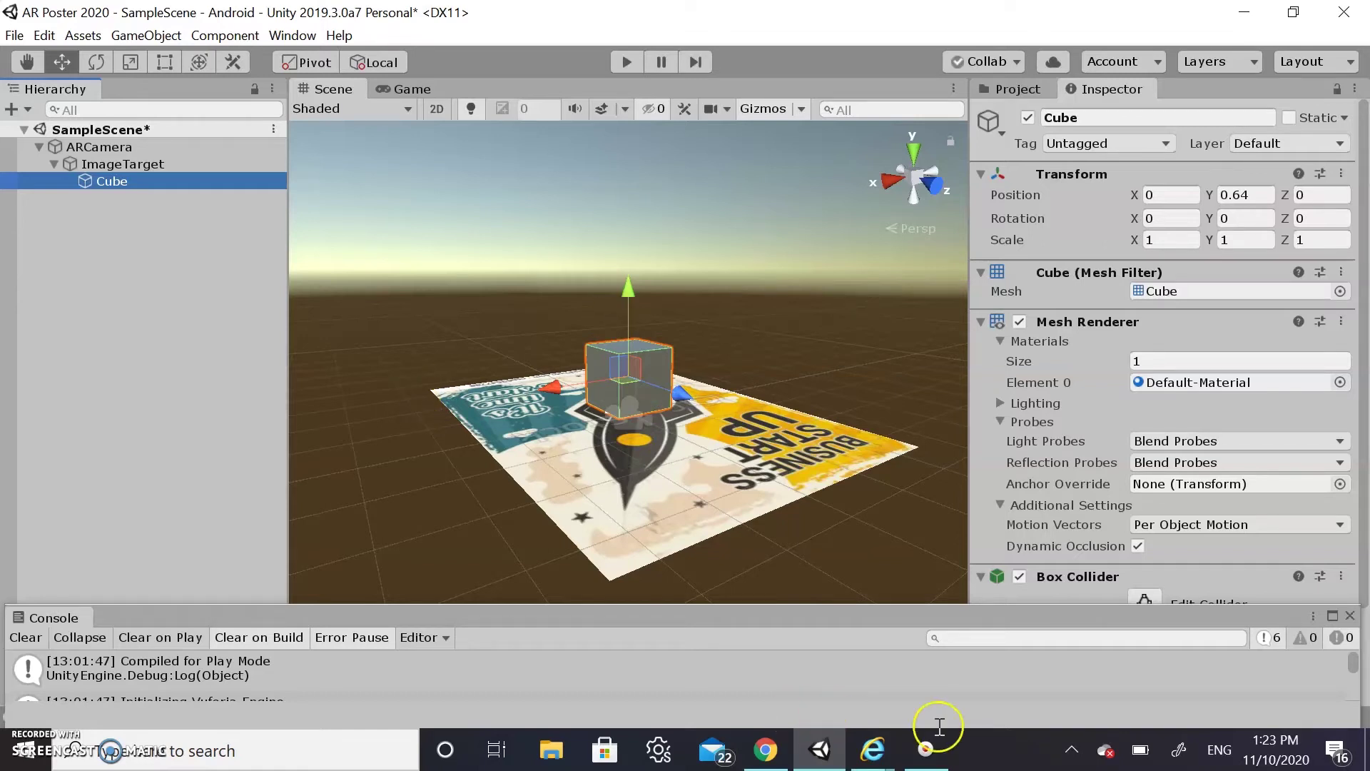
Search Google Images for 'gears' in the browser
{"action": "left_click", "coordinate": [766, 756]}
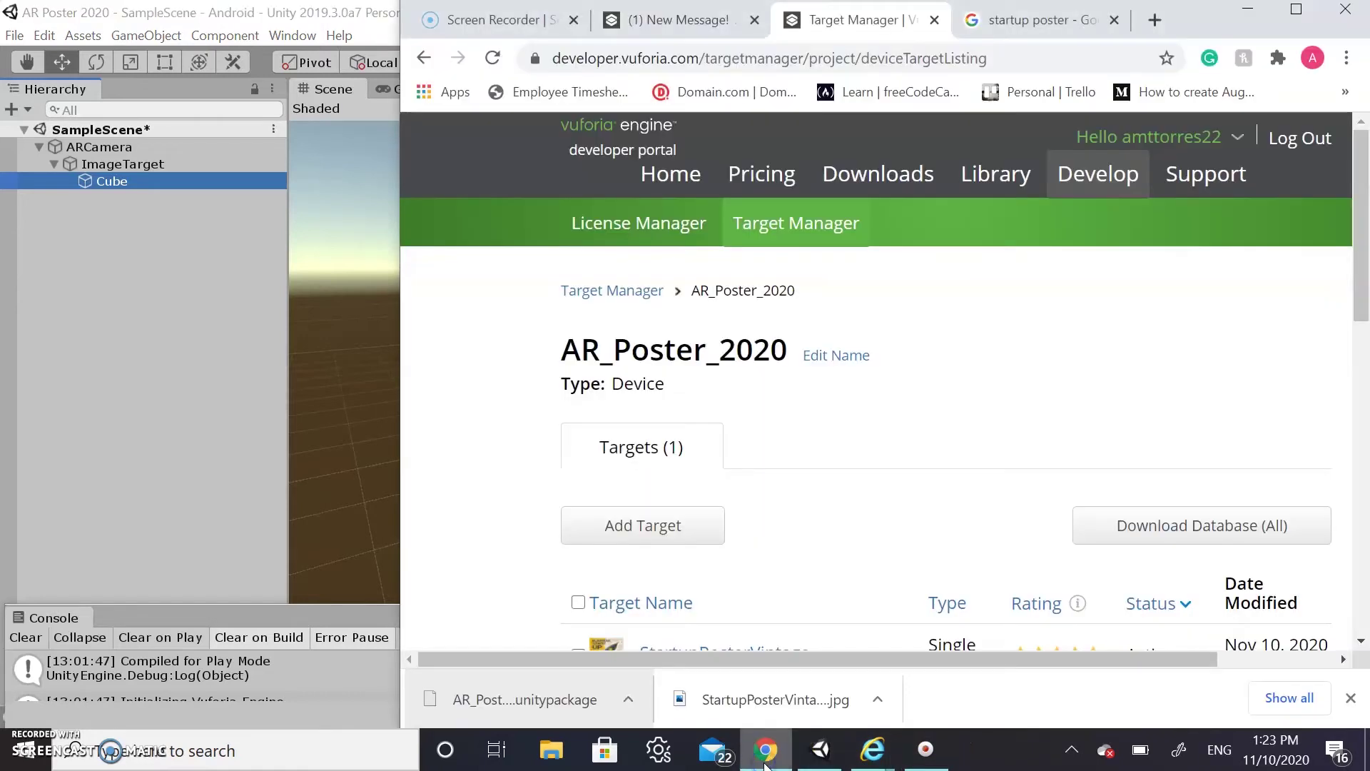
{"action": "left_click", "coordinate": [1038, 21]}
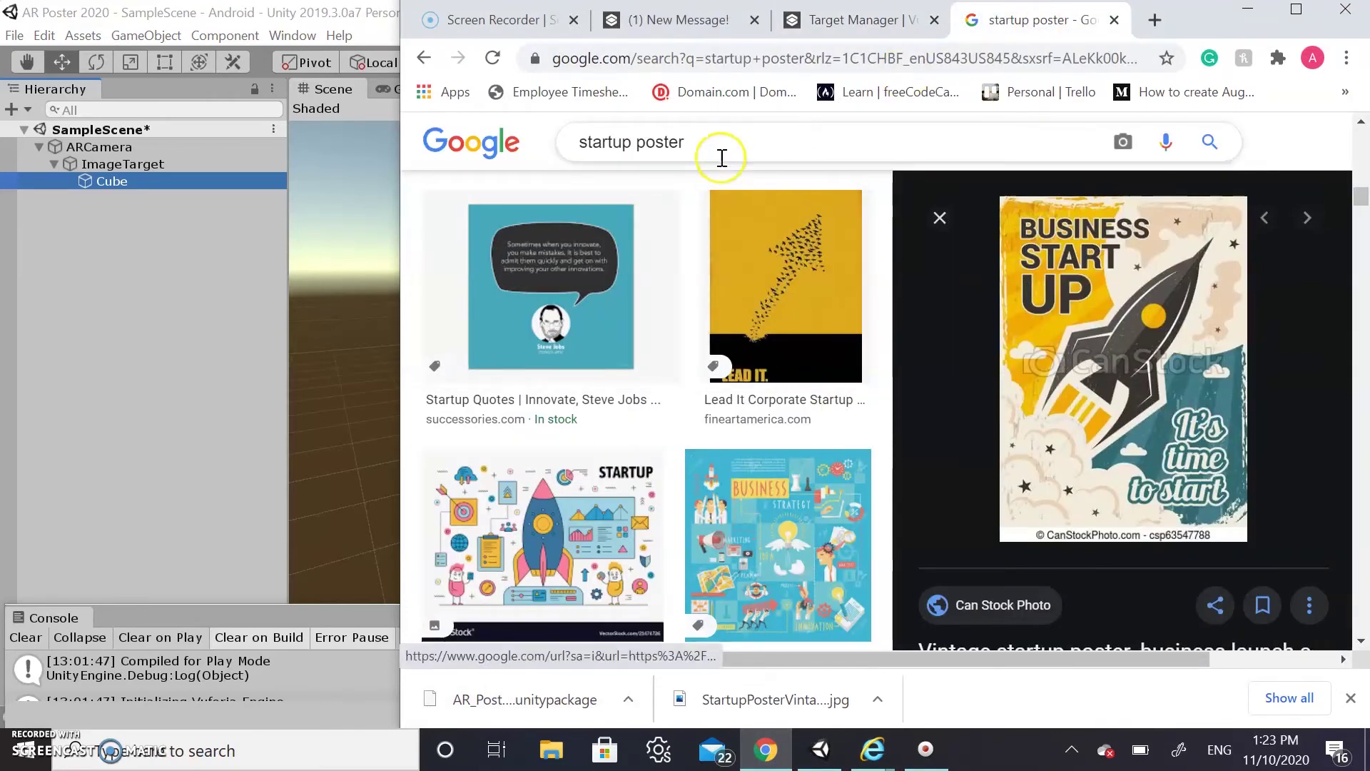
{"action": "left_click", "coordinate": [714, 151]}
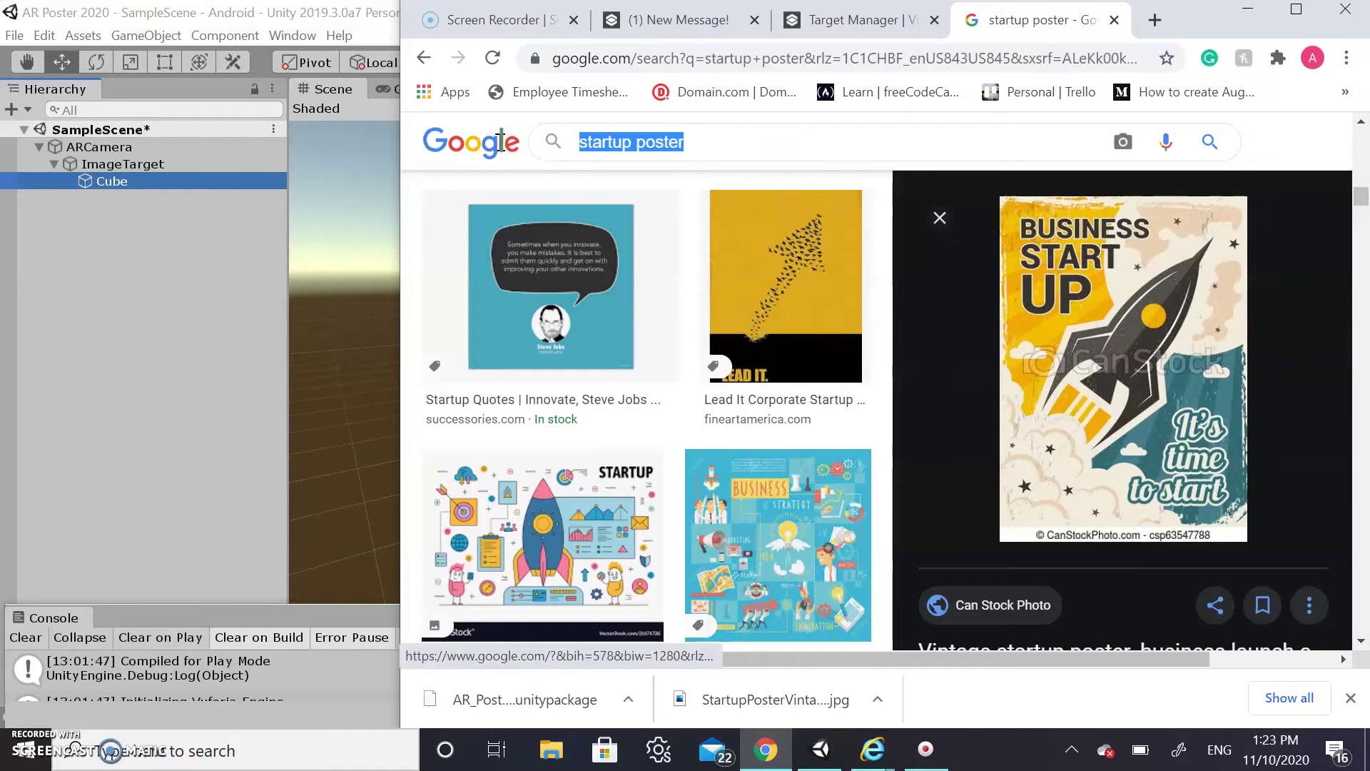
{"action": "type", "text": "gears"}
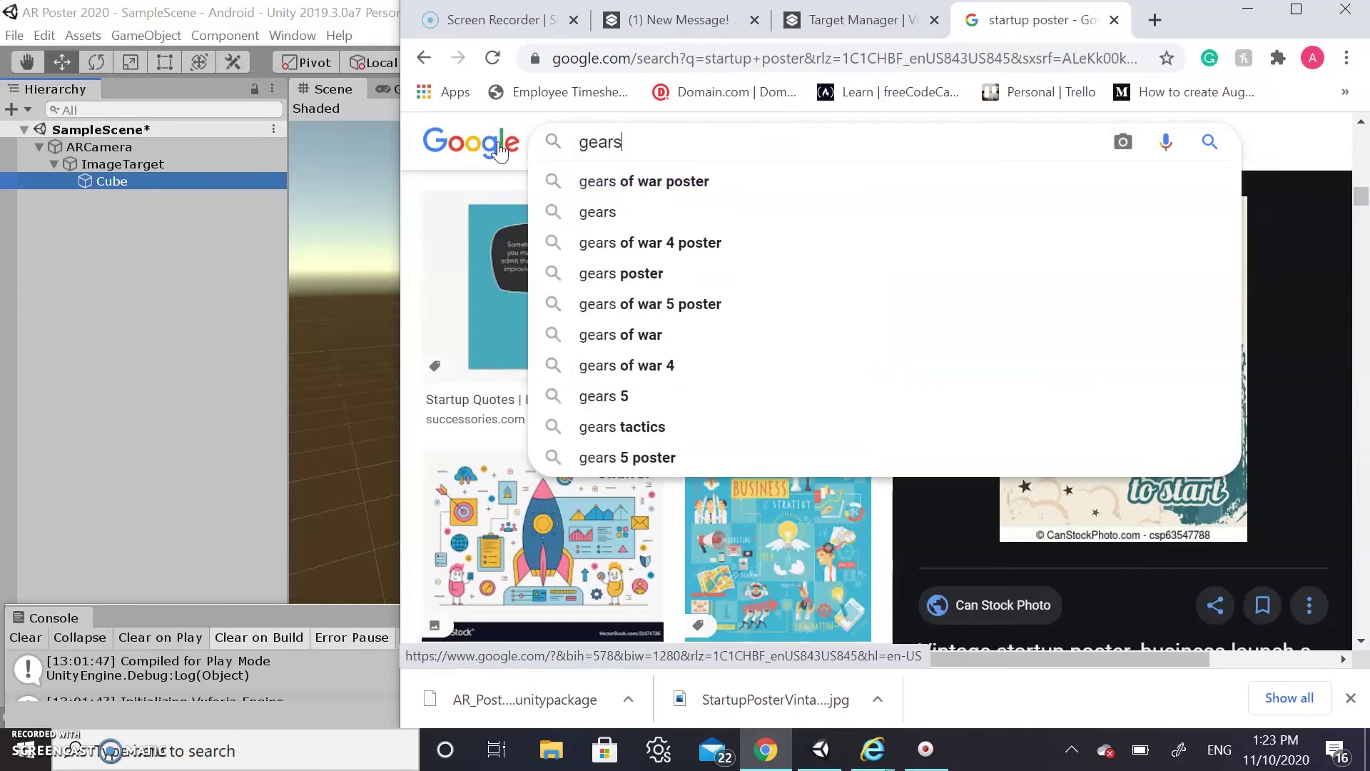
{"action": "key", "text": "Return"}
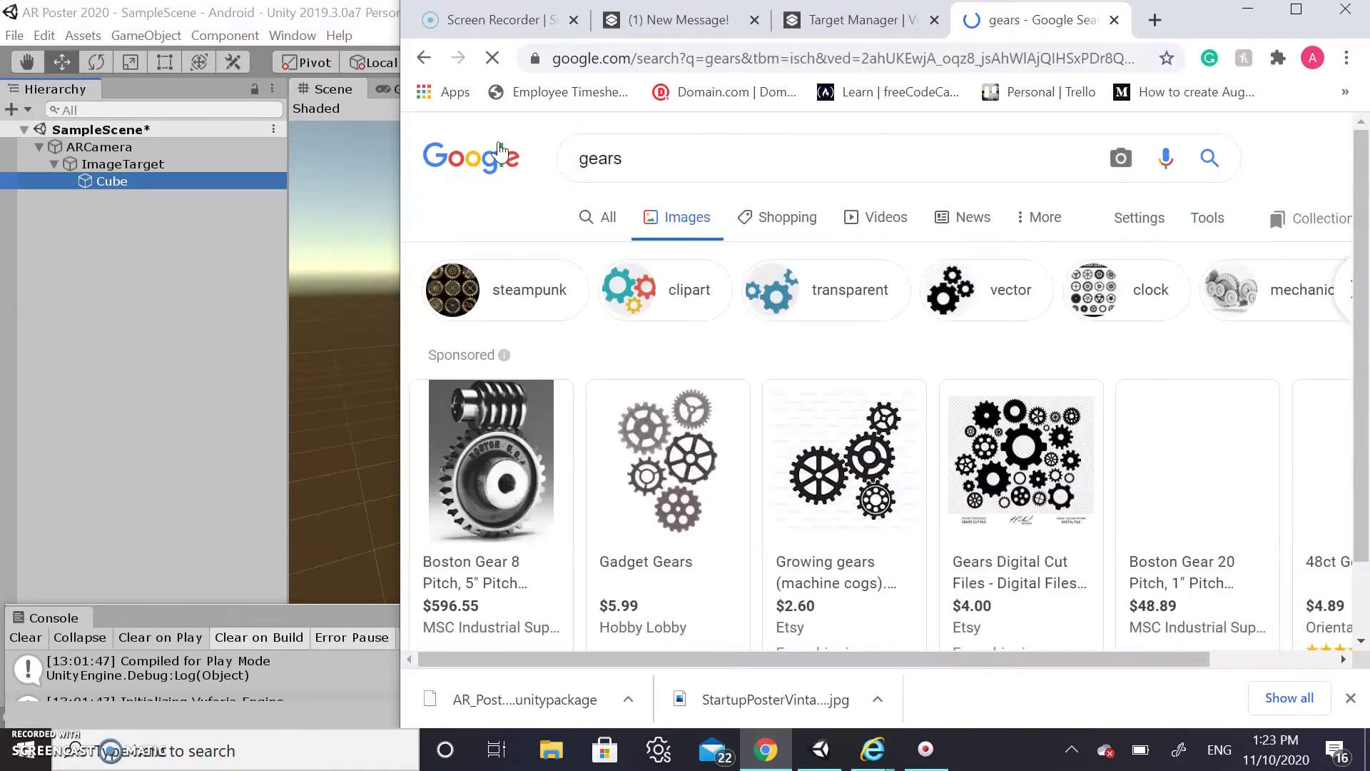
{"action": "scroll", "coordinate": [755, 379], "scroll_direction": "right", "scroll_amount": 4}
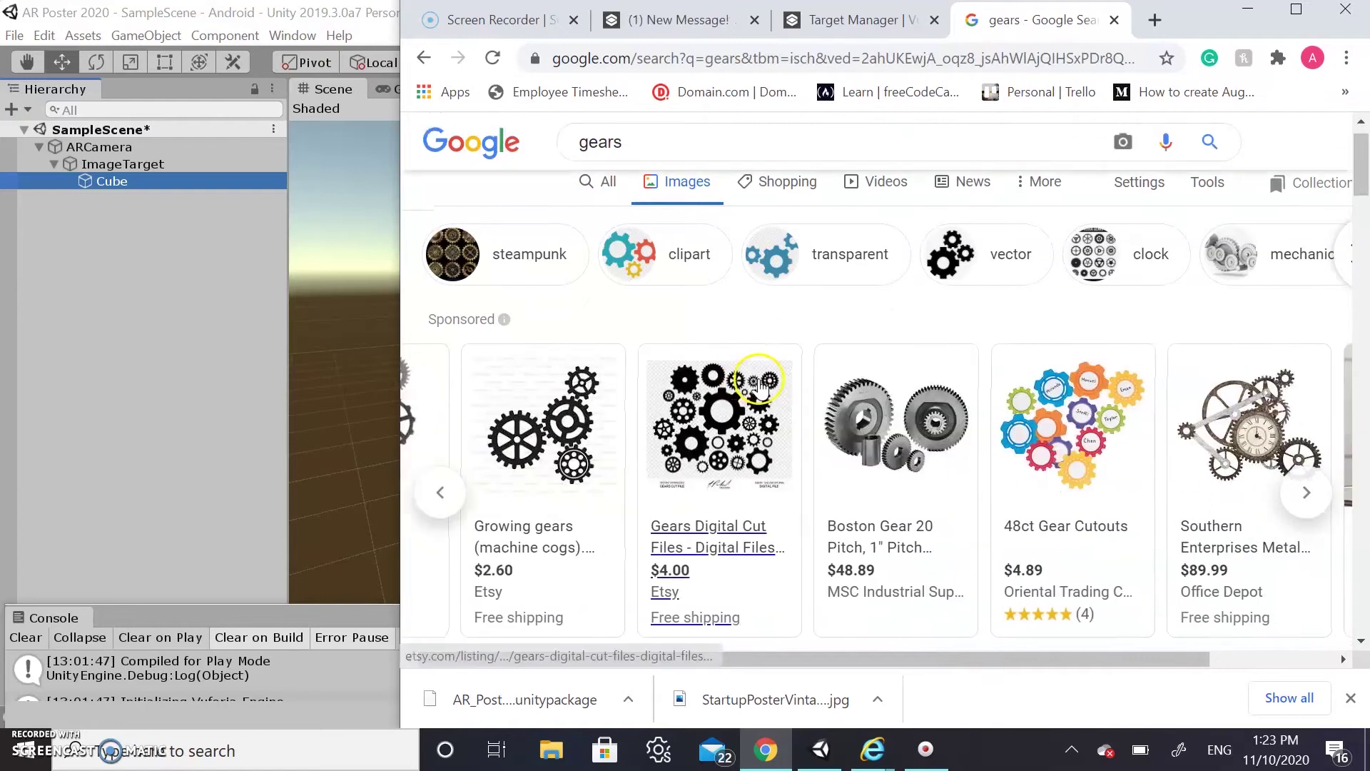
{"action": "scroll", "coordinate": [758, 383], "scroll_direction": "down", "scroll_amount": 5}
{"action": "scroll", "coordinate": [761, 385], "scroll_direction": "down", "scroll_amount": 15}
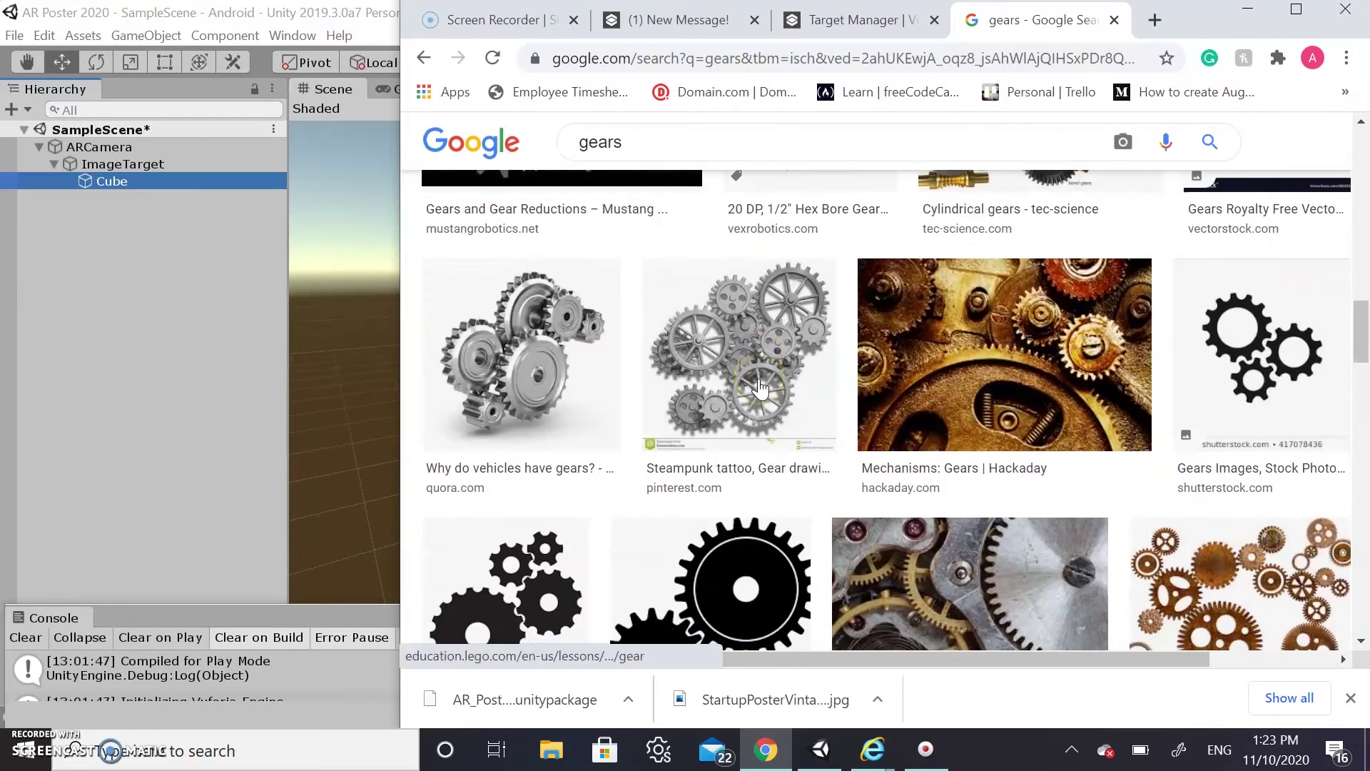
{"action": "scroll", "coordinate": [761, 386], "scroll_direction": "up", "scroll_amount": 18}
{"action": "scroll", "coordinate": [761, 386], "scroll_direction": "up", "scroll_amount": 3}
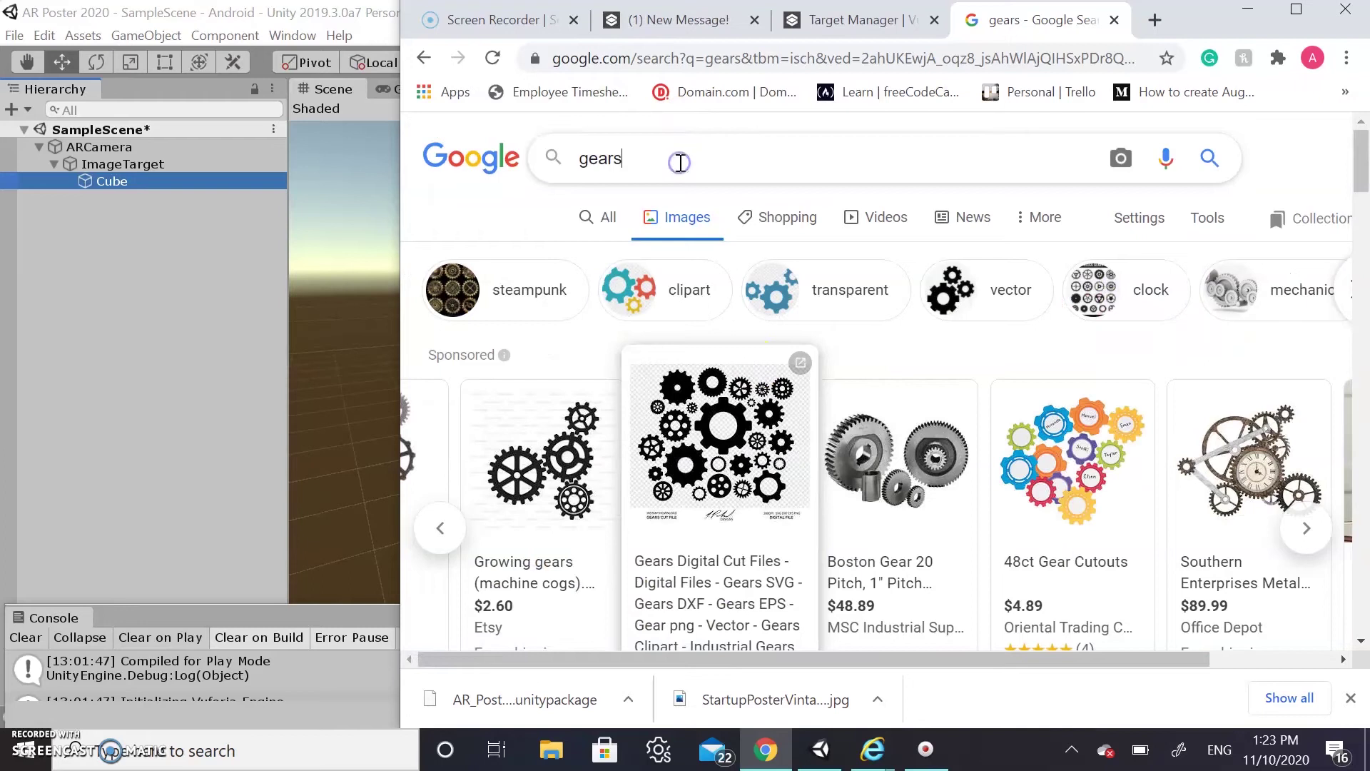
Refine the image search to 'gears clipart'
{"action": "left_click", "coordinate": [680, 160]}
{"action": "left_click", "coordinate": [659, 155]}
{"action": "type", "text": "lipart"}
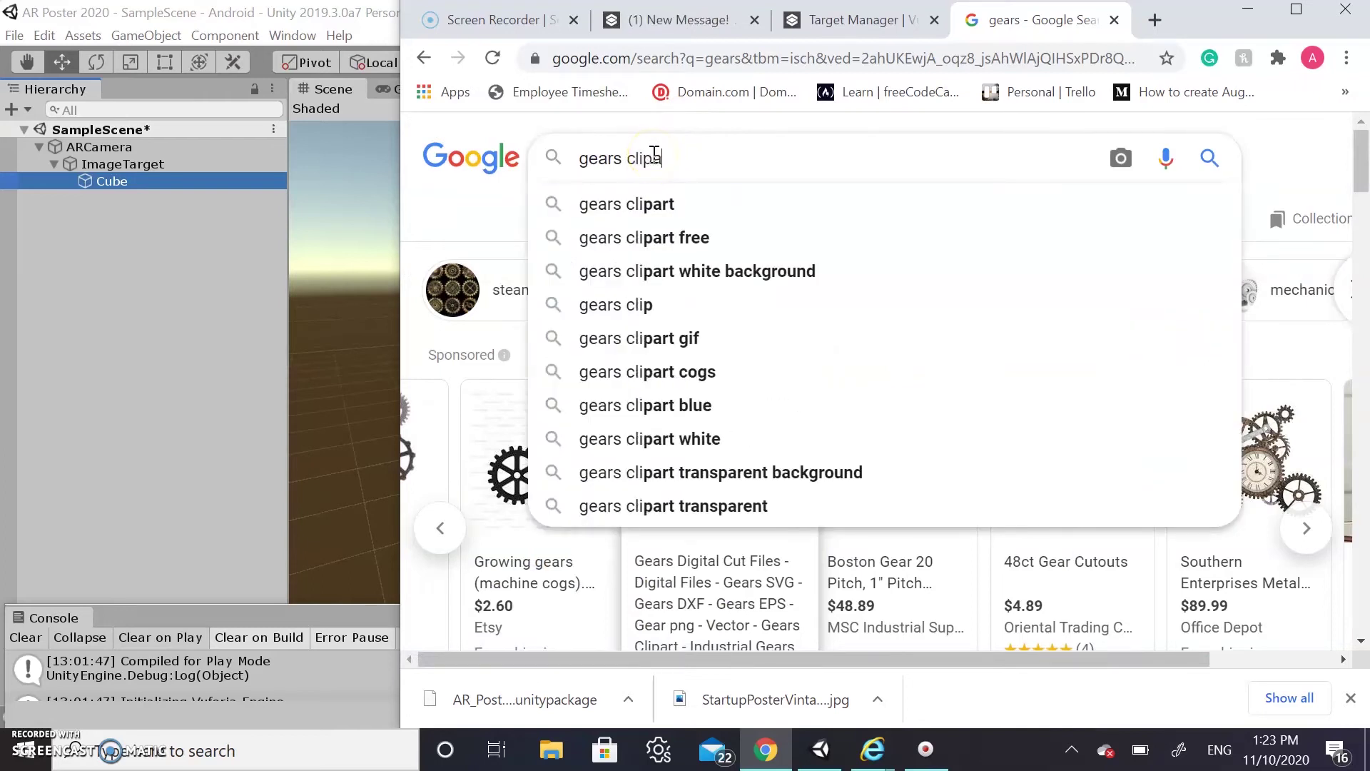
{"action": "key", "text": "Return"}
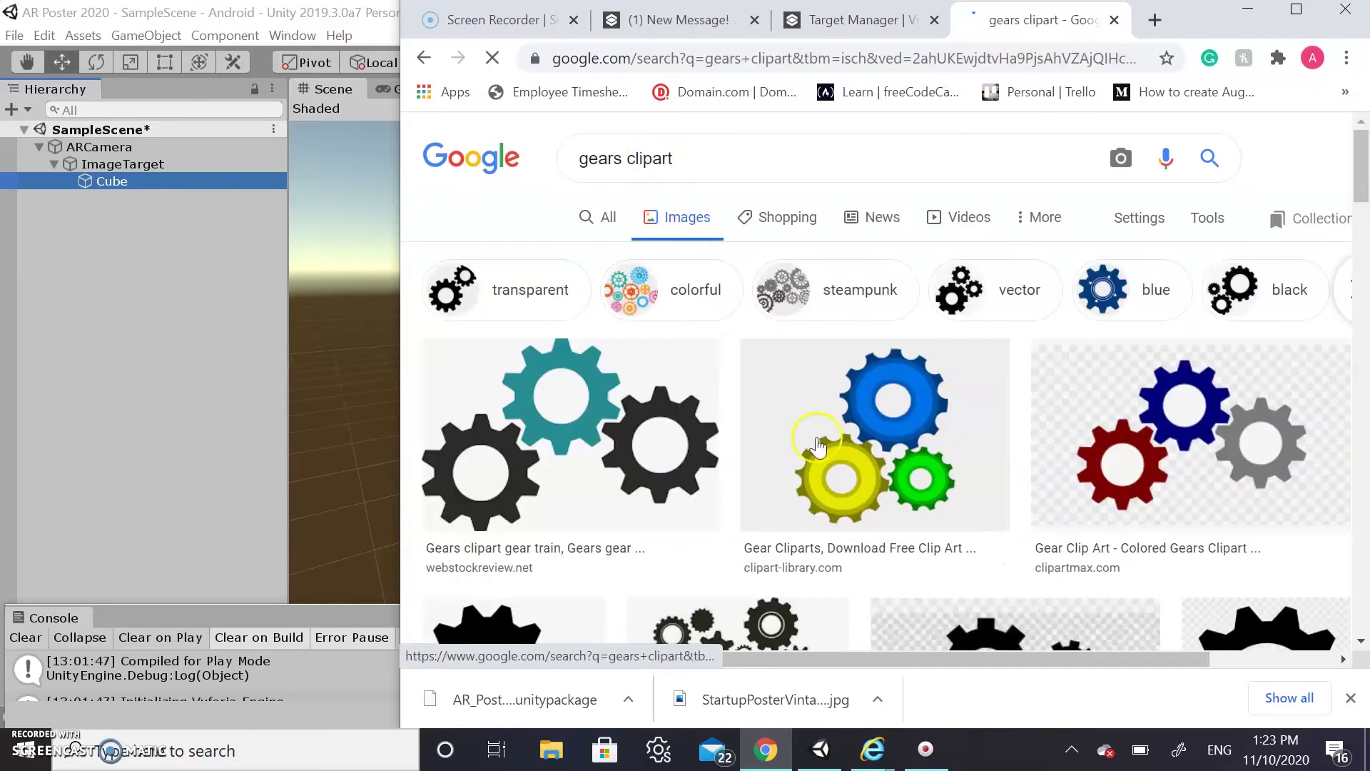
{"action": "scroll", "coordinate": [821, 478], "scroll_direction": "down", "scroll_amount": 10}
{"action": "scroll", "coordinate": [823, 484], "scroll_direction": "down", "scroll_amount": 5}
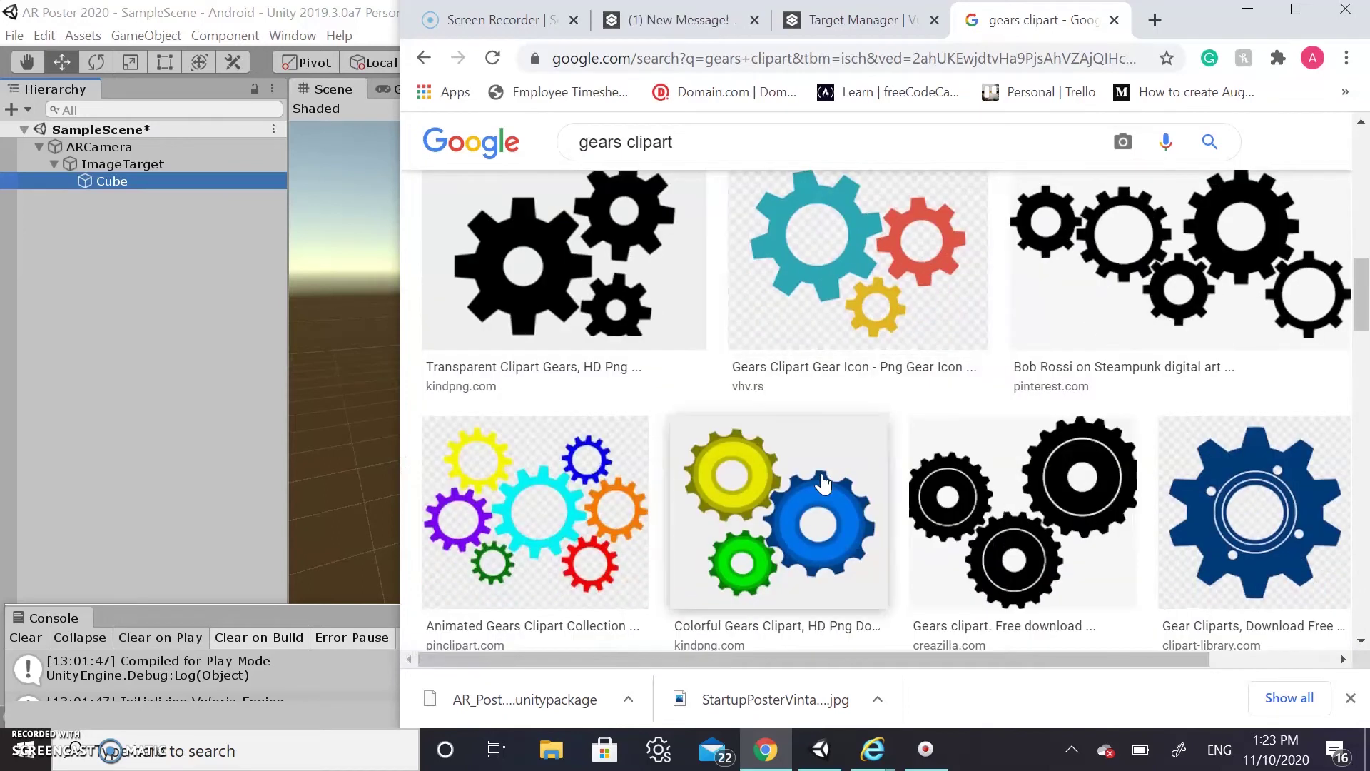
{"action": "scroll", "coordinate": [821, 479], "scroll_direction": "up", "scroll_amount": 1}
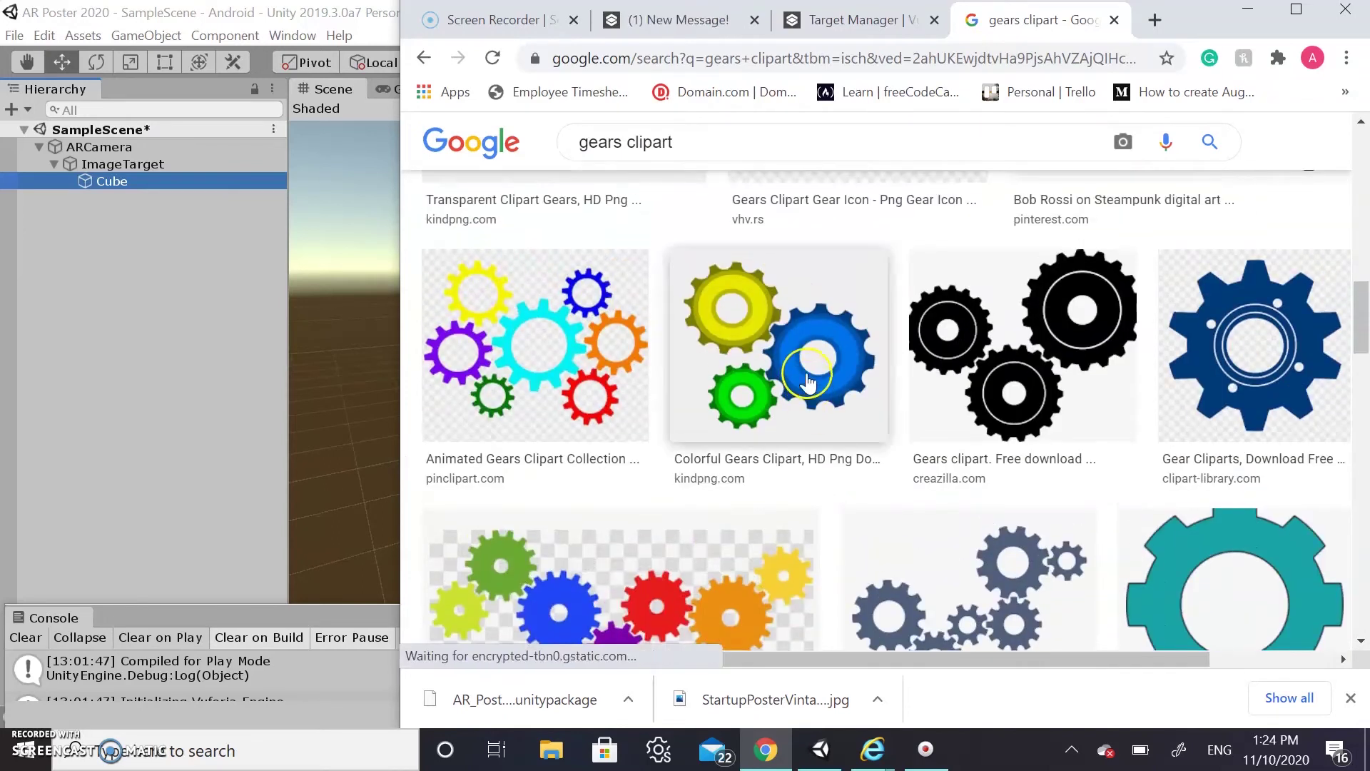
Save the Colorful Gears clipart image under the name 'gears'
{"action": "left_click", "coordinate": [783, 367]}
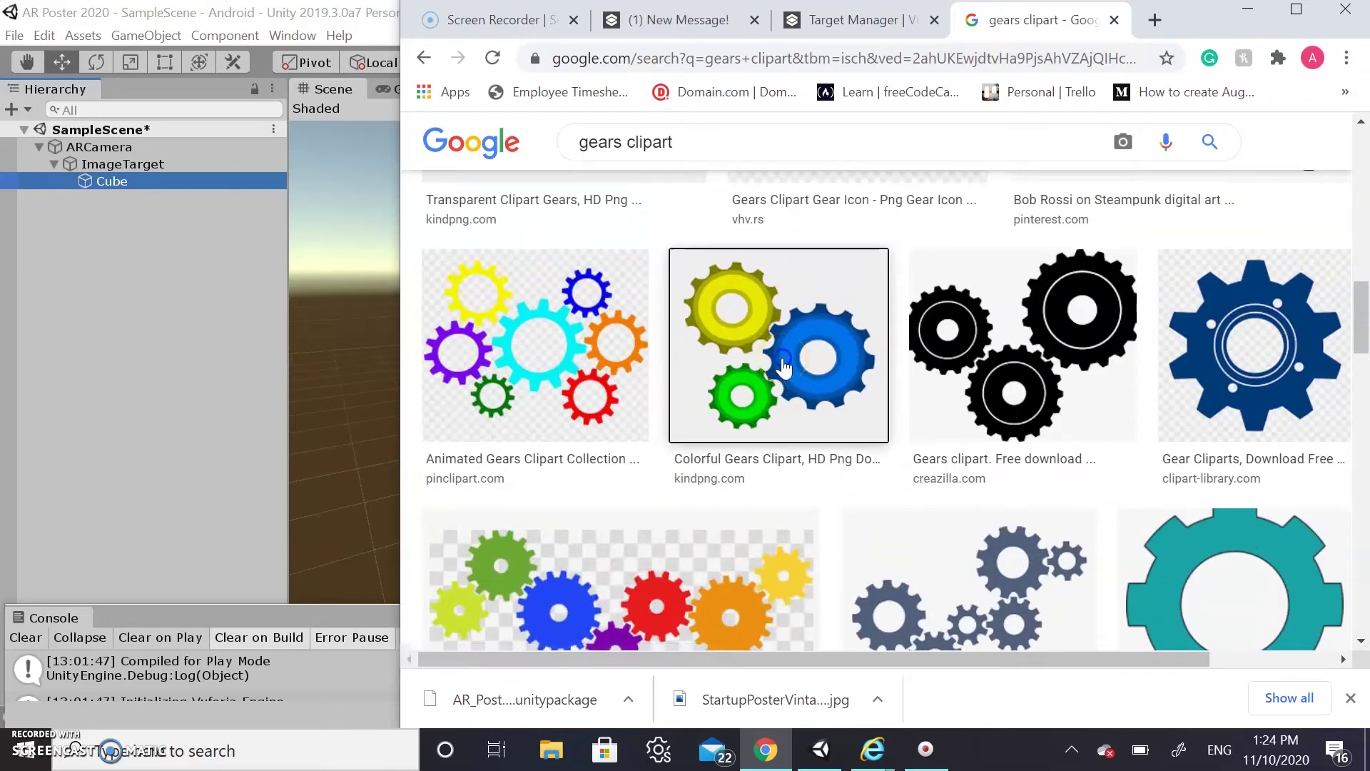
{"action": "right_click", "coordinate": [1103, 368]}
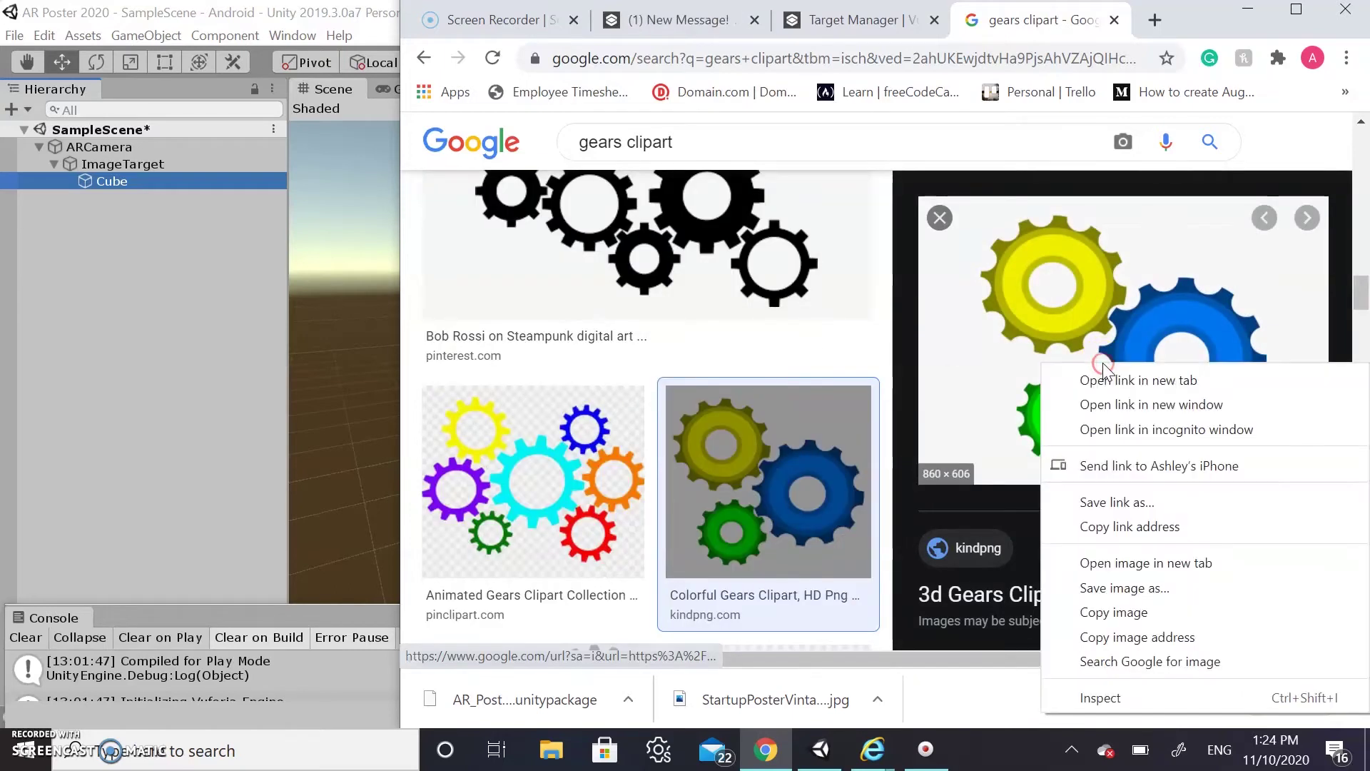
{"action": "left_click", "coordinate": [1108, 587]}
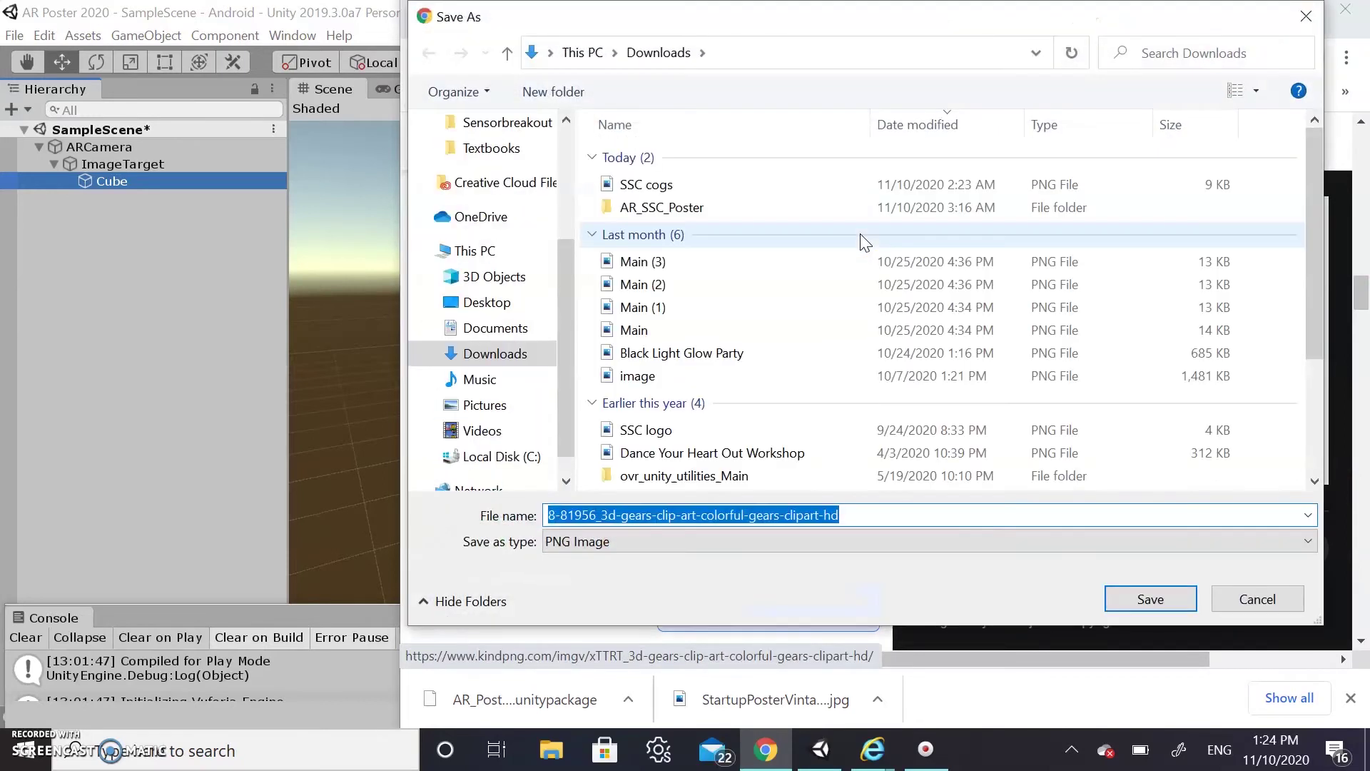
{"action": "type", "text": "gears"}
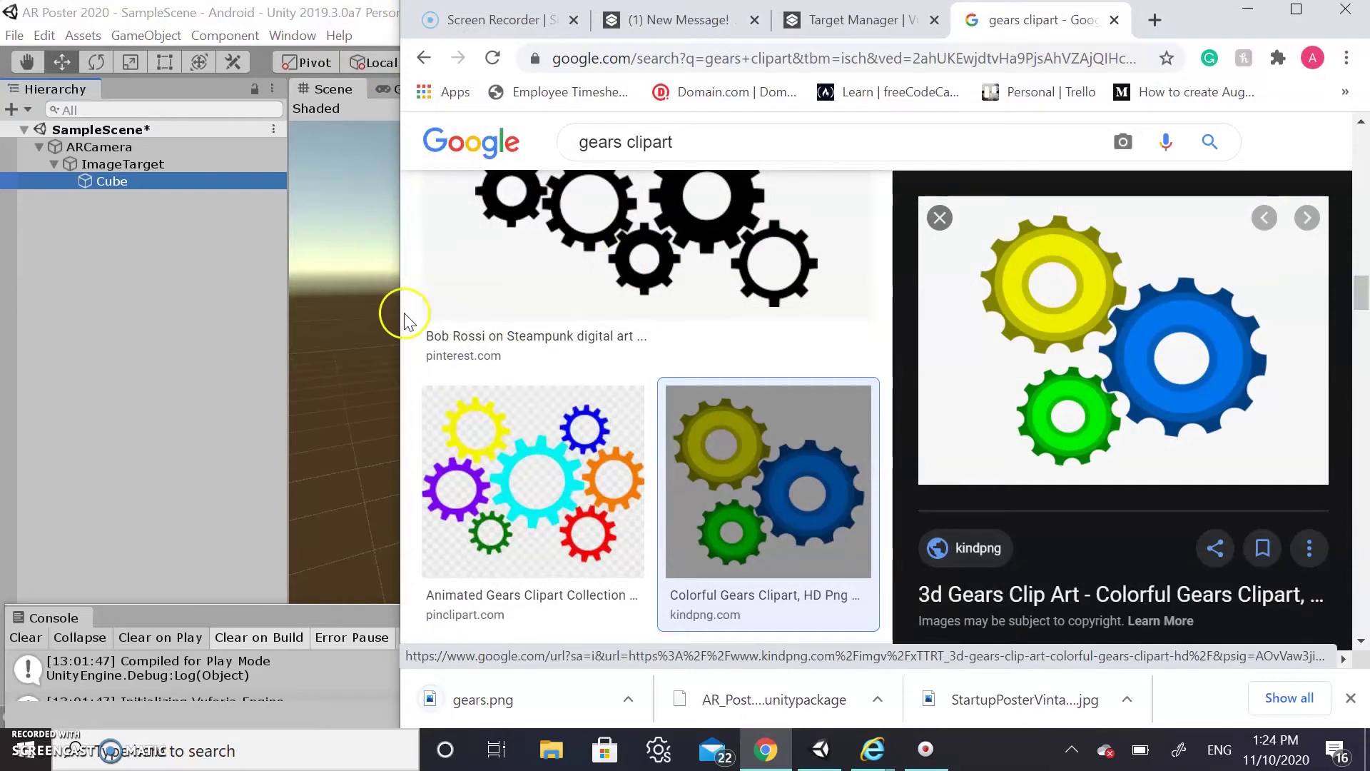
Create a new folder named Materials in the project Assets
{"action": "left_click_drag", "start_coordinate": [396, 309], "coordinate": [741, 311]}
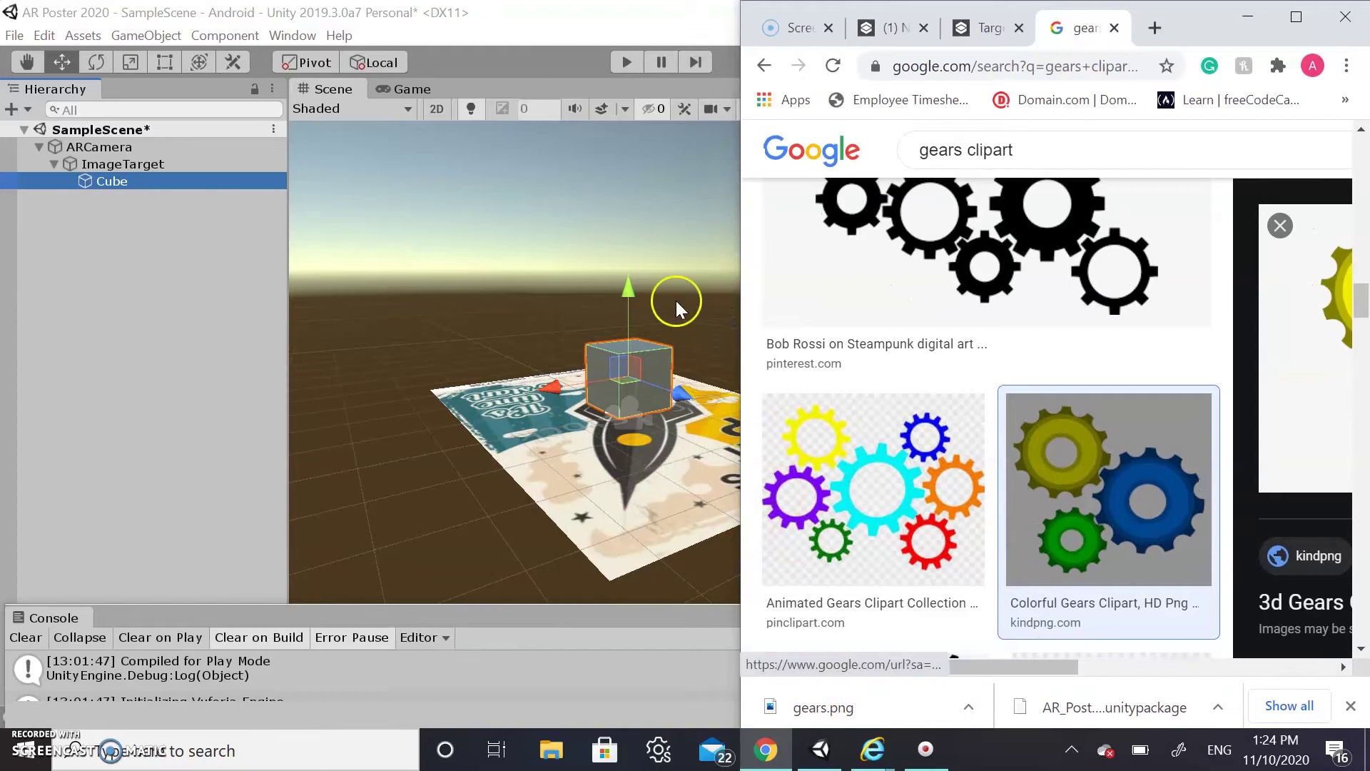
{"action": "left_click", "coordinate": [521, 27]}
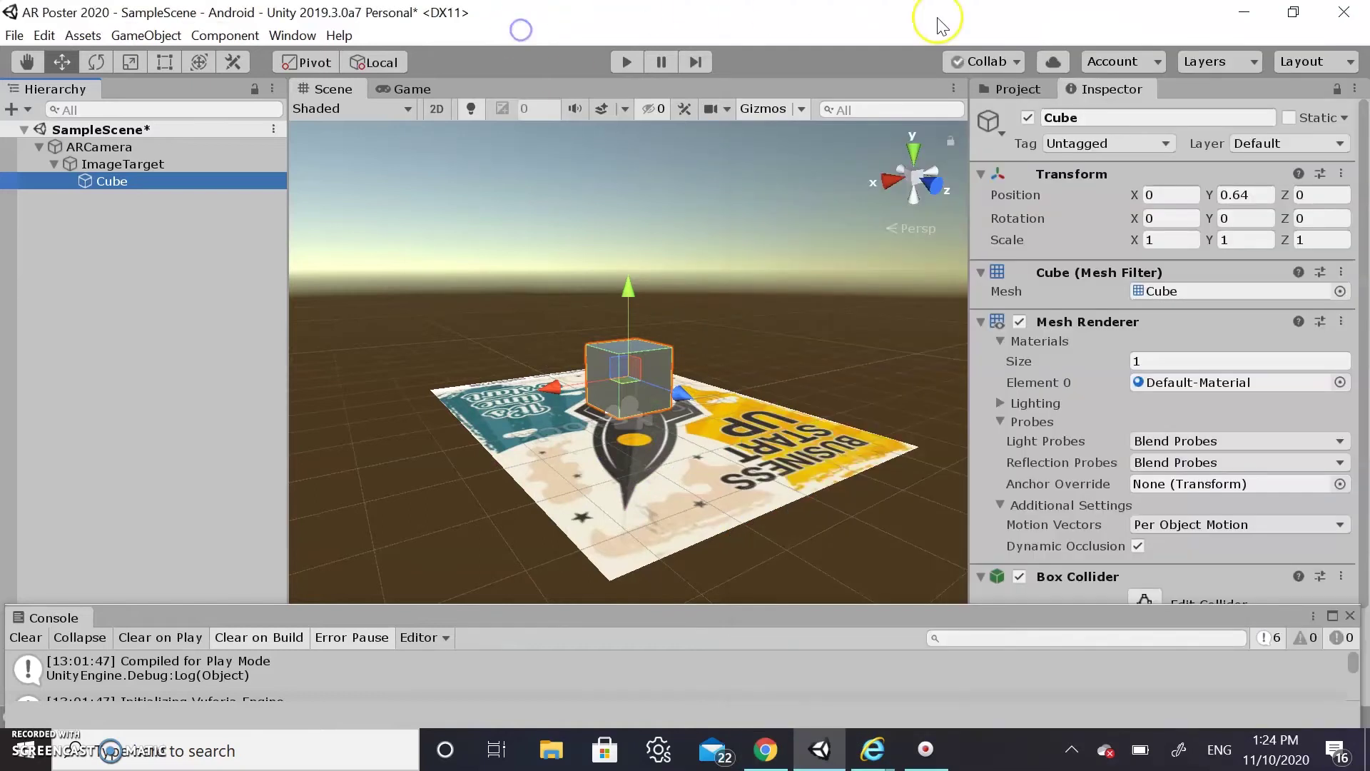
{"action": "left_click", "coordinate": [992, 91]}
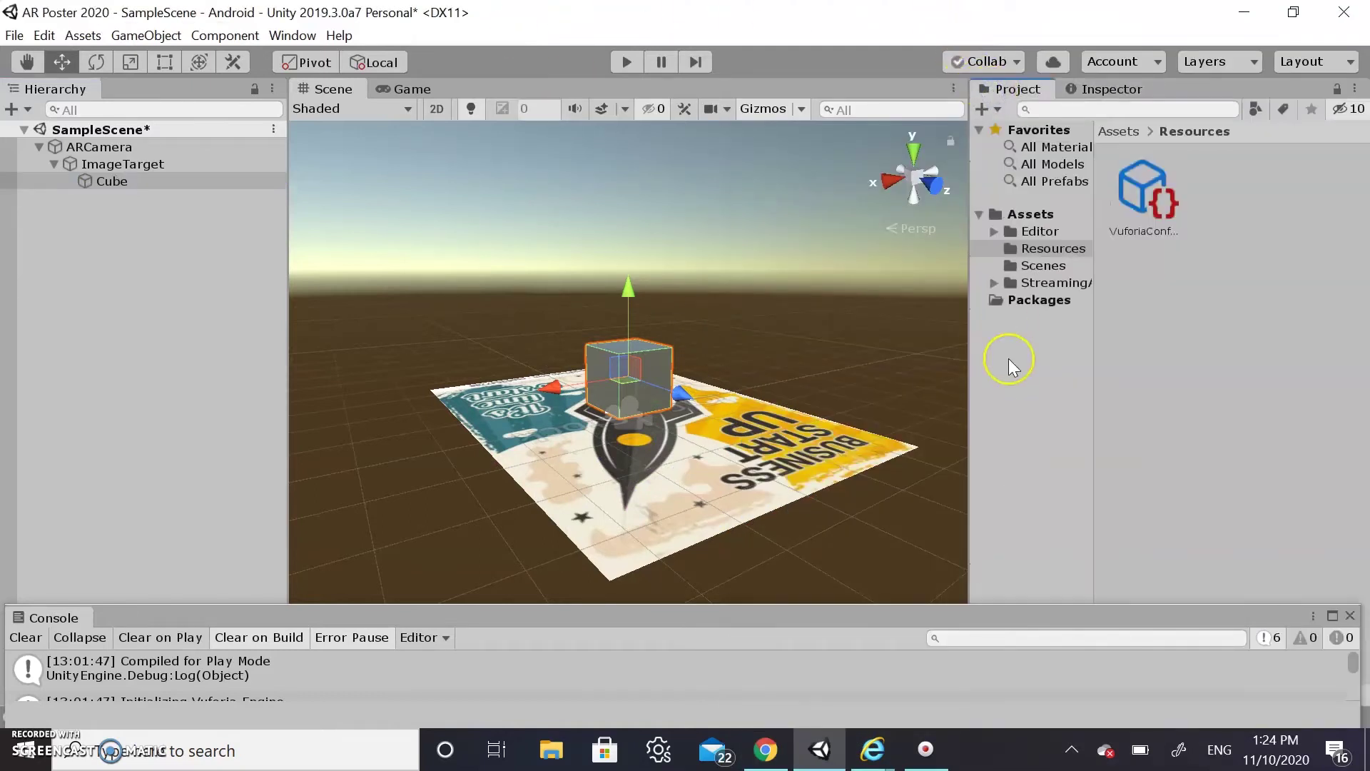
{"action": "right_click", "coordinate": [1070, 220]}
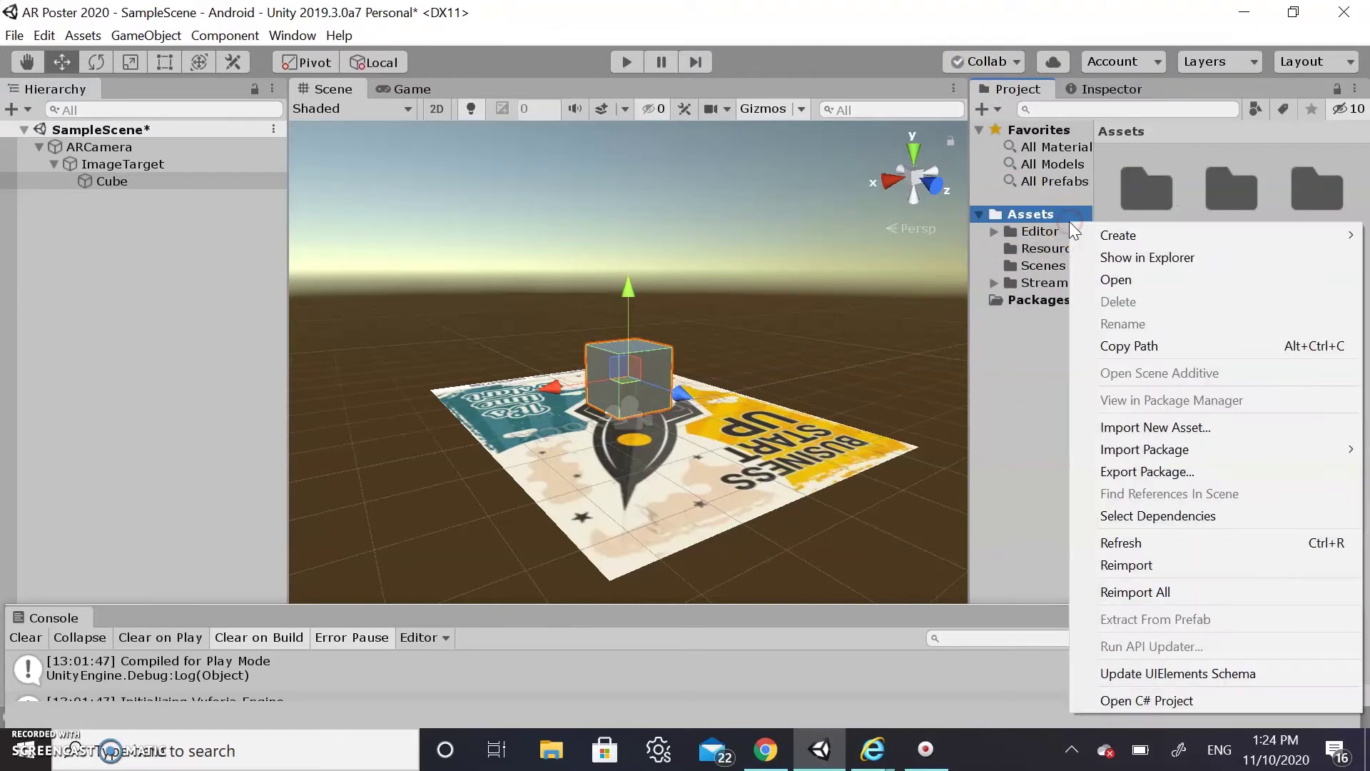
{"action": "mouse_move", "coordinate": [1135, 236]}
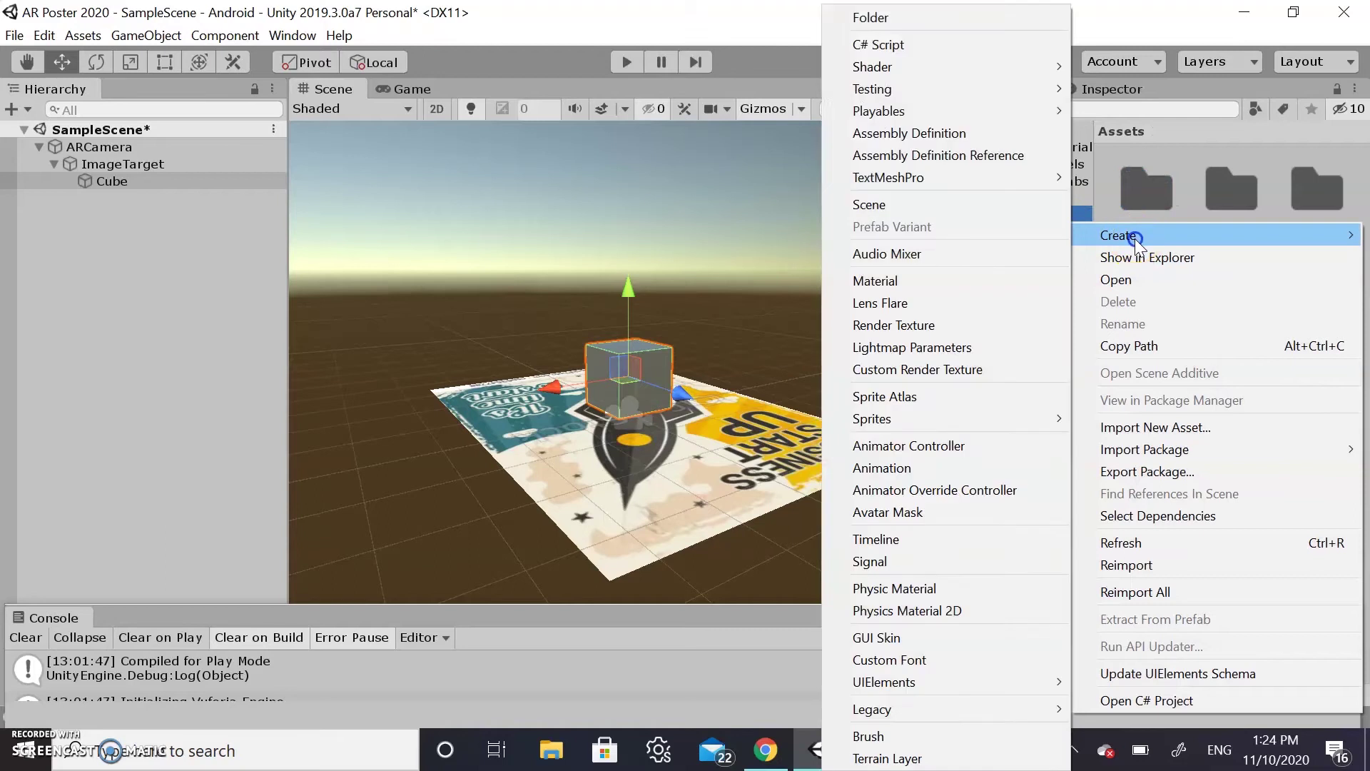
{"action": "left_click", "coordinate": [918, 27]}
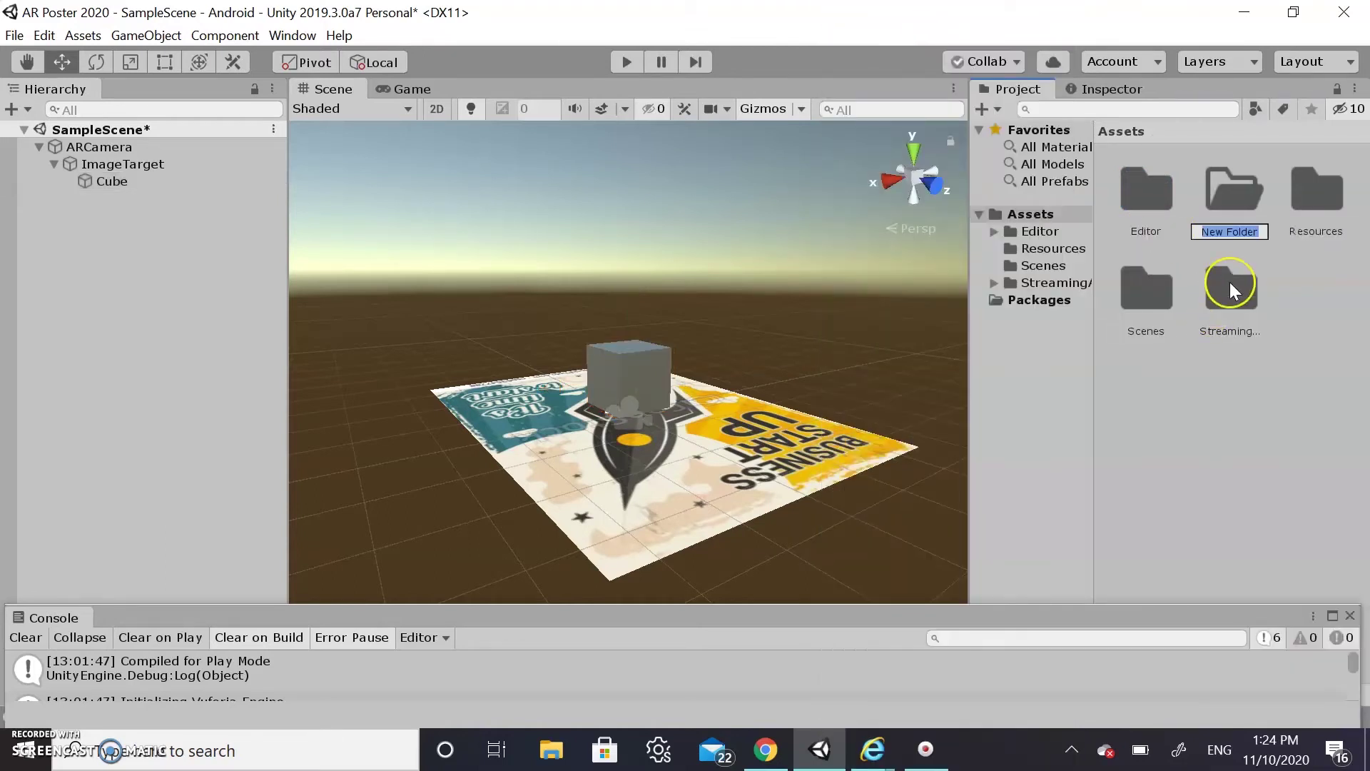
{"action": "type", "text": "Materials"}
{"action": "key", "text": "Return"}
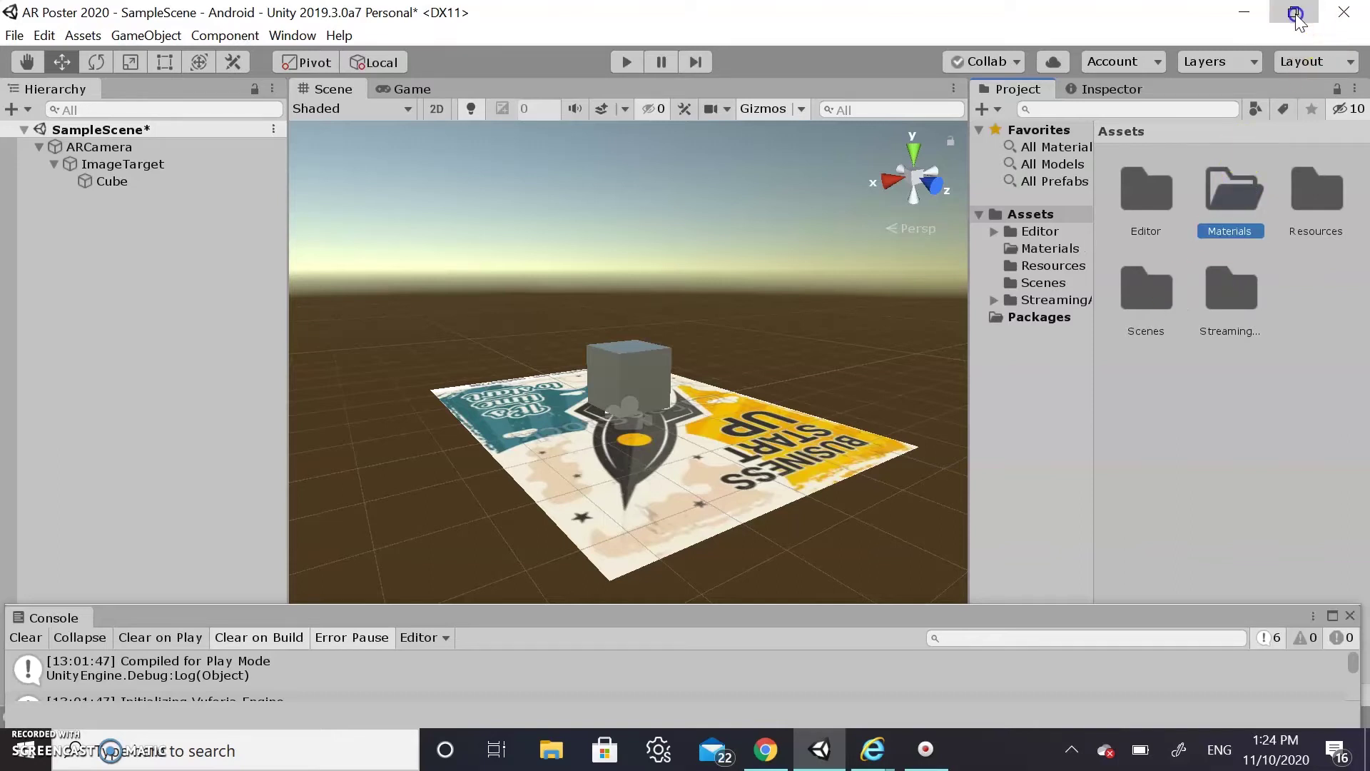
Import the downloaded gears.png into the Materials folder and select it
{"action": "left_click", "coordinate": [1294, 12]}
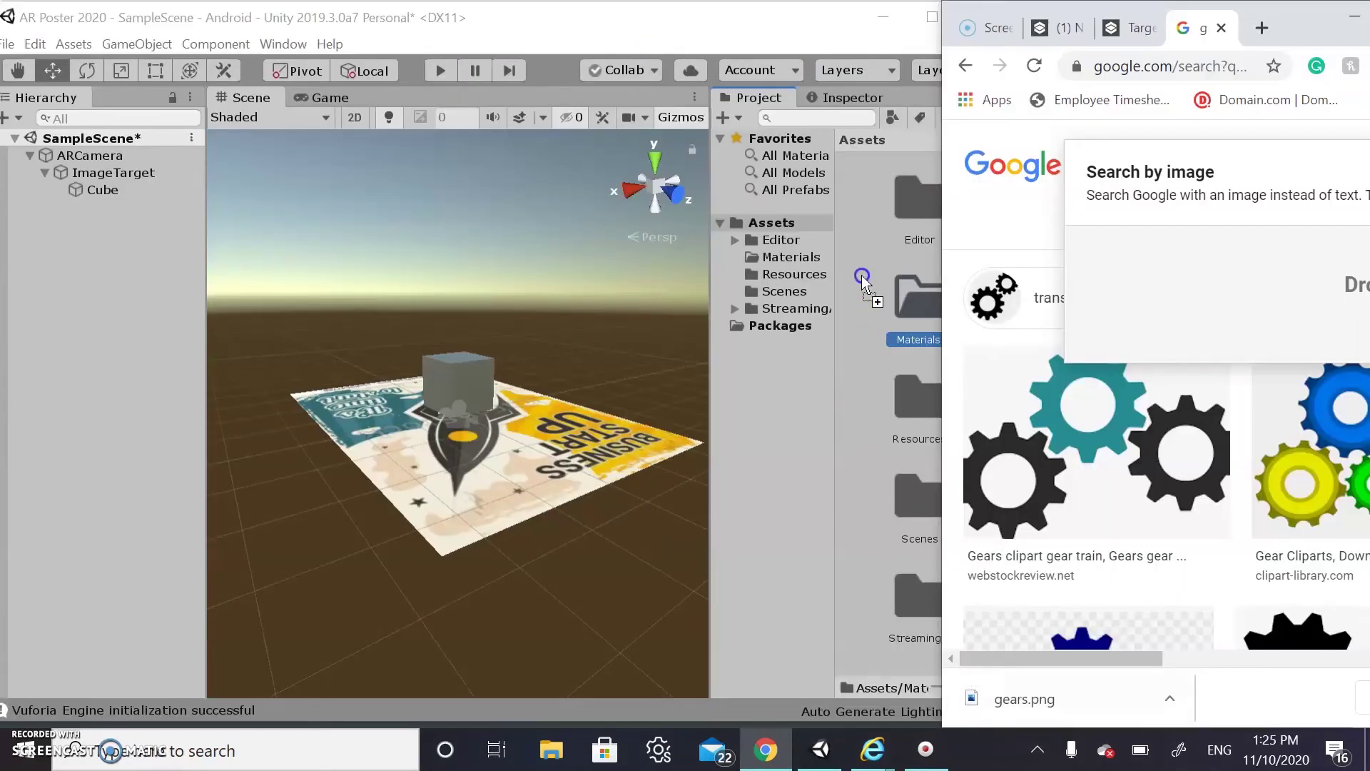
{"action": "left_click_drag", "start_coordinate": [862, 282], "coordinate": [910, 303]}
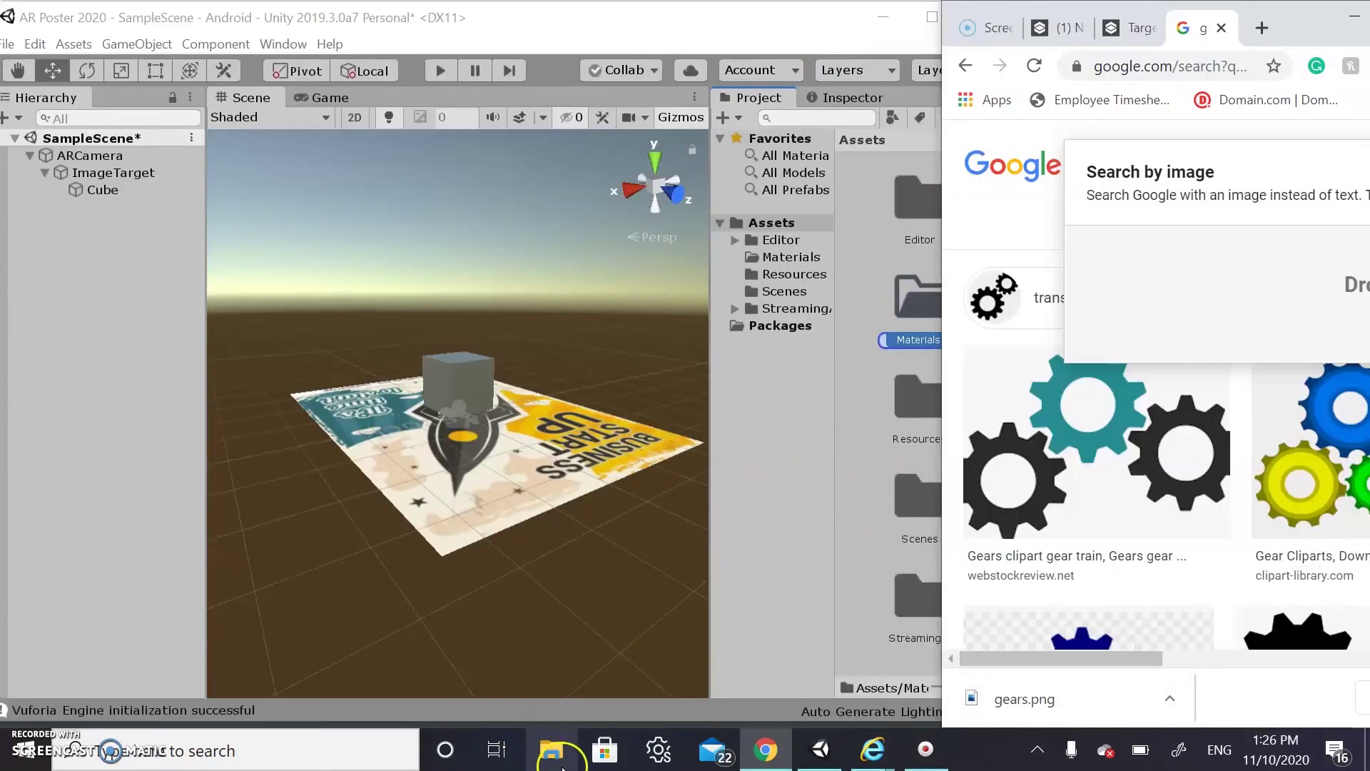
{"action": "double_click", "coordinate": [766, 16]}
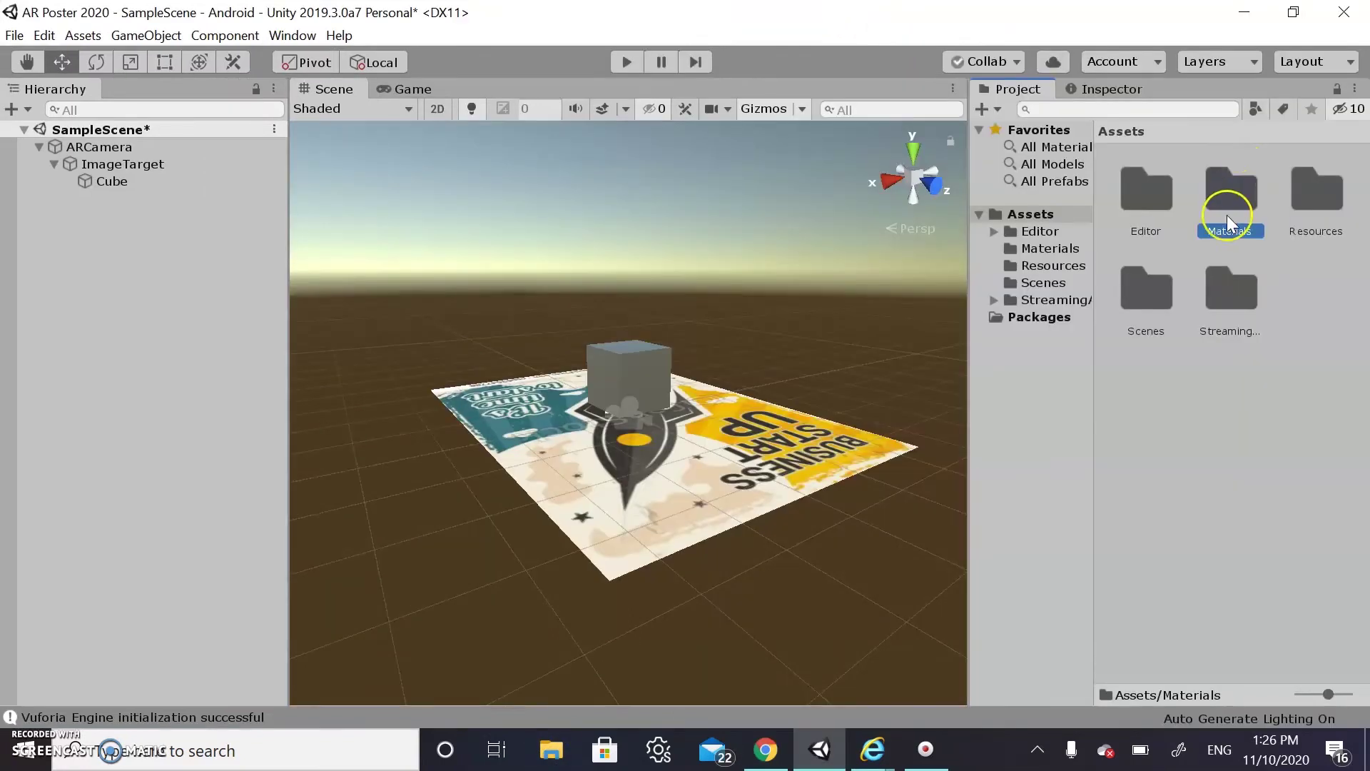
{"action": "left_click", "coordinate": [1165, 198]}
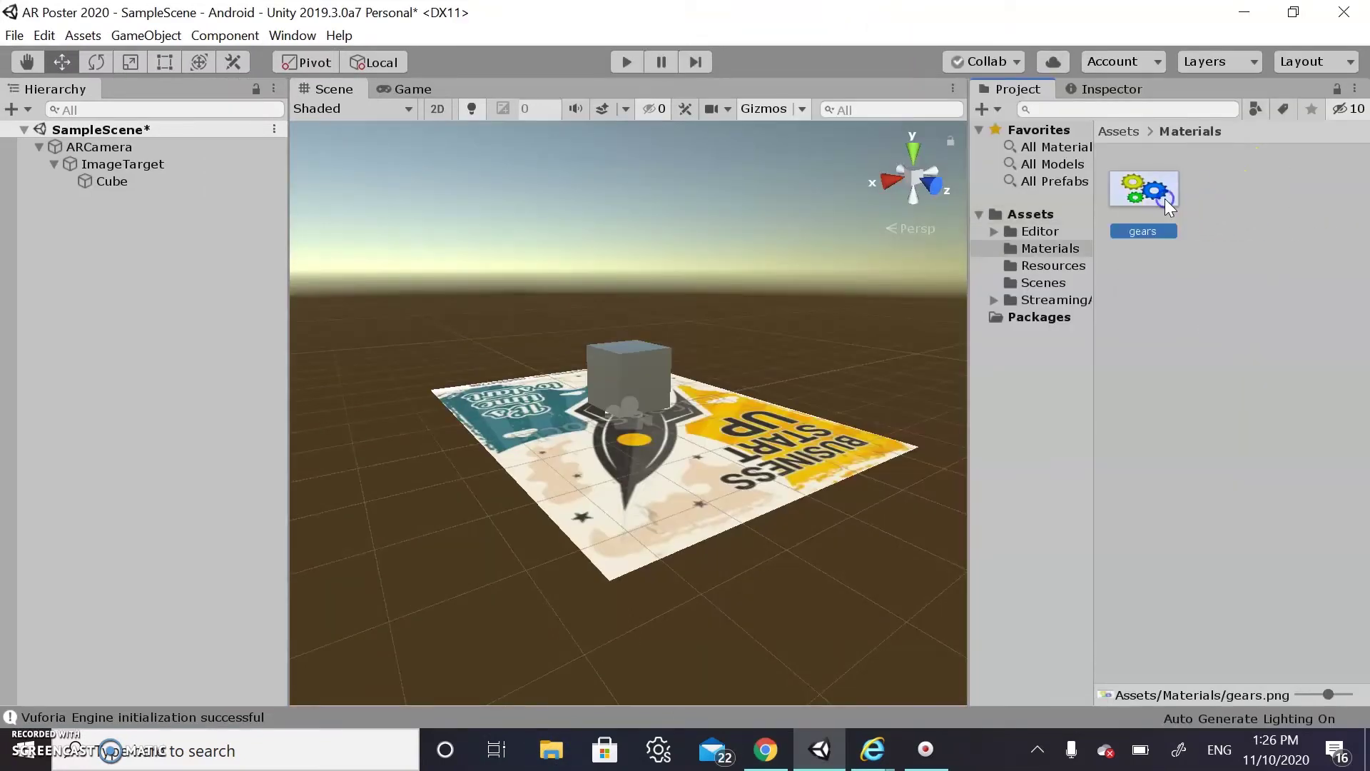
Drag the gears image onto the Cube in the Scene view to texture it
{"action": "left_click_drag", "start_coordinate": [1164, 199], "coordinate": [631, 378]}
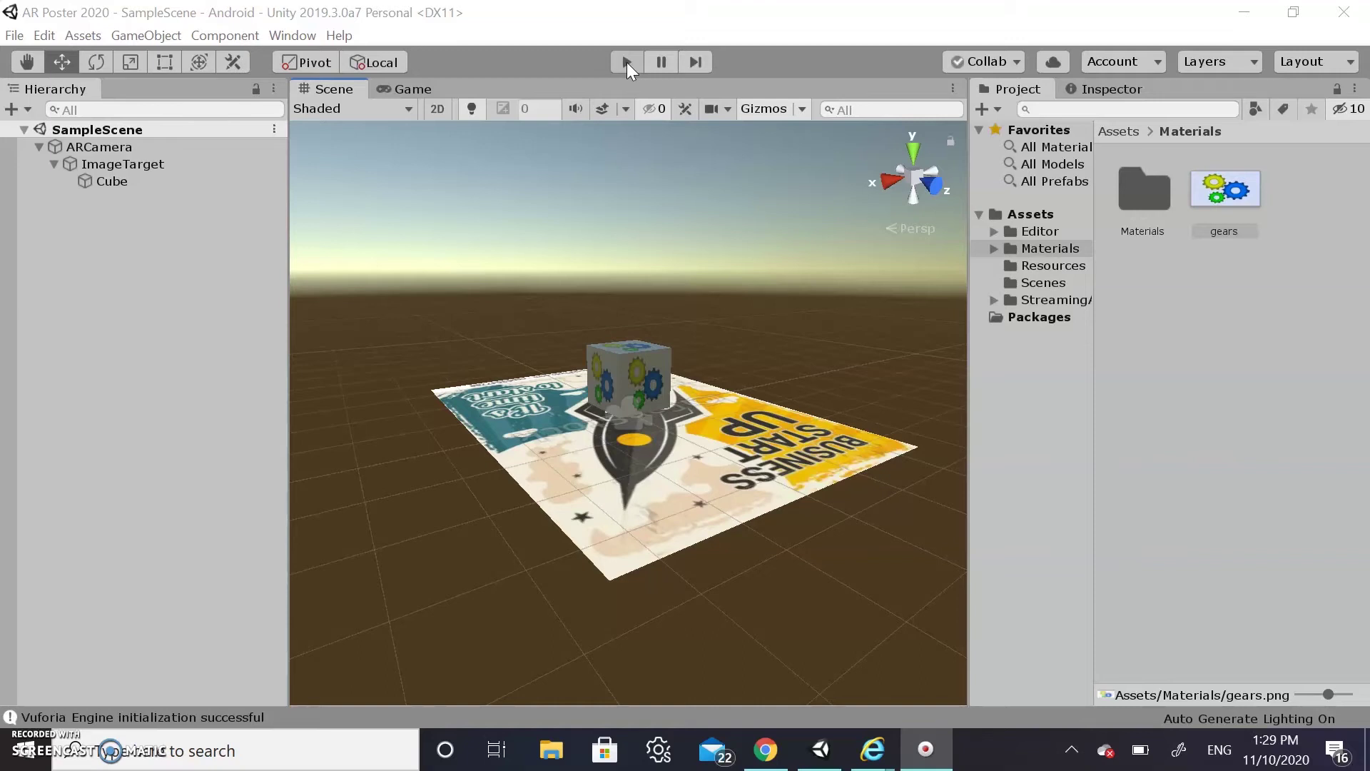
Test the AR scene in Play mode, stop it, and select the gears cube
{"action": "left_click", "coordinate": [626, 62]}
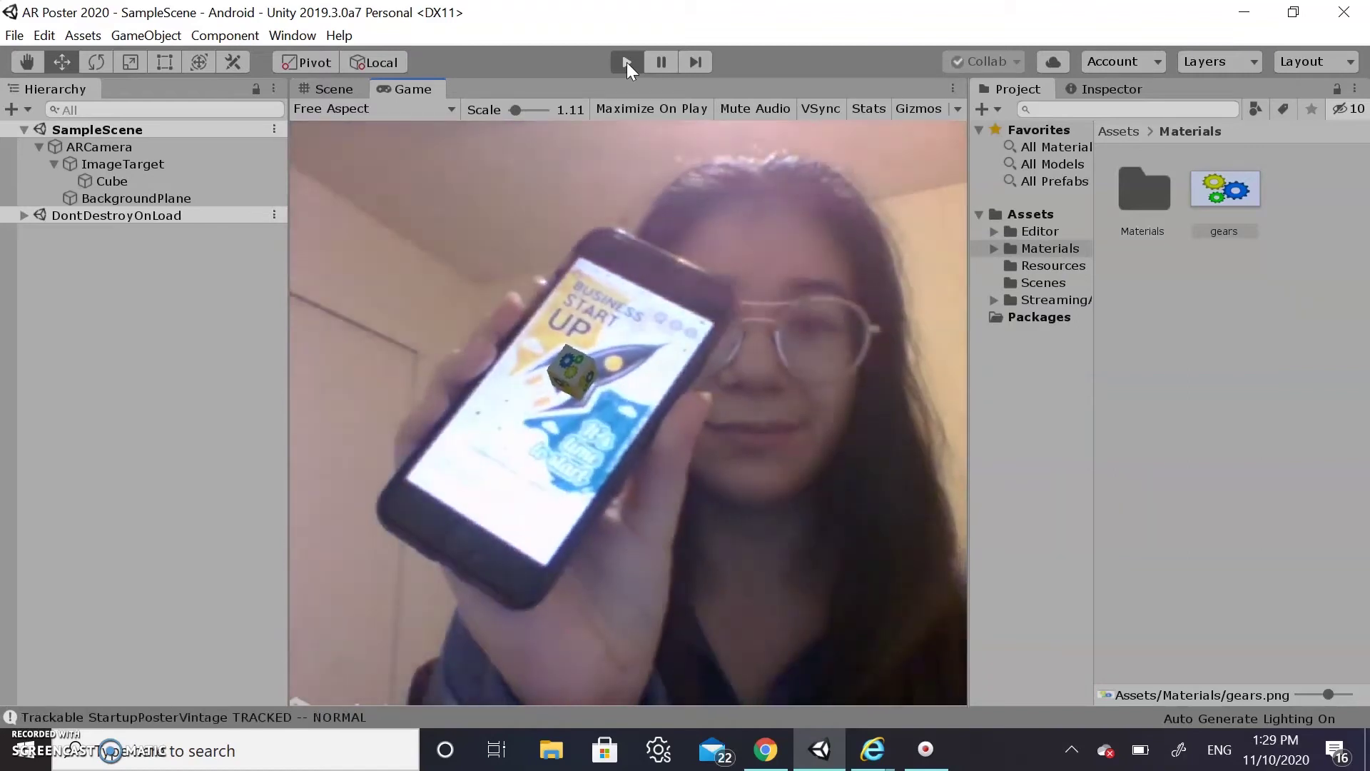
{"action": "left_click", "coordinate": [627, 63]}
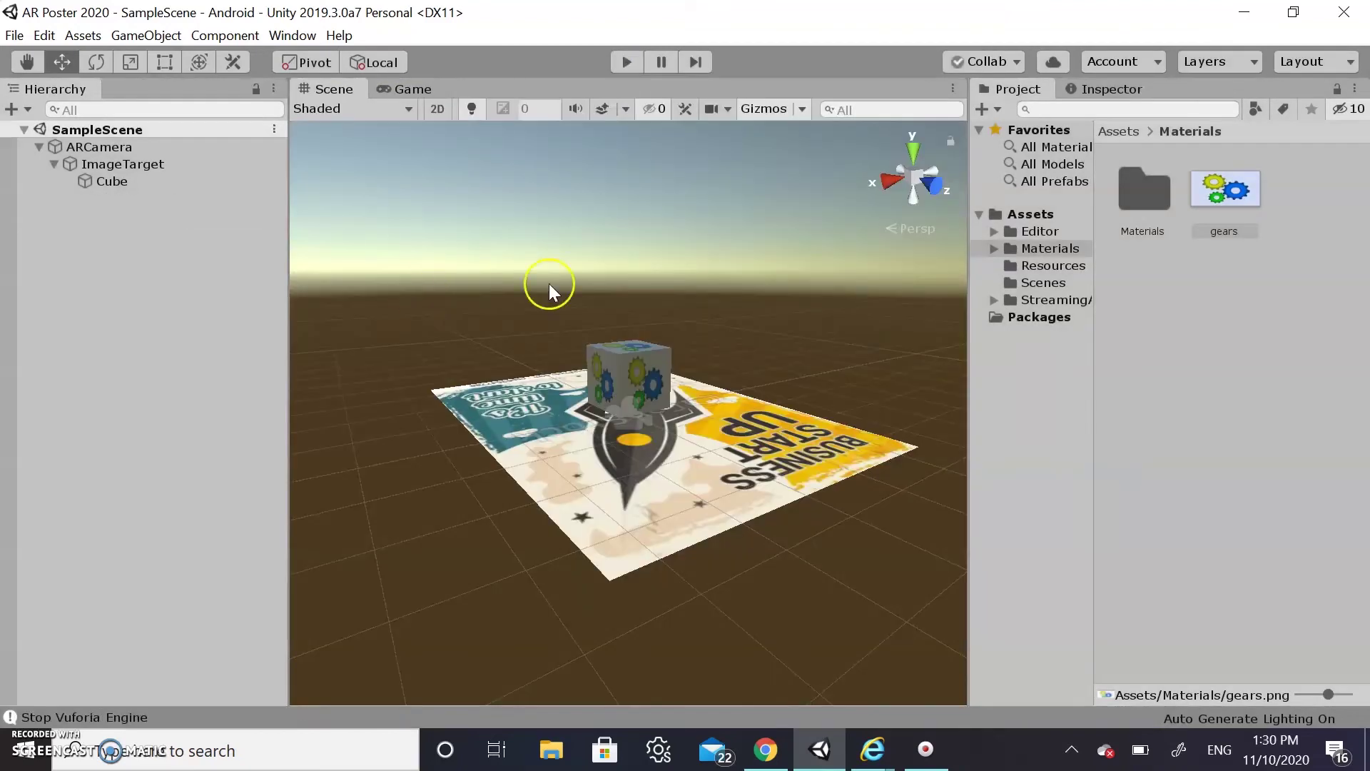
{"action": "left_click", "coordinate": [632, 366]}
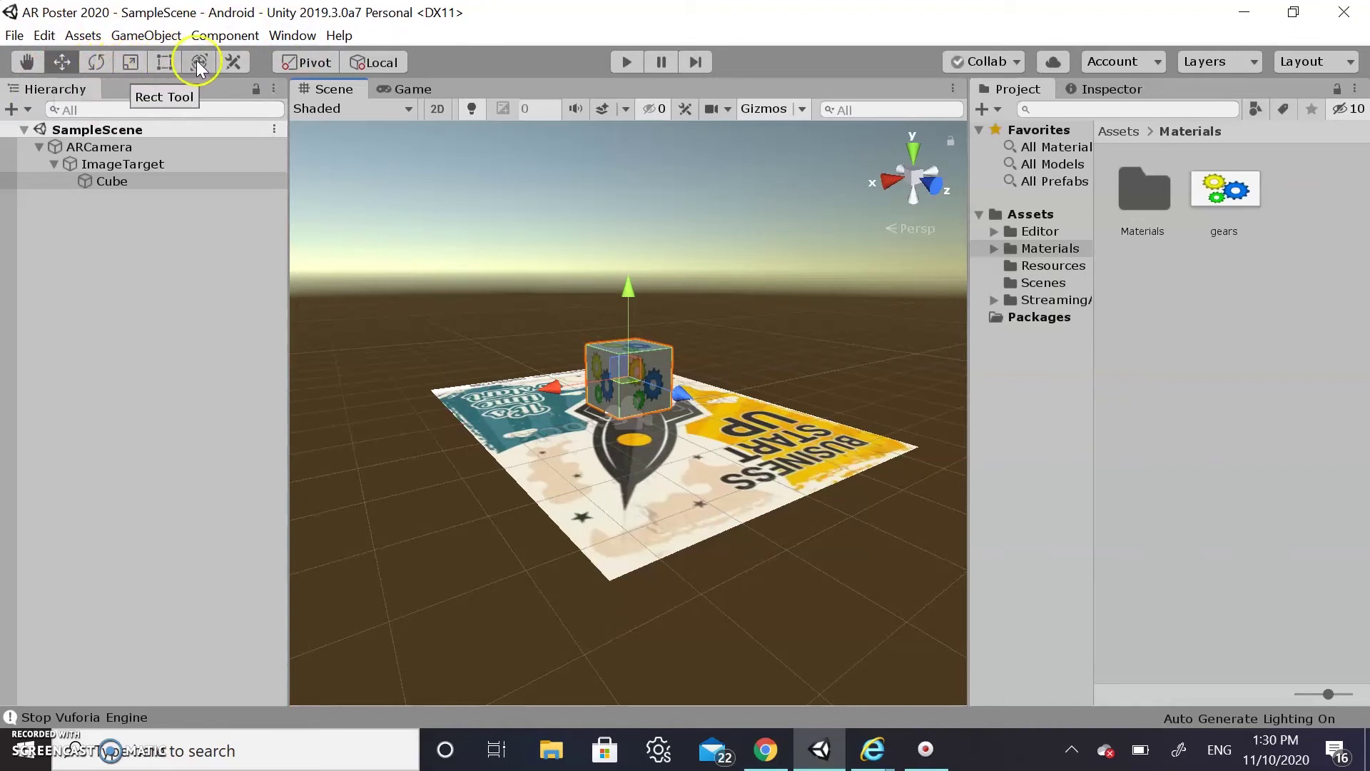
Scale the gears cube up to about double its size and lift it along Y above the poster
{"action": "left_click", "coordinate": [130, 64]}
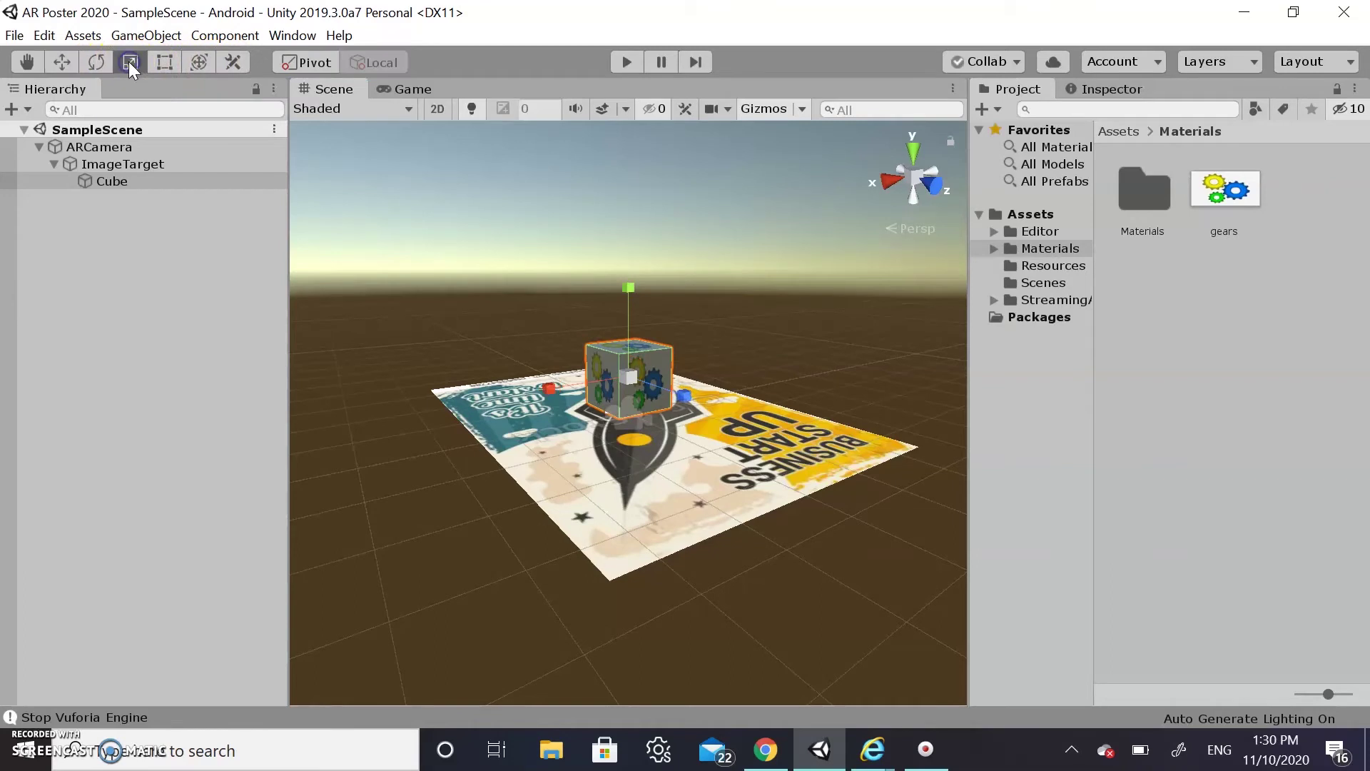
{"action": "left_click_drag", "start_coordinate": [625, 374], "coordinate": [545, 291]}
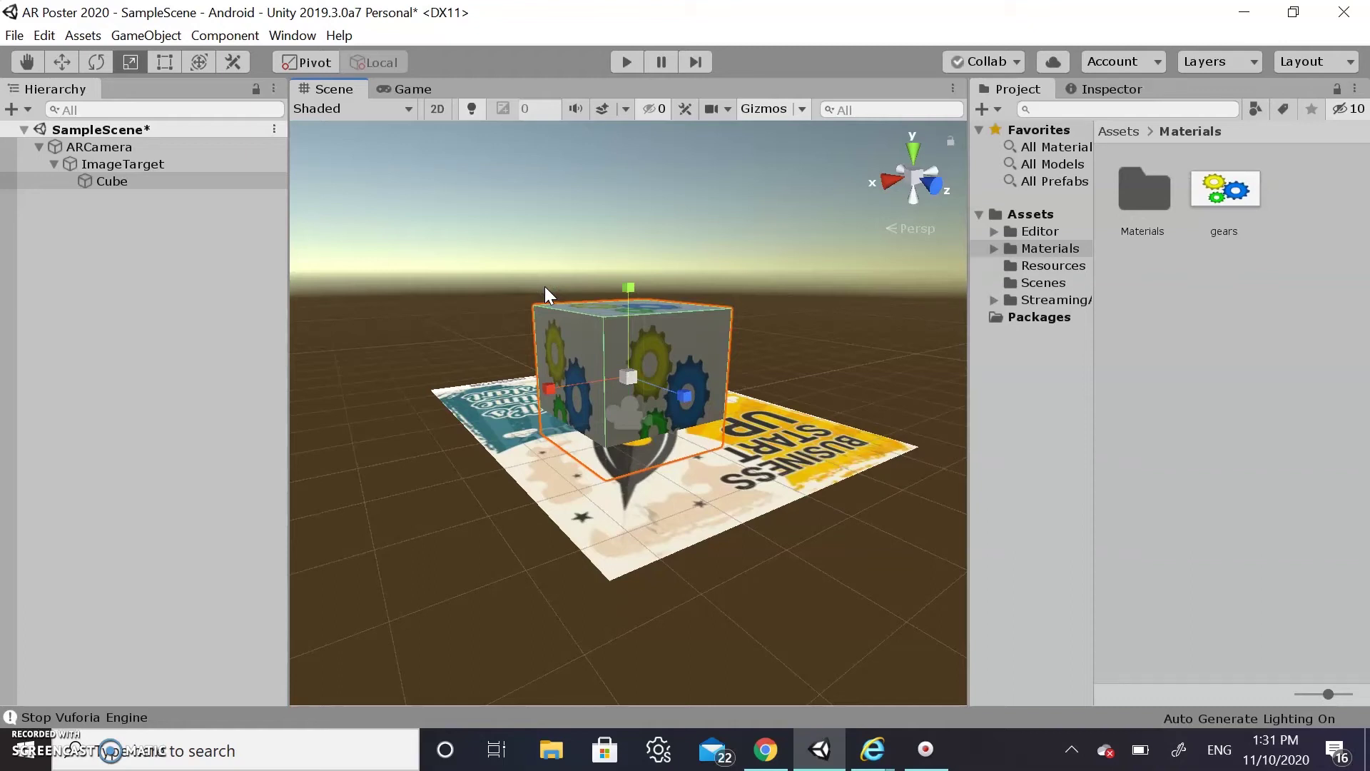
{"action": "left_click", "coordinate": [62, 64]}
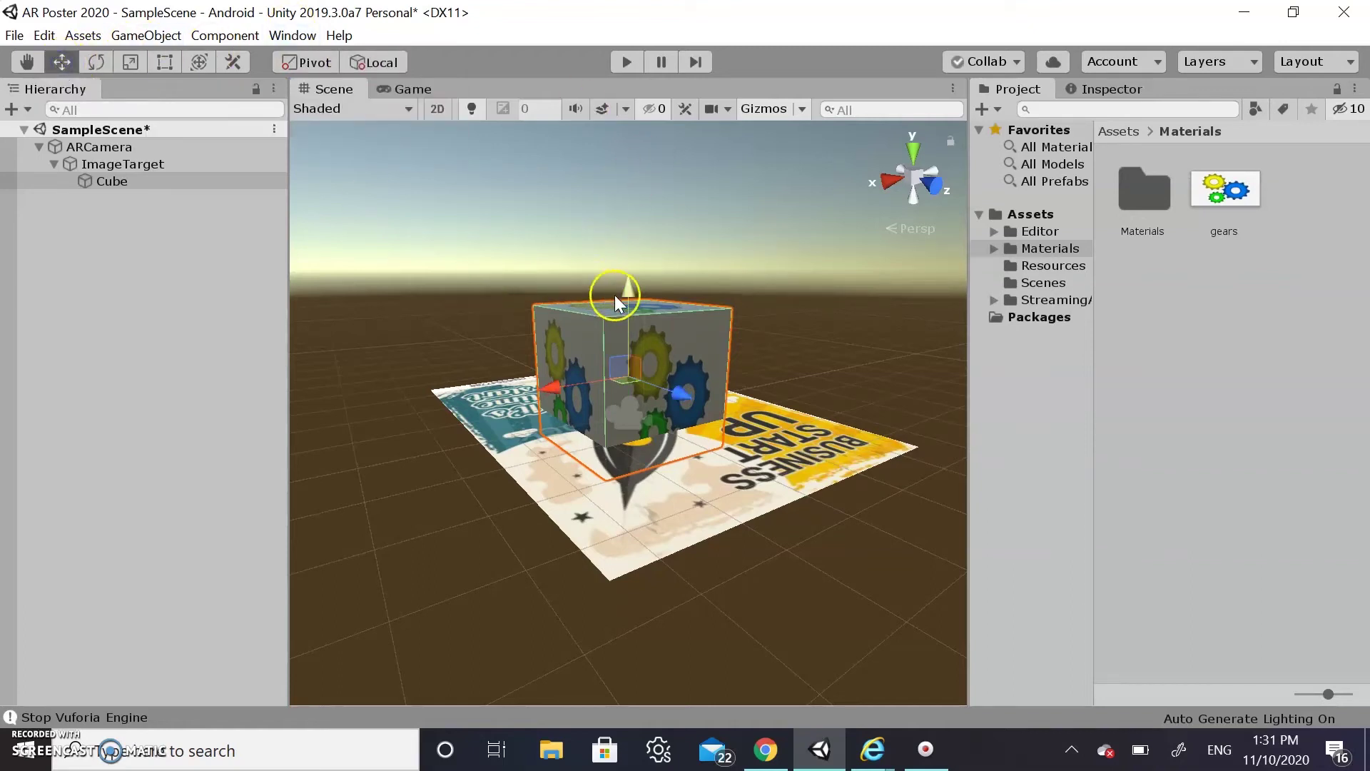
{"action": "left_click_drag", "start_coordinate": [628, 293], "coordinate": [628, 258]}
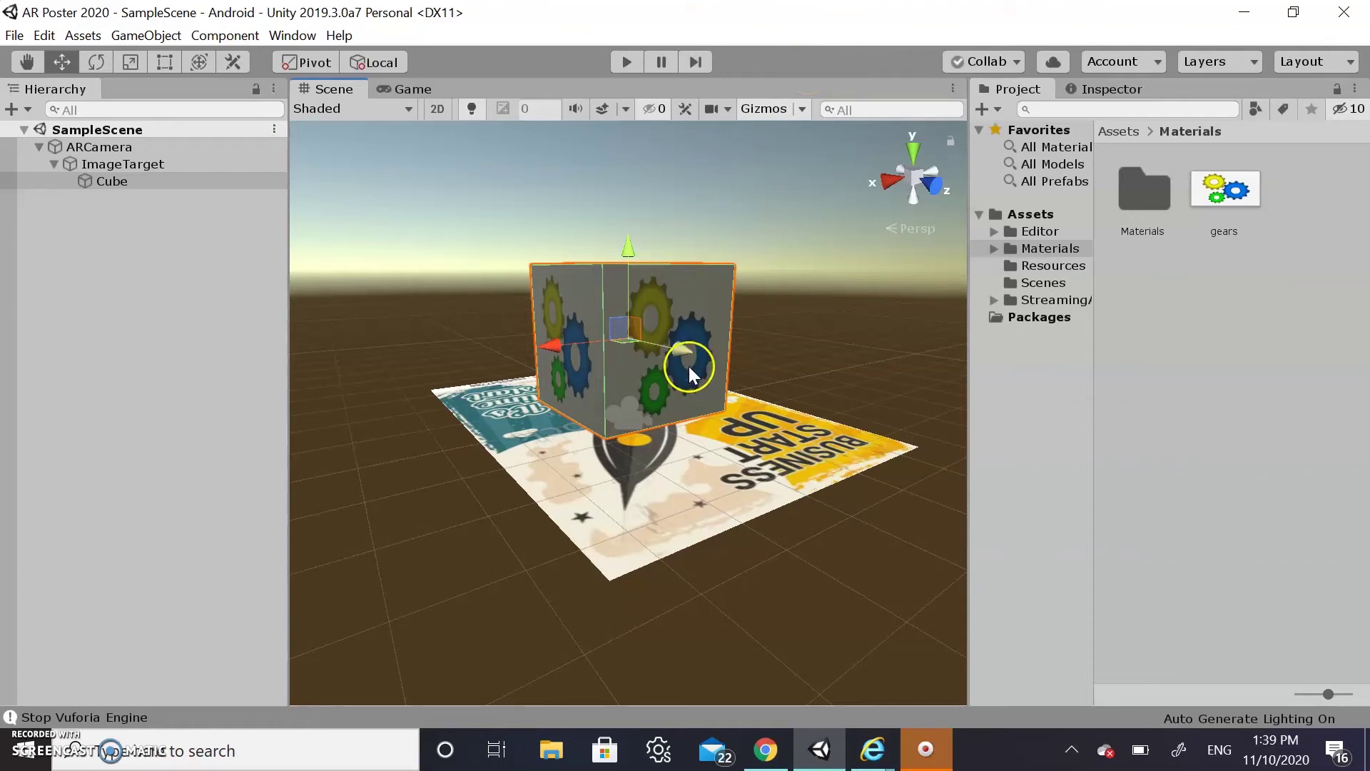
Give the selected Cube a new script component named 'Movement' through Add Component in the Inspector
{"action": "left_click", "coordinate": [161, 183]}
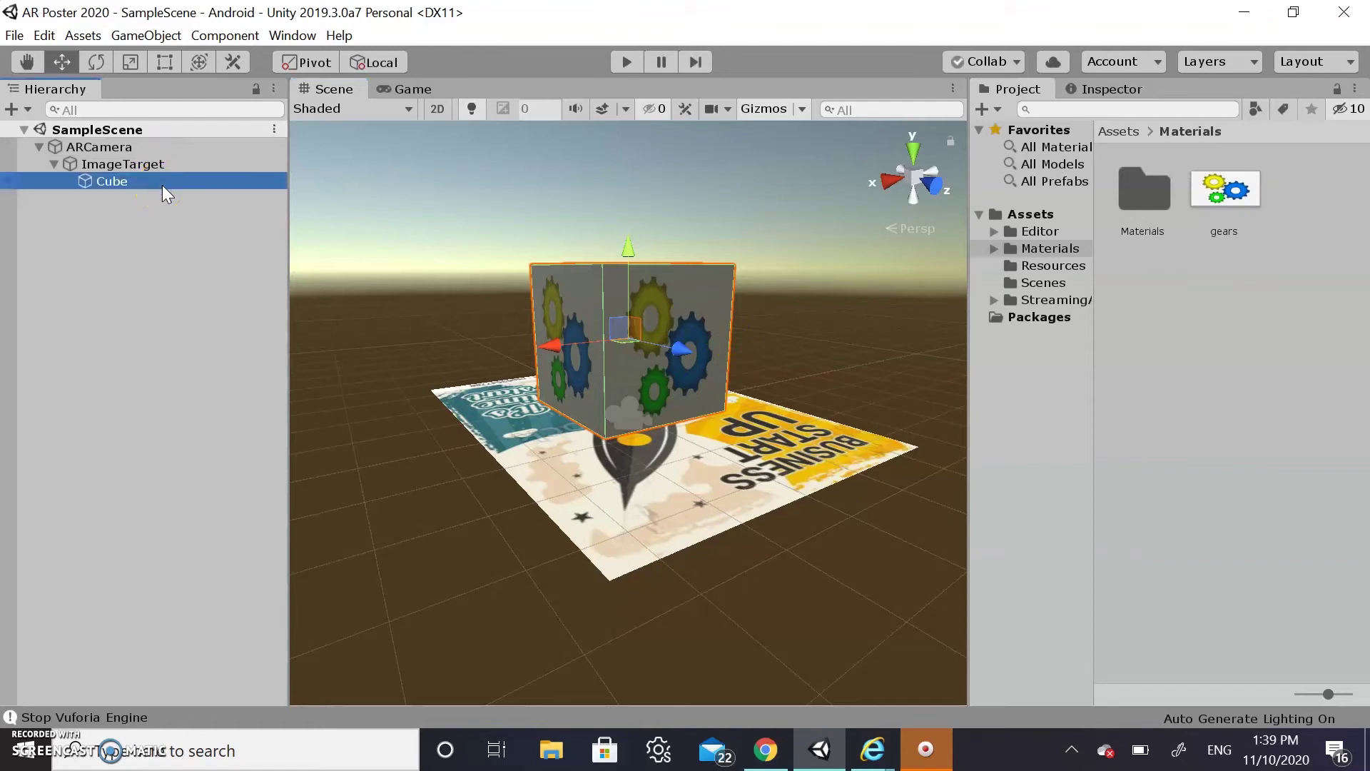
{"action": "left_click", "coordinate": [1102, 87]}
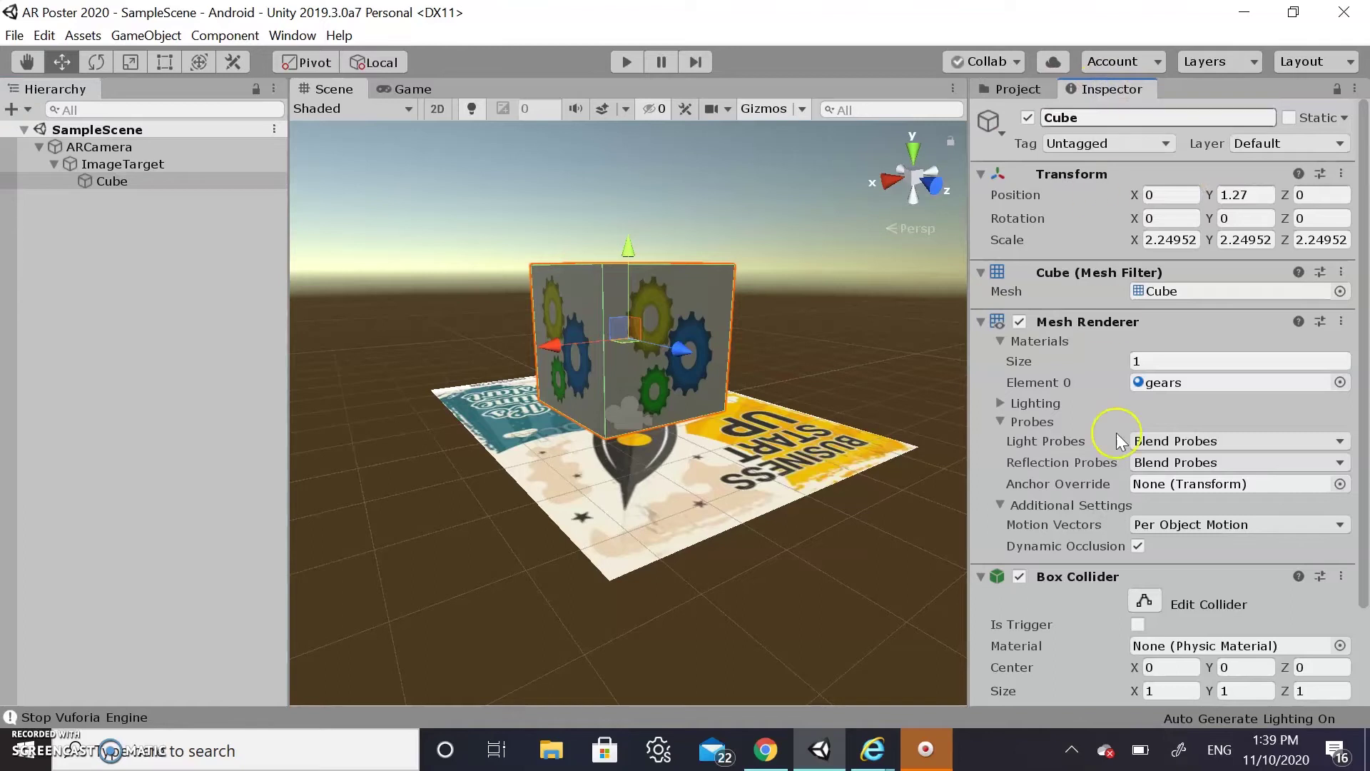
{"action": "scroll", "coordinate": [1116, 464], "scroll_direction": "down", "scroll_amount": 3}
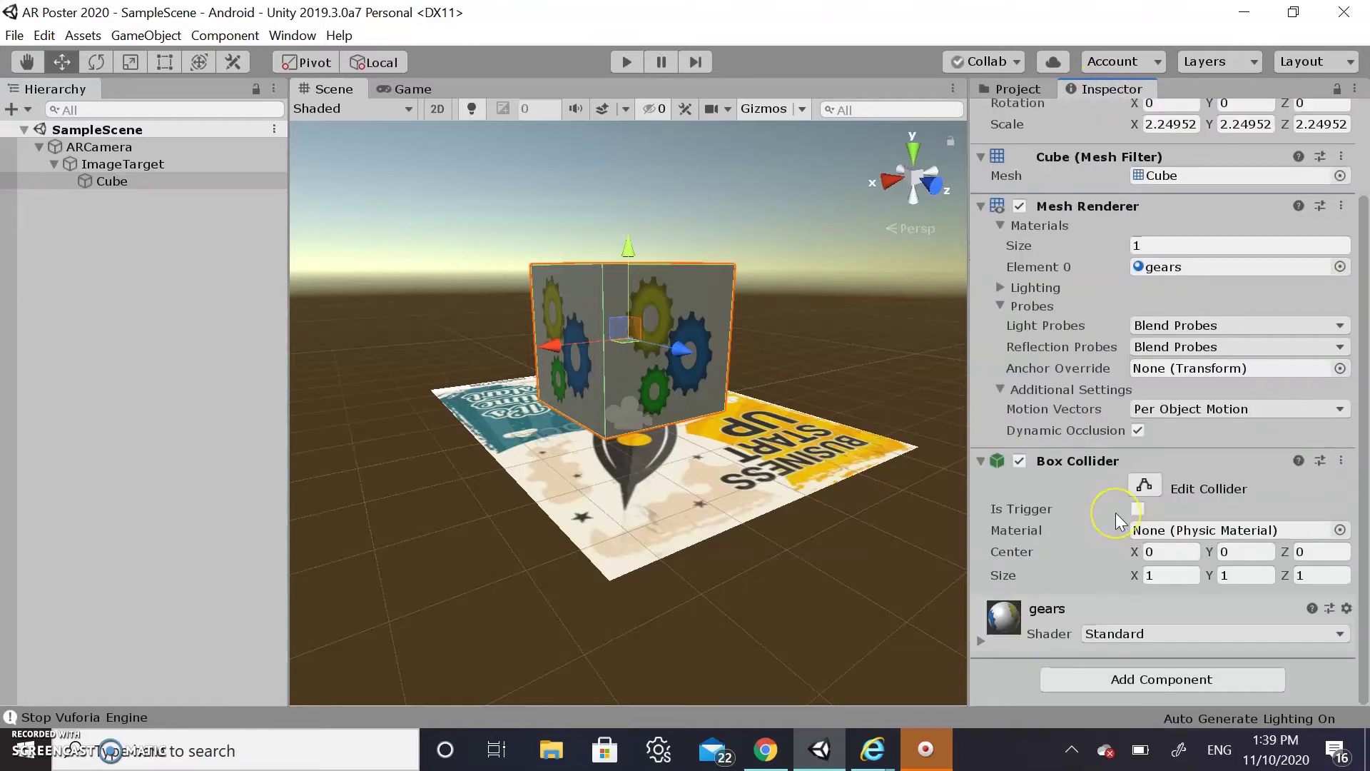
{"action": "left_click", "coordinate": [1063, 679]}
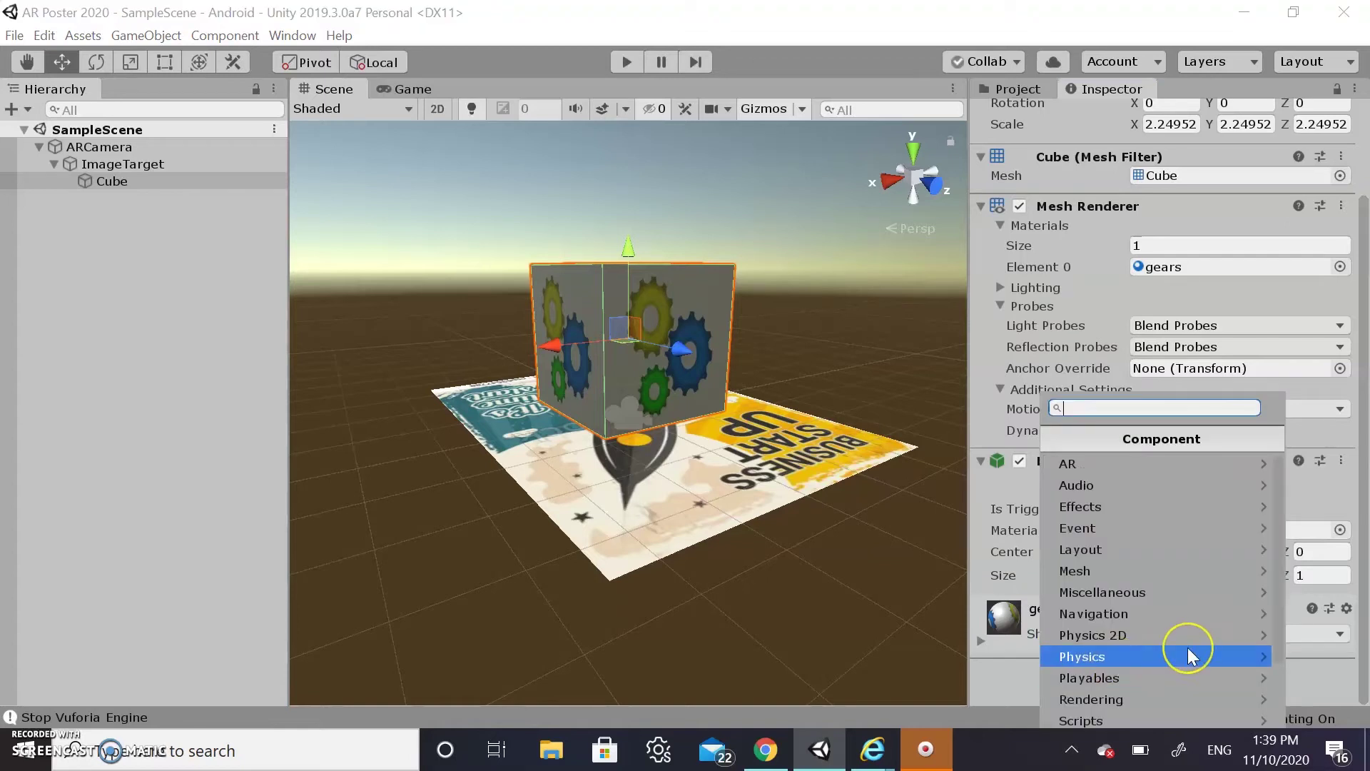
{"action": "scroll", "coordinate": [1188, 648], "scroll_direction": "down", "scroll_amount": 3}
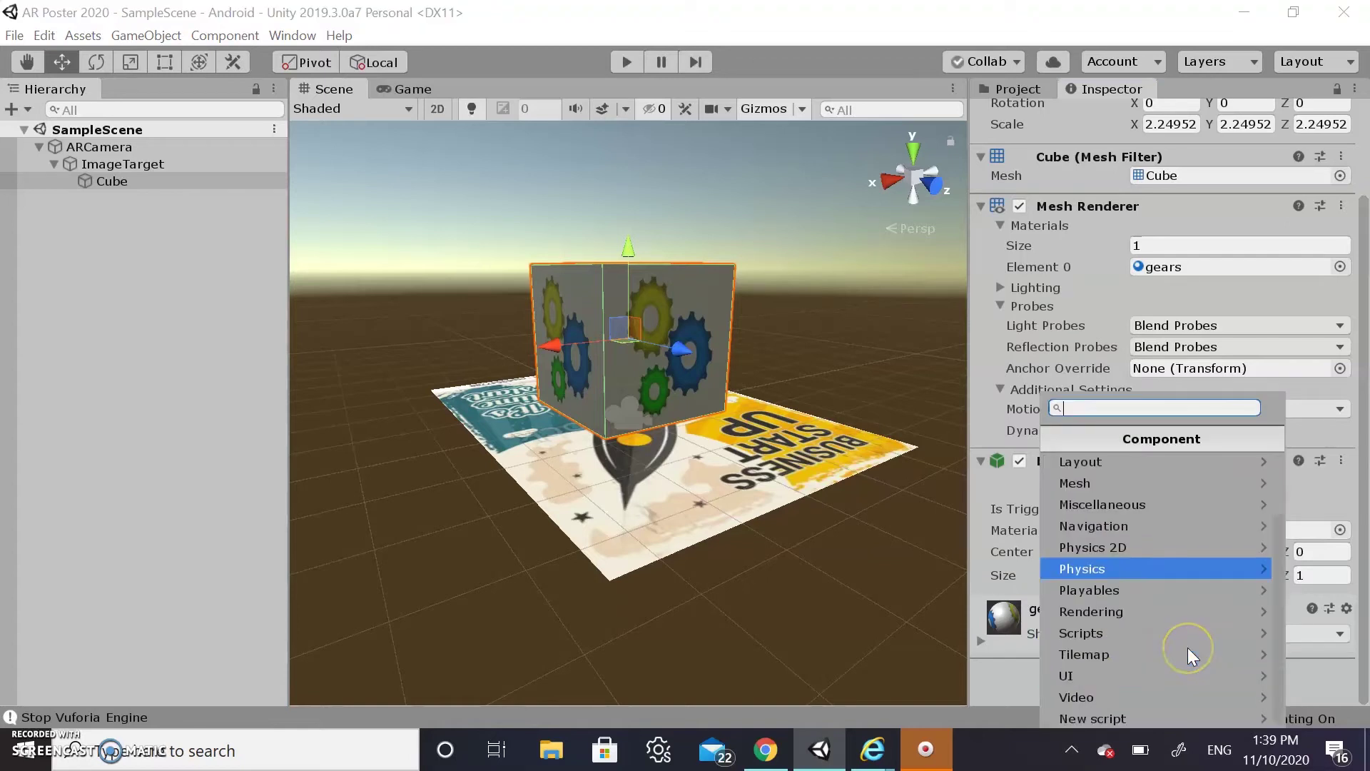
{"action": "left_click", "coordinate": [1115, 717]}
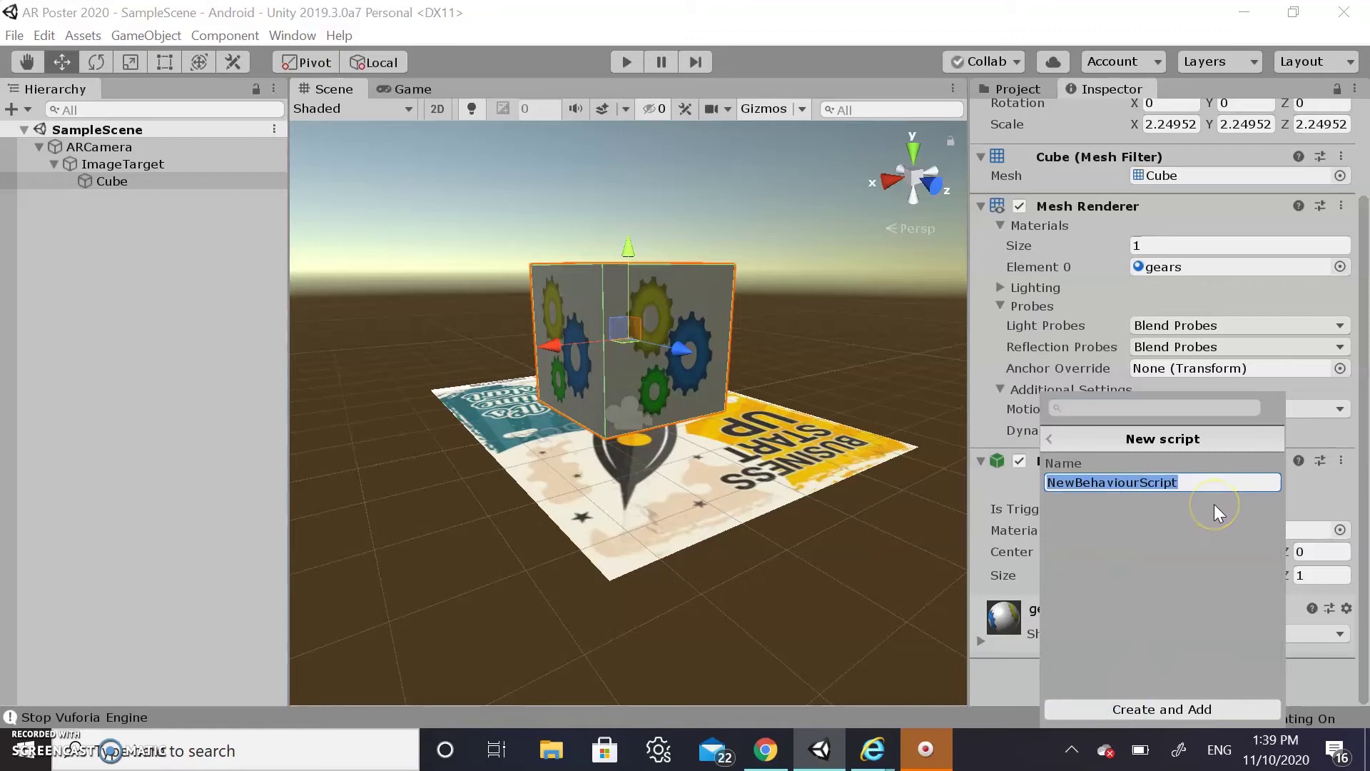
{"action": "type", "text": "Moc"}
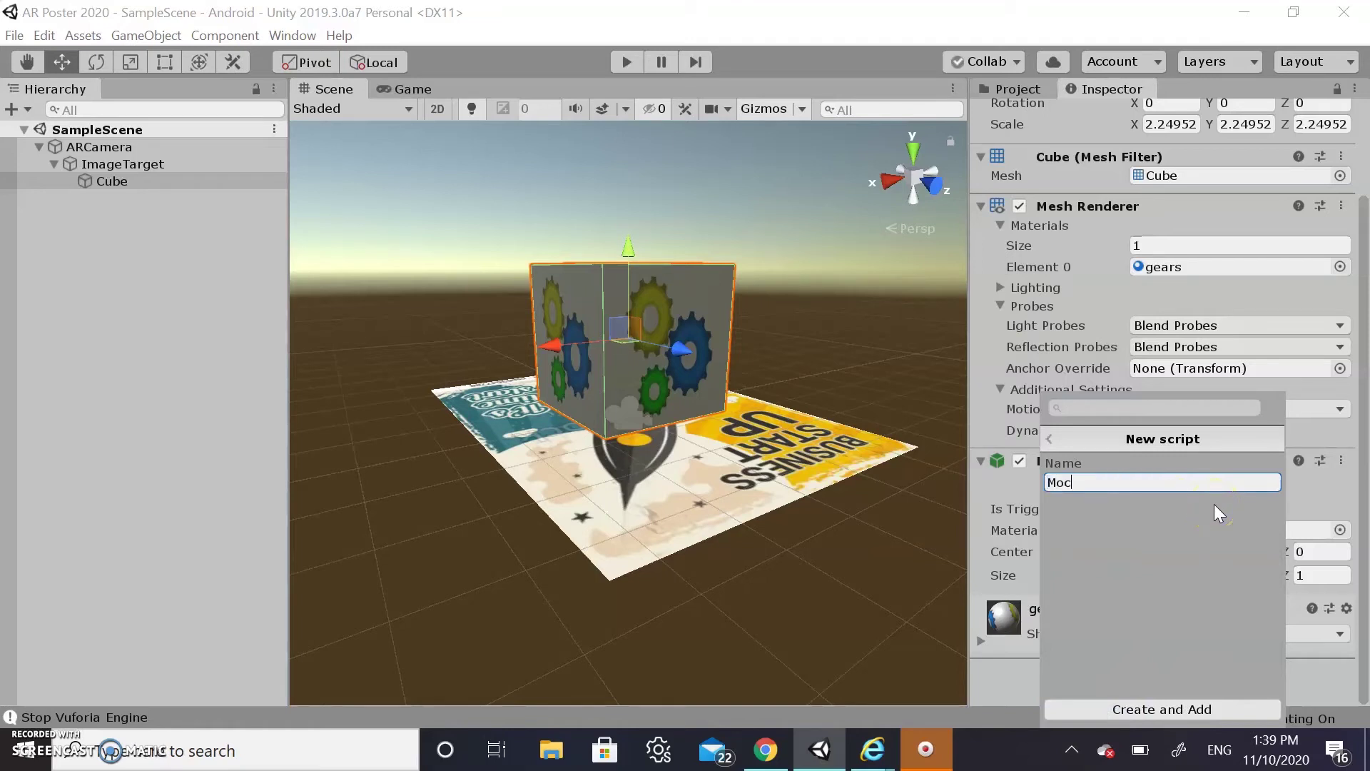
{"action": "type", "text": "vement"}
{"action": "key", "text": "Return"}
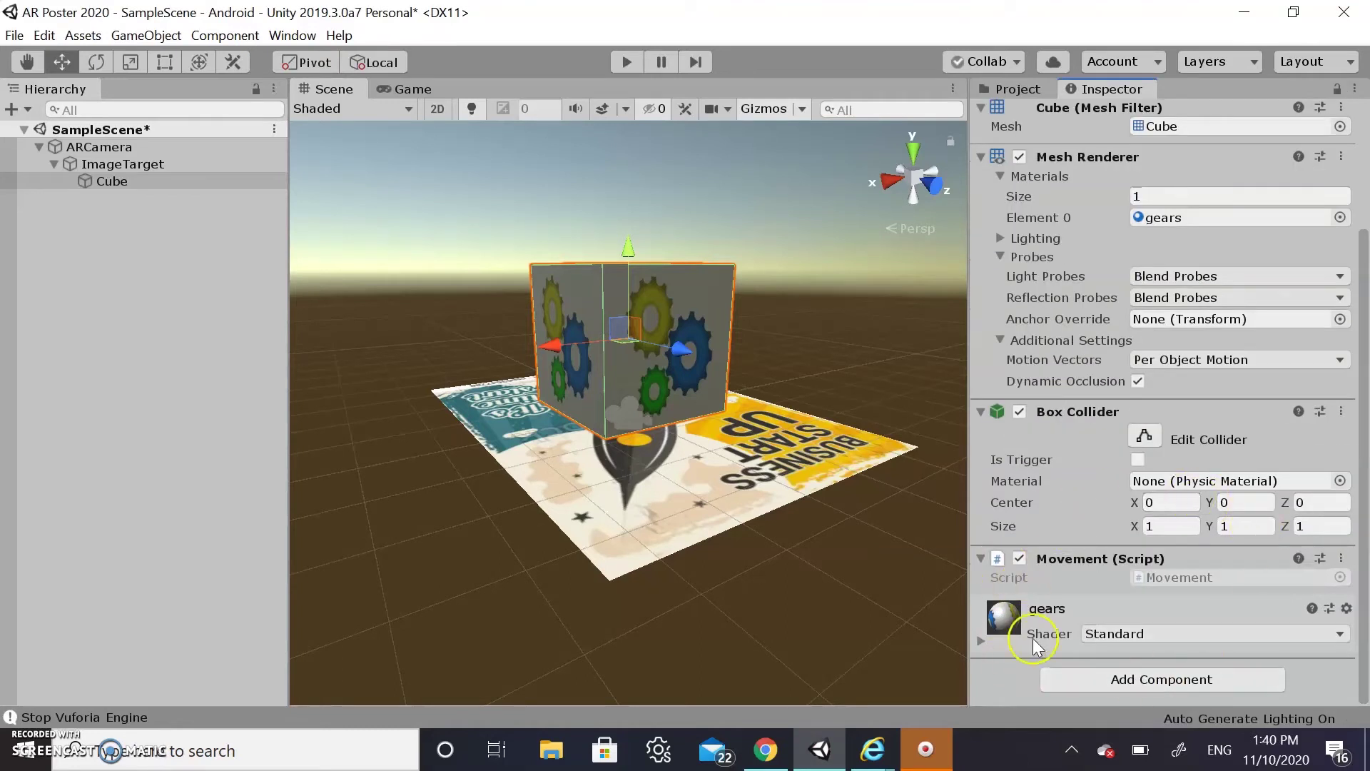
Choose Edit Script from the Movement (Script) component's menu to launch Visual Studio
{"action": "left_click", "coordinate": [1342, 561]}
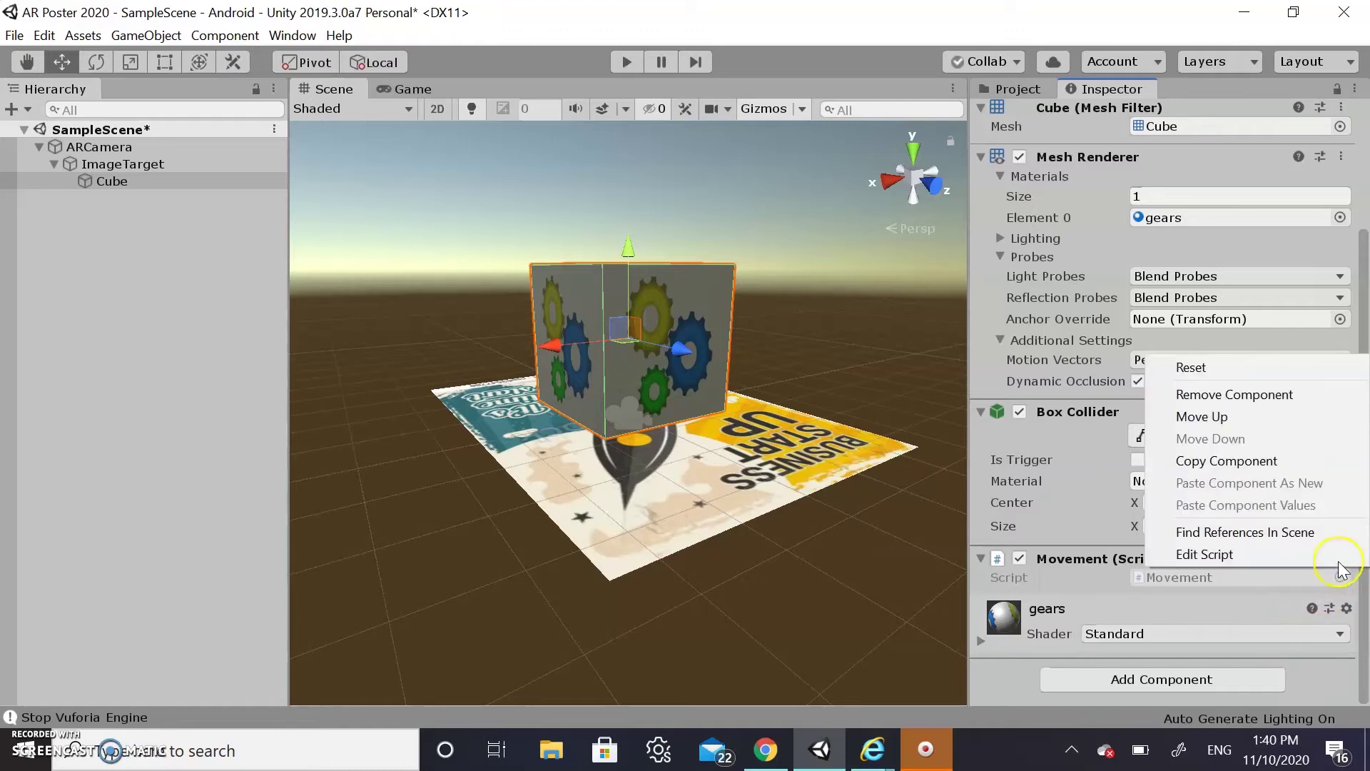
{"action": "left_click", "coordinate": [1317, 555]}
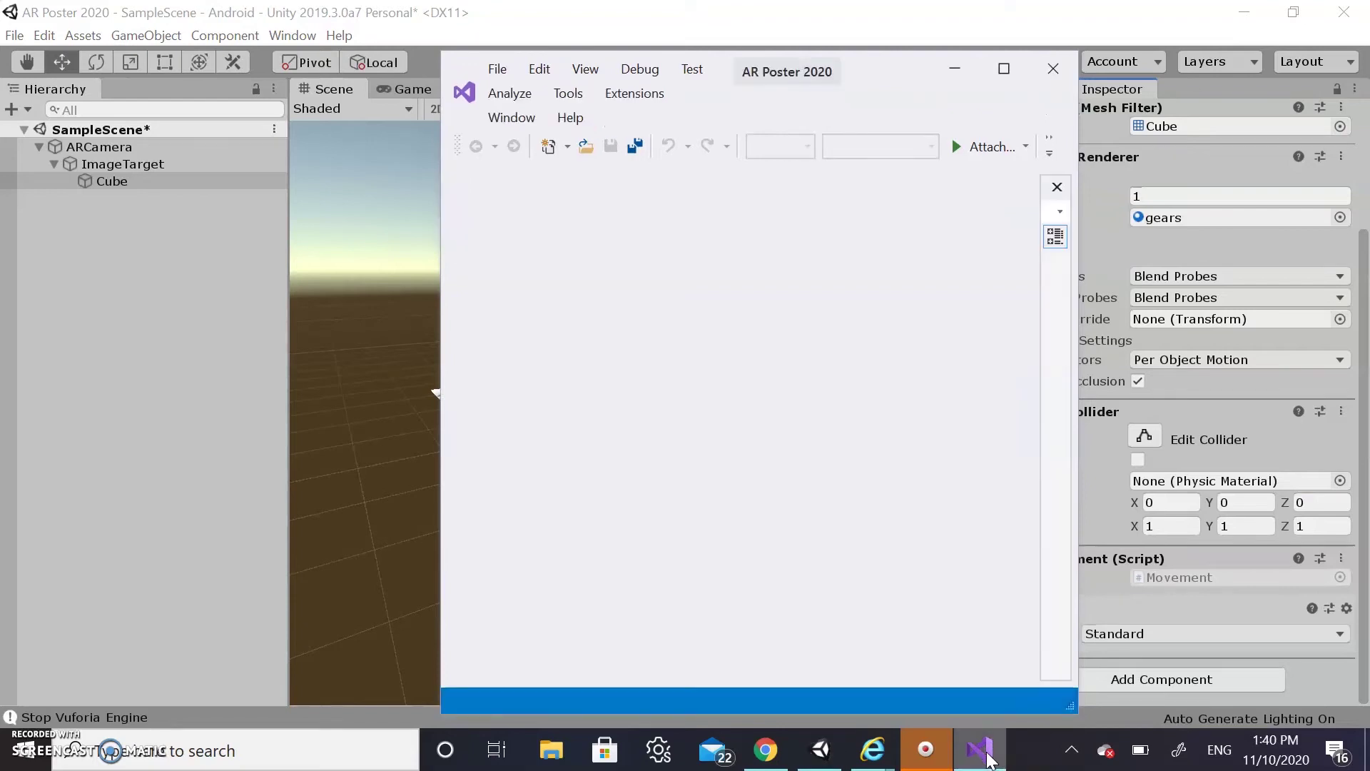
Maximize Visual Studio and bring up the File > Open > File dialog
{"action": "left_click", "coordinate": [1003, 69]}
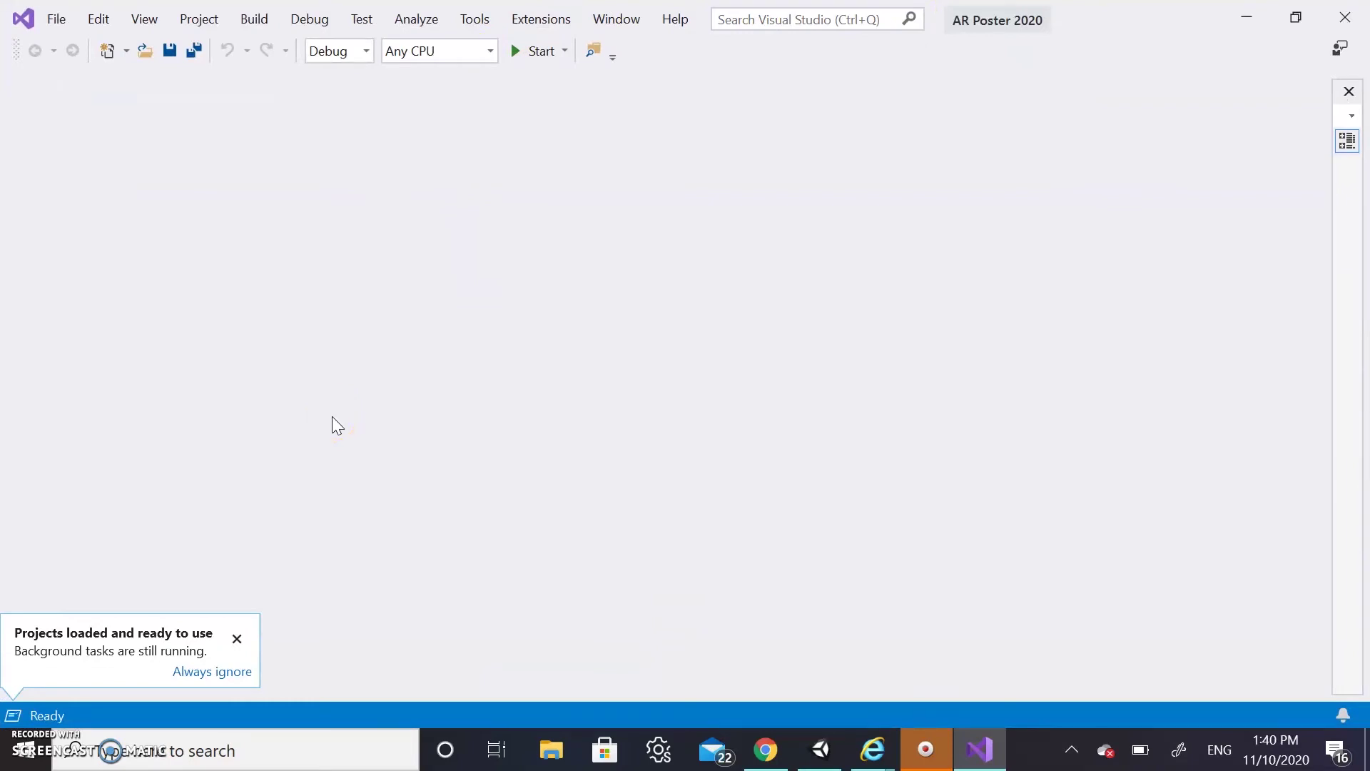
{"action": "left_click", "coordinate": [57, 22]}
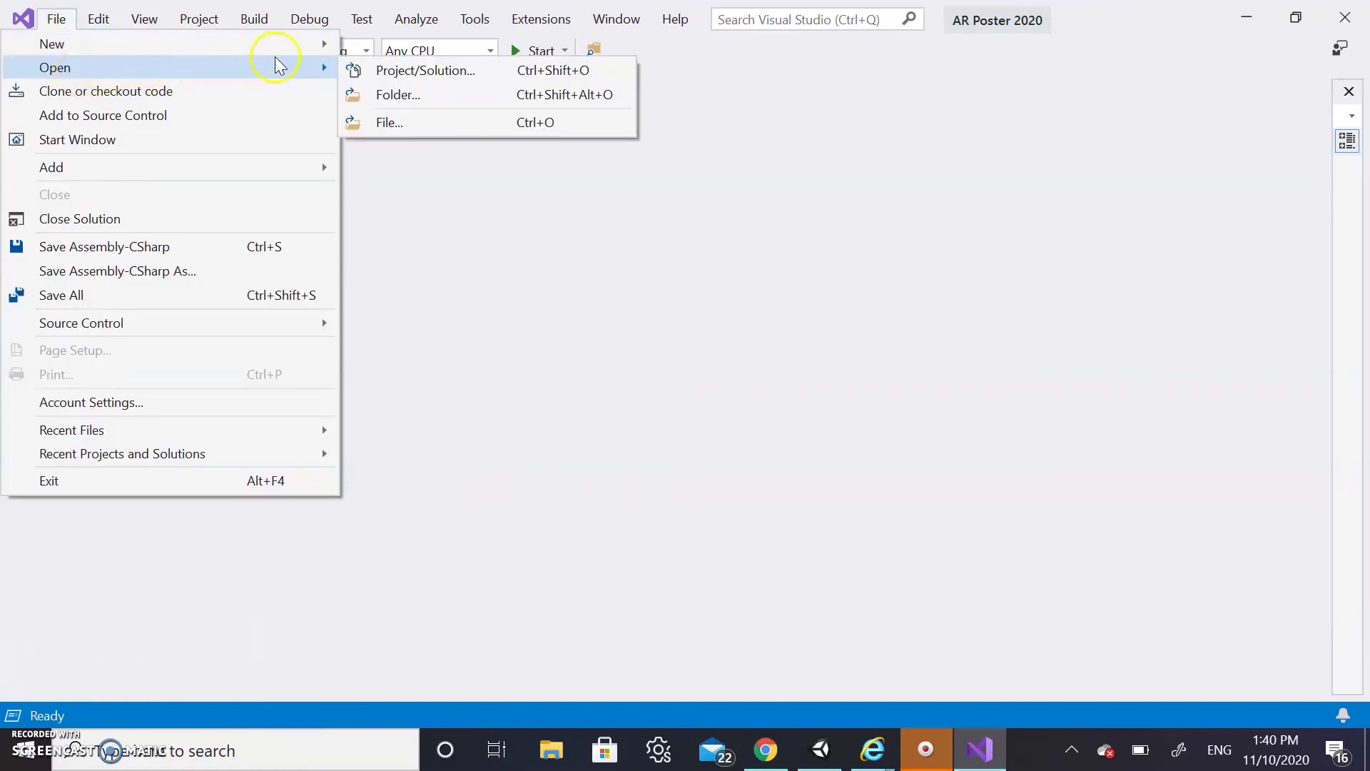
{"action": "left_click", "coordinate": [404, 125]}
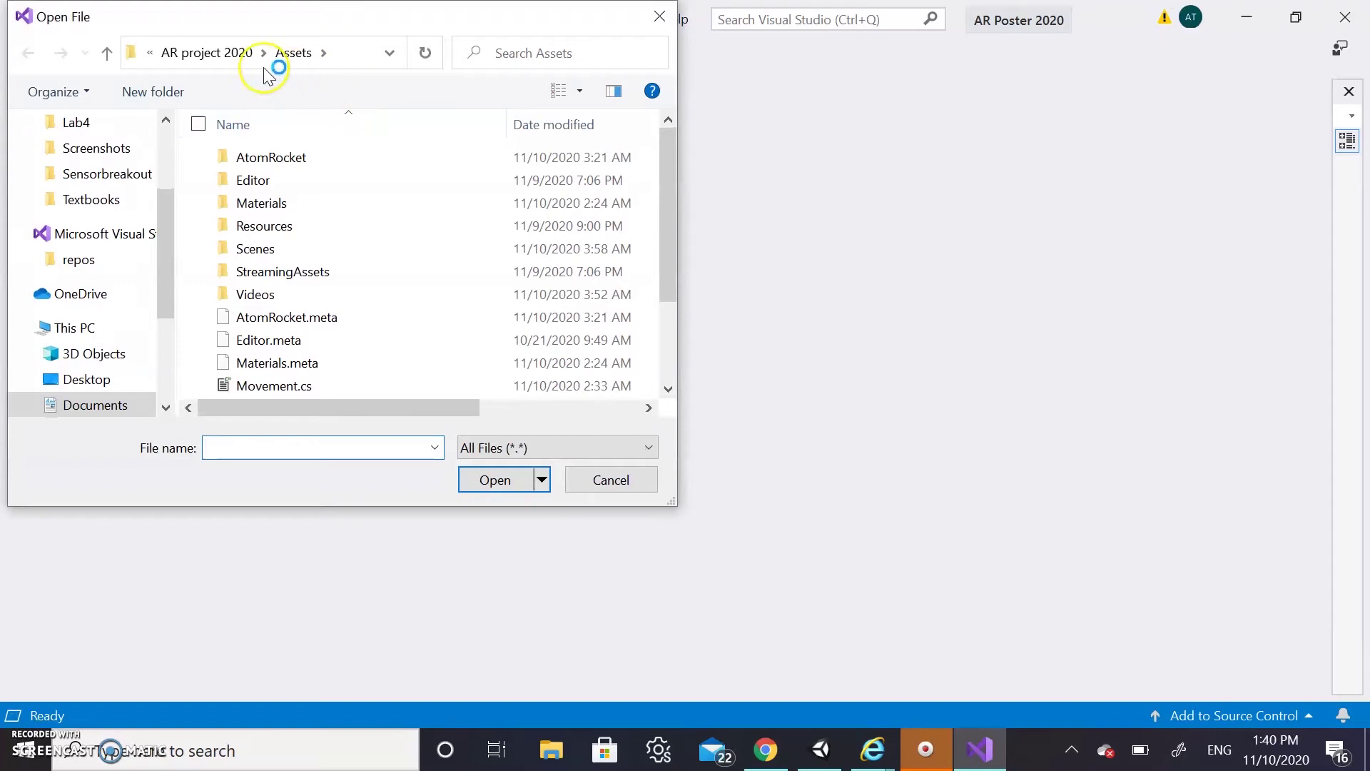
Browse to Unity Projects/AR Poster 2020/Assets and open Movement.cs
{"action": "left_click", "coordinate": [178, 53]}
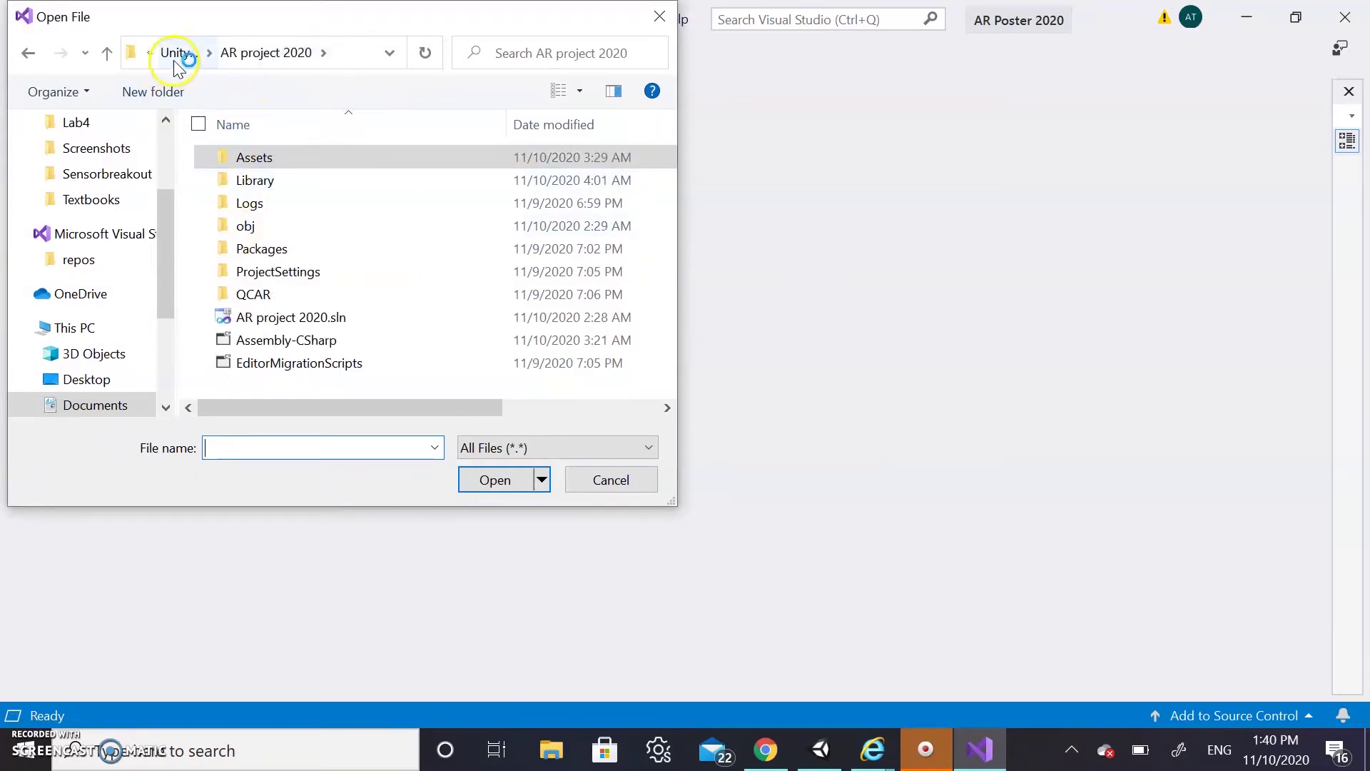
{"action": "left_click", "coordinate": [177, 55]}
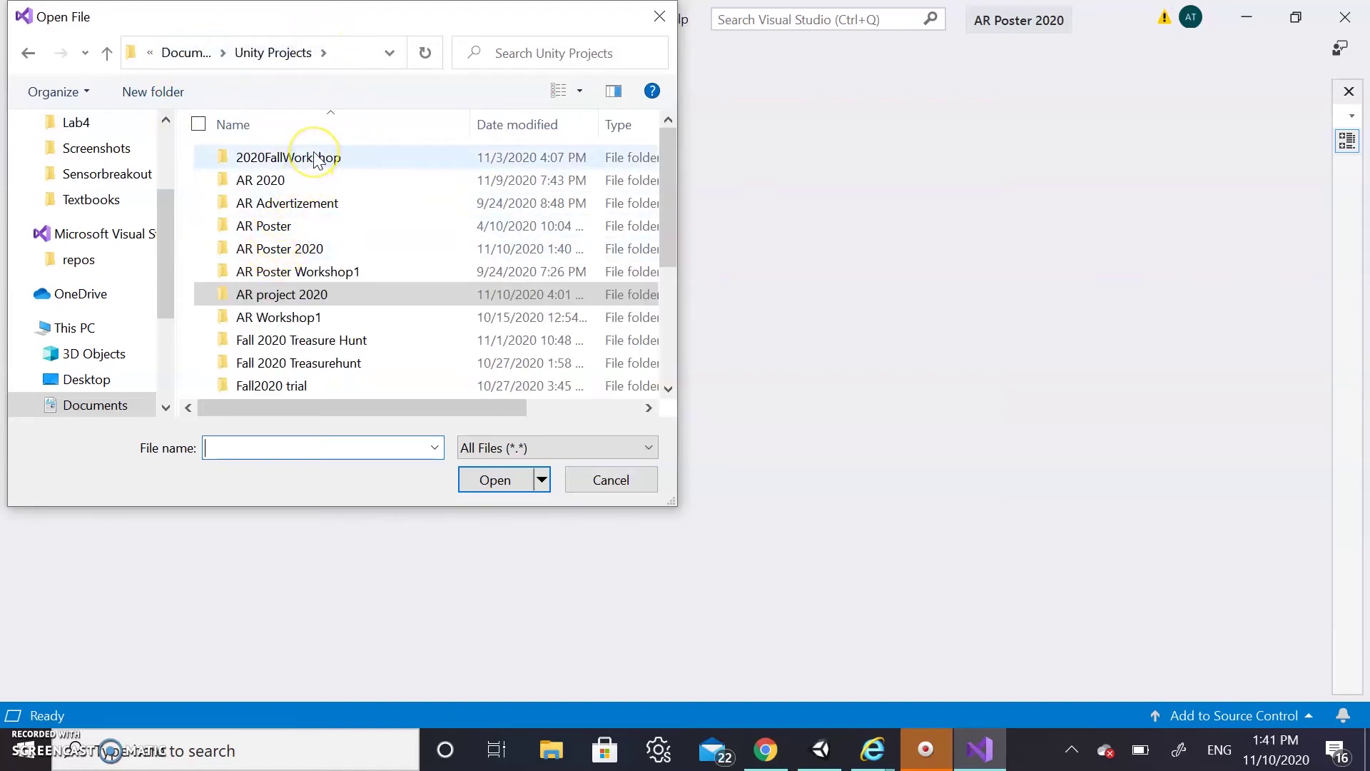
{"action": "double_click", "coordinate": [312, 250]}
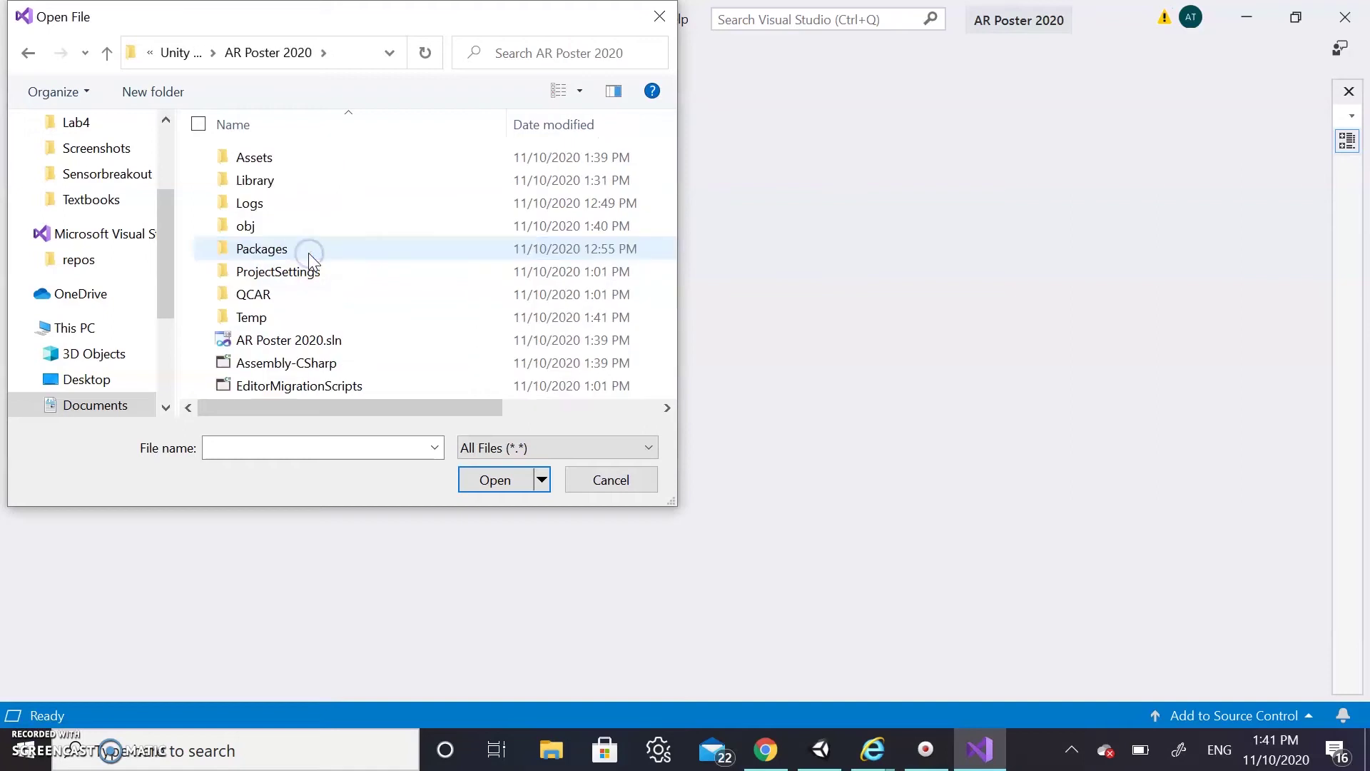
{"action": "left_click", "coordinate": [275, 161]}
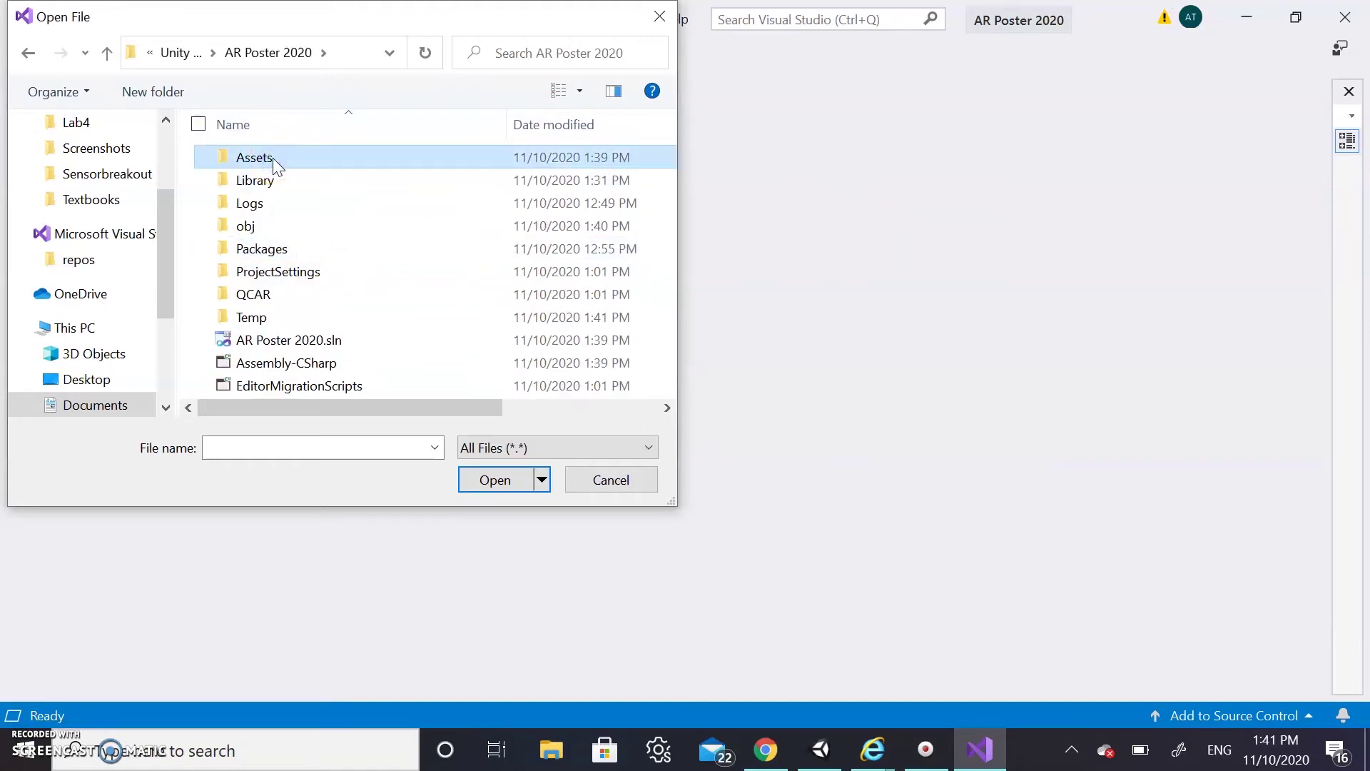
{"action": "double_click", "coordinate": [272, 157]}
{"action": "left_click", "coordinate": [271, 317]}
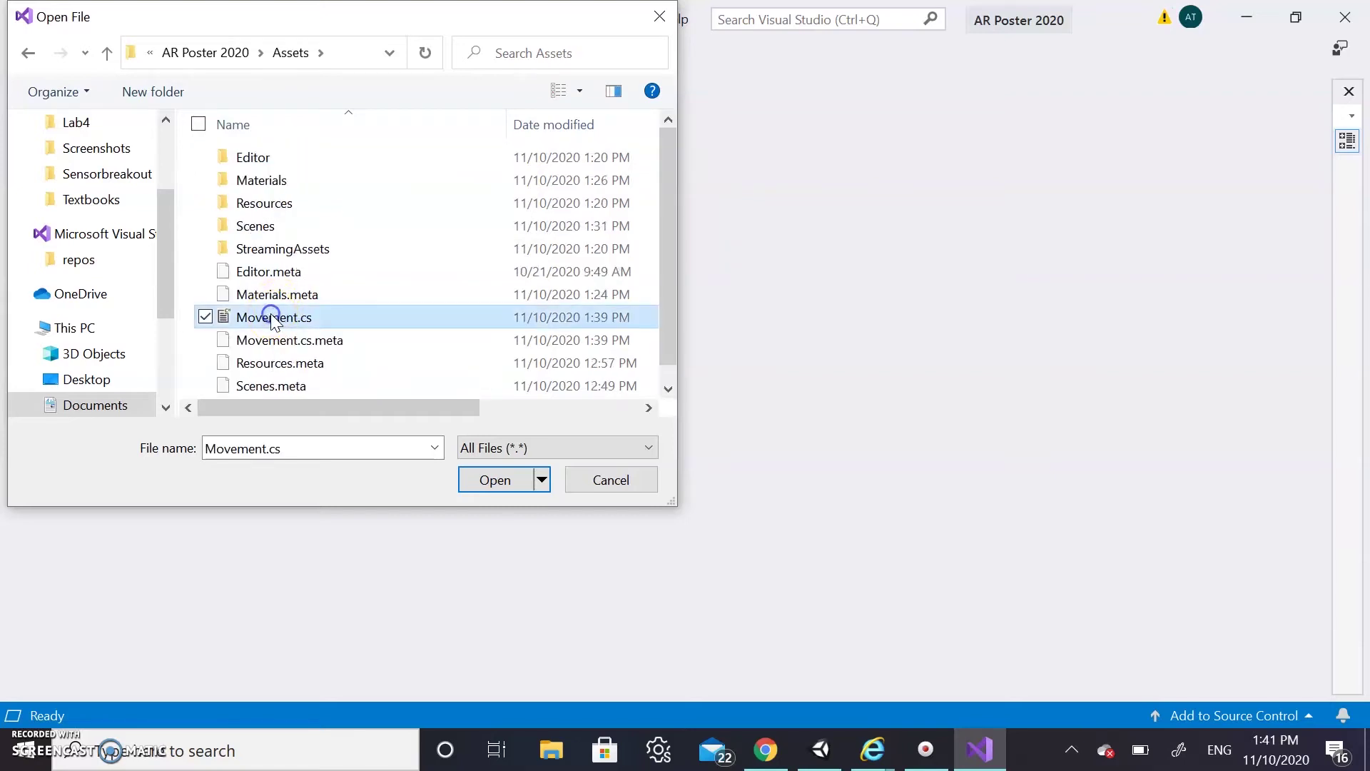
{"action": "left_click", "coordinate": [504, 486]}
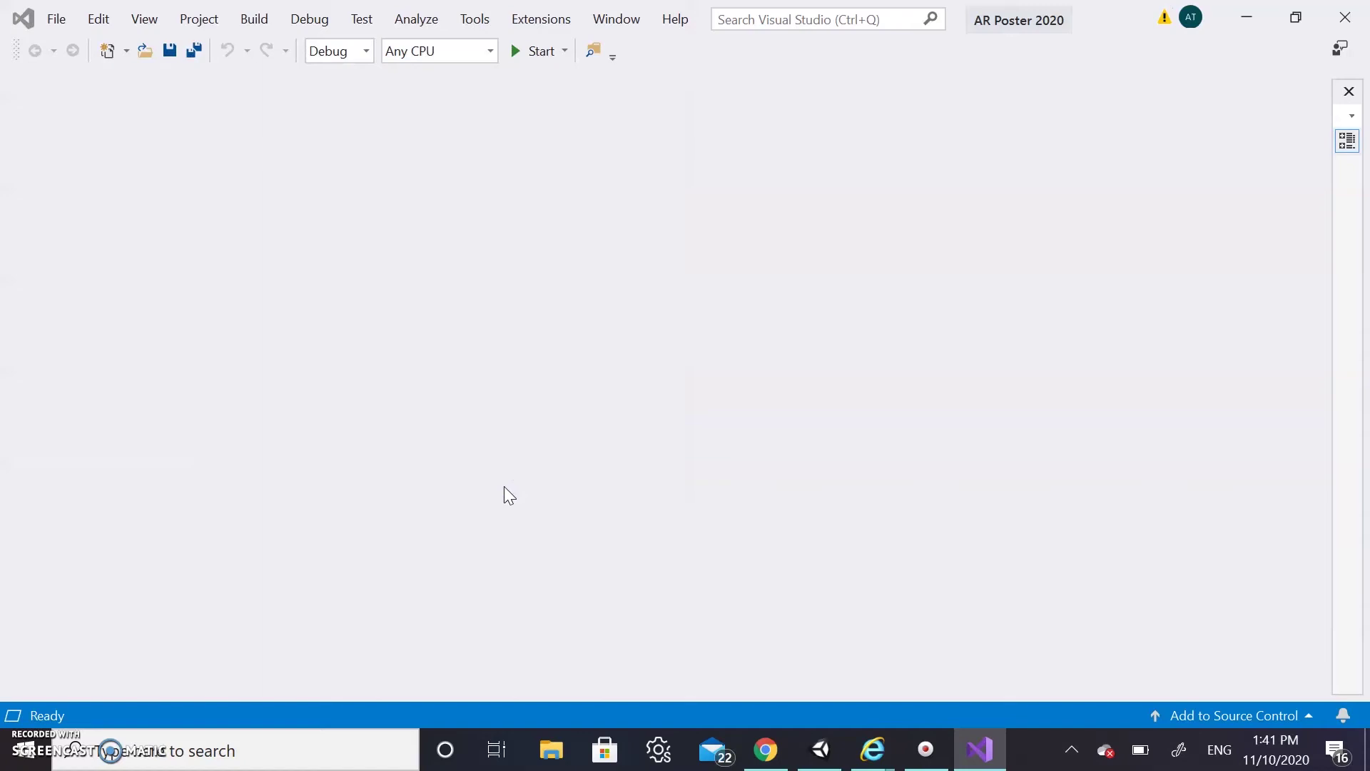
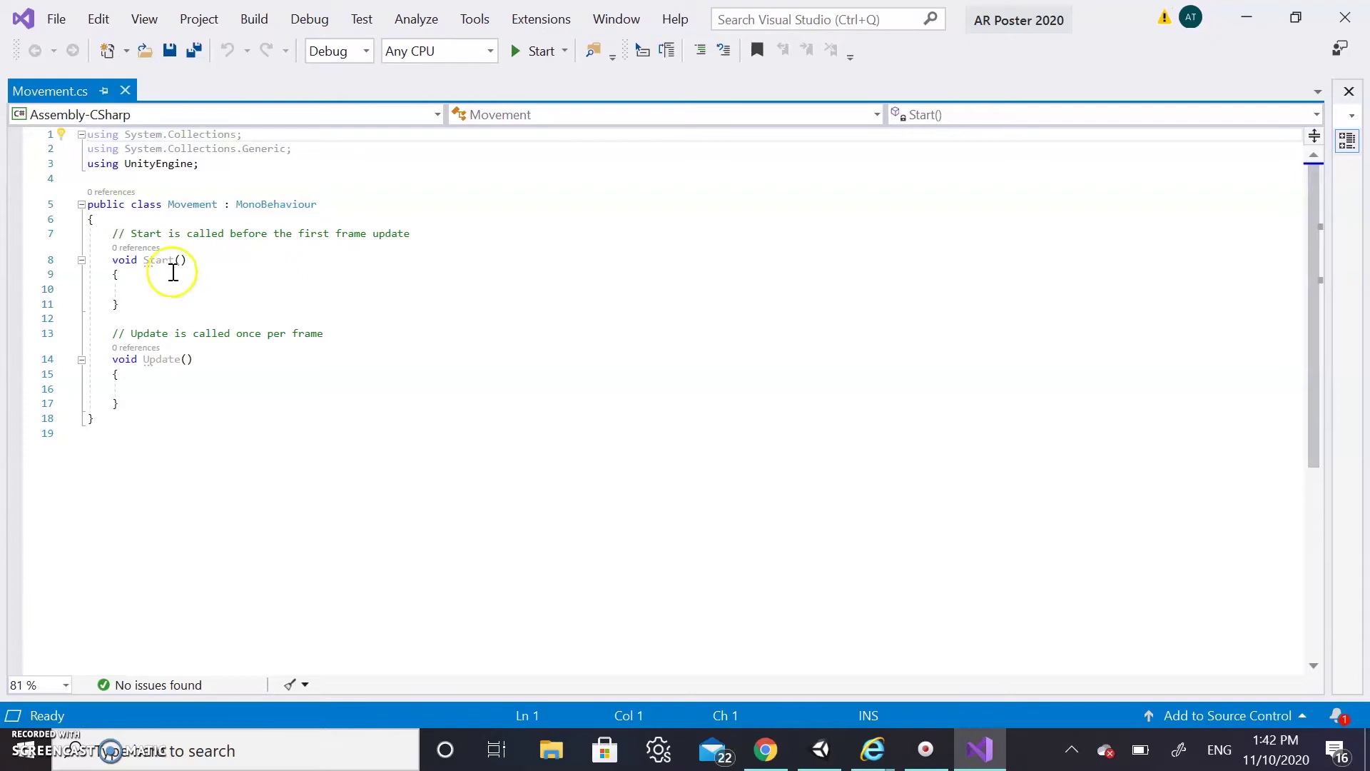
Declare 'public GameObject cube;' and 'public int Speed;' above Start() in Movement.cs
{"action": "left_click", "coordinate": [177, 387]}
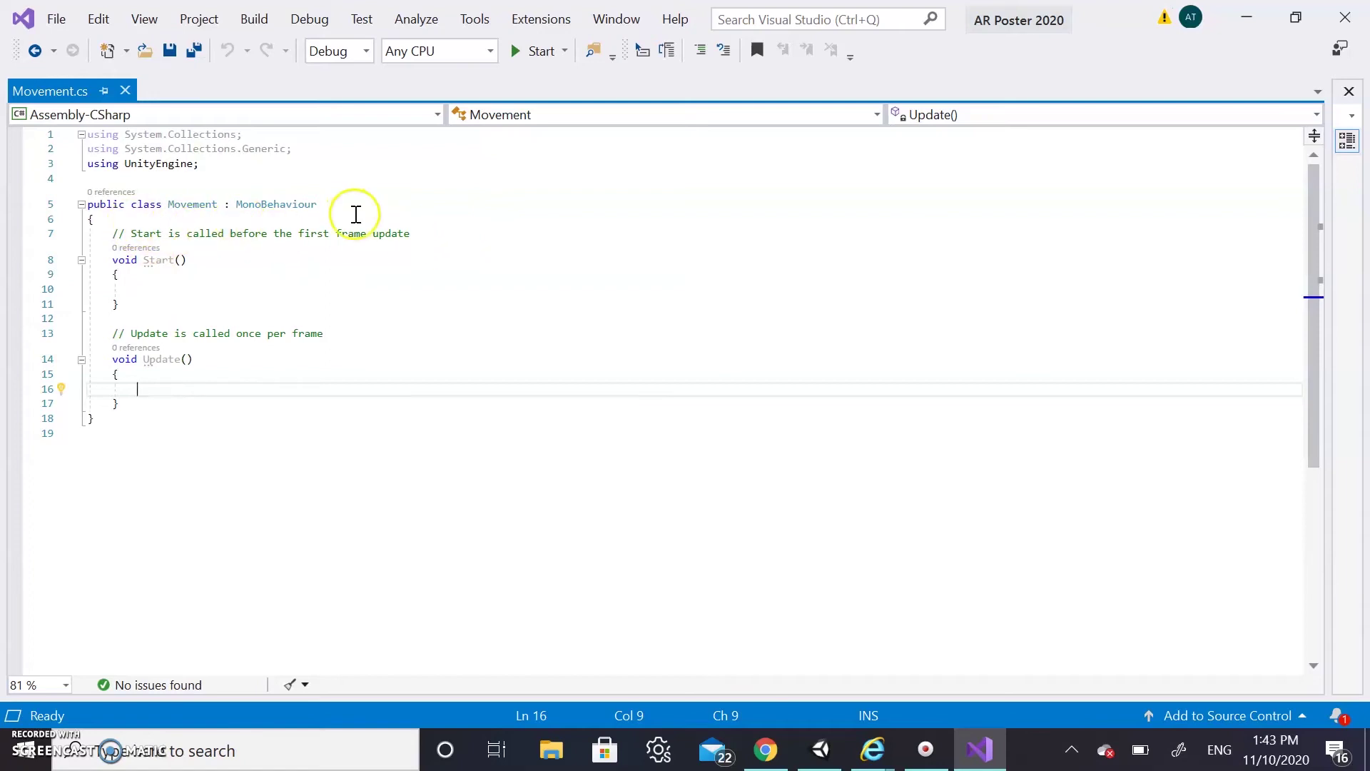
{"action": "left_click", "coordinate": [442, 236]}
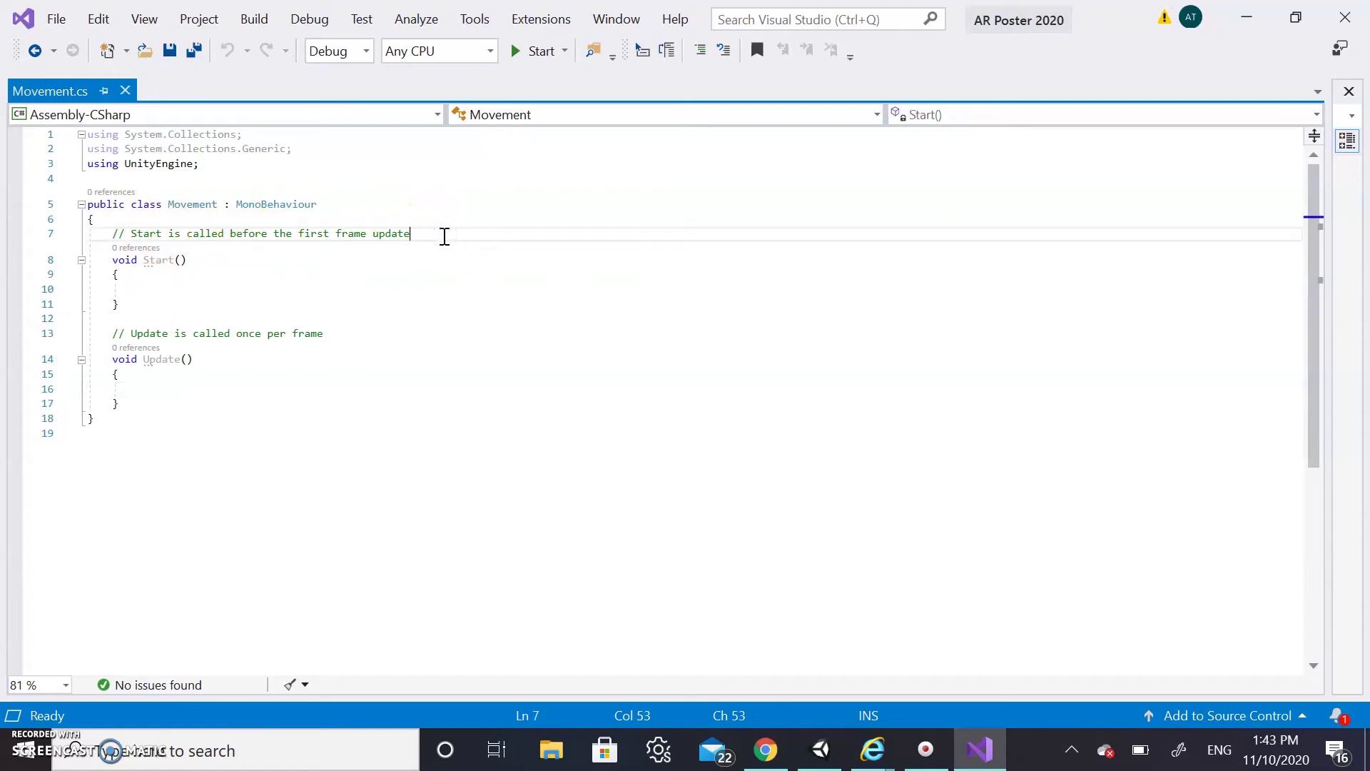
{"action": "key", "text": "Return"}
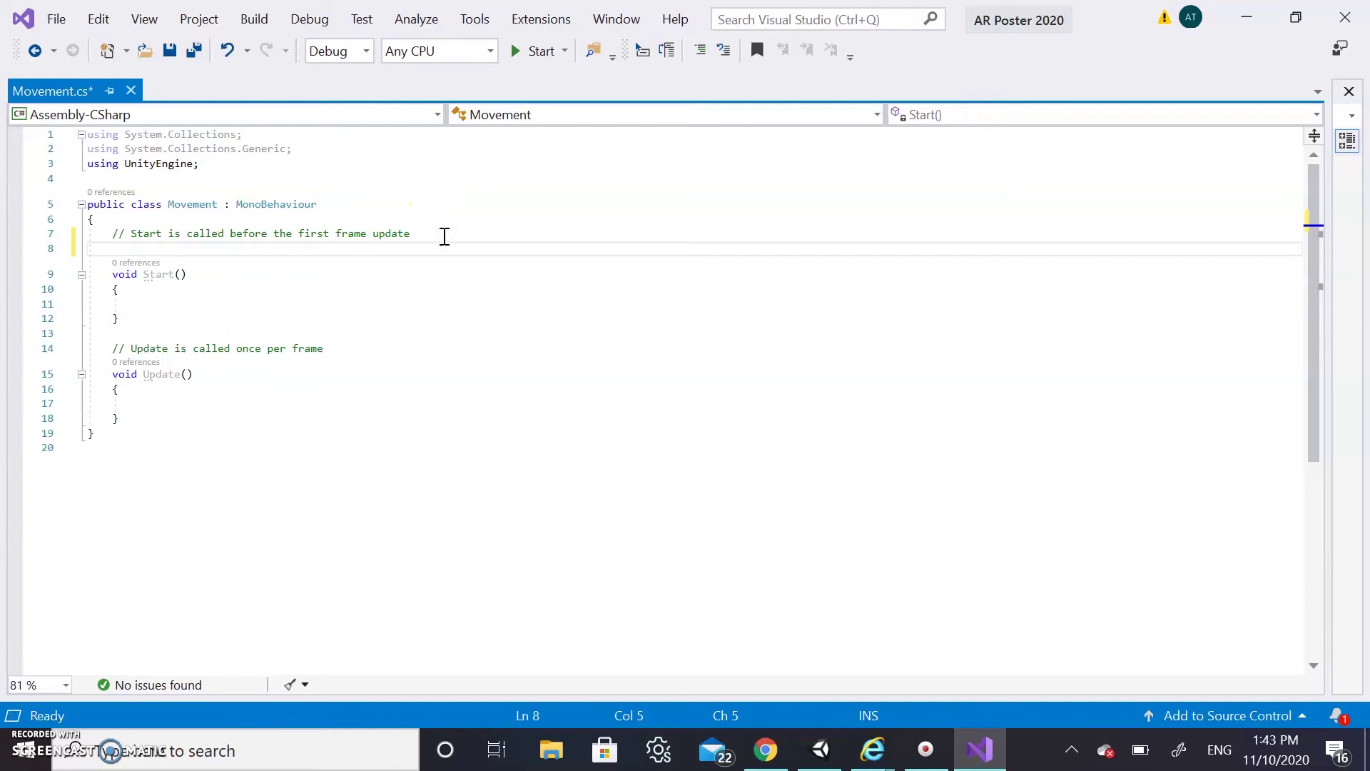
{"action": "type", "text": "public gameObject"}
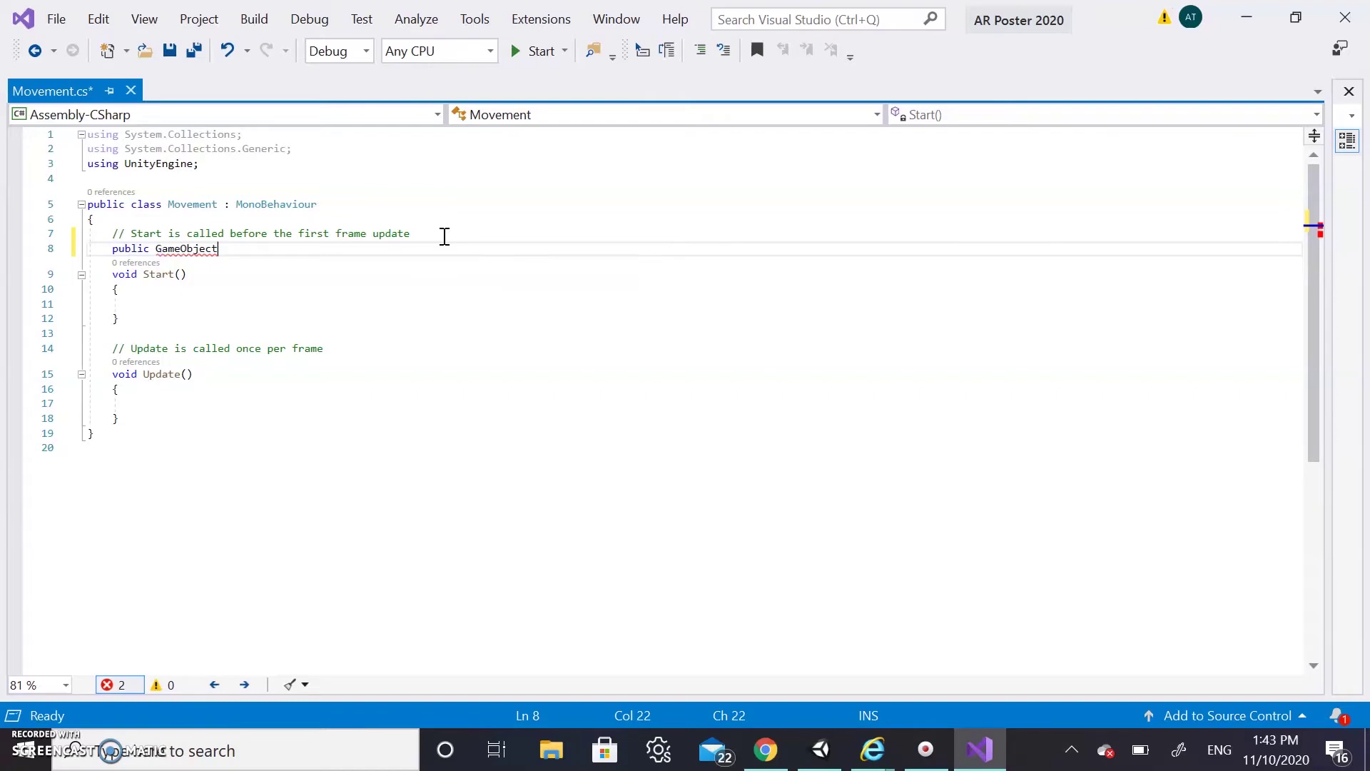
{"action": "key", "text": "Tab"}
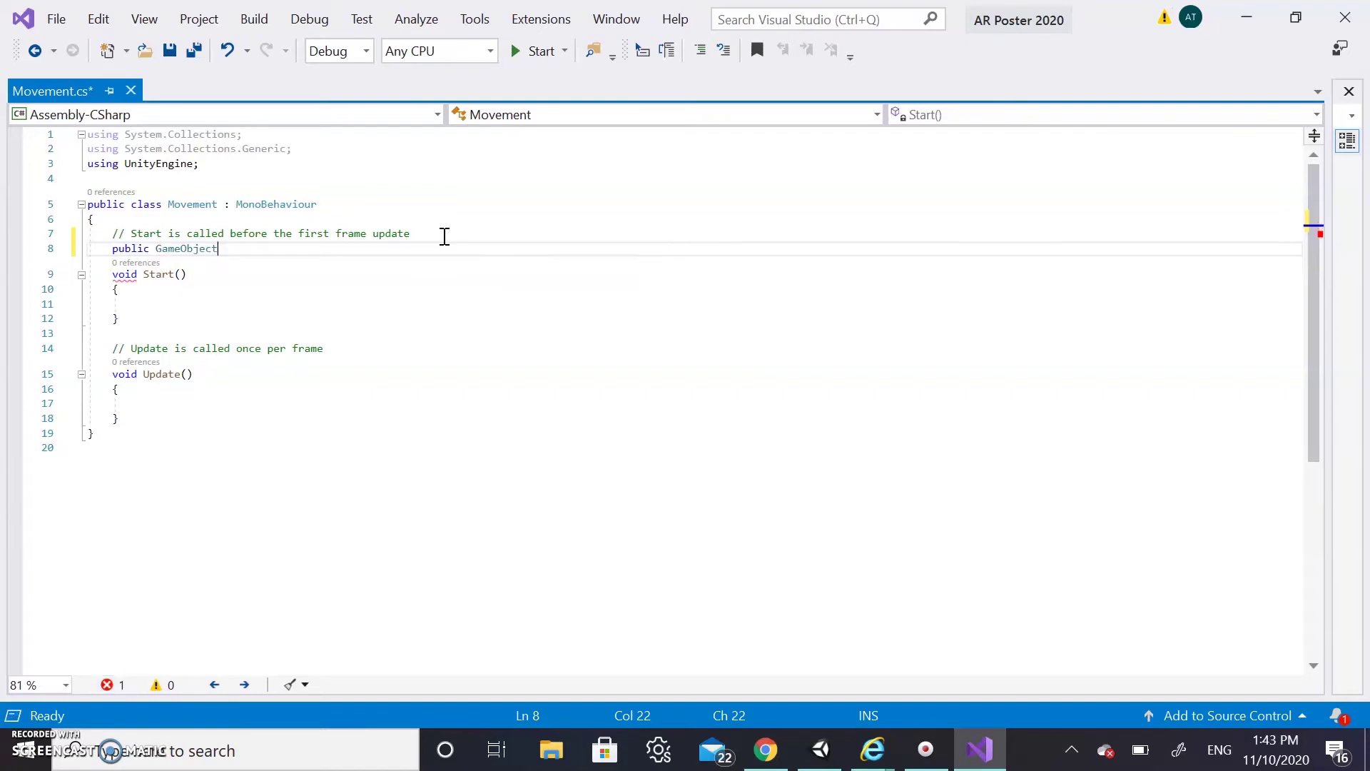
{"action": "type", "text": "c"}
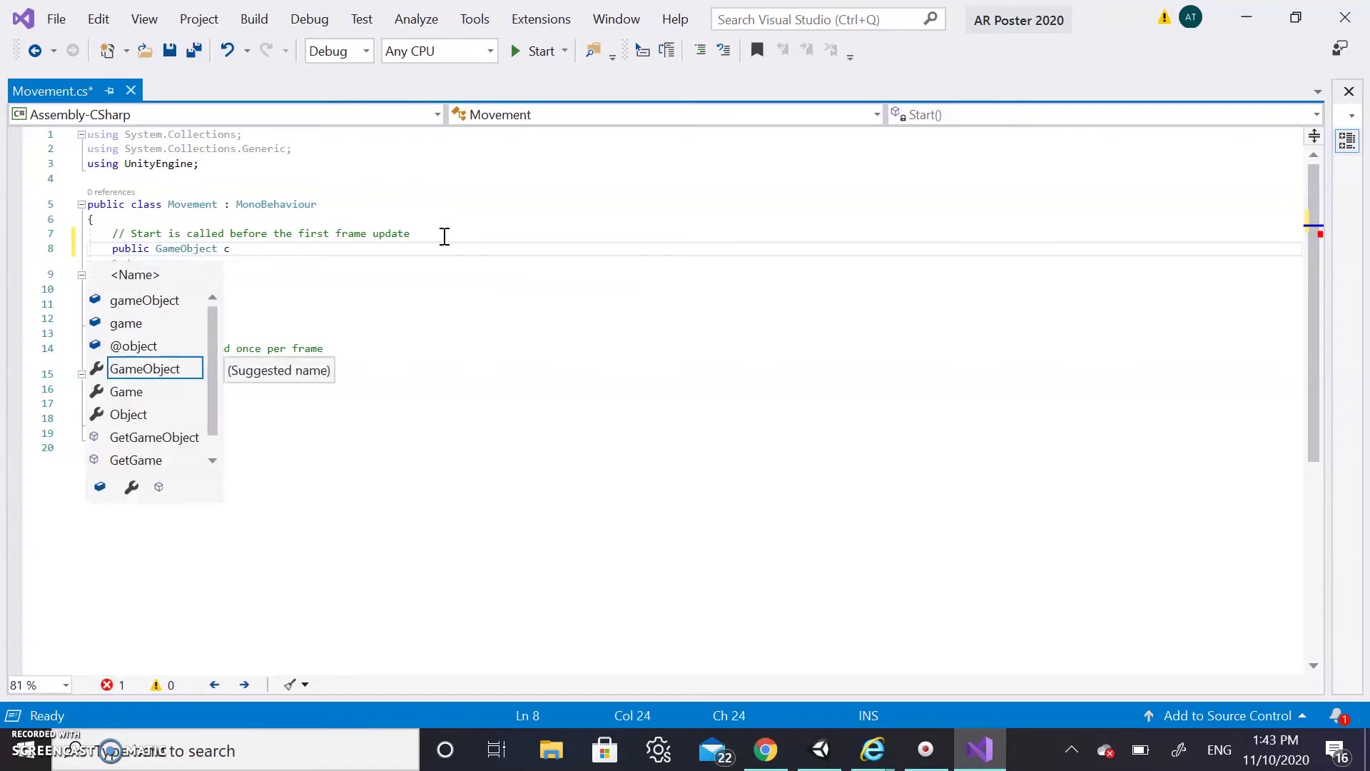
{"action": "type", "text": "ube;"}
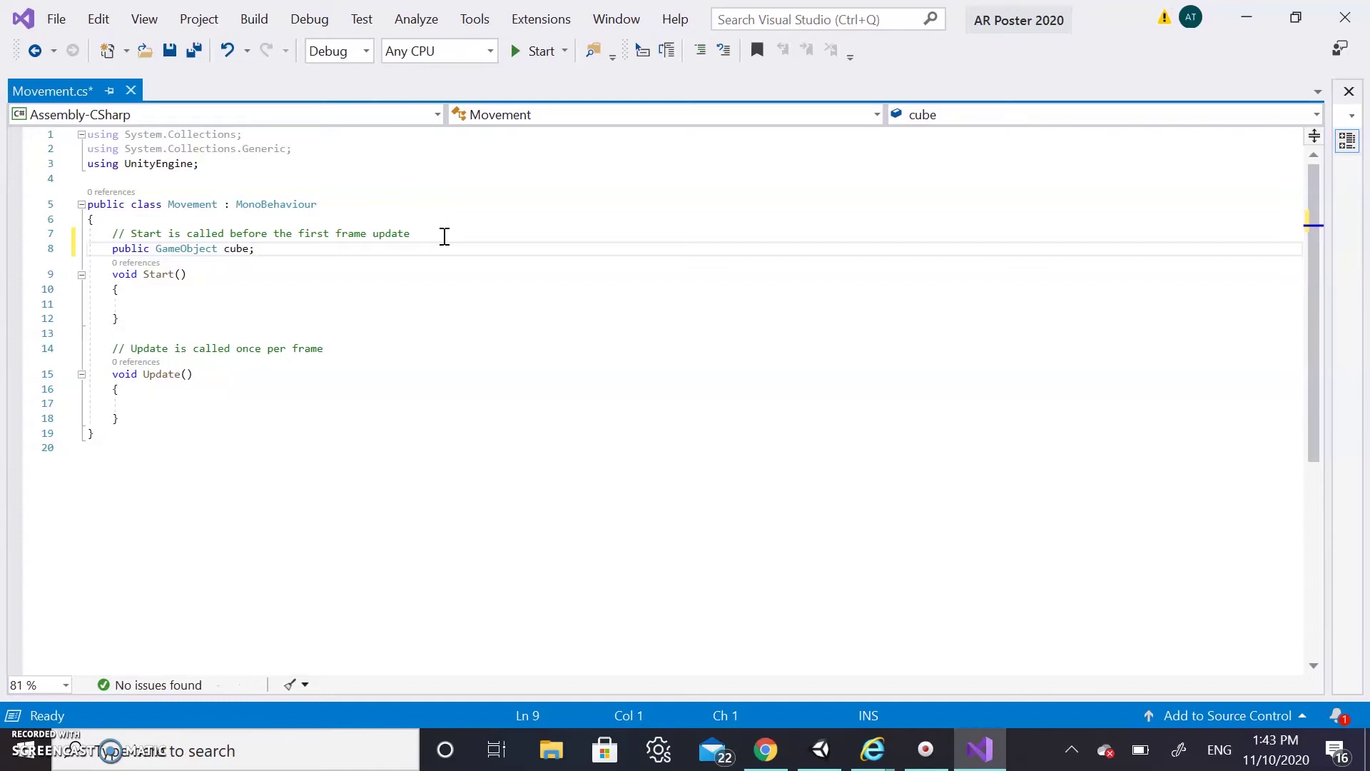
{"action": "key", "text": "Return"}
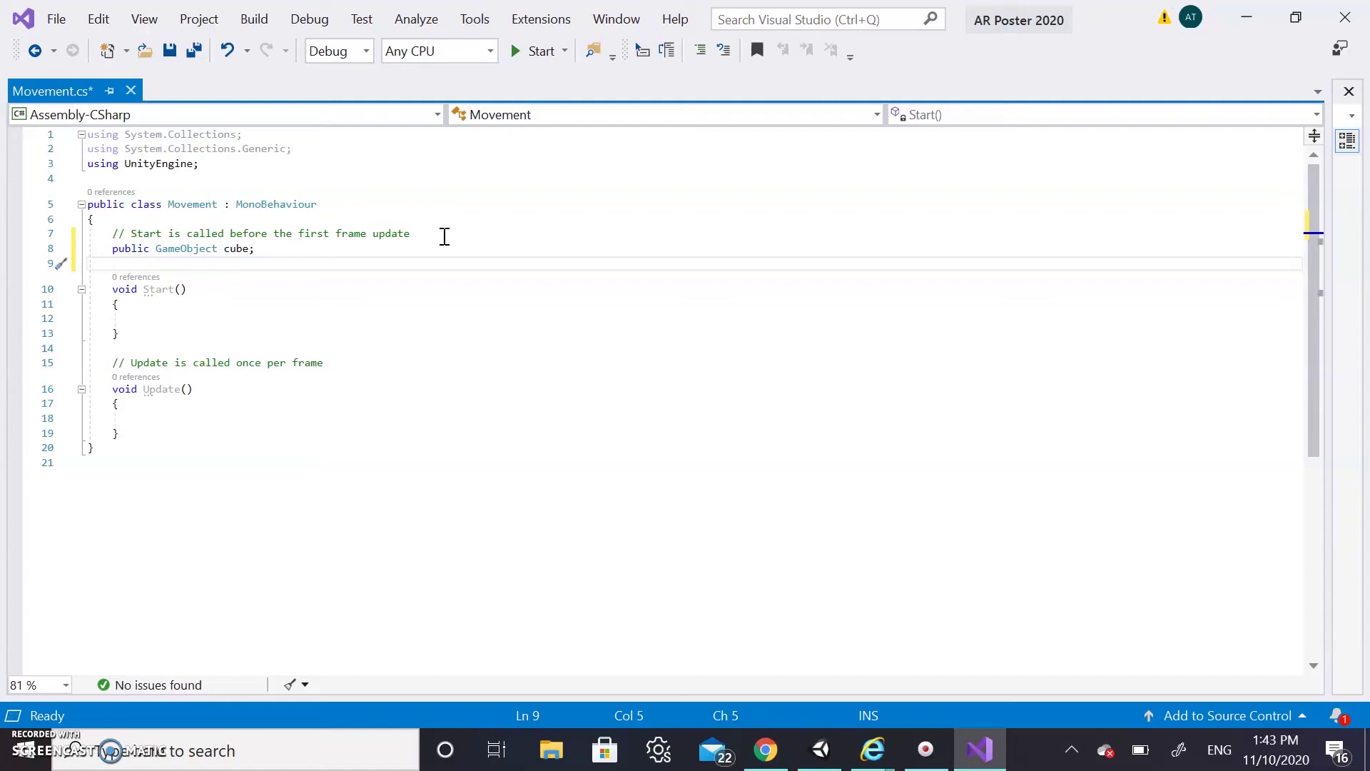
{"action": "type", "text": "public int spee"}
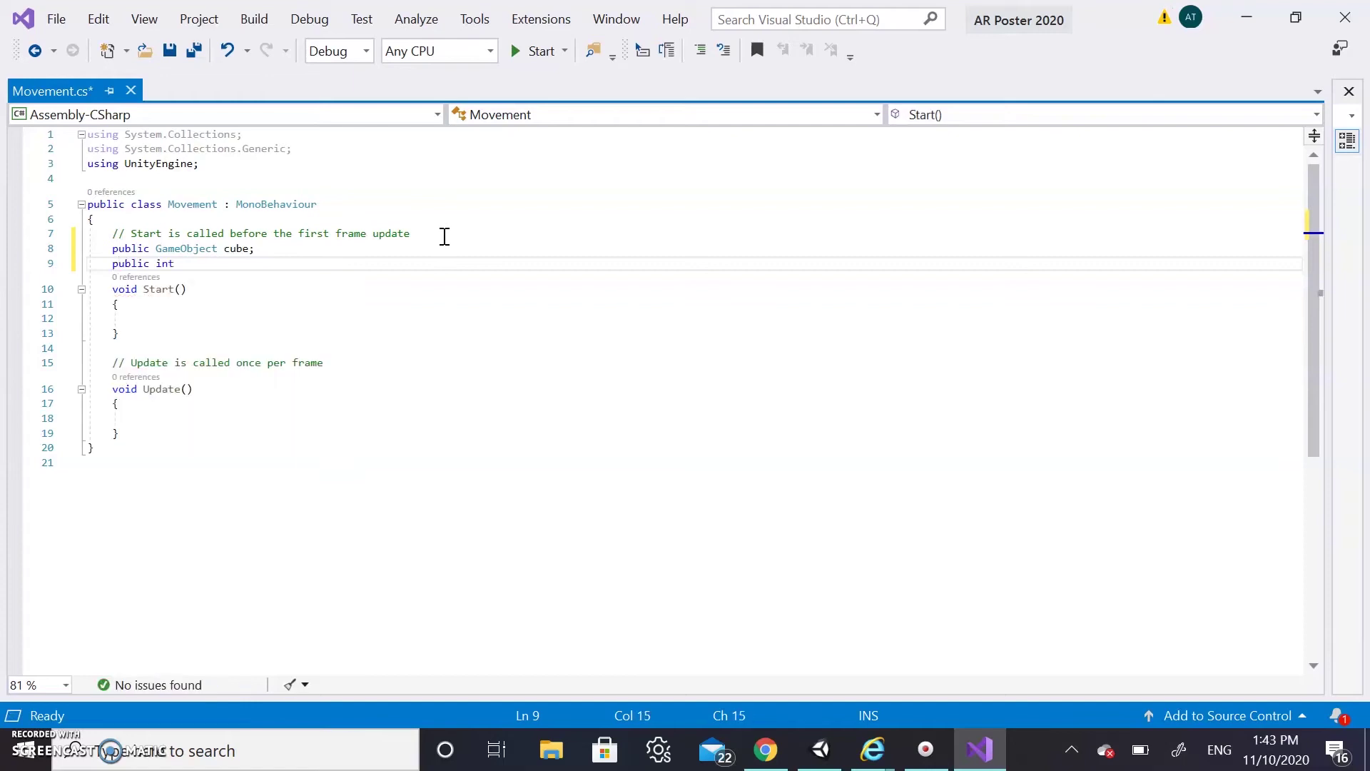
{"action": "key", "text": "BackSpace"}
{"action": "key", "text": "BackSpace"}
{"action": "key", "text": "BackSpace"}
{"action": "key", "text": "BackSpace"}
{"action": "type", "text": "Speed;"}
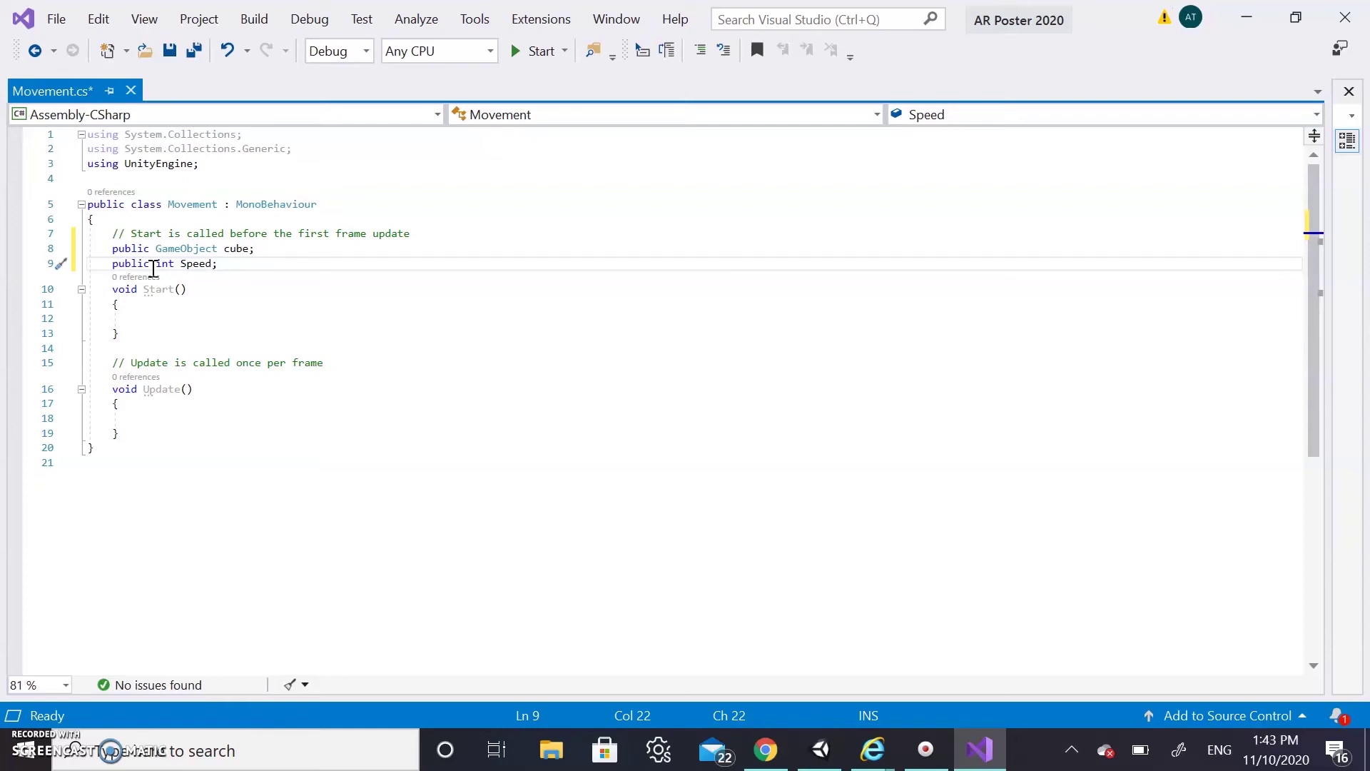
{"action": "left_click", "coordinate": [163, 418]}
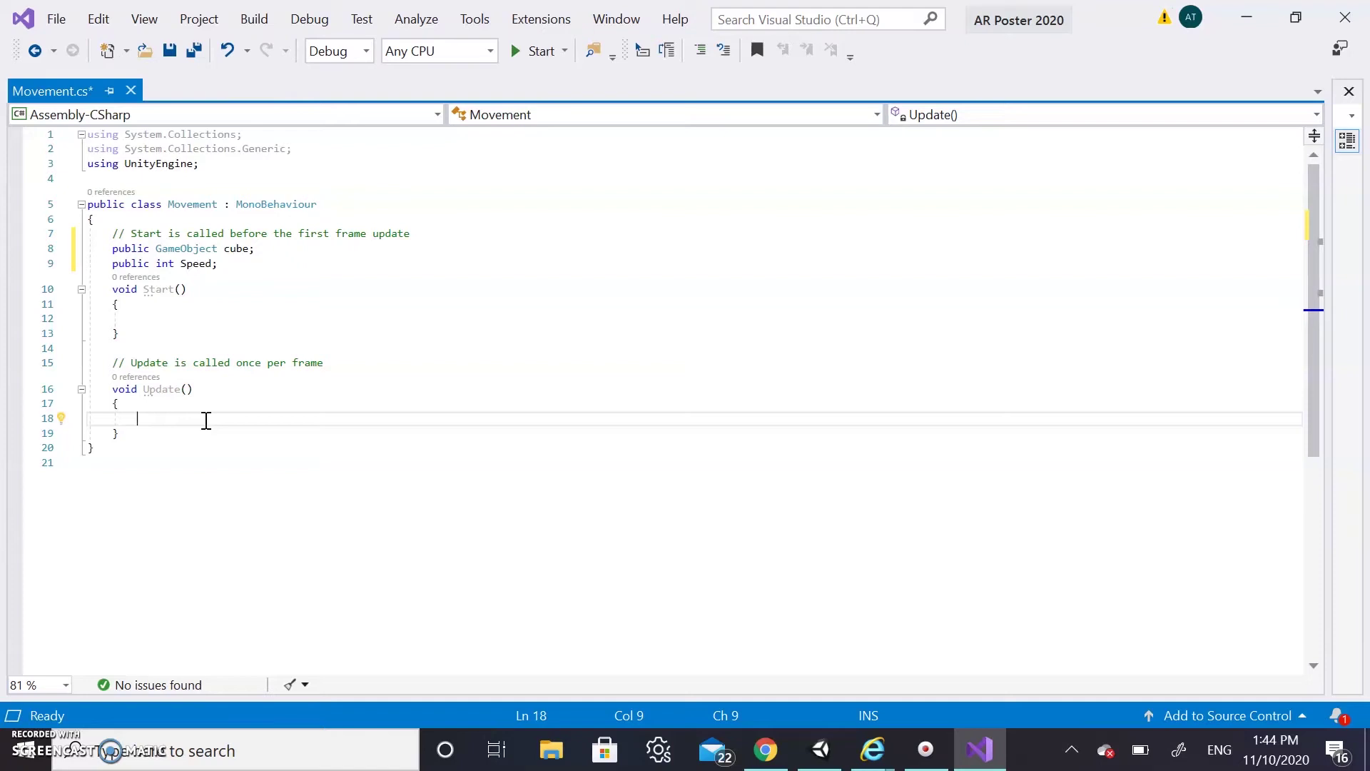
In Update(), begin a transform.RotateAround call pivoting on cube.transform.position
{"action": "type", "text": "tran"}
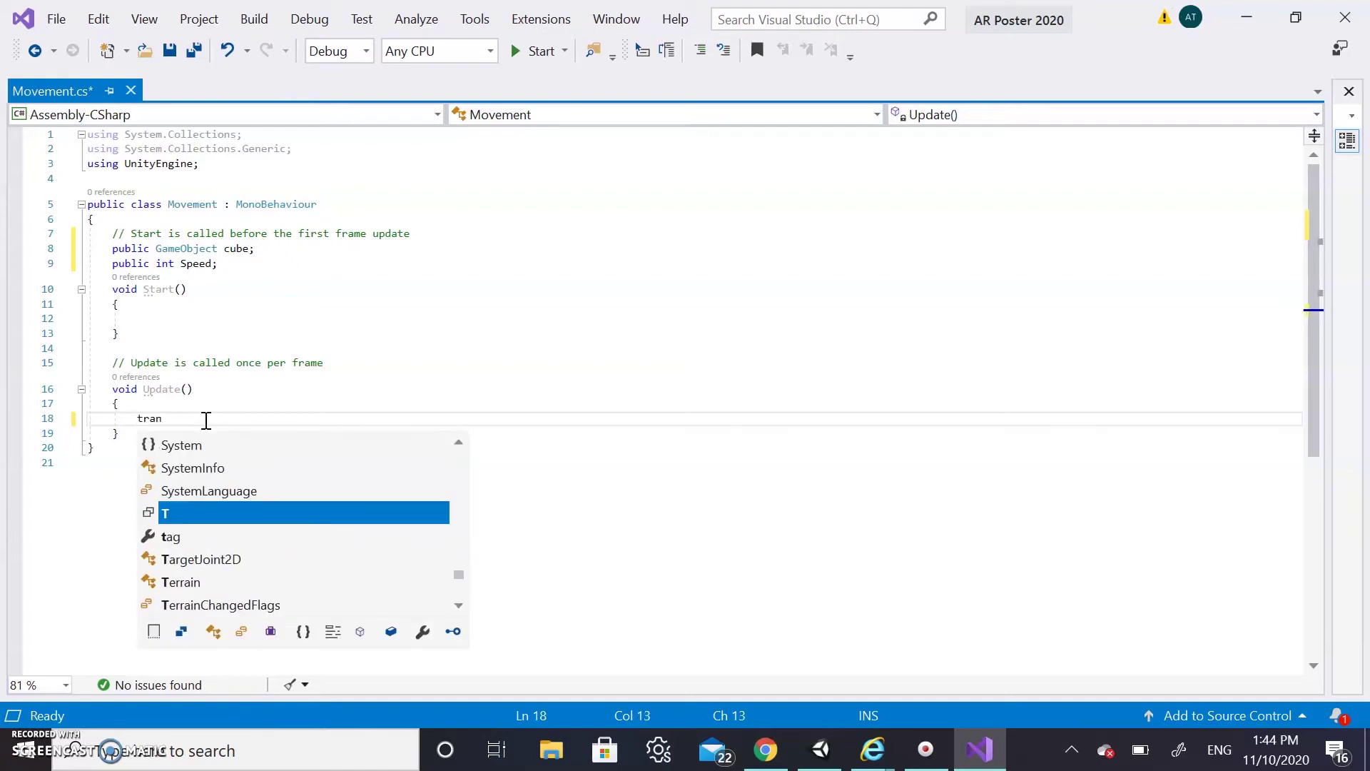
{"action": "key", "text": "Tab"}
{"action": "type", "text": ".r"}
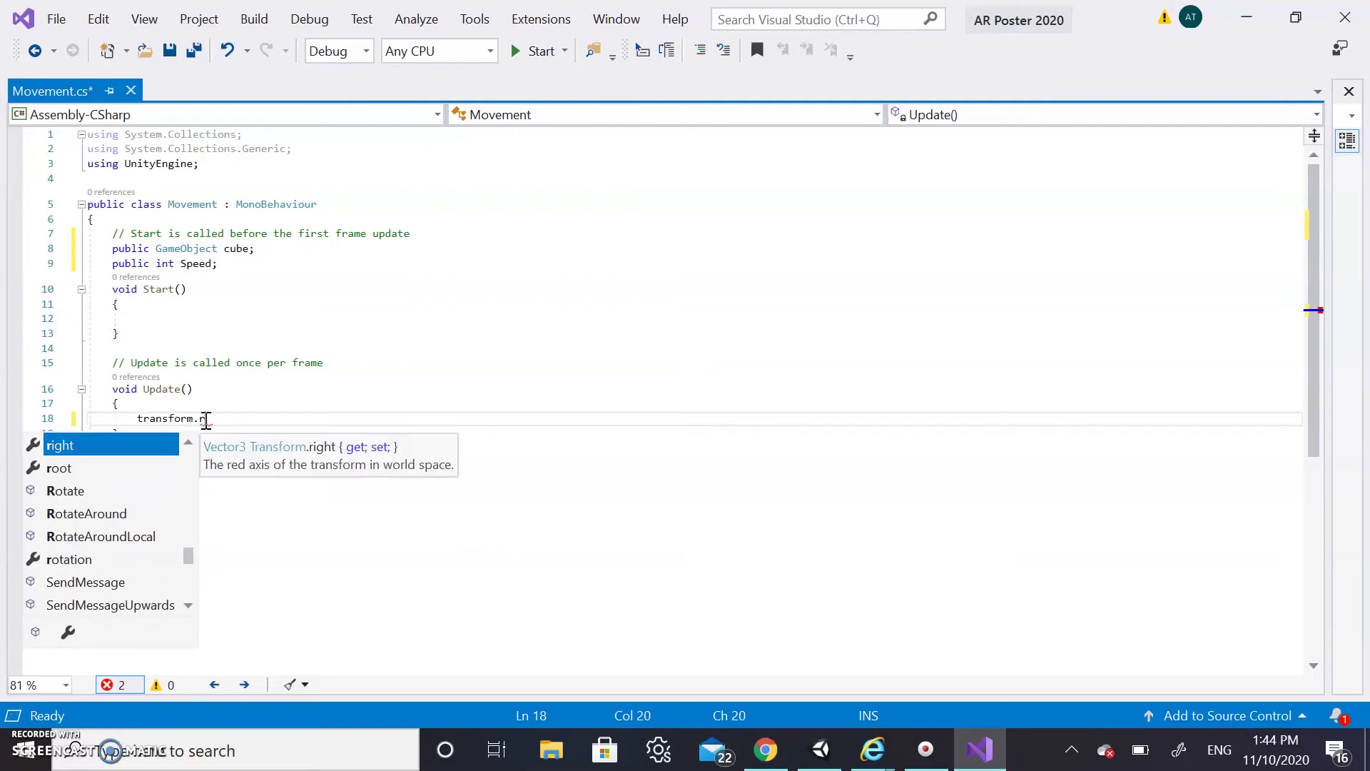
{"action": "left_click", "coordinate": [100, 517]}
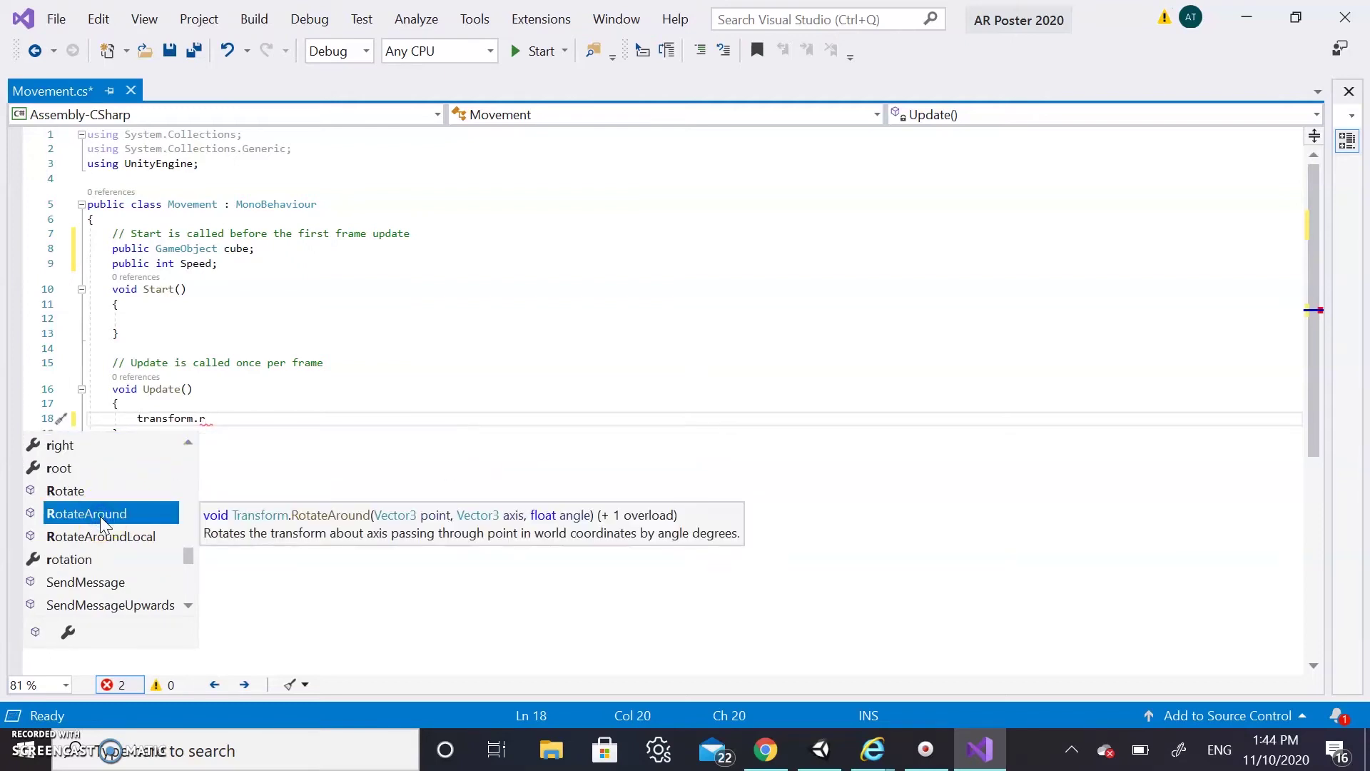
{"action": "double_click", "coordinate": [99, 516]}
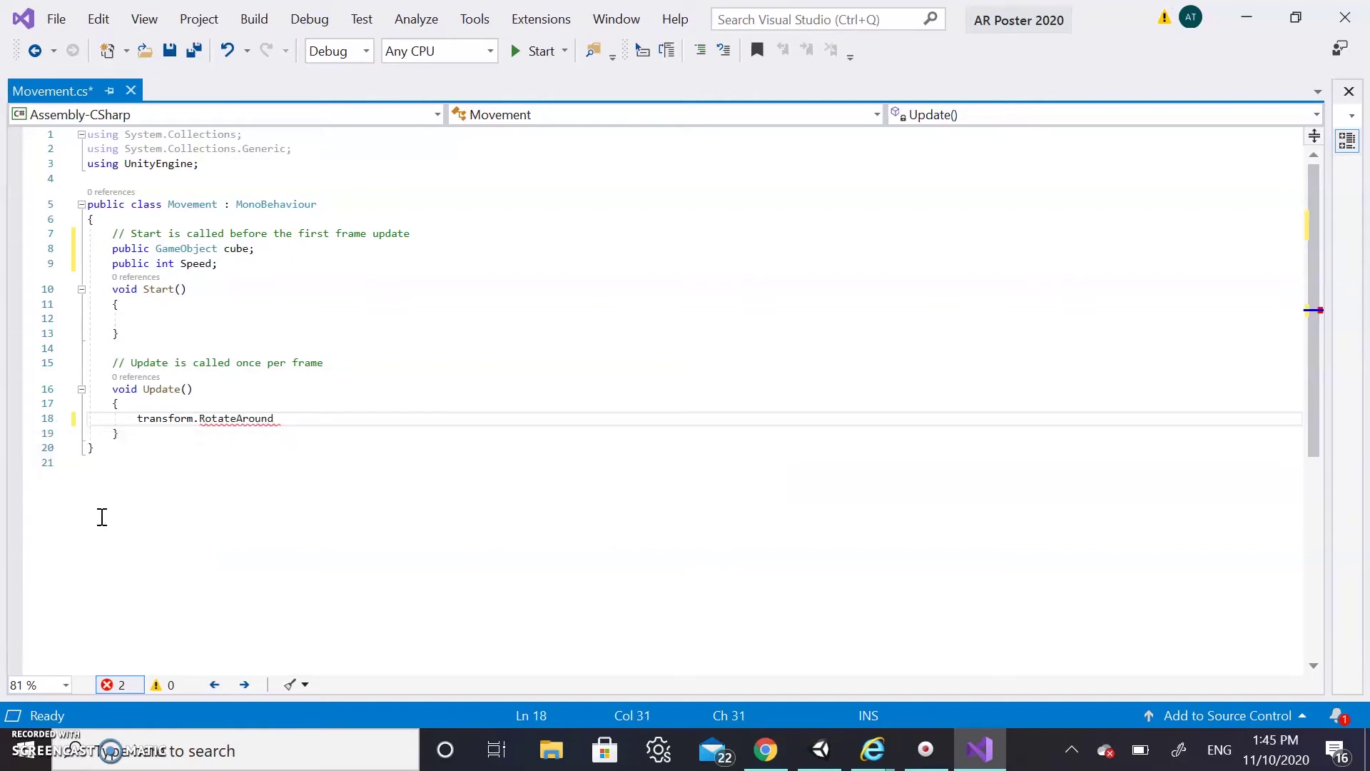
{"action": "type", "text": "();"}
{"action": "key", "text": "Left"}
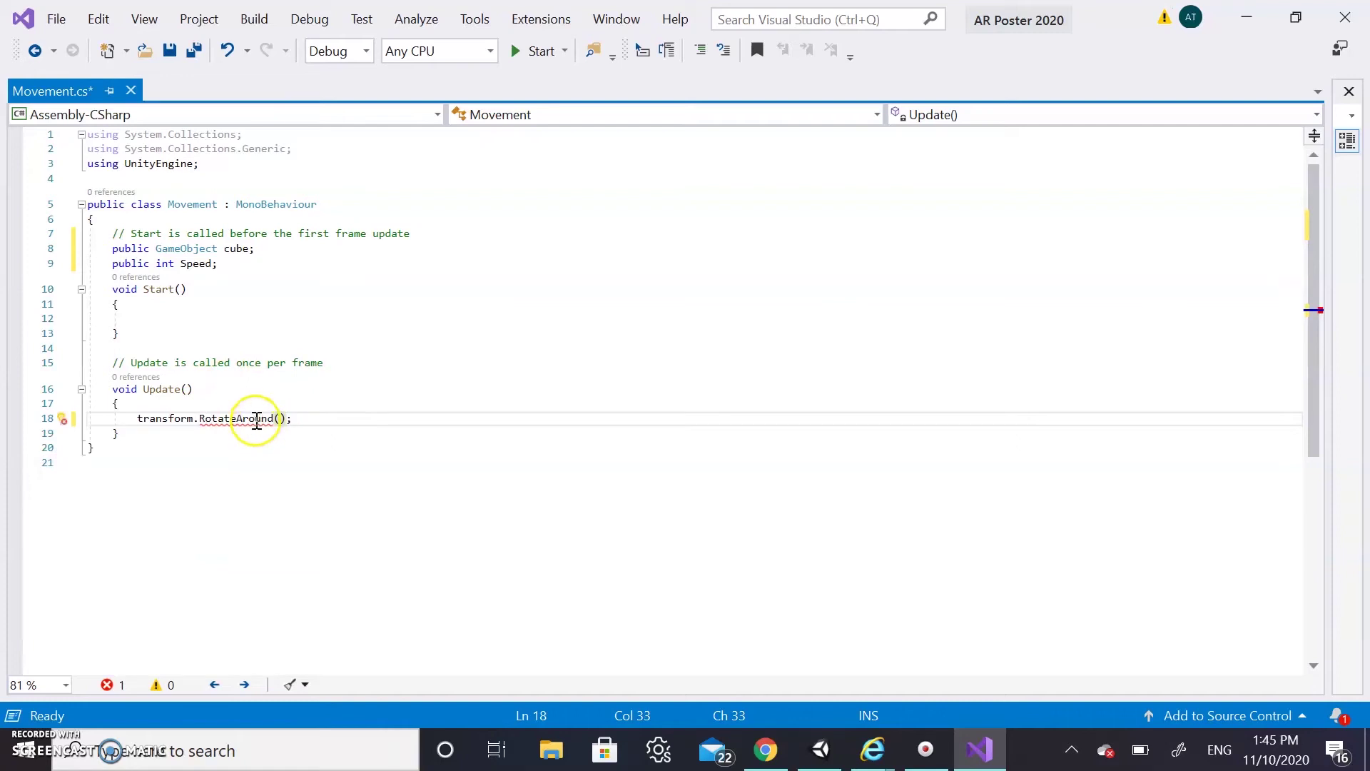
{"action": "mouse_move", "coordinate": [257, 419]}
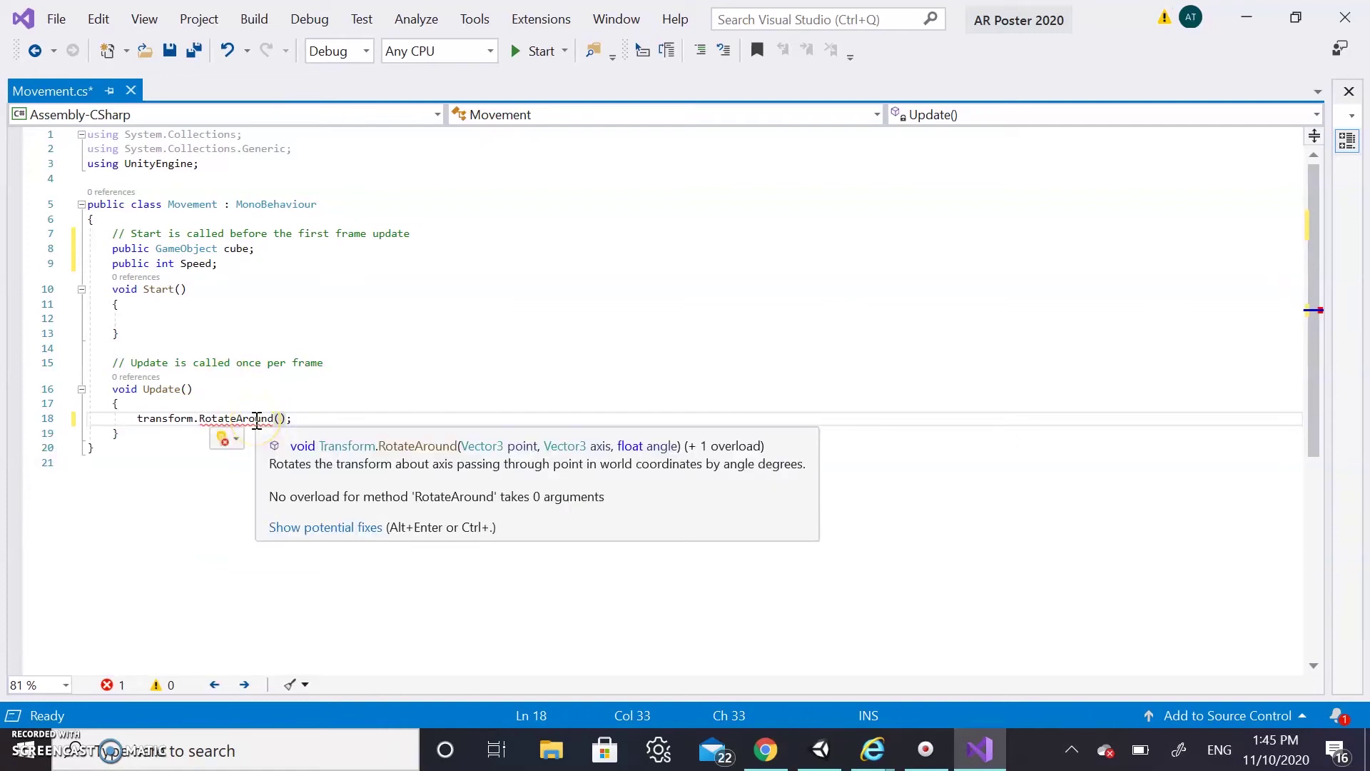
{"action": "left_click", "coordinate": [281, 420]}
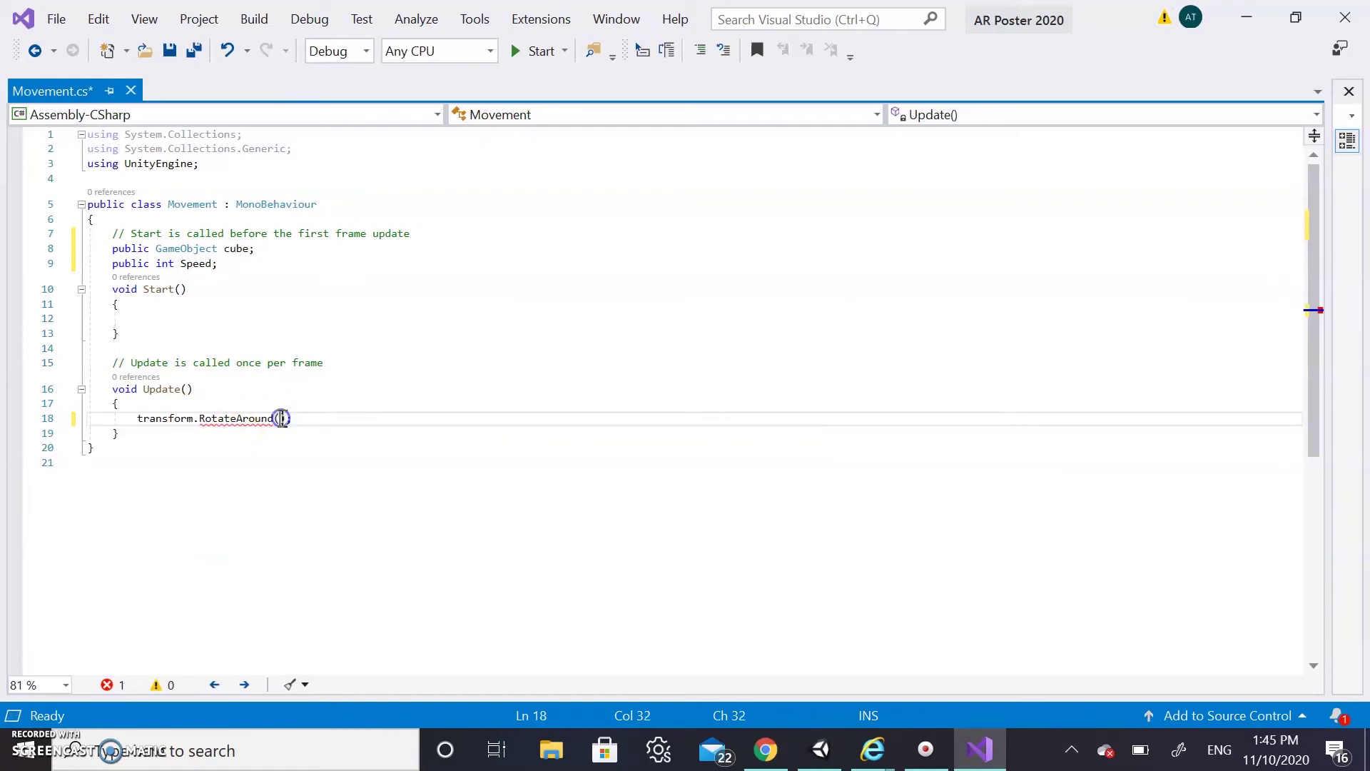
{"action": "type", "text": "cube"}
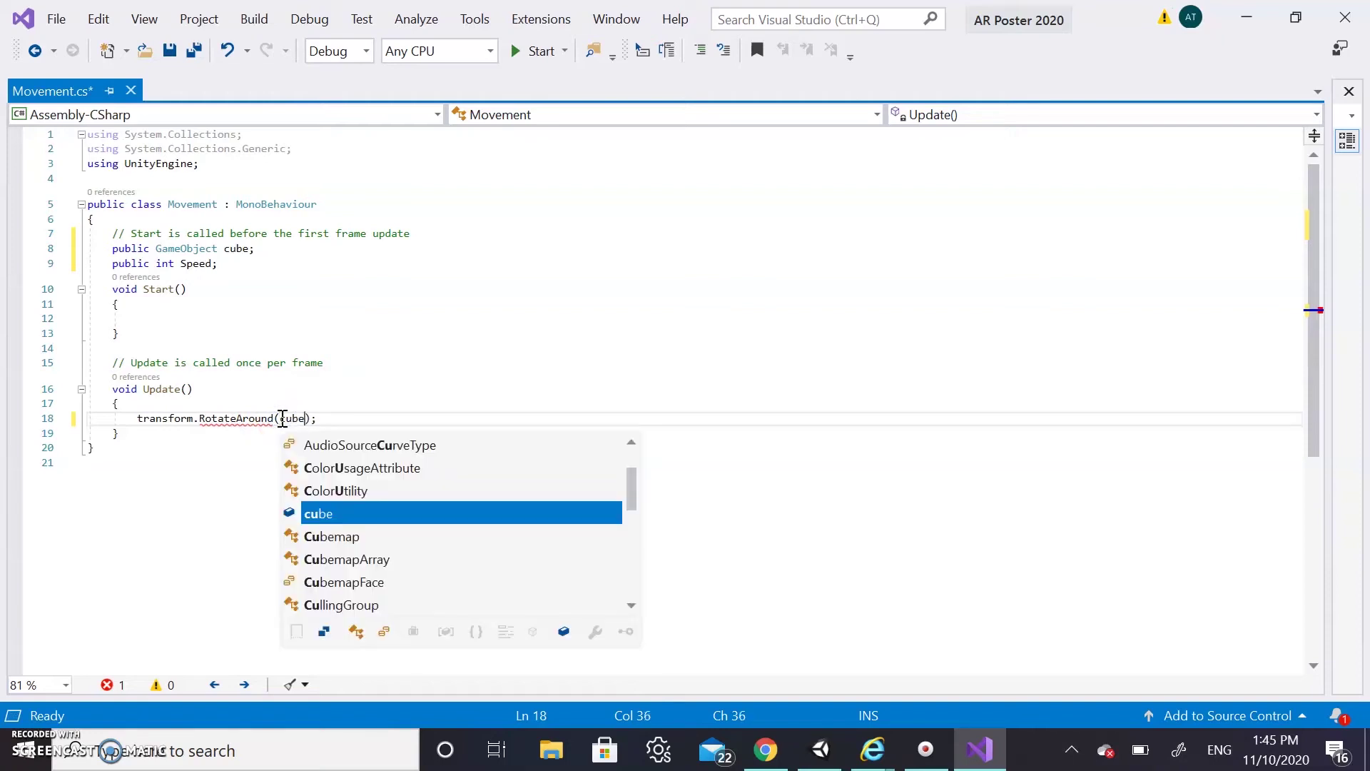
{"action": "type", "text": "."}
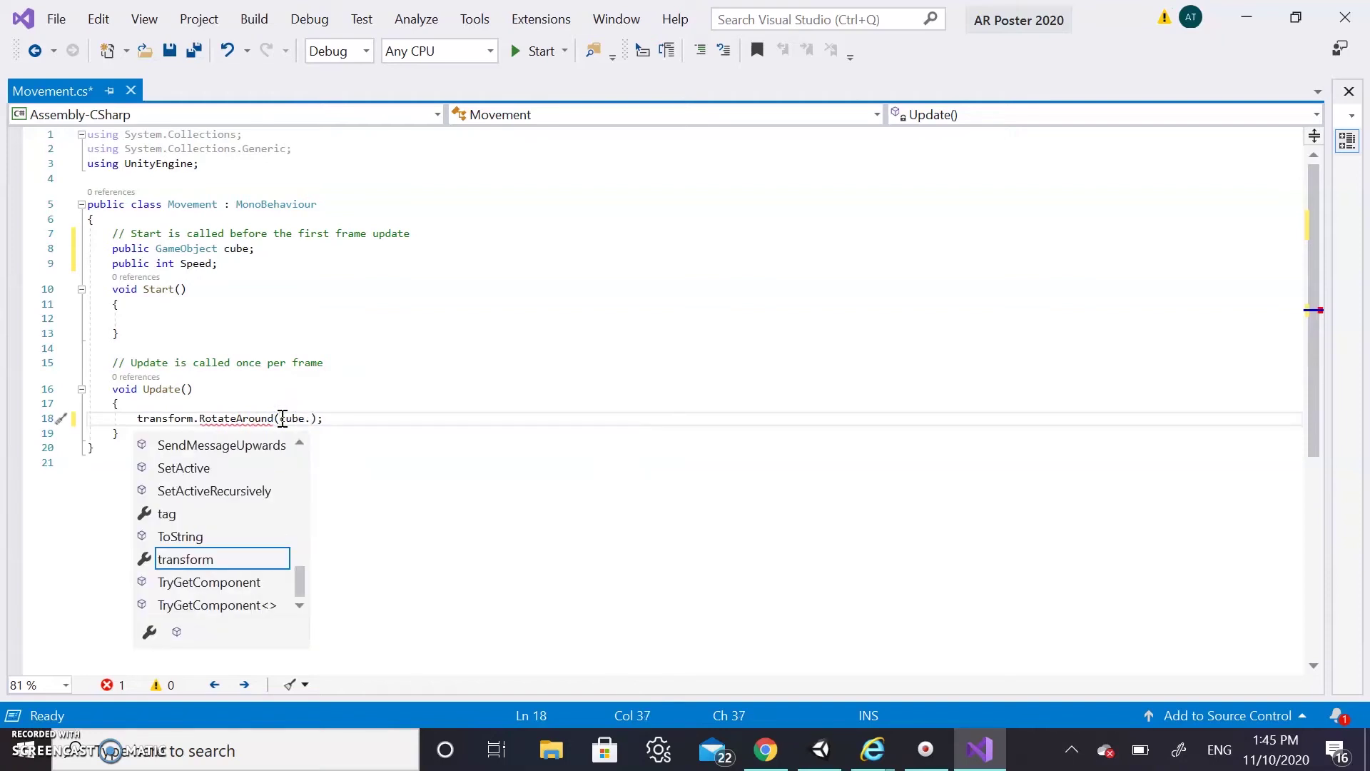
{"action": "key", "text": "Return"}
{"action": "key", "text": "BackSpace"}
{"action": "type", "text": "transform"}
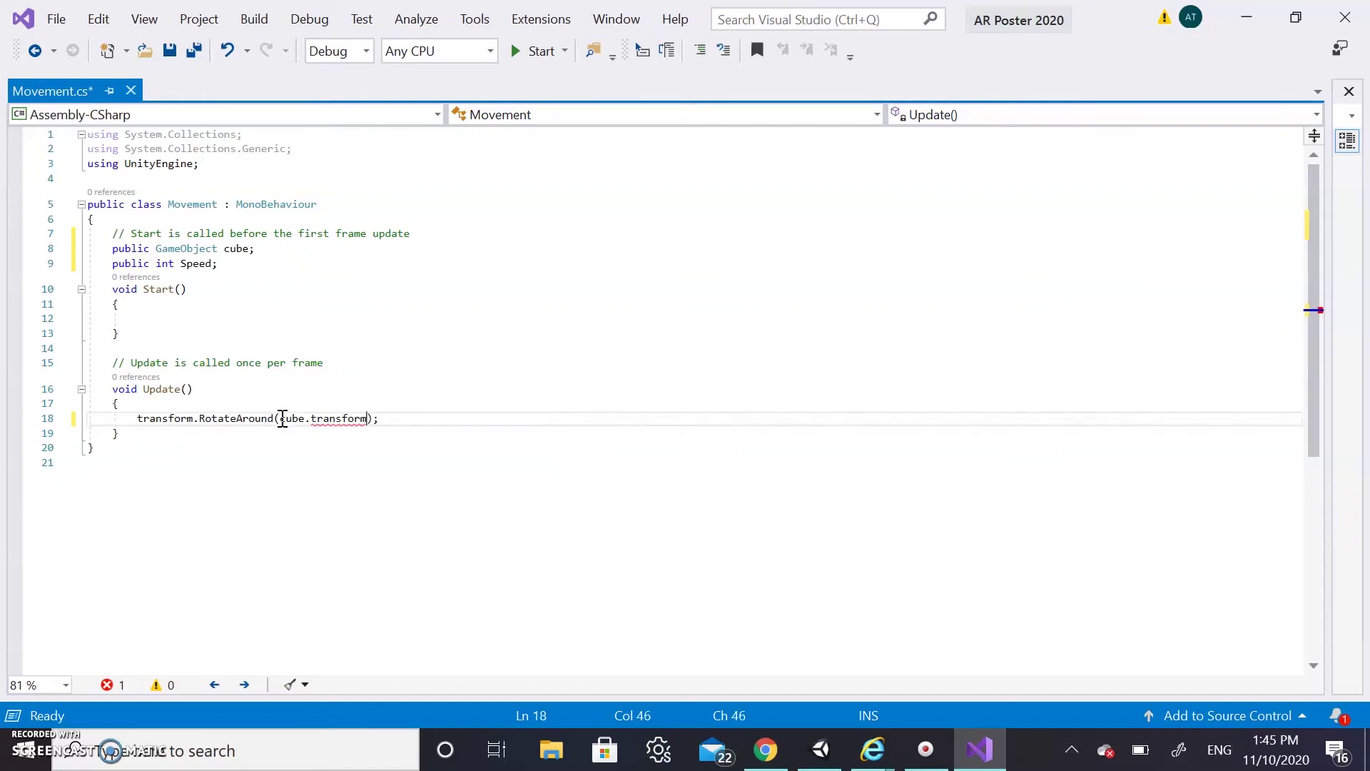
{"action": "type", "text": "."}
{"action": "left_click", "coordinate": [376, 418]}
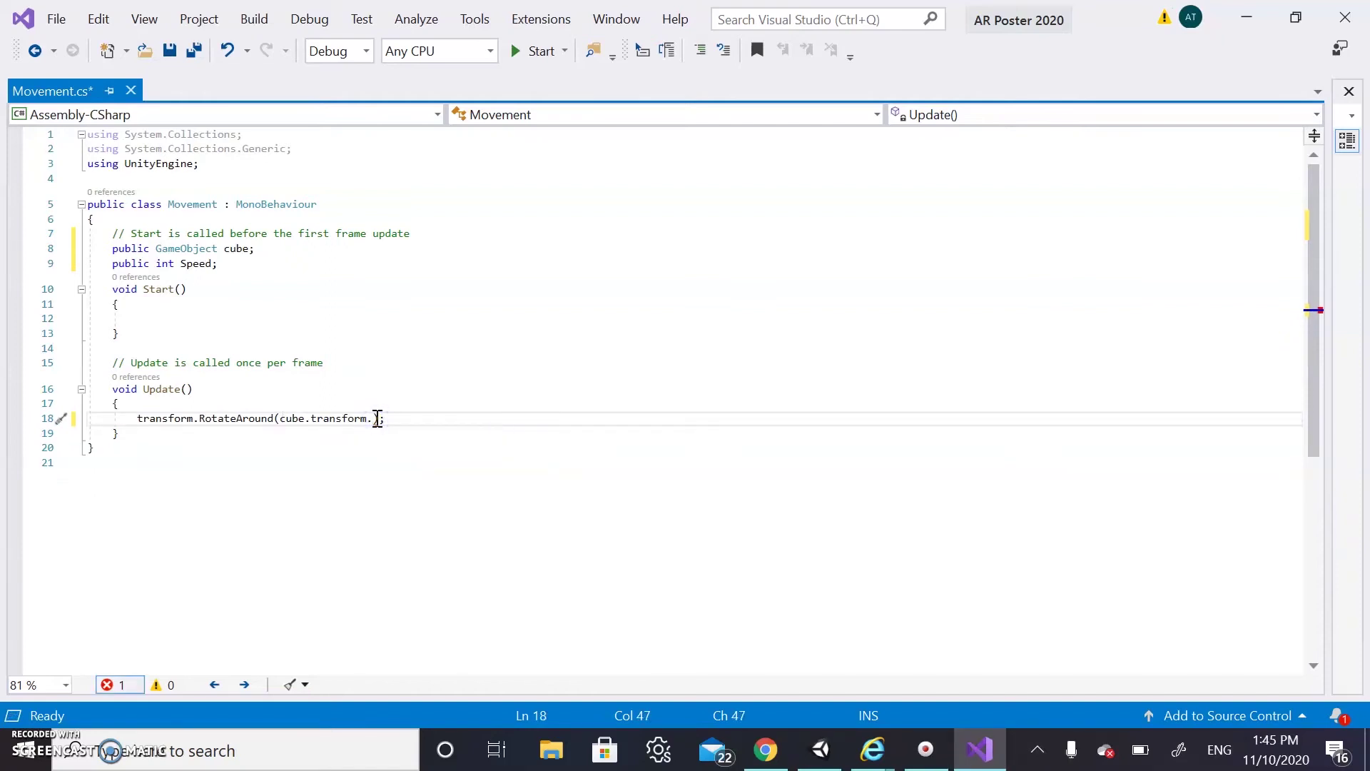
{"action": "type", "text": "po"}
{"action": "key", "text": "Tab"}
{"action": "type", "text": ","}
Finish the call with Vector3.up and Speed * Time.deltaTime, then save Movement.cs
{"action": "type", "text": "Vecto"}
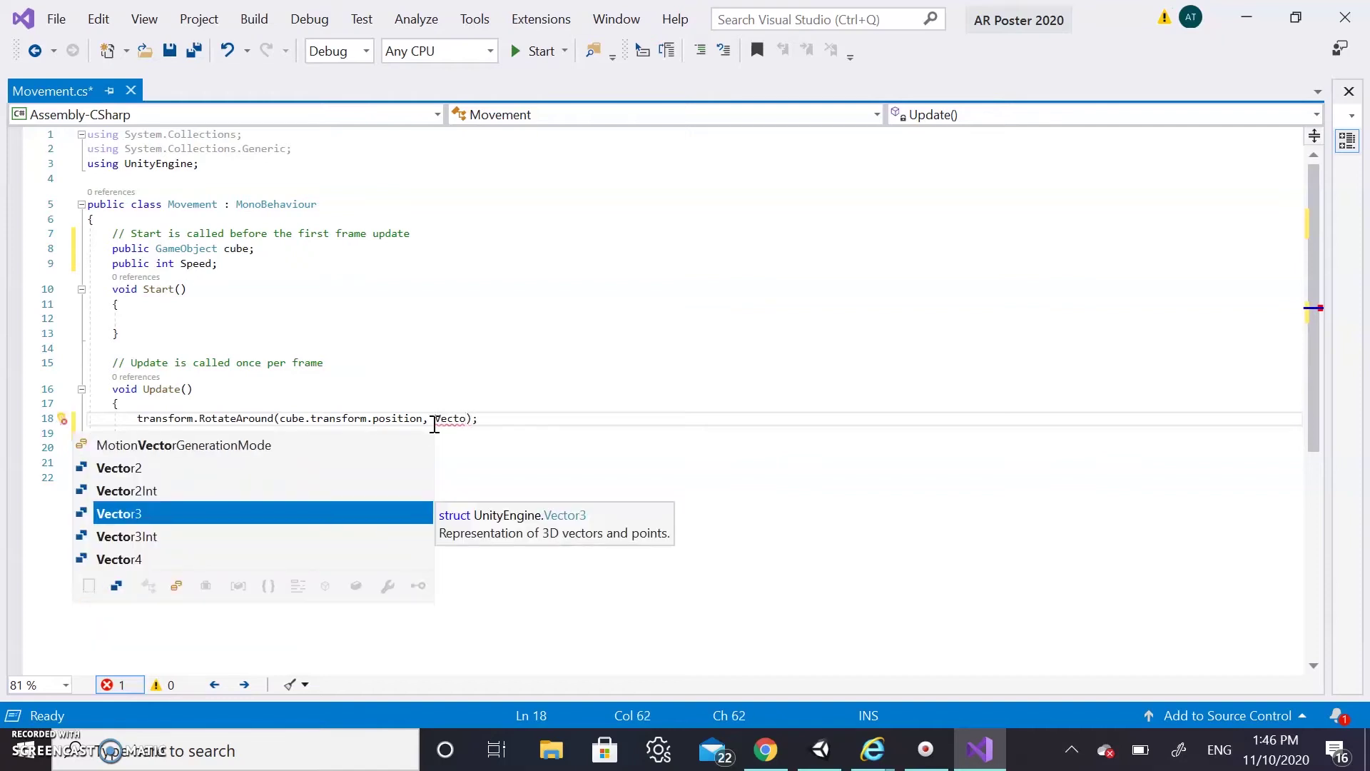
{"action": "key", "text": "Tab"}
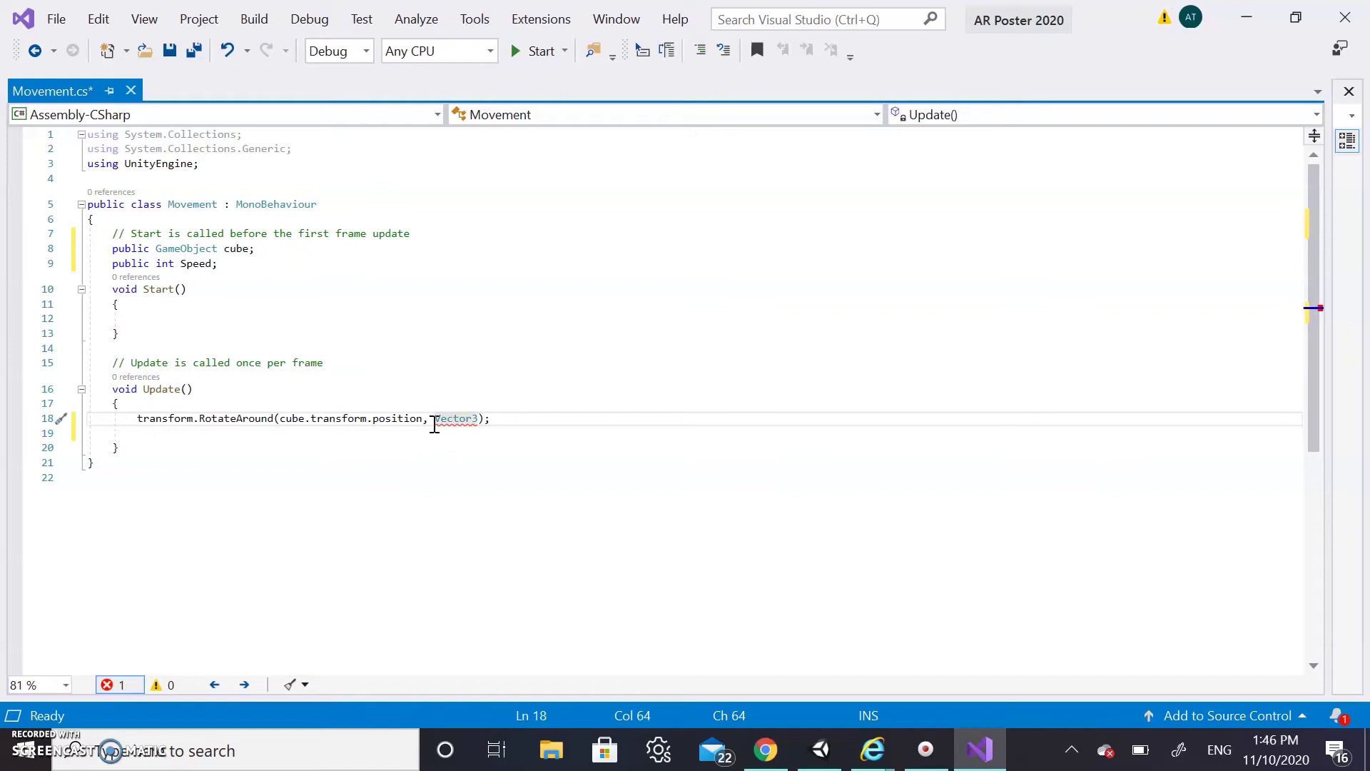
{"action": "type", "text": ".up"}
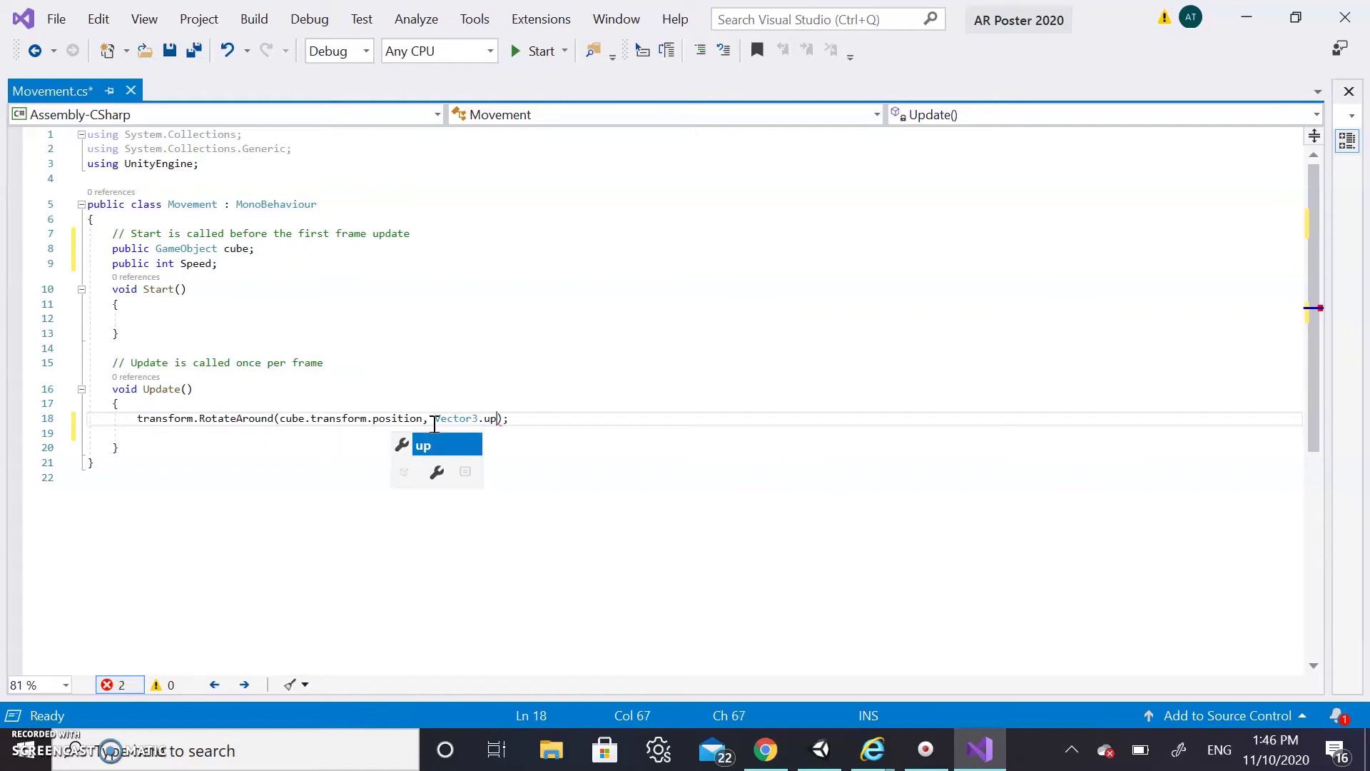
{"action": "type", "text": ","}
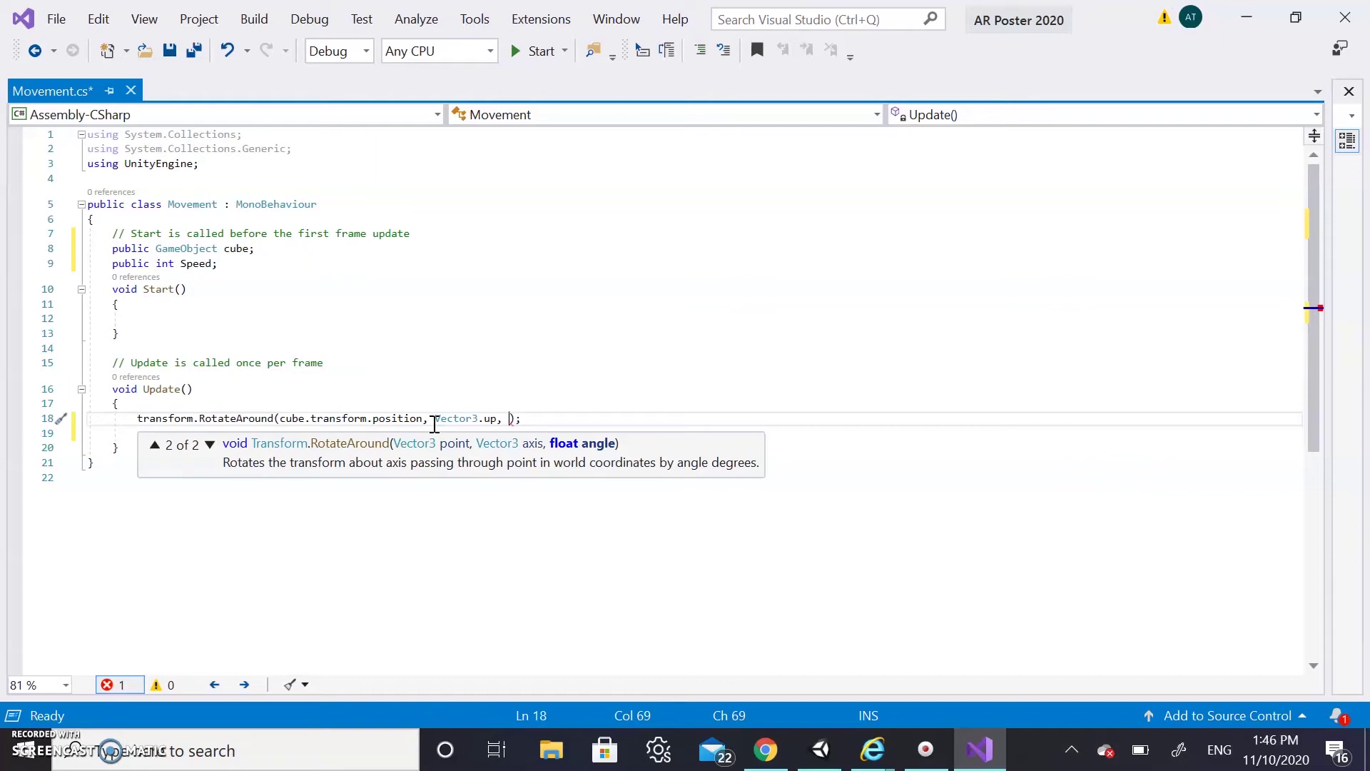
{"action": "type", "text": "Speed"}
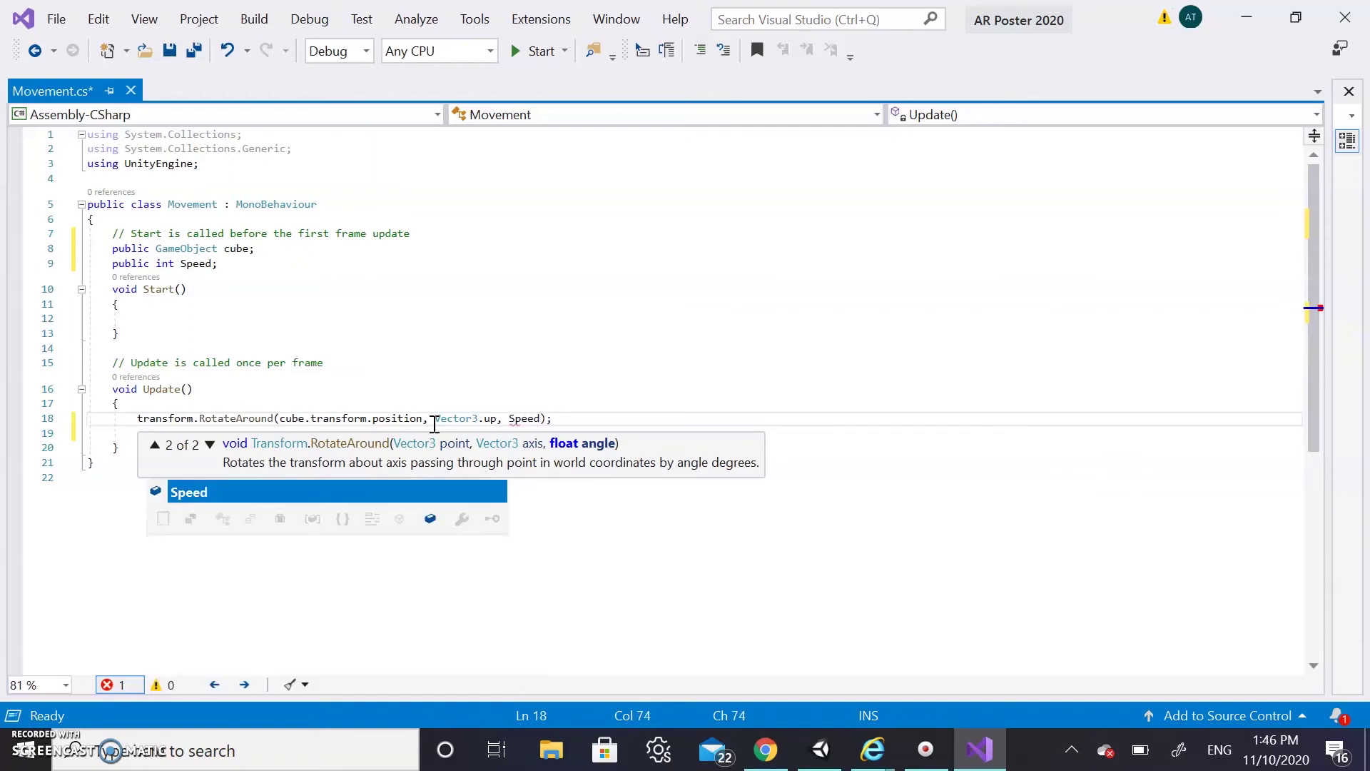
{"action": "key", "text": "Escape"}
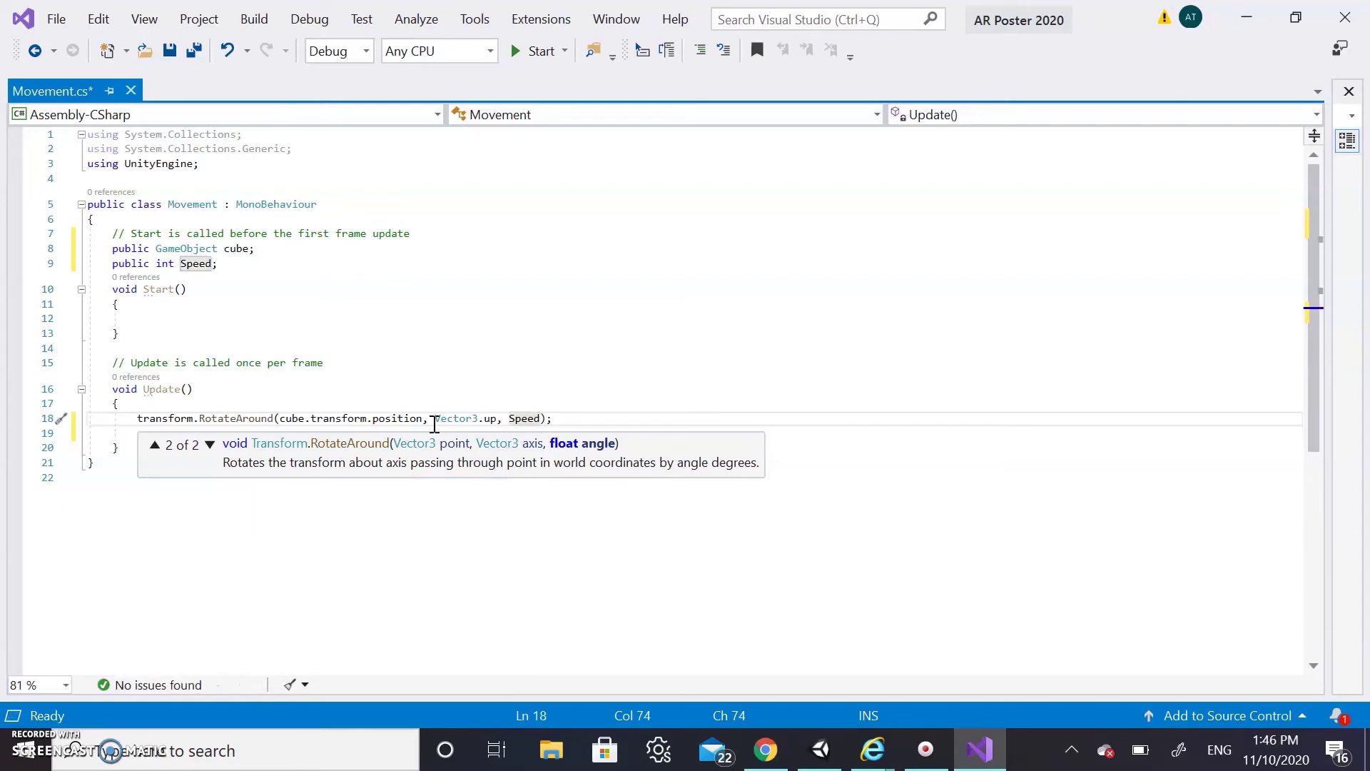
{"action": "type", "text": "* "}
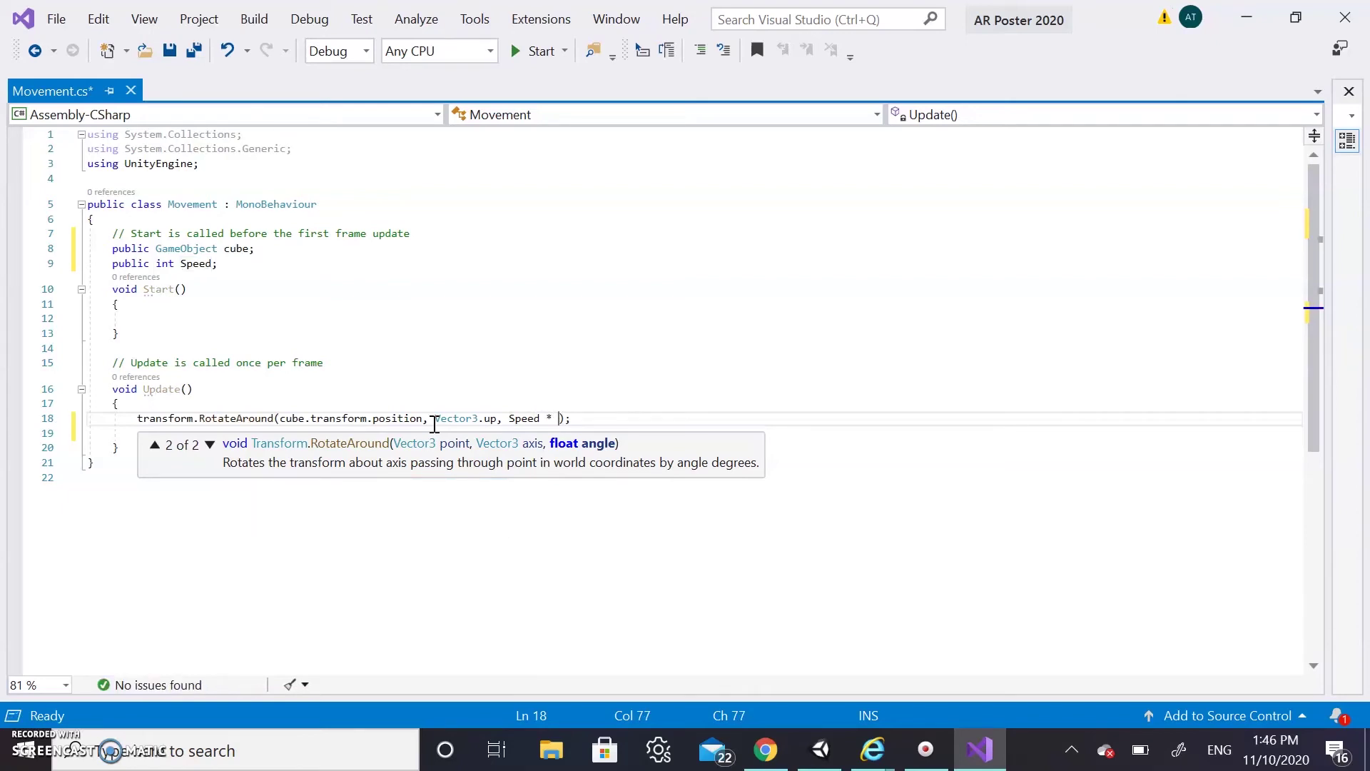
{"action": "type", "text": "Time."}
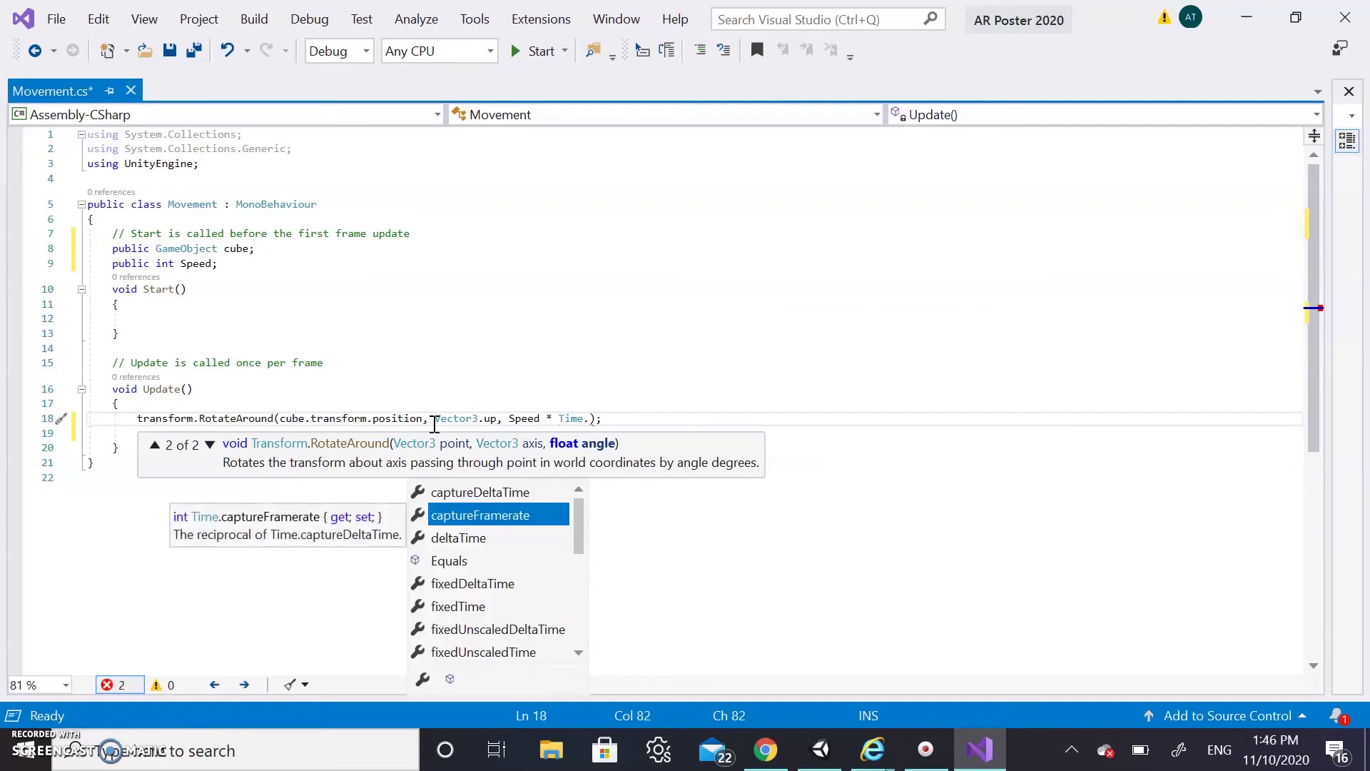
{"action": "type", "text": "de"}
{"action": "key", "text": "Tab"}
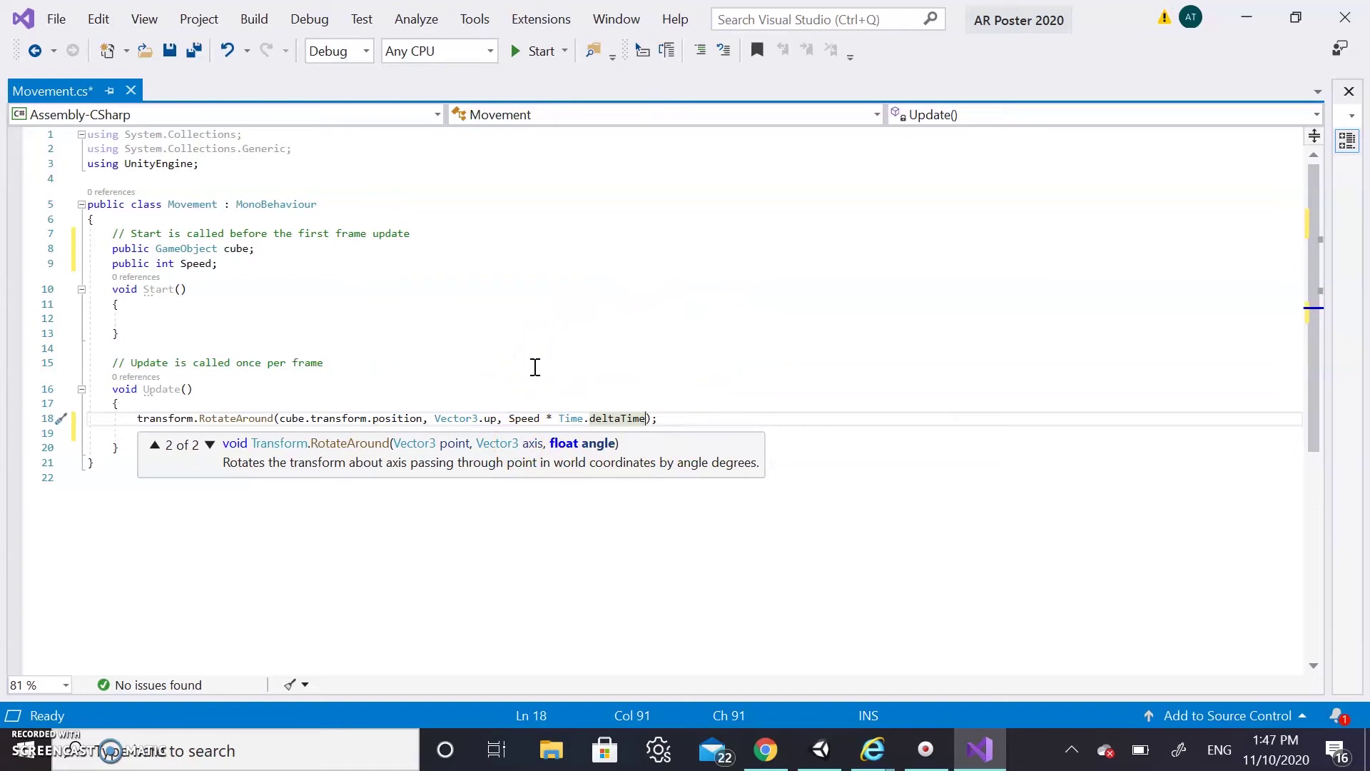
{"action": "key", "text": "ctrl+s"}
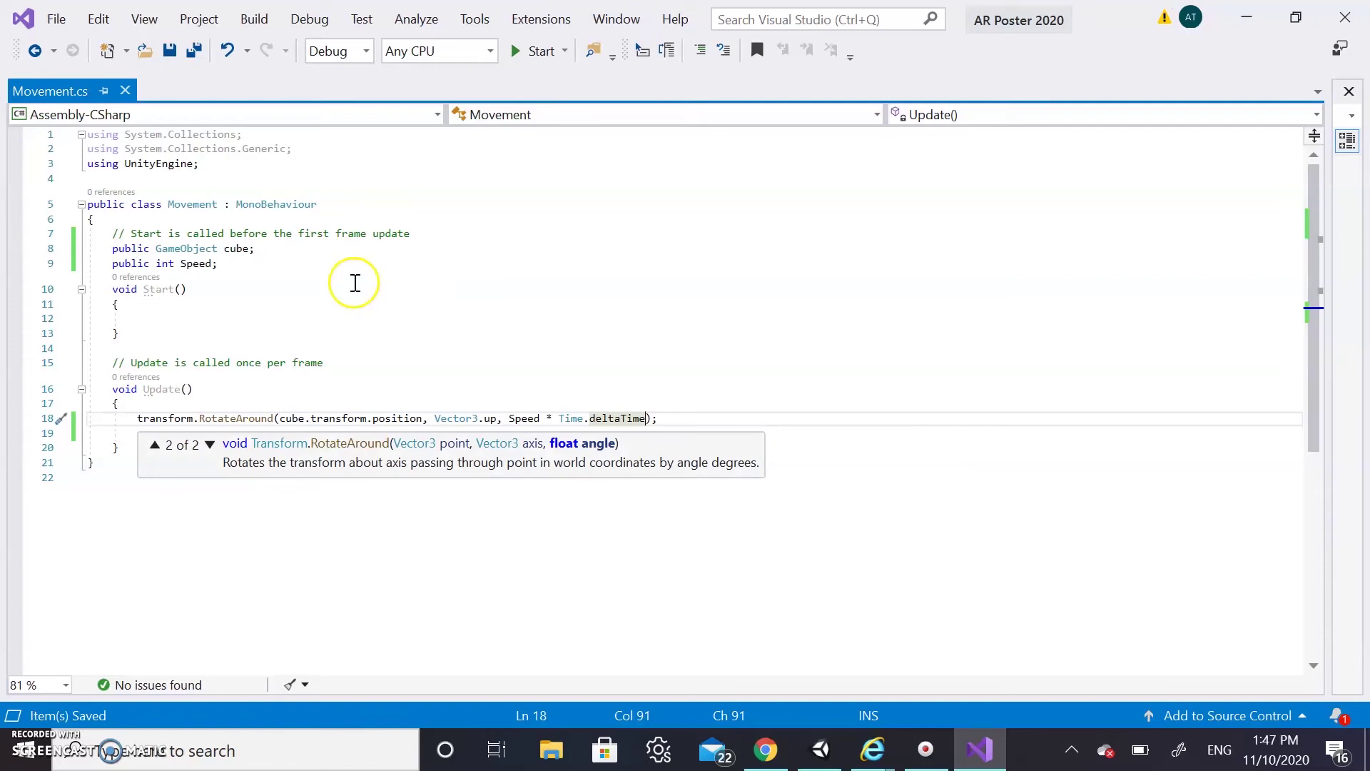
Give the Speed field a default of 10 and close Visual Studio
{"action": "left_click", "coordinate": [214, 265]}
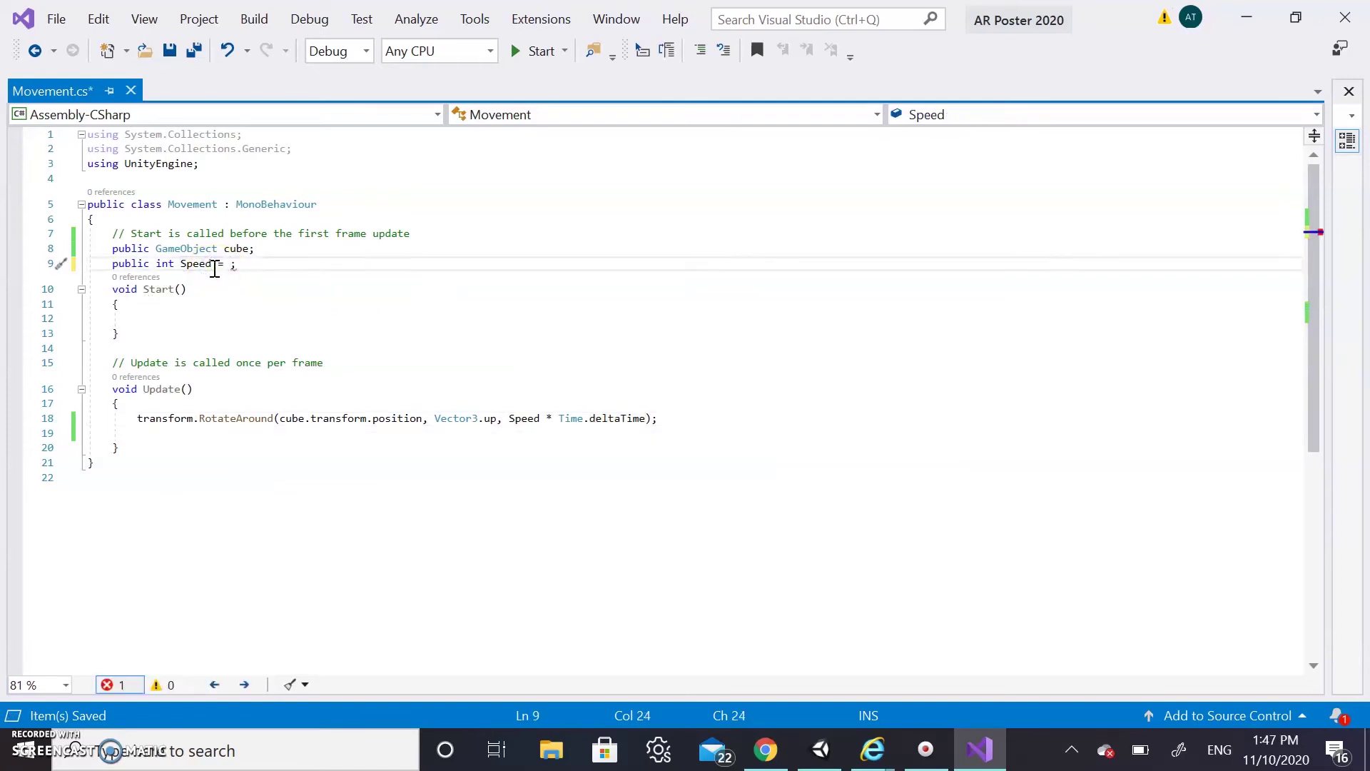
{"action": "type", "text": "= 10"}
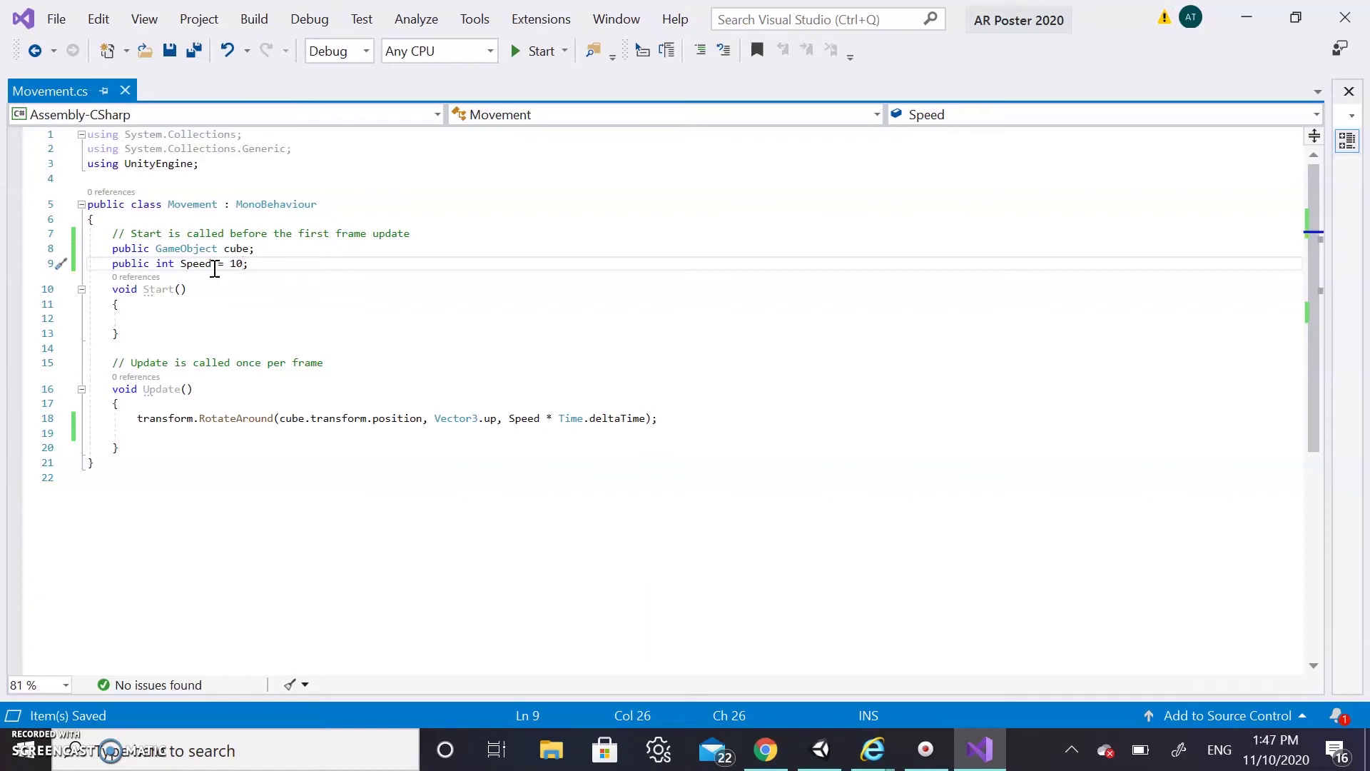
{"action": "left_click", "coordinate": [1346, 18]}
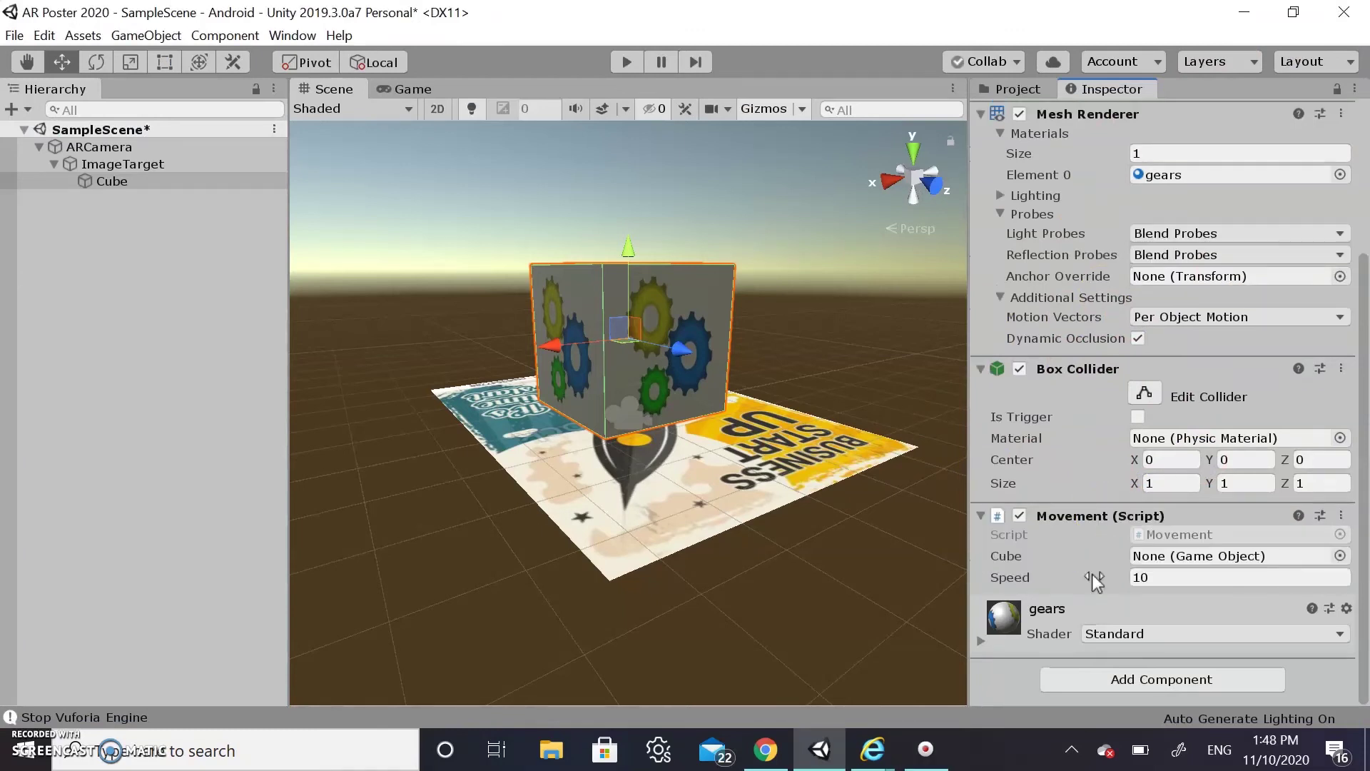
Assign the scene's Cube object to the Movement Cube field and select Speed for editing
{"action": "left_click", "coordinate": [1340, 556]}
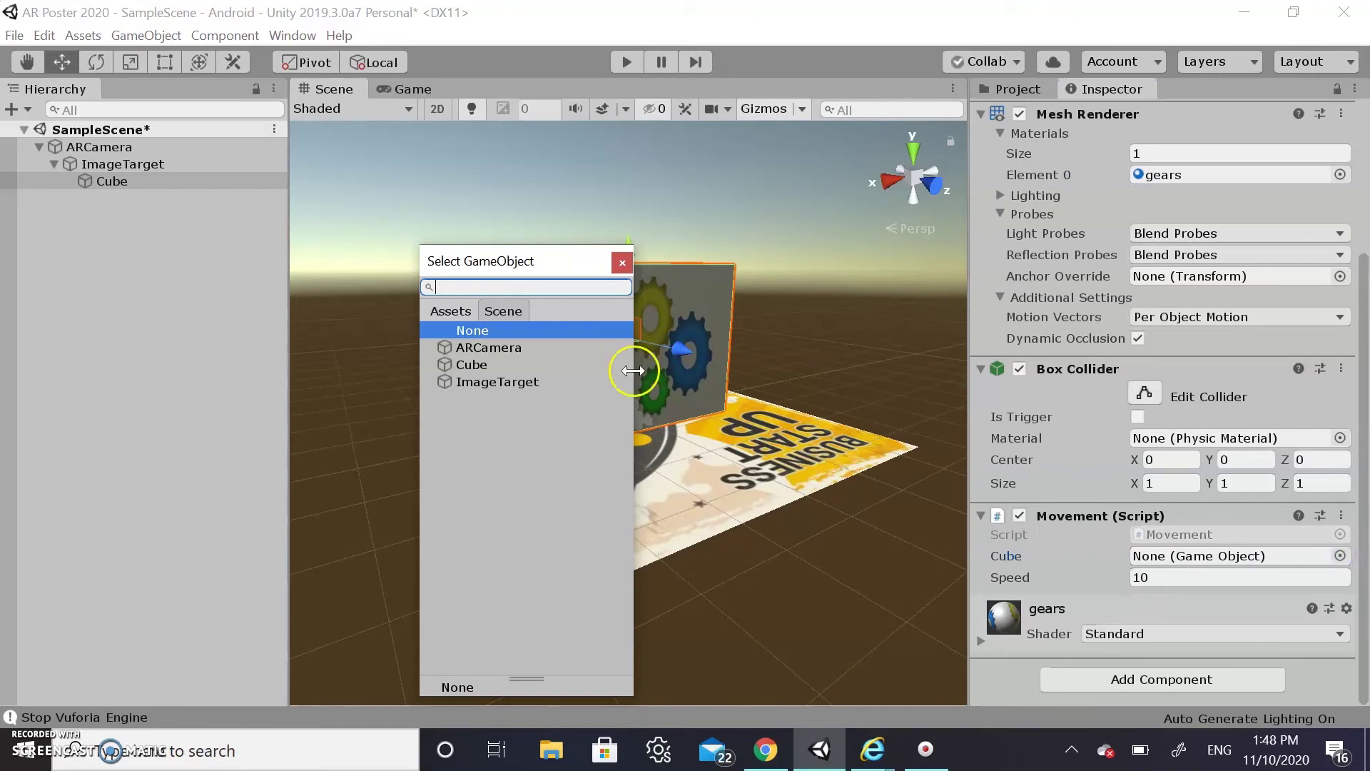
{"action": "left_click", "coordinate": [474, 364]}
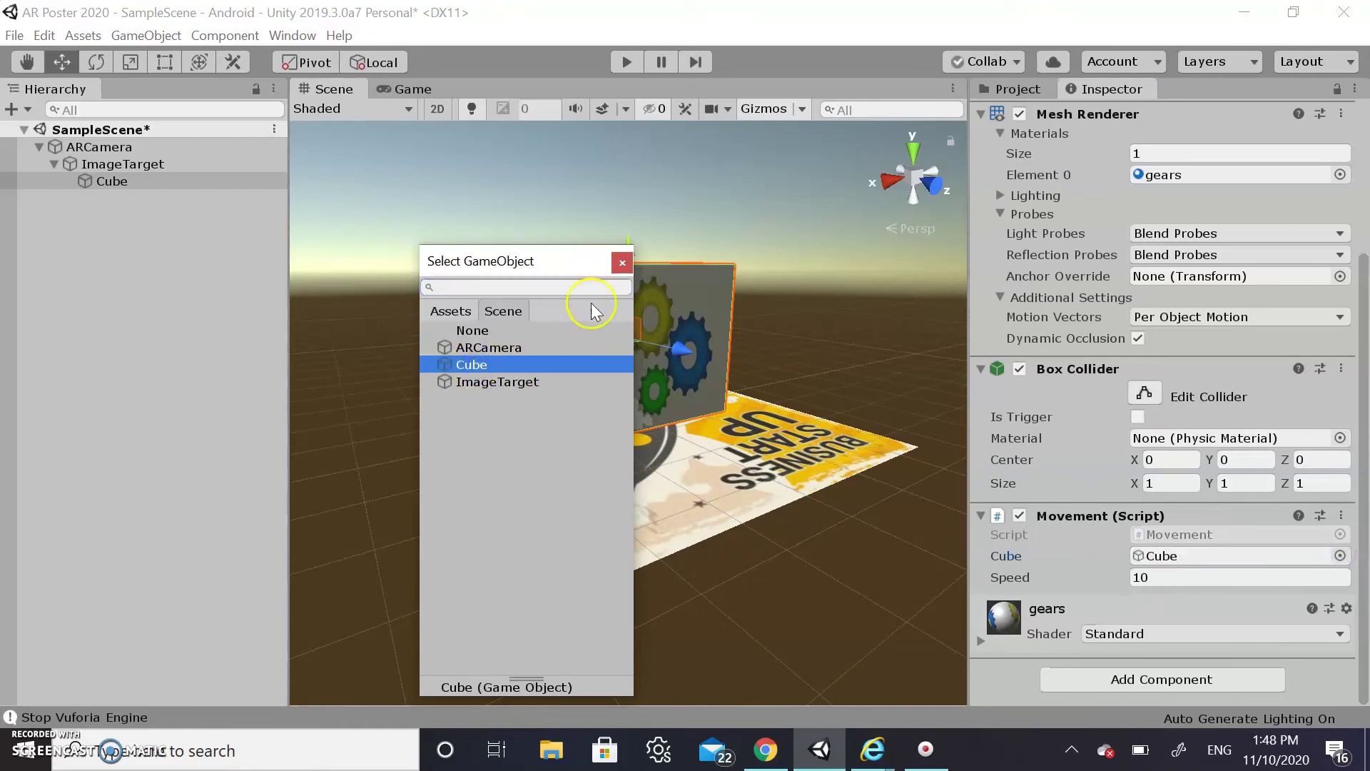
{"action": "left_click", "coordinate": [623, 264]}
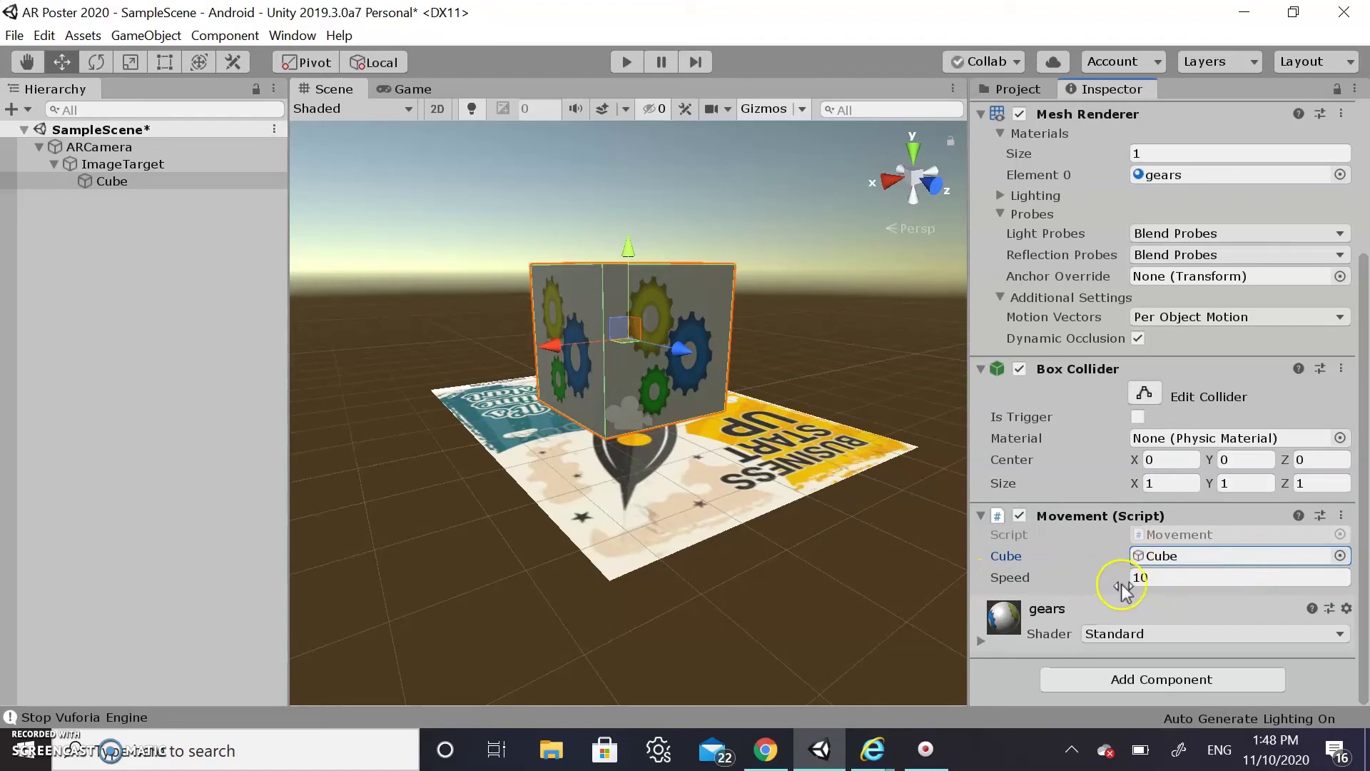
{"action": "left_click", "coordinate": [1160, 577]}
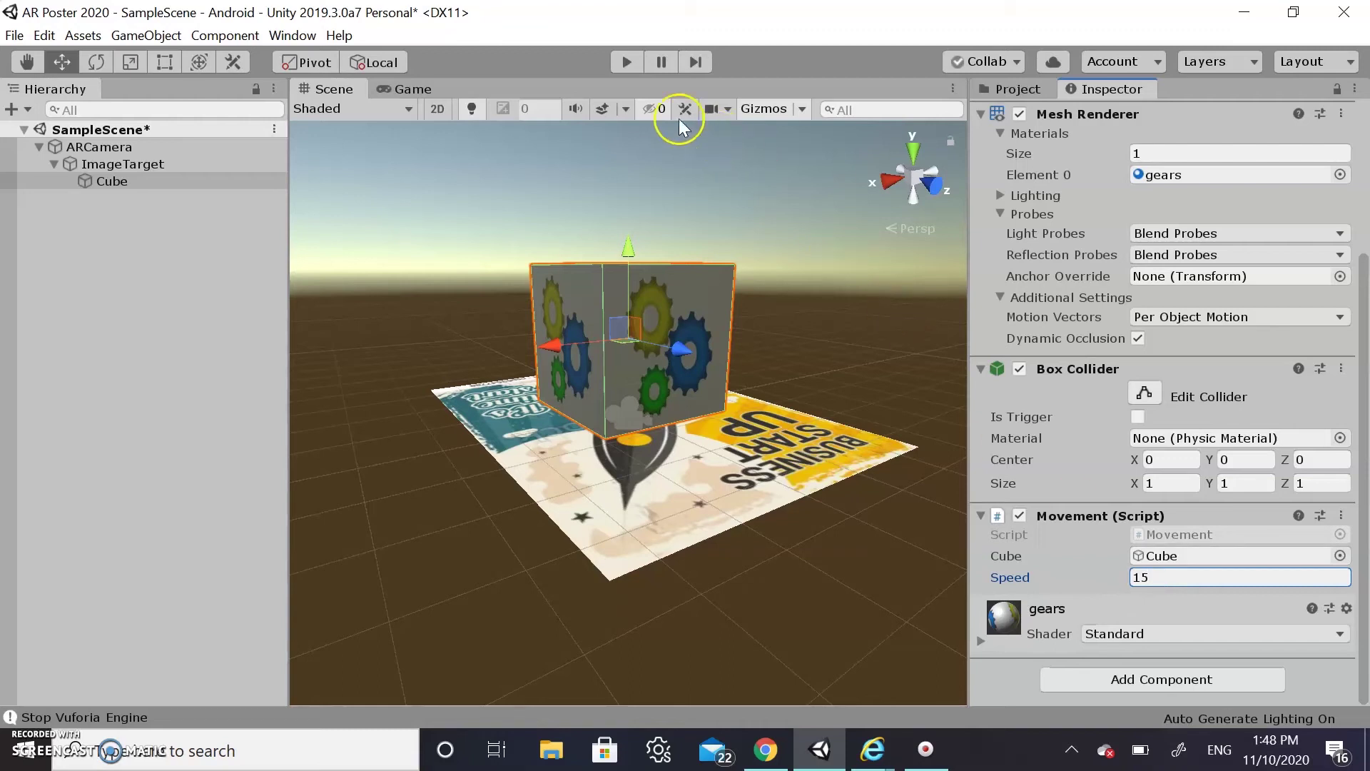
{"action": "left_click", "coordinate": [637, 61]}
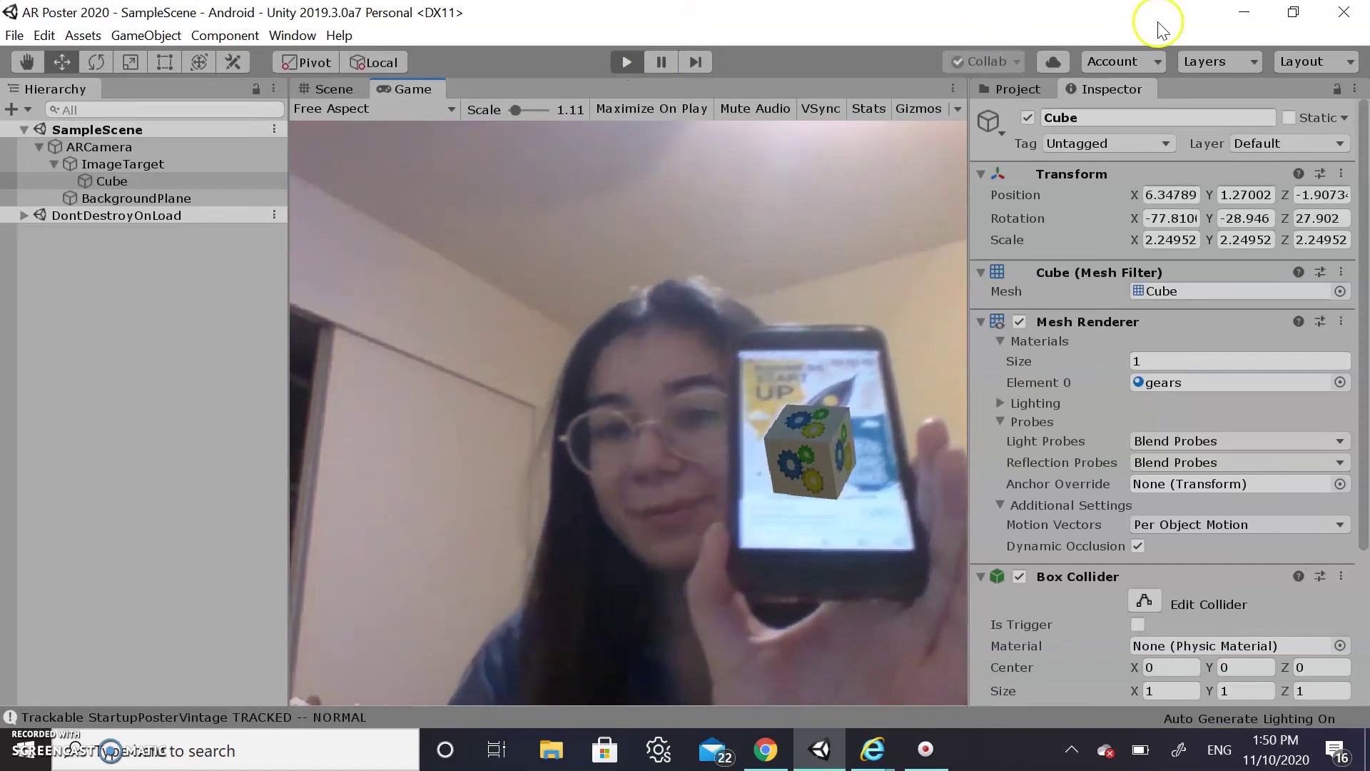
{"action": "scroll", "coordinate": [1235, 327], "scroll_direction": "down", "scroll_amount": 3}
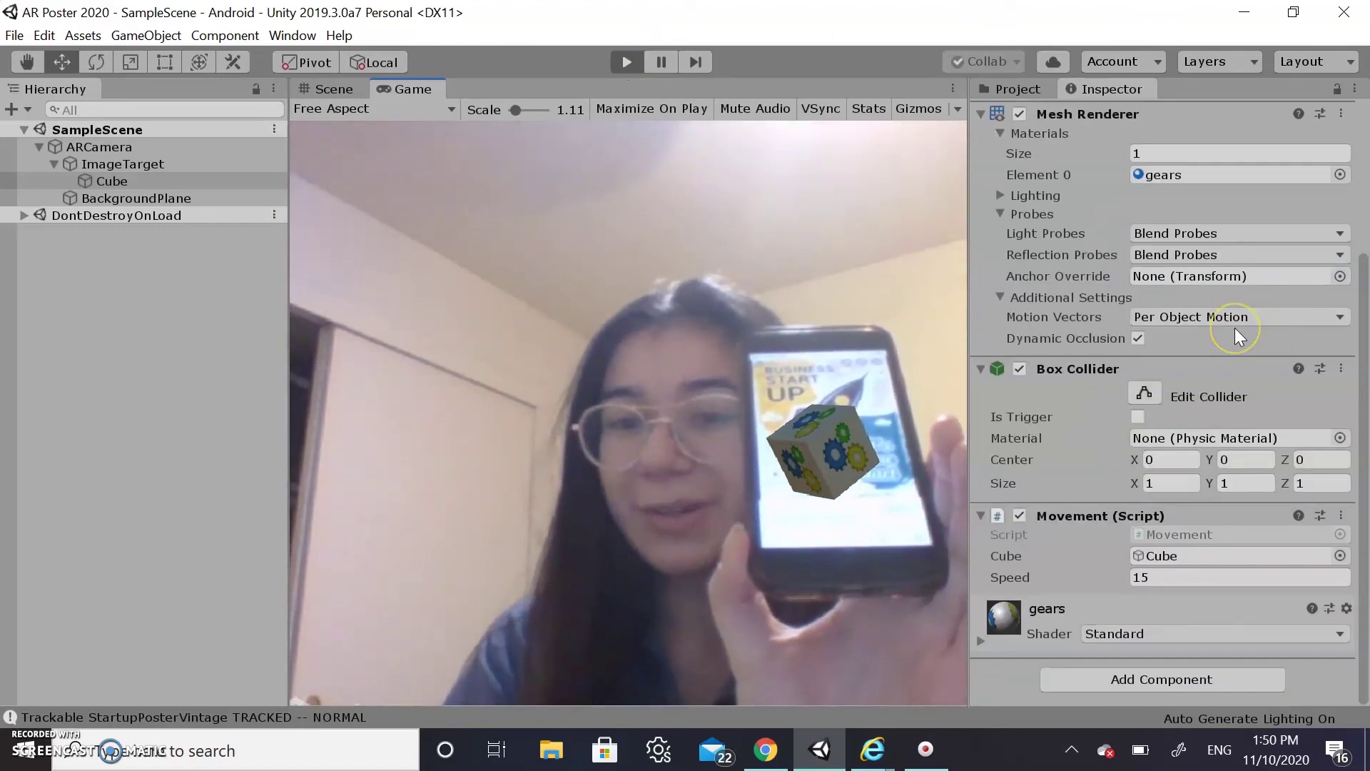
{"action": "left_click", "coordinate": [1173, 585]}
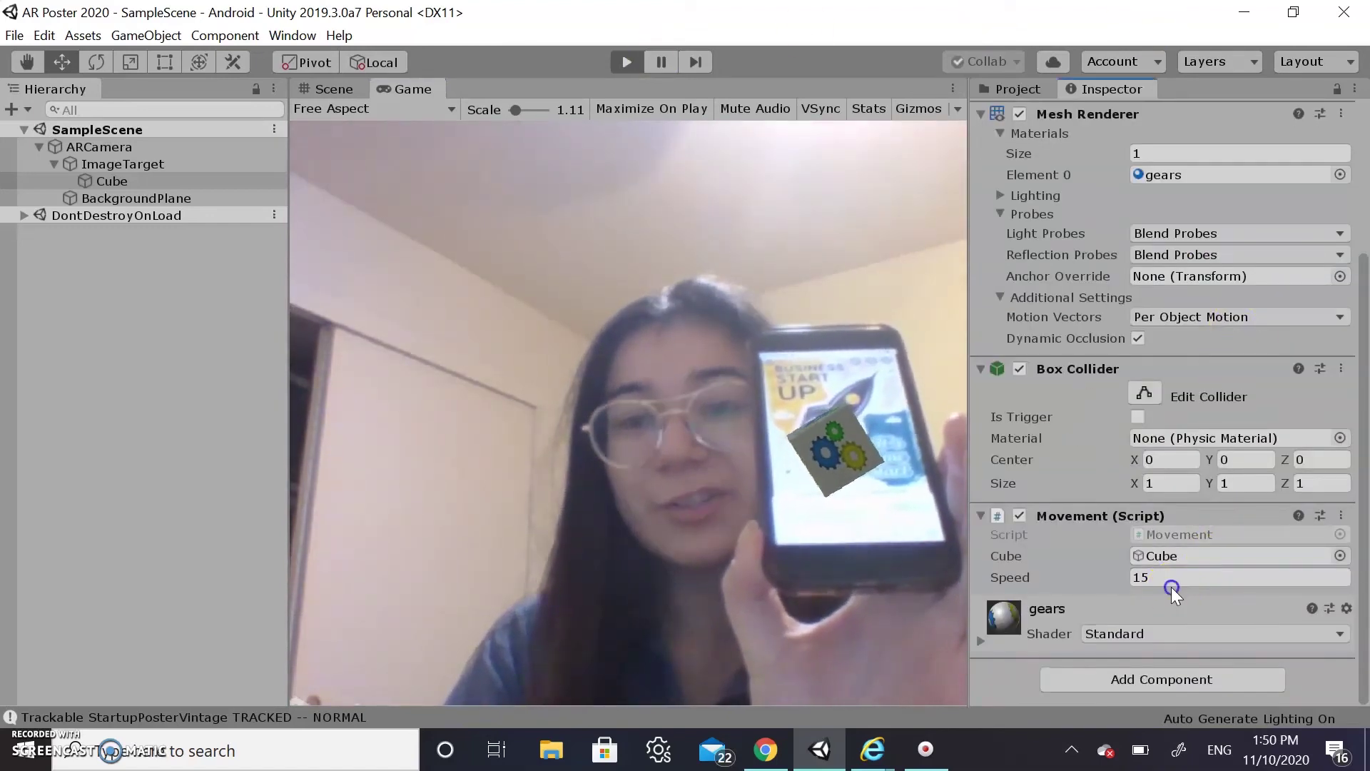
{"action": "double_click", "coordinate": [1173, 579]}
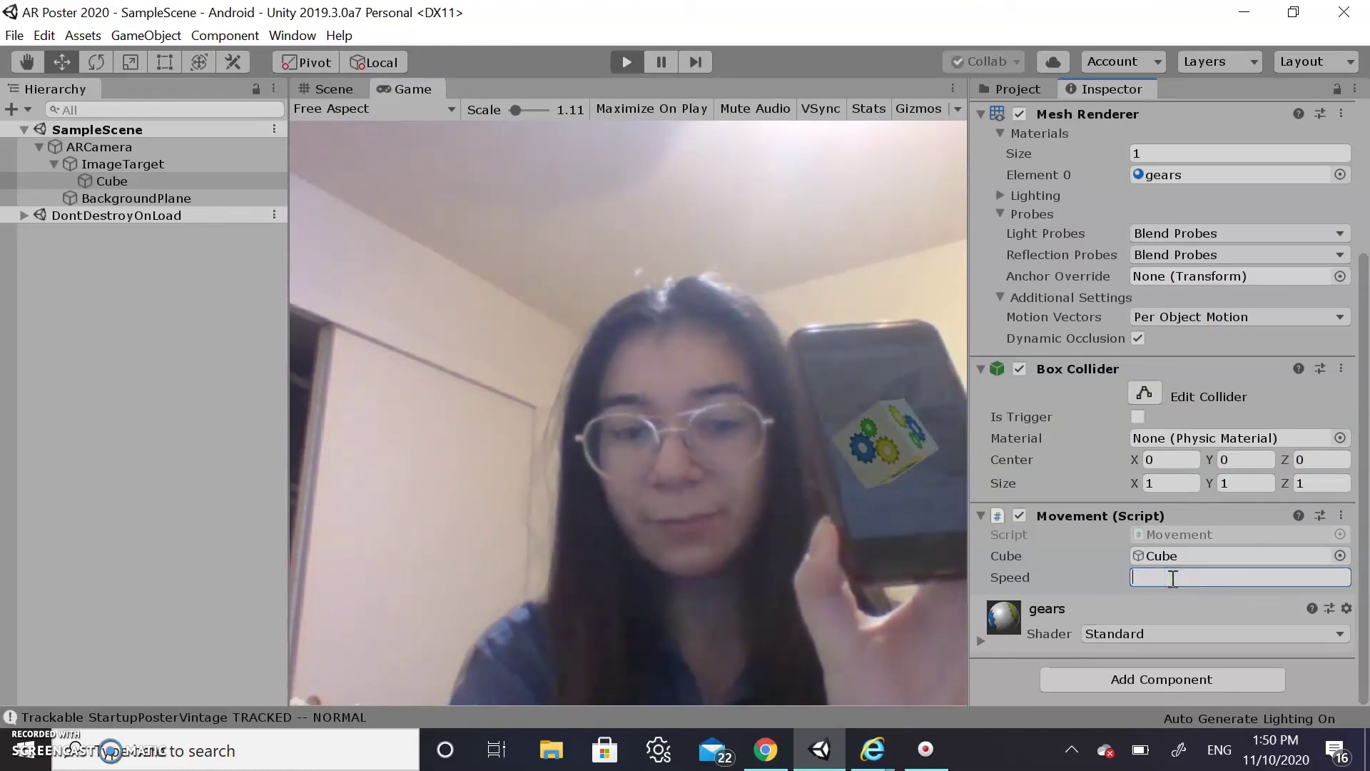
{"action": "type", "text": "30"}
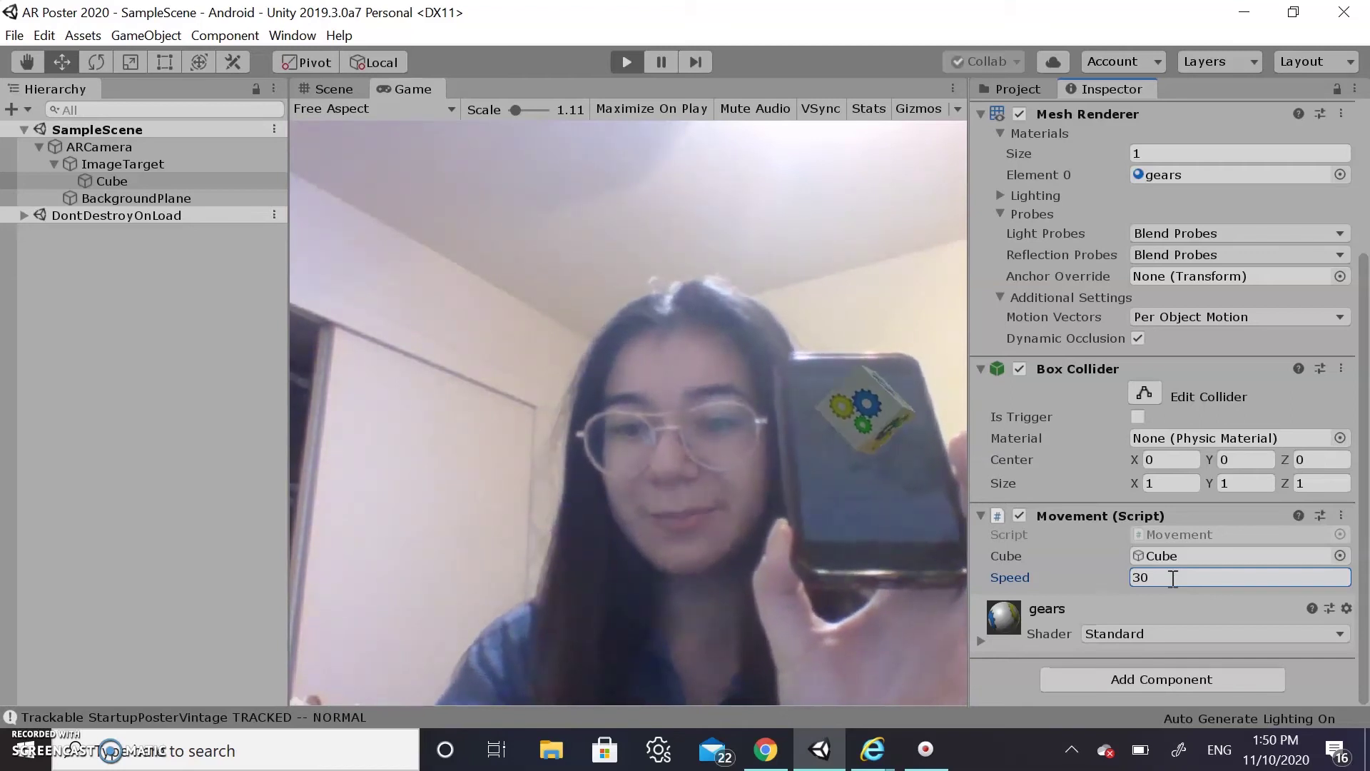
{"action": "left_click_drag", "start_coordinate": [1173, 578], "coordinate": [1137, 578]}
{"action": "type", "text": "60"}
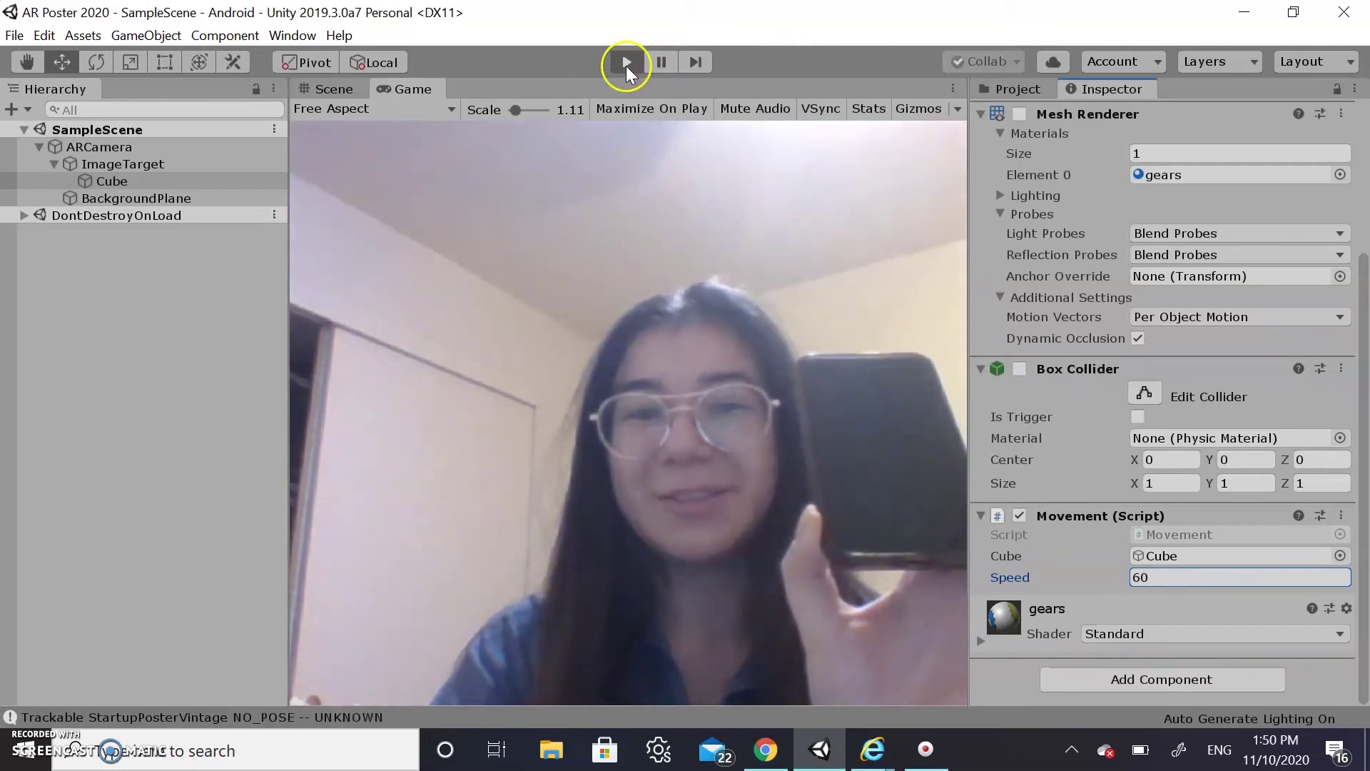
{"action": "left_click", "coordinate": [626, 63]}
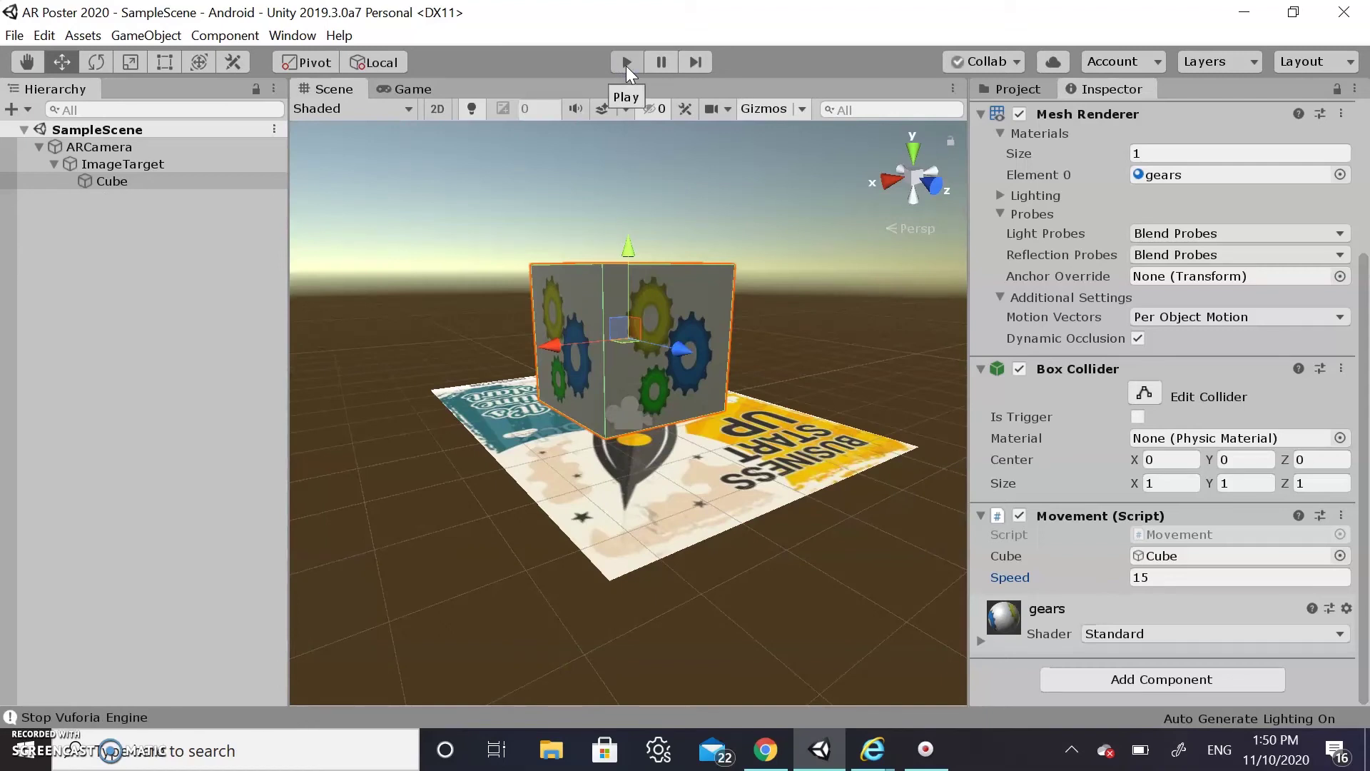
Change the Movement component's Speed from 15 to 60
{"action": "left_click", "coordinate": [1182, 583]}
{"action": "type", "text": "60"}
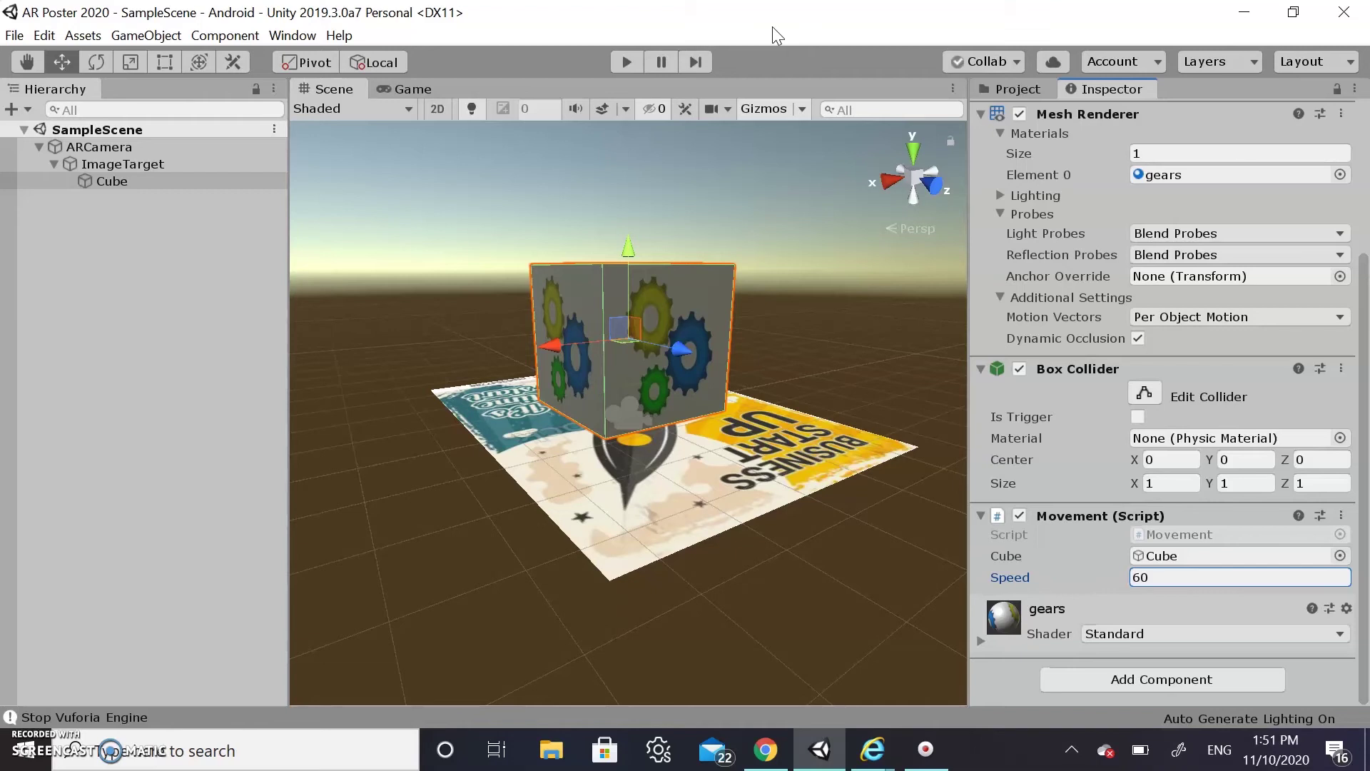
Create a second Vuforia Image Target at the Hierarchy root, then return to Chrome
{"action": "right_click", "coordinate": [132, 239]}
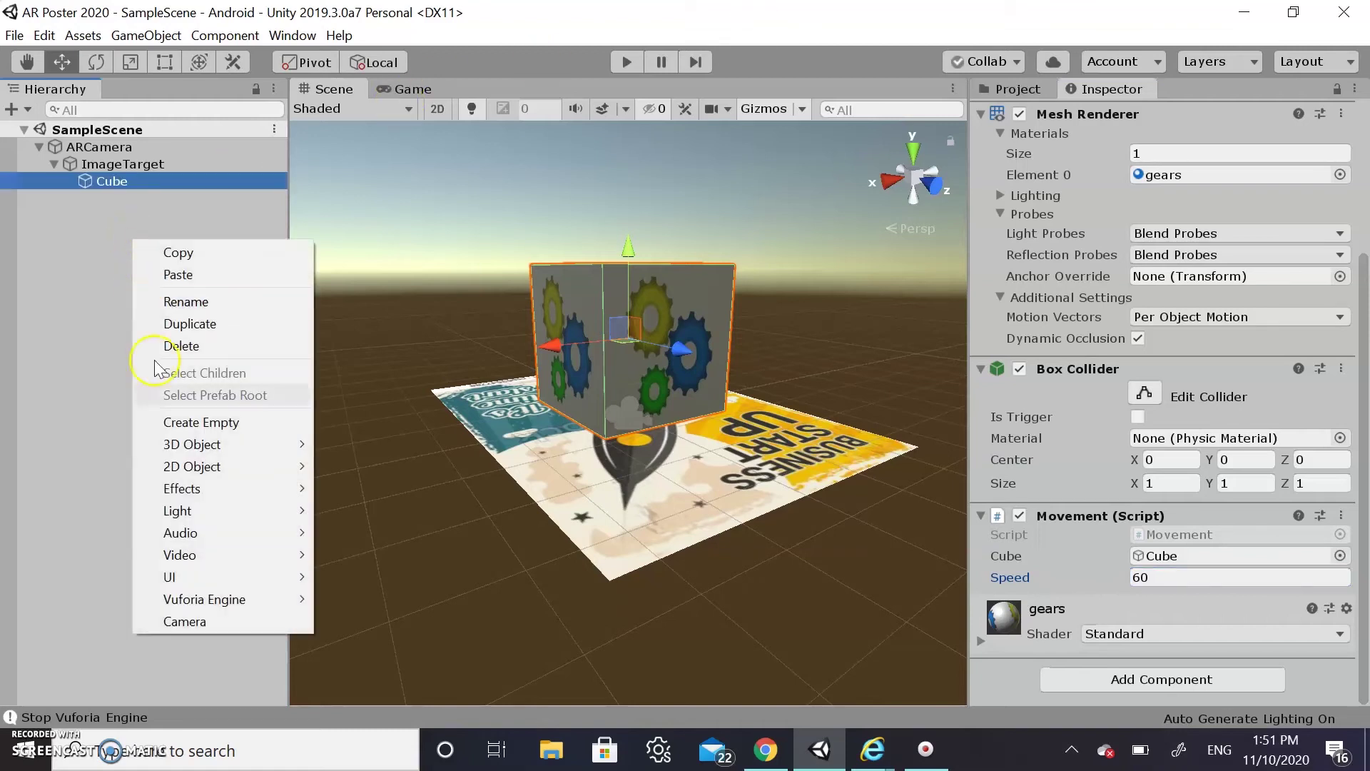
{"action": "mouse_move", "coordinate": [275, 598]}
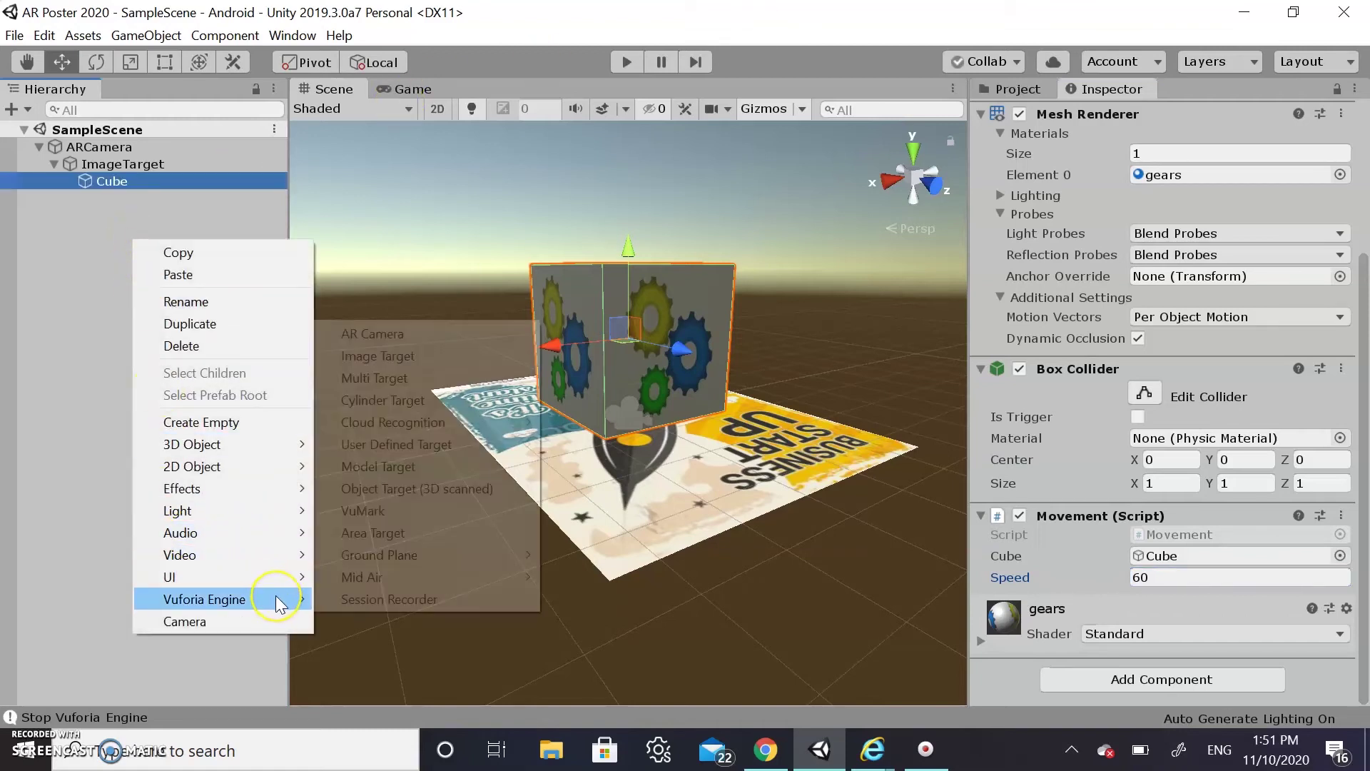
{"action": "left_click", "coordinate": [423, 362]}
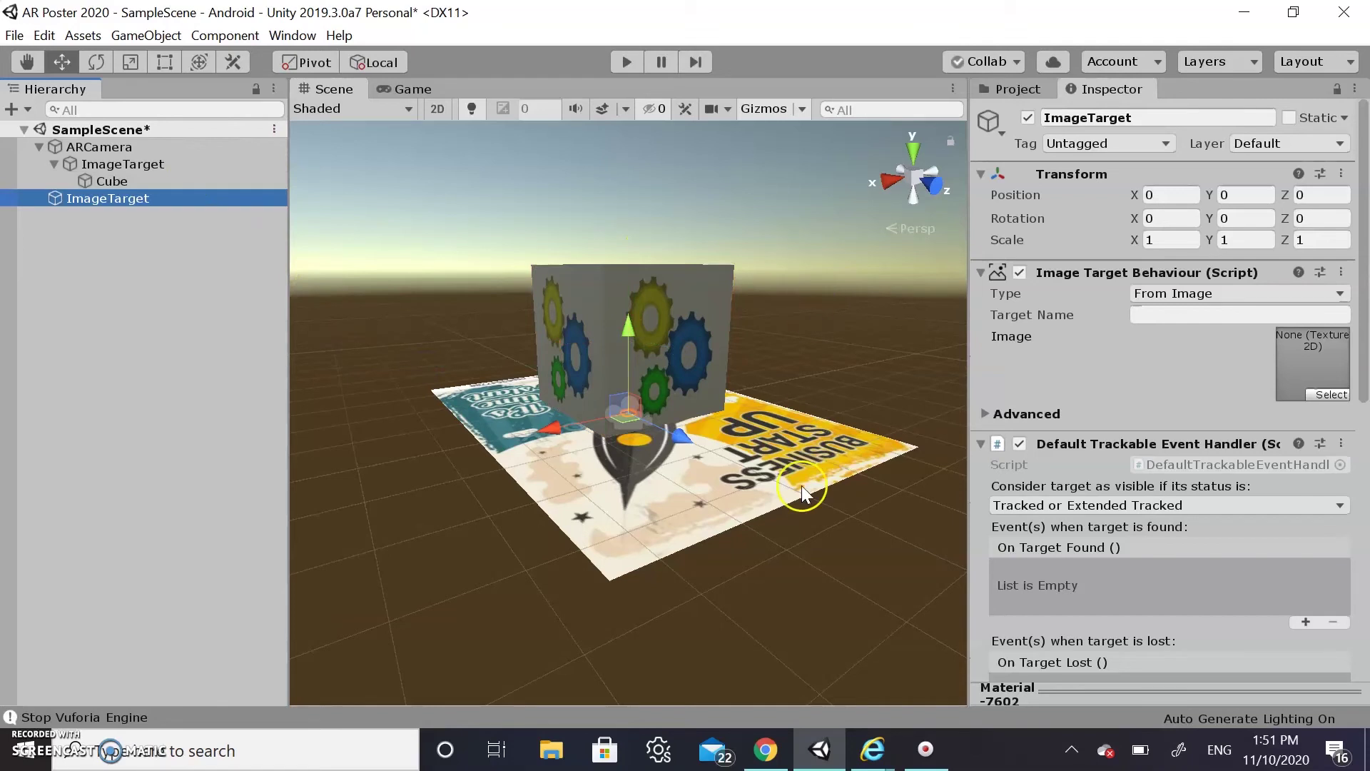
{"action": "left_click", "coordinate": [766, 749]}
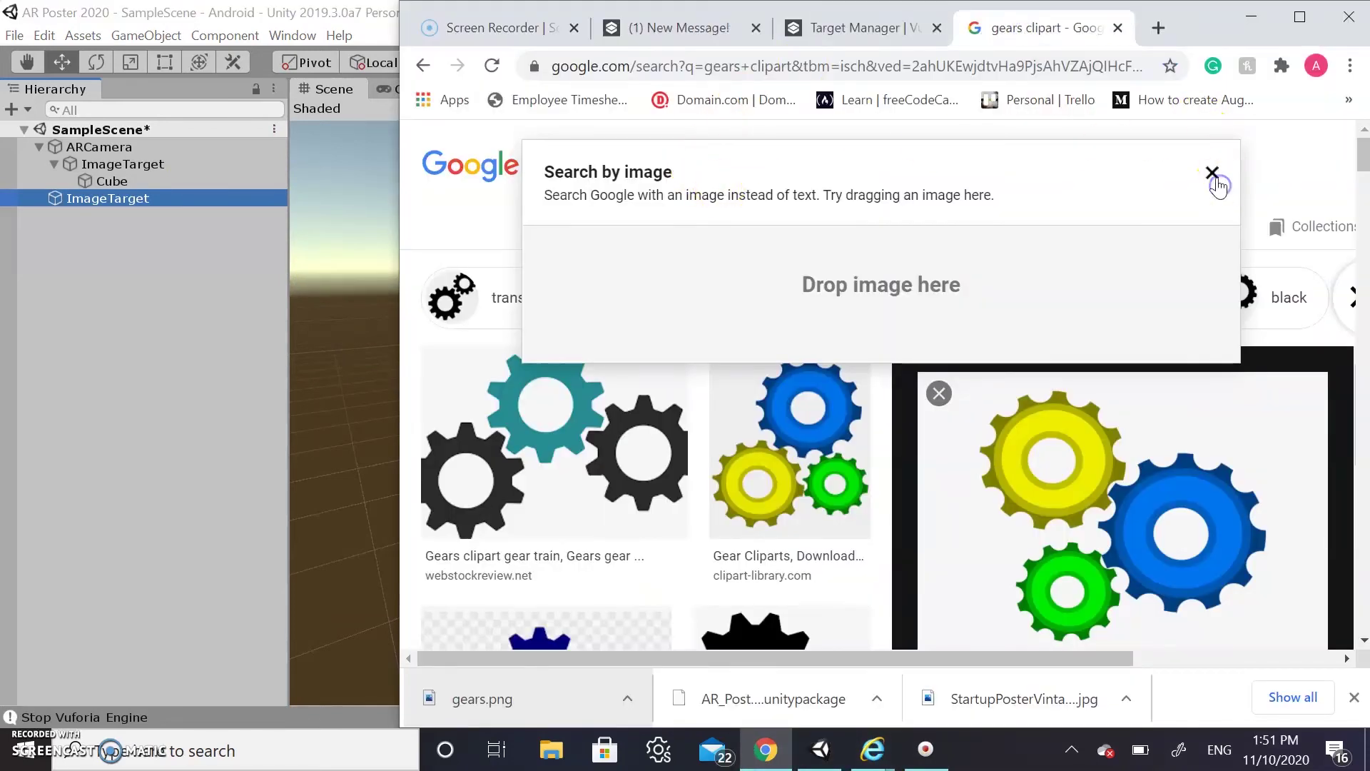
Replace the gears clipart query with a Google Images search for startup poster
{"action": "left_click", "coordinate": [1214, 177]}
{"action": "left_click_drag", "start_coordinate": [783, 169], "coordinate": [525, 177]}
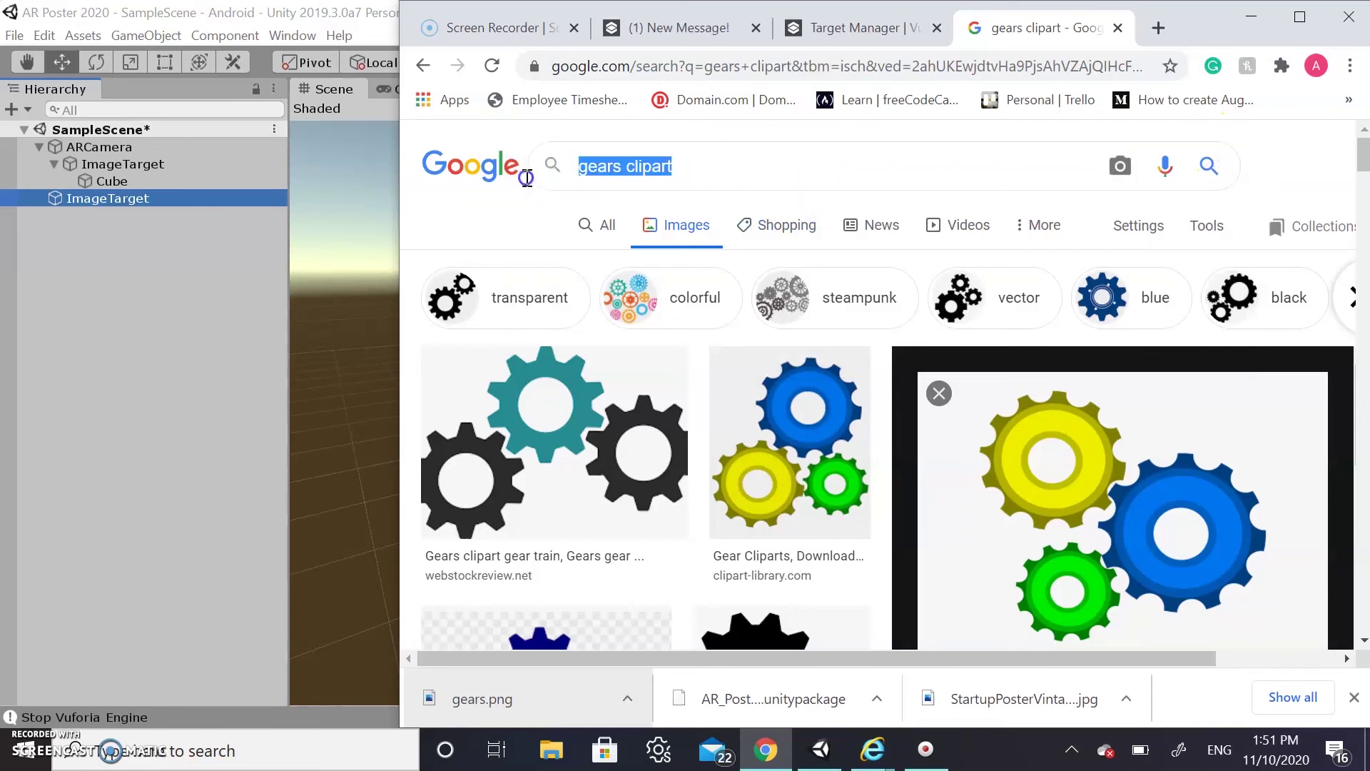
{"action": "key", "text": "BackSpace"}
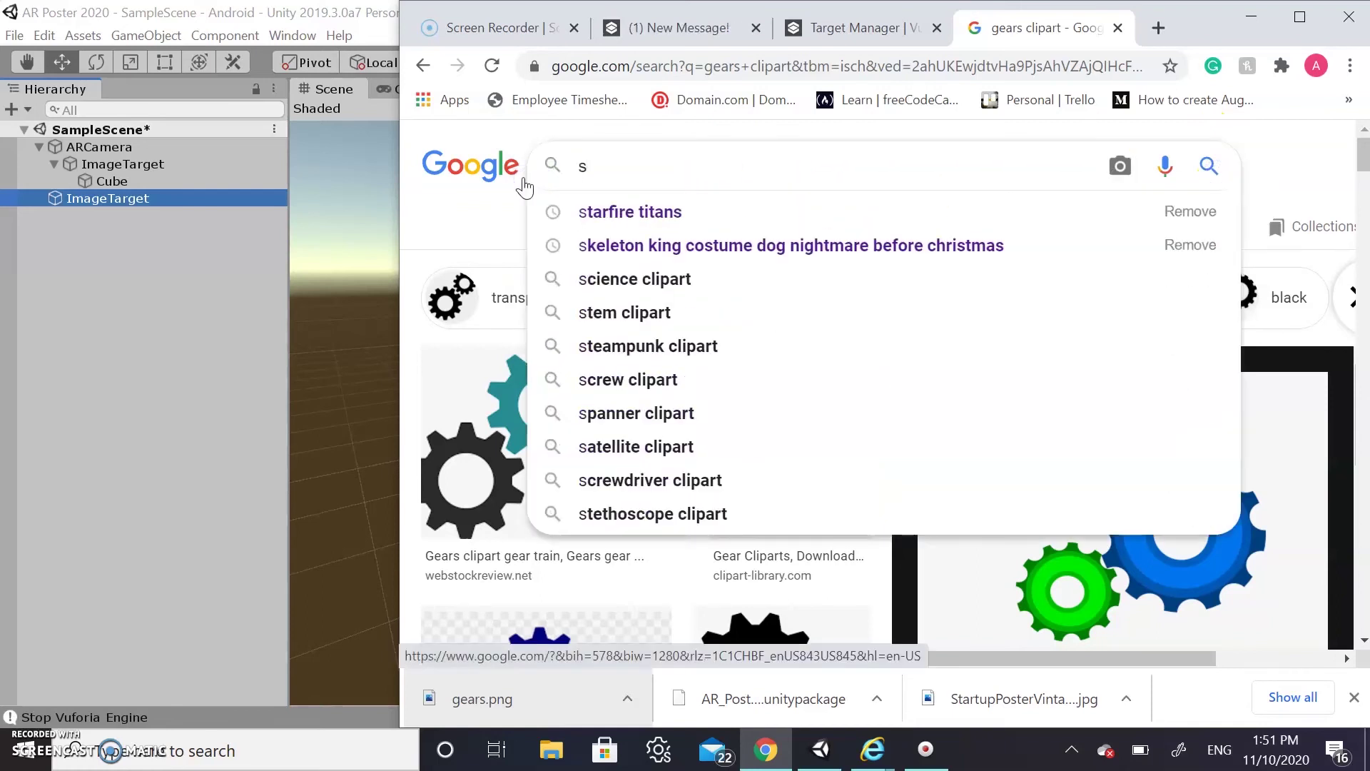
{"action": "type", "text": "sta"}
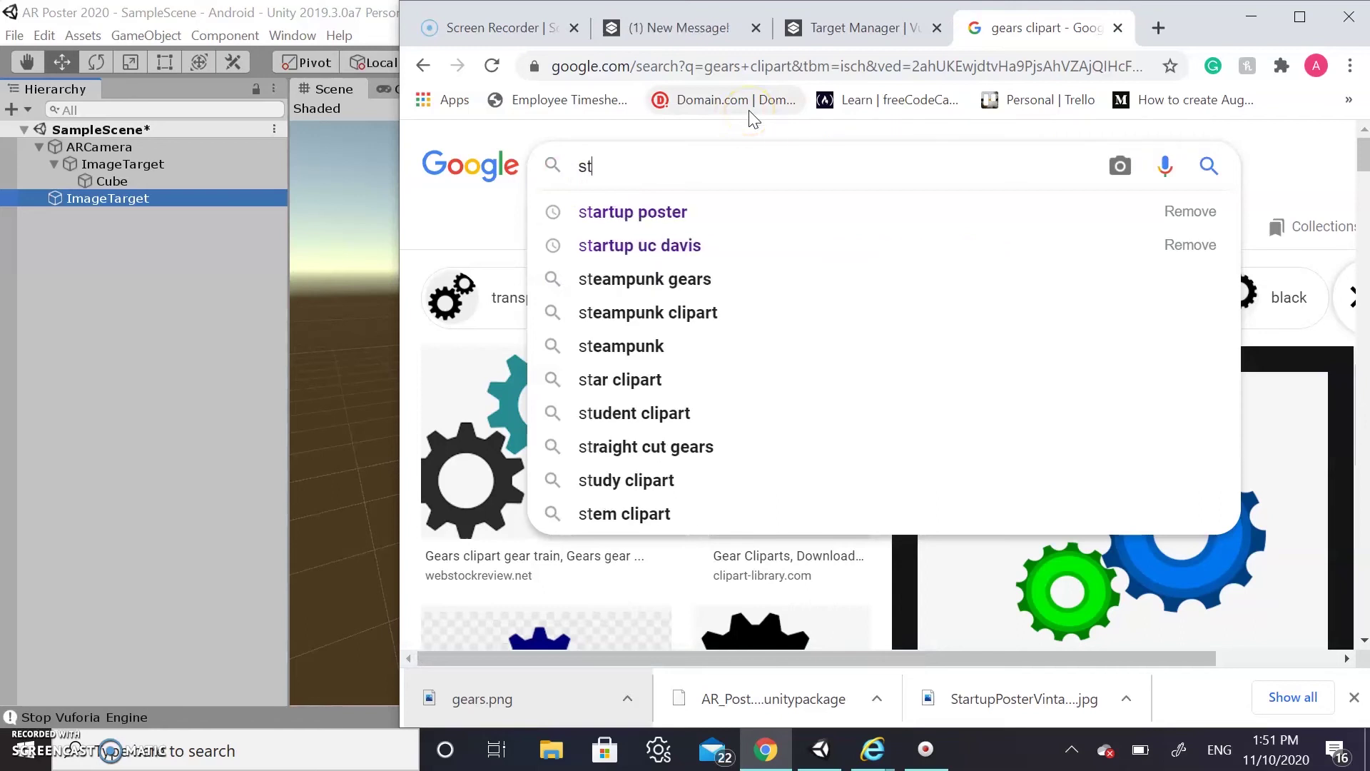
{"action": "left_click", "coordinate": [655, 214]}
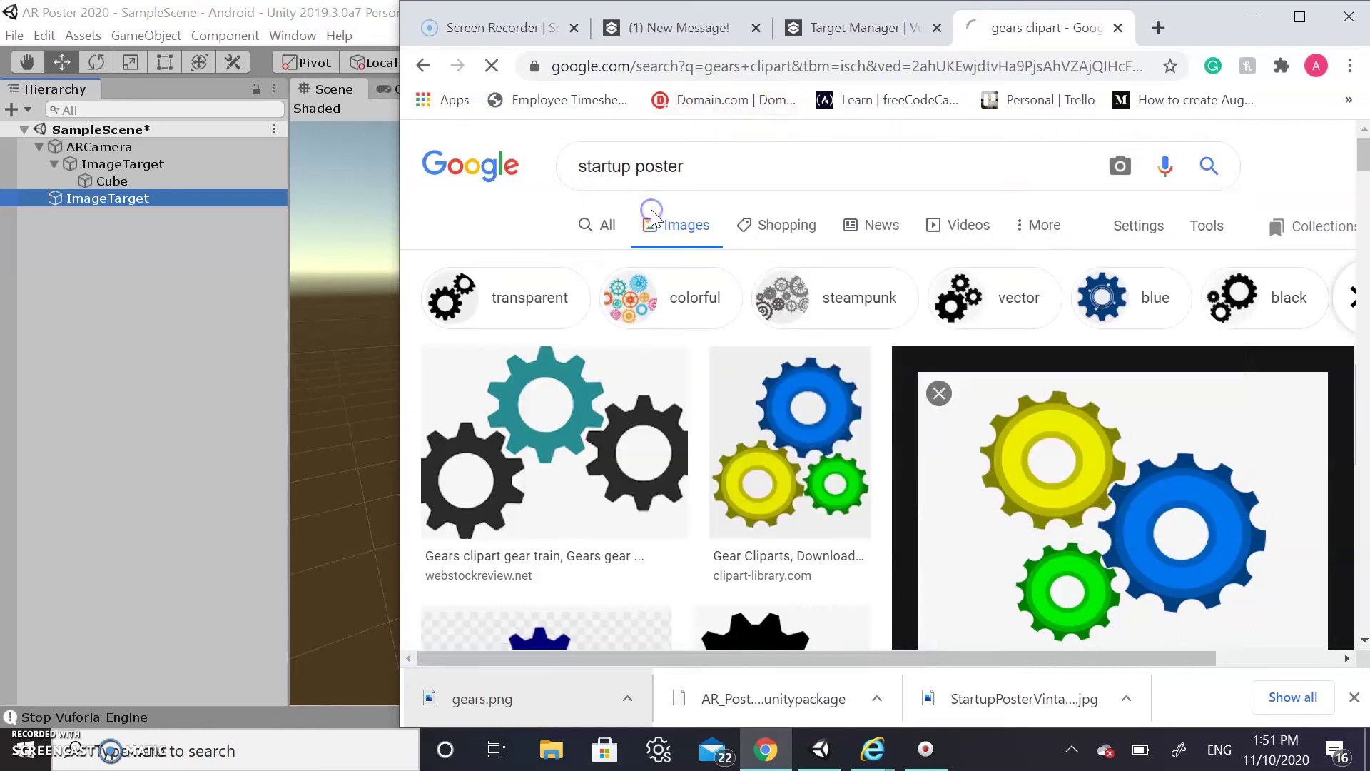
{"action": "scroll", "coordinate": [955, 421], "scroll_direction": "down", "scroll_amount": 3}
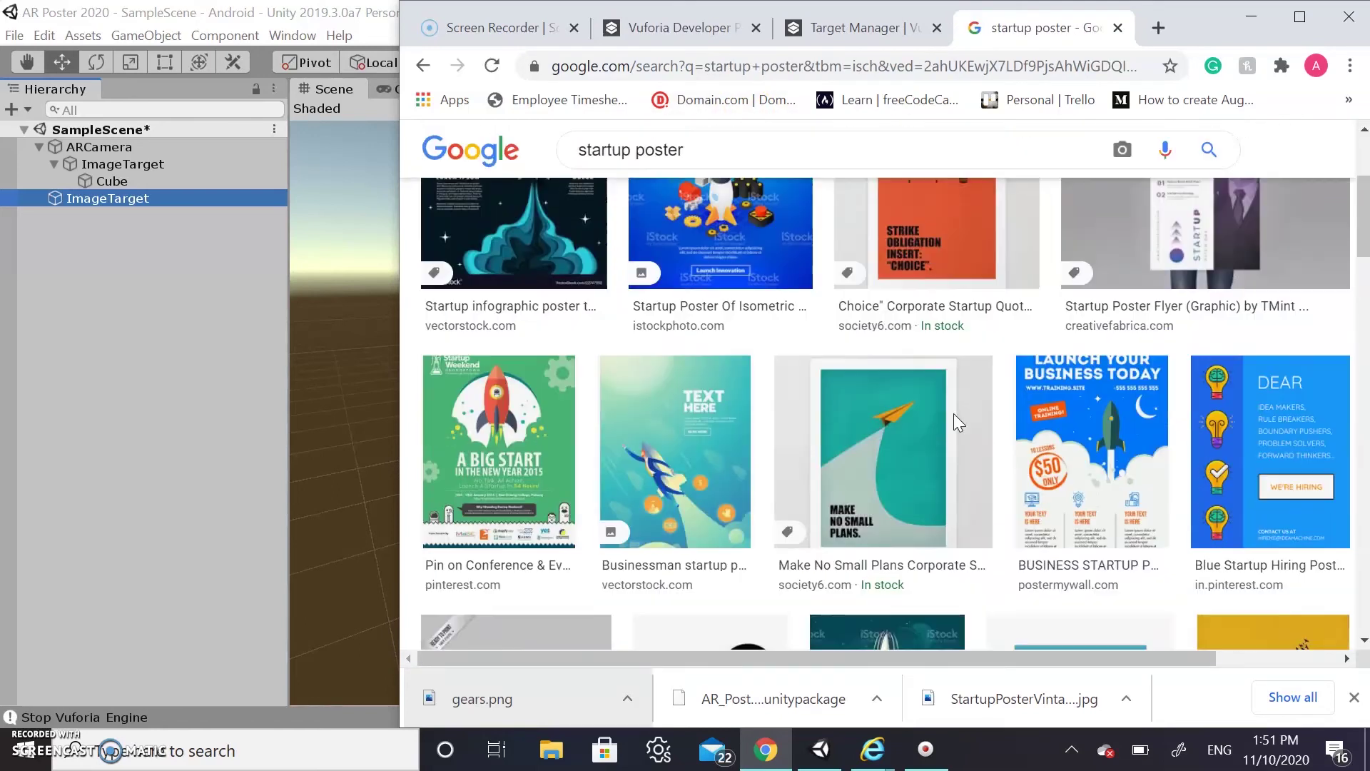
{"action": "scroll", "coordinate": [954, 413], "scroll_direction": "up", "scroll_amount": 1}
Save the Start-Up rocket preview image as StartupPosterRocket.jpg
{"action": "left_click", "coordinate": [756, 323]}
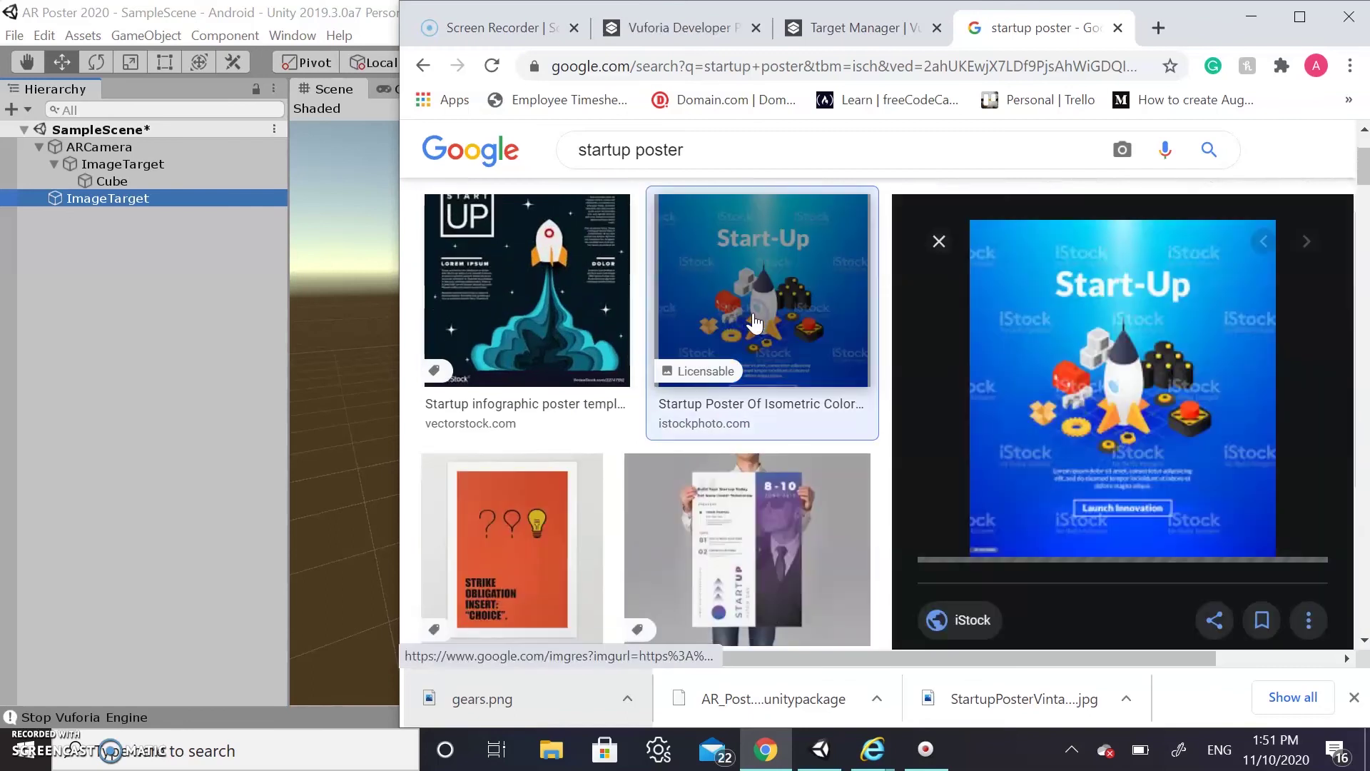
{"action": "right_click", "coordinate": [1172, 396]}
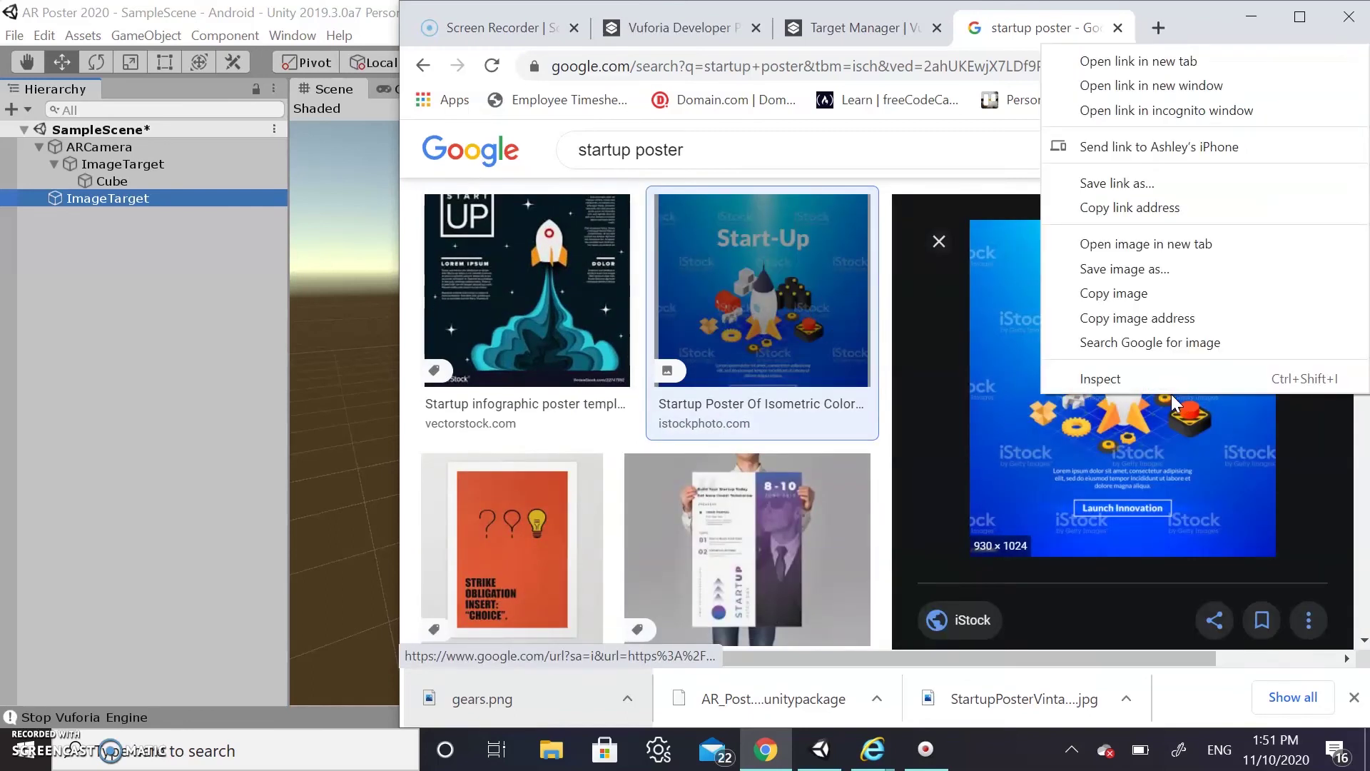
{"action": "left_click", "coordinate": [1125, 270]}
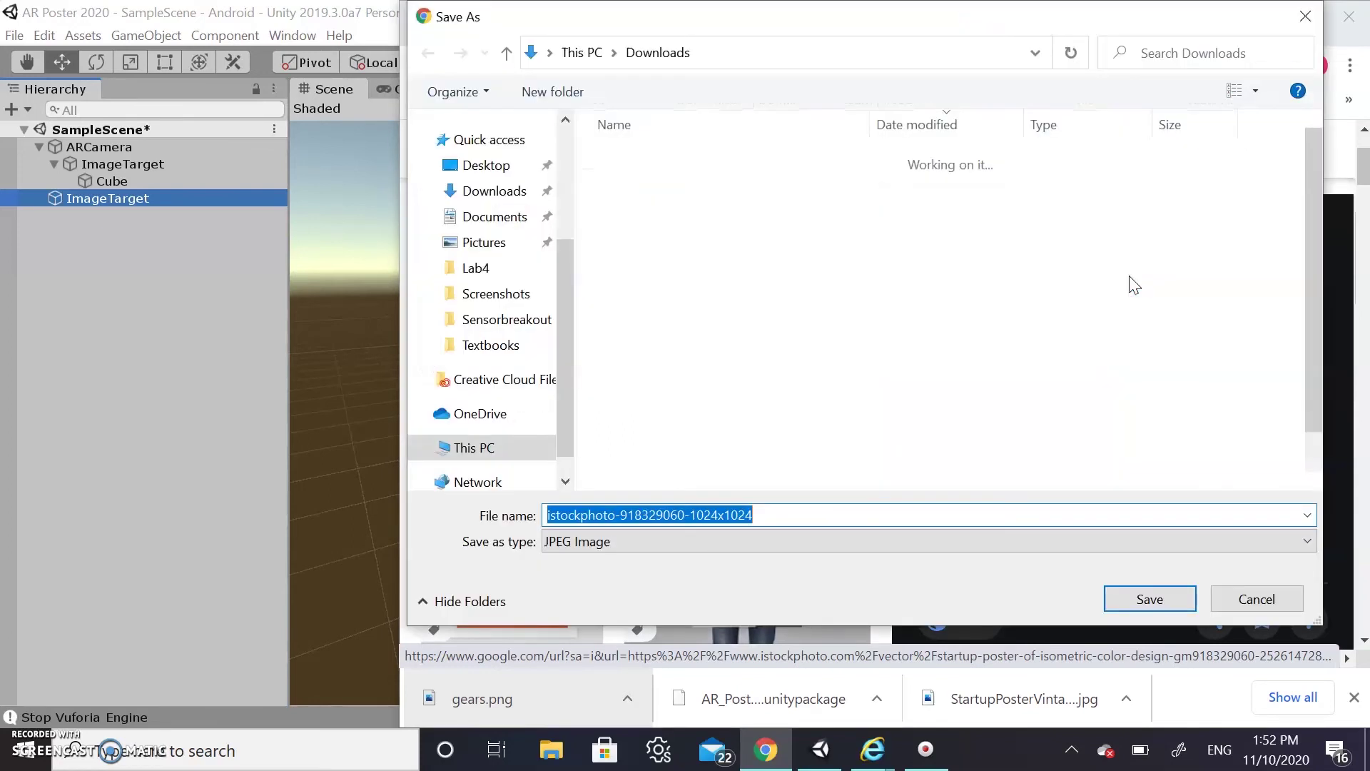
{"action": "type", "text": "Star"}
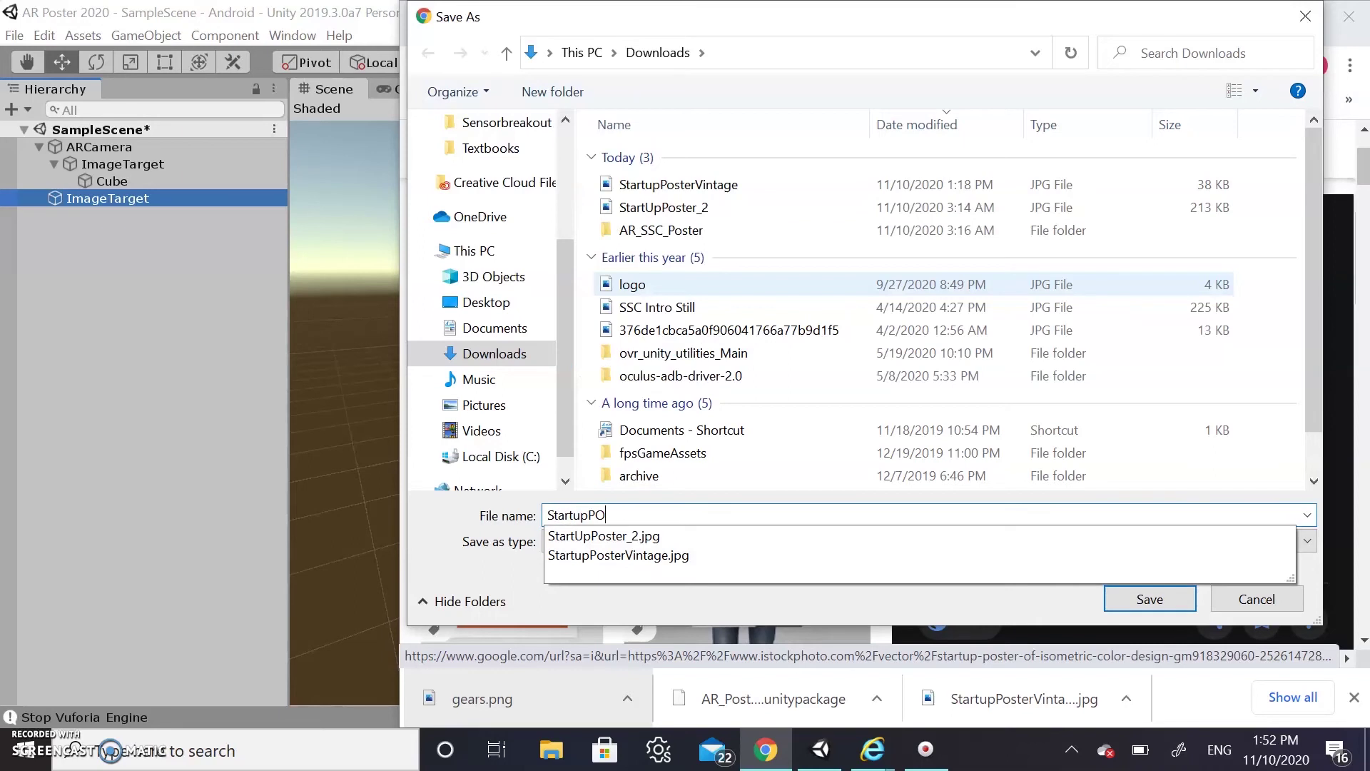
{"action": "type", "text": "tupPosterRocket"}
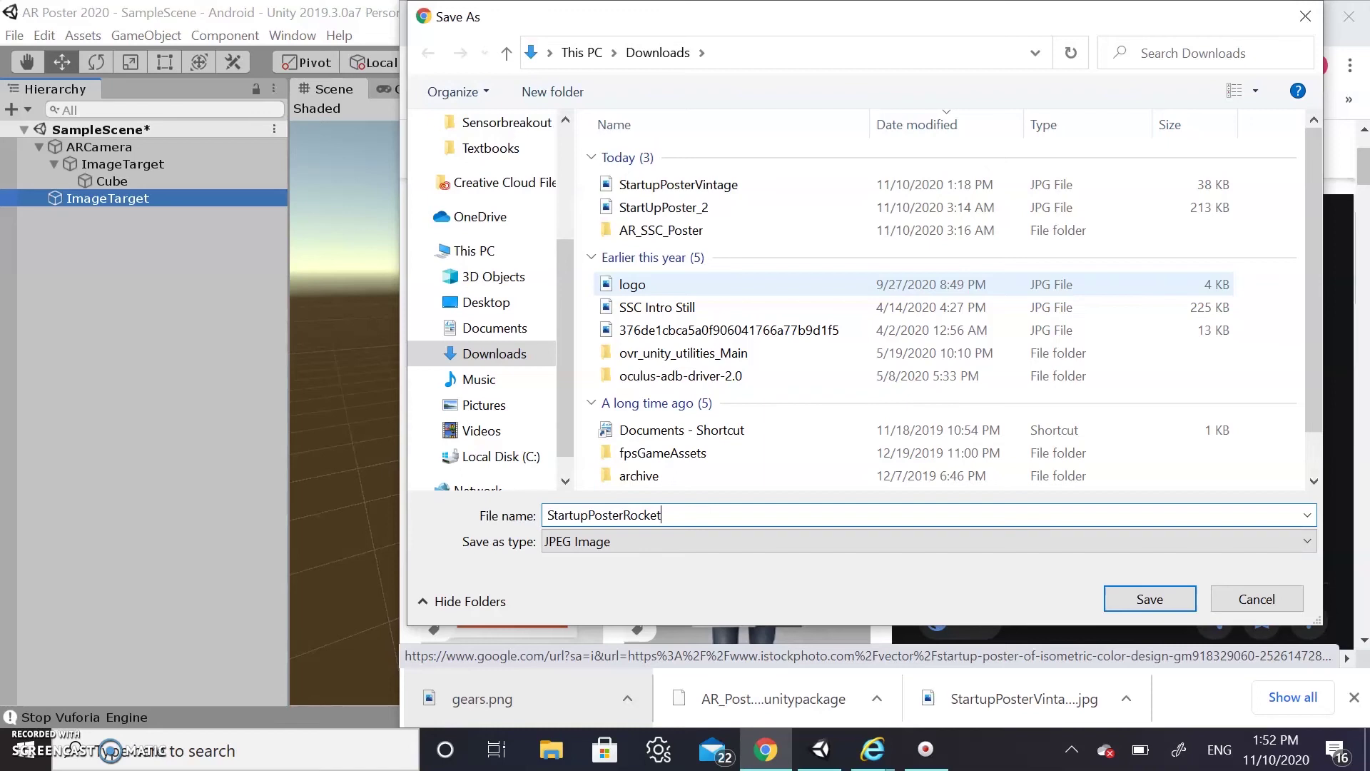
{"action": "key", "text": "Return"}
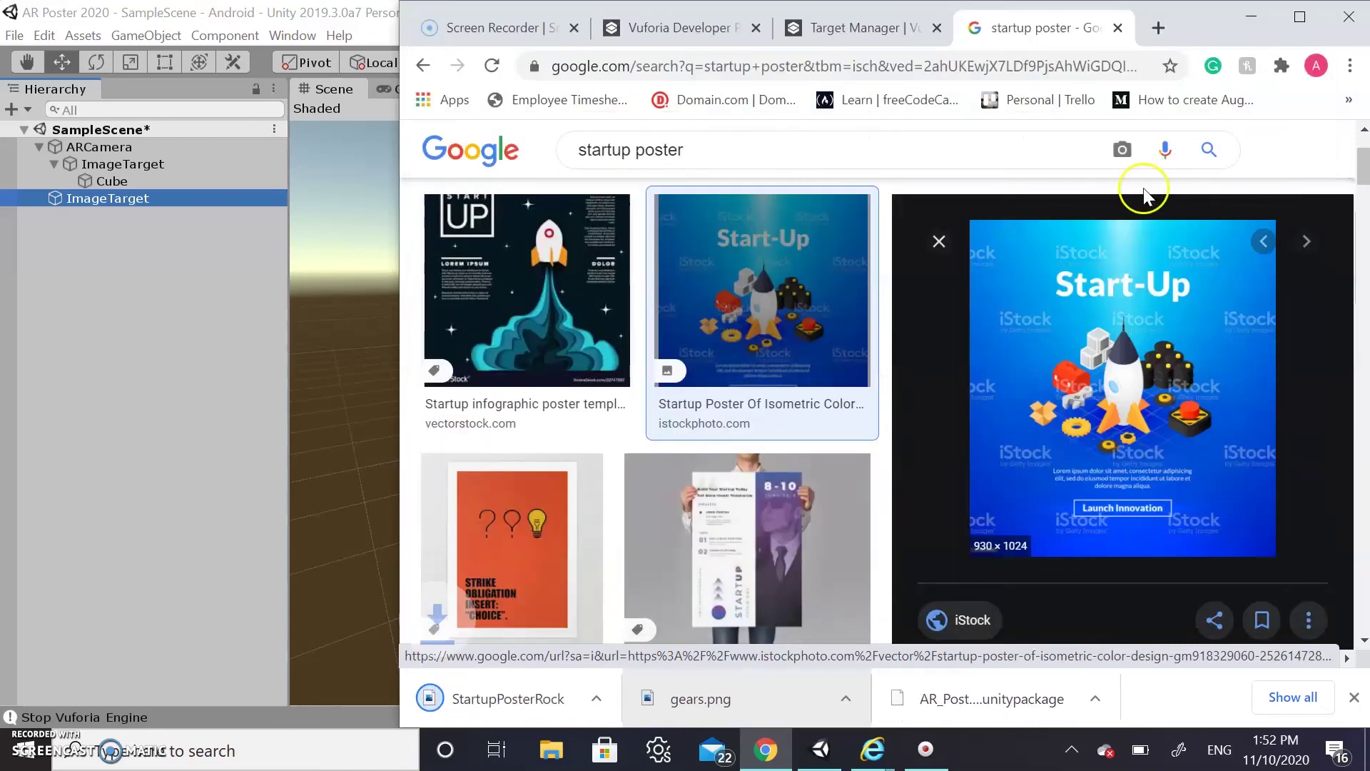
Add StartupPosterRocket.jpg to the Target Manager database as a target 5 units wide
{"action": "left_click", "coordinate": [893, 29]}
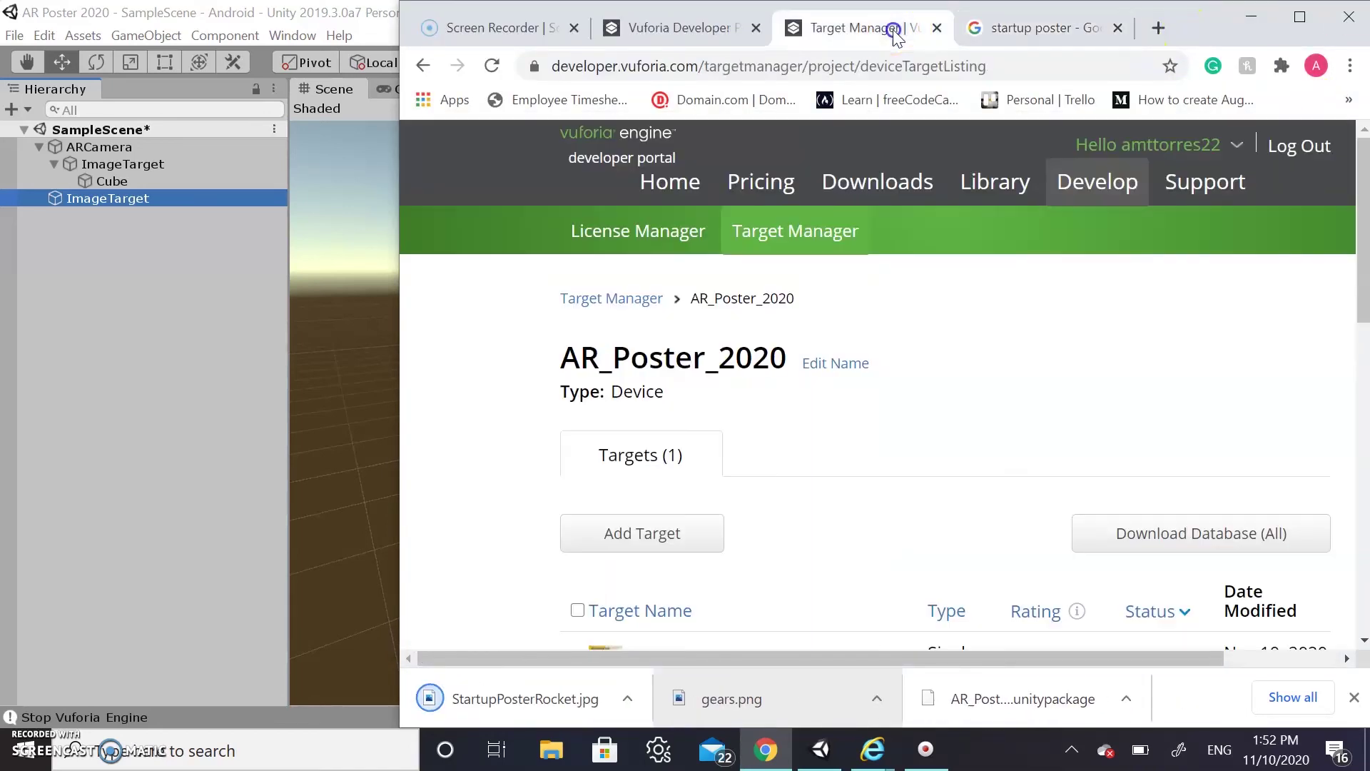
{"action": "scroll", "coordinate": [1007, 443], "scroll_direction": "down", "scroll_amount": 3}
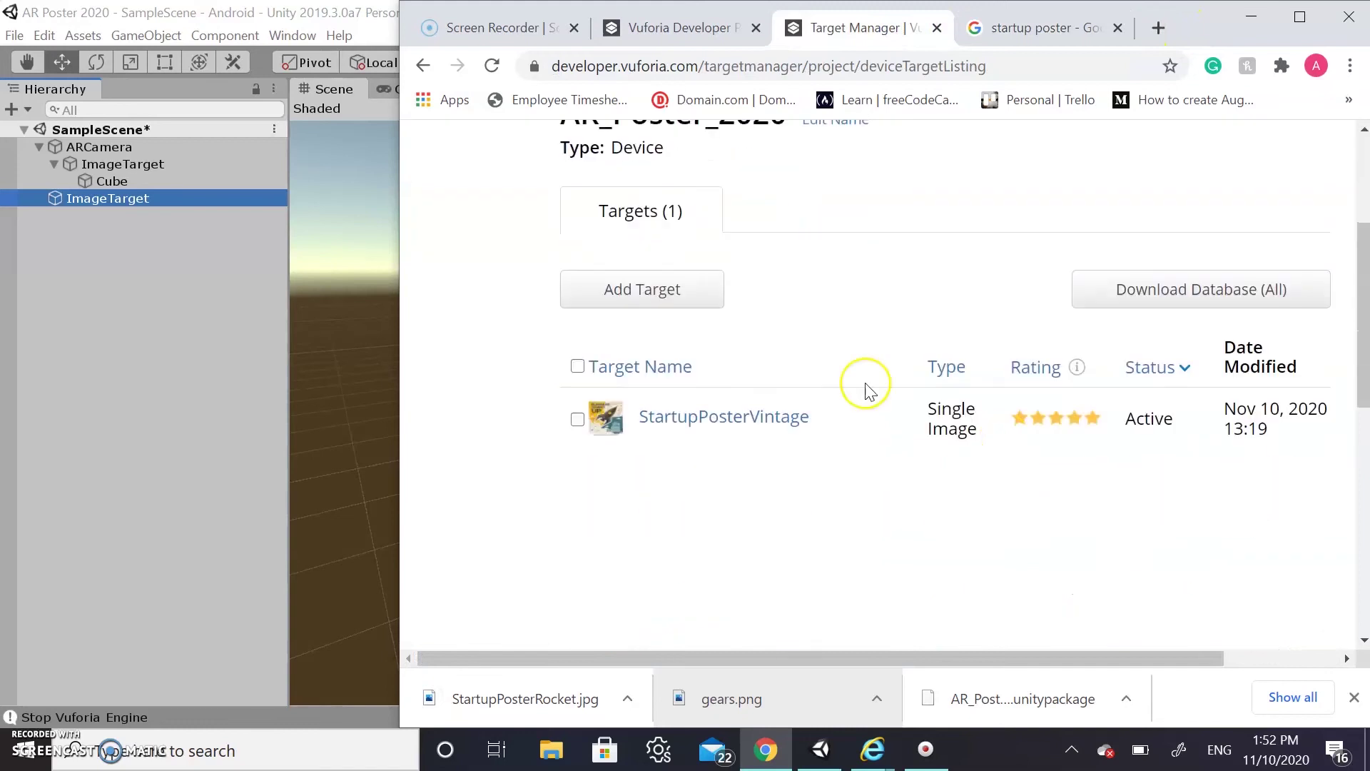
{"action": "left_click", "coordinate": [649, 291]}
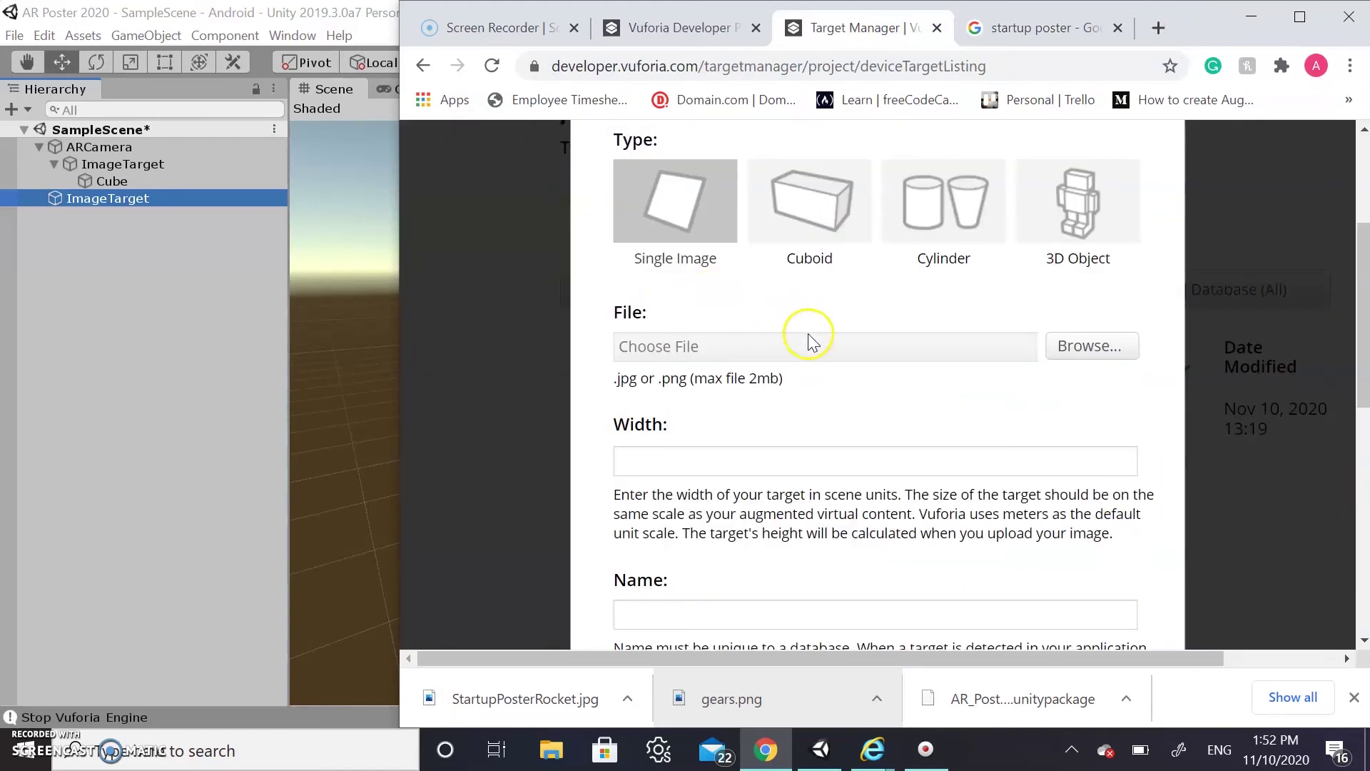
{"action": "left_click", "coordinate": [1131, 361]}
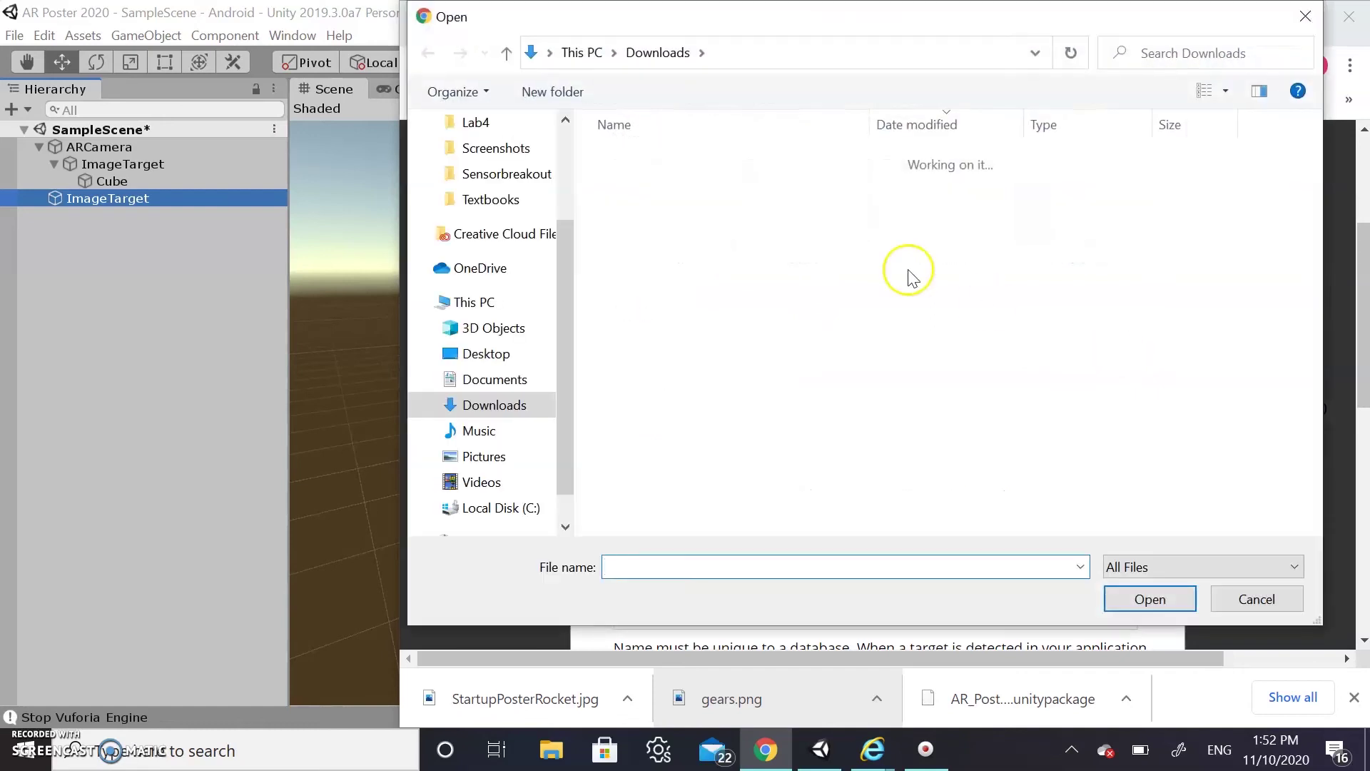
{"action": "left_click", "coordinate": [717, 186]}
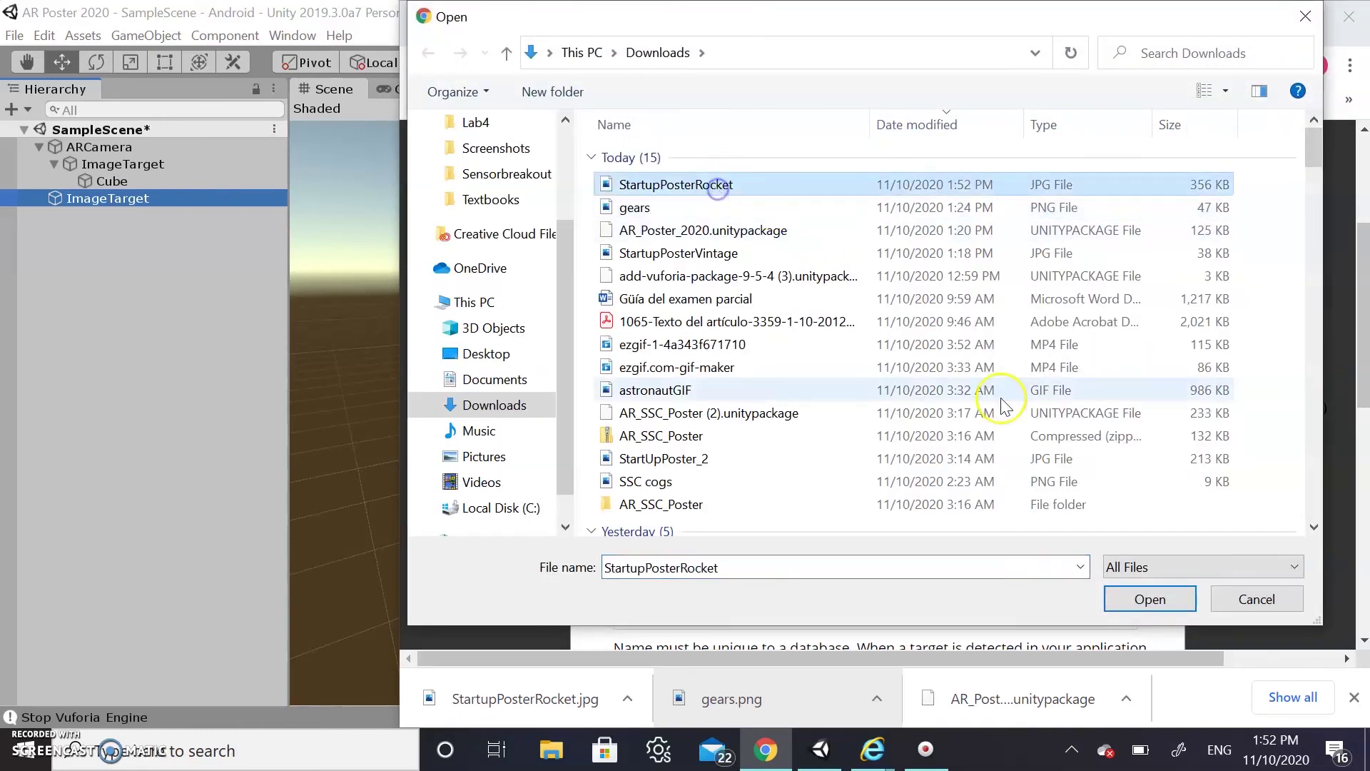
{"action": "left_click", "coordinate": [1150, 599]}
{"action": "scroll", "coordinate": [981, 554], "scroll_direction": "down", "scroll_amount": 5}
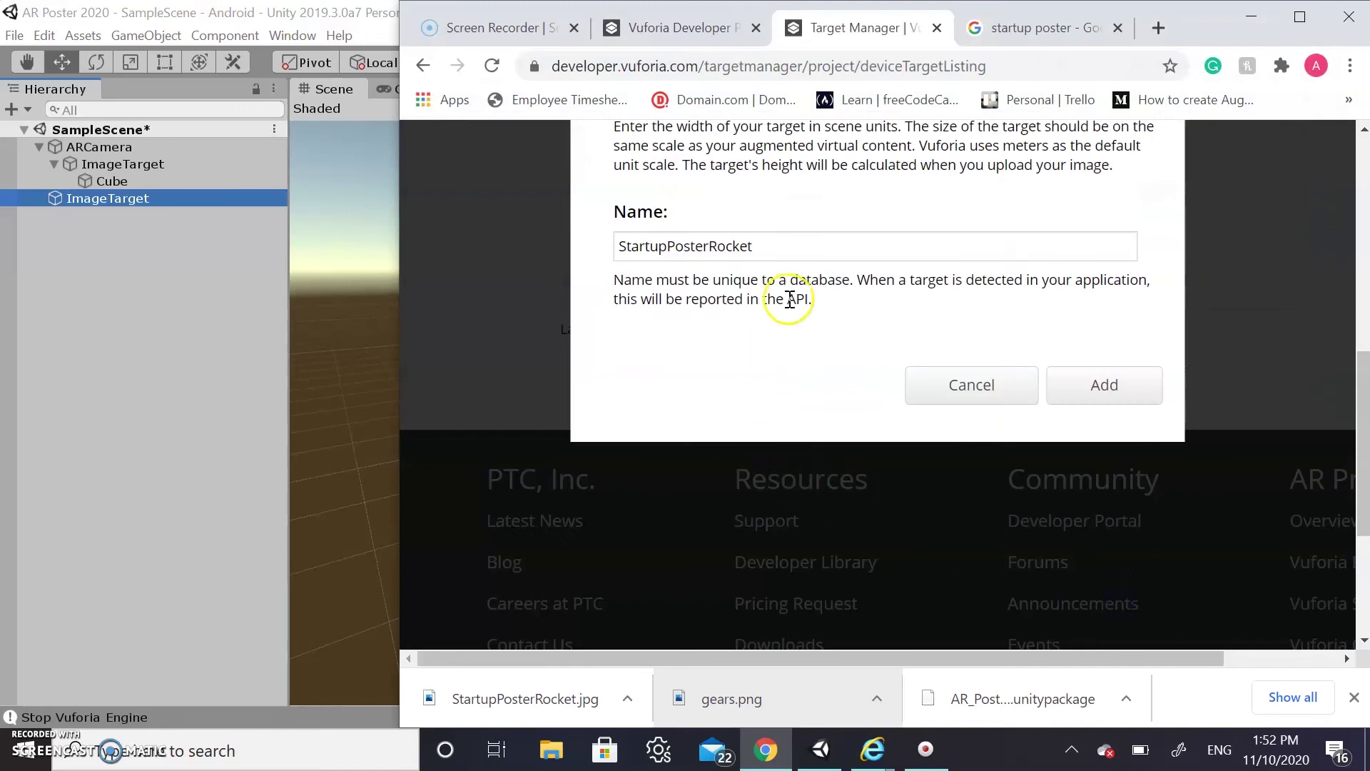
{"action": "scroll", "coordinate": [791, 299], "scroll_direction": "up", "scroll_amount": 2}
{"action": "left_click", "coordinate": [764, 254]}
{"action": "type", "text": "5"}
{"action": "left_click", "coordinate": [1118, 548]}
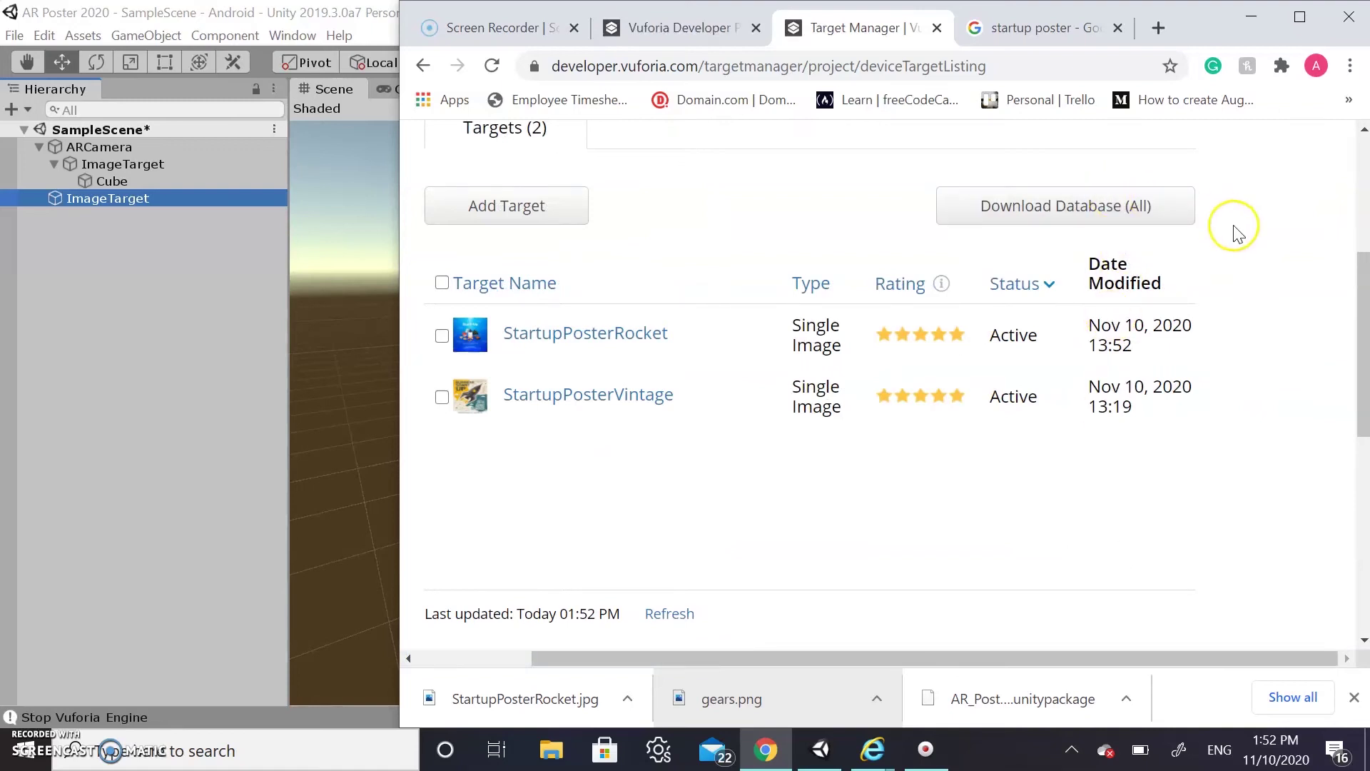
Download the whole AR_Poster_2020 database for the Unity Editor
{"action": "left_click", "coordinate": [1128, 209]}
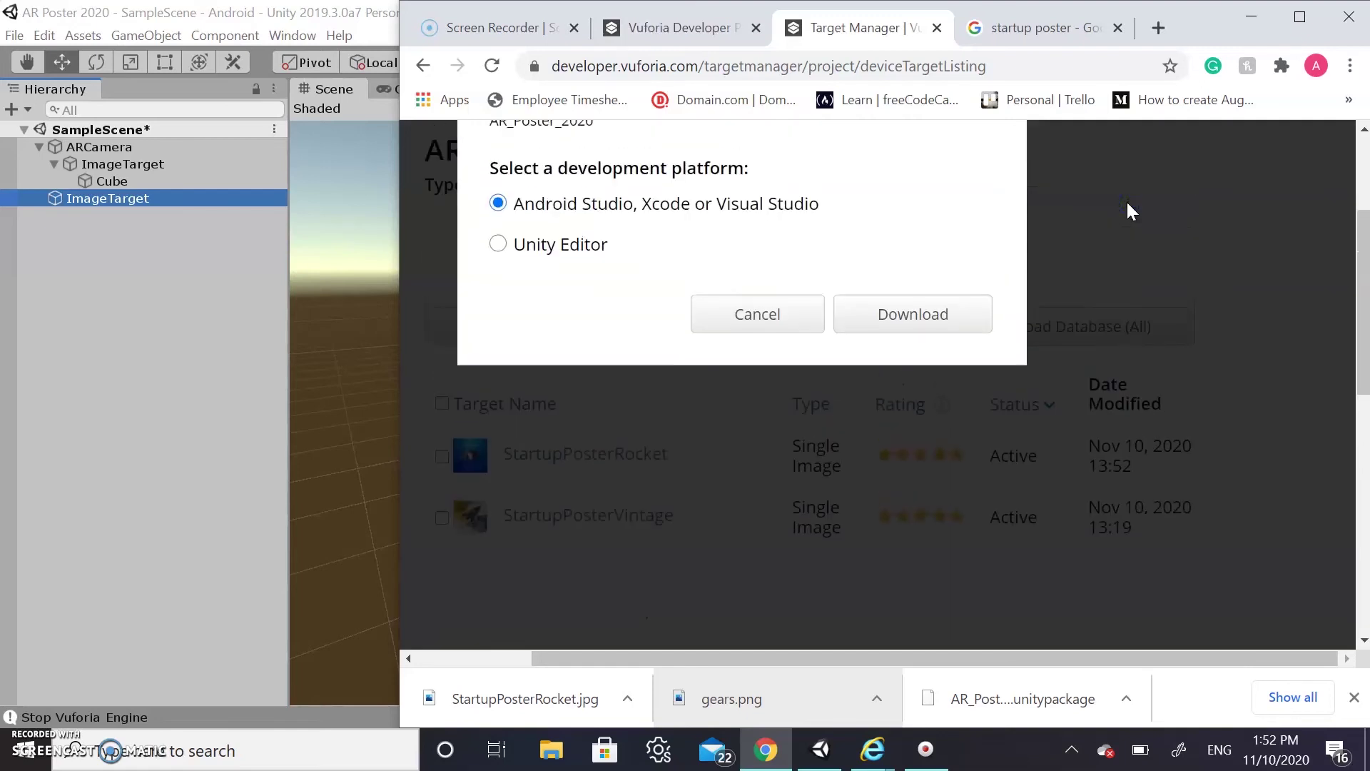
{"action": "left_click", "coordinate": [499, 260]}
{"action": "left_click", "coordinate": [887, 325]}
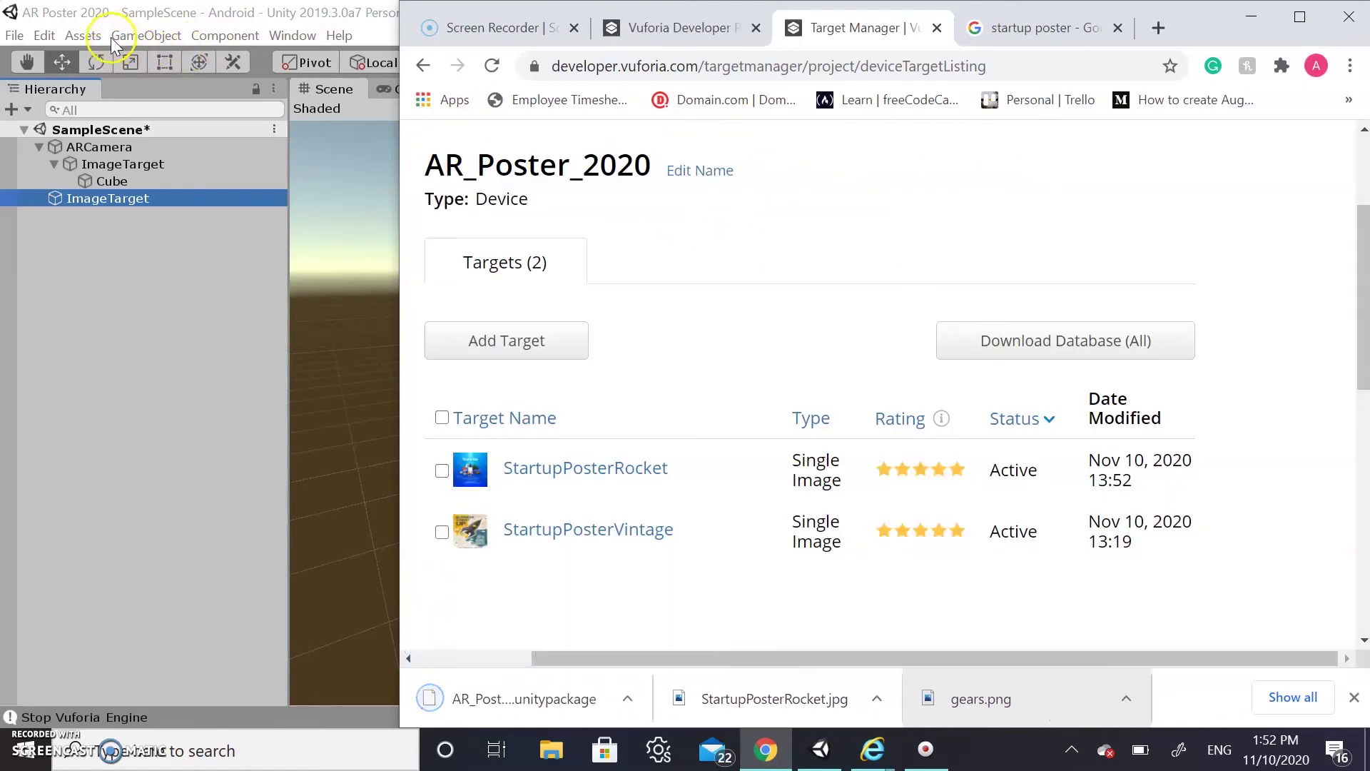
Import all files from the AR_Poster_2020 (1).unitypackage custom package into Unity
{"action": "left_click", "coordinate": [92, 36]}
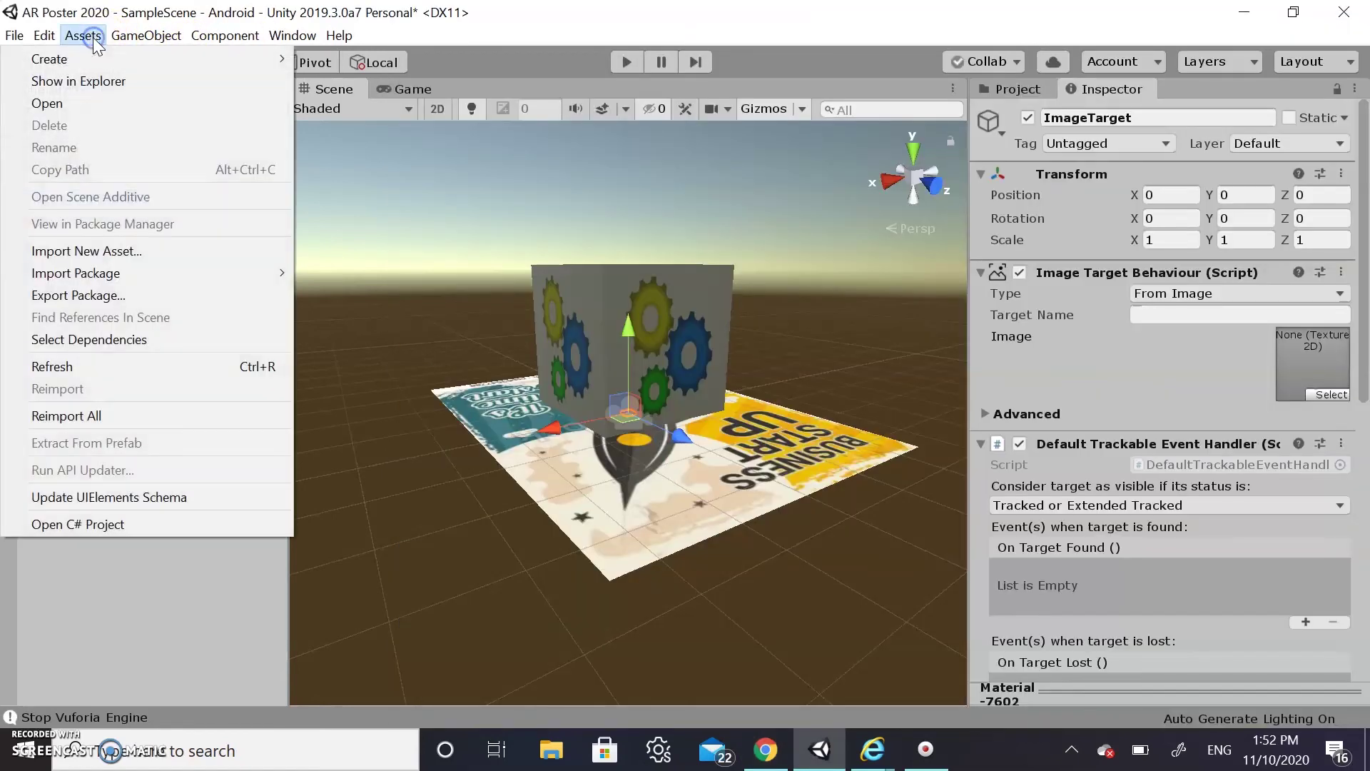
{"action": "mouse_move", "coordinate": [181, 272]}
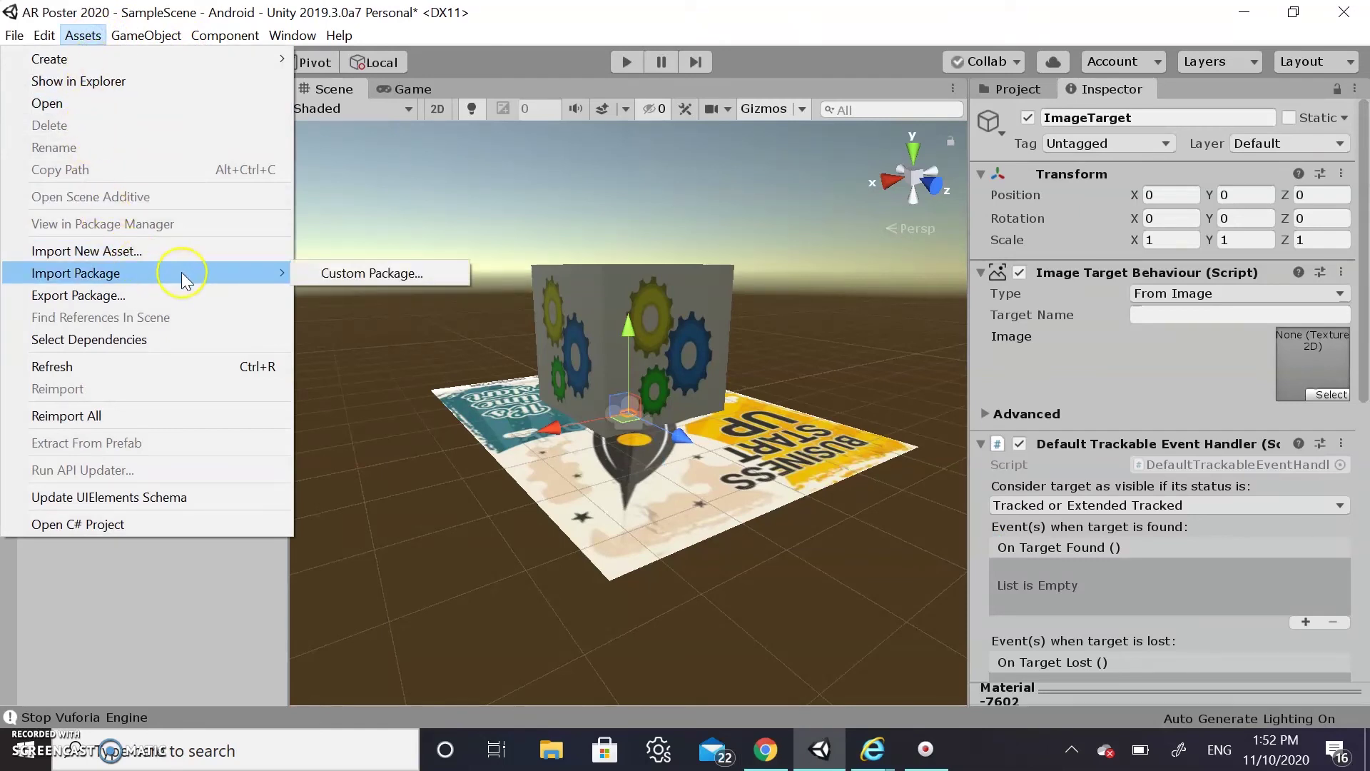
{"action": "left_click", "coordinate": [327, 271]}
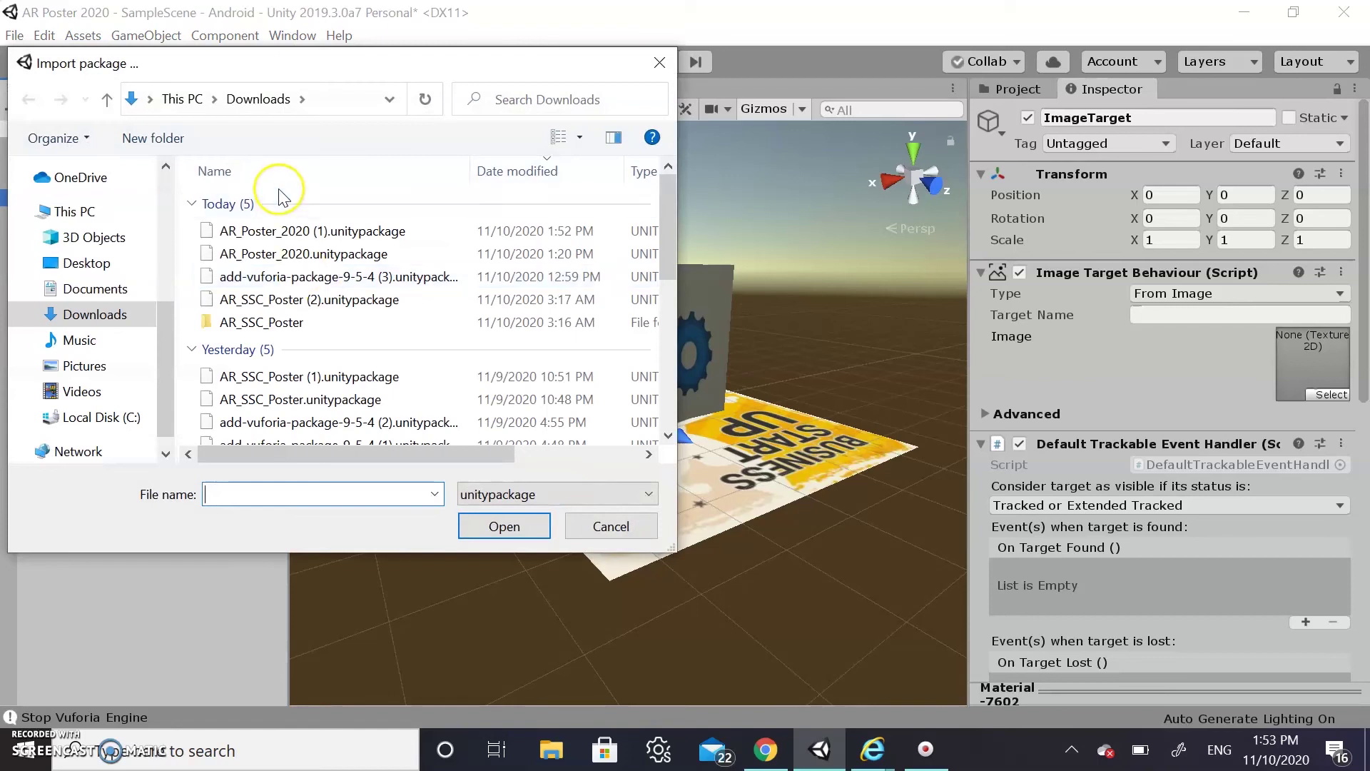
{"action": "left_click", "coordinate": [296, 234]}
{"action": "left_click", "coordinate": [529, 529]}
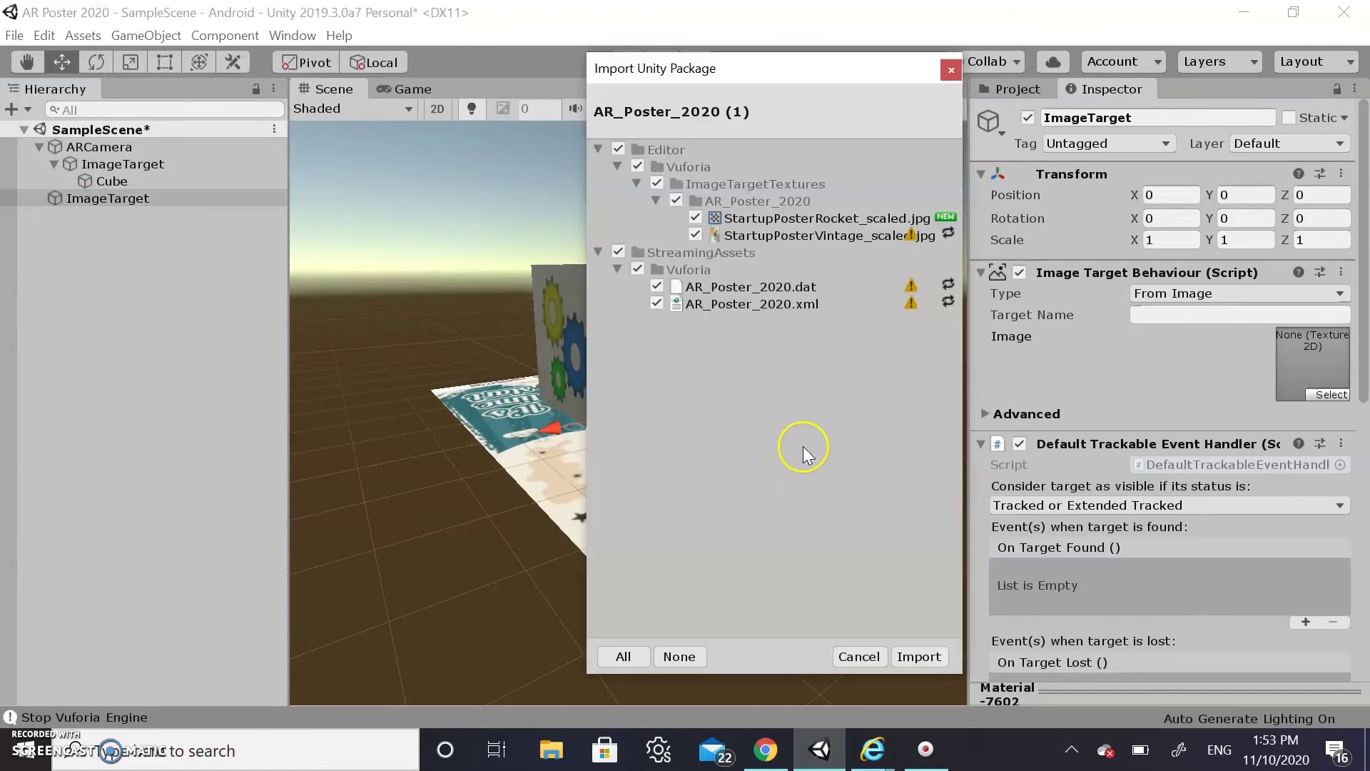
{"action": "left_click", "coordinate": [921, 656]}
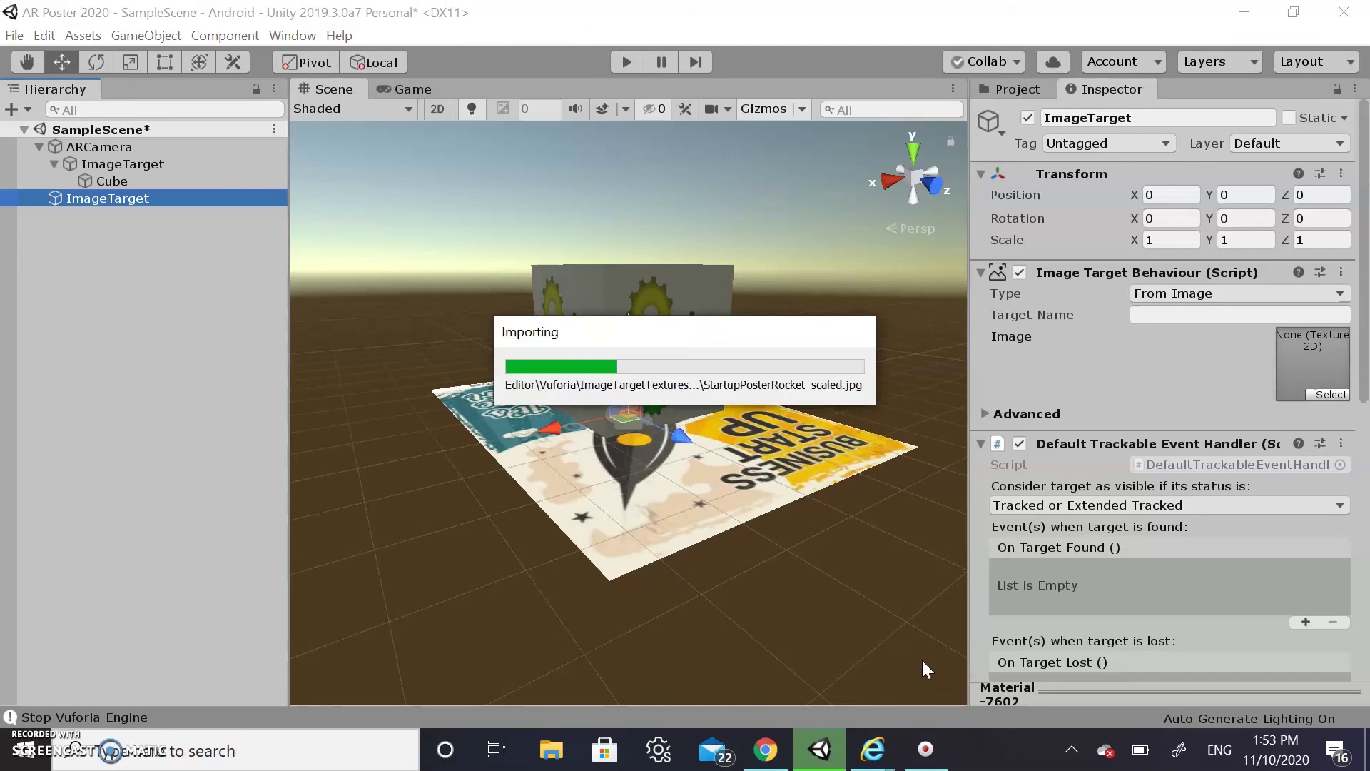
{"action": "left_click", "coordinate": [1256, 298]}
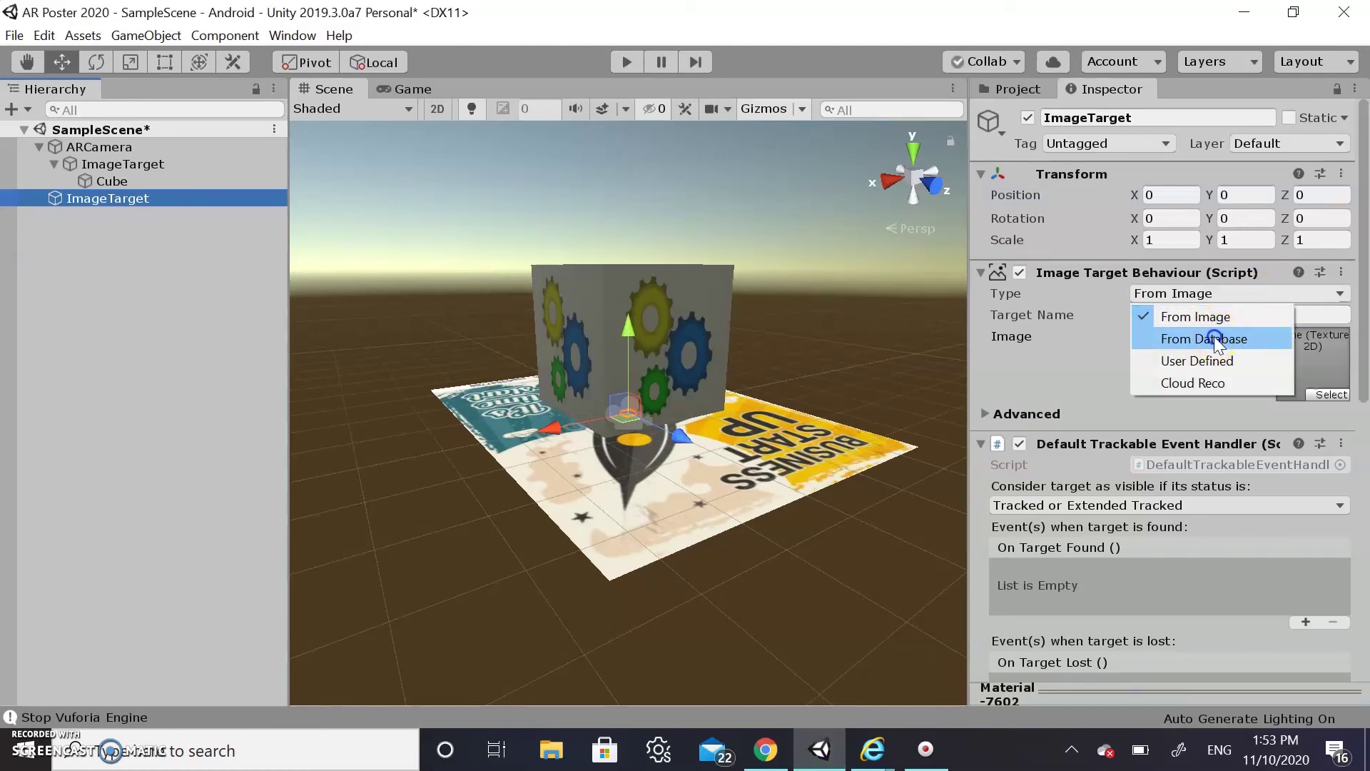
Set the new ImageTarget's type to From Database using AR_Poster_2020
{"action": "left_click", "coordinate": [1216, 340]}
{"action": "left_click", "coordinate": [1244, 314]}
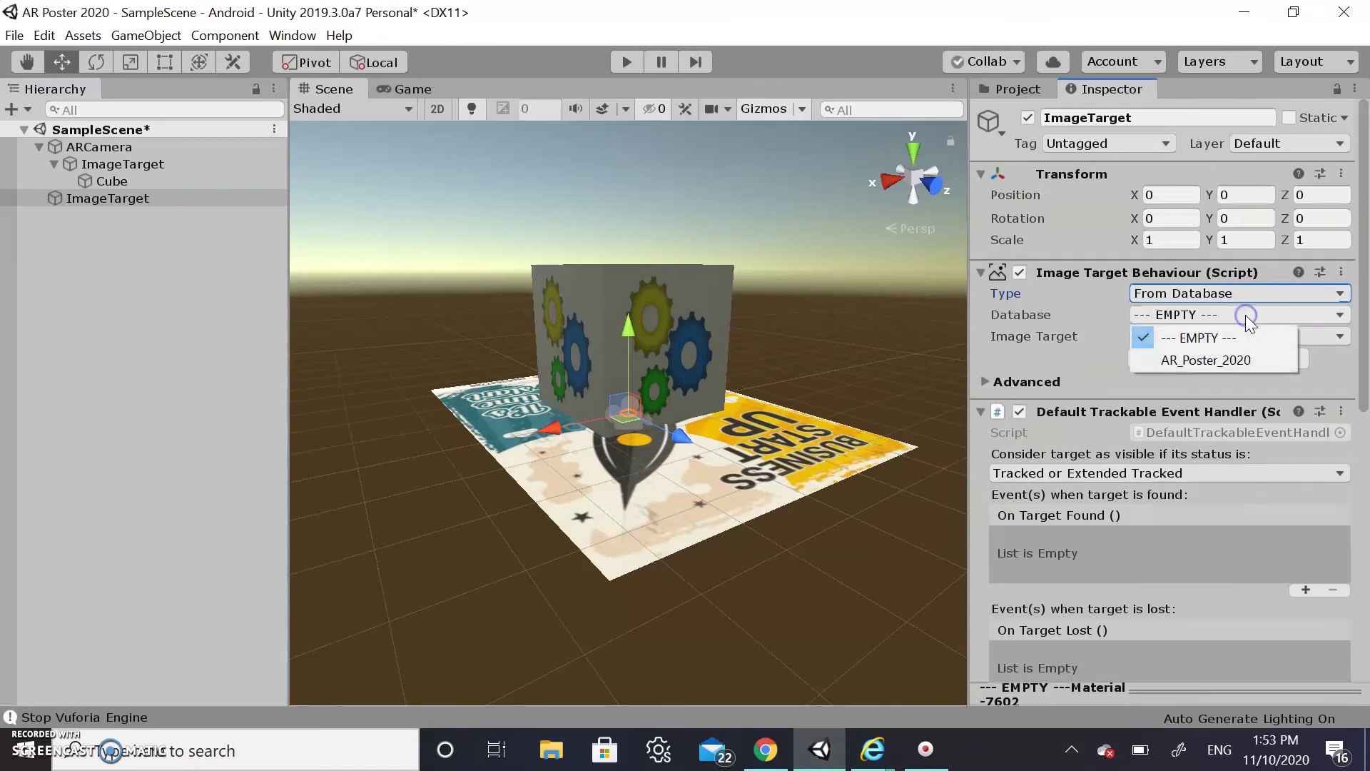
{"action": "left_click", "coordinate": [1205, 362]}
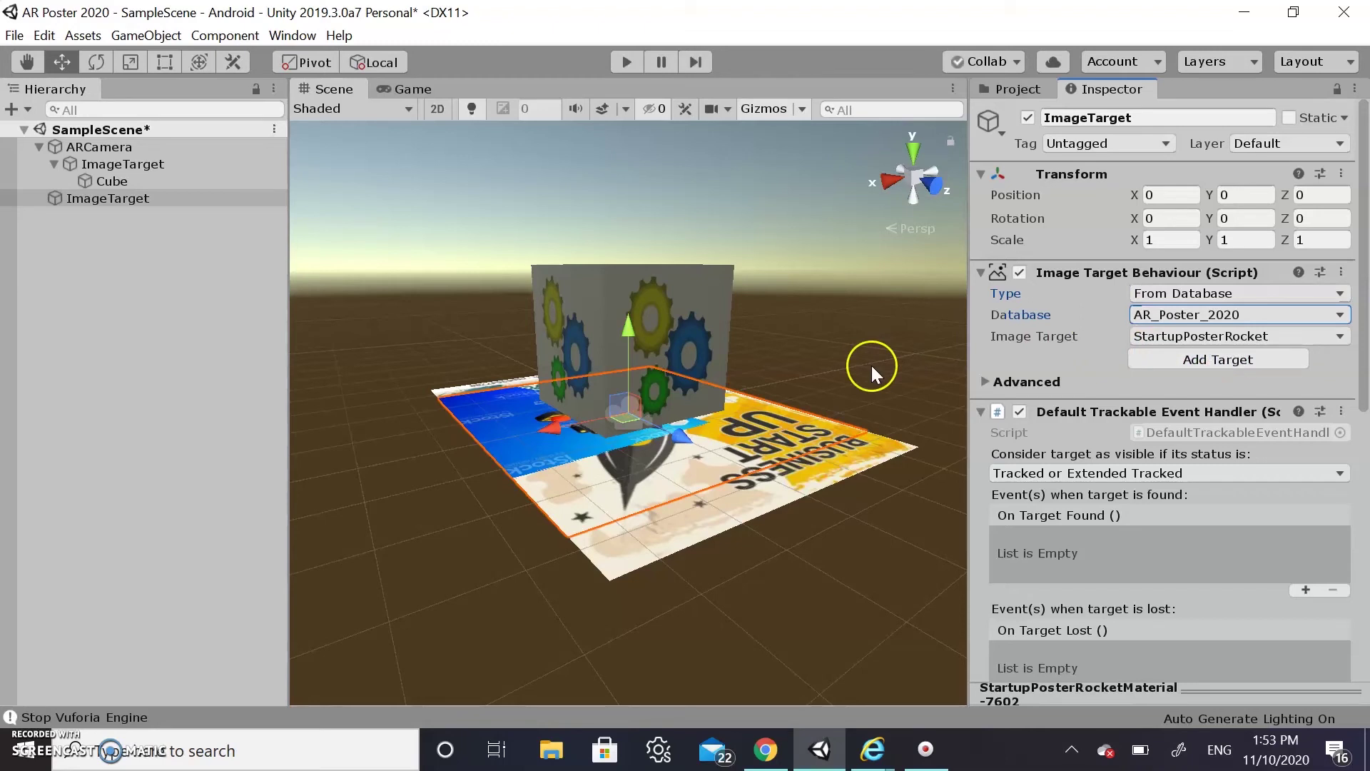
Drag the rocket poster along X to 5.48, beside the other poster
{"action": "left_click_drag", "start_coordinate": [550, 426], "coordinate": [342, 500]}
{"action": "middle_click_drag", "start_coordinate": [342, 480], "coordinate": [549, 474]}
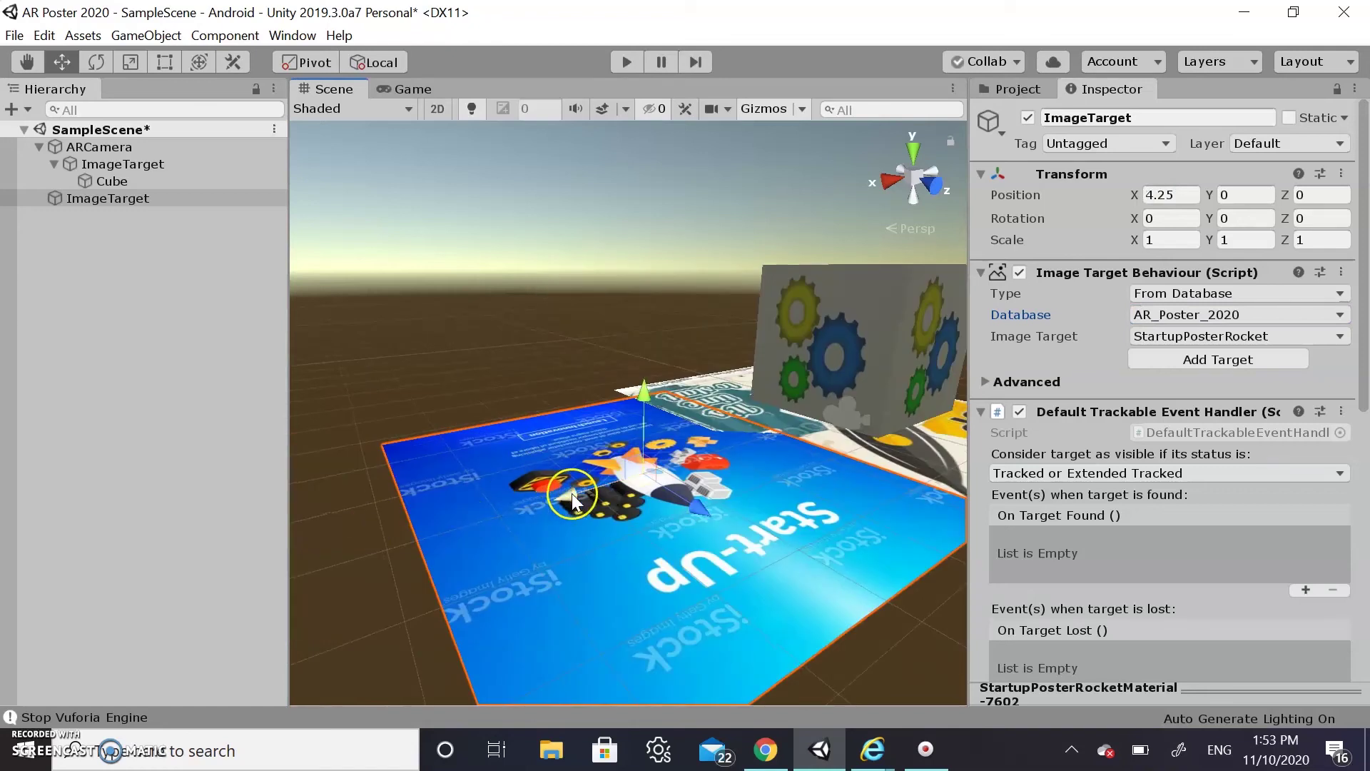
{"action": "left_click_drag", "start_coordinate": [572, 494], "coordinate": [503, 541]}
{"action": "scroll", "coordinate": [503, 541], "scroll_direction": "down", "scroll_amount": 3}
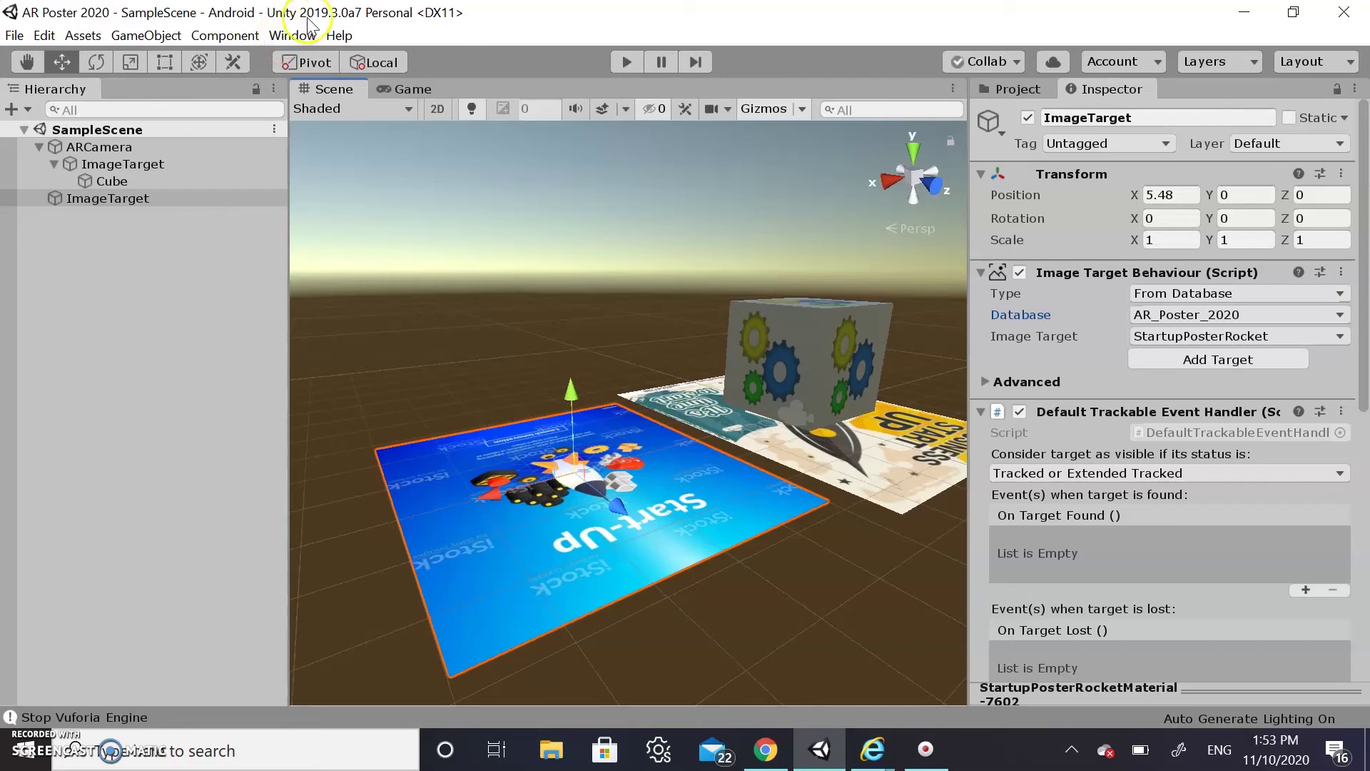
Open the Asset Store inside the editor and rerun the 'rocket' search
{"action": "left_click", "coordinate": [280, 39]}
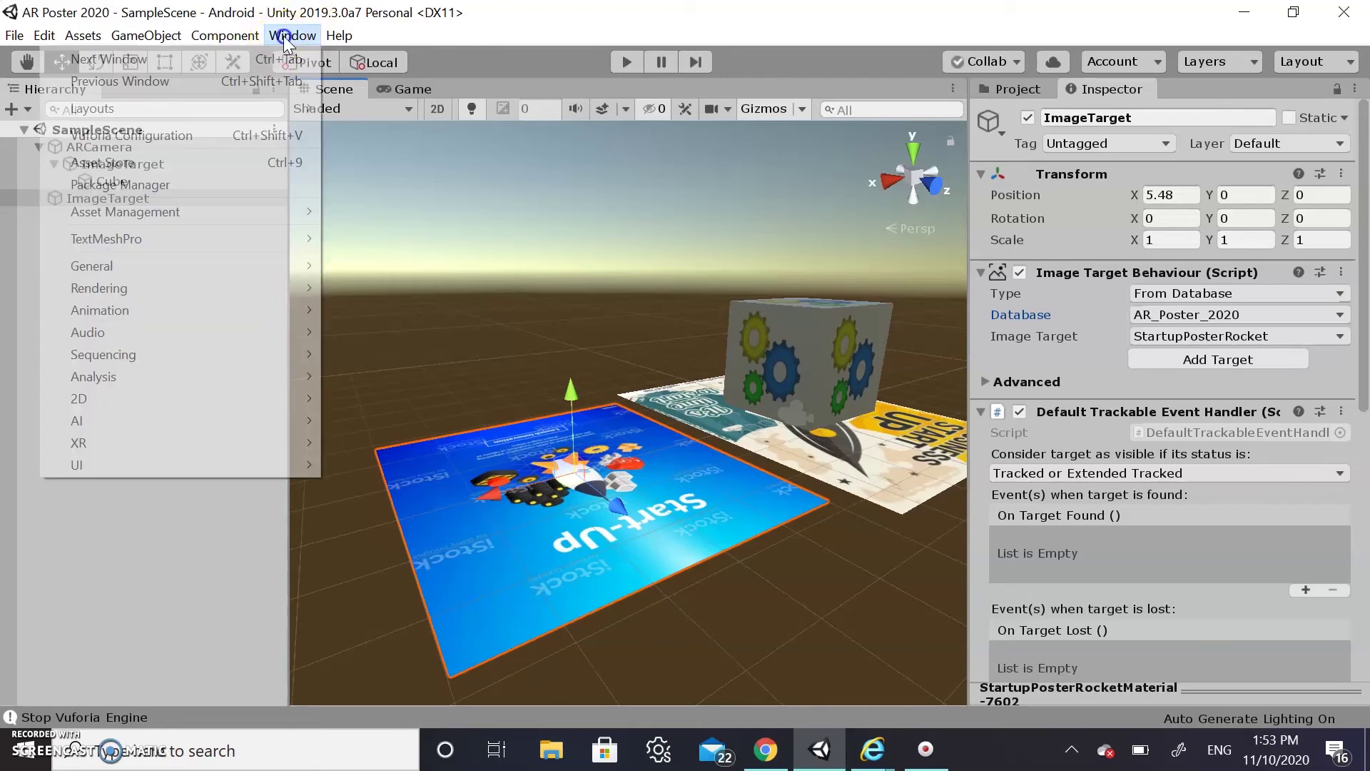
{"action": "left_click", "coordinate": [165, 167]}
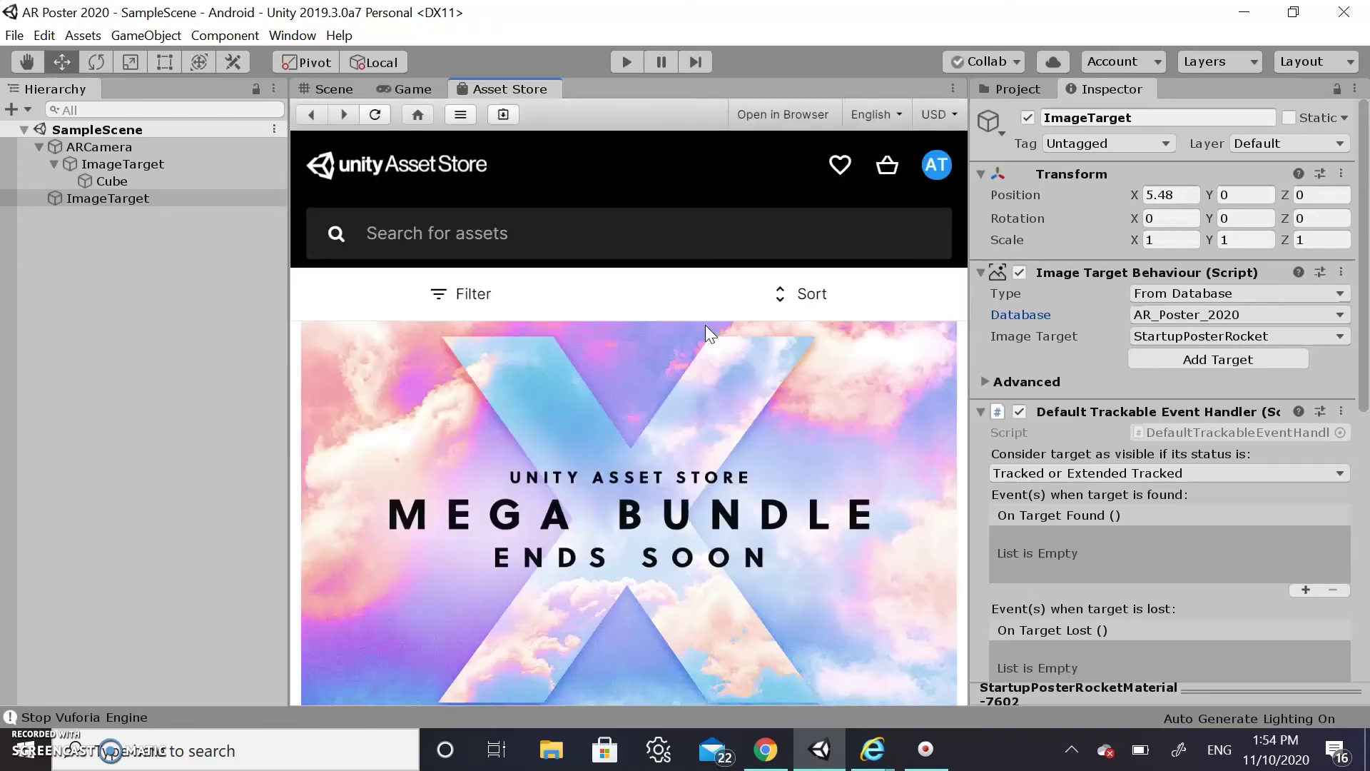
{"action": "left_click", "coordinate": [592, 234]}
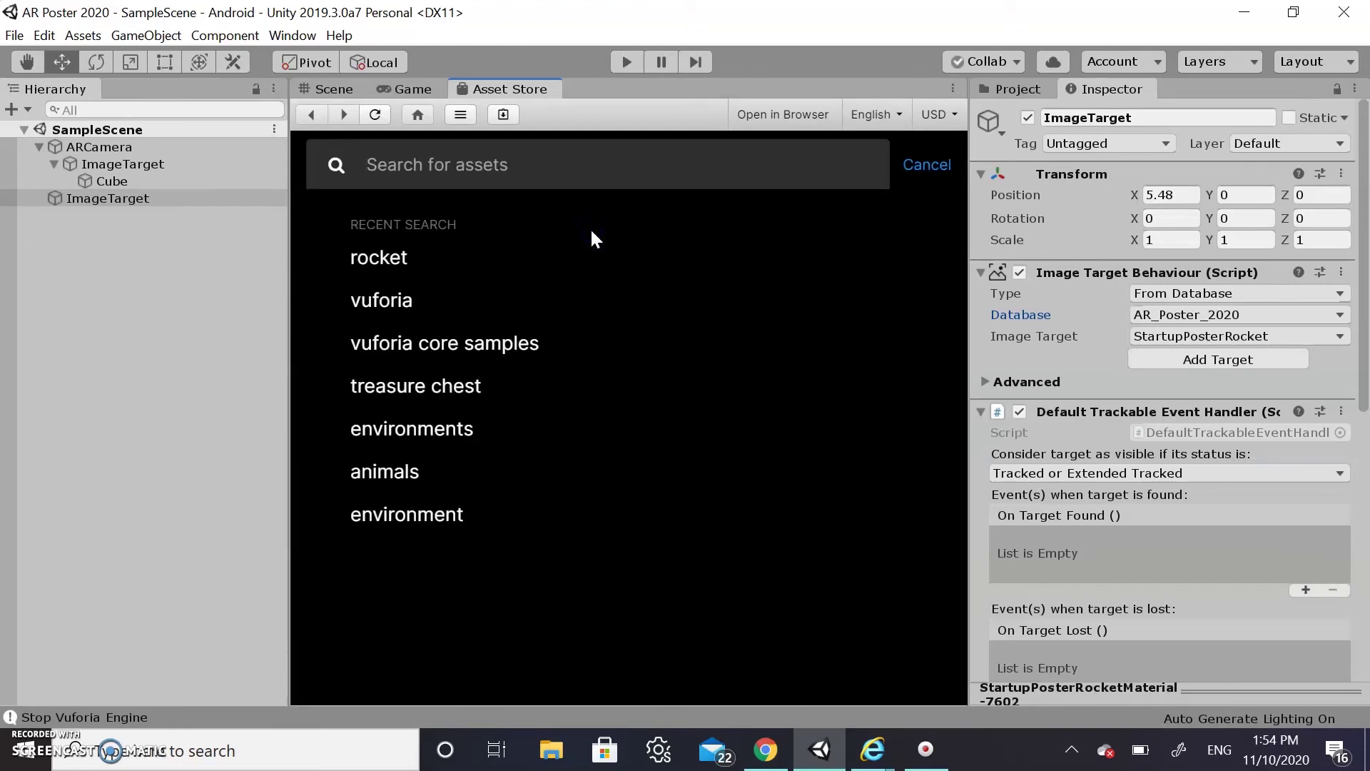
{"action": "left_click", "coordinate": [383, 259]}
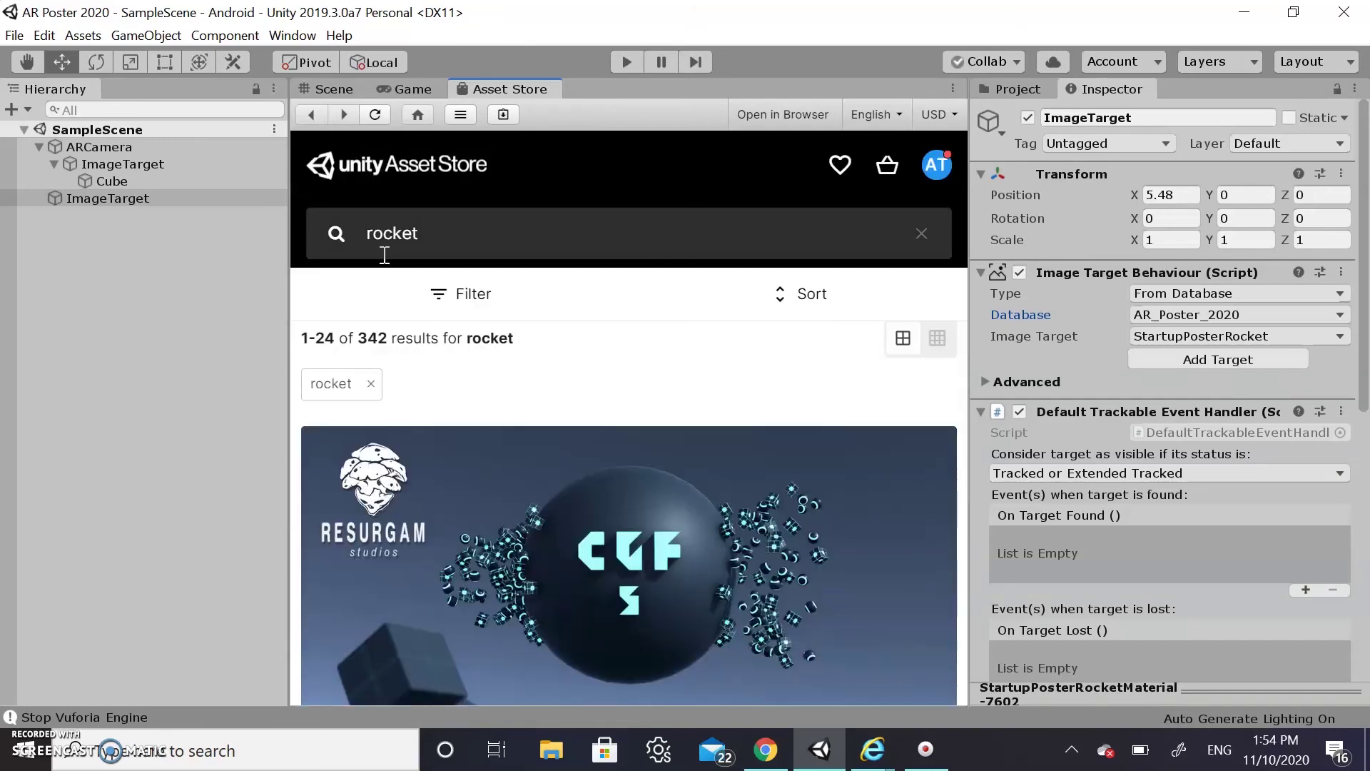
Filter the rocket results to free 3D assets and scroll to Atom Rocket Model
{"action": "left_click", "coordinate": [444, 298]}
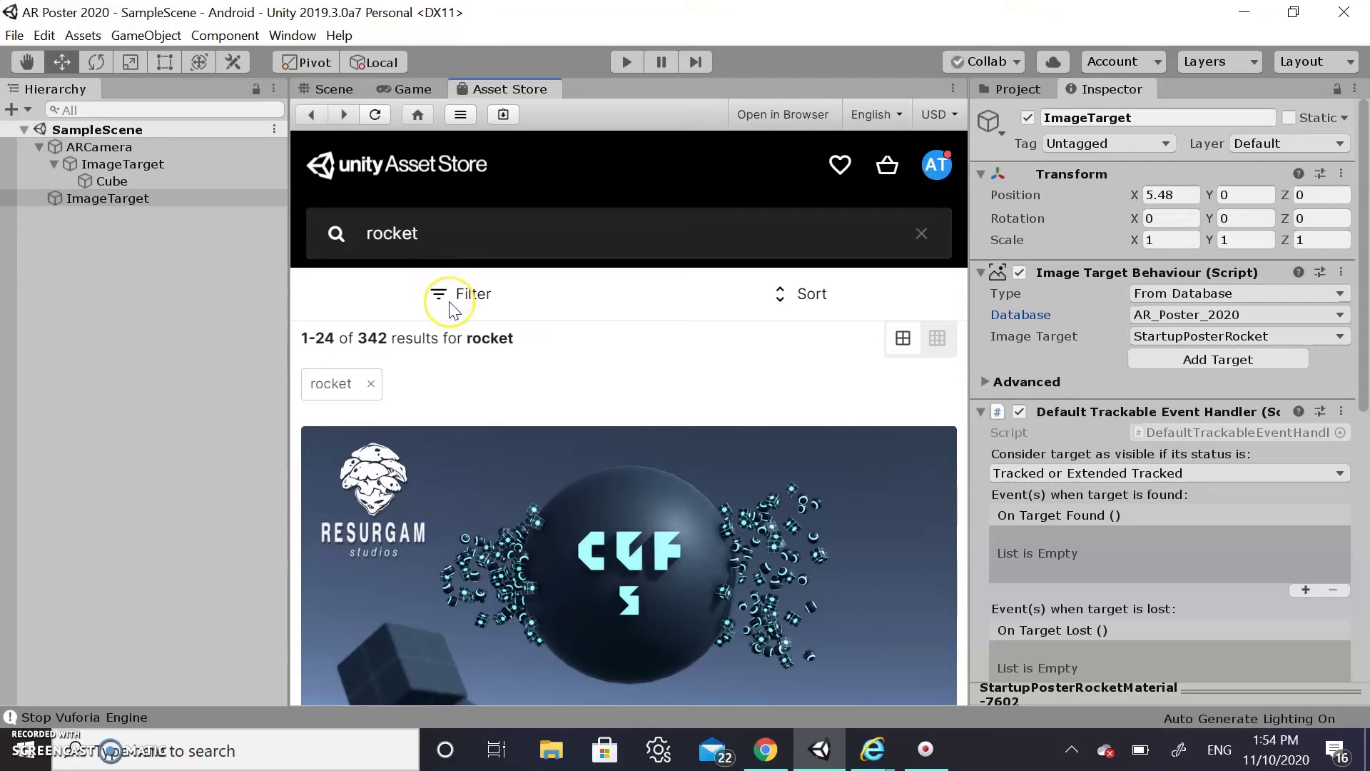
{"action": "left_click", "coordinate": [455, 290]}
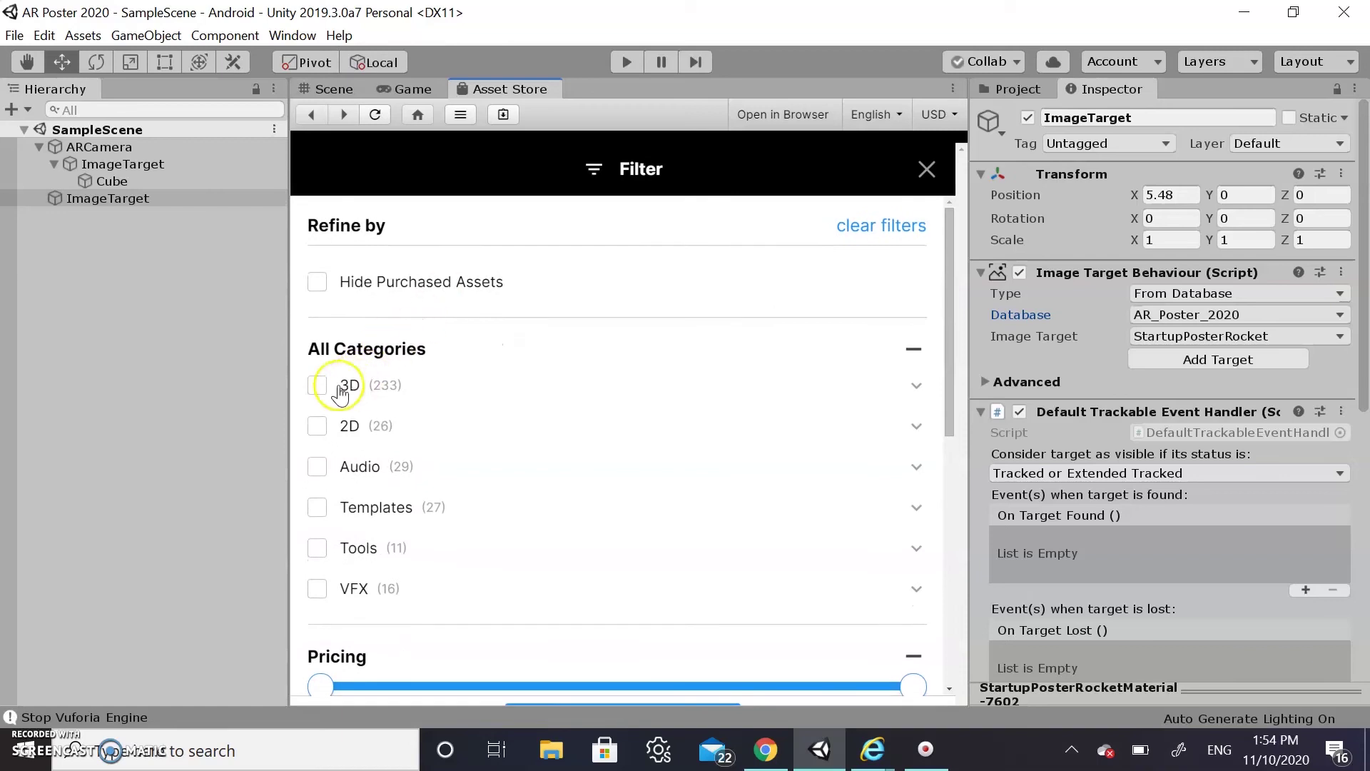
{"action": "left_click", "coordinate": [317, 382]}
{"action": "left_click", "coordinate": [317, 375]}
{"action": "scroll", "coordinate": [525, 411], "scroll_direction": "down", "scroll_amount": 3}
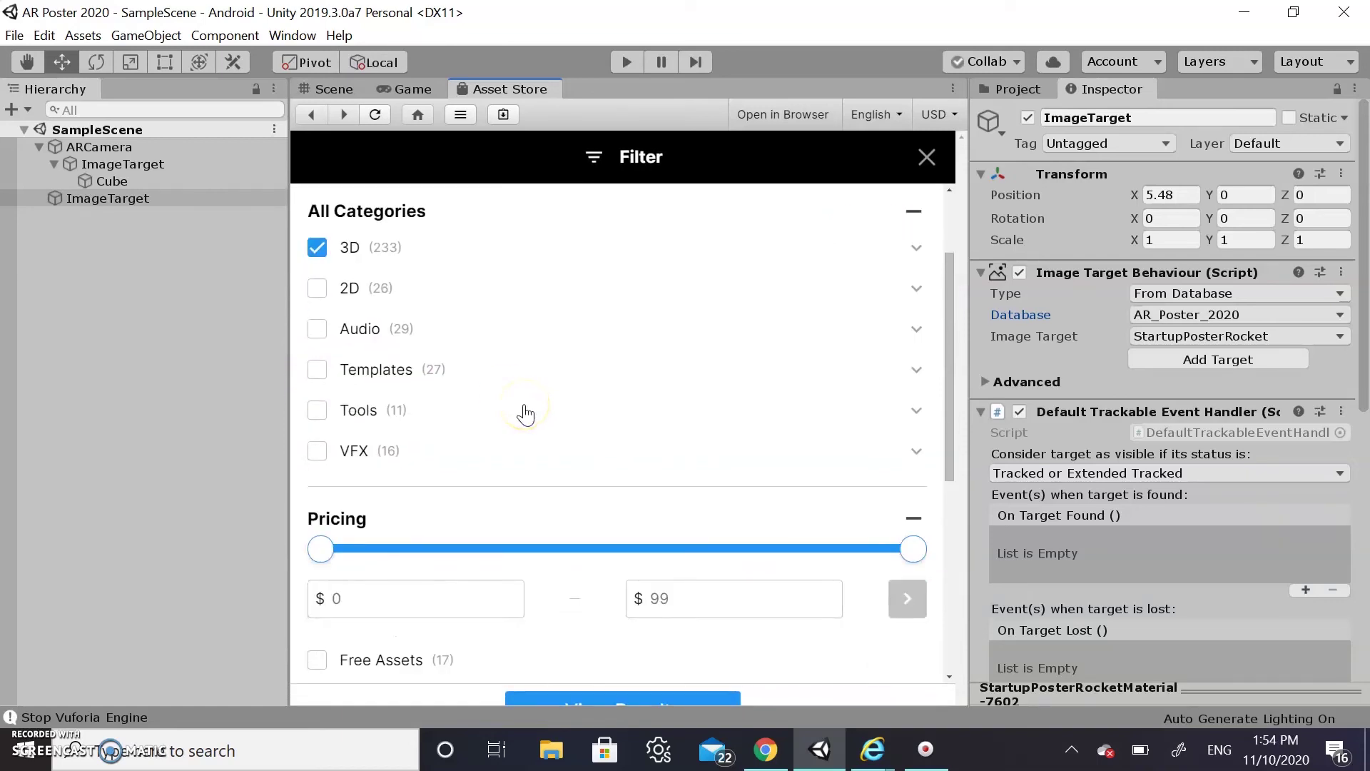
{"action": "left_click", "coordinate": [317, 556]}
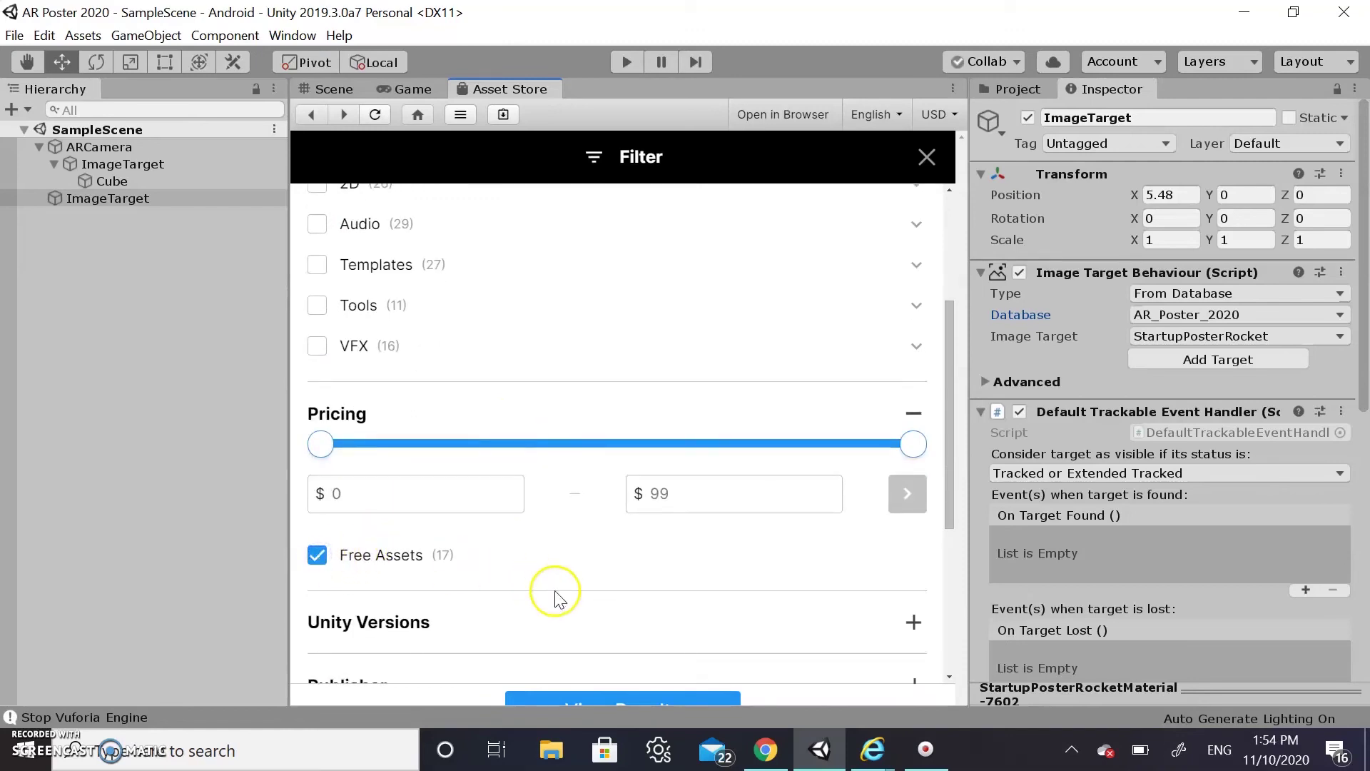
{"action": "left_click", "coordinate": [645, 700]}
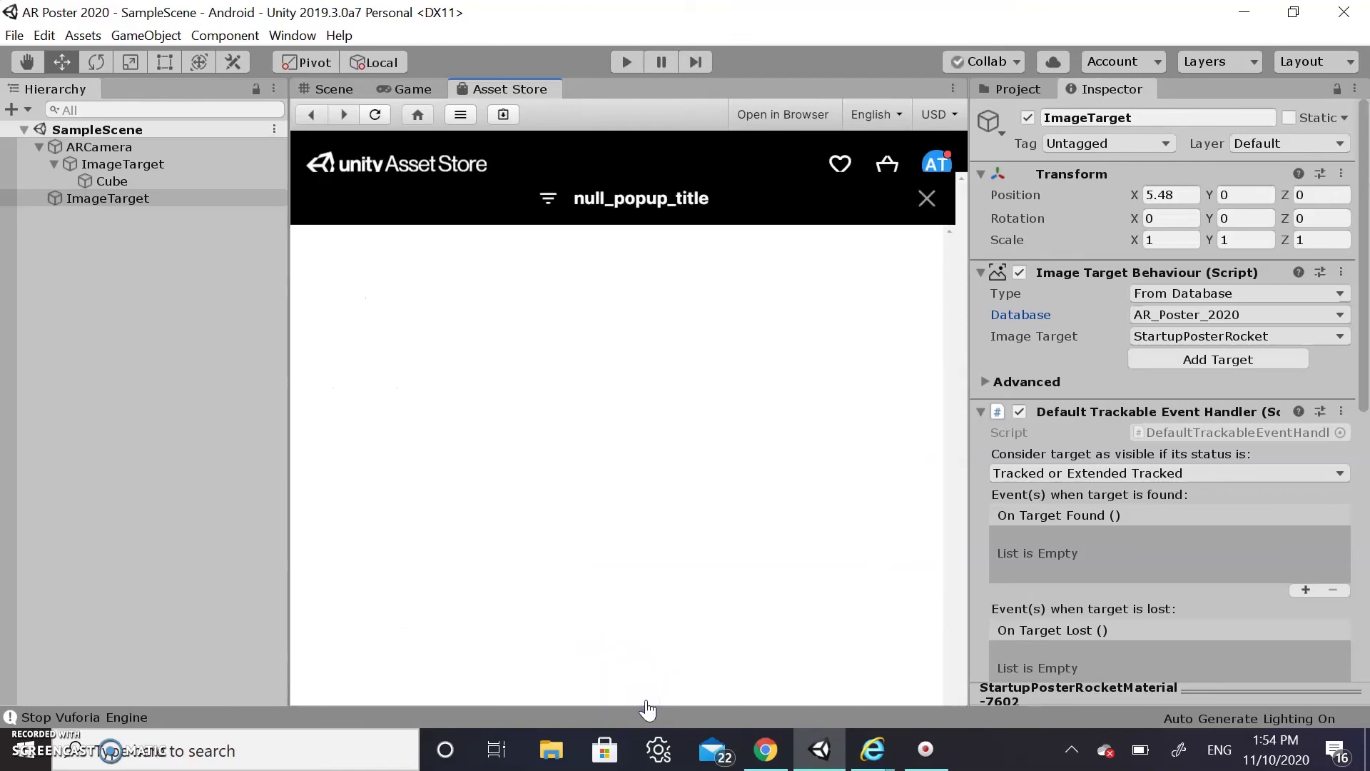
{"action": "scroll", "coordinate": [709, 379], "scroll_direction": "down", "scroll_amount": 10}
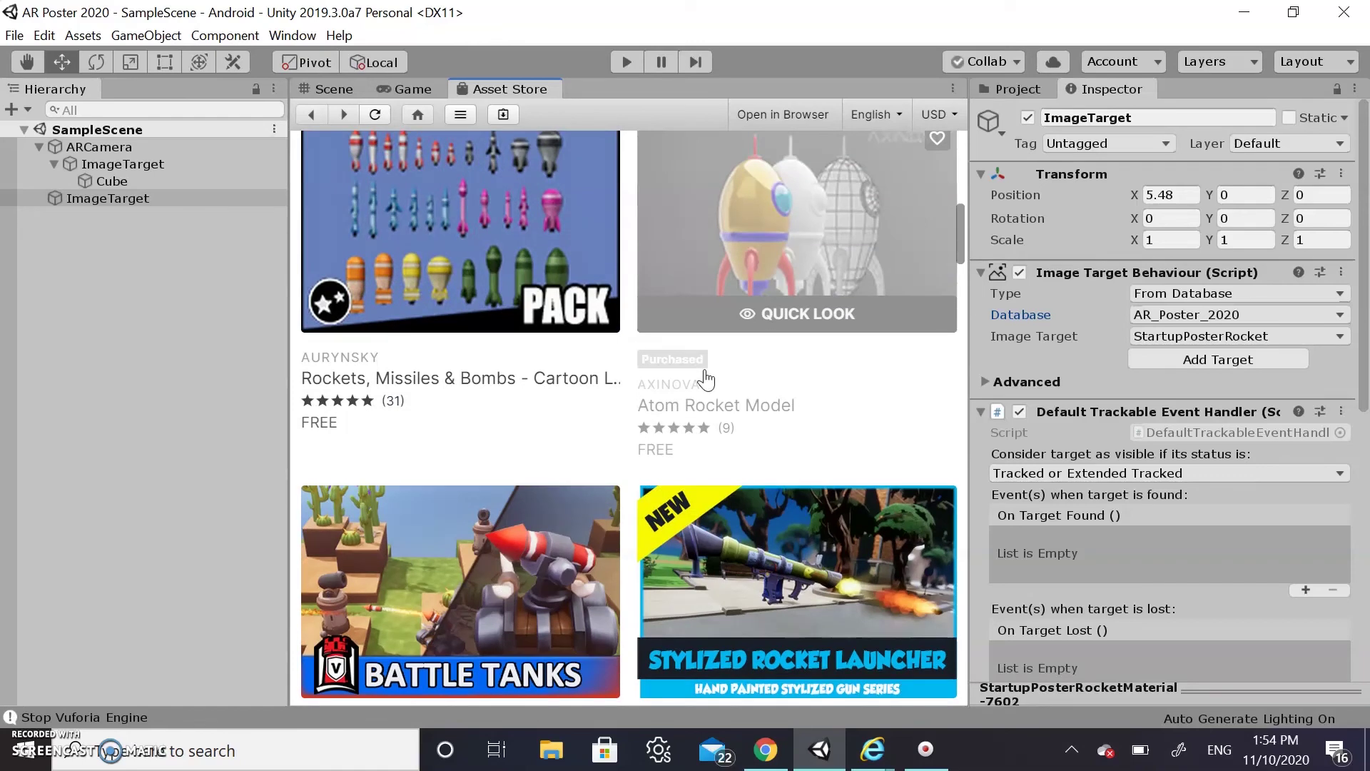
Import the Atom Rocket Model package with all its files from its product page
{"action": "left_click", "coordinate": [768, 247]}
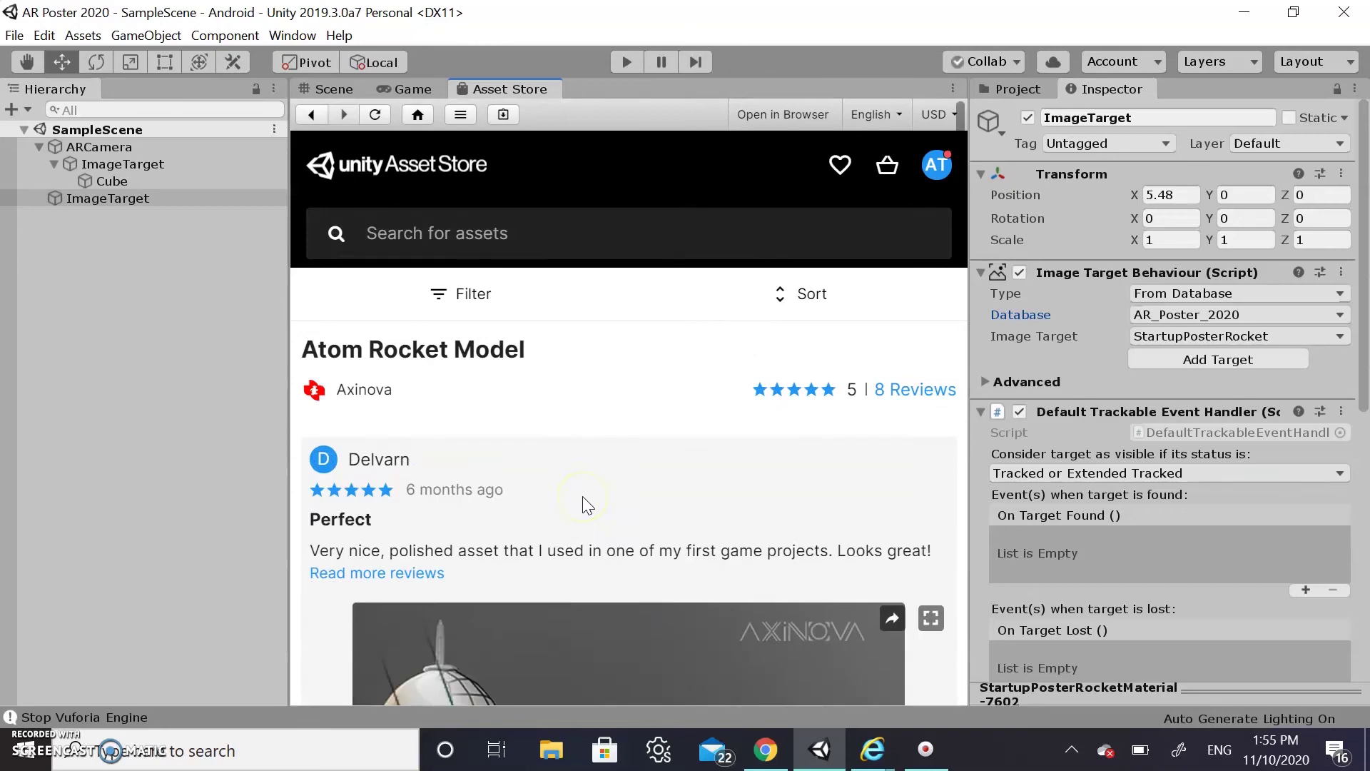
{"action": "scroll", "coordinate": [582, 495], "scroll_direction": "down", "scroll_amount": 7}
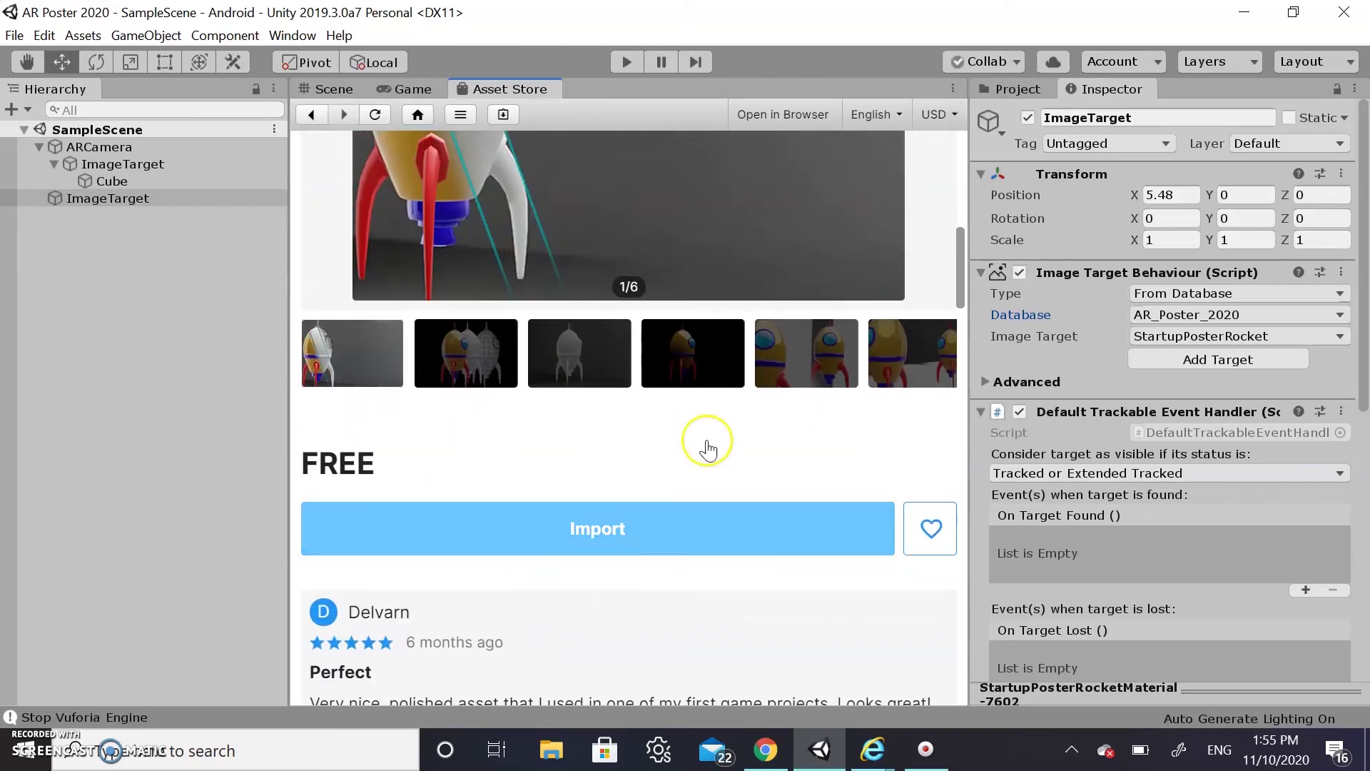
{"action": "left_click", "coordinate": [542, 511]}
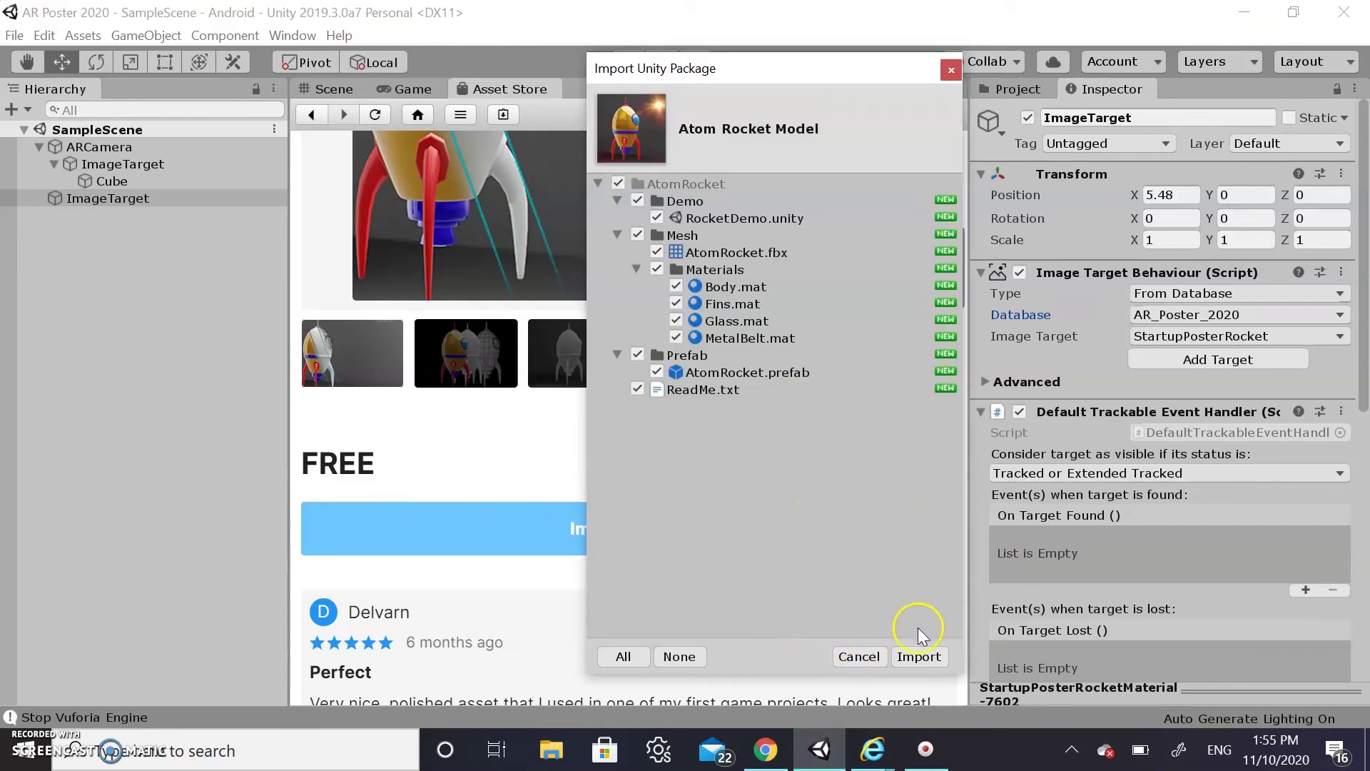
{"action": "left_click", "coordinate": [919, 657]}
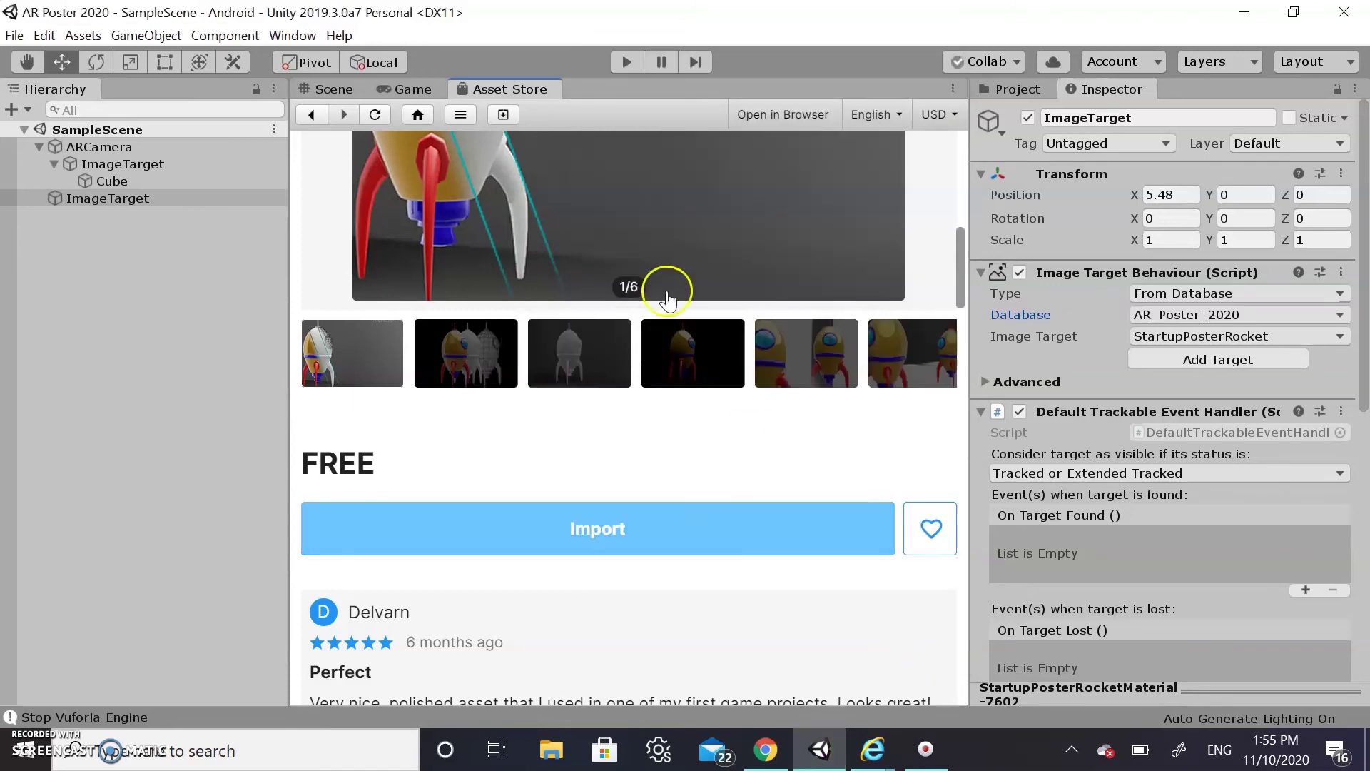
Close the Asset Store and drag the AtomRocket prefab from its Prefab folder into the scene
{"action": "right_click", "coordinate": [528, 91]}
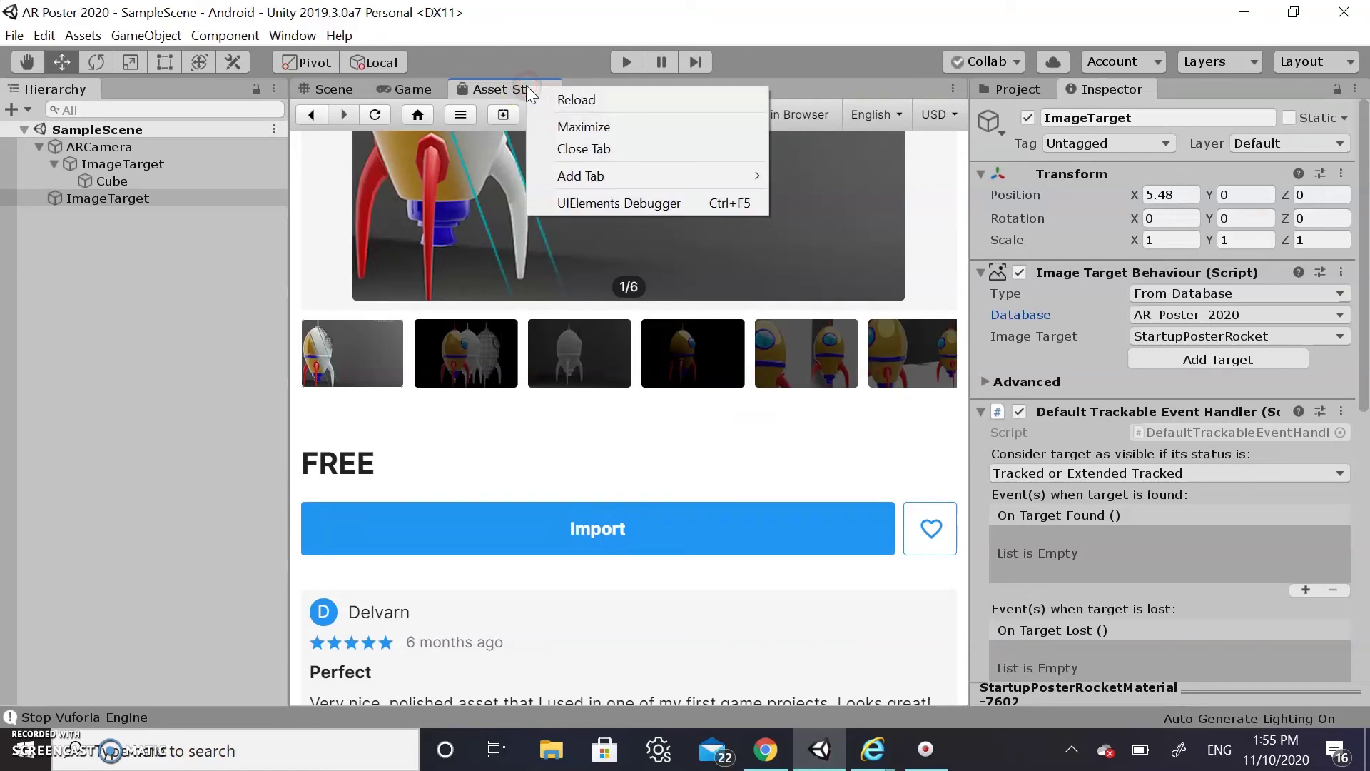
{"action": "left_click", "coordinate": [585, 149]}
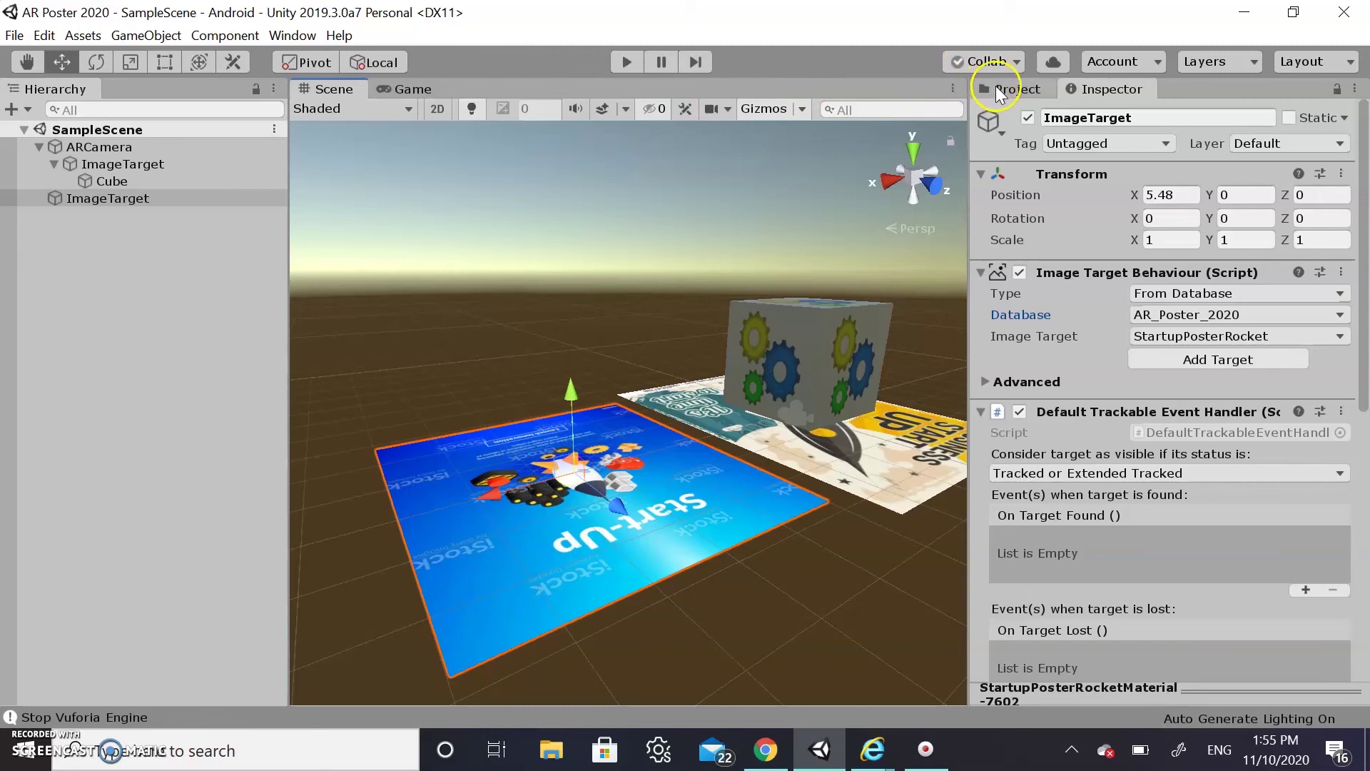
{"action": "left_click", "coordinate": [996, 90]}
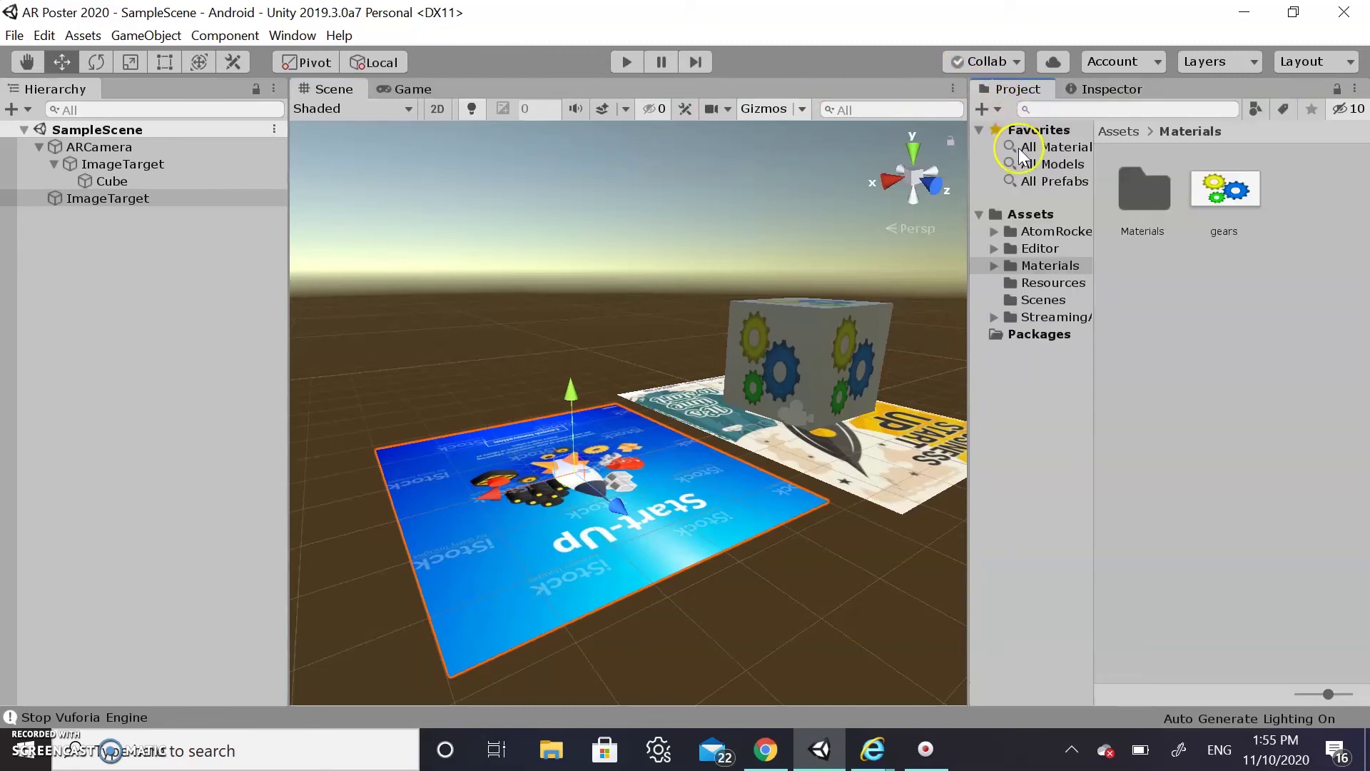
{"action": "left_click", "coordinate": [1037, 232]}
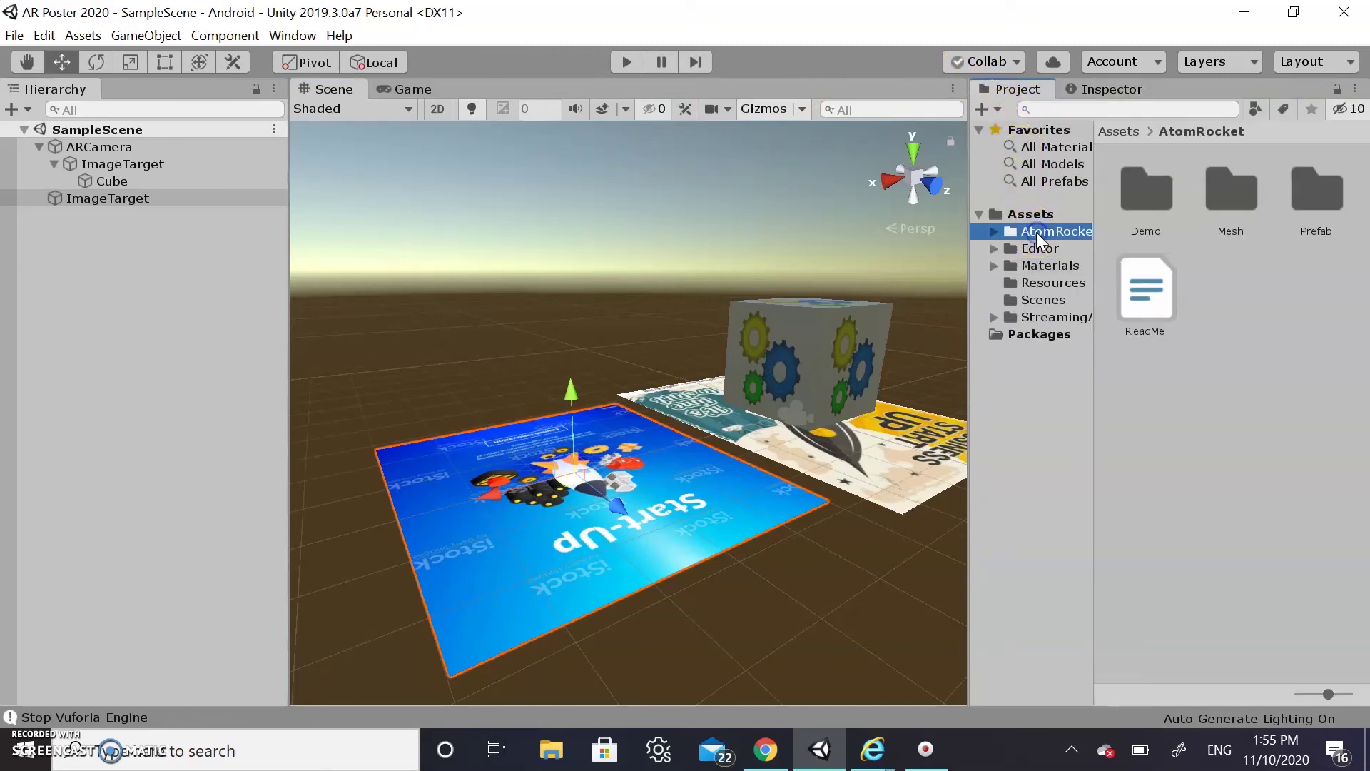
{"action": "double_click", "coordinate": [1310, 199]}
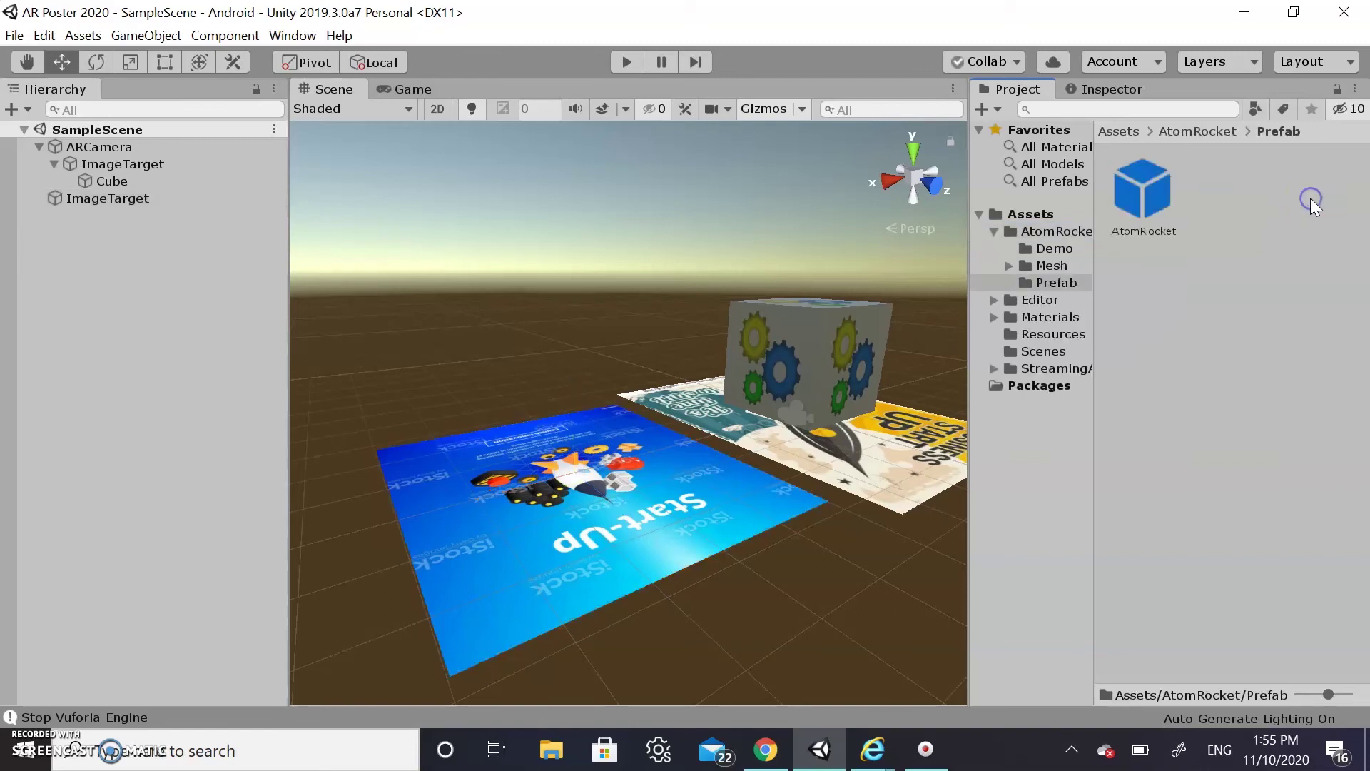
{"action": "left_click", "coordinate": [1143, 194]}
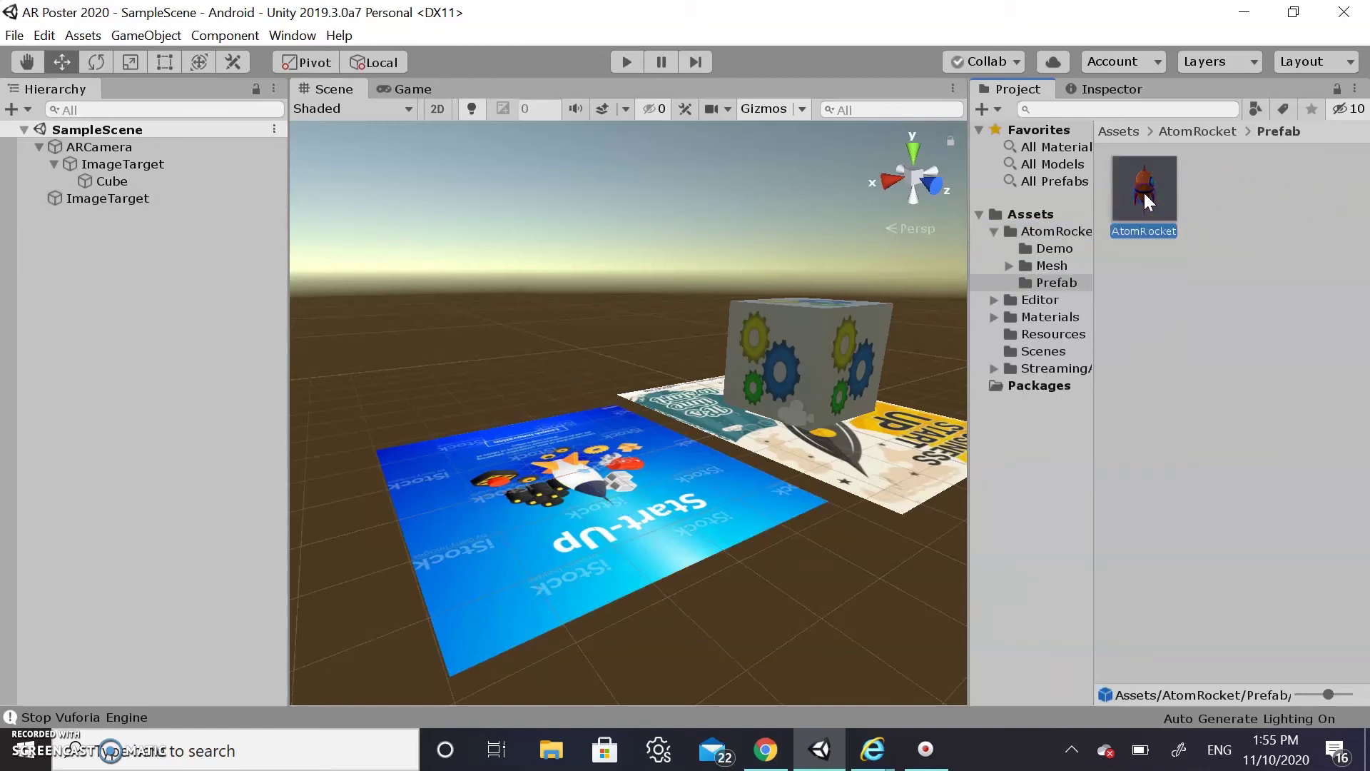
{"action": "left_click_drag", "start_coordinate": [1143, 181], "coordinate": [559, 301]}
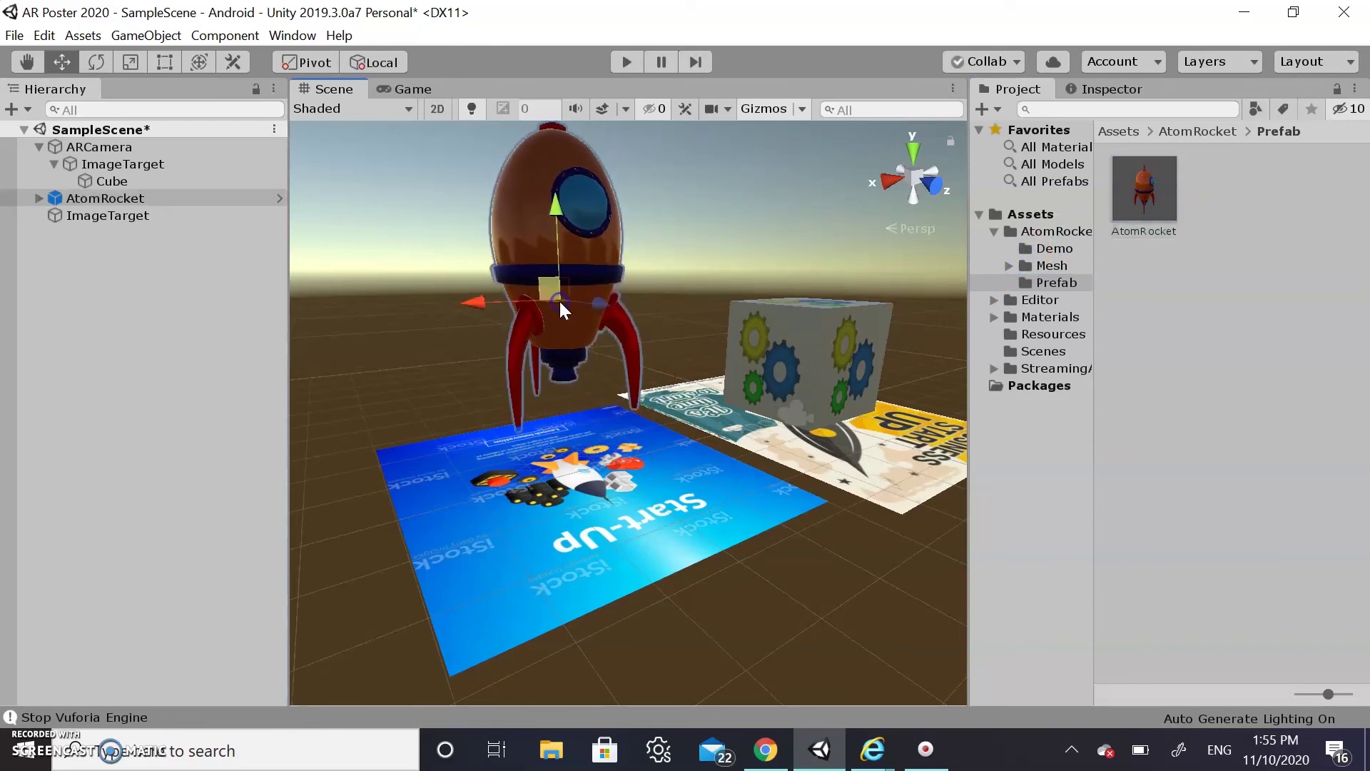
Shrink the AtomRocket uniformly and move it down onto the Start-Up poster
{"action": "left_click", "coordinate": [165, 62]}
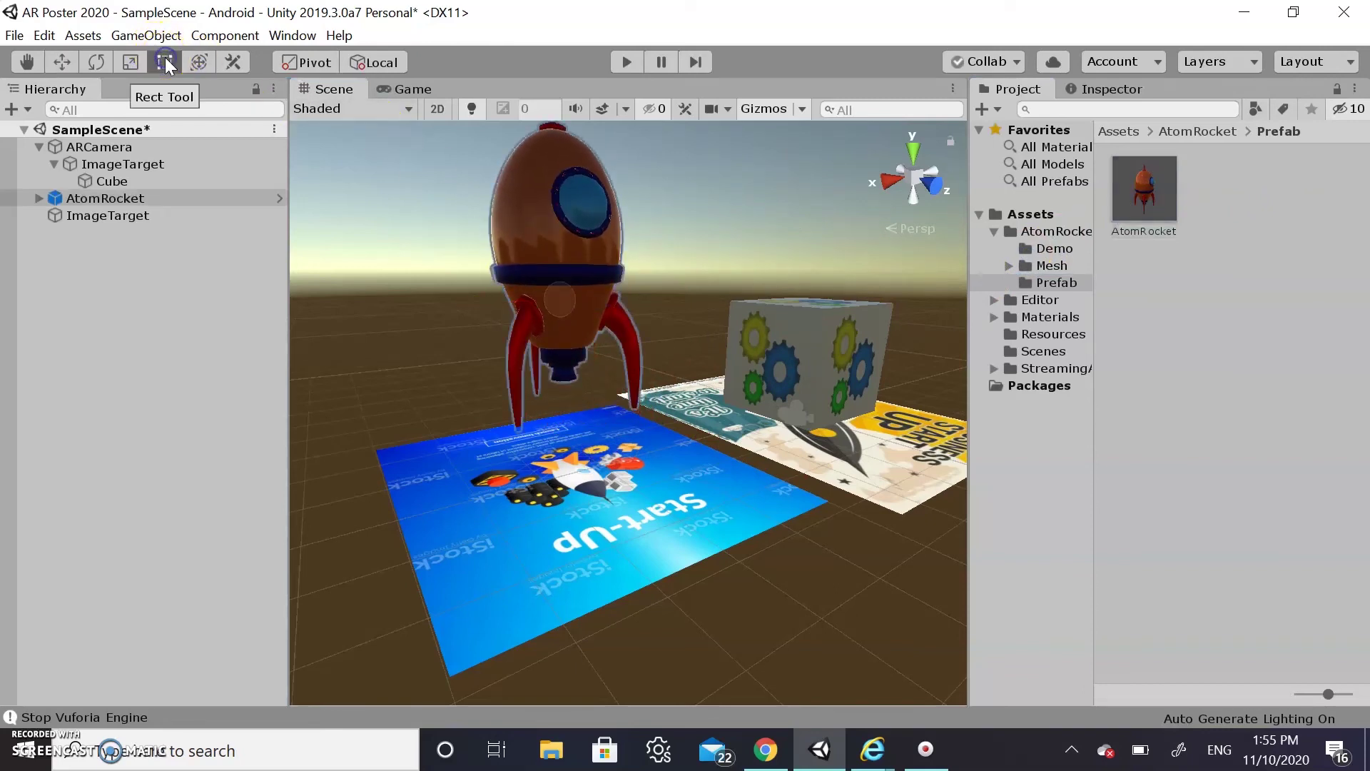
{"action": "left_click", "coordinate": [547, 250]}
{"action": "left_click", "coordinate": [128, 62]}
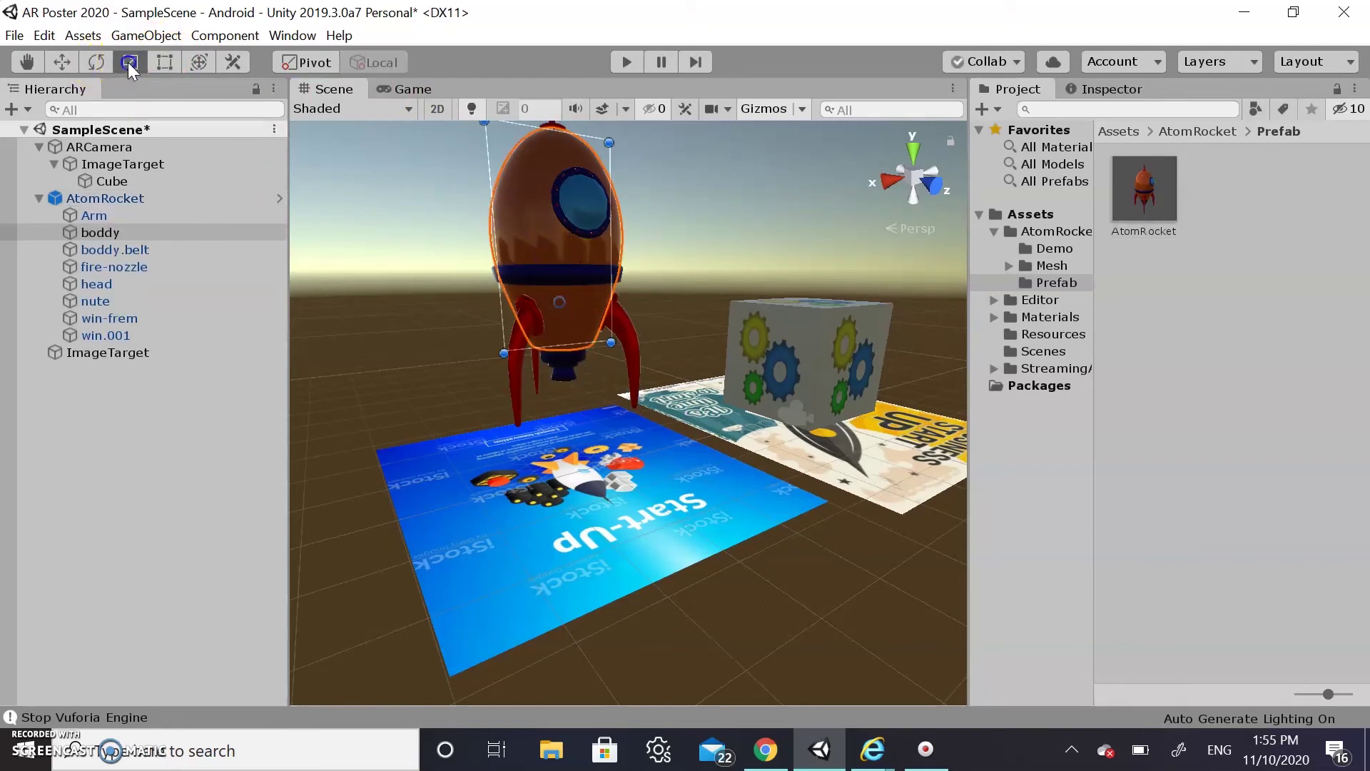
{"action": "left_click", "coordinate": [143, 204]}
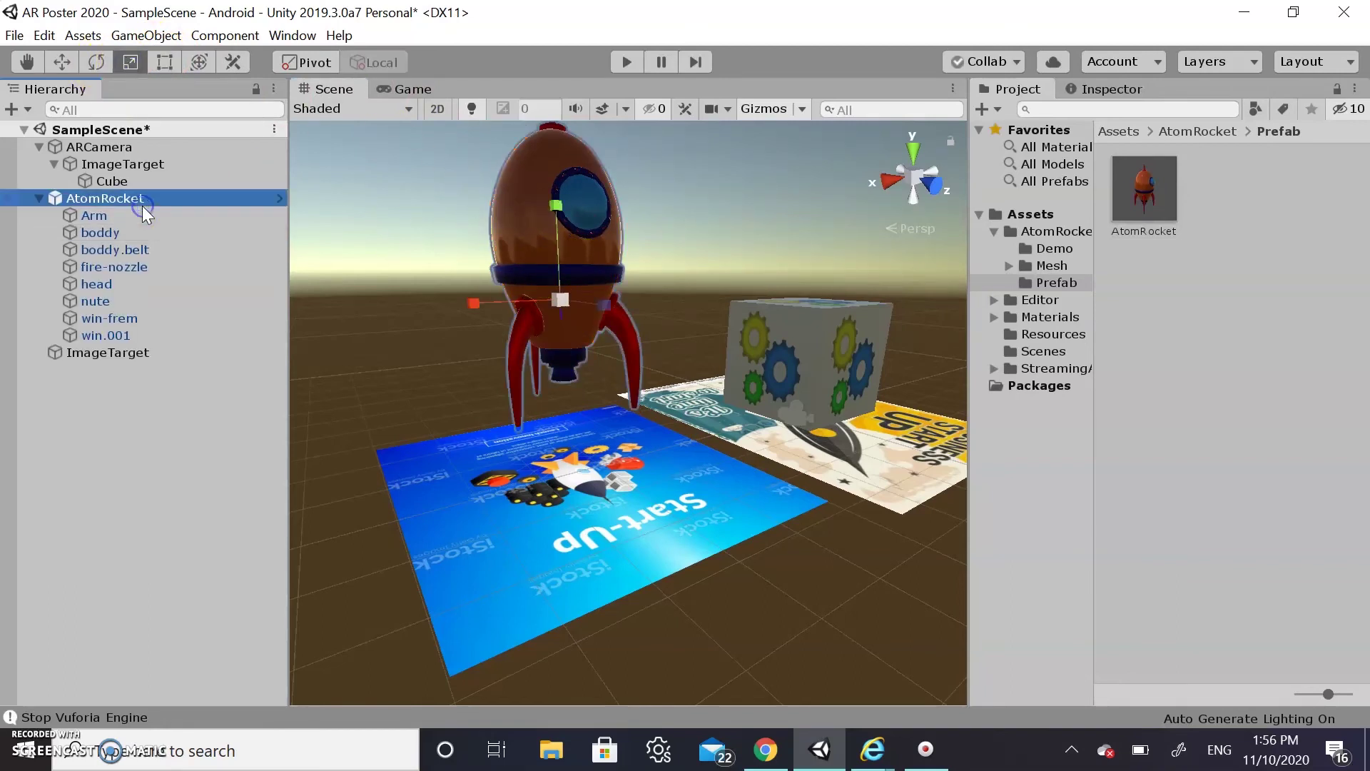
{"action": "left_click_drag", "start_coordinate": [563, 298], "coordinate": [565, 345]}
{"action": "key", "text": "w"}
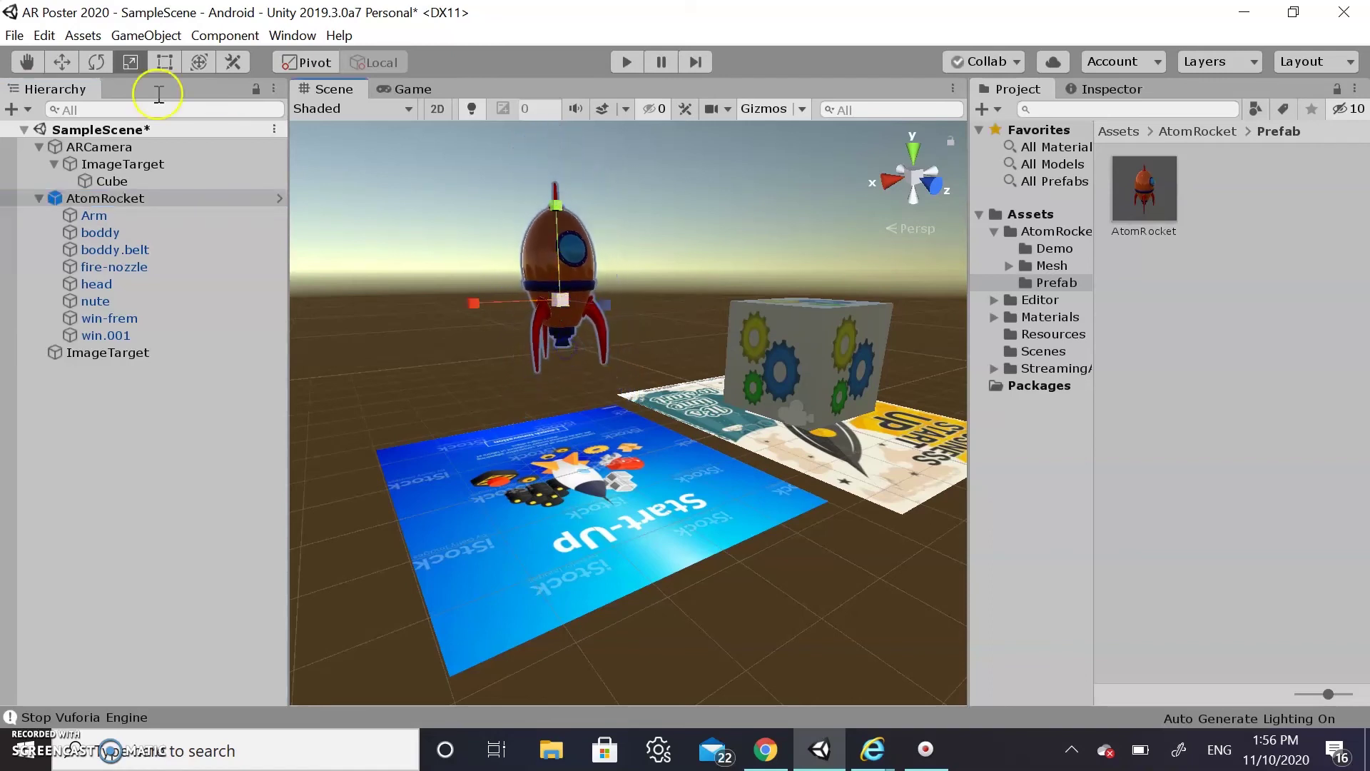
{"action": "left_click", "coordinate": [54, 62]}
{"action": "left_click_drag", "start_coordinate": [602, 303], "coordinate": [668, 367]}
{"action": "left_click_drag", "start_coordinate": [601, 317], "coordinate": [501, 354]}
{"action": "left_click", "coordinate": [581, 271]}
{"action": "left_click_drag", "start_coordinate": [542, 242], "coordinate": [544, 264]}
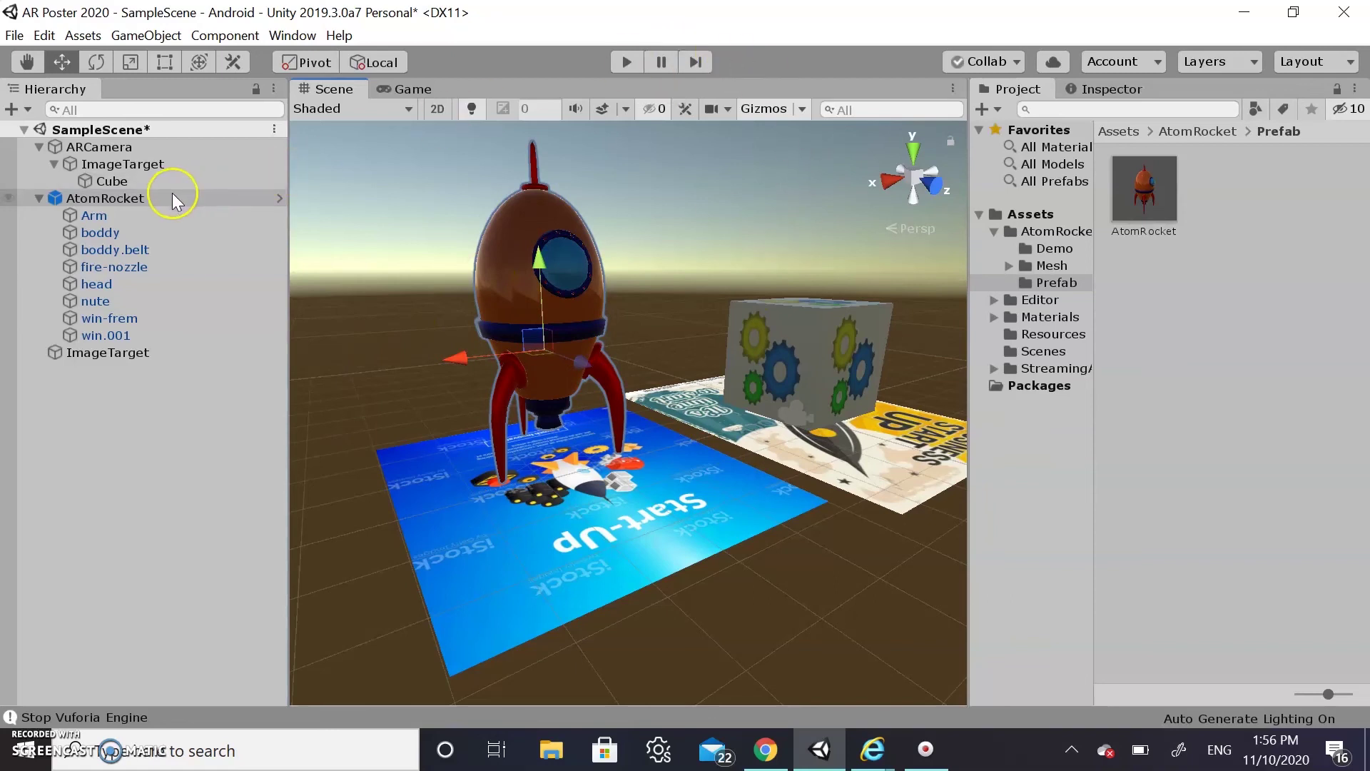
Parent AtomRocket under the image target, keep the target under ARCamera, and save the scene
{"action": "left_click_drag", "start_coordinate": [75, 198], "coordinate": [103, 354]}
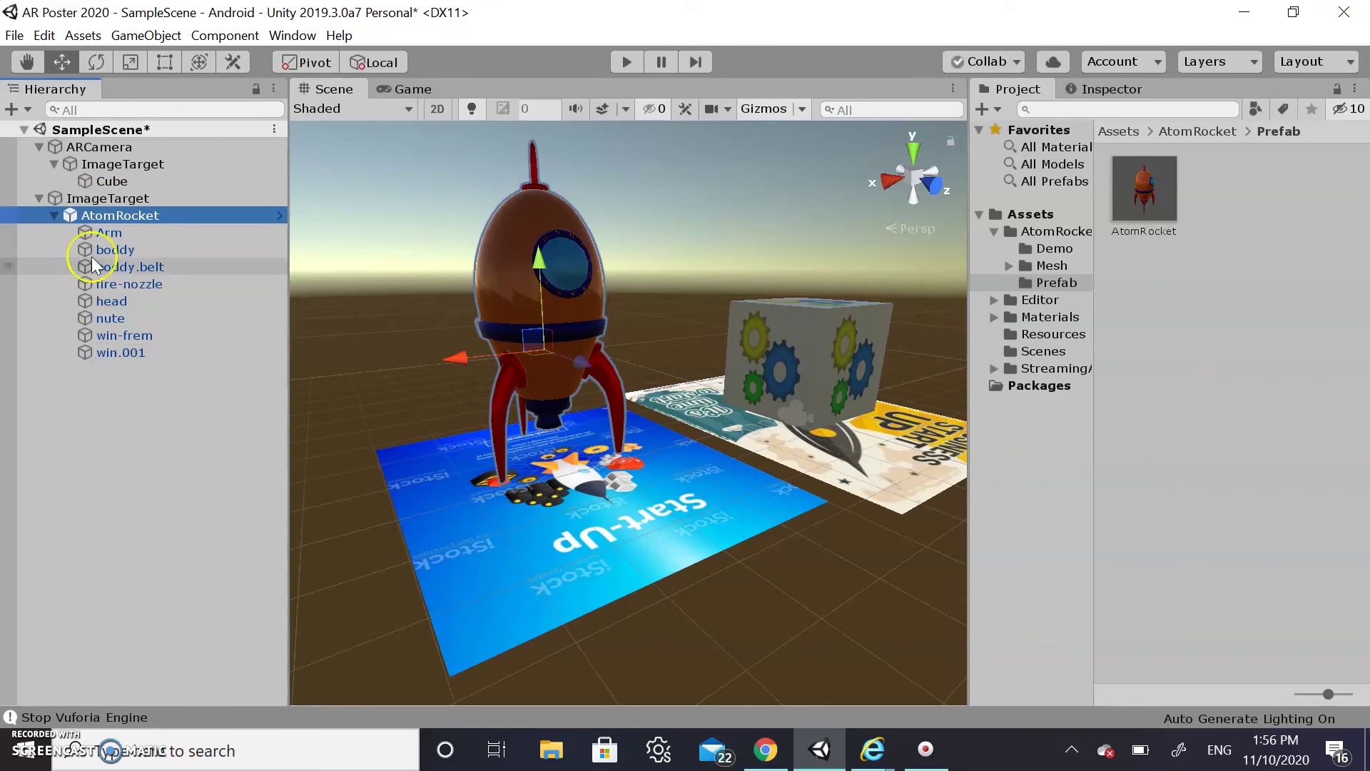
{"action": "left_click_drag", "start_coordinate": [69, 198], "coordinate": [75, 147]}
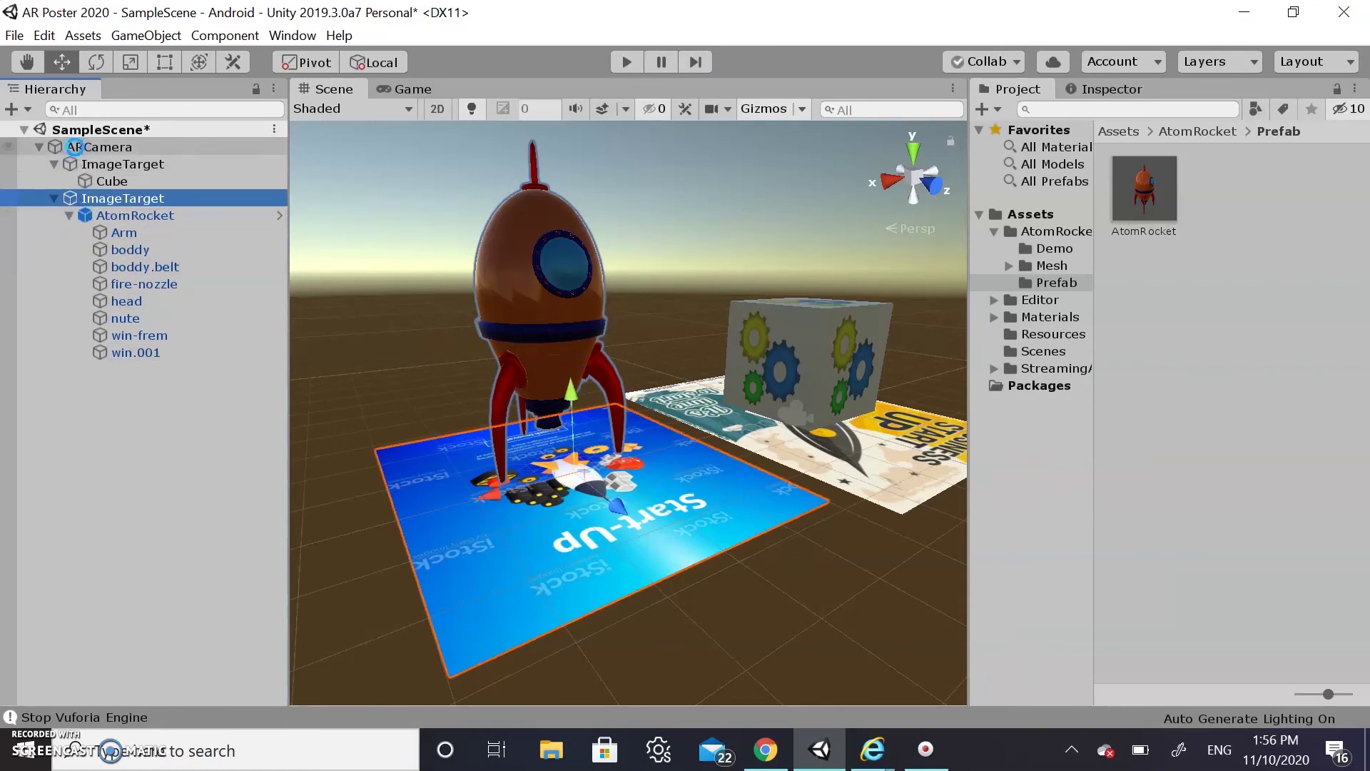
{"action": "key", "text": "ctrl+s"}
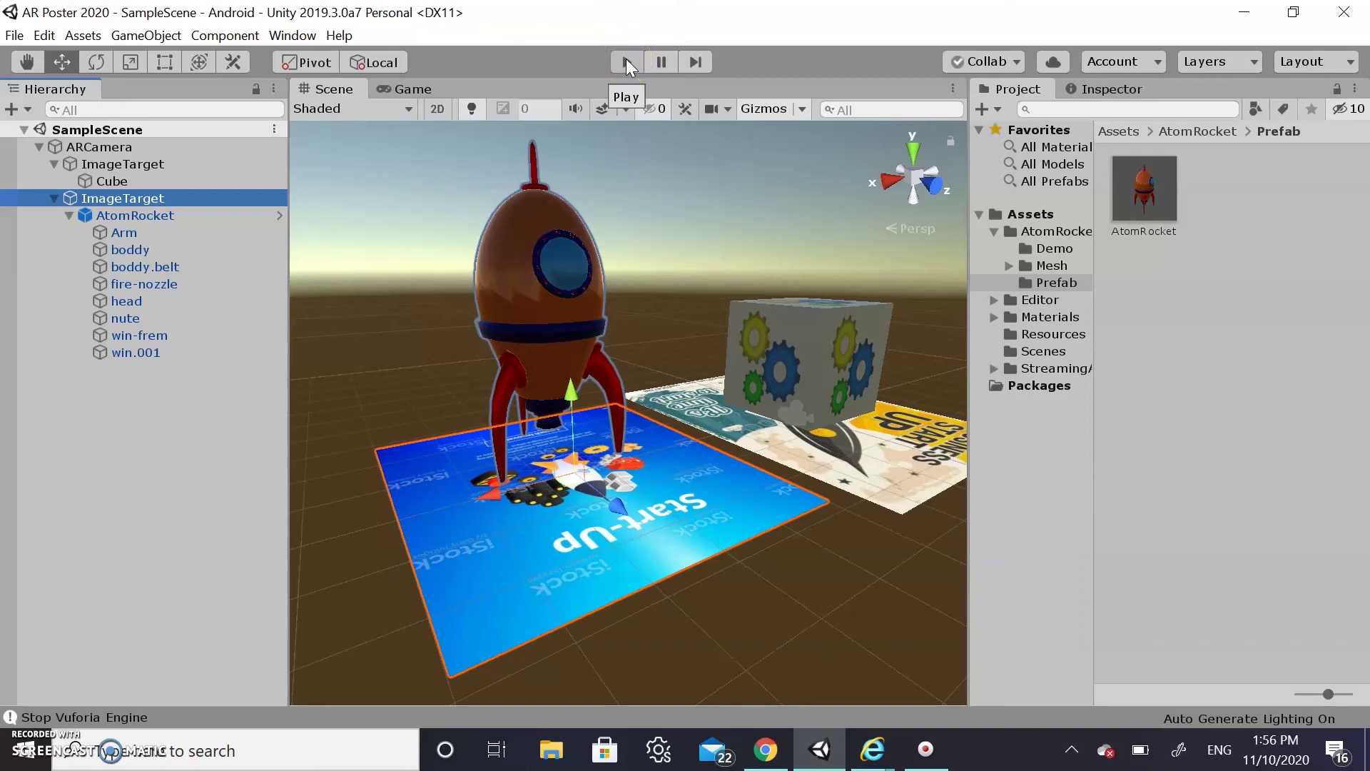
Run the webcam Play-mode test showing the rocket on the poster, then stop it
{"action": "left_click", "coordinate": [626, 62]}
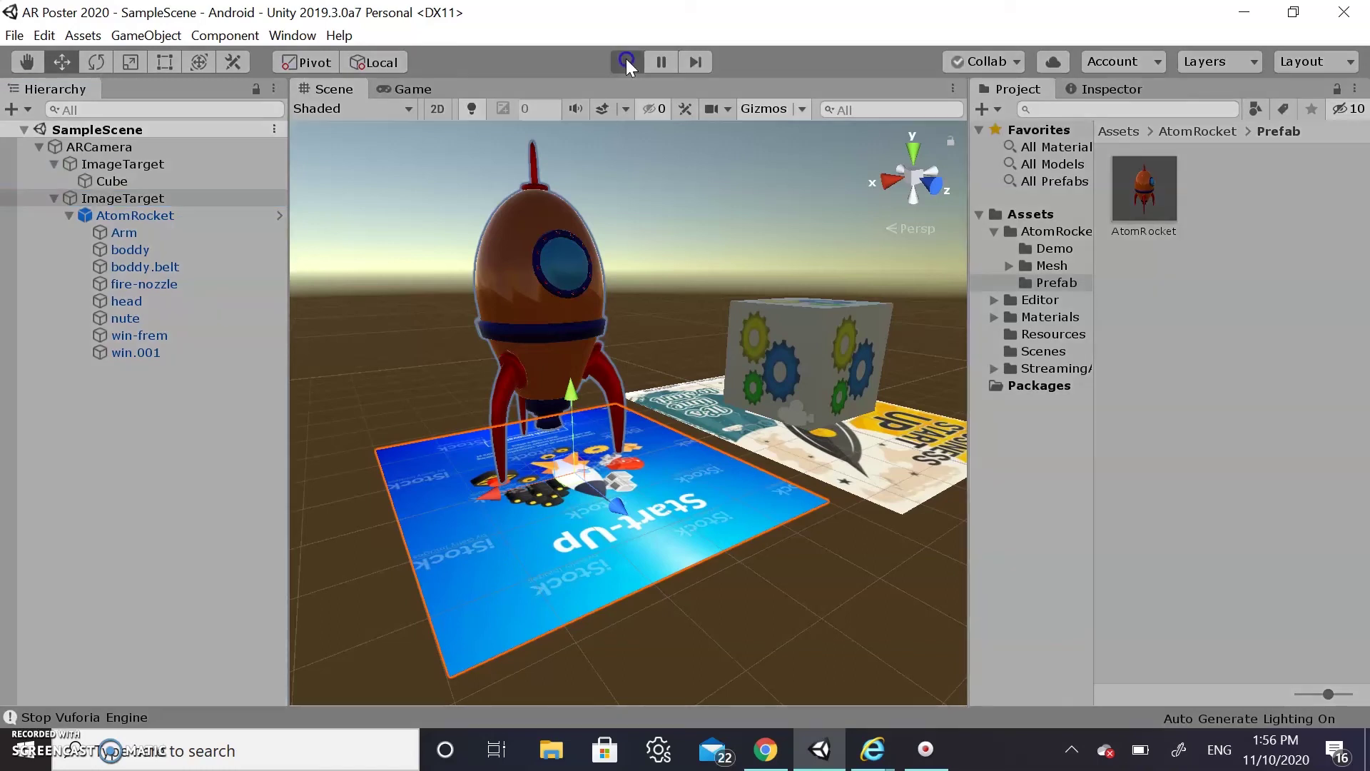
{"action": "left_click", "coordinate": [627, 62]}
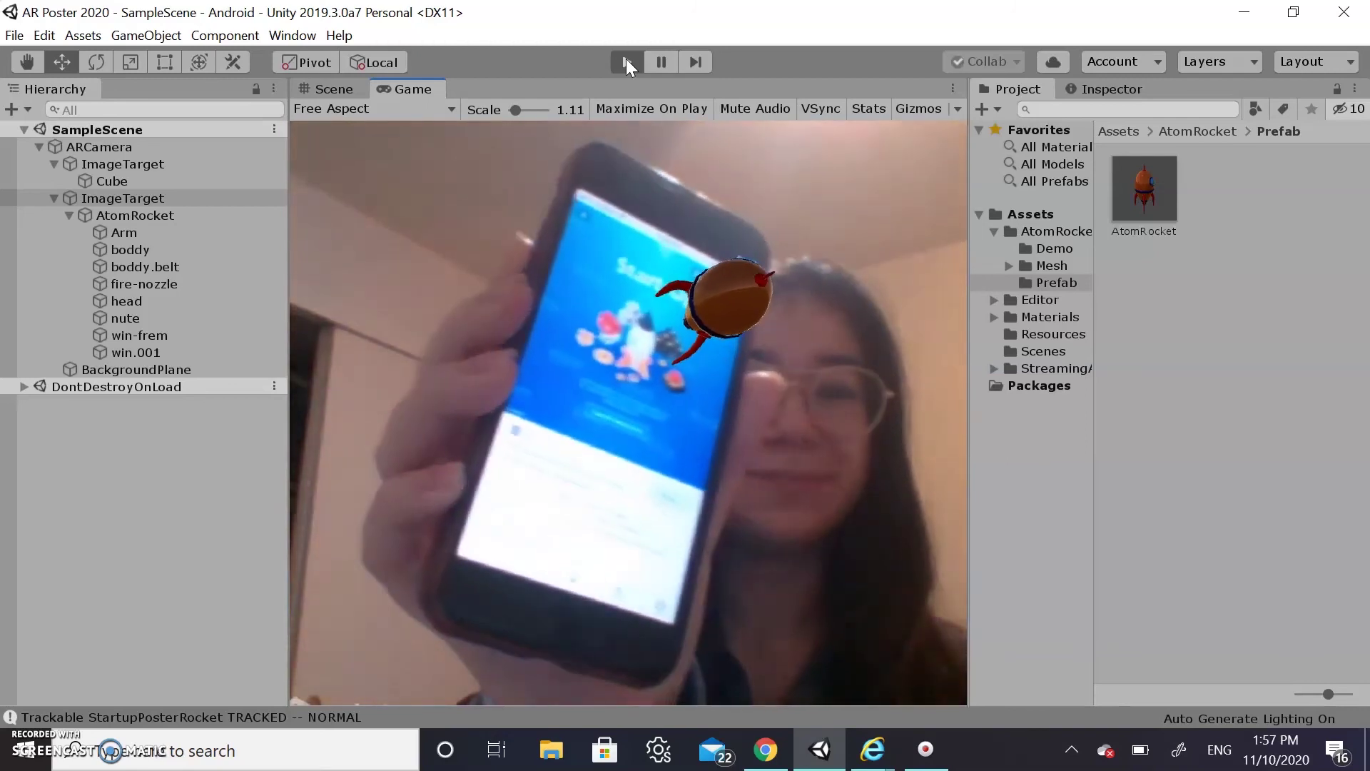
{"action": "left_click", "coordinate": [627, 61]}
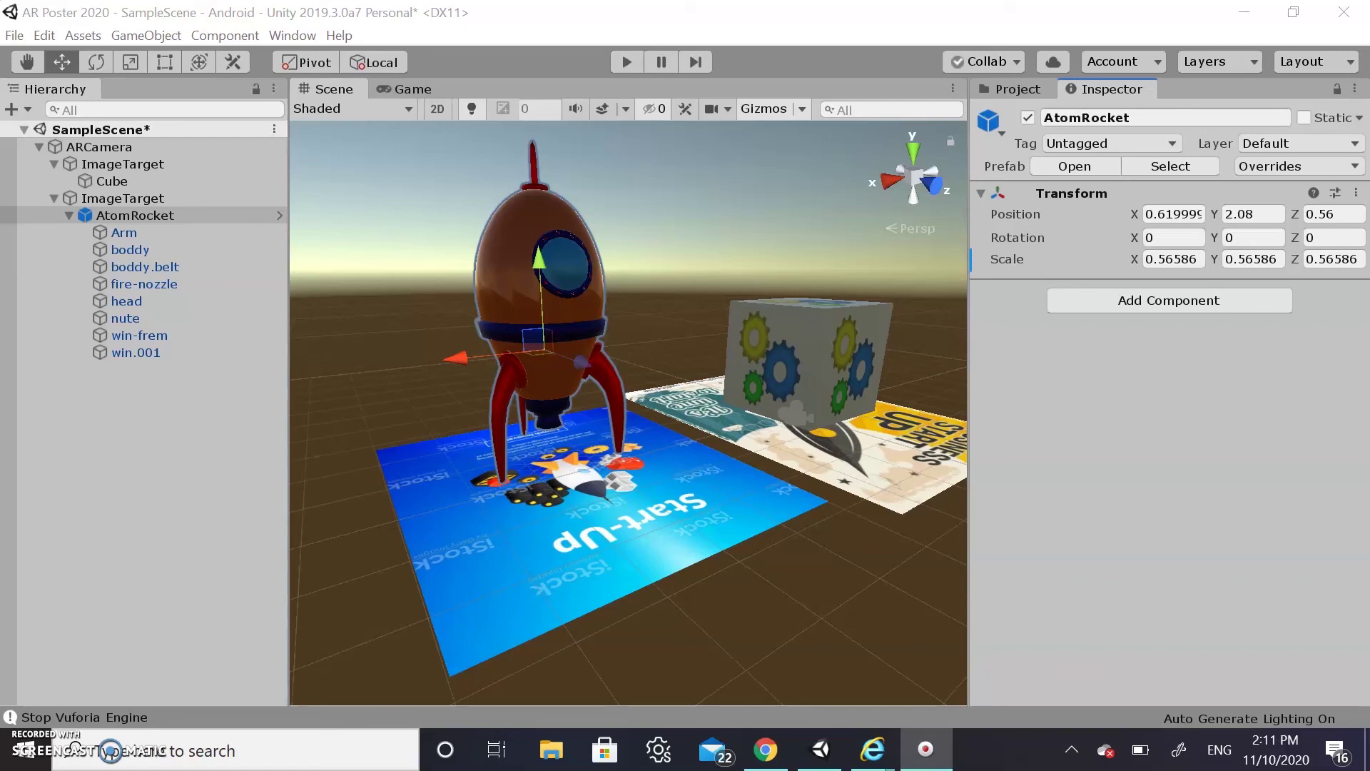
Add an Effects > Particle System component to the AtomRocket
{"action": "left_click", "coordinate": [217, 215]}
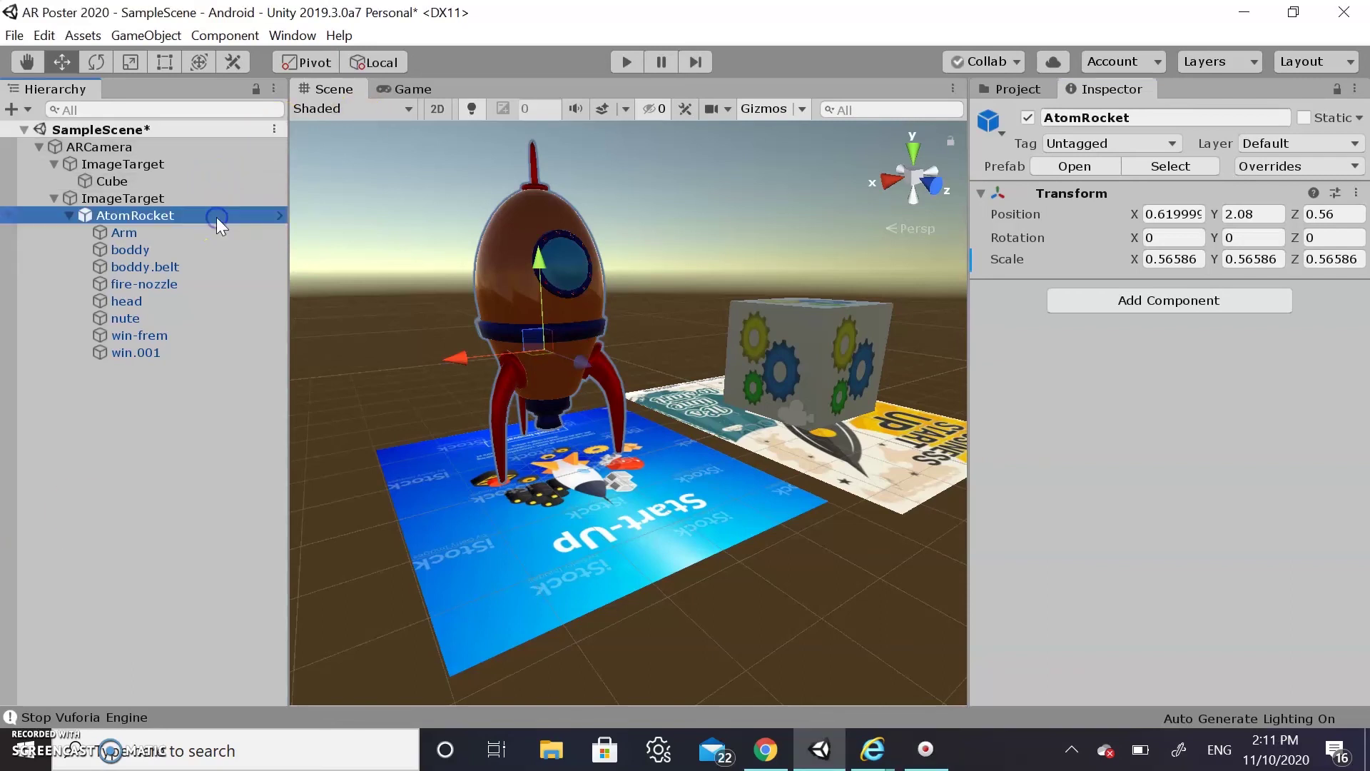
{"action": "left_click", "coordinate": [1147, 301]}
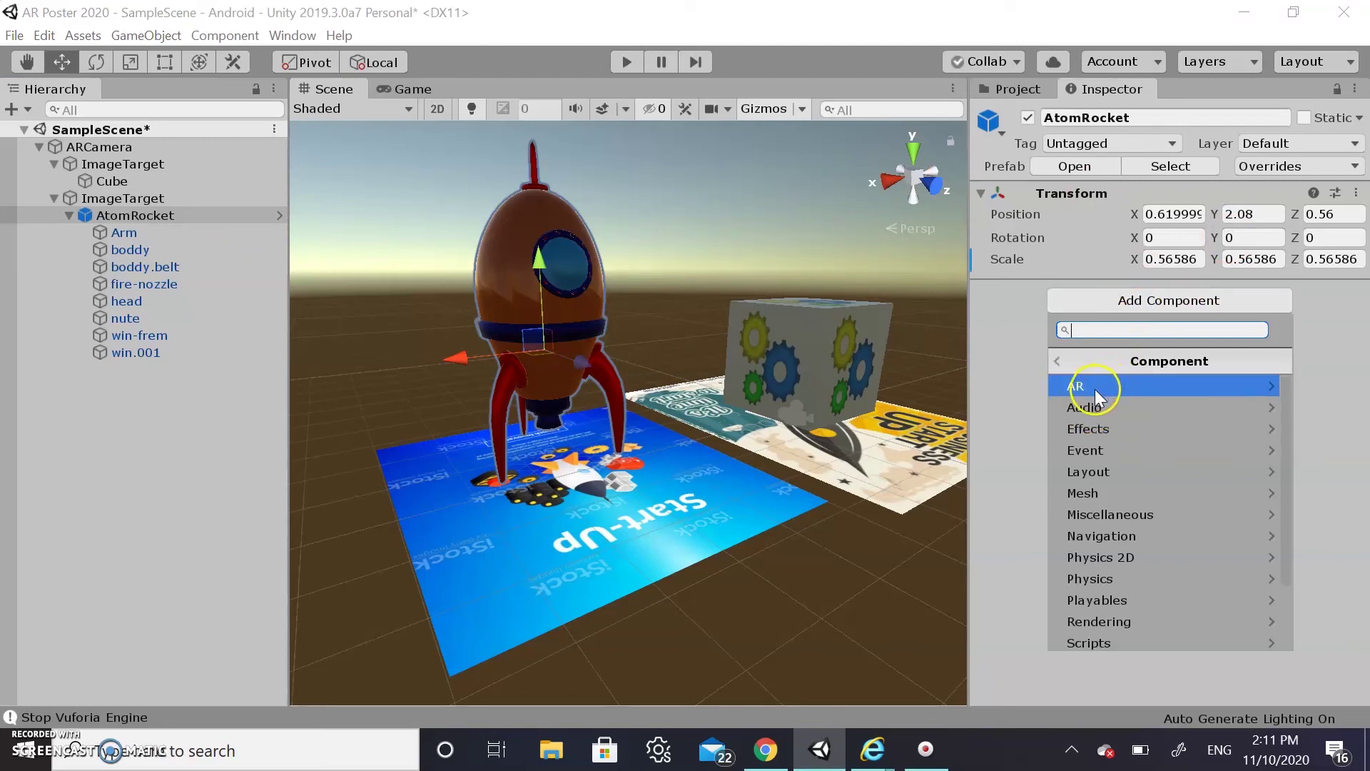
{"action": "left_click", "coordinate": [1087, 430]}
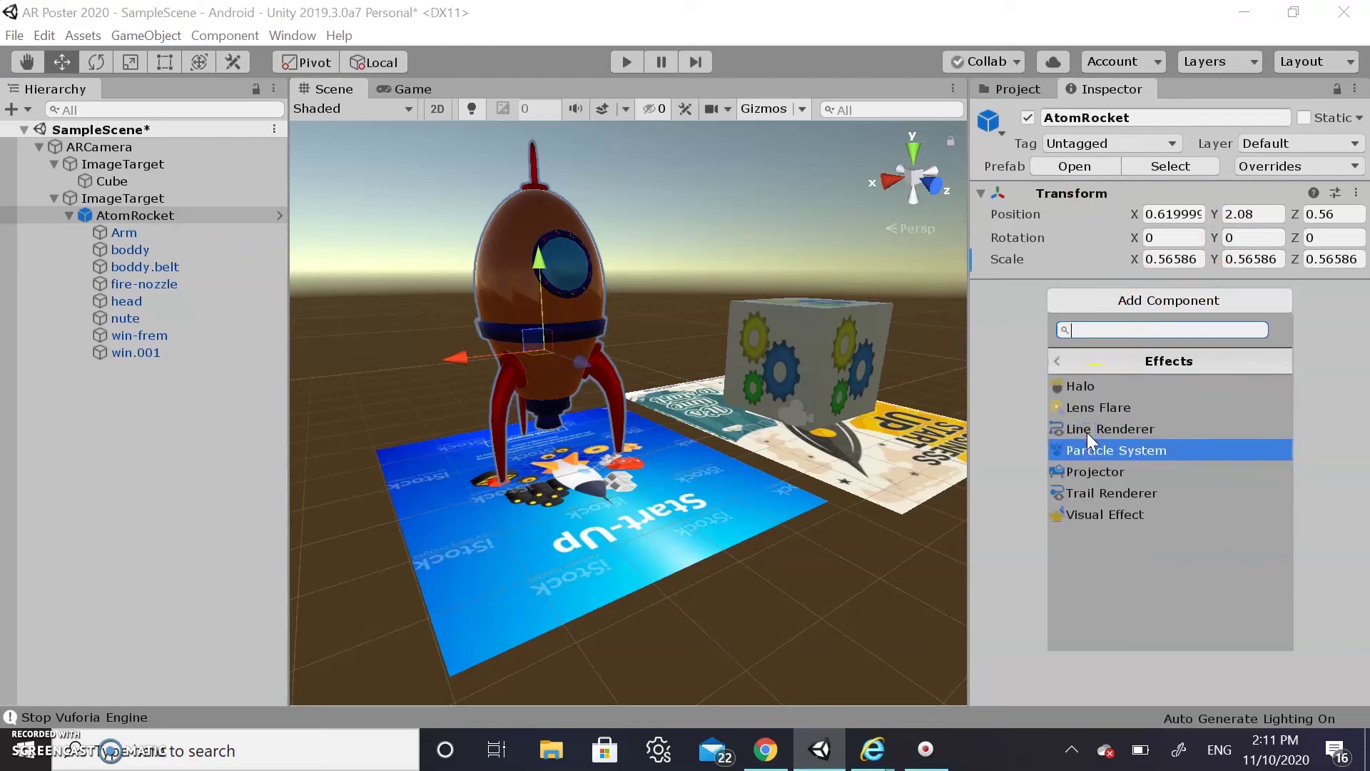
{"action": "left_click", "coordinate": [1103, 450]}
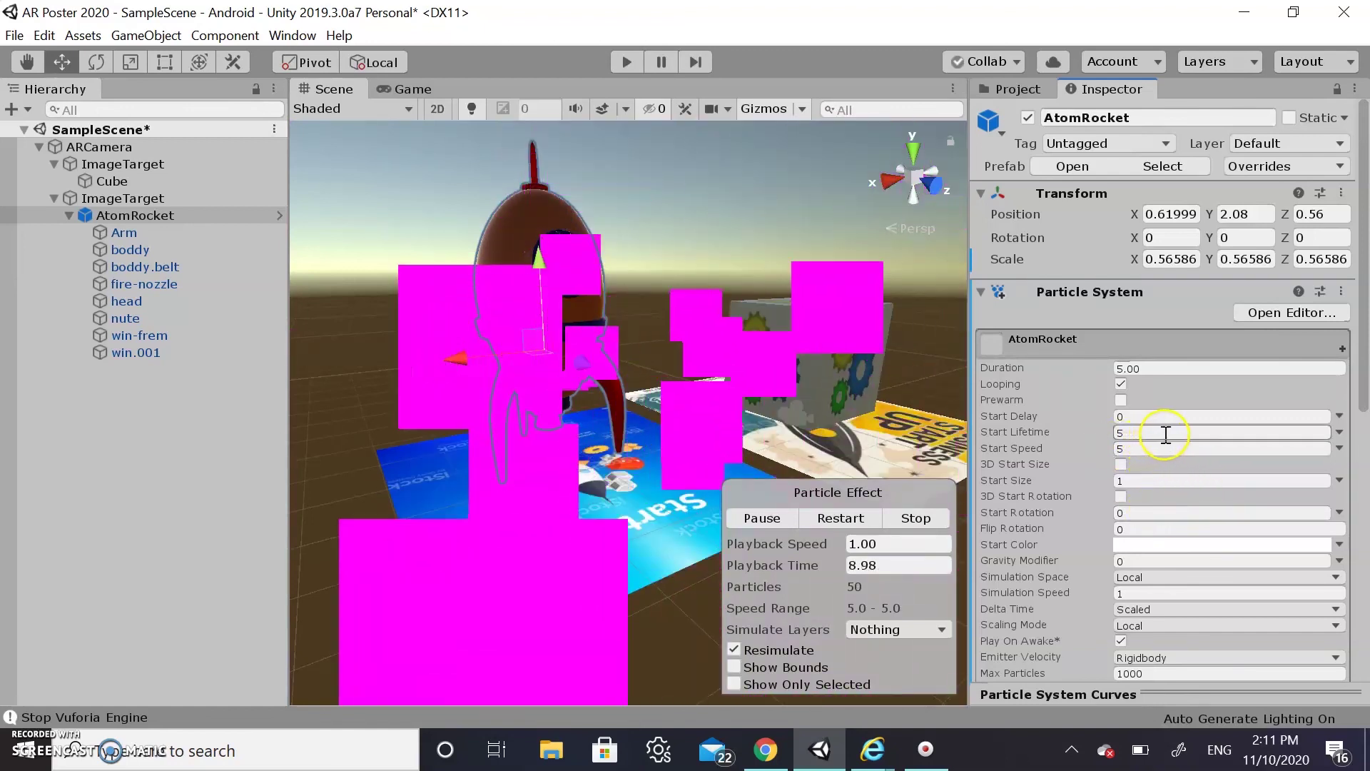
Set the particles' Start Size to 0.3
{"action": "left_click", "coordinate": [1150, 481]}
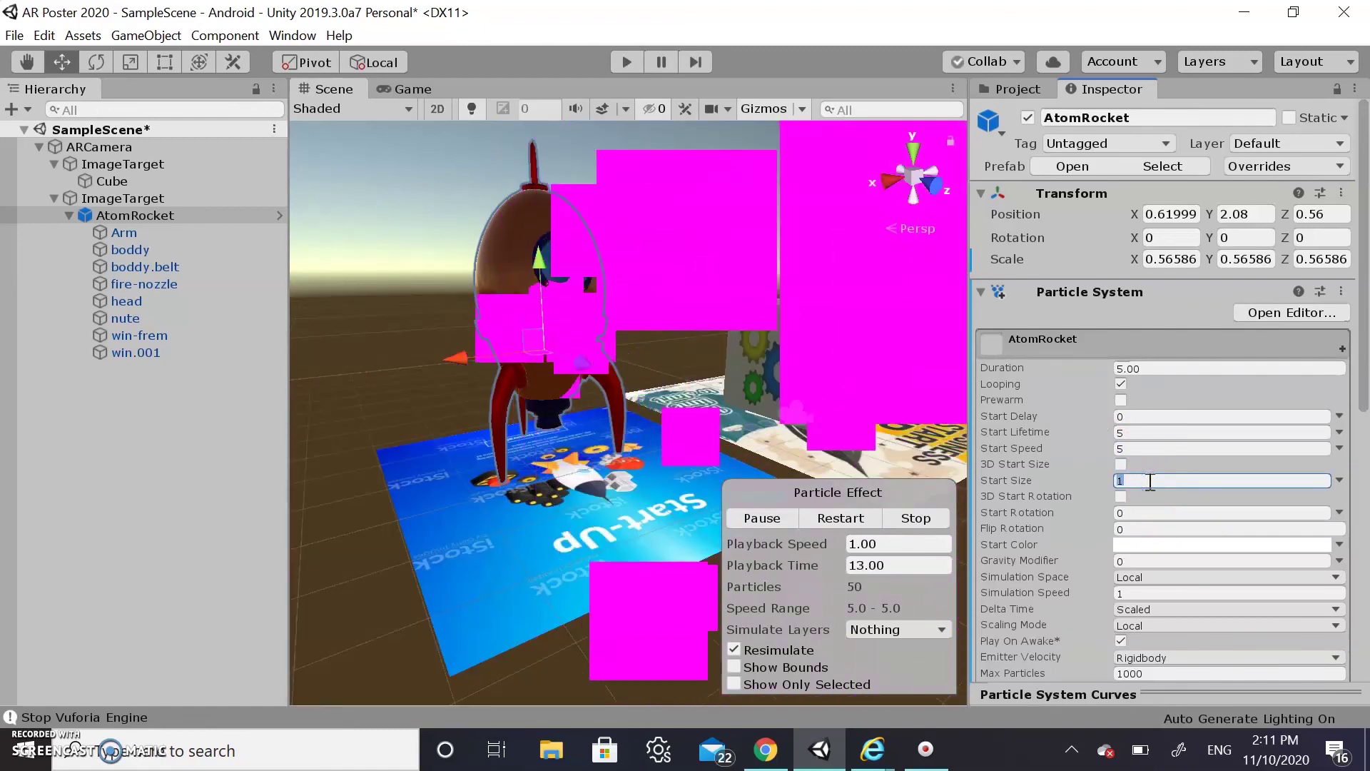
{"action": "type", "text": ".5"}
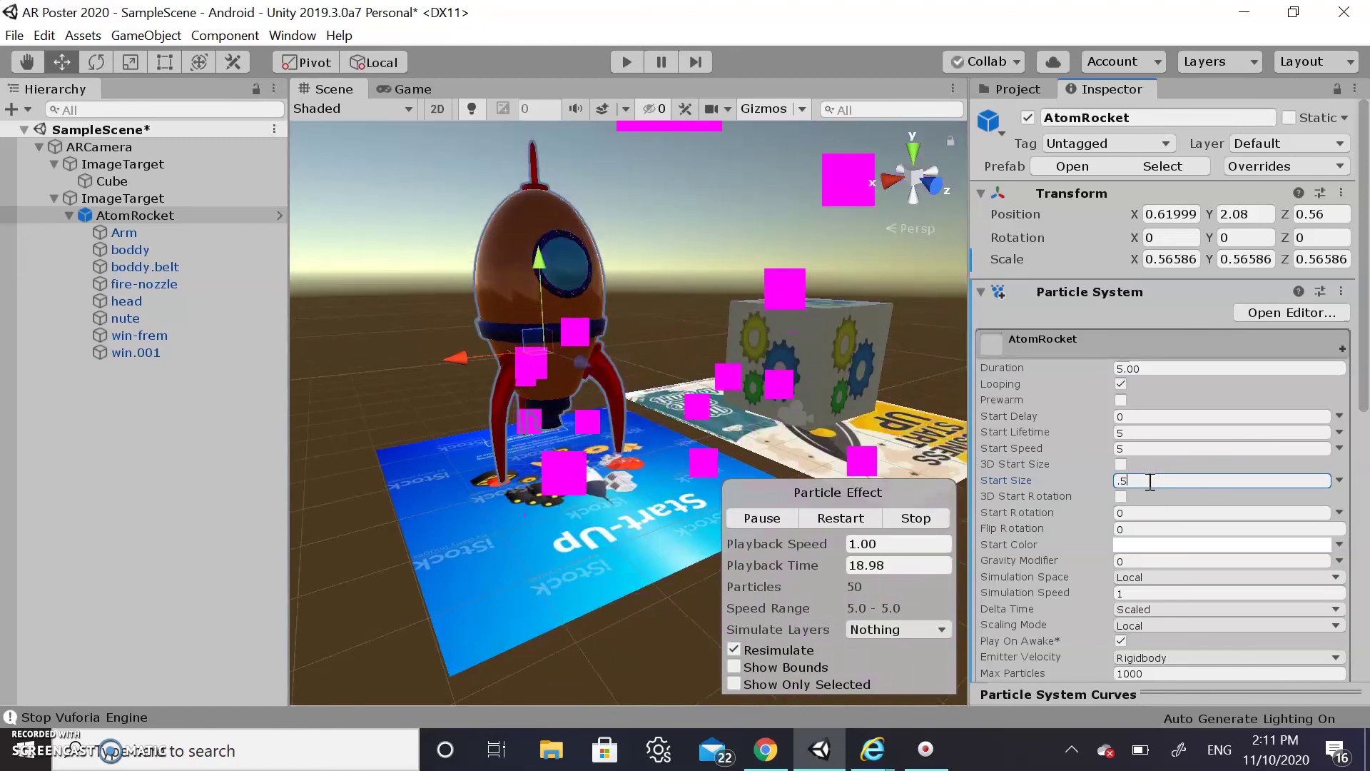
{"action": "key", "text": "BackSpace"}
{"action": "key", "text": "BackSpace"}
{"action": "type", "text": ".25"}
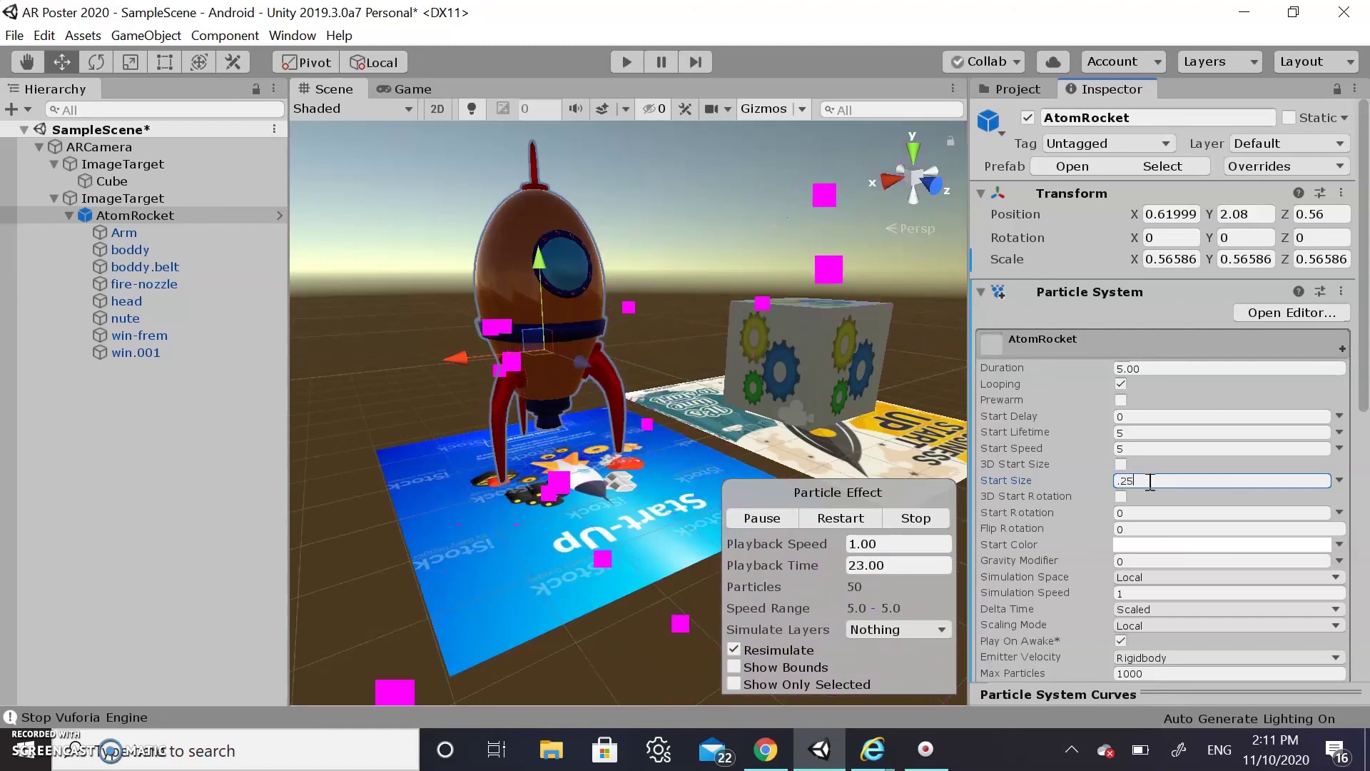
{"action": "key", "text": "BackSpace"}
{"action": "key", "text": "BackSpace"}
{"action": "key", "text": "BackSpace"}
{"action": "type", "text": ".3"}
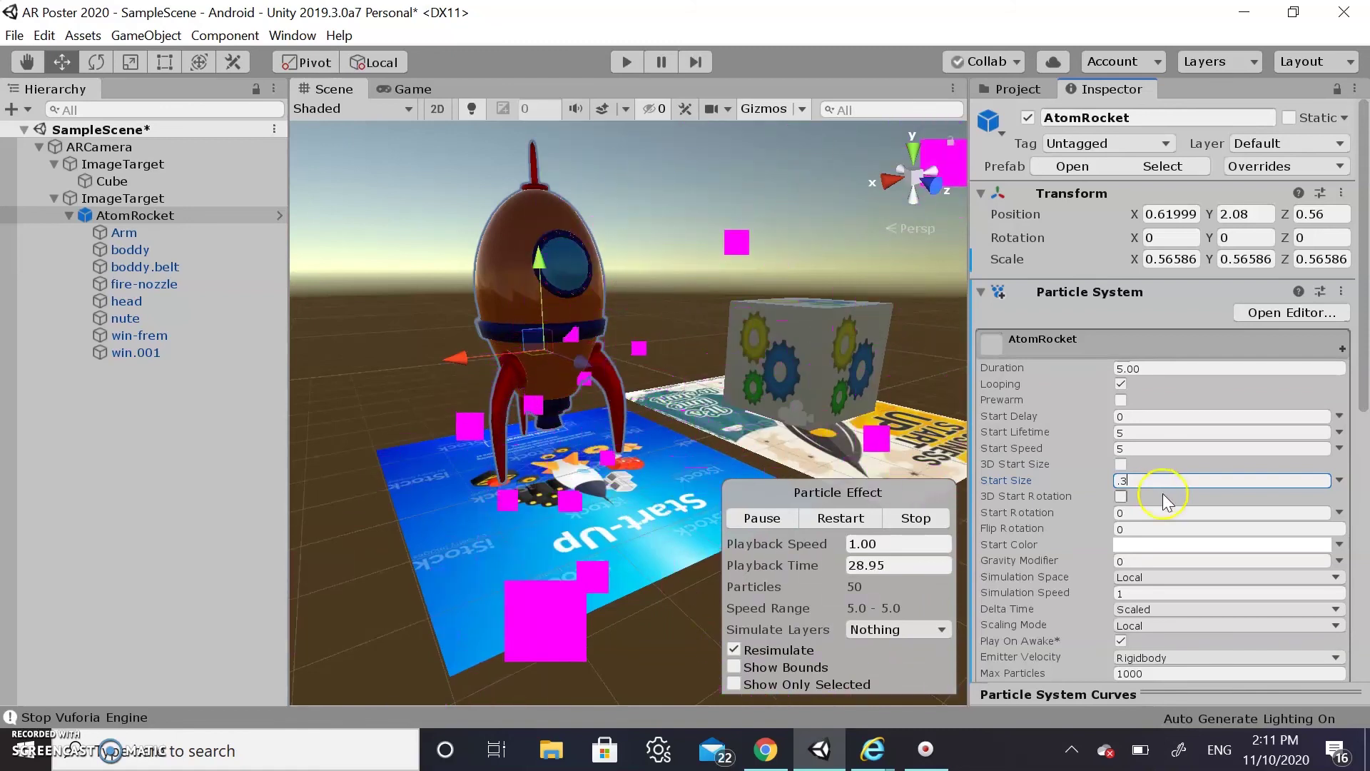
In the Shape module, set the cone Angle to 10 and Radius to 0.3
{"action": "scroll", "coordinate": [1196, 574], "scroll_direction": "down", "scroll_amount": 1}
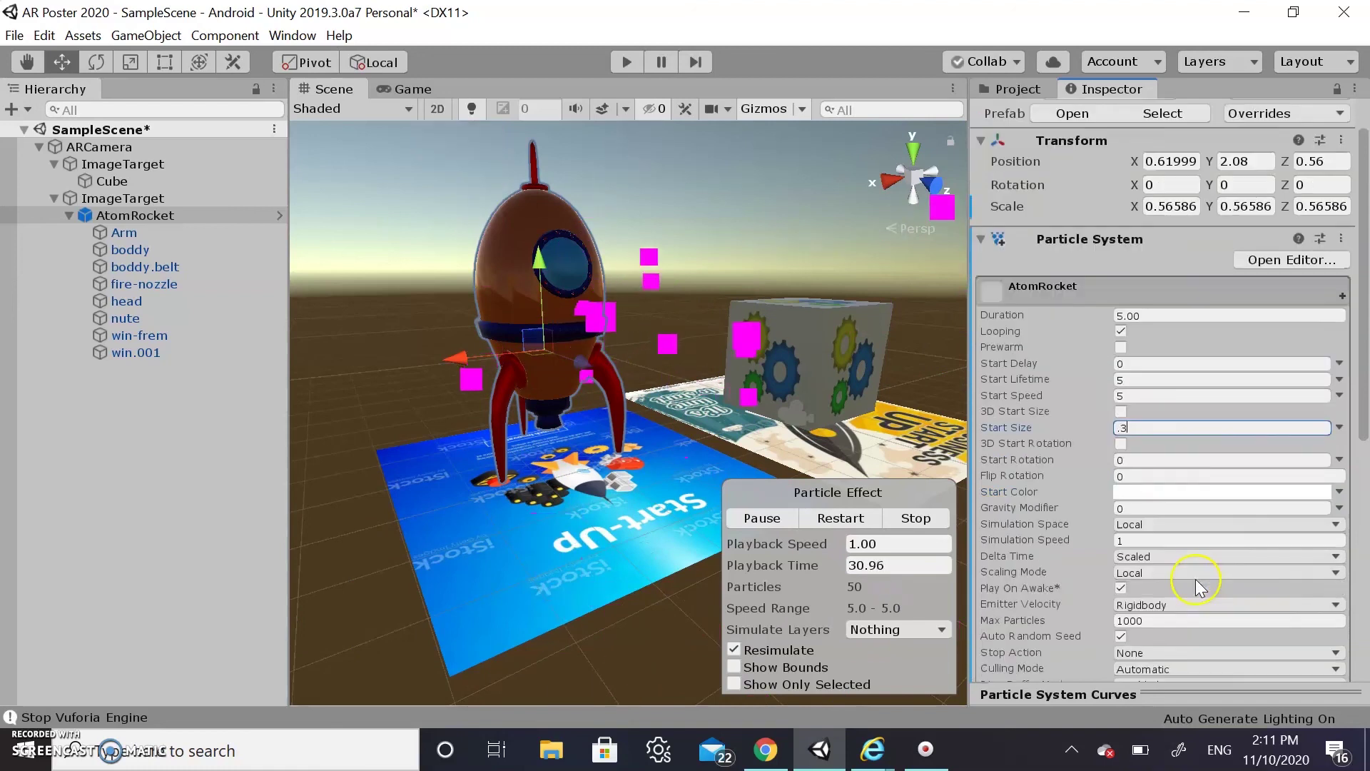
{"action": "scroll", "coordinate": [1197, 580], "scroll_direction": "down", "scroll_amount": 3}
{"action": "scroll", "coordinate": [1072, 414], "scroll_direction": "down", "scroll_amount": 3}
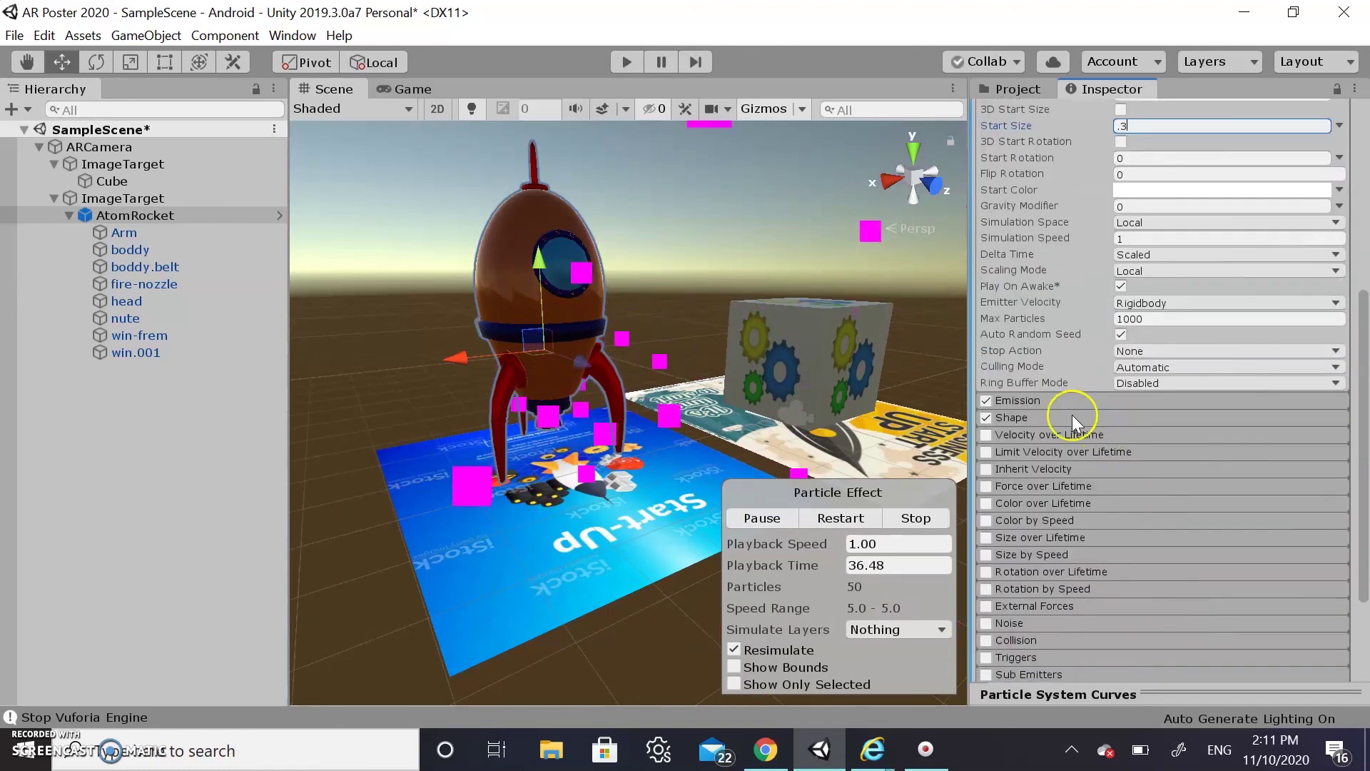
{"action": "left_click", "coordinate": [1041, 421]}
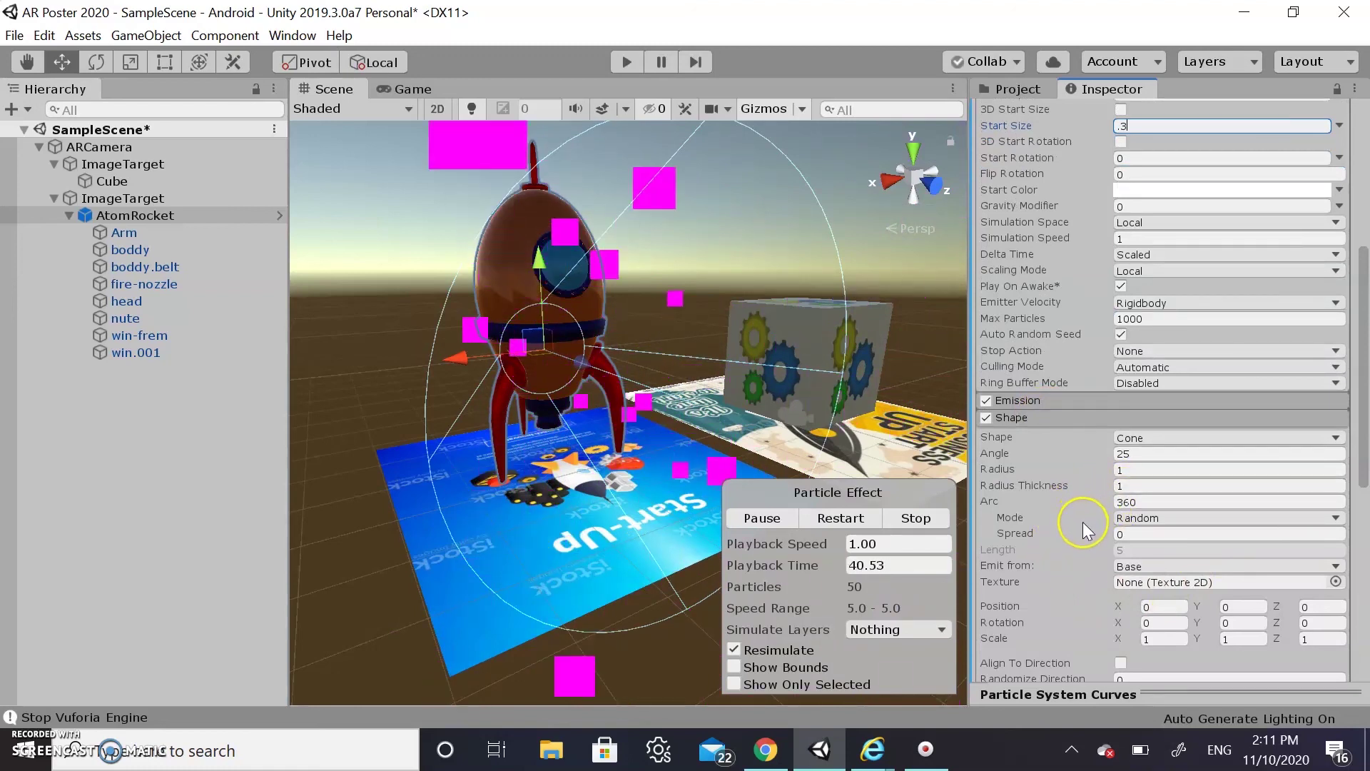
{"action": "left_click", "coordinate": [1149, 453]}
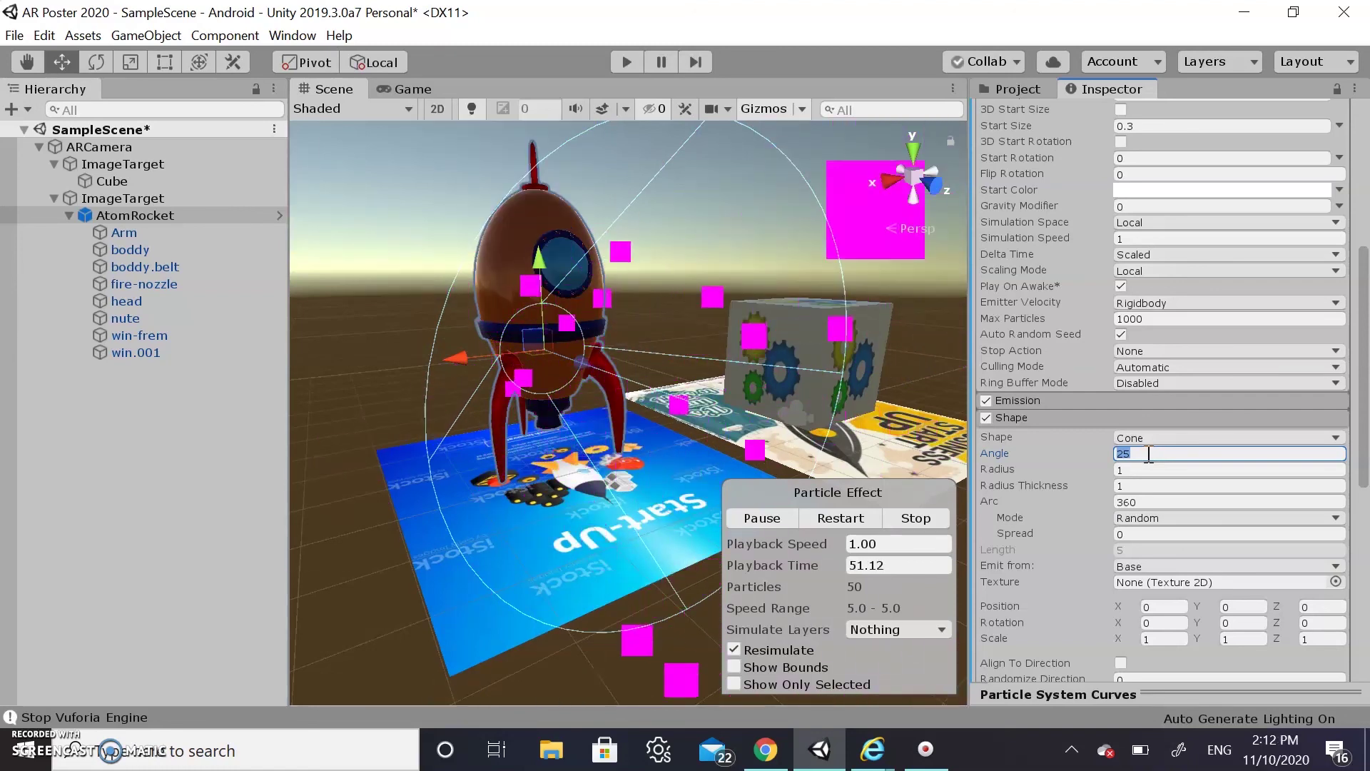
{"action": "type", "text": "10"}
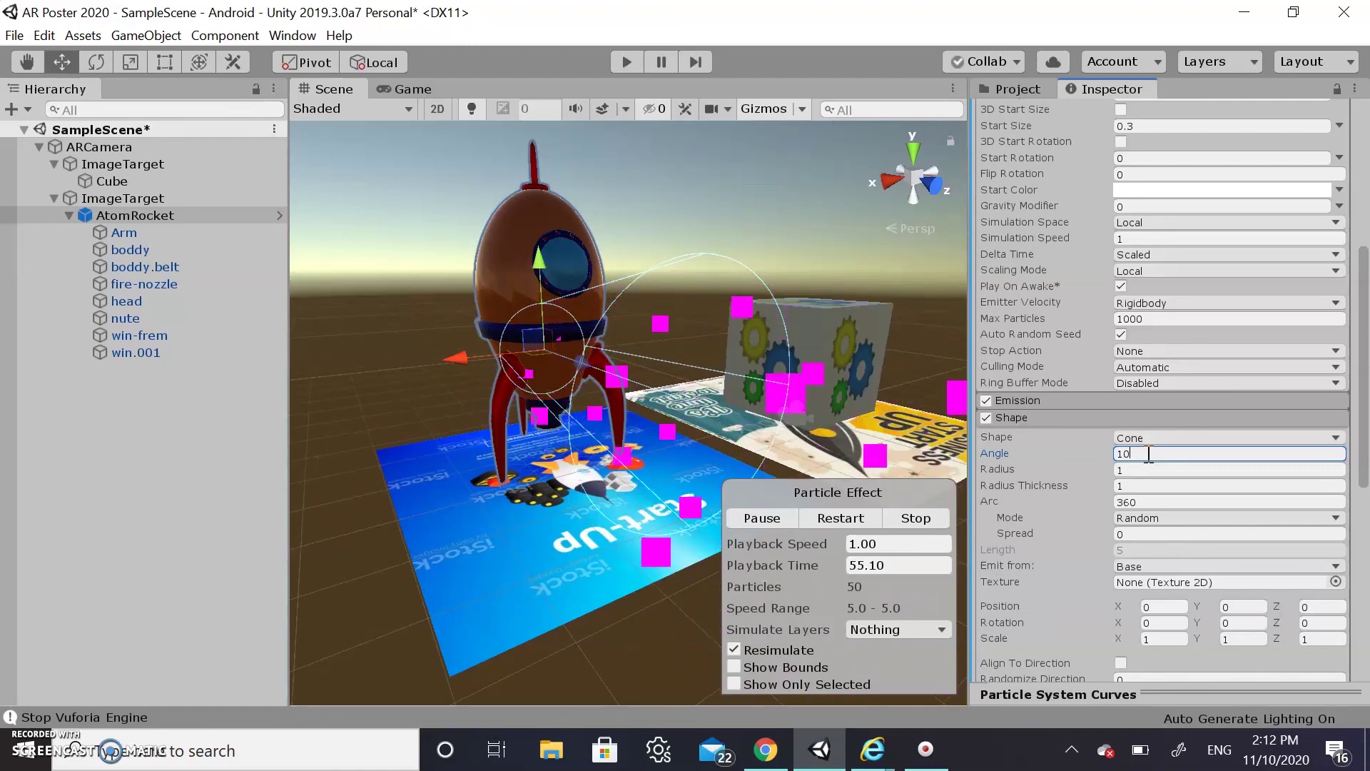
{"action": "left_click", "coordinate": [1148, 470]}
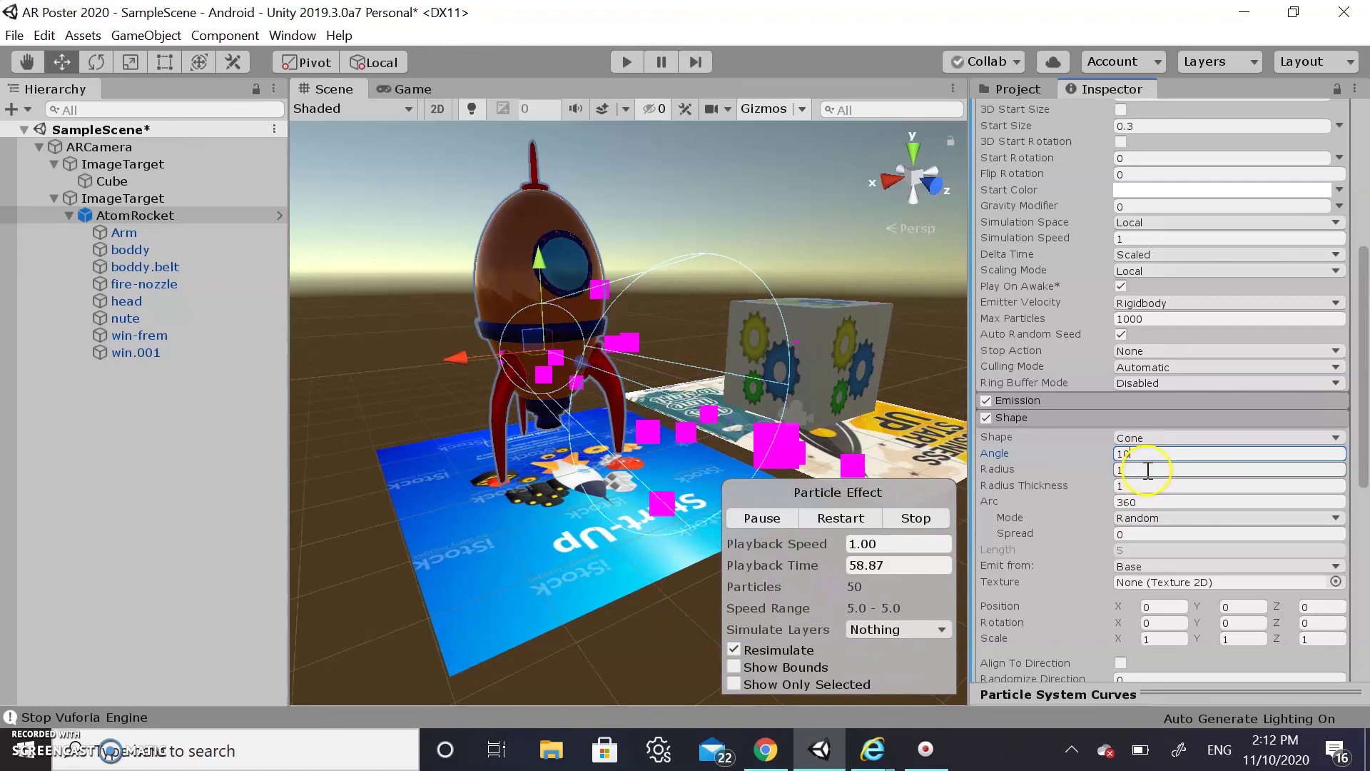
{"action": "left_click", "coordinate": [1145, 468]}
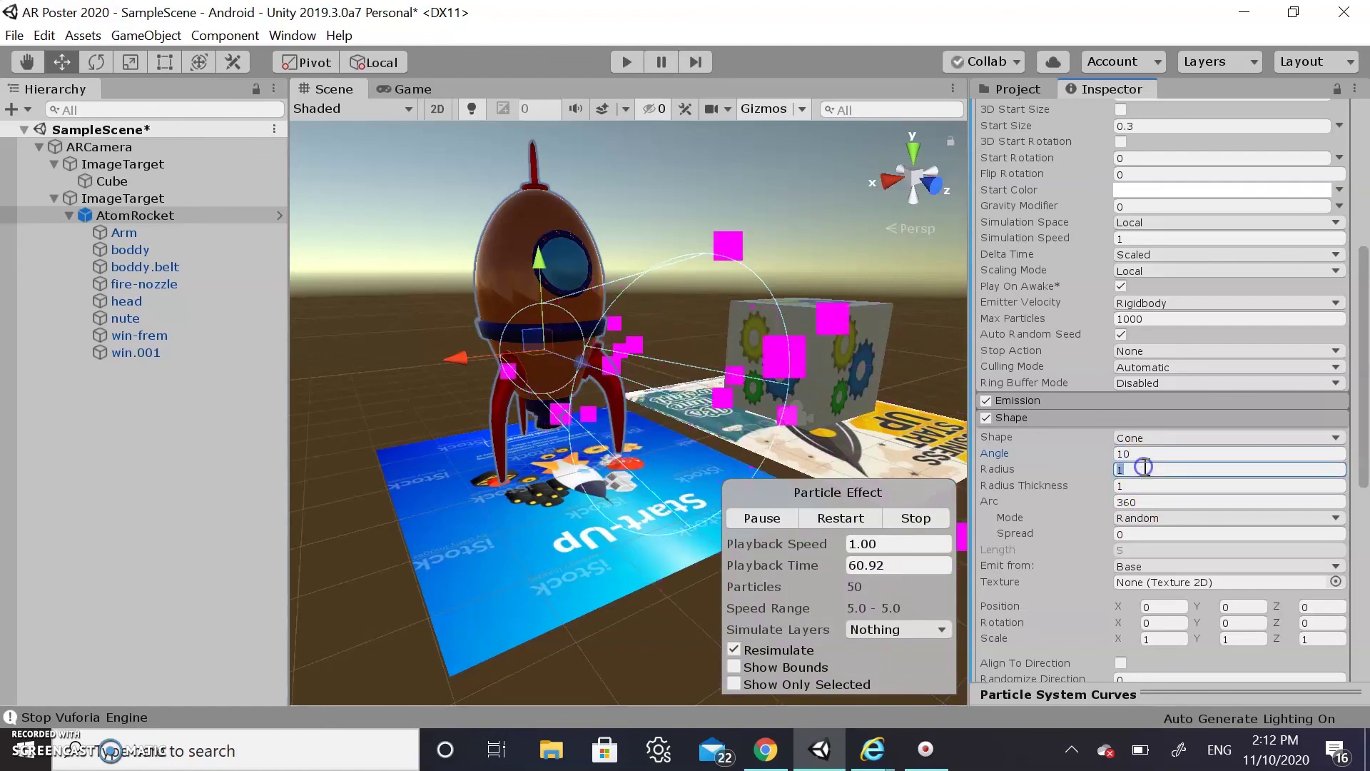
{"action": "key", "text": "BackSpace"}
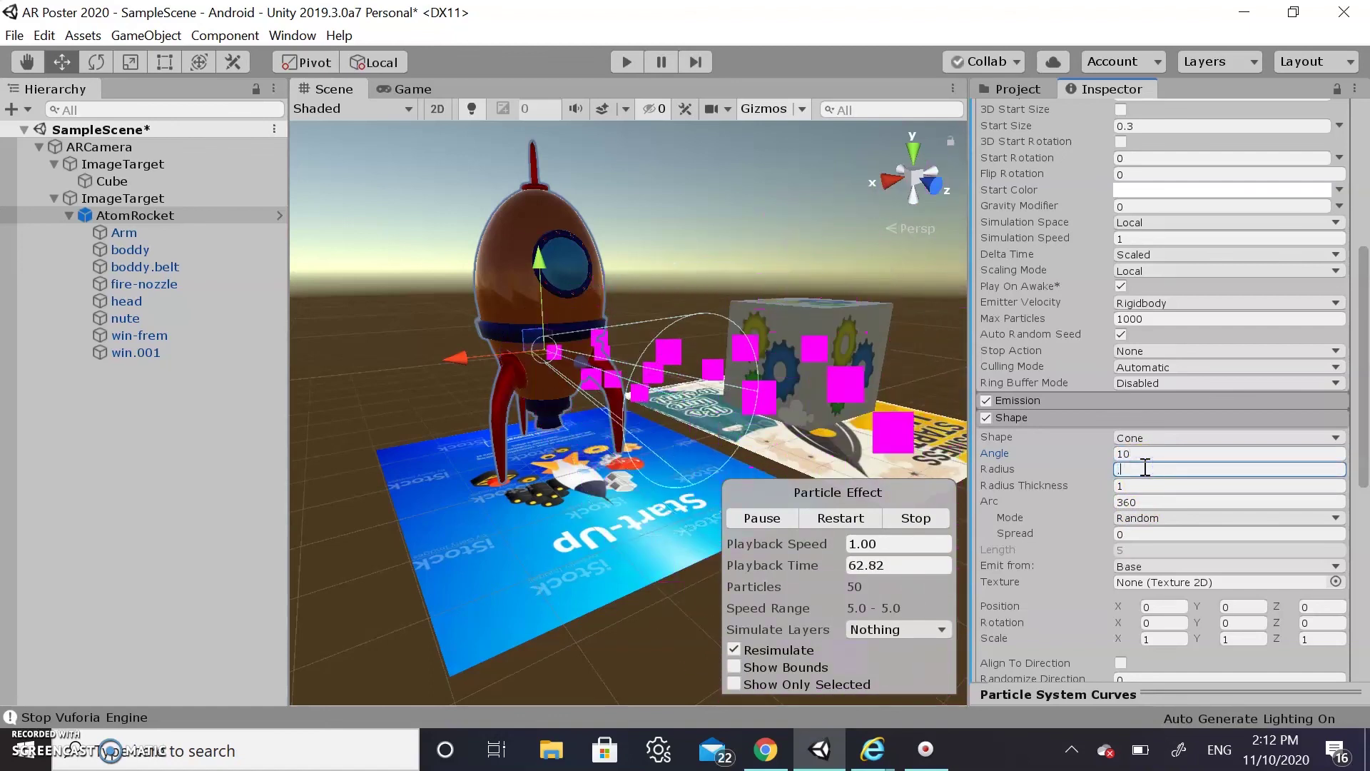
{"action": "type", "text": ".3"}
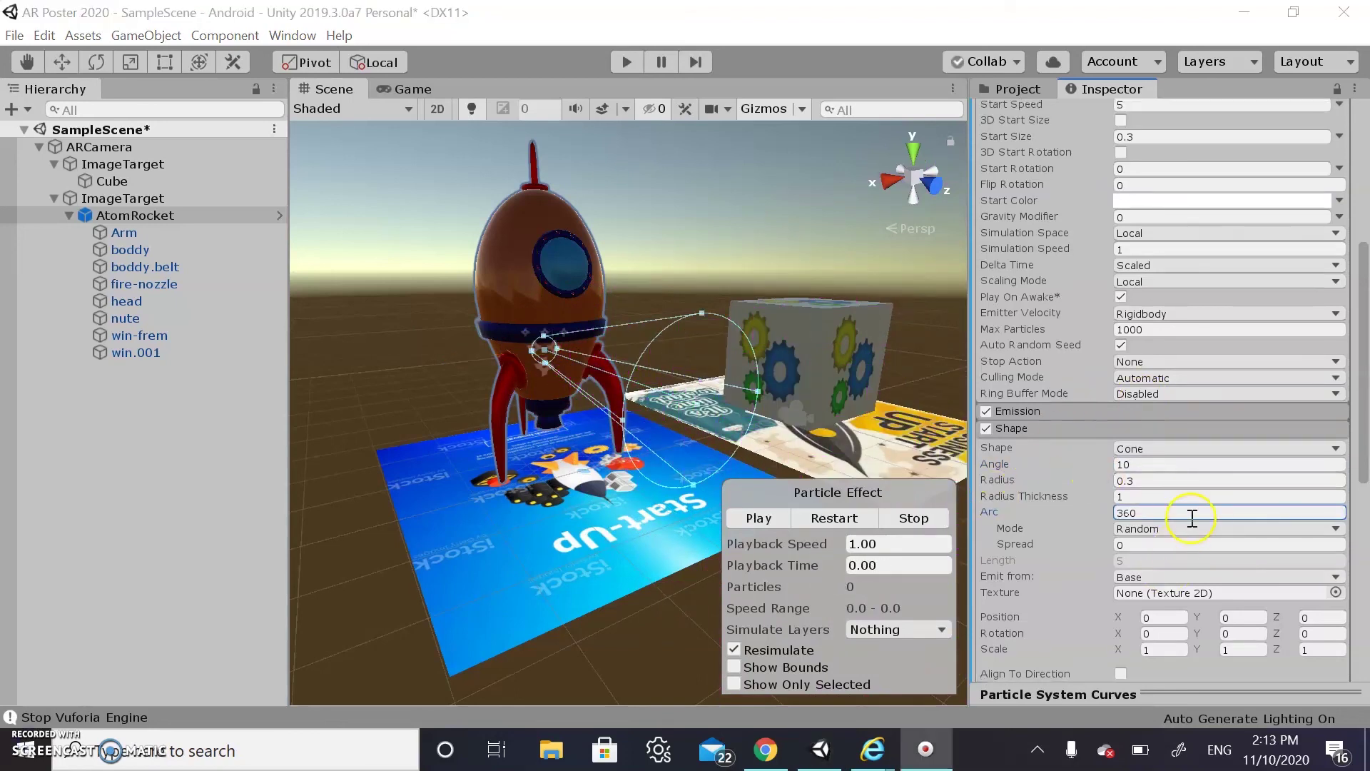
Rotate the emitter cone with the Shape gizmo to point down beneath the rocket
{"action": "scroll", "coordinate": [1192, 518], "scroll_direction": "down", "scroll_amount": 5}
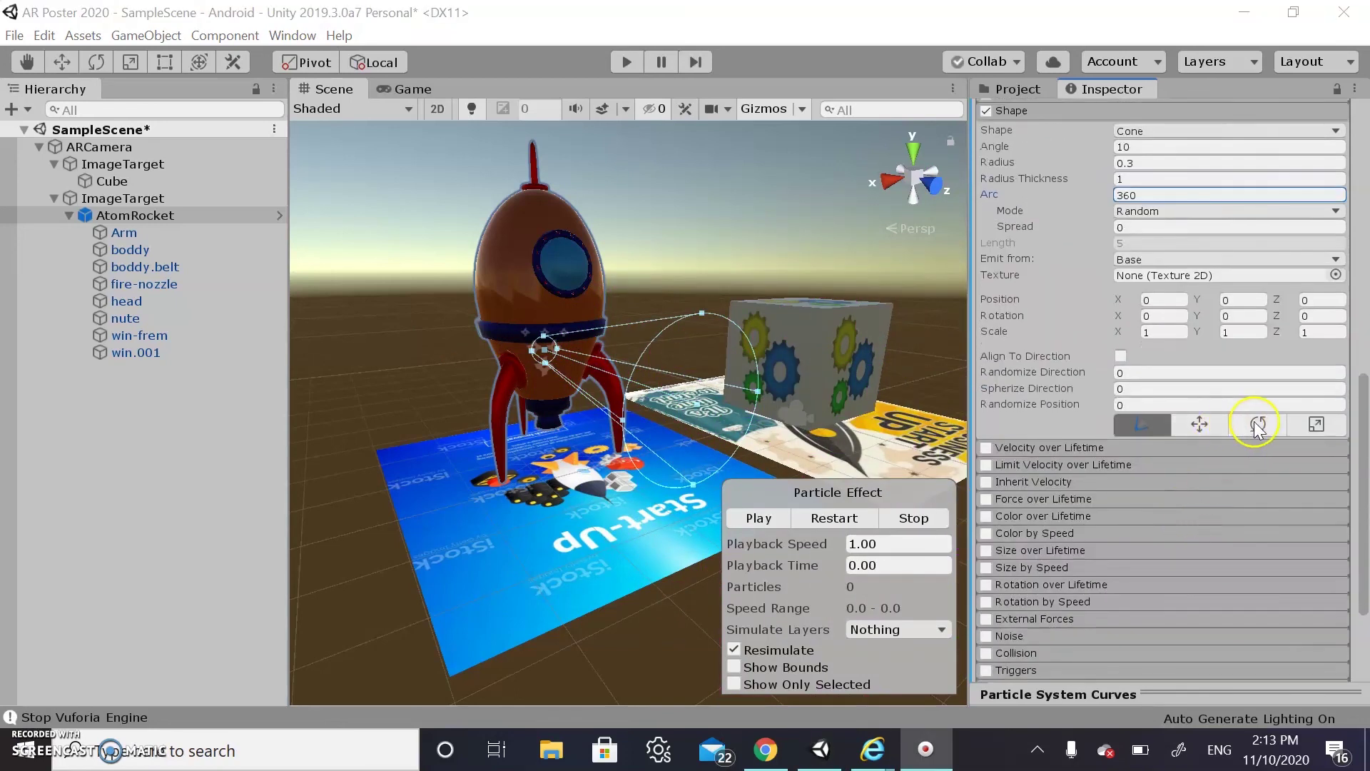
{"action": "left_click", "coordinate": [1257, 425]}
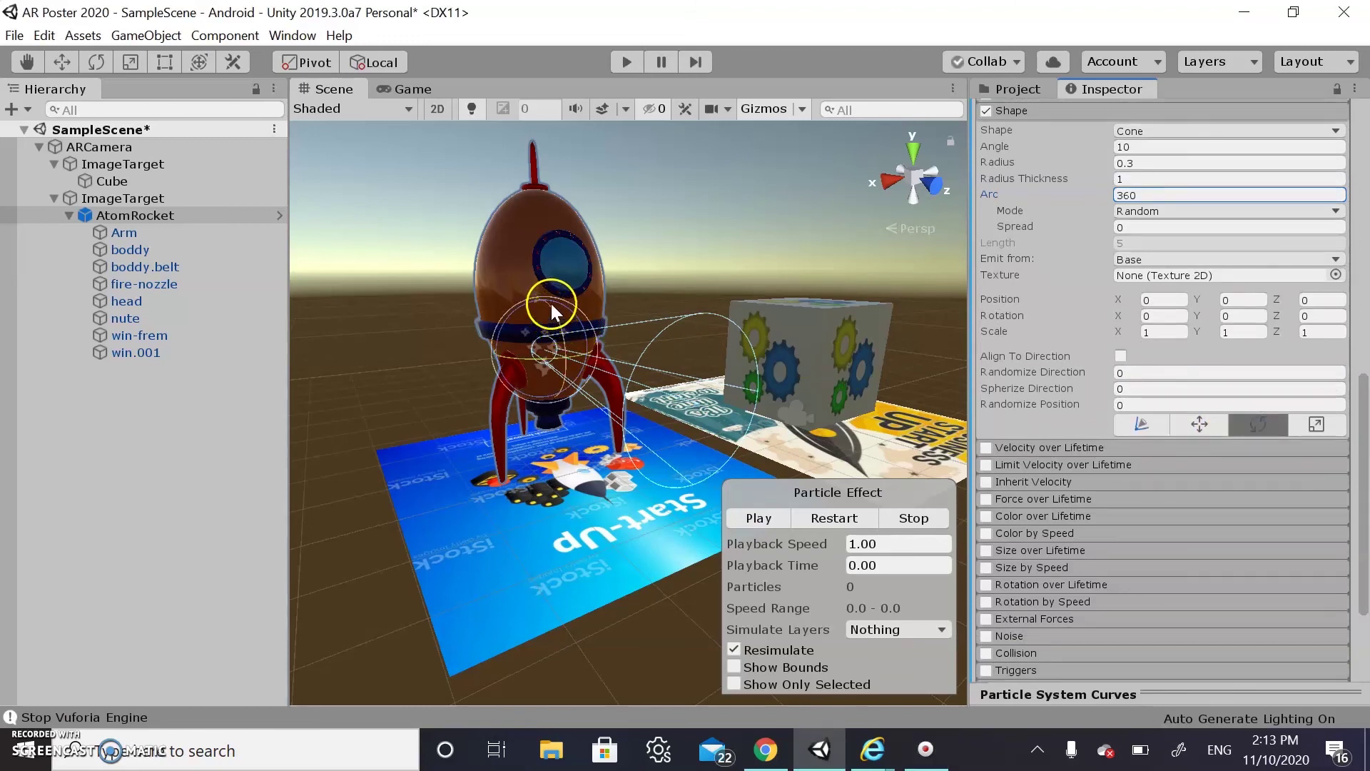
{"action": "left_click_drag", "start_coordinate": [555, 310], "coordinate": [568, 447]}
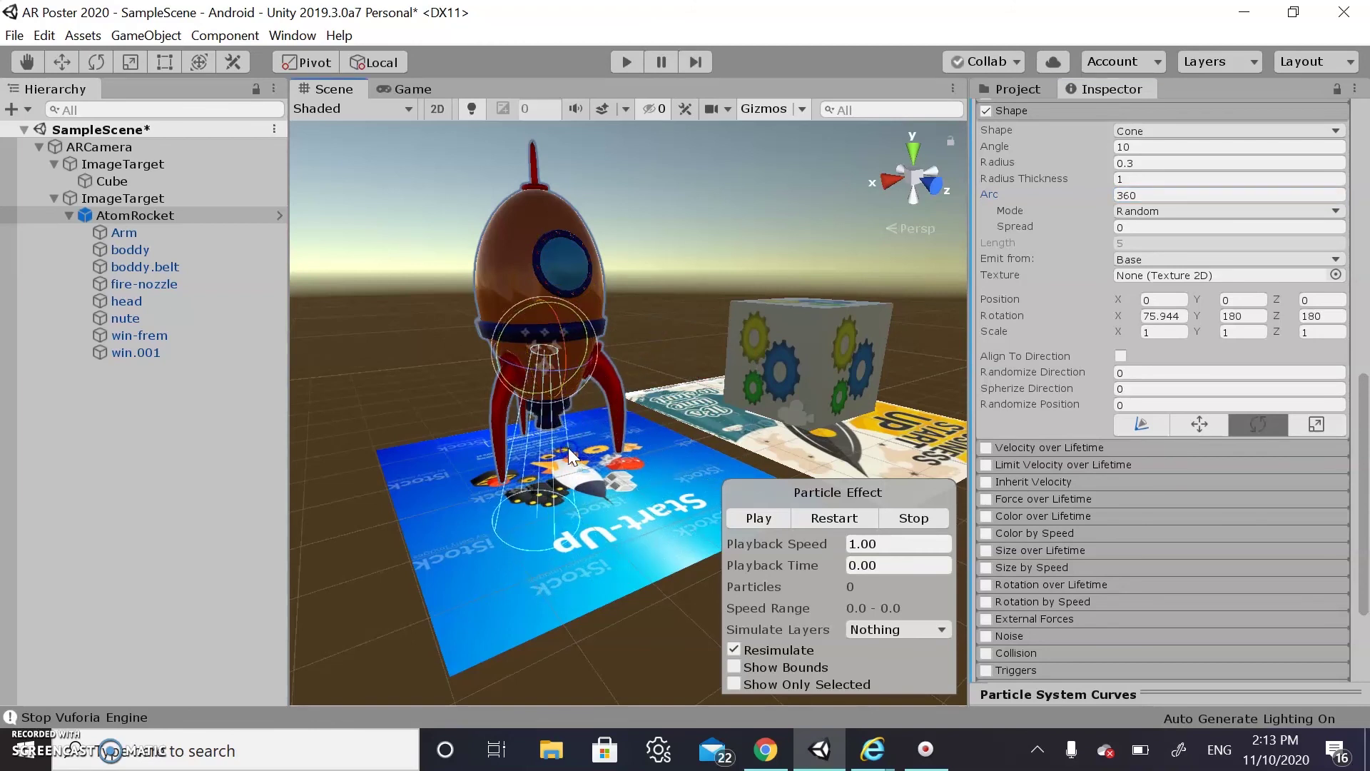
{"action": "left_click_drag", "start_coordinate": [504, 378], "coordinate": [515, 383]}
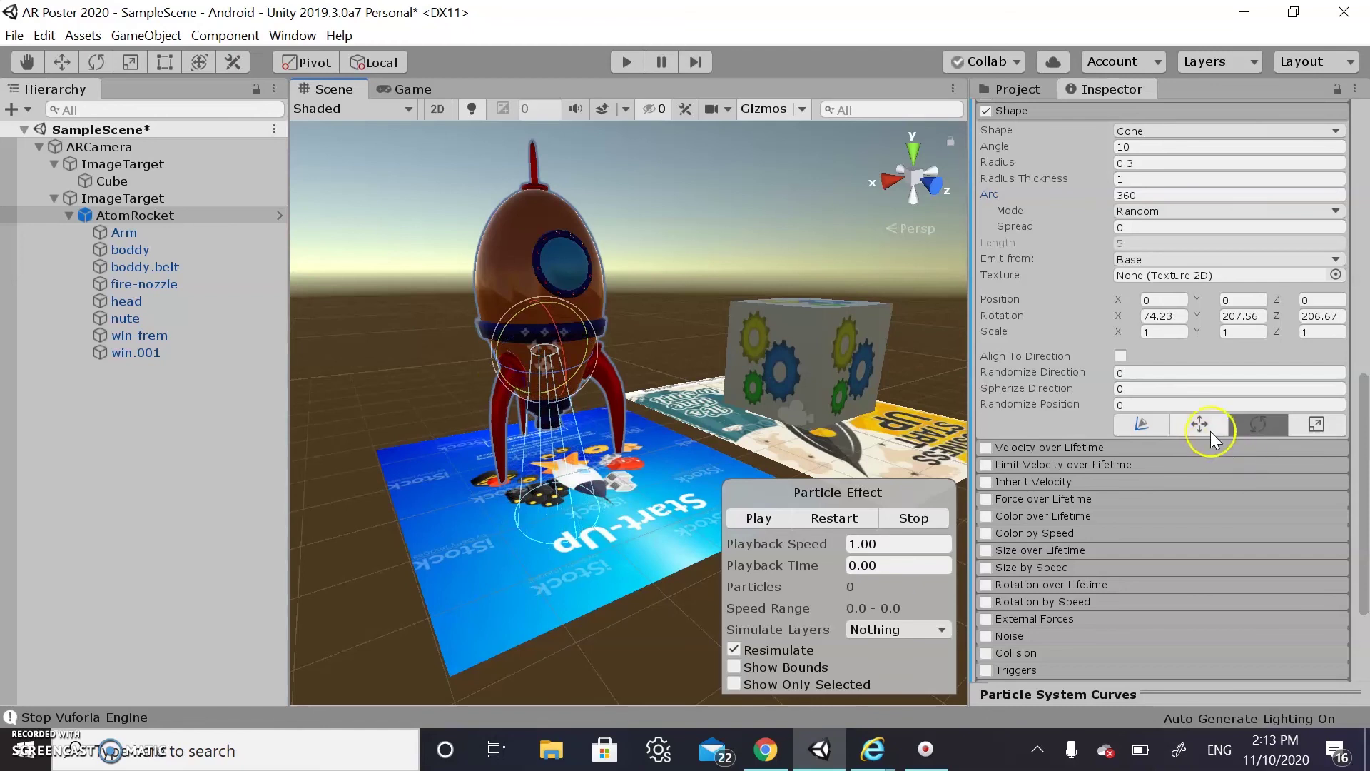
{"action": "left_click", "coordinate": [1204, 428]}
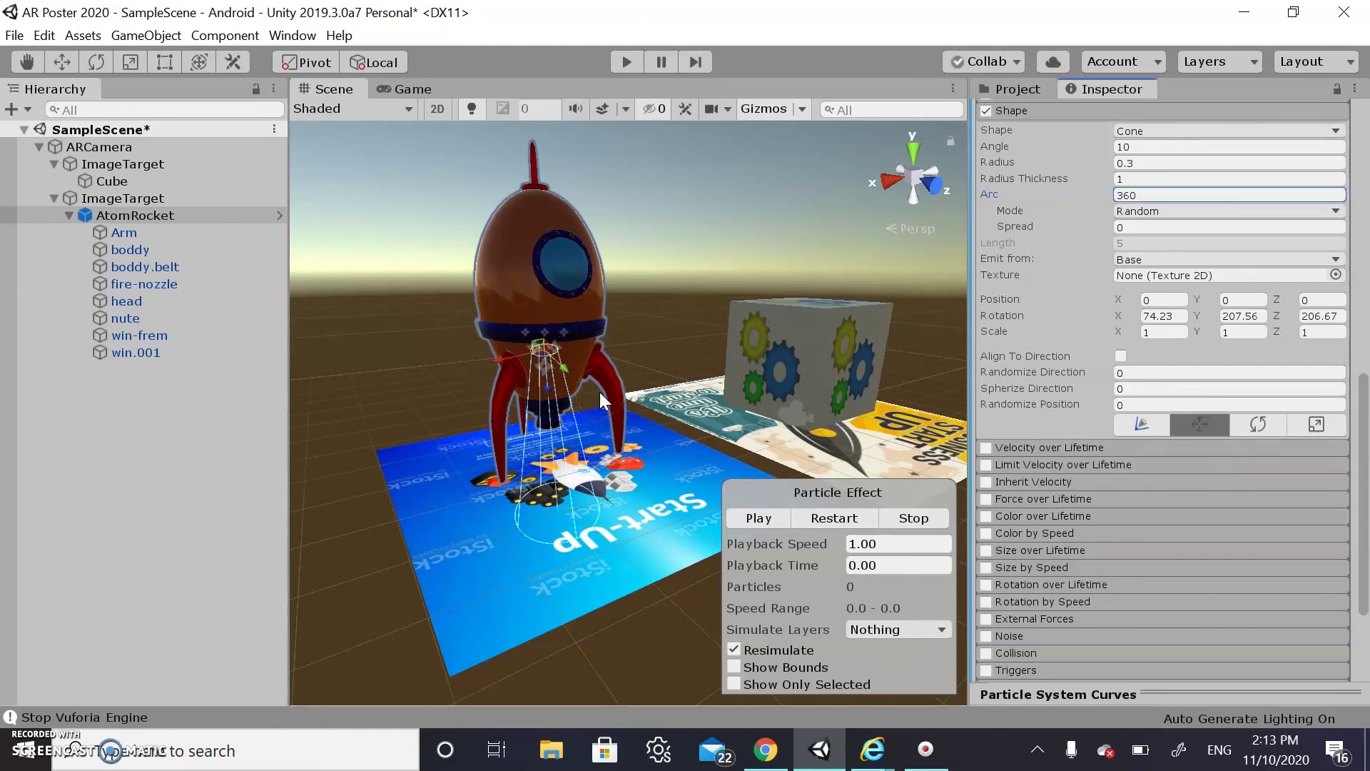
Navigate the Scene view to look at the rocket from another angle
{"action": "left_click", "coordinate": [661, 301]}
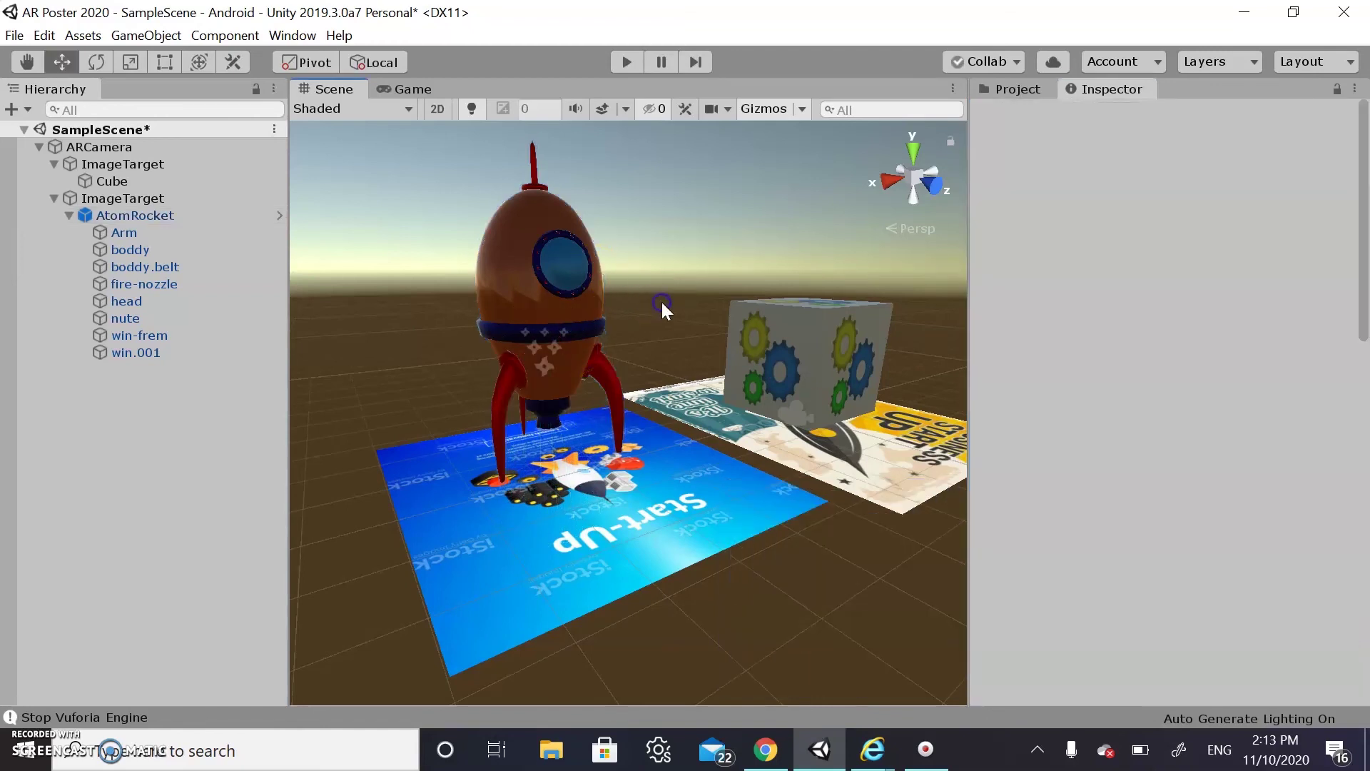
{"action": "key", "text": "Left"}
{"action": "key", "text": "Right"}
{"action": "key", "text": "Up"}
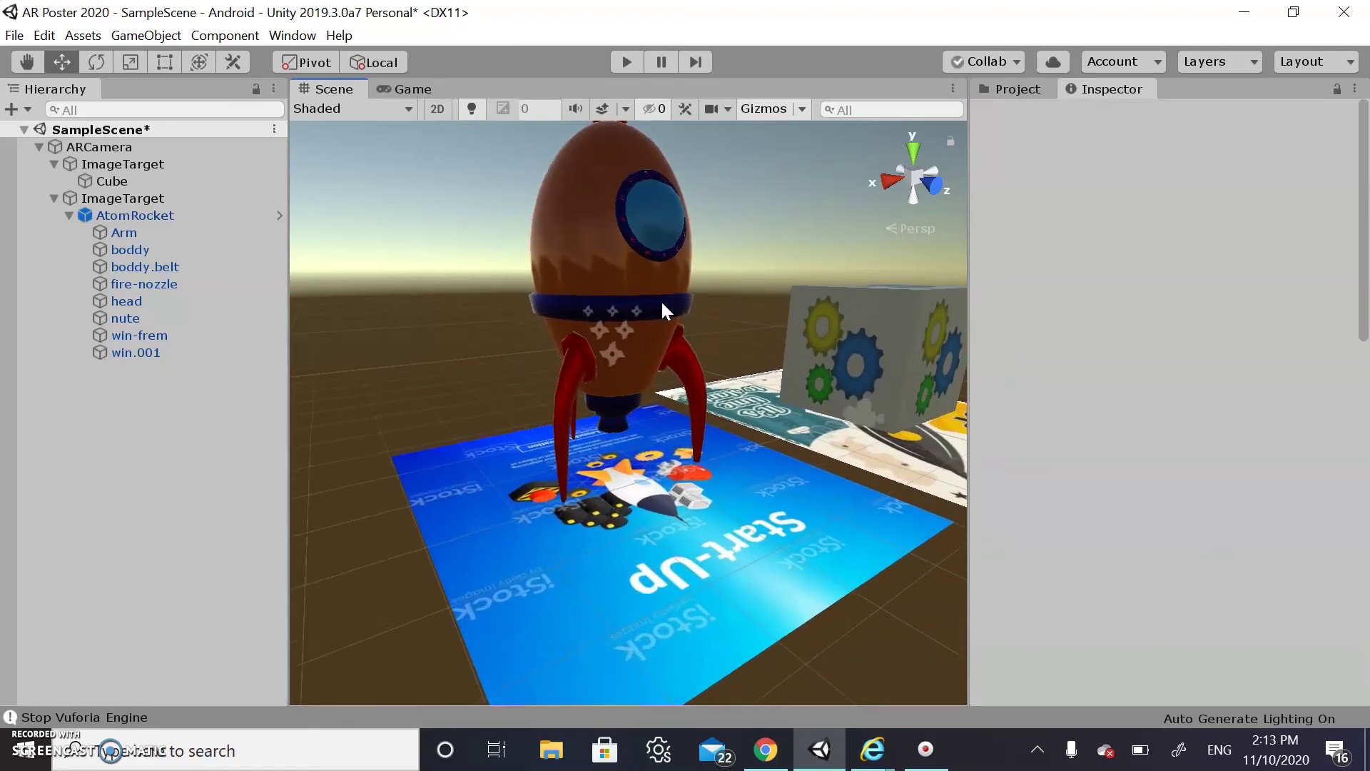
{"action": "key", "text": "Left"}
{"action": "key", "text": "Right"}
{"action": "key", "text": "Down"}
{"action": "right_click_drag", "start_coordinate": [661, 300], "coordinate": [802, 326]}
{"action": "key", "text": "Left"}
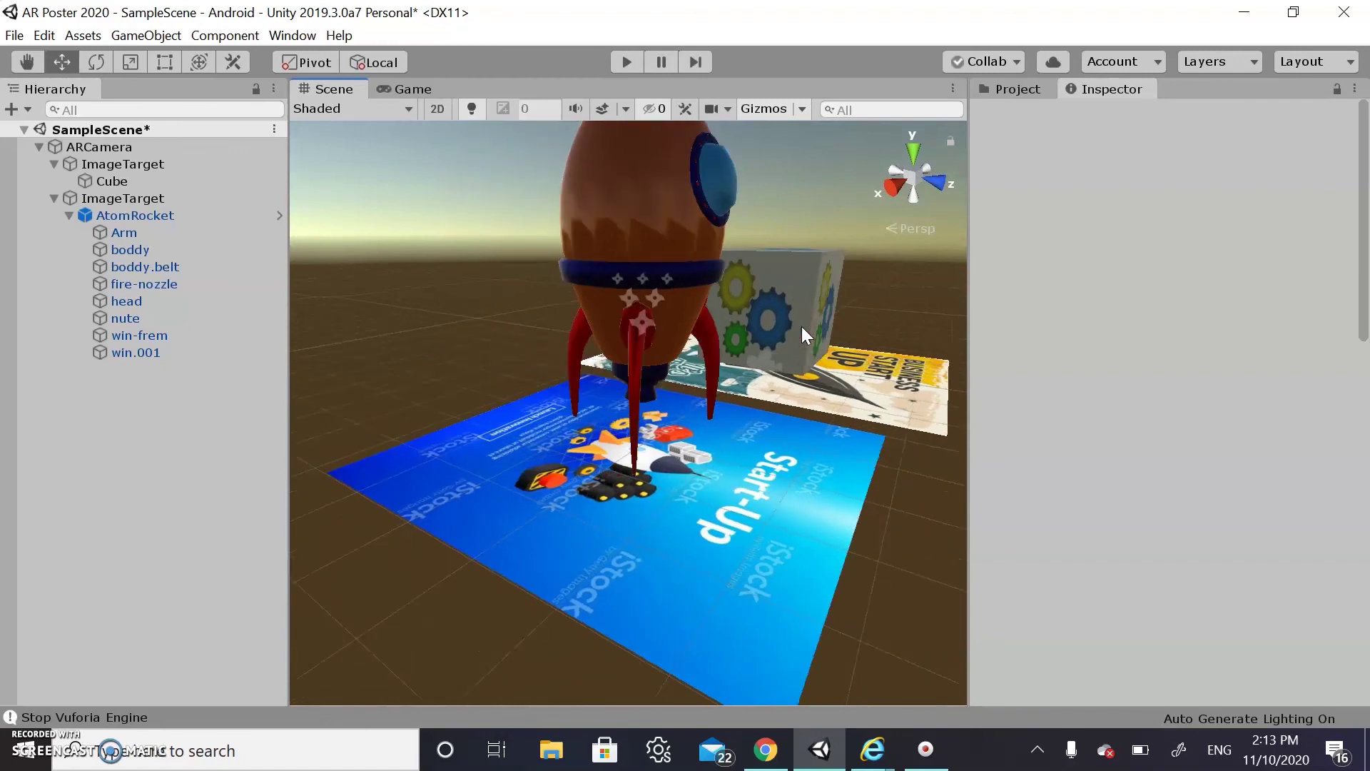
{"action": "key", "text": "Left"}
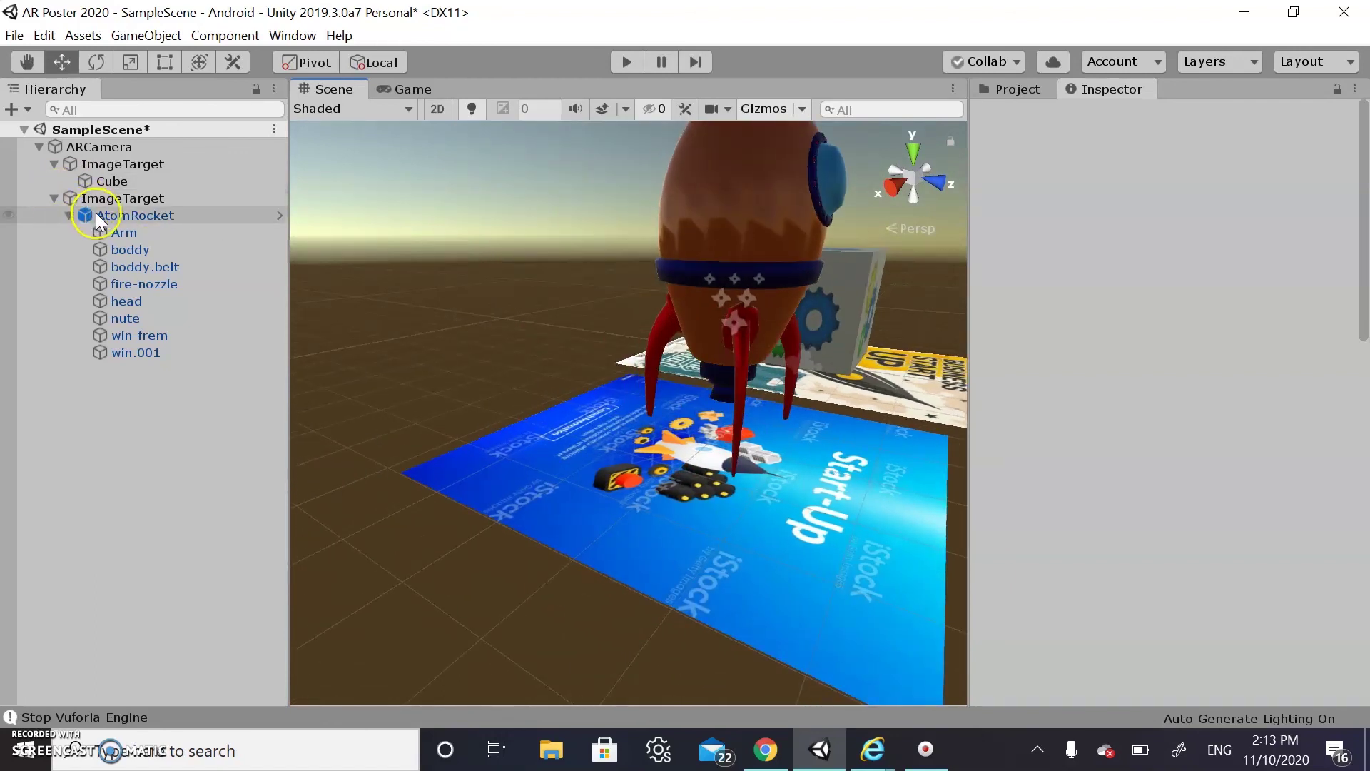
Select AtomRocket and undo an accidental sideways move of the rocket
{"action": "left_click", "coordinate": [100, 214]}
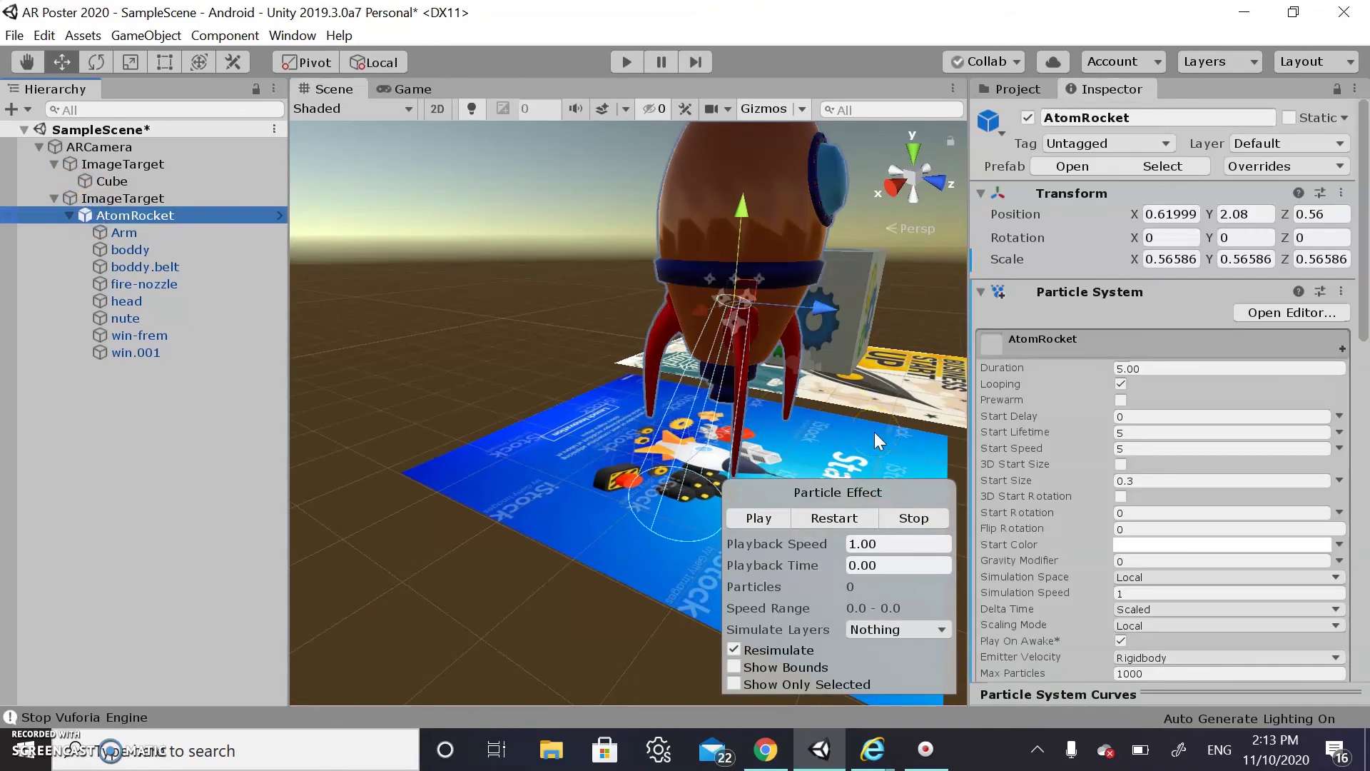
{"action": "left_click", "coordinate": [748, 331]}
{"action": "left_click_drag", "start_coordinate": [701, 307], "coordinate": [713, 307]}
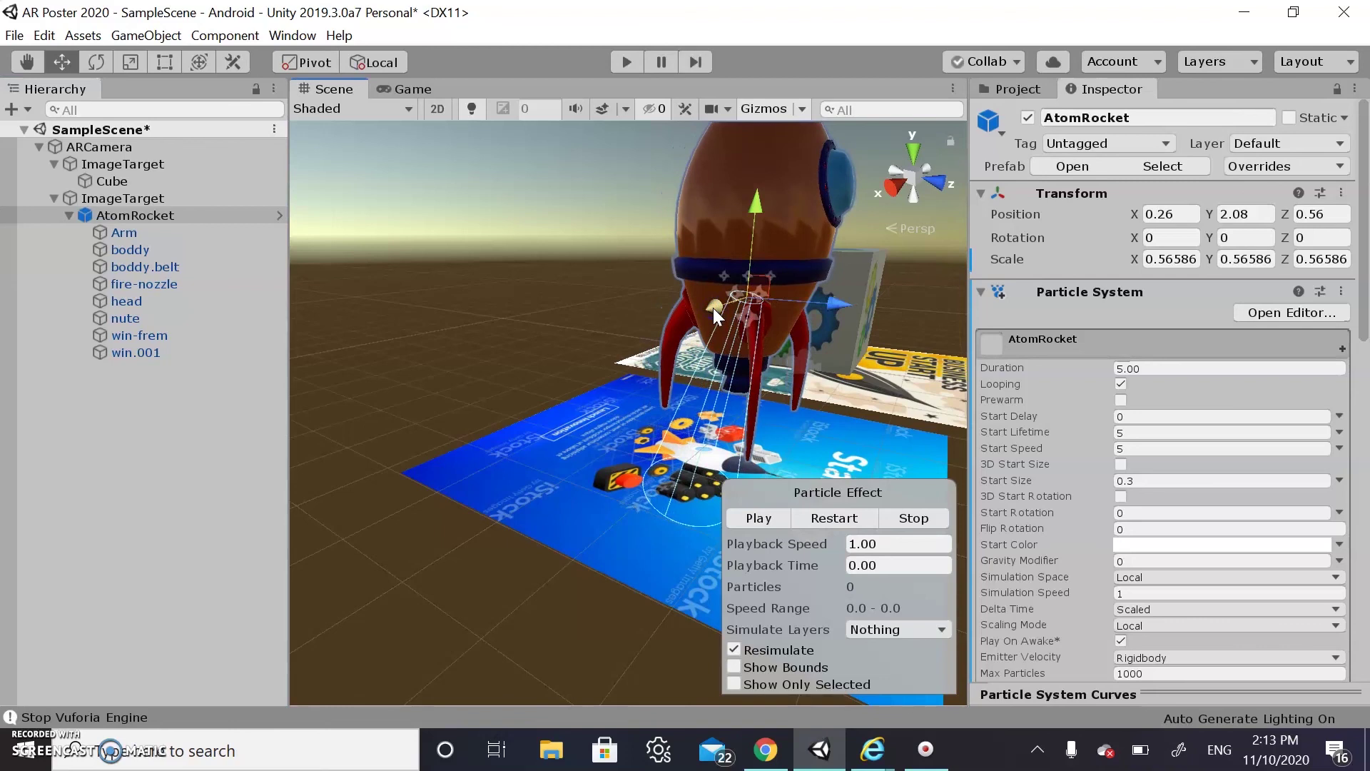
{"action": "key", "text": "ctrl+z"}
Move and tilt the emitter shape so the cone points downward beneath the rocket
{"action": "scroll", "coordinate": [1265, 606], "scroll_direction": "down", "scroll_amount": 8}
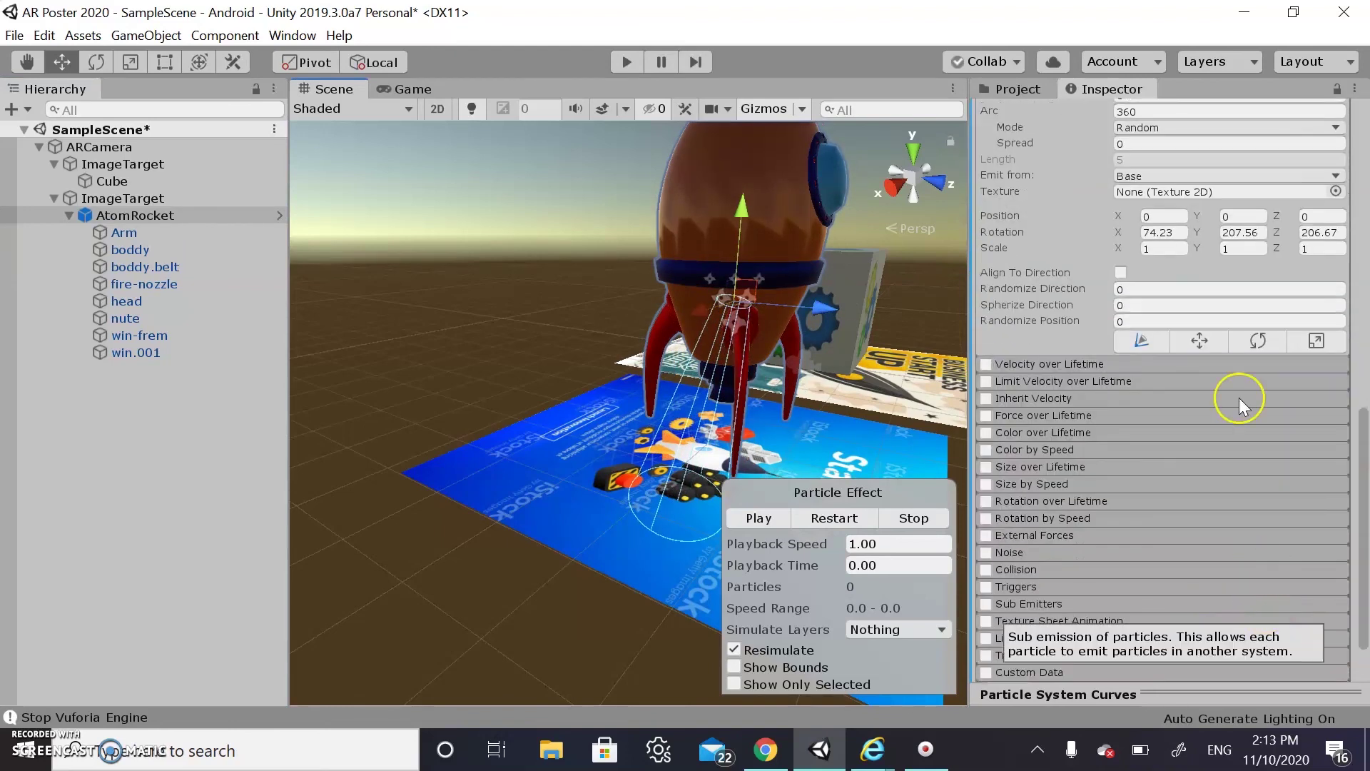
{"action": "left_click", "coordinate": [1200, 340]}
{"action": "left_click_drag", "start_coordinate": [712, 314], "coordinate": [729, 302]}
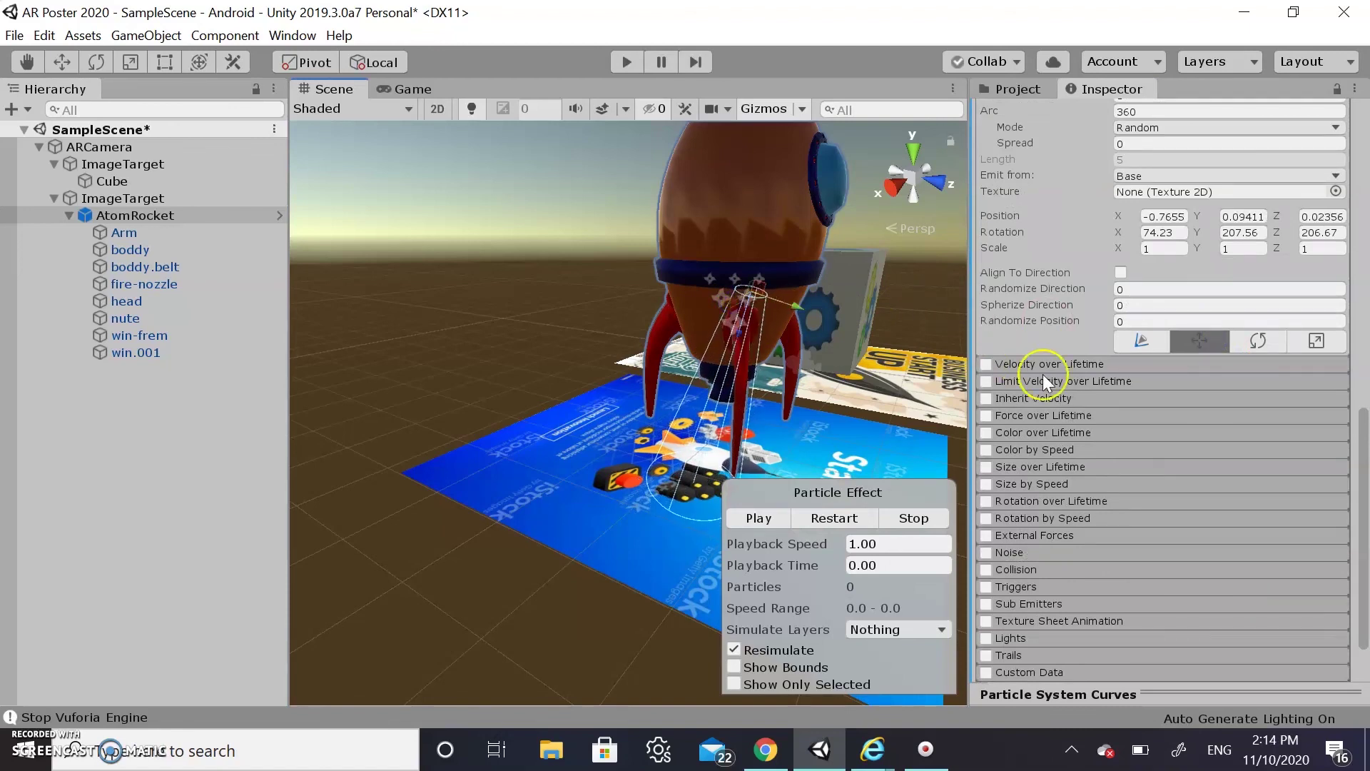
{"action": "left_click", "coordinate": [1254, 341]}
{"action": "left_click_drag", "start_coordinate": [701, 290], "coordinate": [726, 314]}
{"action": "left_click", "coordinate": [1192, 339]}
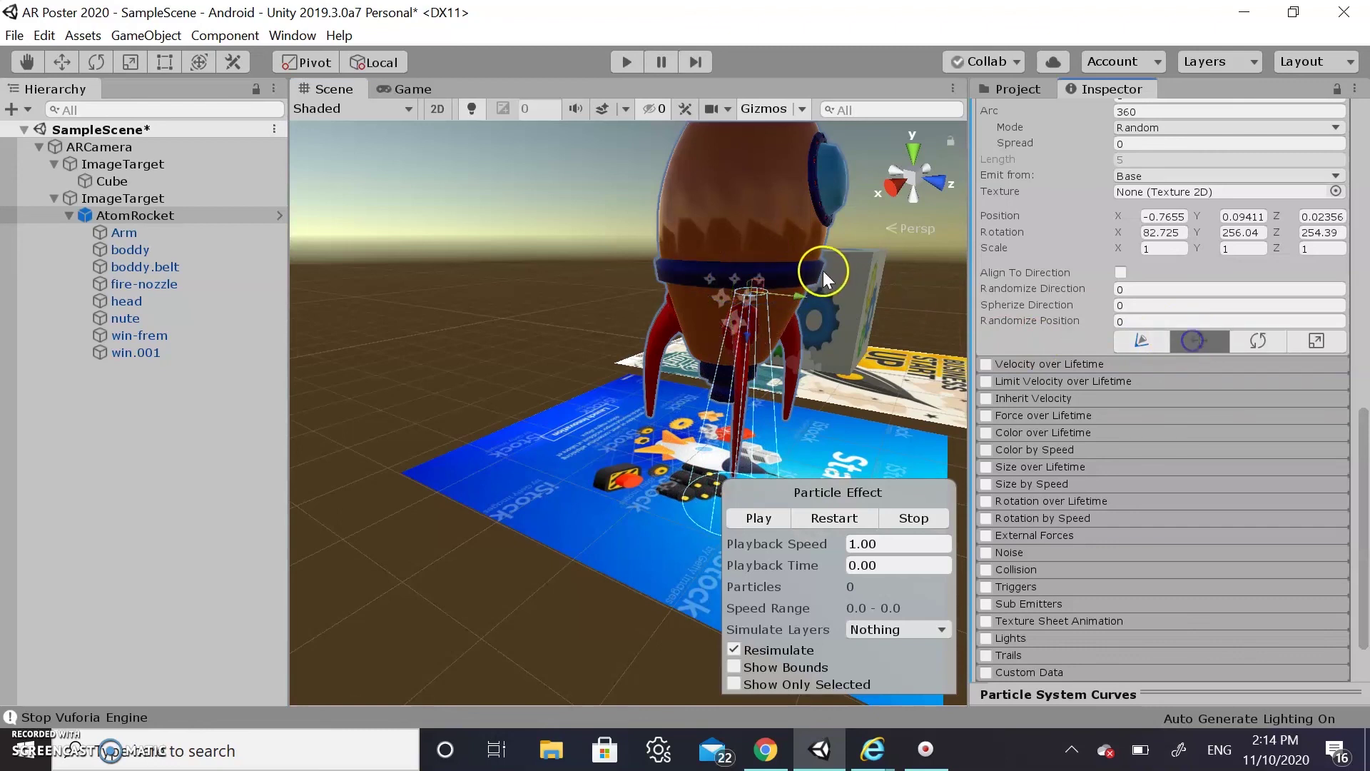
{"action": "left_click_drag", "start_coordinate": [798, 293], "coordinate": [712, 291]}
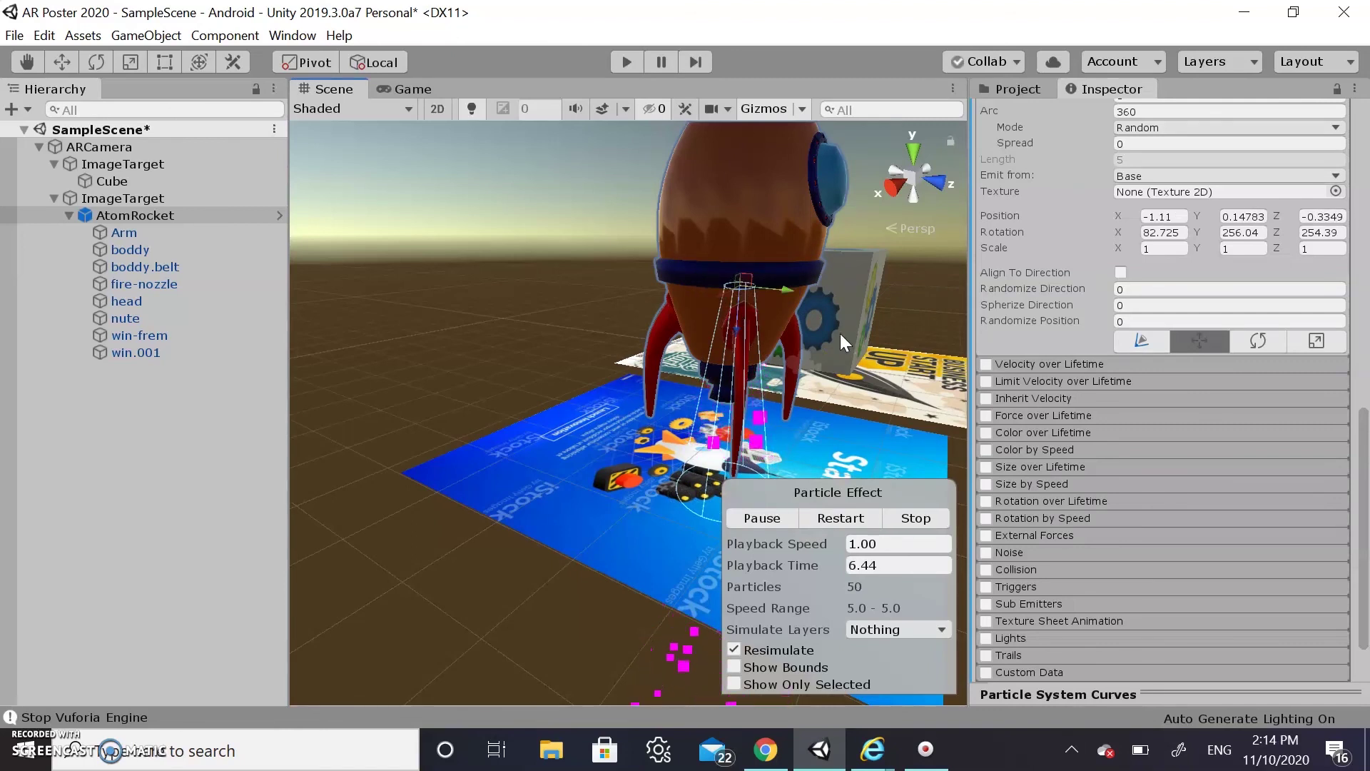
Try lifting the rocket body mesh, undo it, and reselect the whole AtomRocket
{"action": "left_click", "coordinate": [761, 218]}
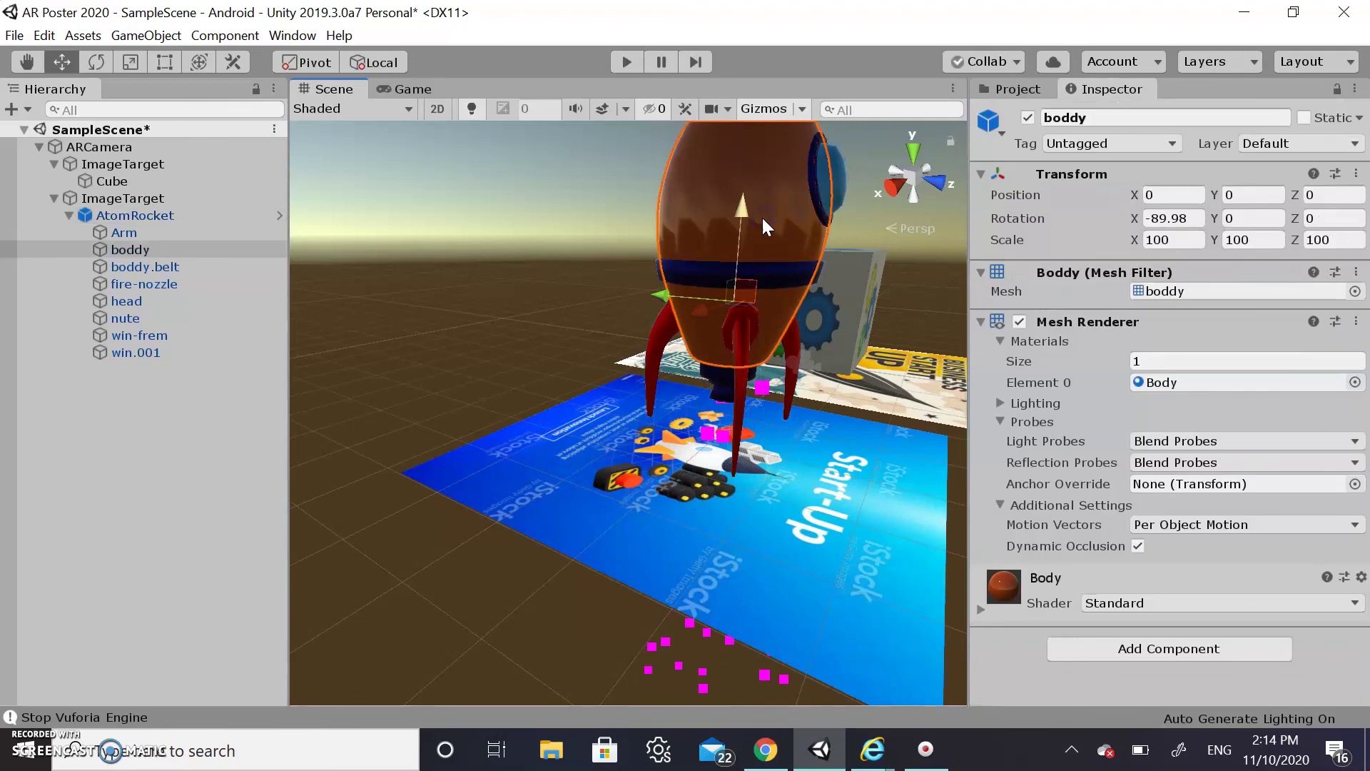
{"action": "scroll", "coordinate": [752, 352], "scroll_direction": "down", "scroll_amount": 2}
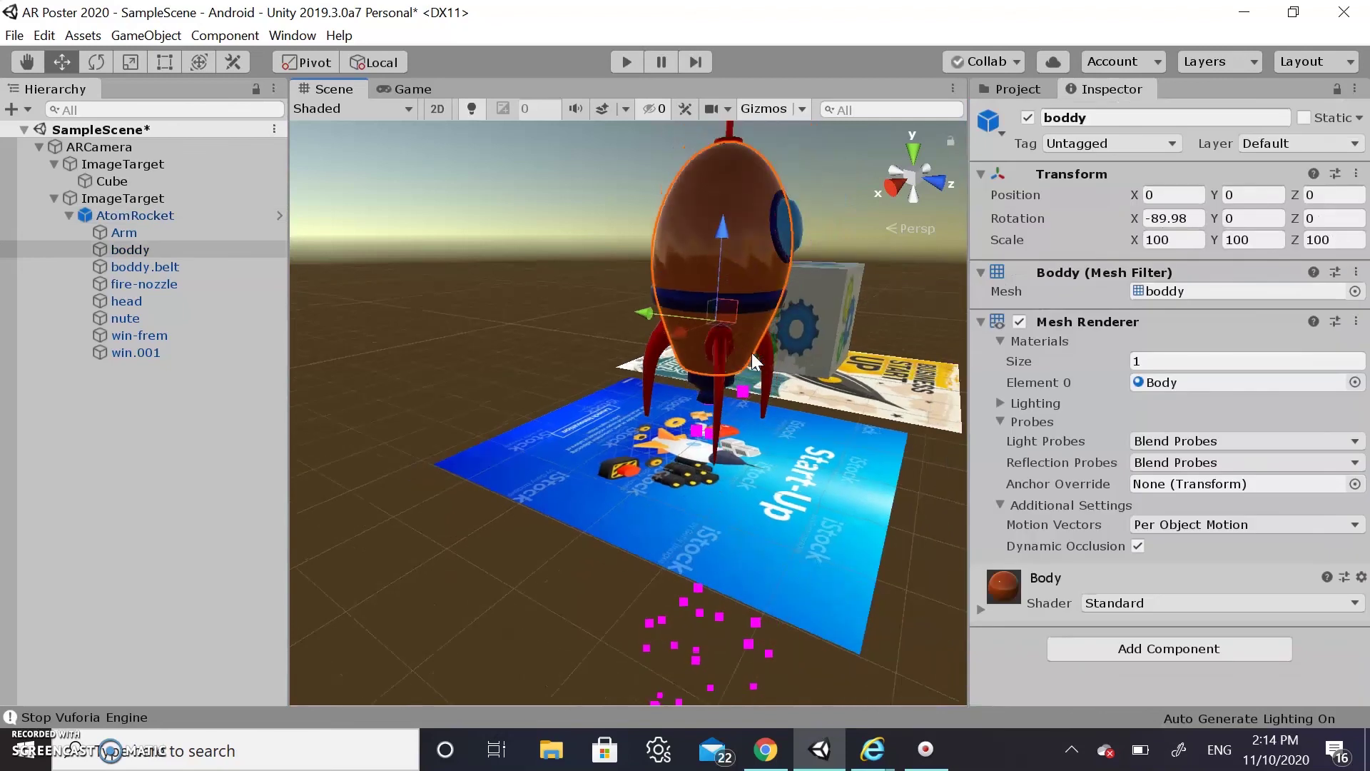
{"action": "left_click_drag", "start_coordinate": [722, 239], "coordinate": [722, 195]}
{"action": "key", "text": "ctrl+z"}
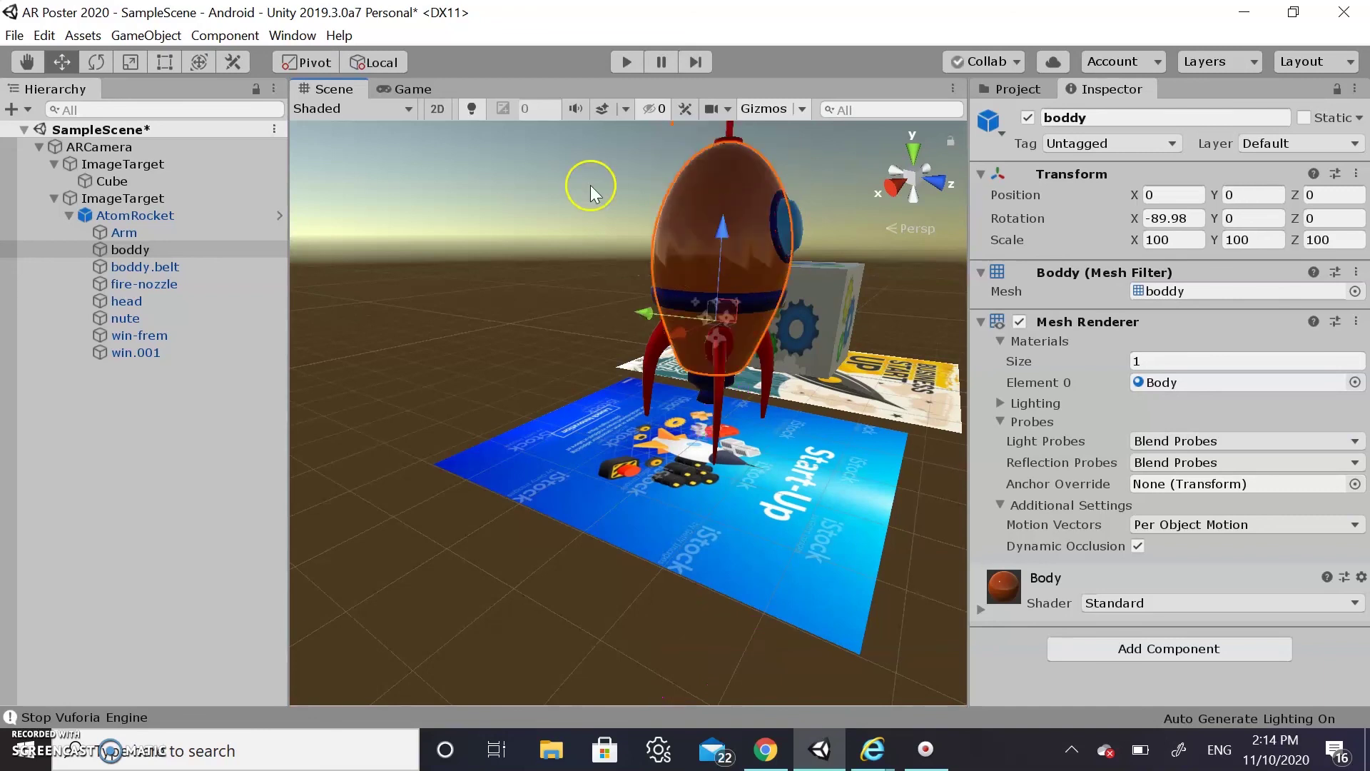
{"action": "left_click", "coordinate": [128, 216]}
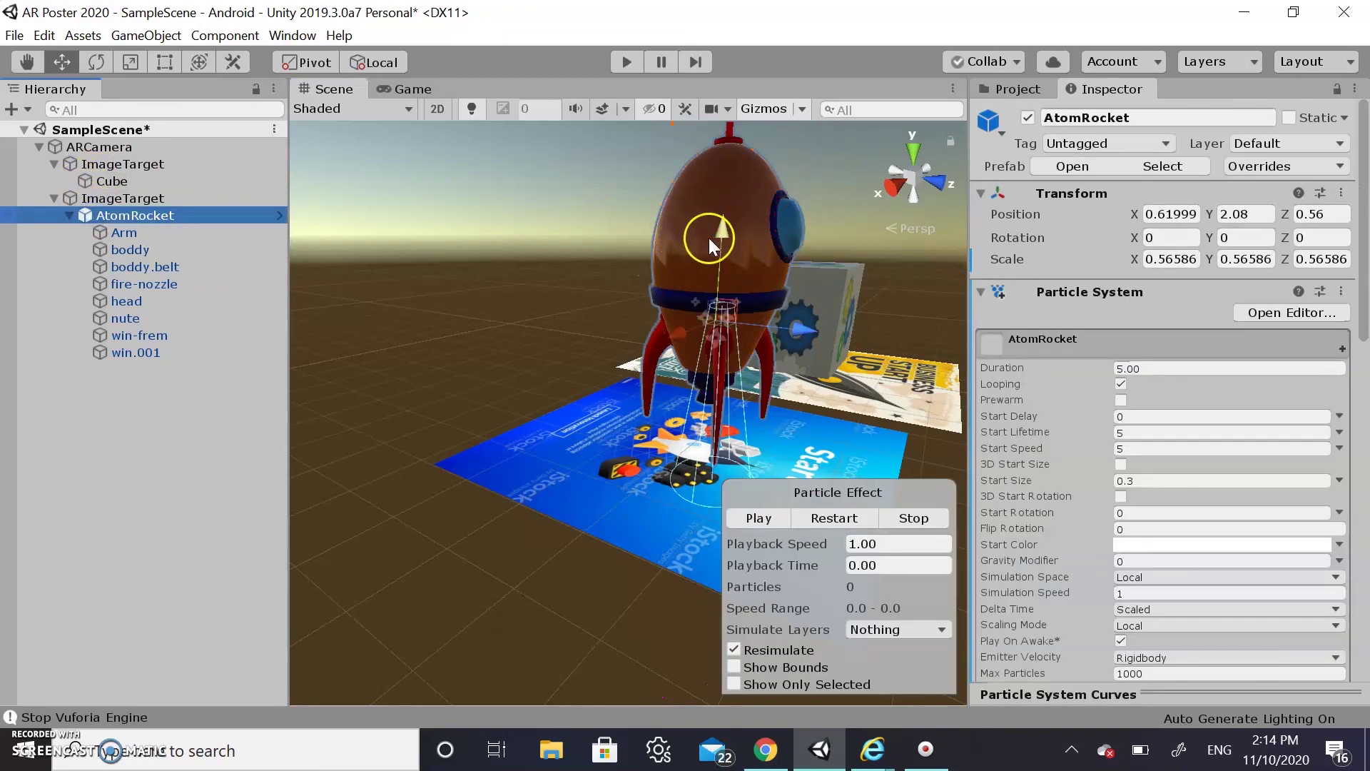
Raise the AtomRocket higher above the poster and preview the particle effect
{"action": "left_click_drag", "start_coordinate": [721, 236], "coordinate": [731, 194]}
{"action": "scroll", "coordinate": [1218, 453], "scroll_direction": "down", "scroll_amount": 3}
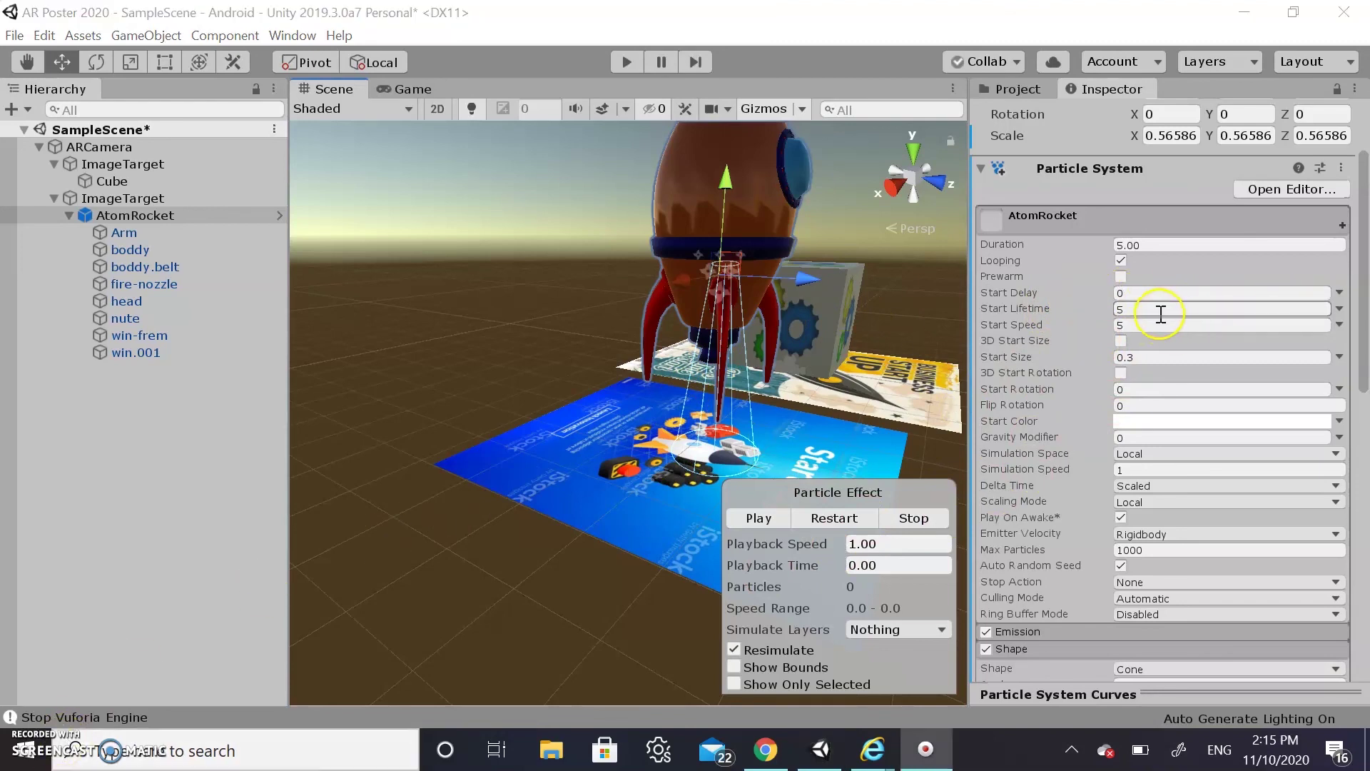
{"action": "left_click", "coordinate": [1153, 311]}
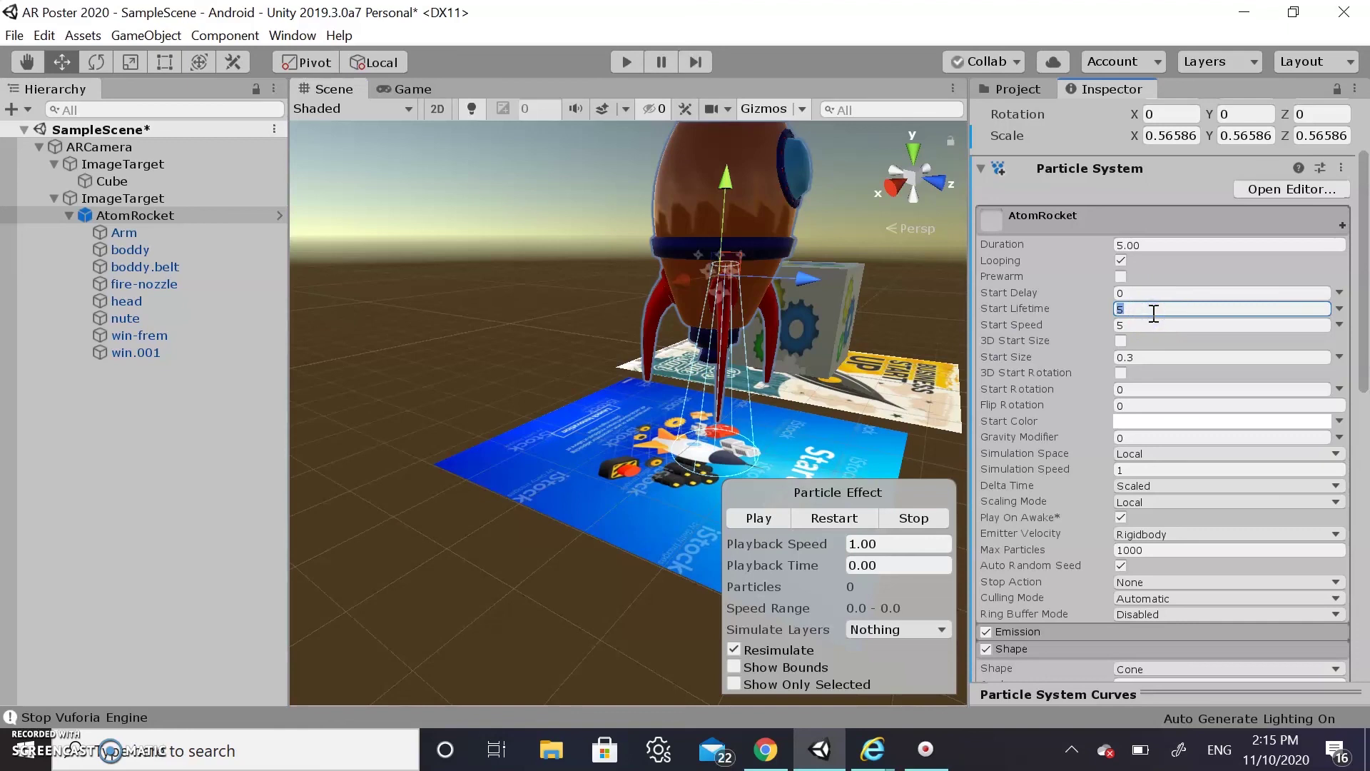
{"action": "left_click", "coordinate": [752, 515]}
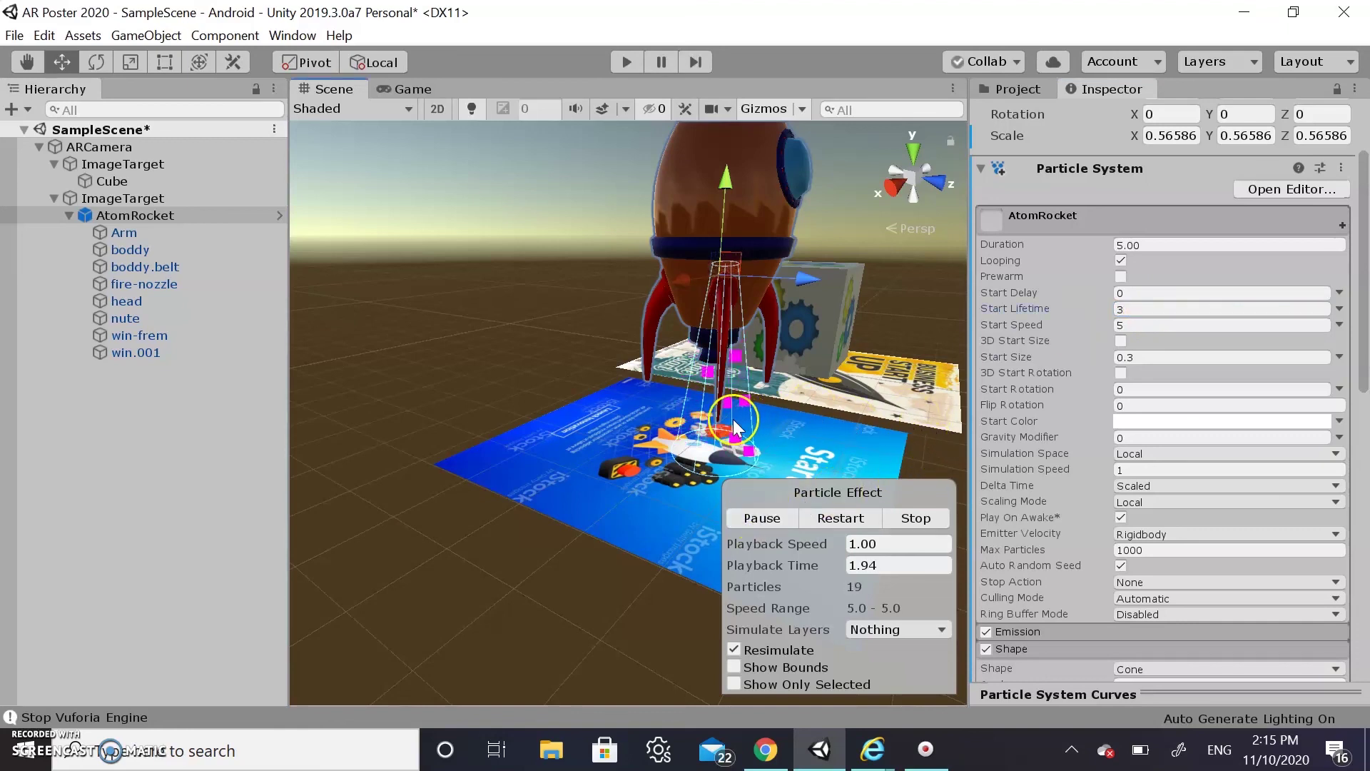
{"action": "left_click", "coordinate": [1137, 308]}
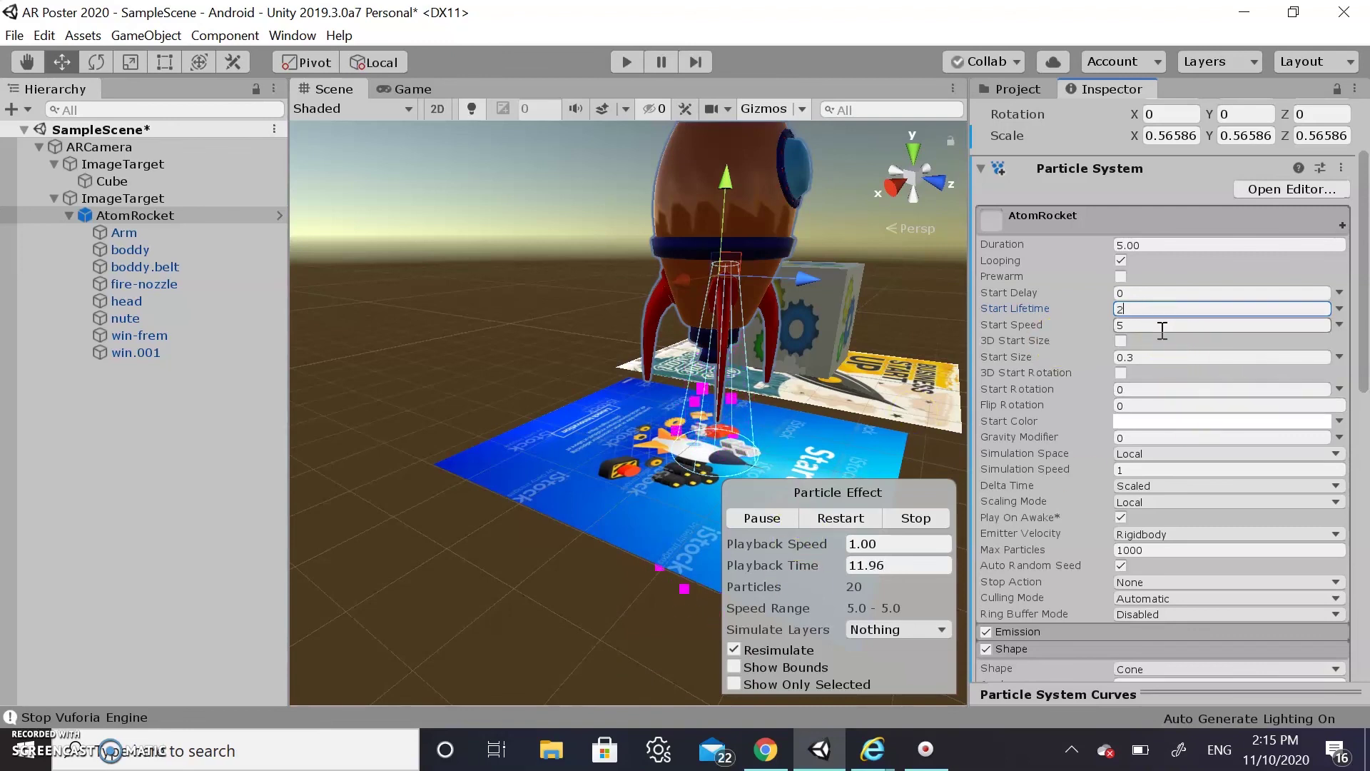
{"action": "scroll", "coordinate": [1162, 330], "scroll_direction": "up", "scroll_amount": 3}
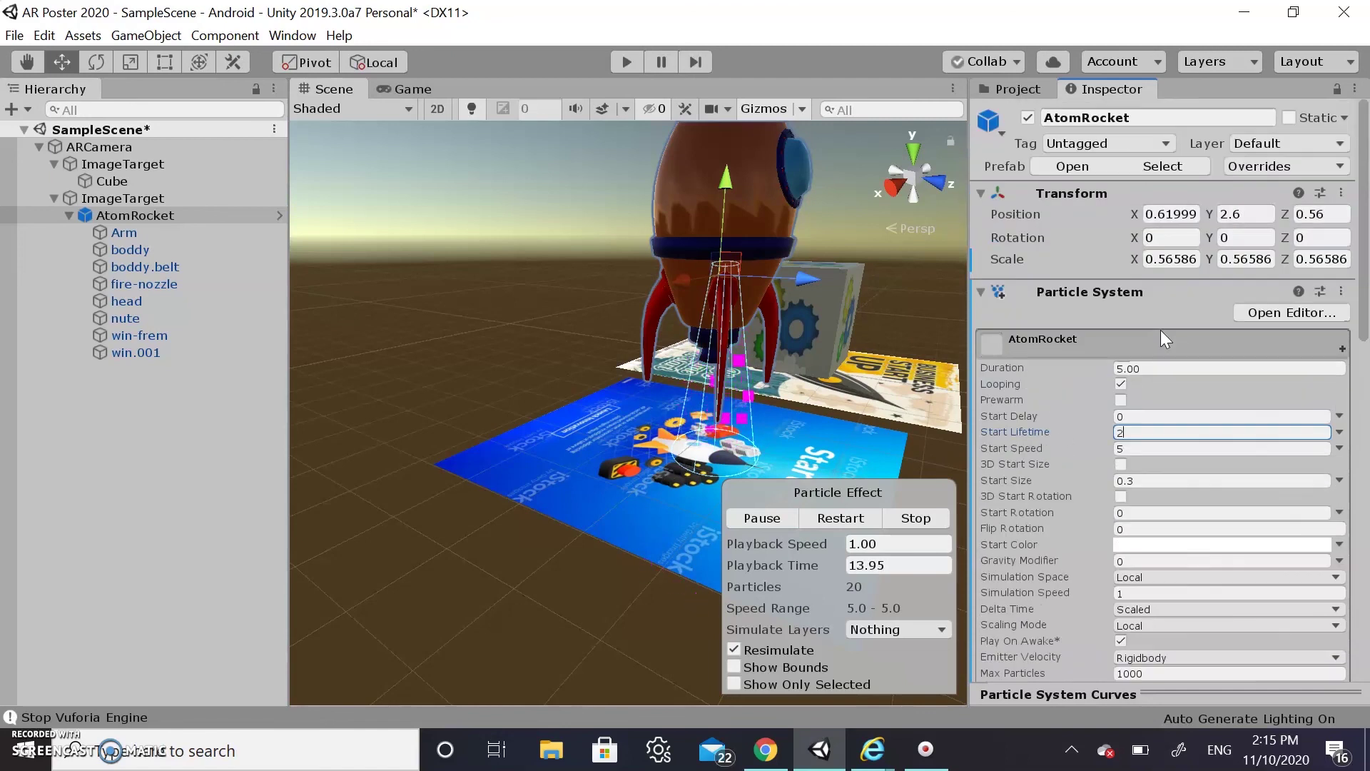
Set the particle Duration to 1 and Start Lifetime to 1, then expand Emission
{"action": "left_click", "coordinate": [1129, 368]}
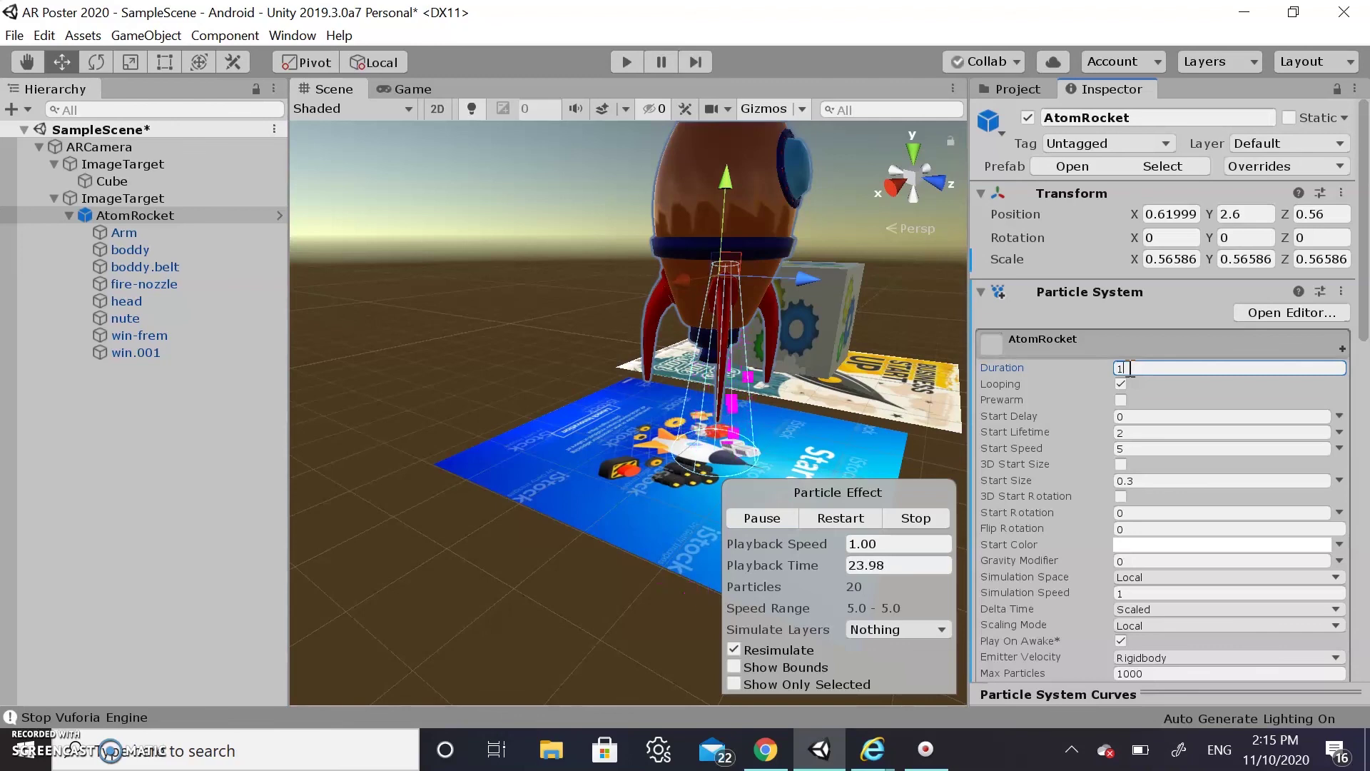
{"action": "left_click", "coordinate": [1145, 432]}
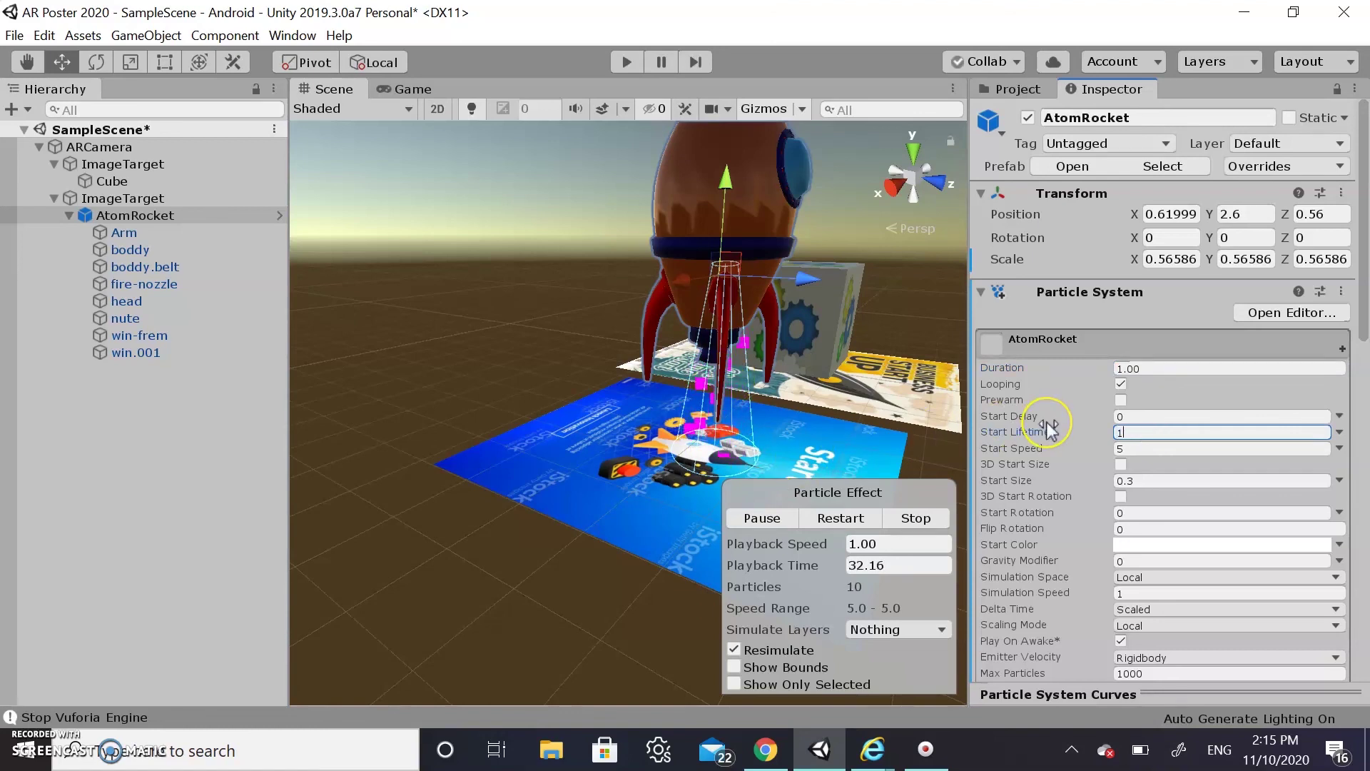
{"action": "scroll", "coordinate": [1050, 429], "scroll_direction": "down", "scroll_amount": 3}
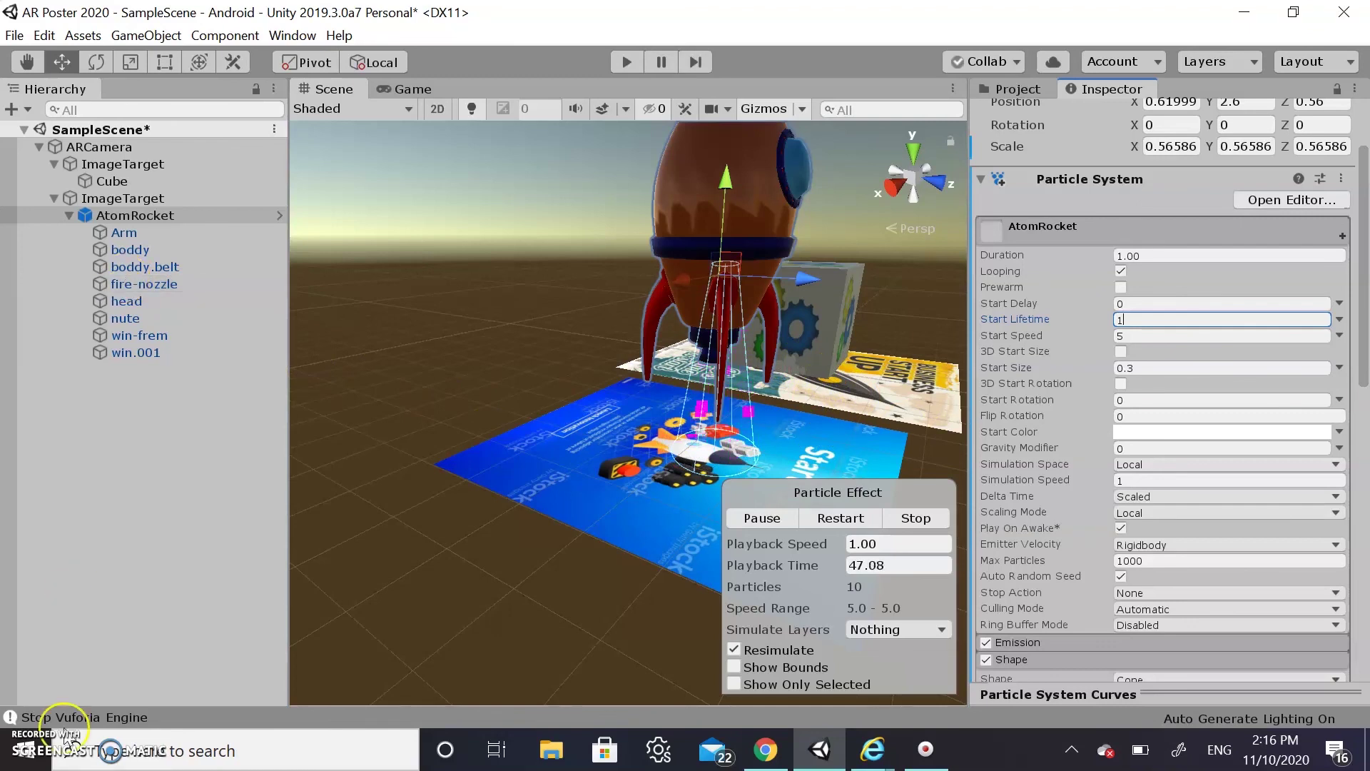
{"action": "scroll", "coordinate": [1097, 370], "scroll_direction": "down", "scroll_amount": 5}
{"action": "left_click", "coordinate": [1096, 370]}
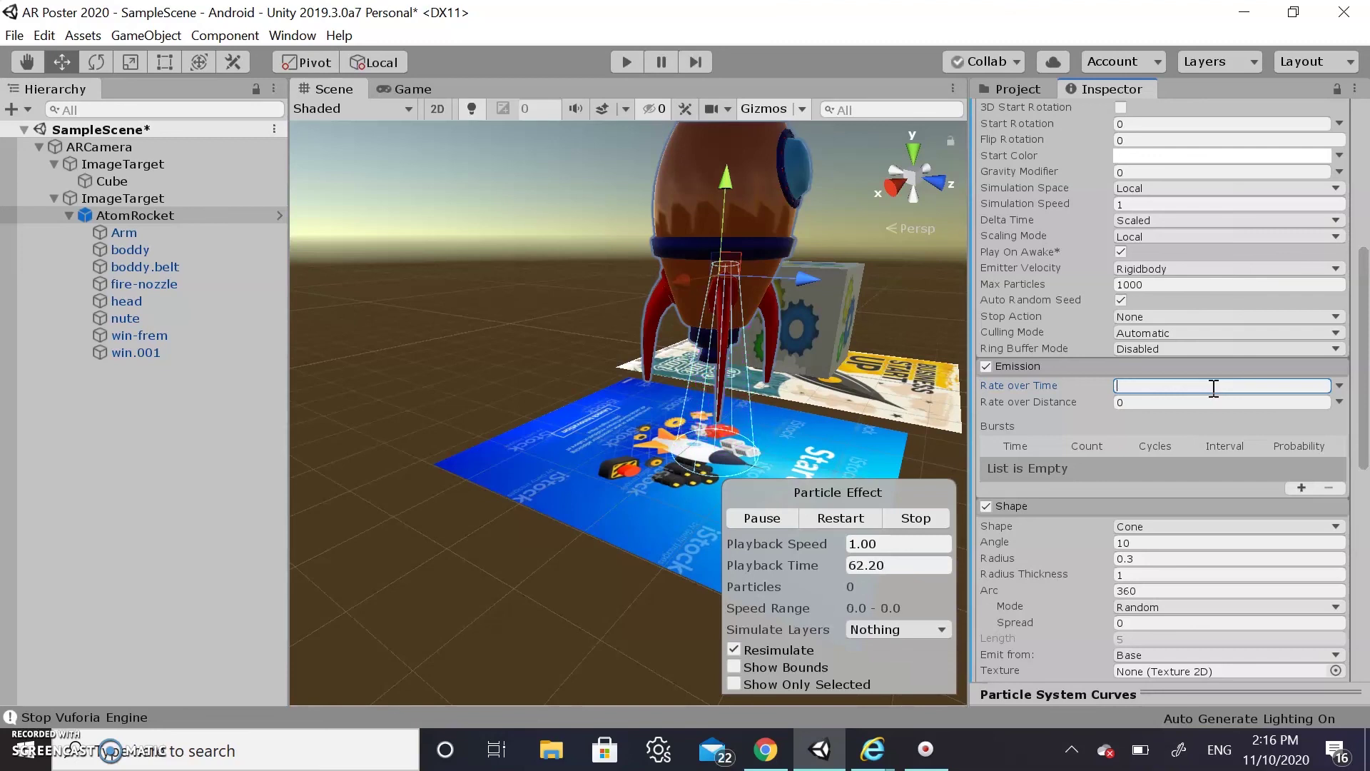
Set emission Rate over Time to 35 and lift the rocket higher above the poster
{"action": "type", "text": "5"}
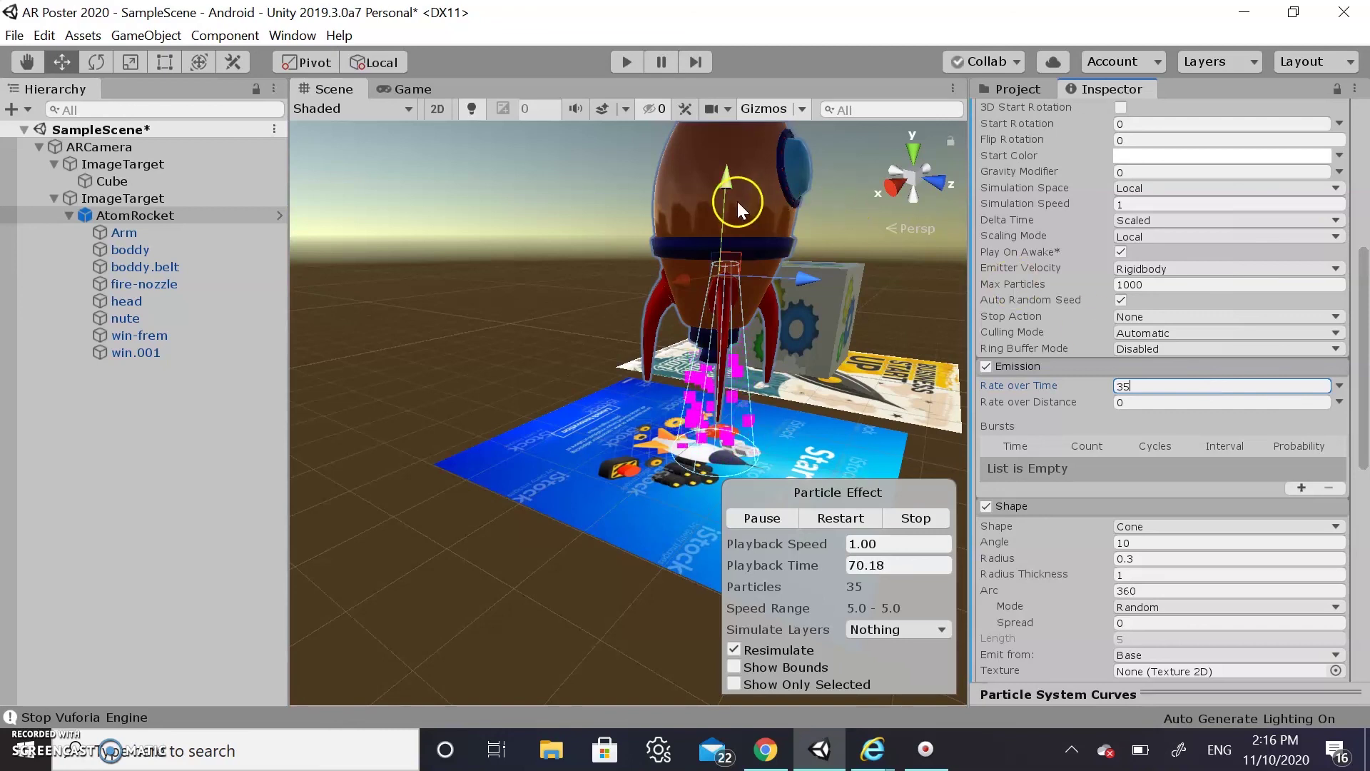
{"action": "left_click", "coordinate": [101, 215]}
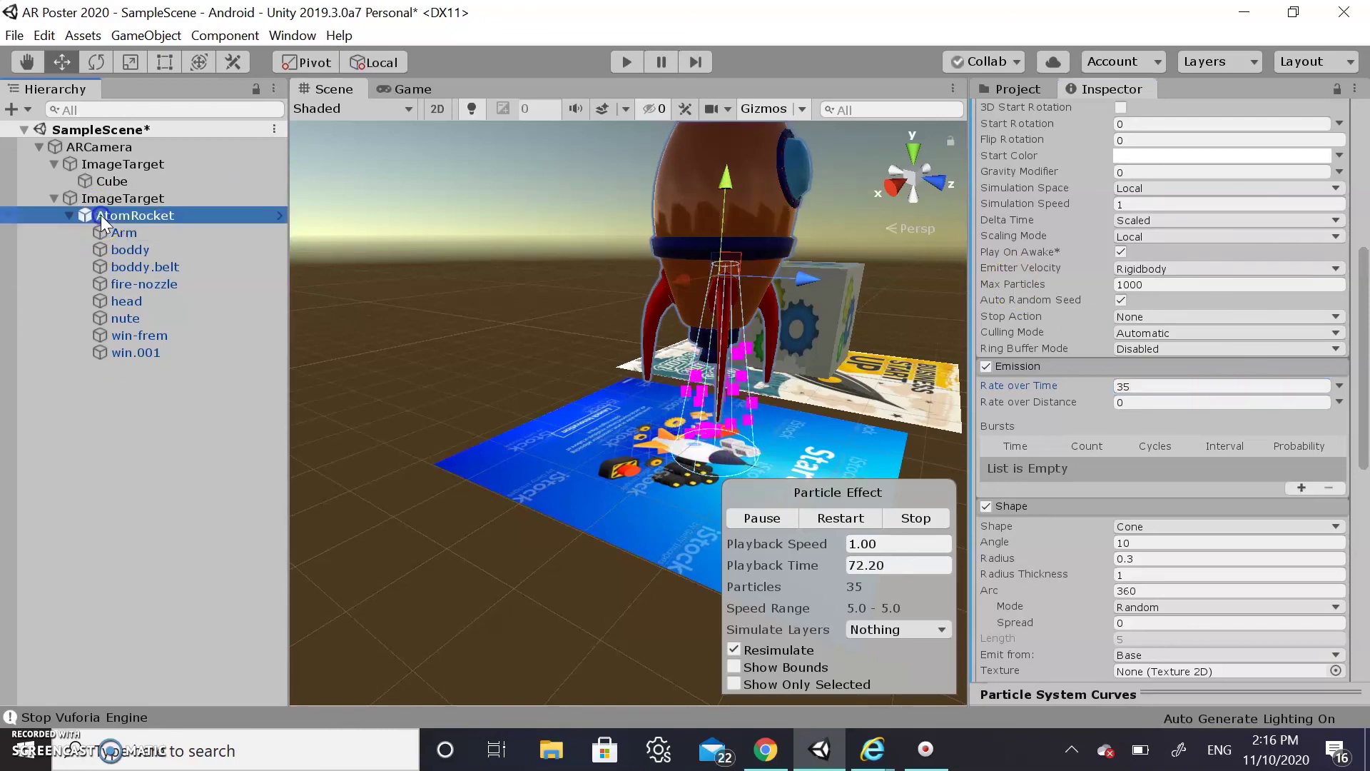
{"action": "left_click_drag", "start_coordinate": [726, 180], "coordinate": [731, 144]}
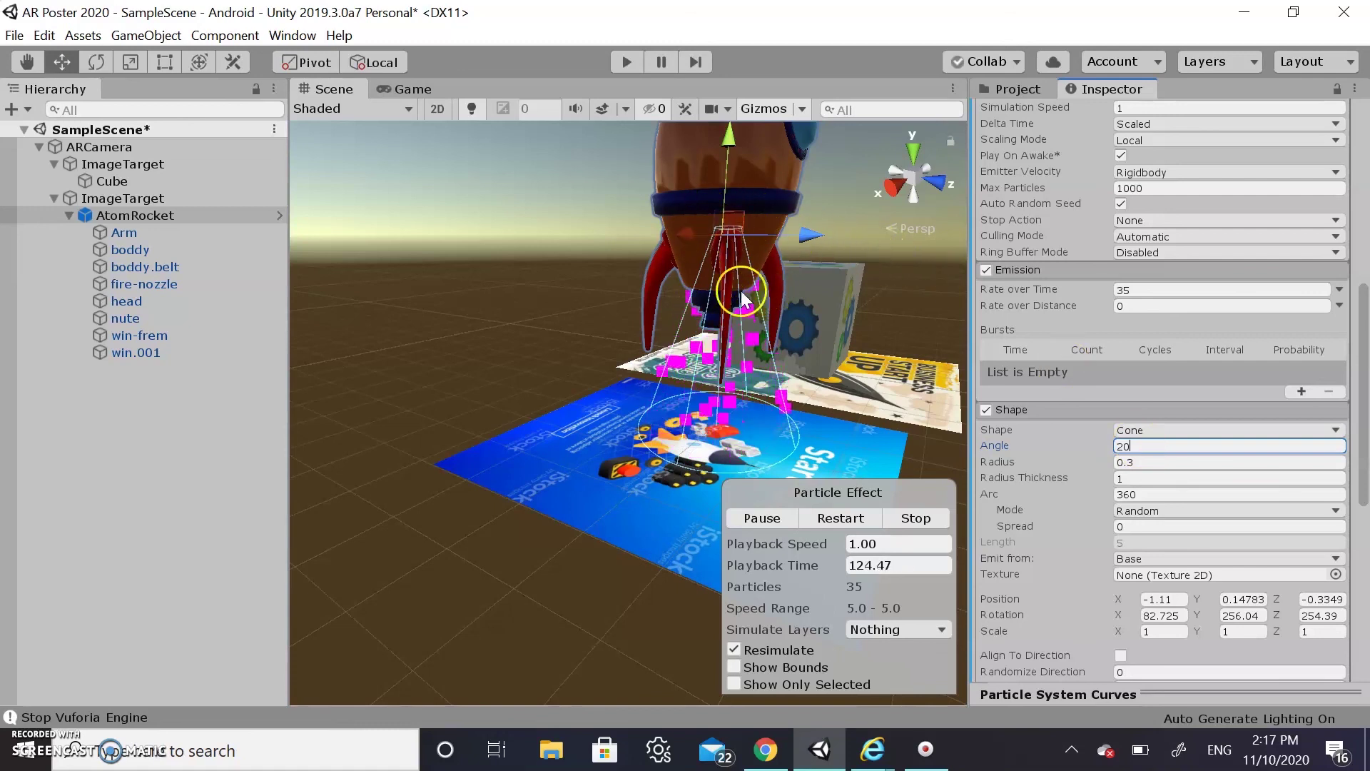
Widen the cone Angle to 25, move the emitter down to the nozzle, and save
{"action": "key", "text": "BackSpace"}
{"action": "type", "text": "5"}
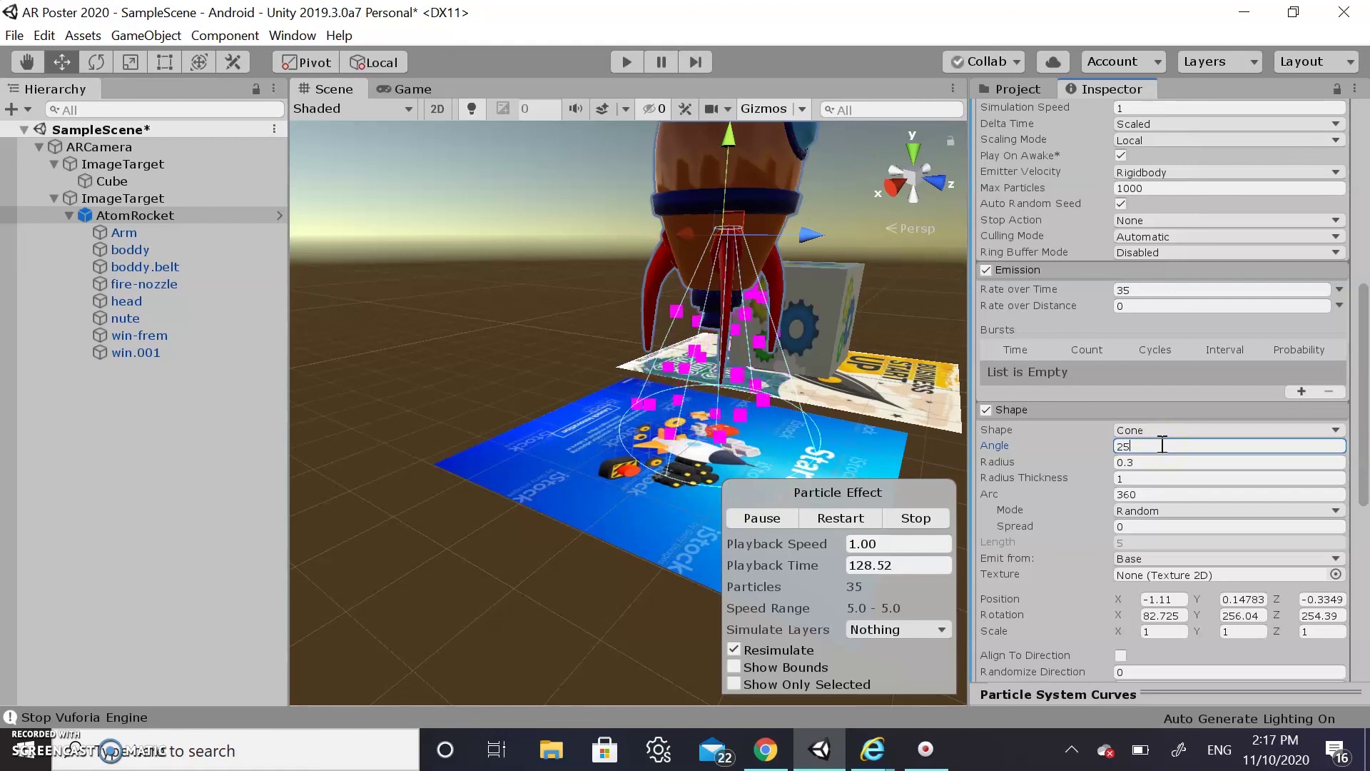
{"action": "scroll", "coordinate": [1170, 428], "scroll_direction": "down", "scroll_amount": 8}
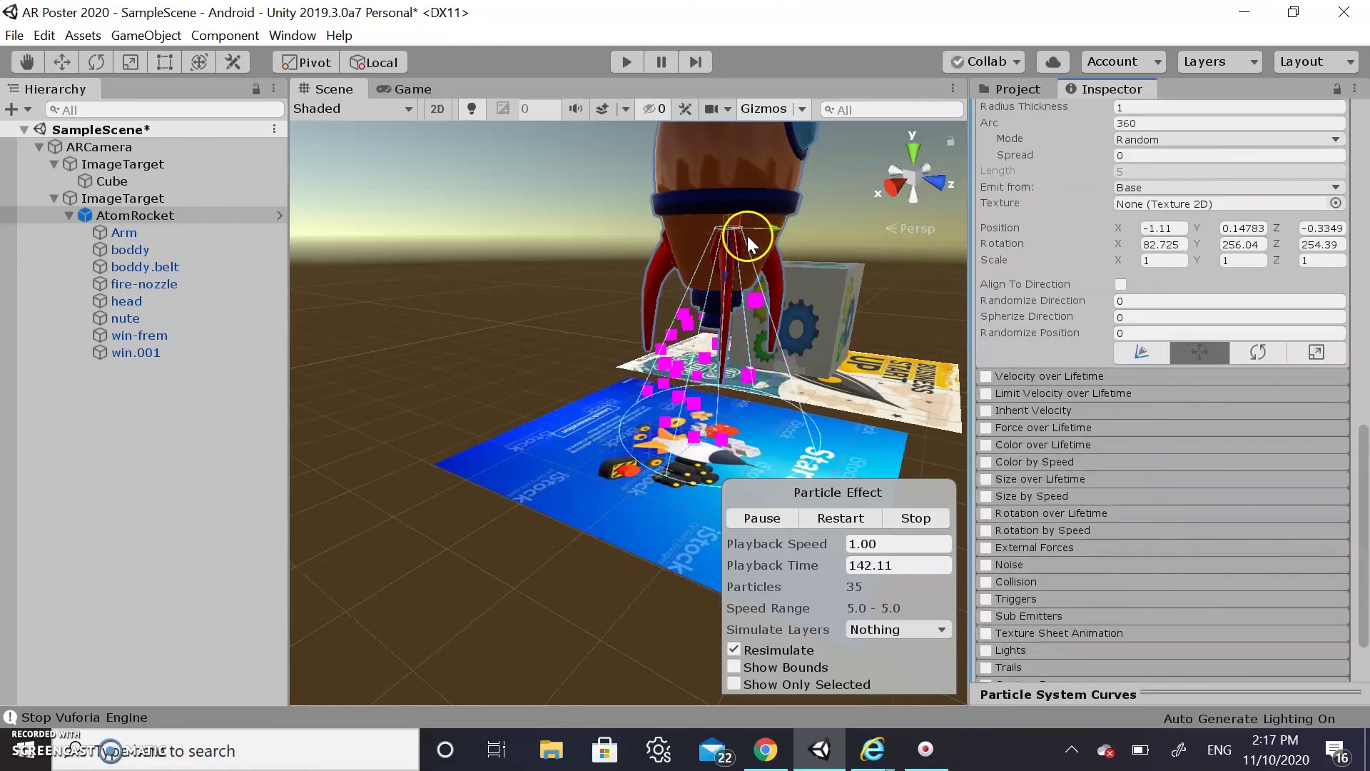
{"action": "left_click_drag", "start_coordinate": [739, 222], "coordinate": [712, 331]}
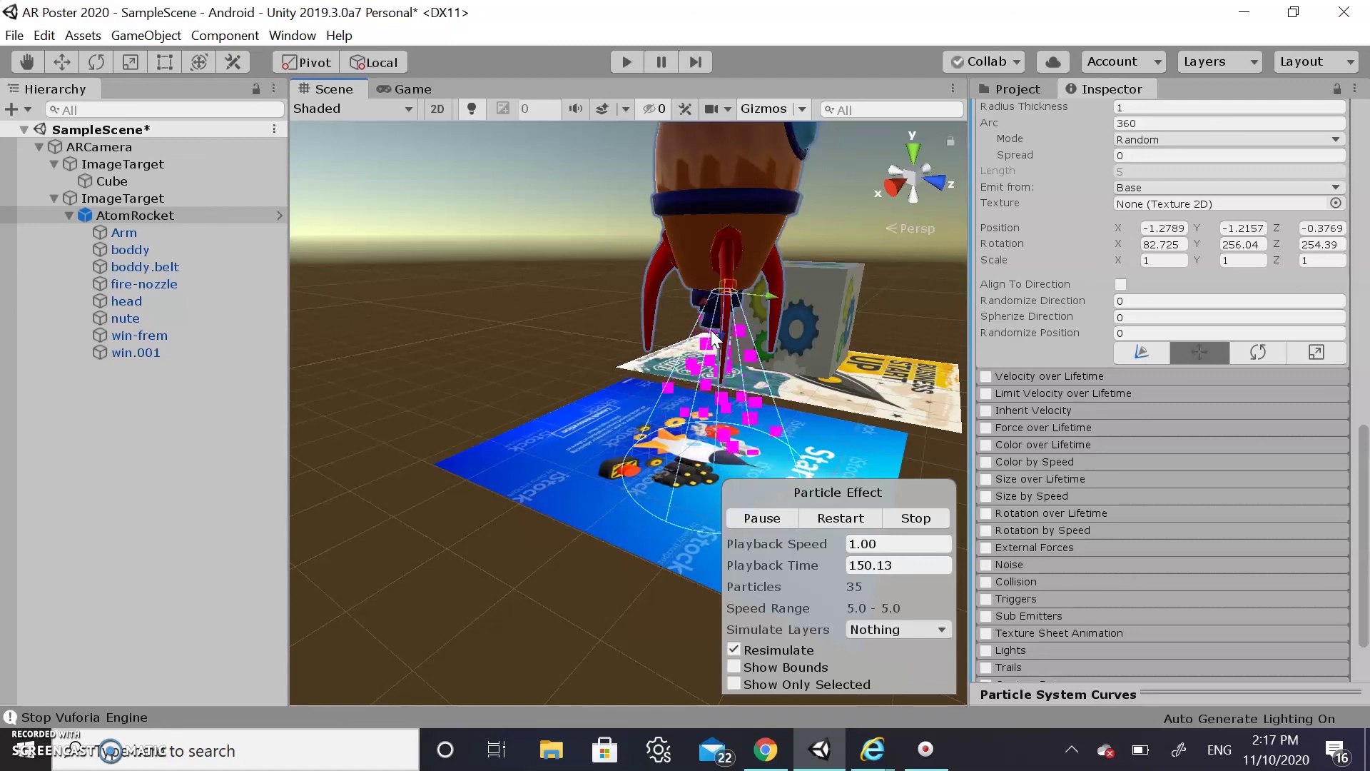
{"action": "key", "text": "ctrl+s"}
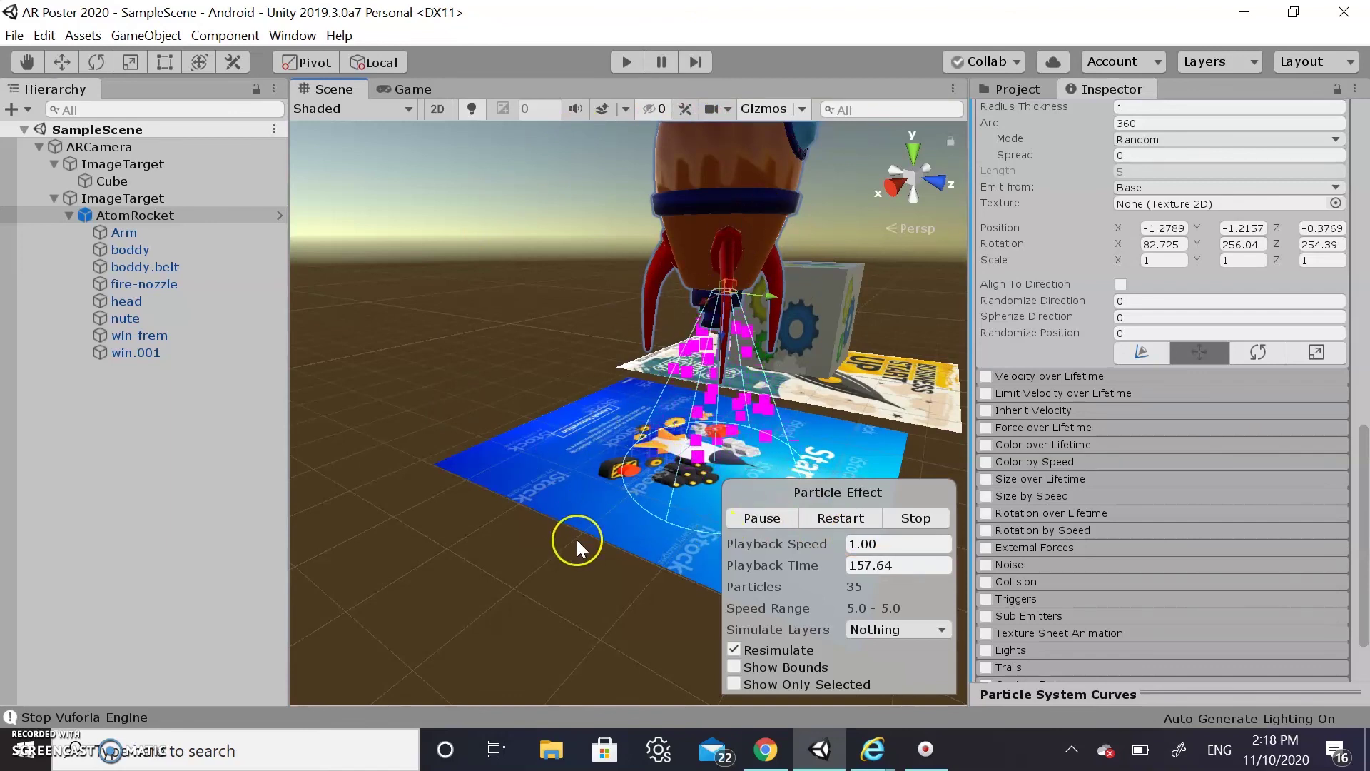
{"action": "left_click", "coordinate": [626, 61]}
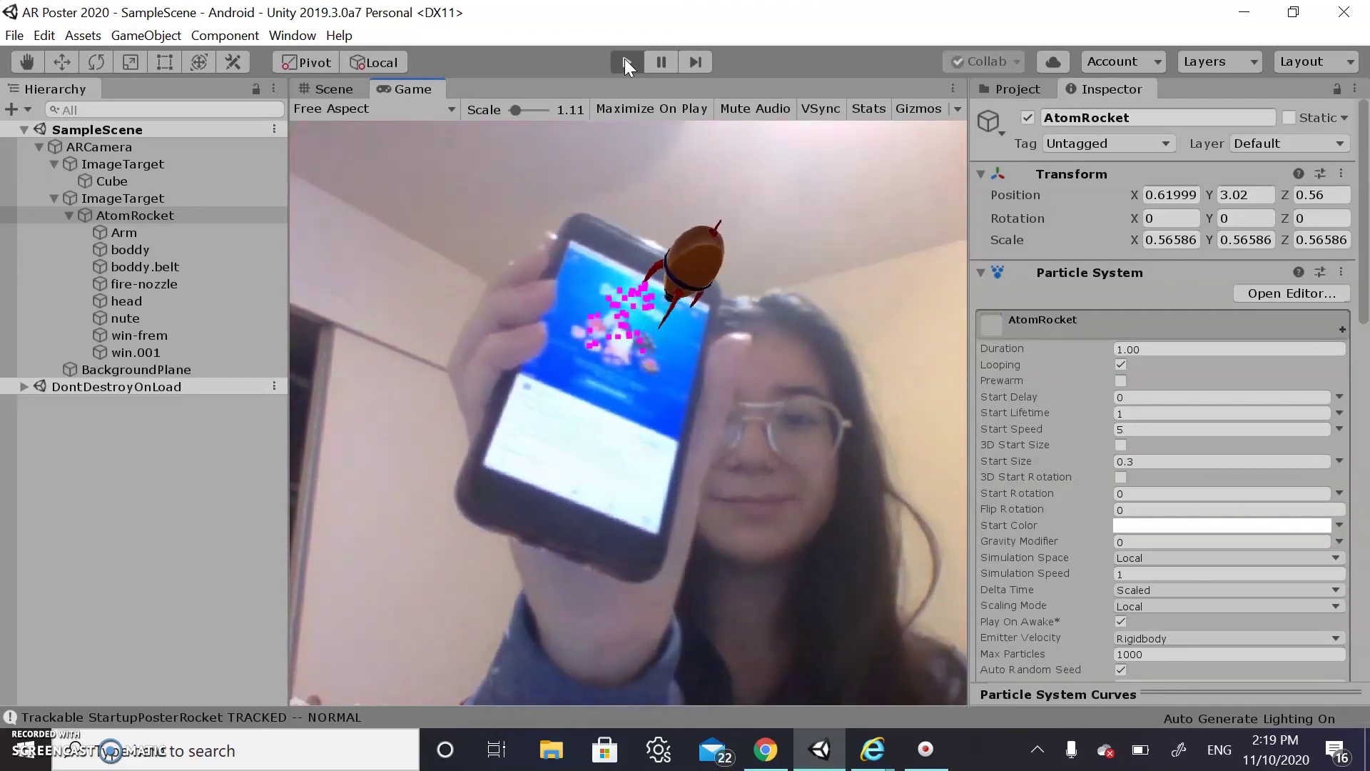
{"action": "left_click", "coordinate": [623, 61]}
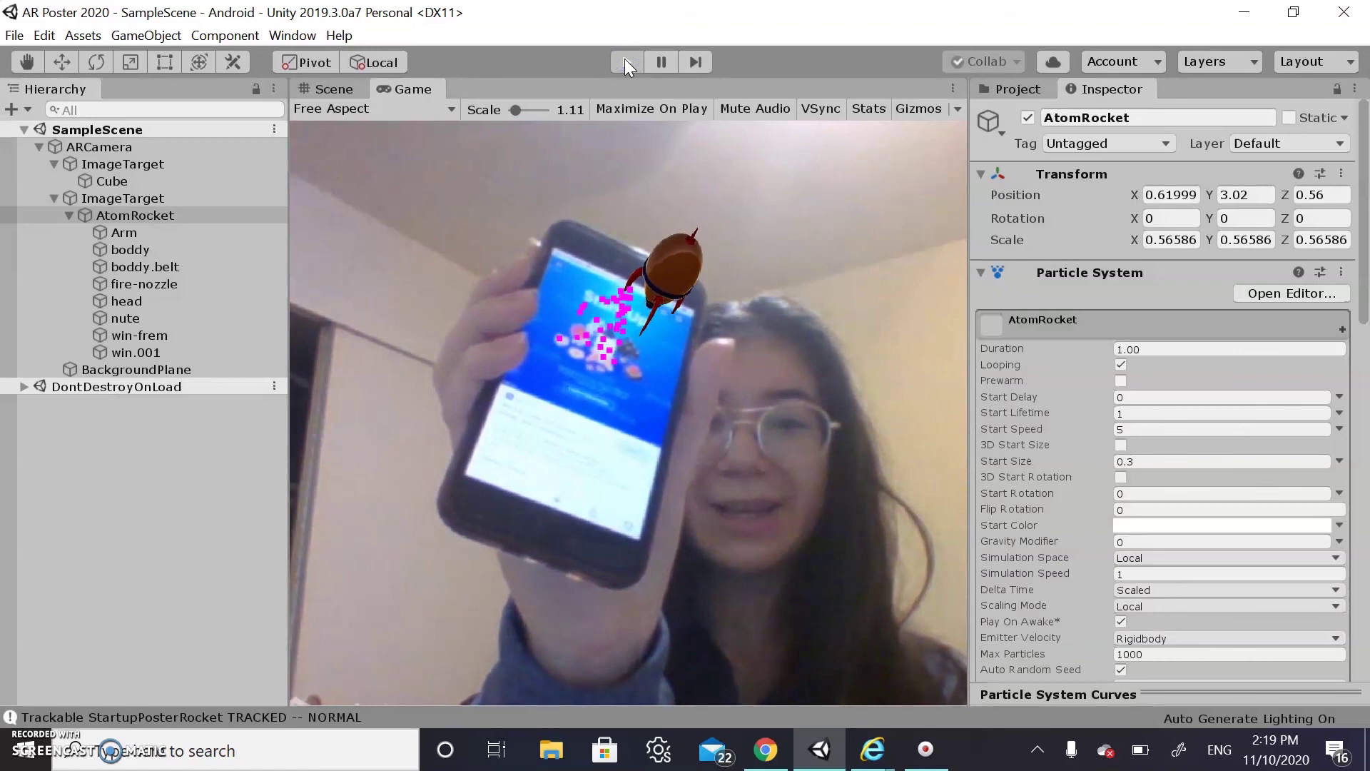